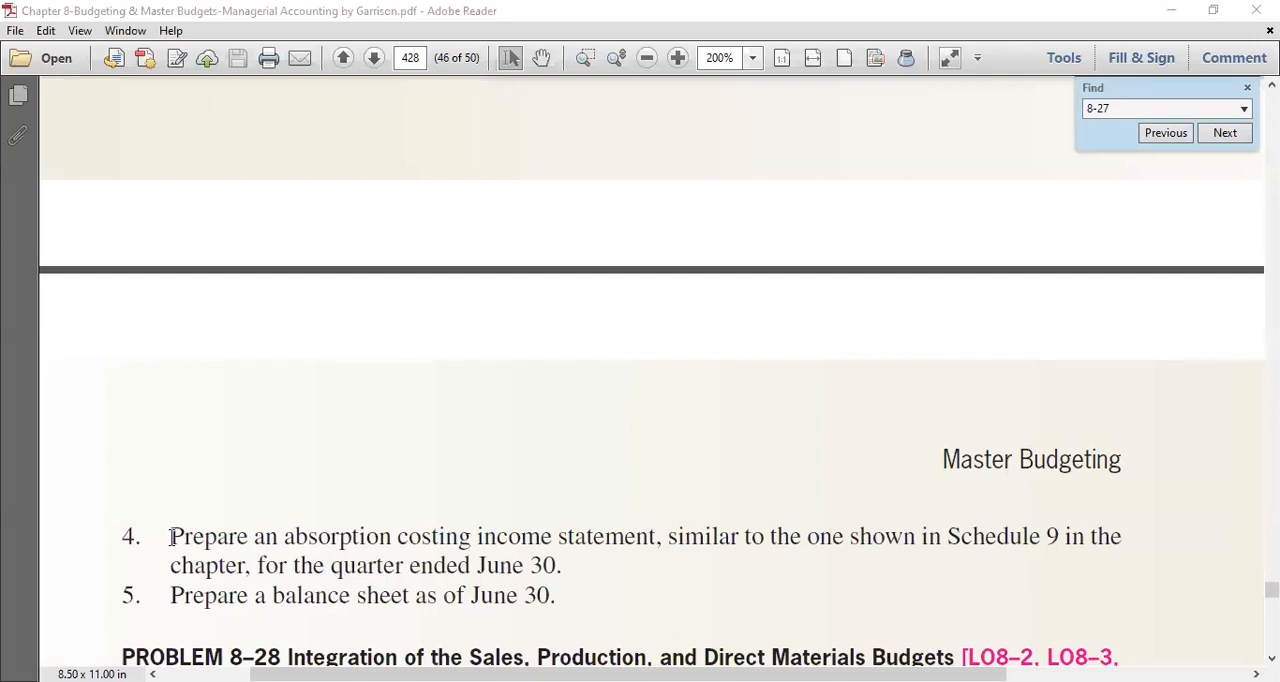
- Highlight requirement 4 about the absorption costing income statement, and switch to the Income Statement sheet of the Excel budget workbook
left_click_drag(171, 537, 560, 567)
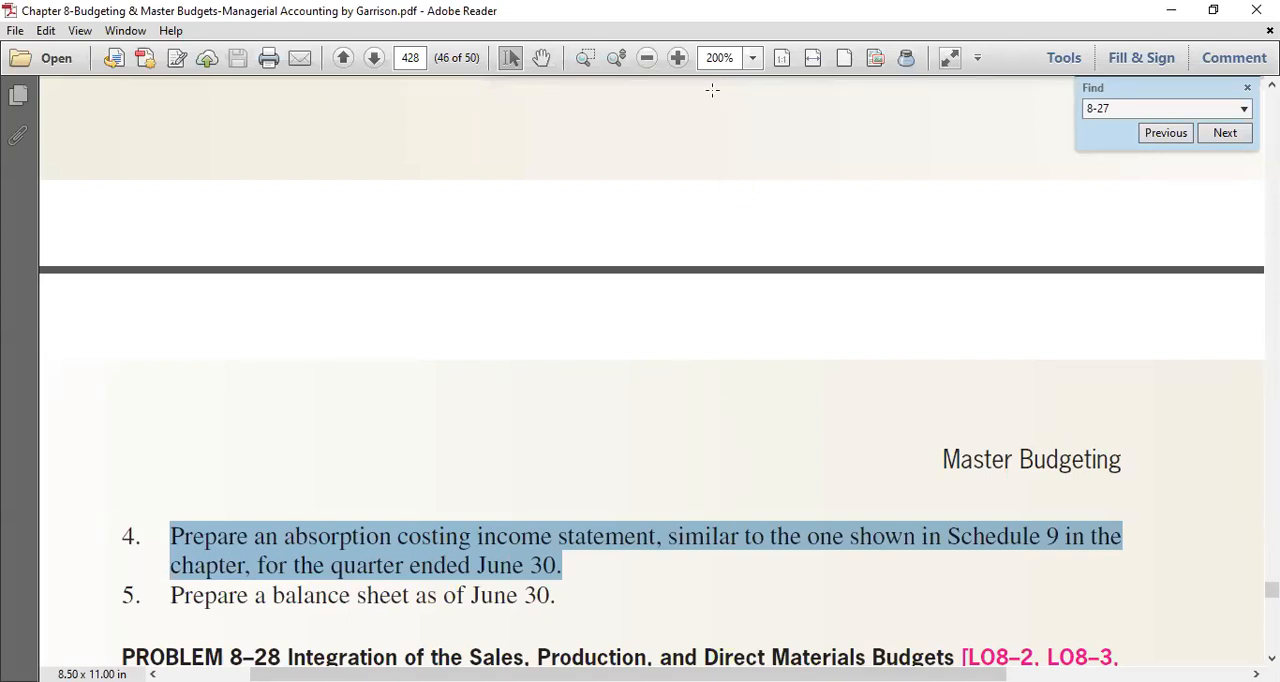
key("alt+Tab")
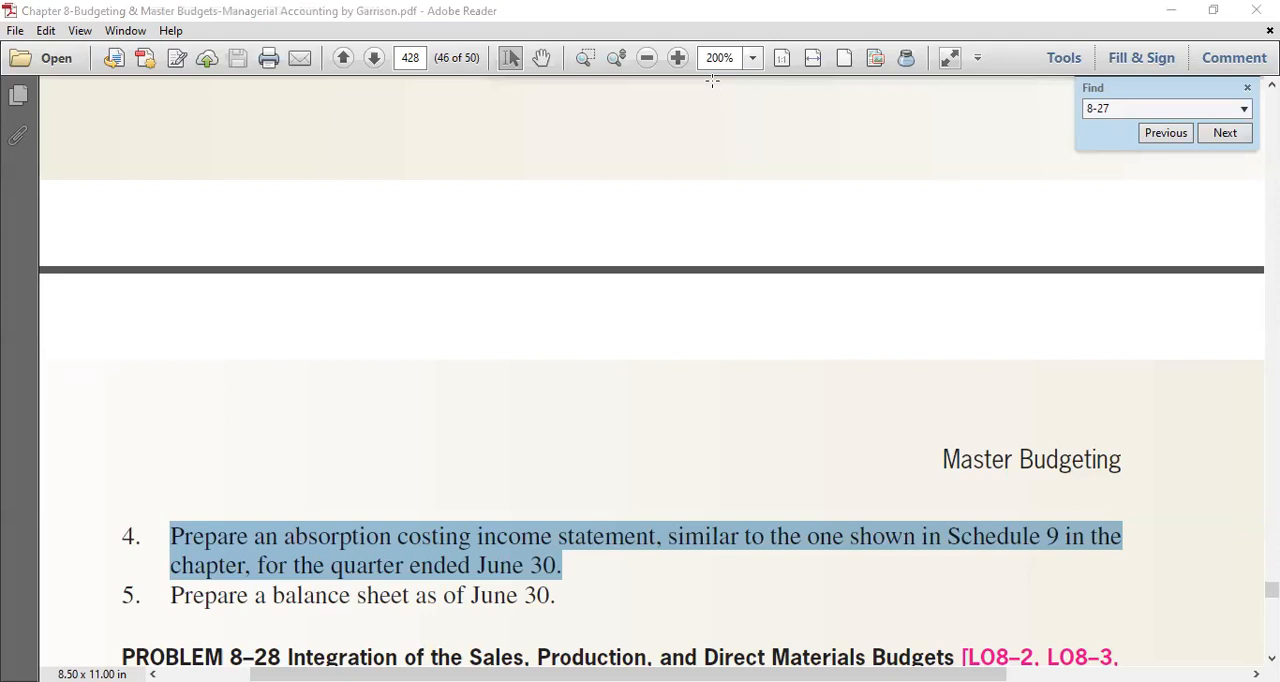
key("alt+Tab")
left_click(605, 648)
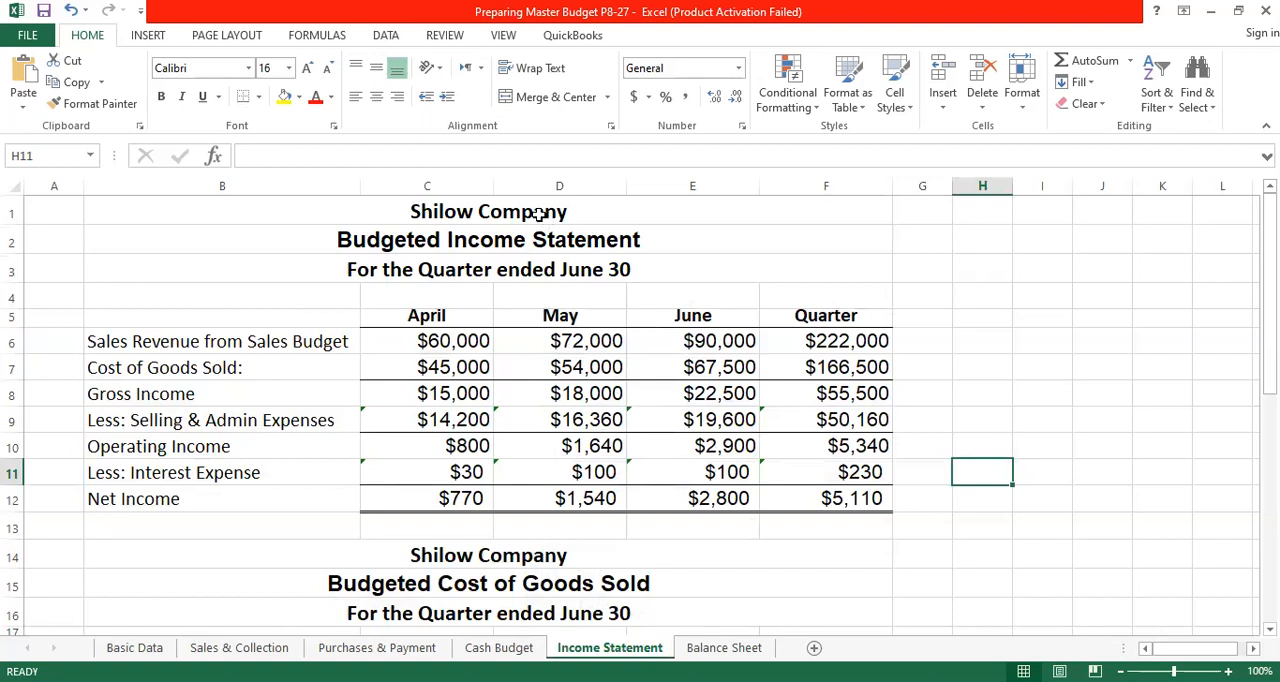
- Copy the formatting of the "Budgeted Income Statement" title onto the Shilow Company heading in B1
left_click(530, 245)
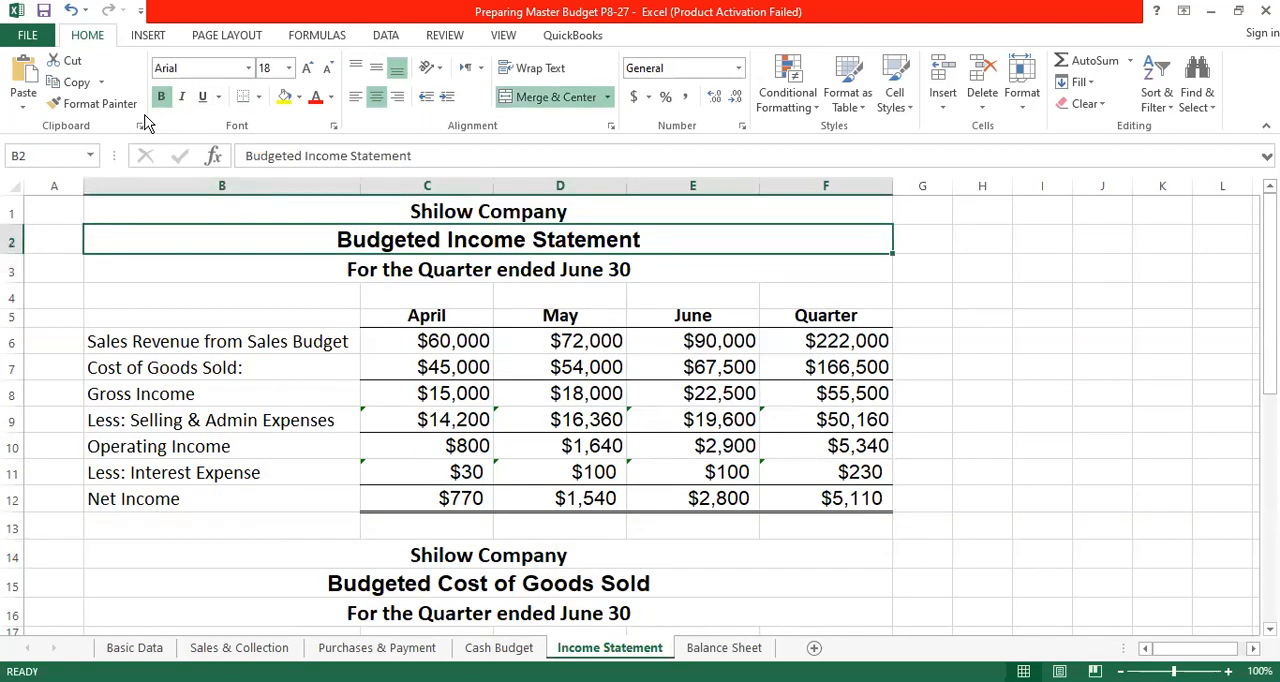
left_click(75, 103)
left_click(600, 210)
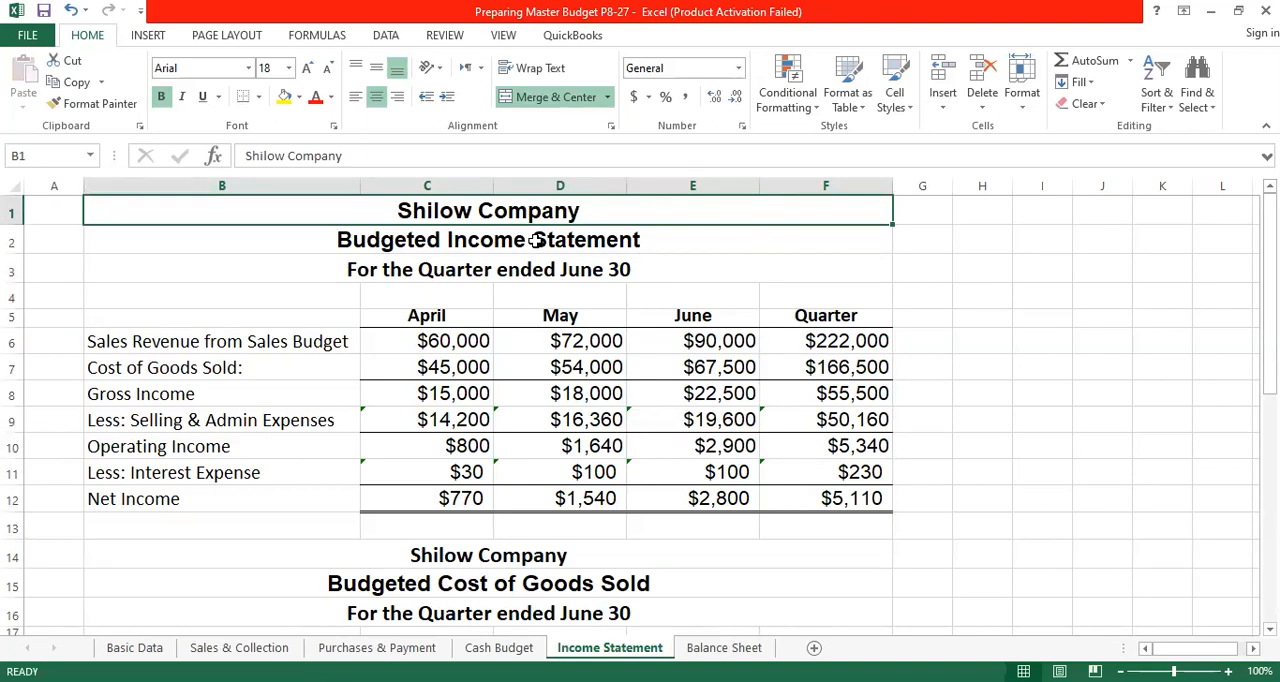
- Review the income statement's period line, its April, May, June and Quarter headings, and the monthly figures in C5:E12
left_click(537, 269)
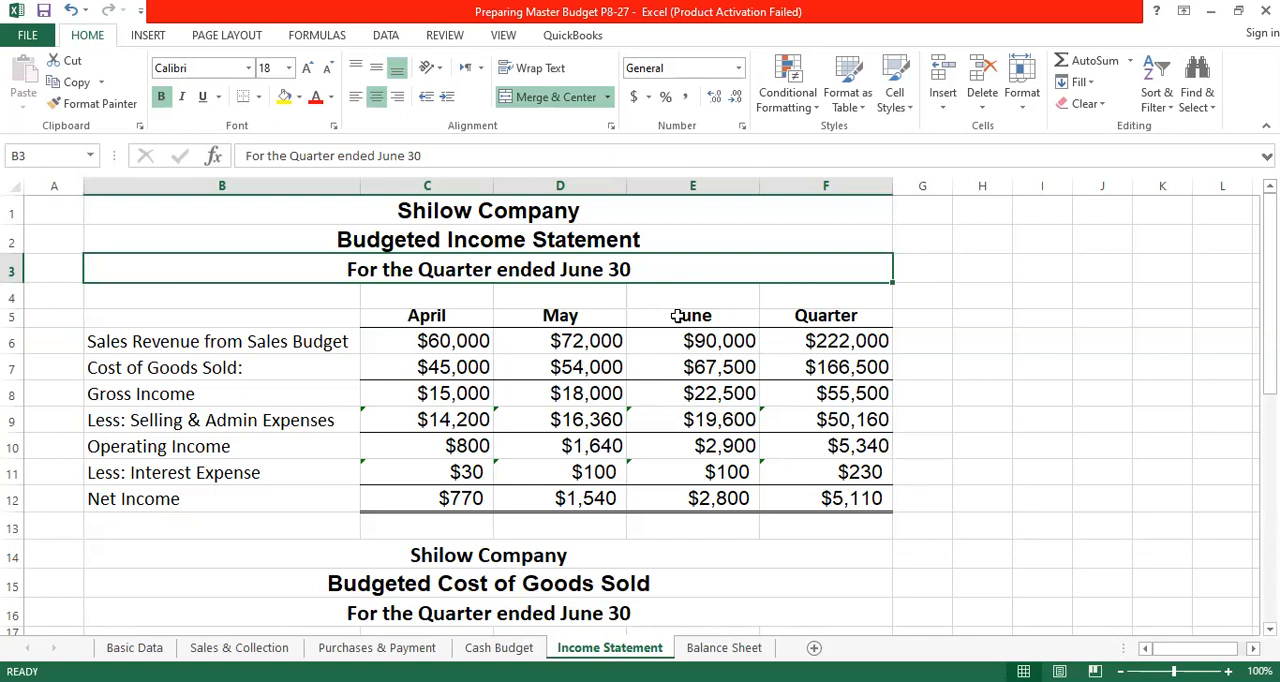
left_click(436, 314)
left_click(575, 316)
left_click(691, 315)
left_click_drag(481, 316, 720, 318)
left_click(830, 318)
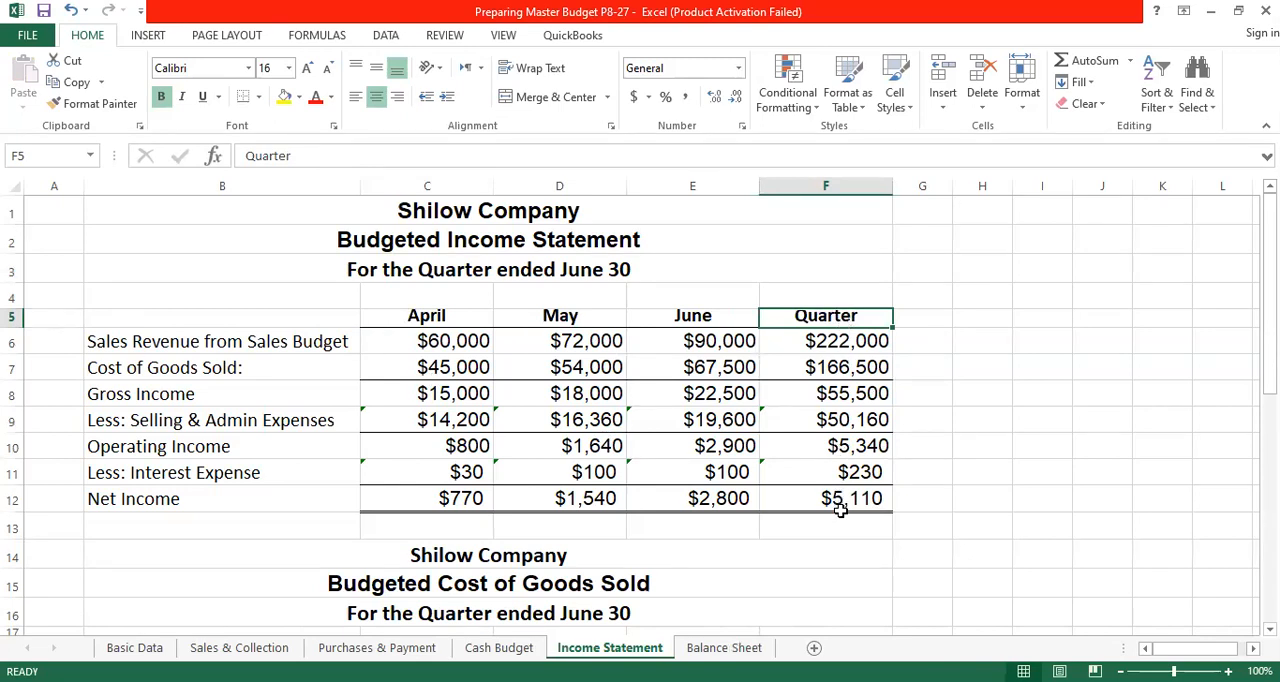
left_click_drag(450, 318, 685, 500)
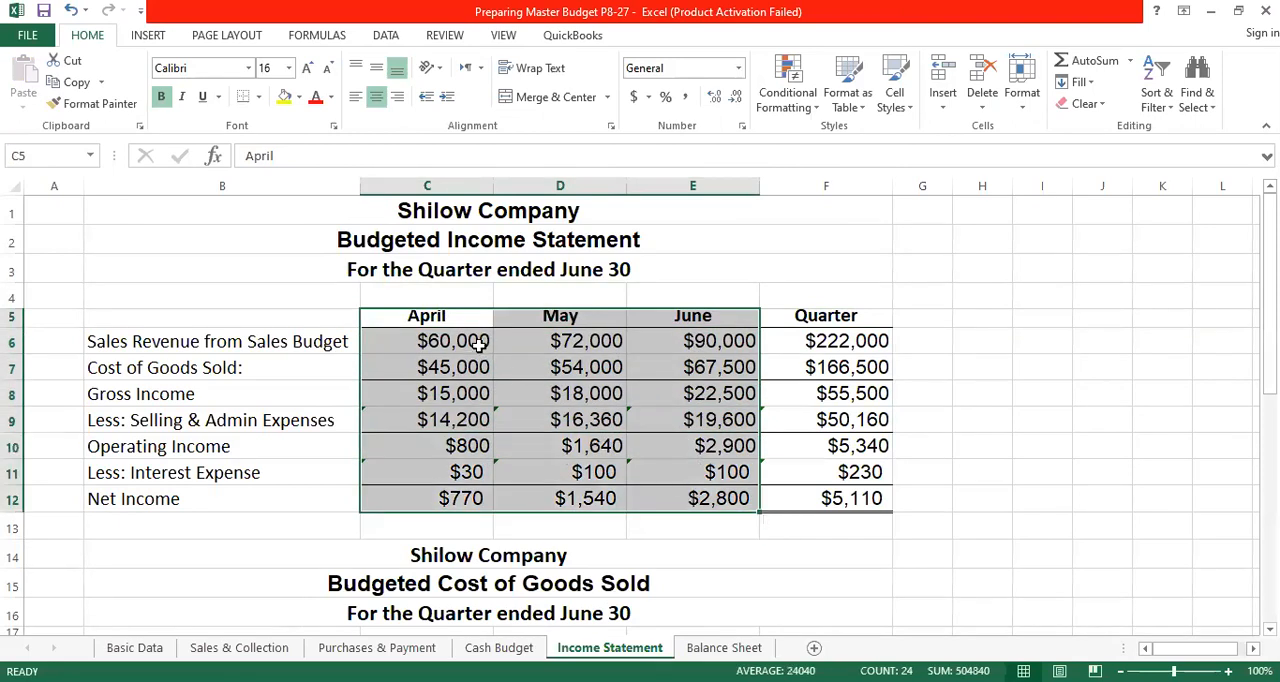
- Increase the height of row 5 so the month and quarter headings have more room
left_click(1106, 339)
left_click_drag(15, 329, 862, 337)
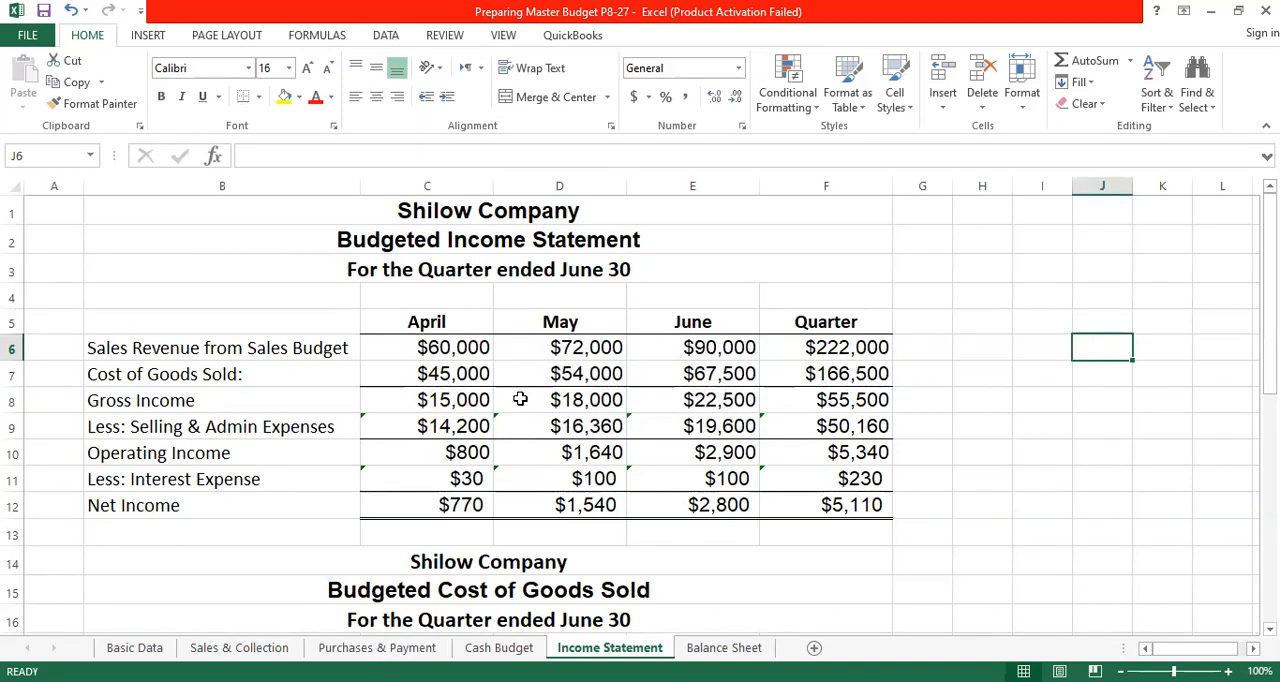
- Link April's sales revenue in C6 to April's budgeted sales with the formula ='Basic Data'!D13
left_click(462, 348)
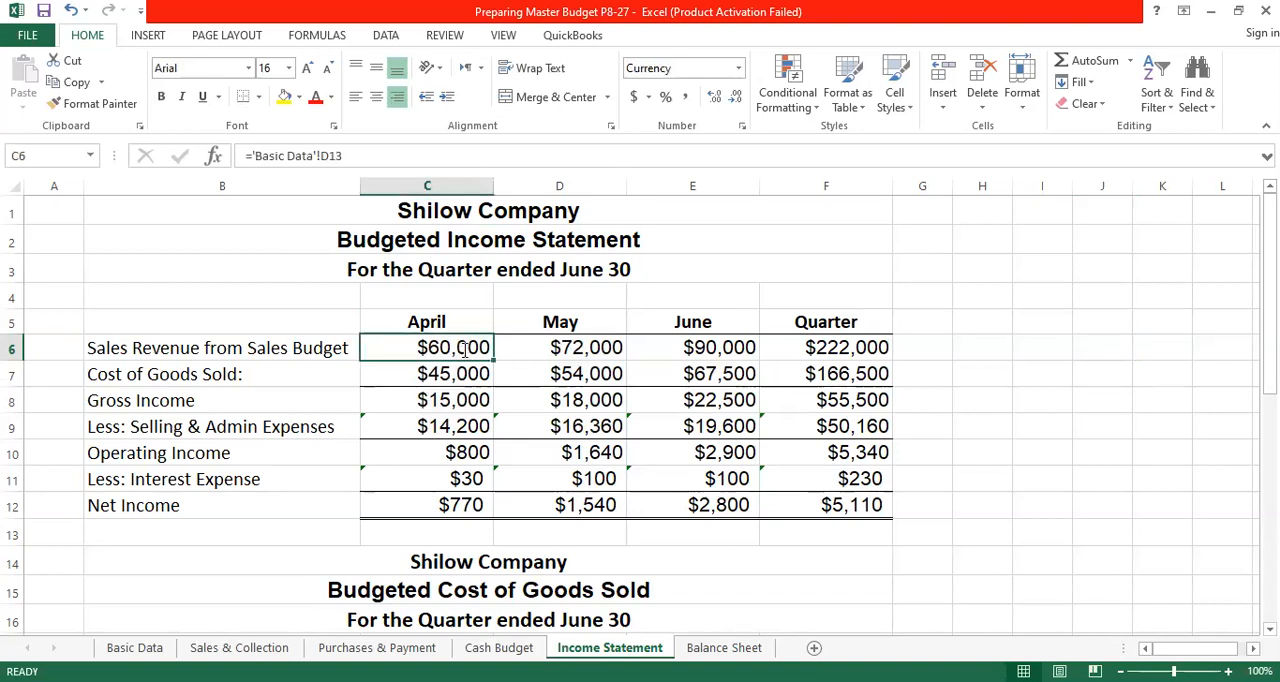
type("=")
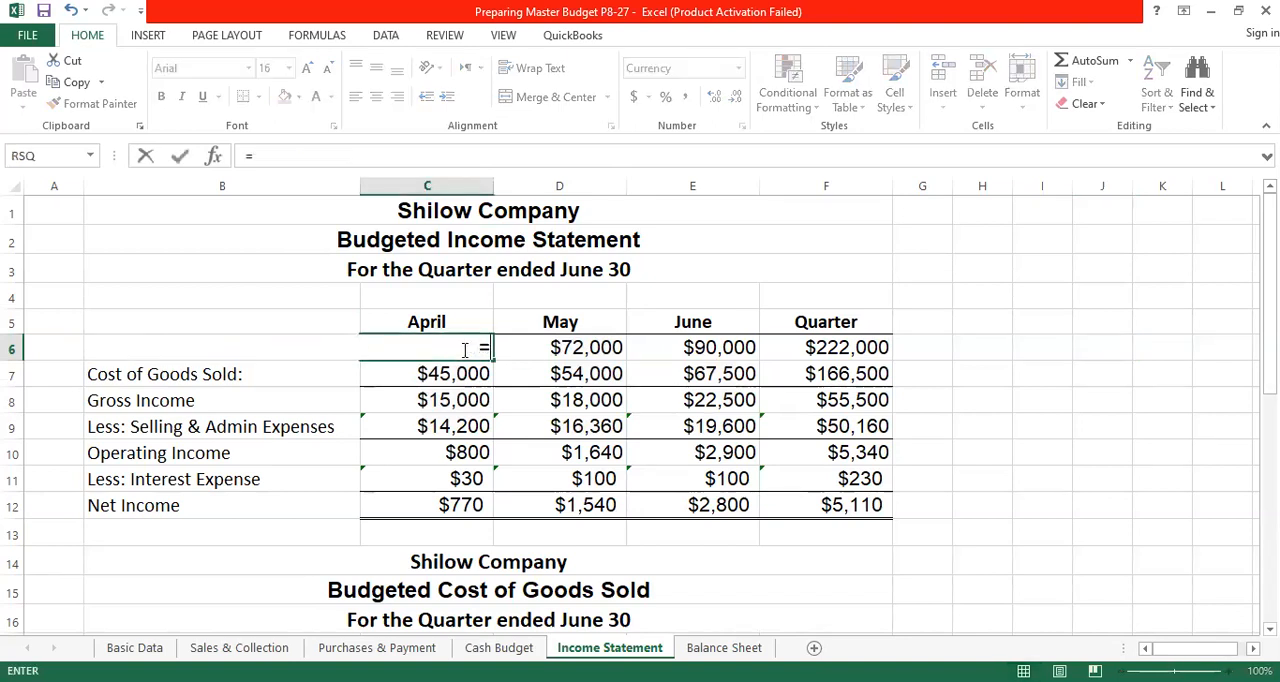
left_click(135, 648)
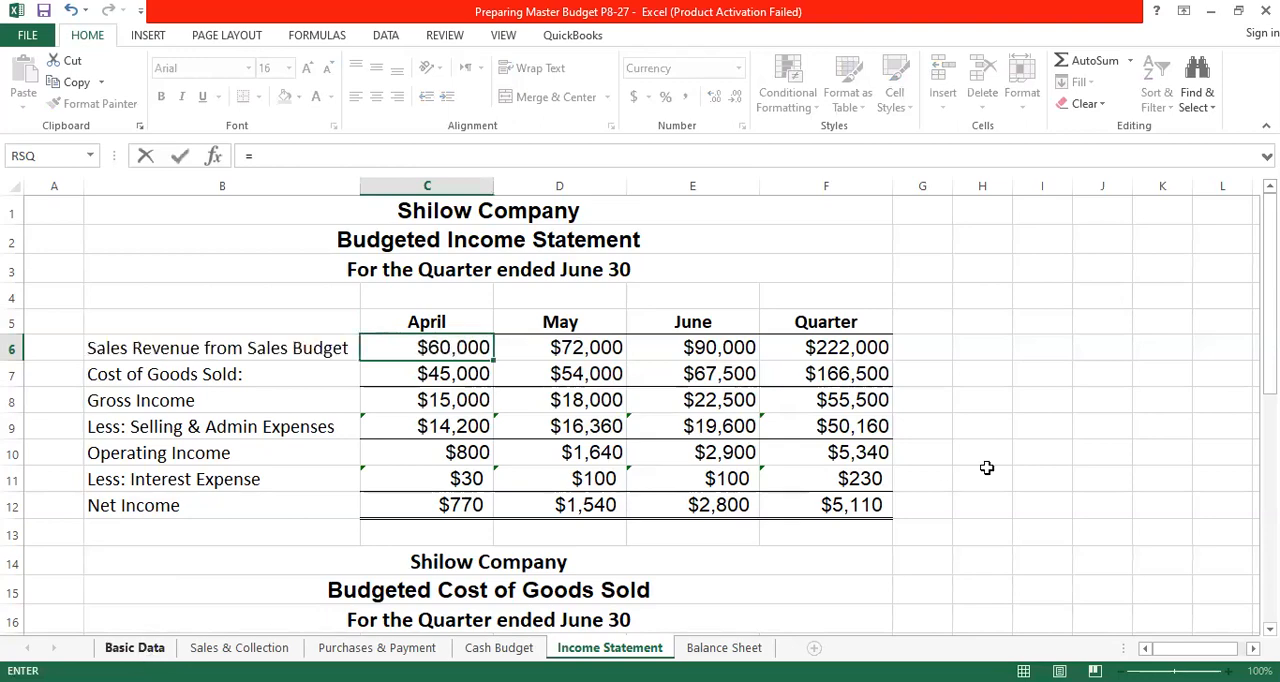
scroll(987, 426, "up", 3)
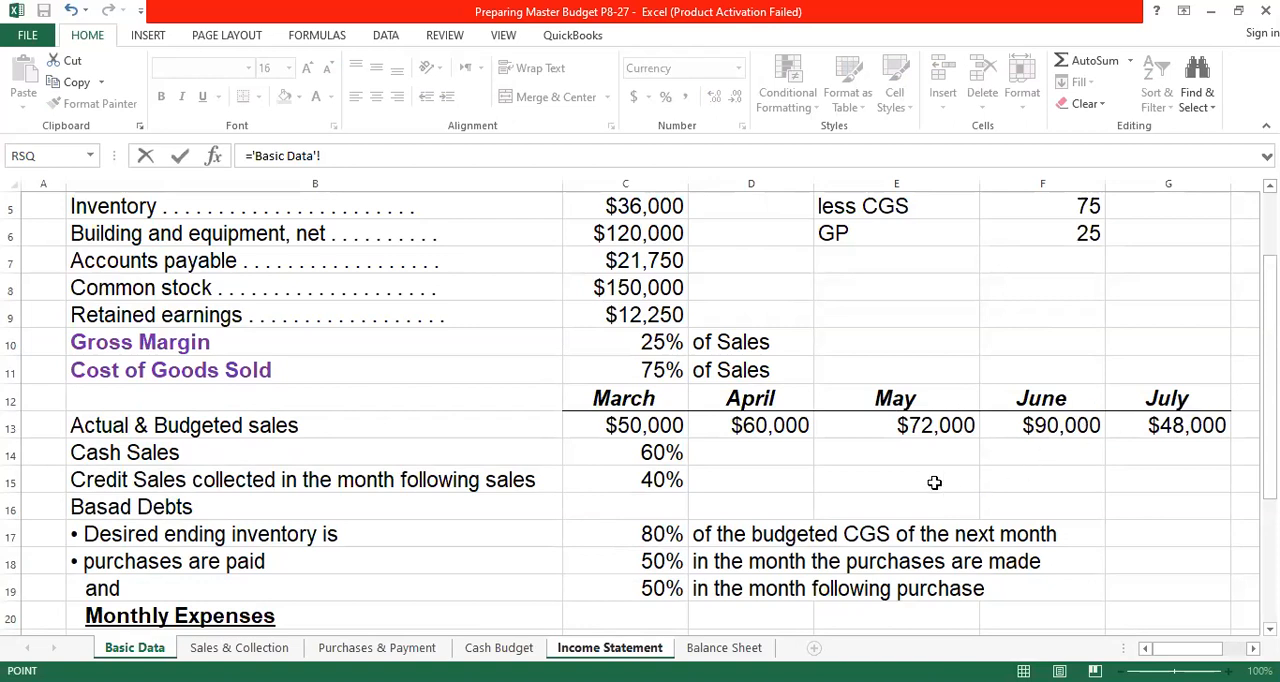
left_click(778, 427)
key("Return")
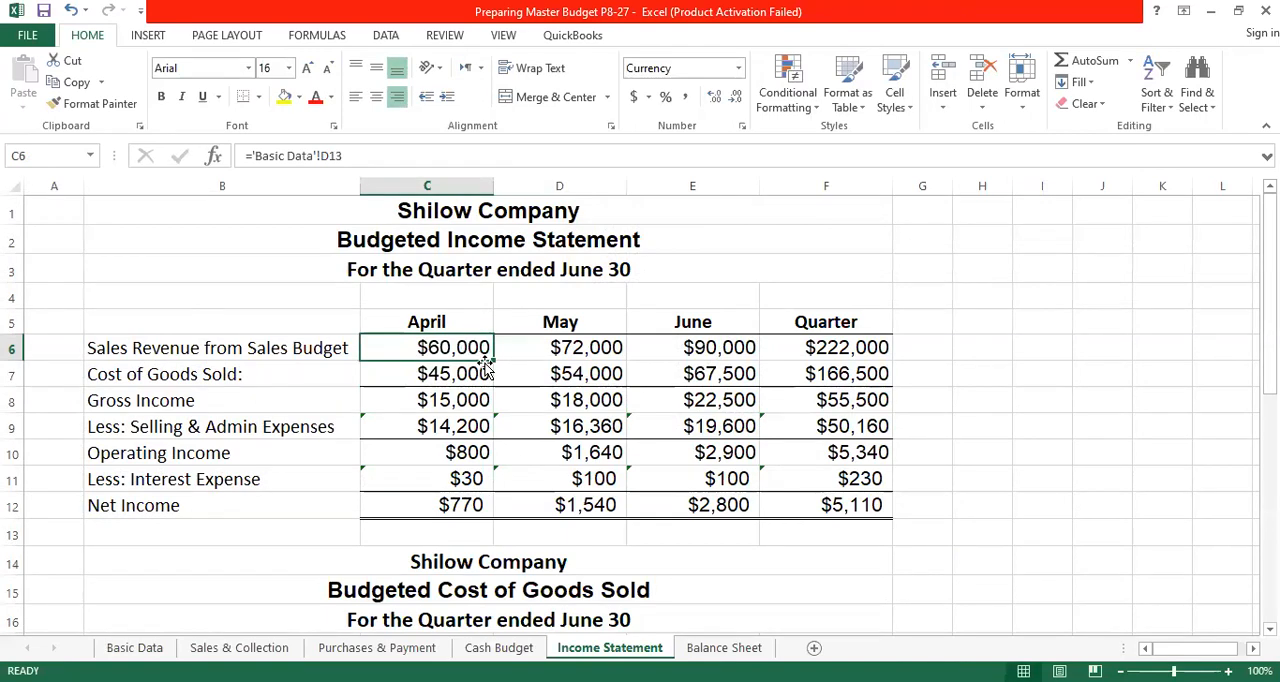
- Fill April's sales revenue formula across May and June, and total the quarter's sales revenue in F6 with AutoSum
left_click_drag(493, 360, 745, 360)
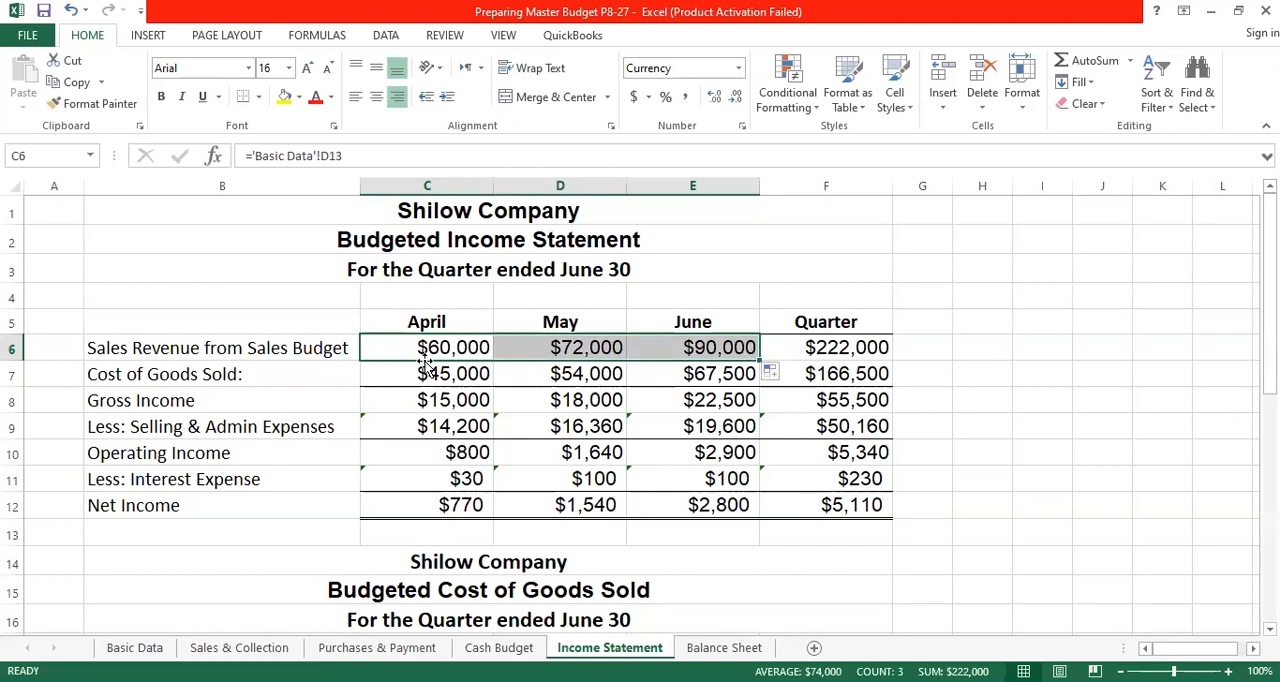
left_click(840, 350)
left_click(1078, 62)
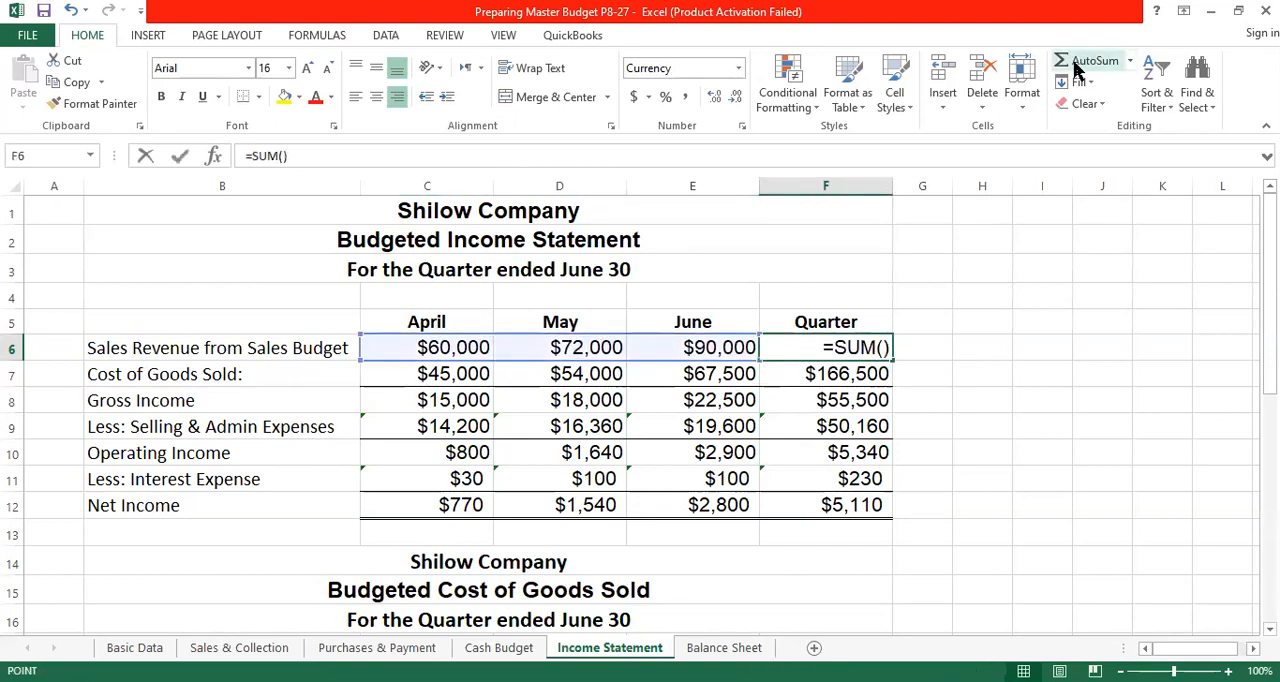
key("Return")
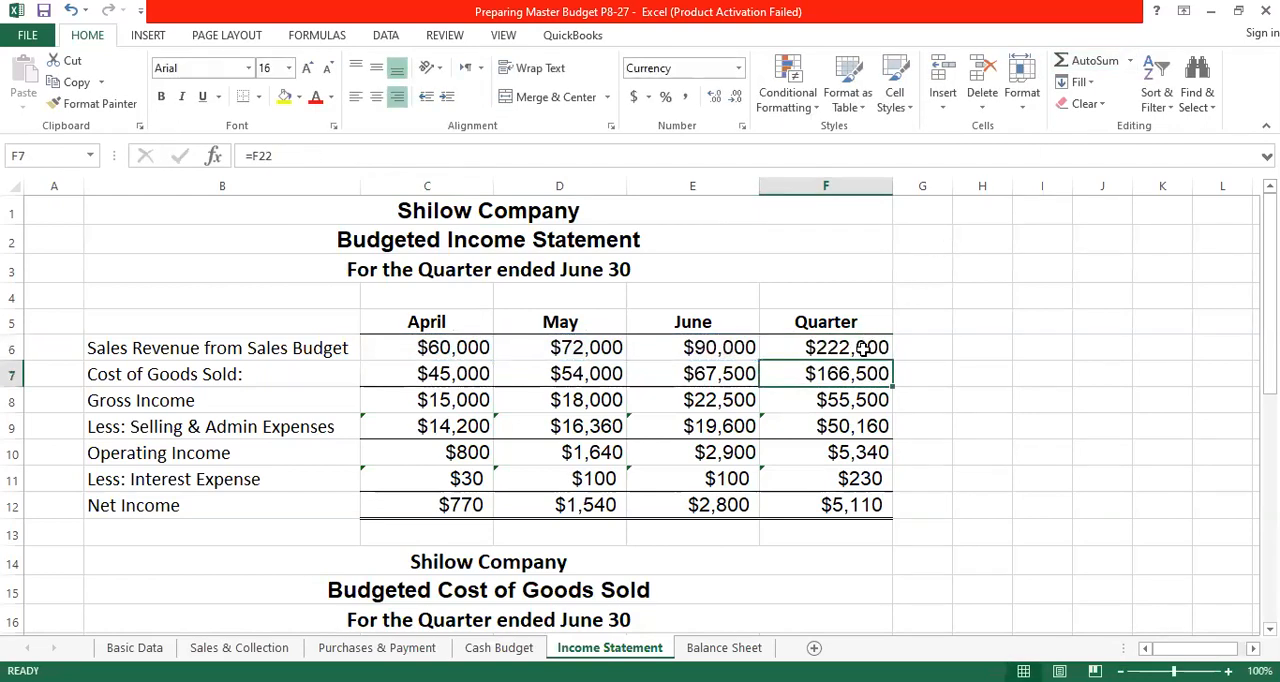
- Copy the formatting of the "Budgeted Cost of Goods Sold" title onto the Shilow Company heading in B14
left_click(432, 374)
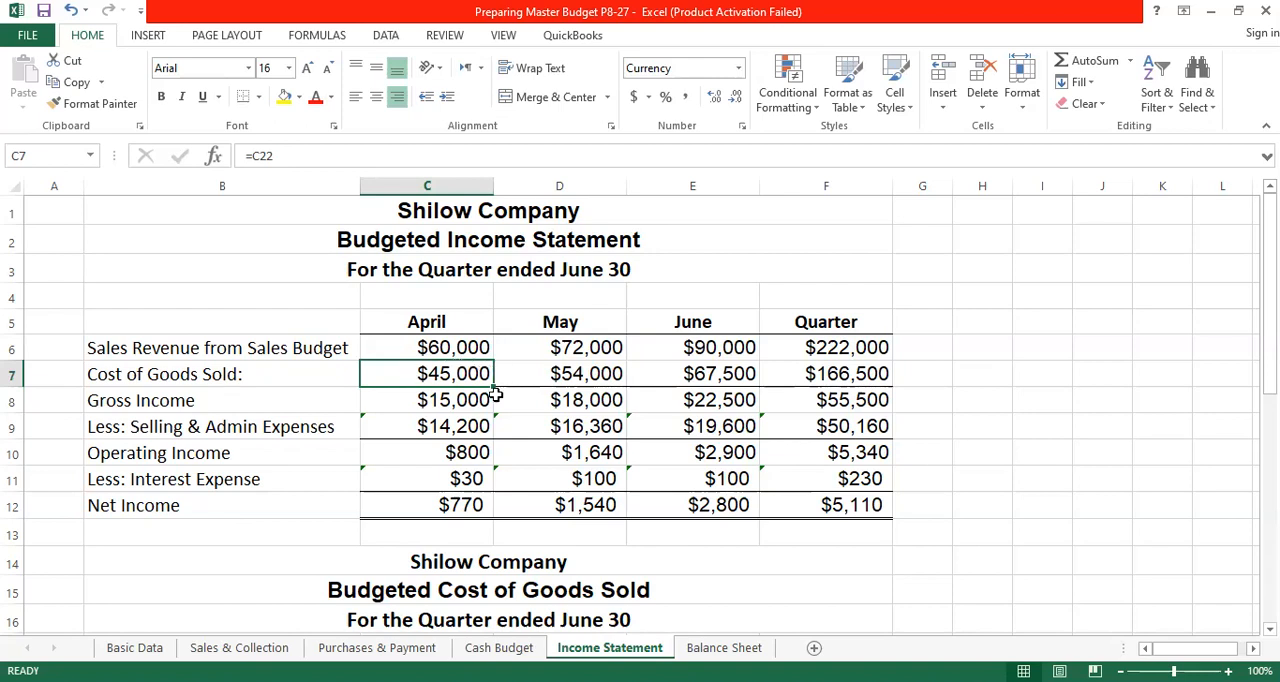
scroll(494, 391, "down", 2)
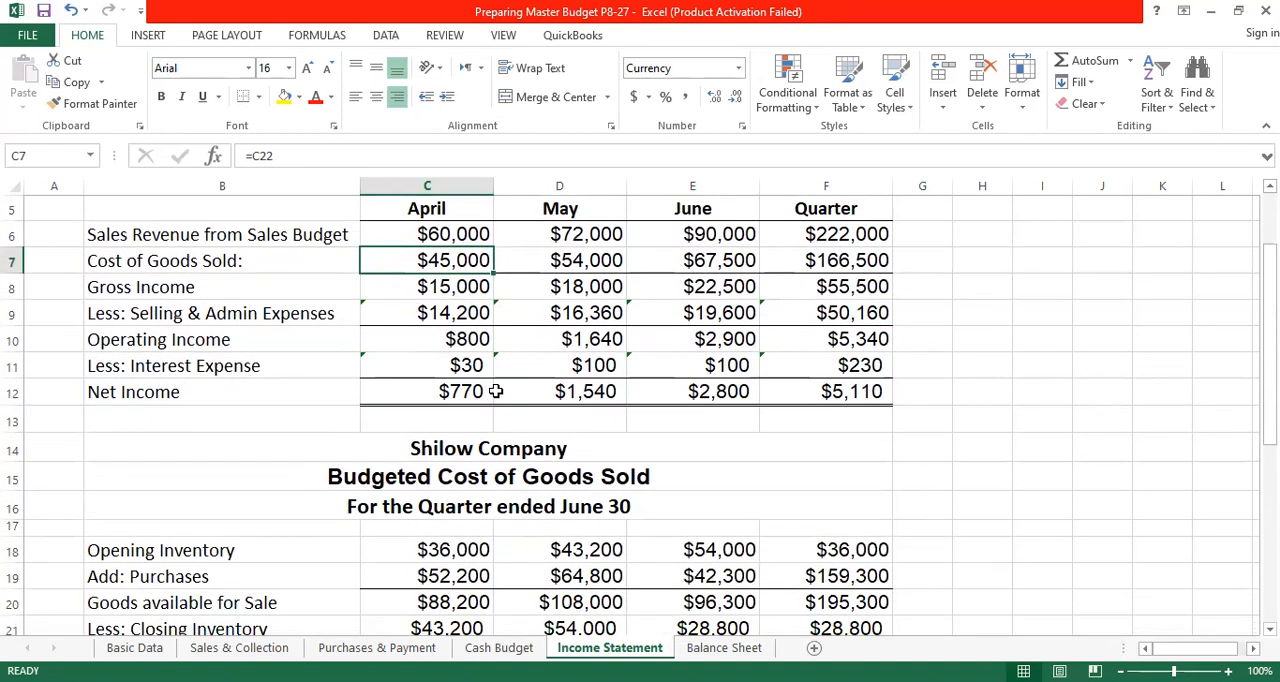
scroll(494, 391, "down", 2)
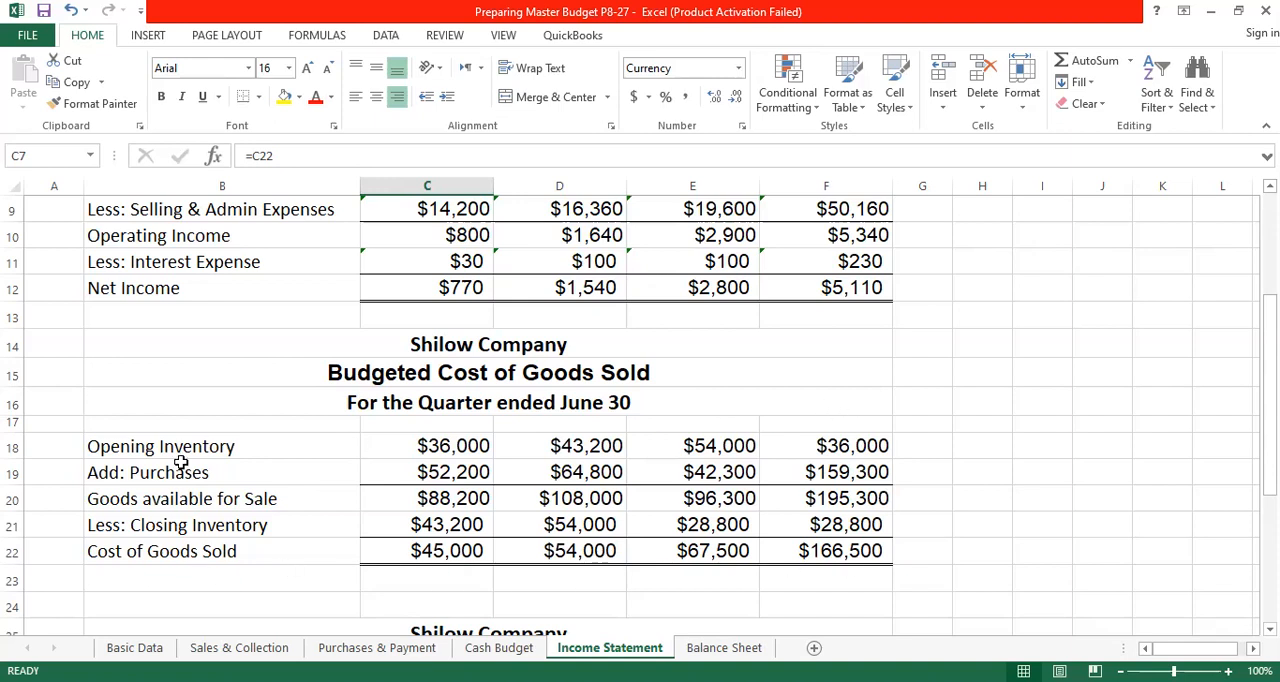
left_click(543, 383)
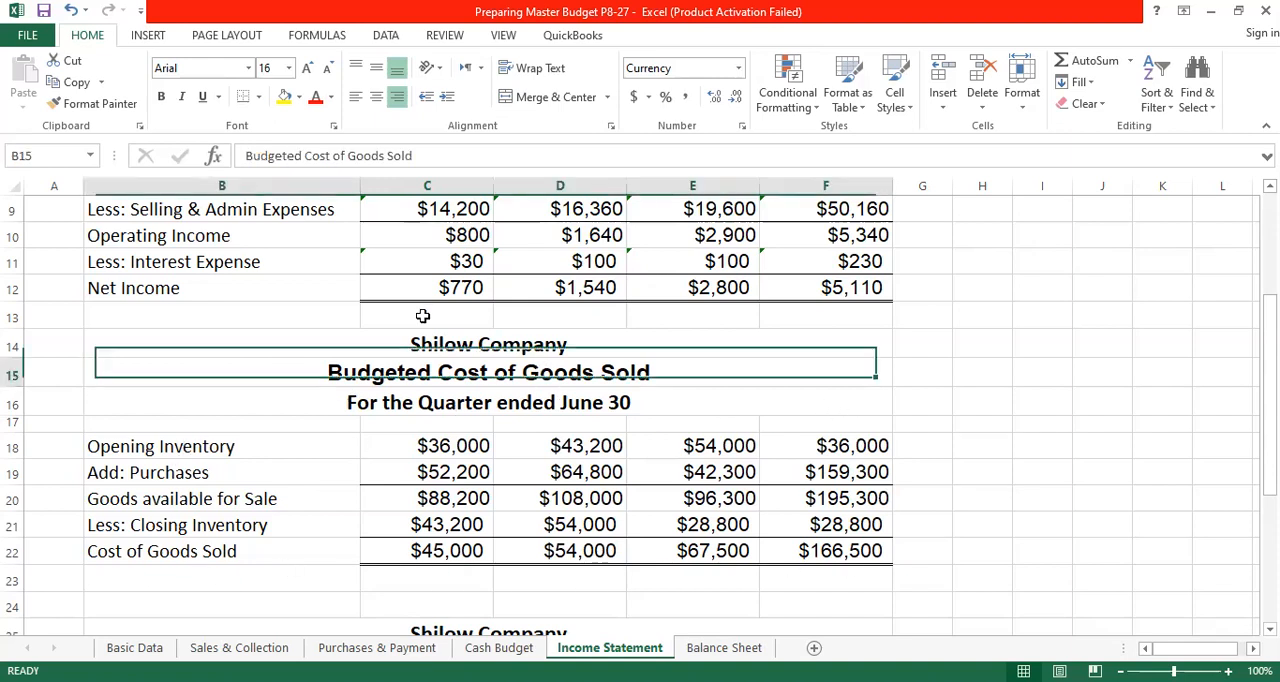
left_click(100, 103)
left_click(603, 348)
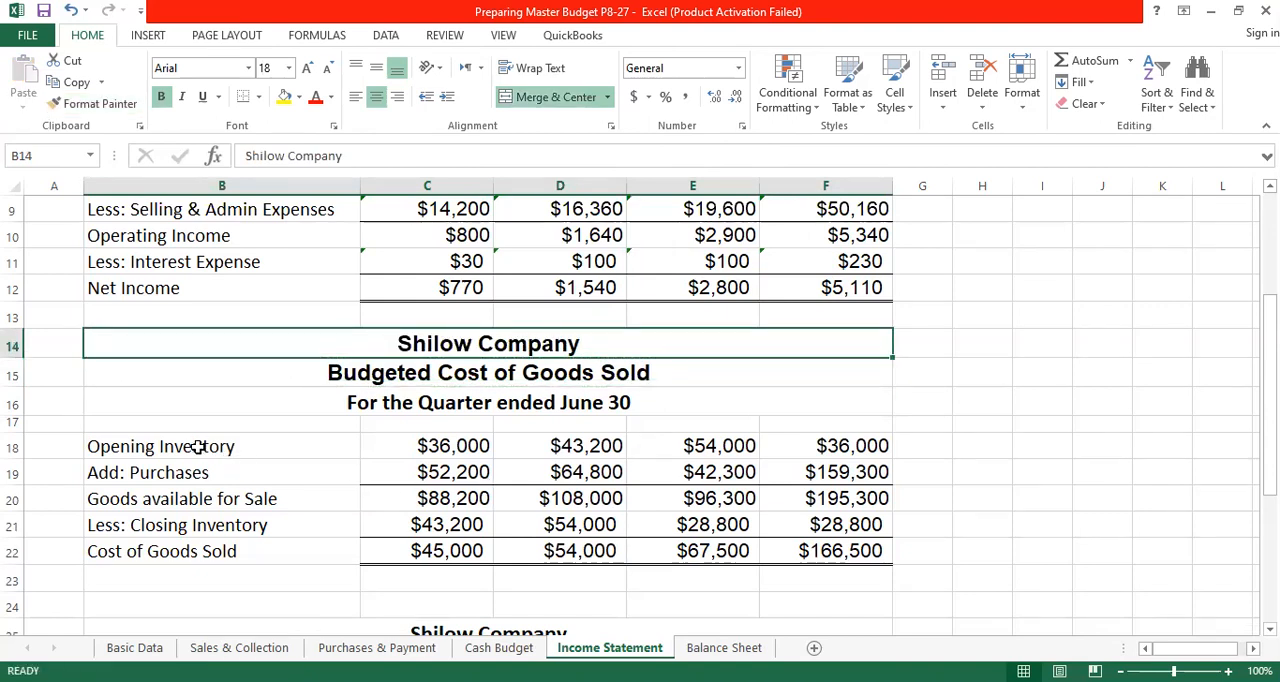
- Check the source of April's opening inventory in the purchases budget on the Purchases & Payment sheet, and return to the Income Statement
left_click(452, 446)
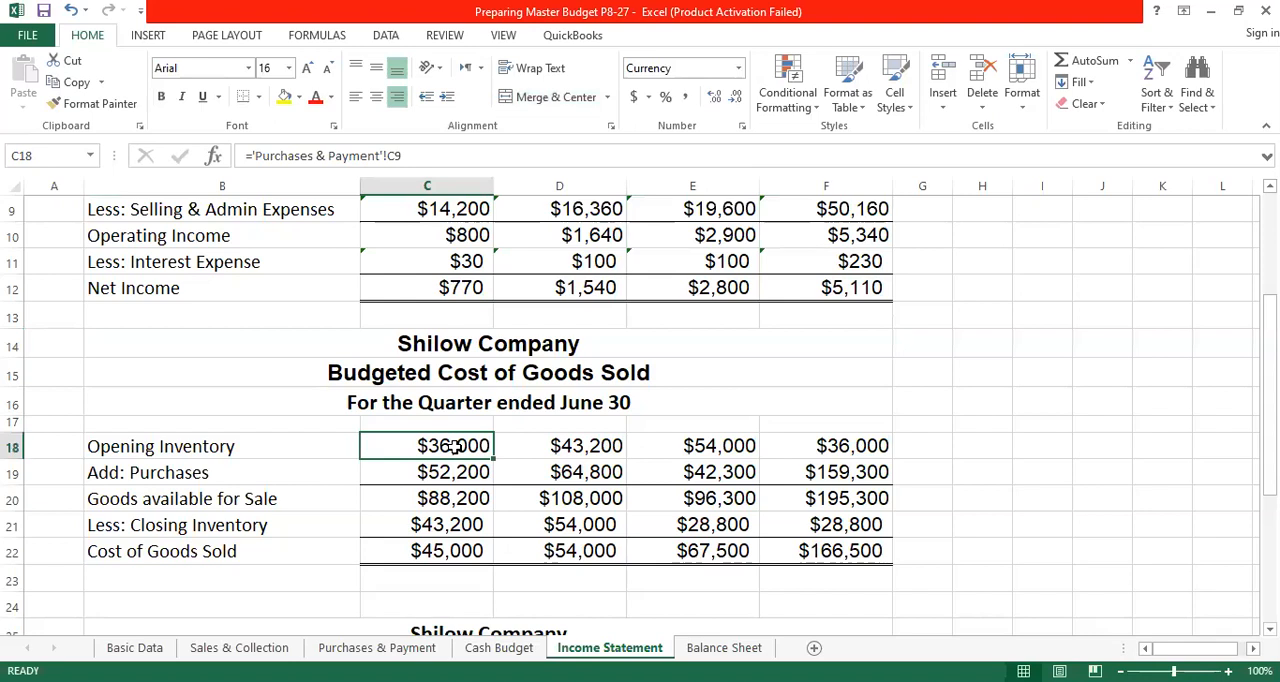
left_click(372, 650)
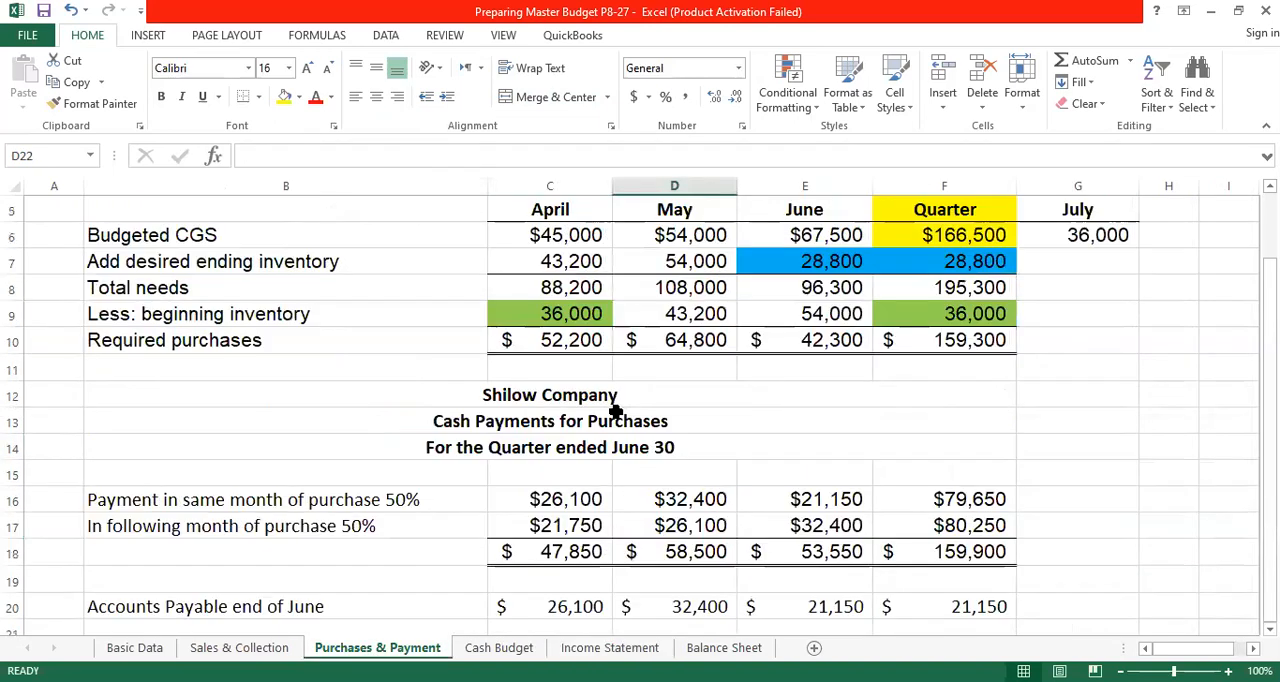
scroll(616, 411, "up", 1)
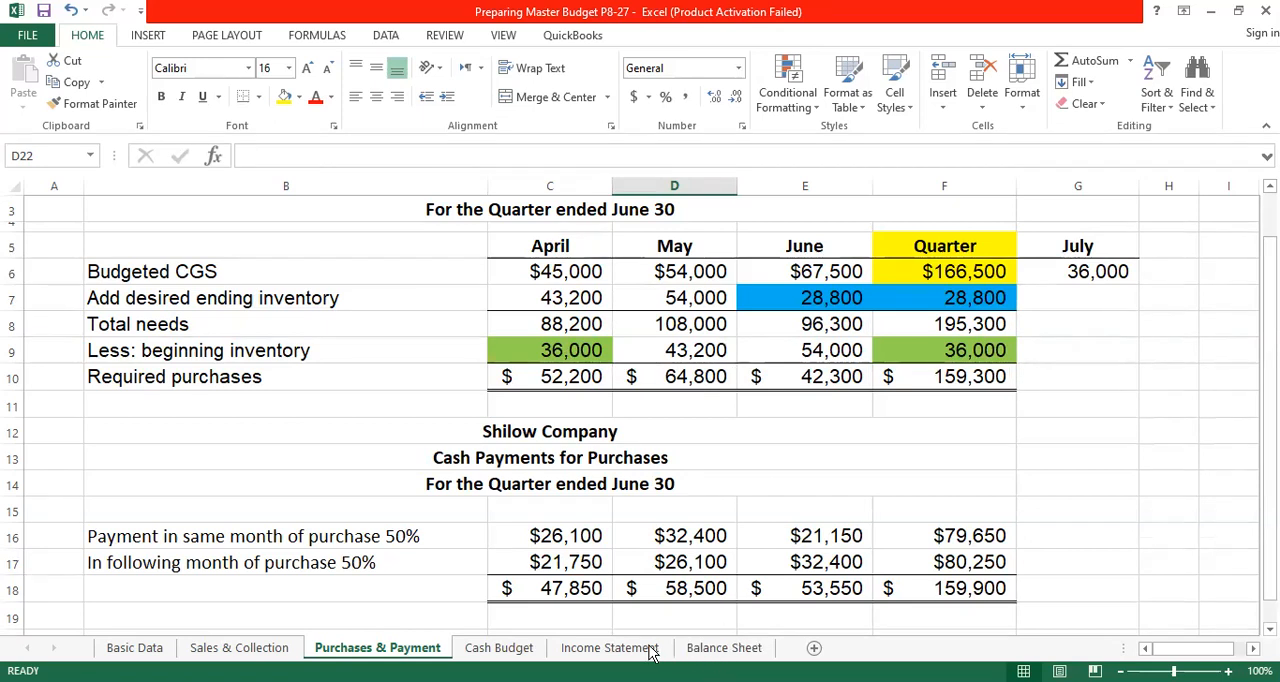
left_click(610, 648)
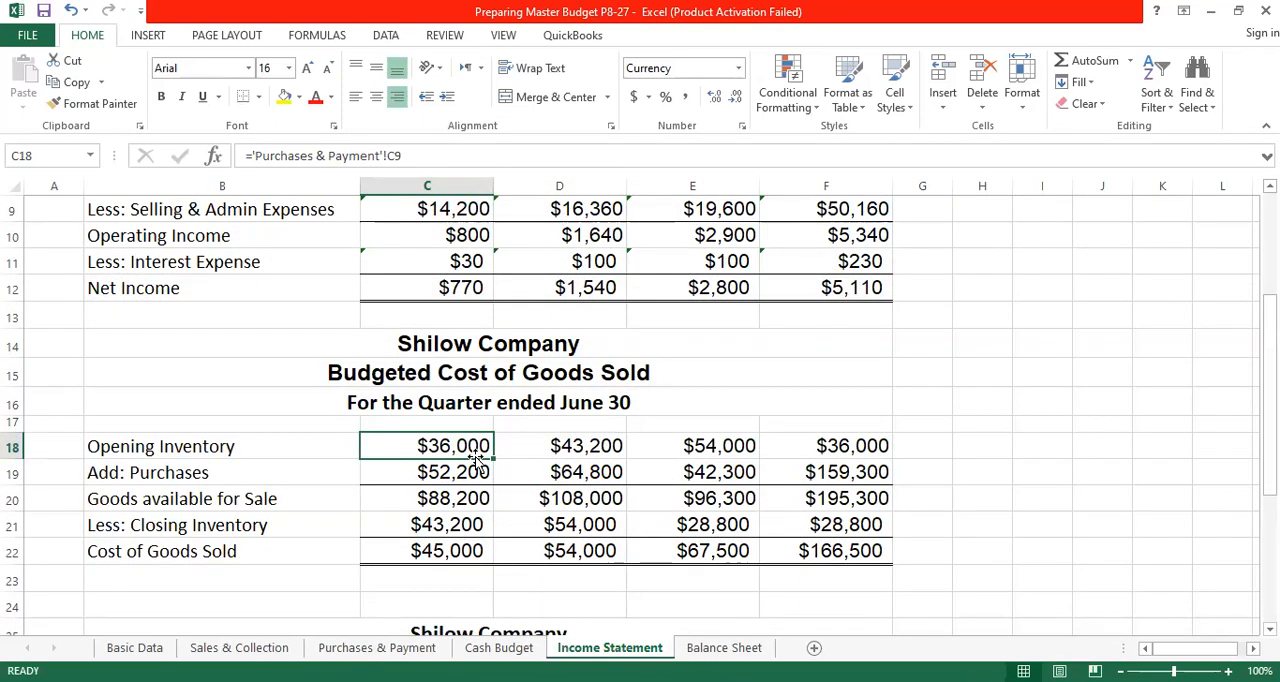
- Link April's opening inventory in C18 to ='Purchases & Payment'!C9, and fill the formula across May and June
type("=")
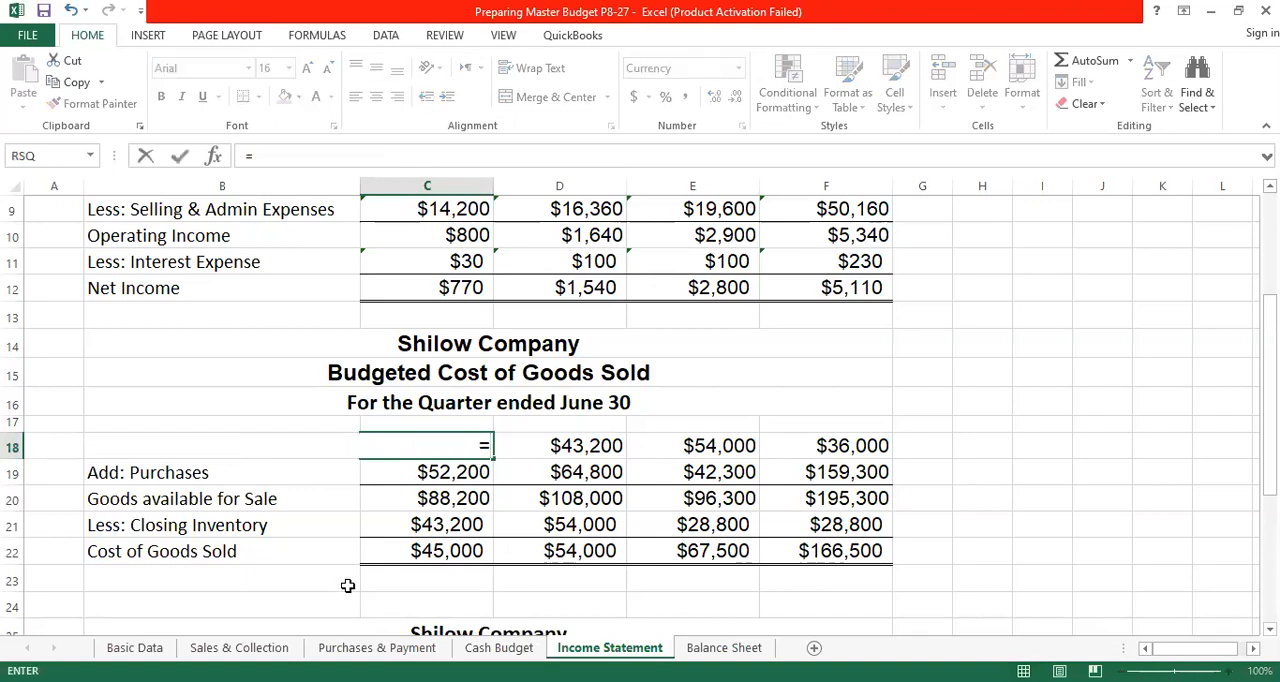
left_click(372, 650)
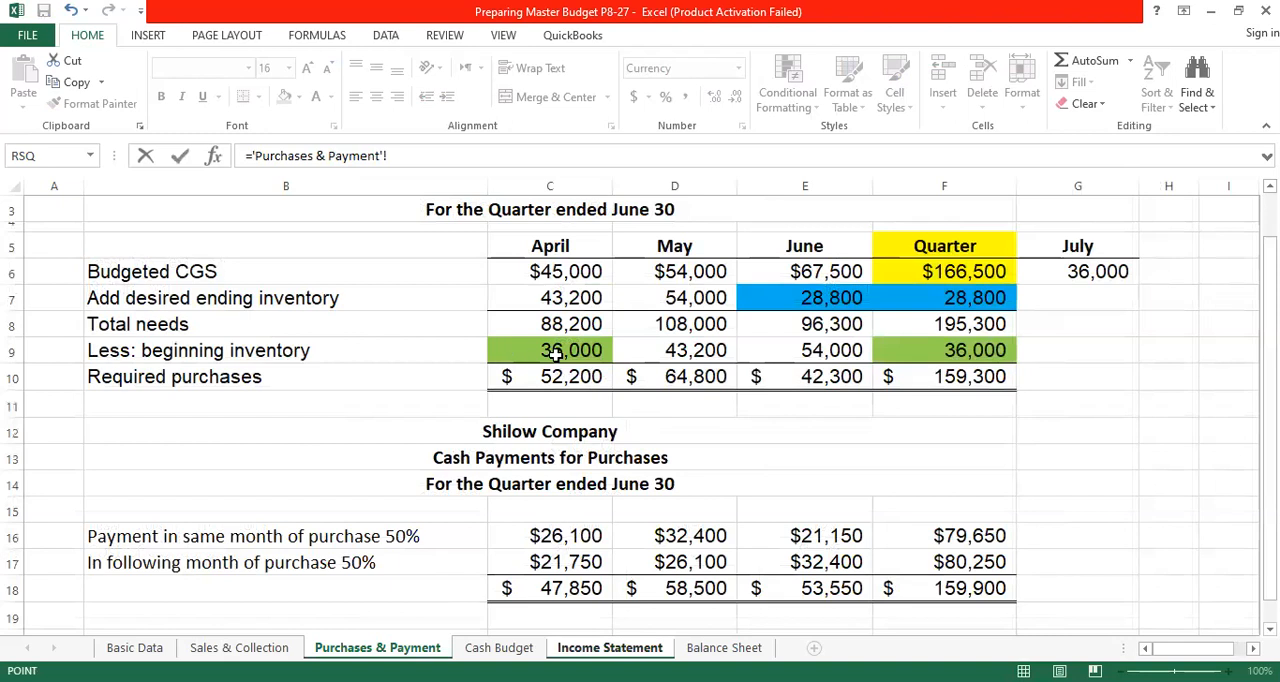
left_click(552, 350)
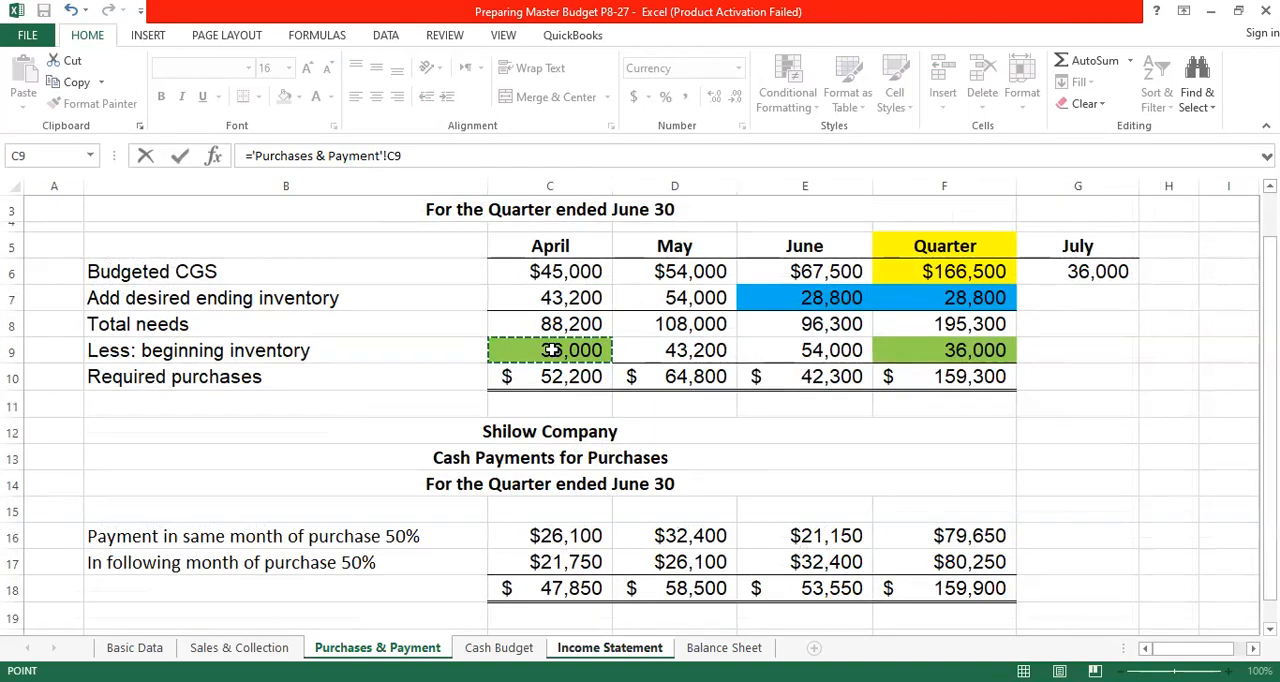
key("Return")
left_click(472, 444)
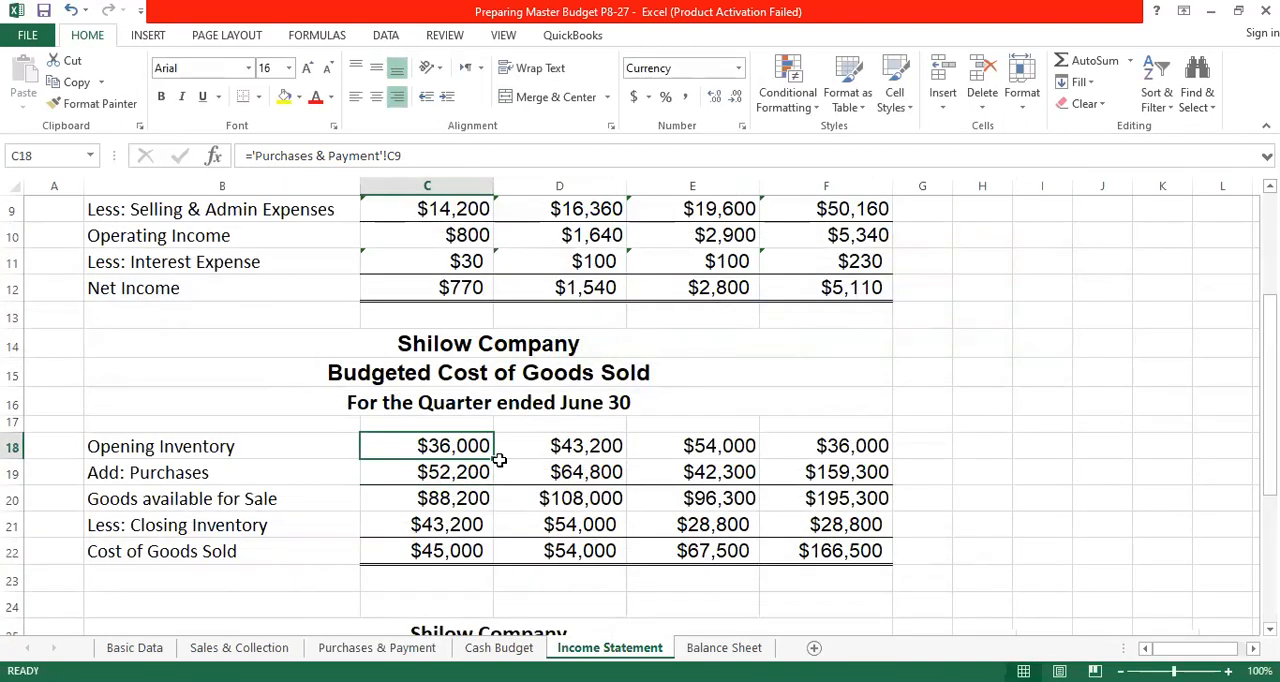
left_click_drag(493, 458, 745, 460)
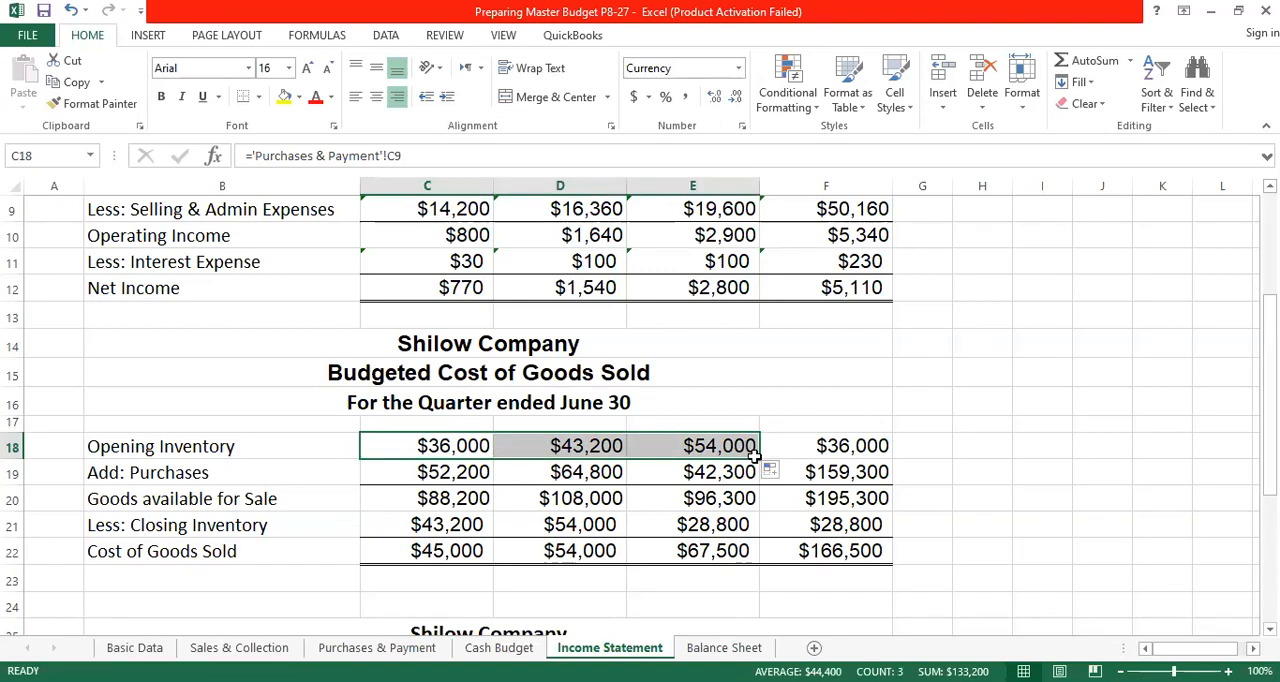
- Set the quarter's opening inventory in F18 equal to April's opening inventory with the formula =C18
left_click(835, 446)
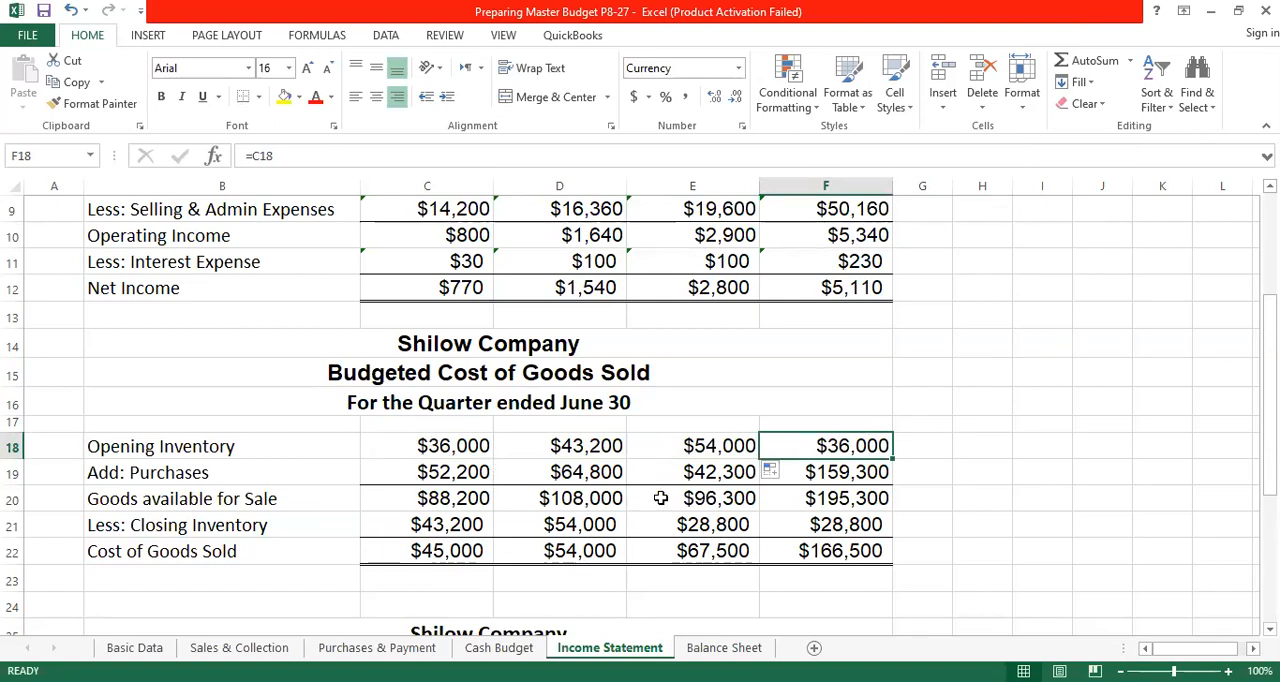
type("=")
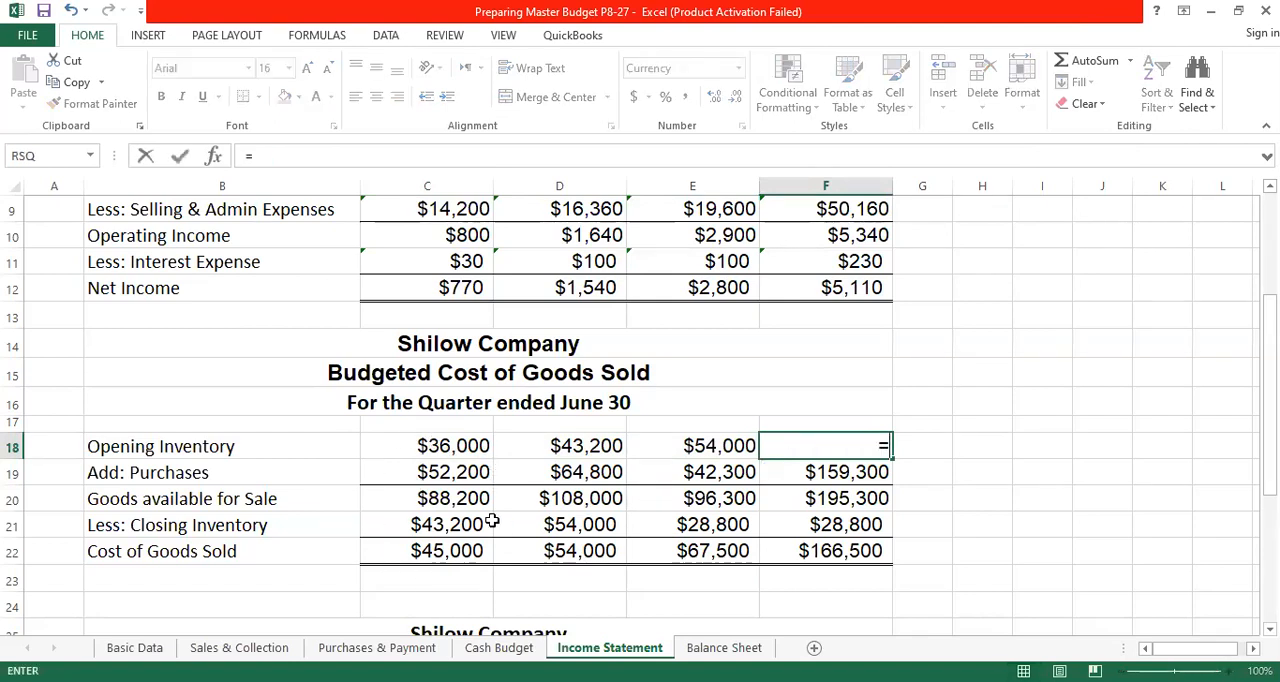
left_click(458, 449)
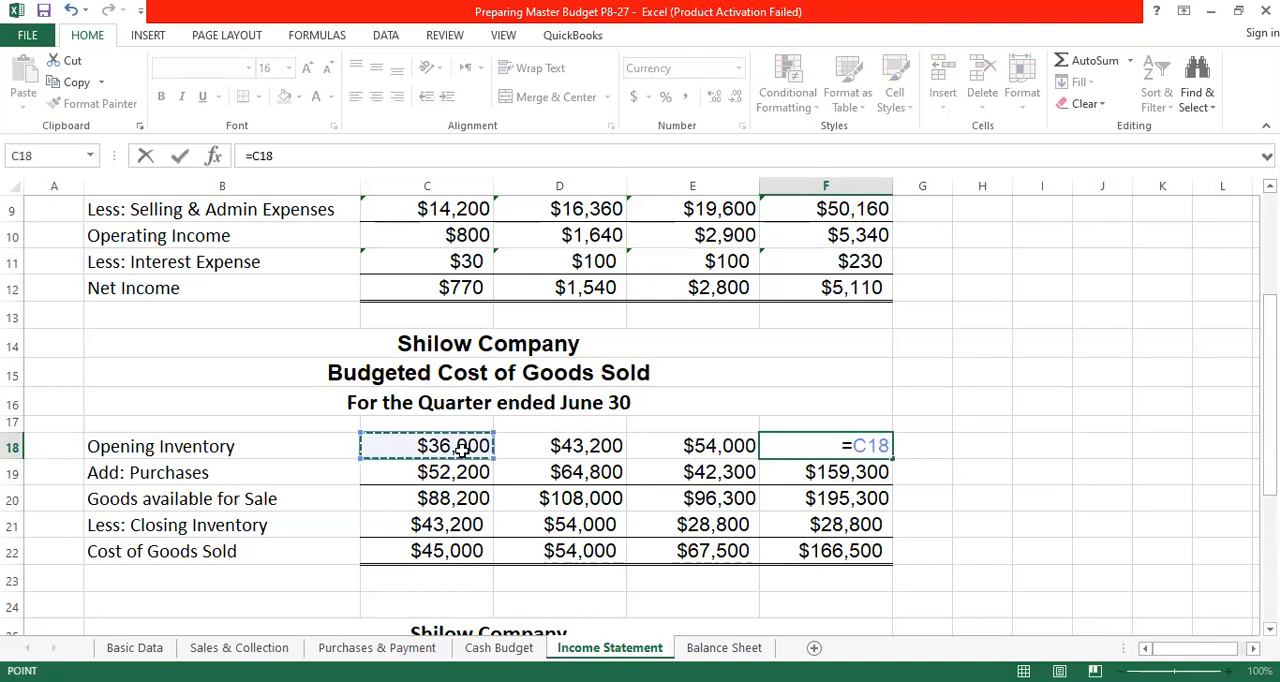
key("Return")
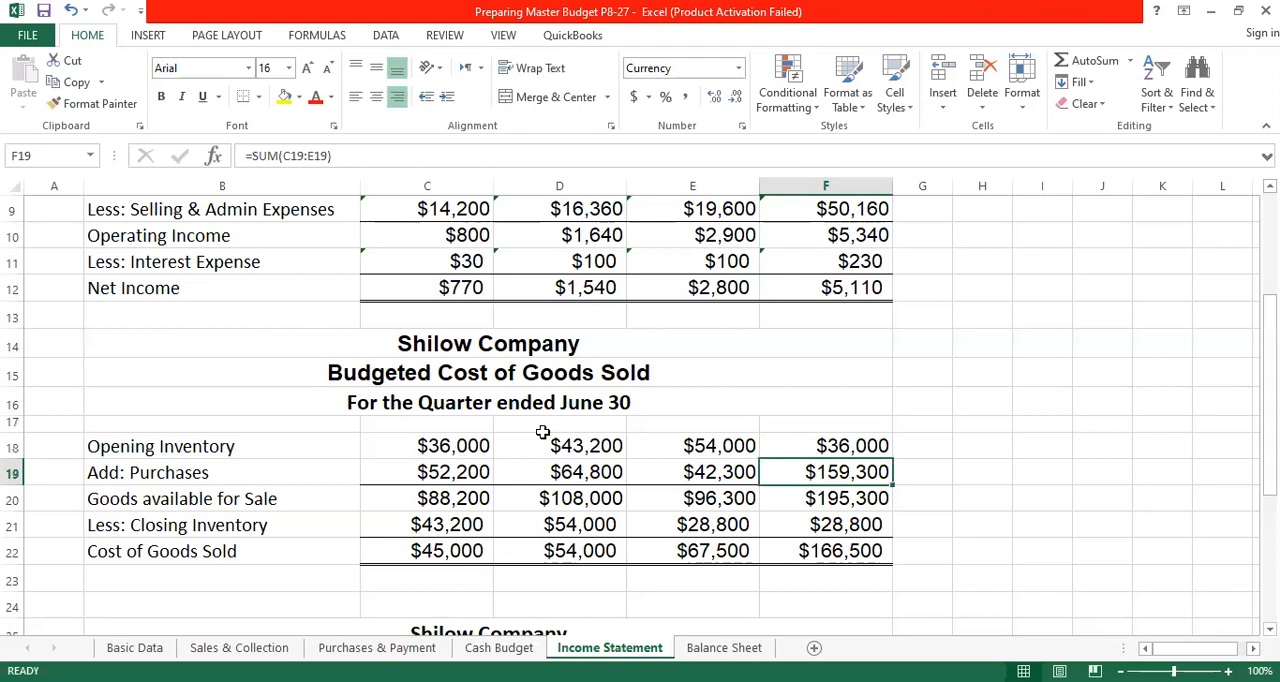
- Link April's purchases in C19 to ='Purchases & Payment'!C10, and fill the formula across May and June
left_click(808, 450)
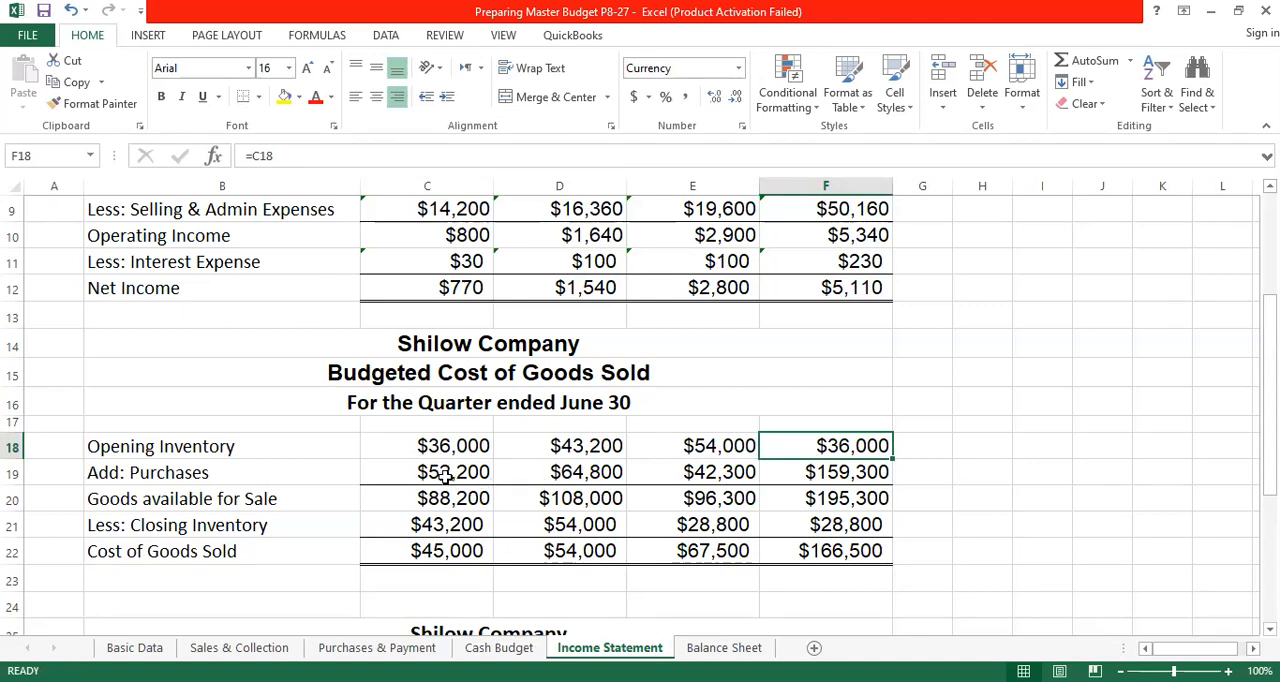
left_click(377, 648)
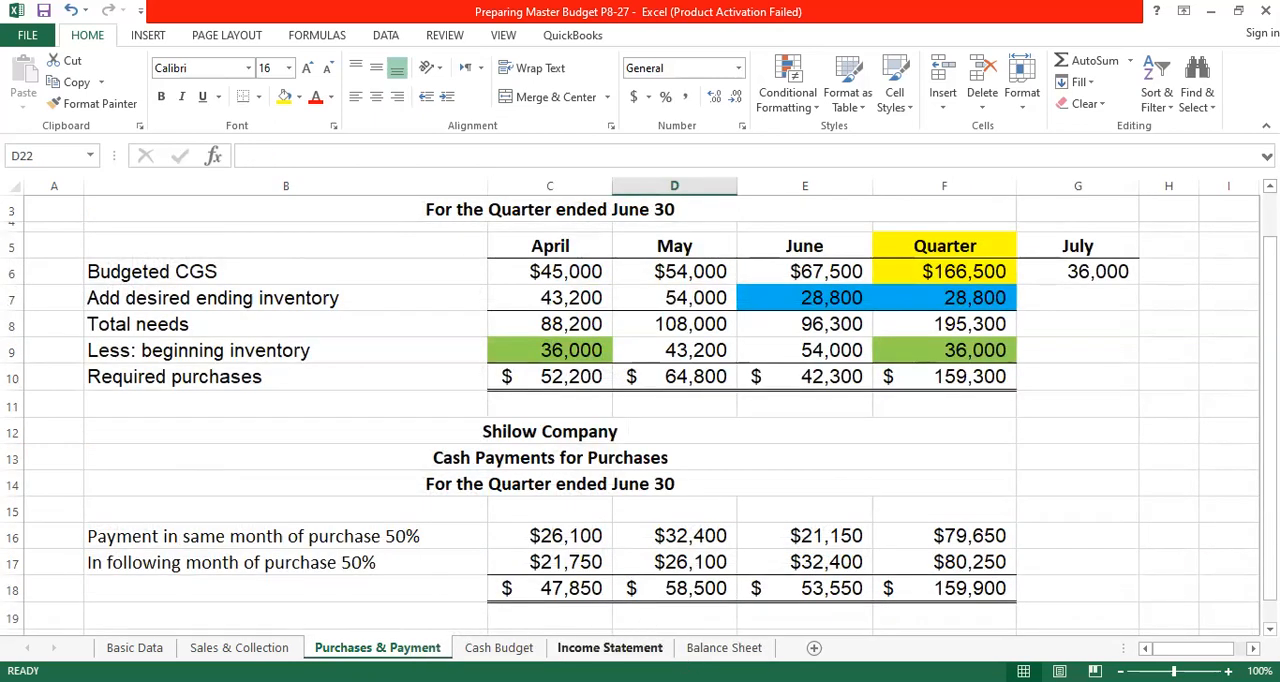
left_click(610, 648)
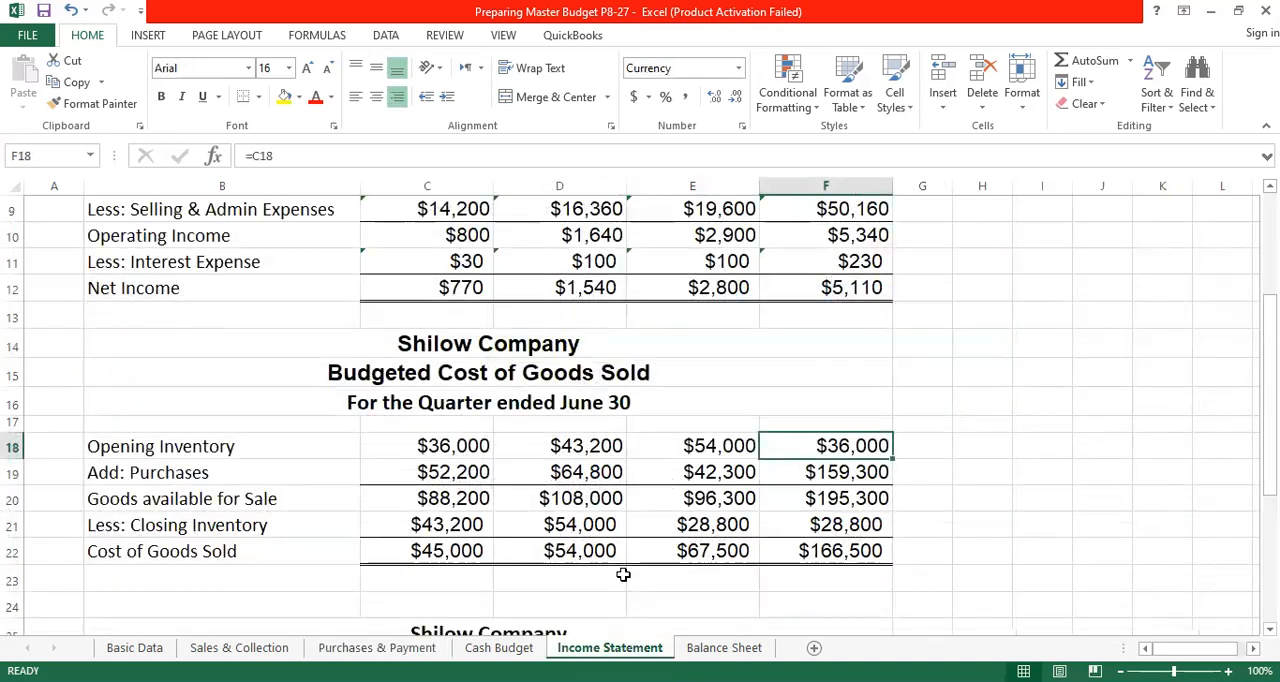
left_click(444, 474)
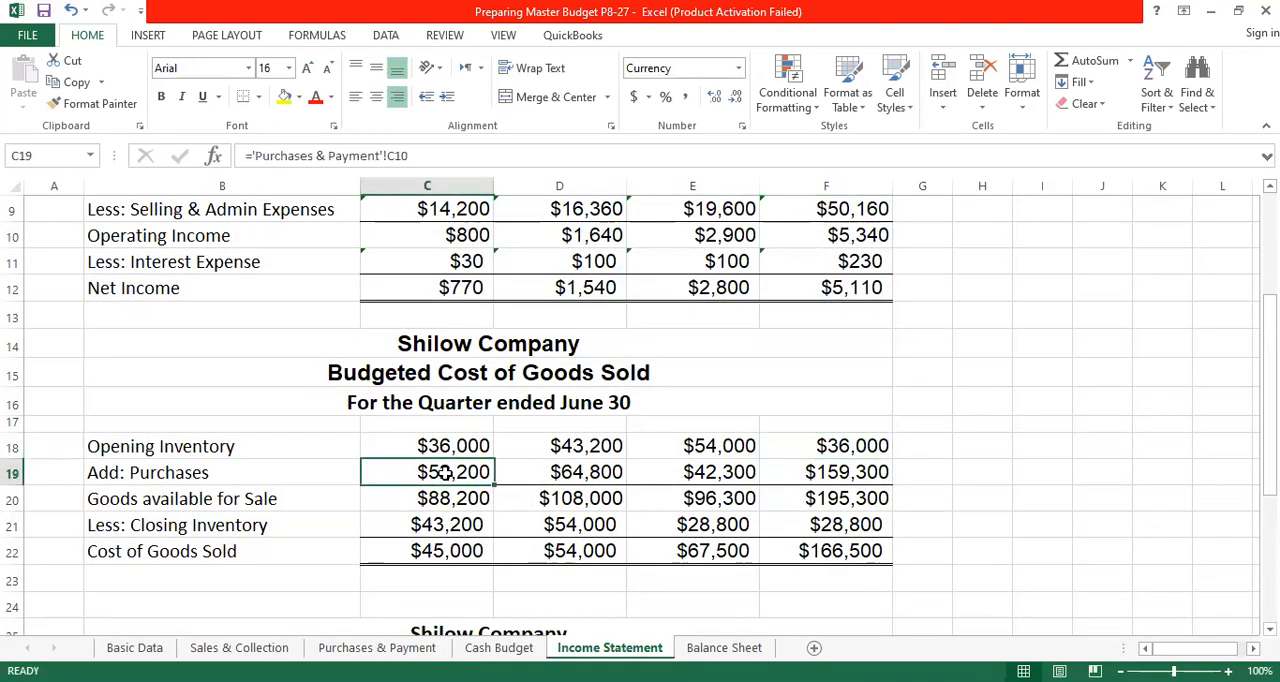
type("=")
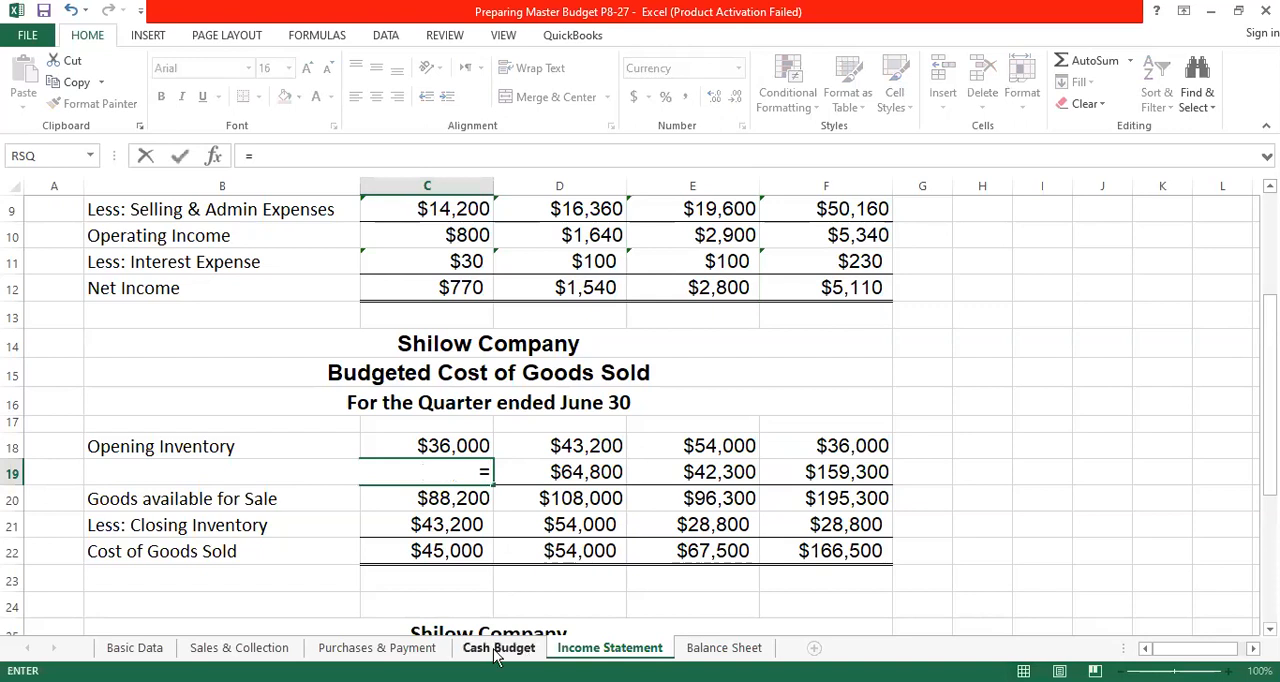
left_click(377, 647)
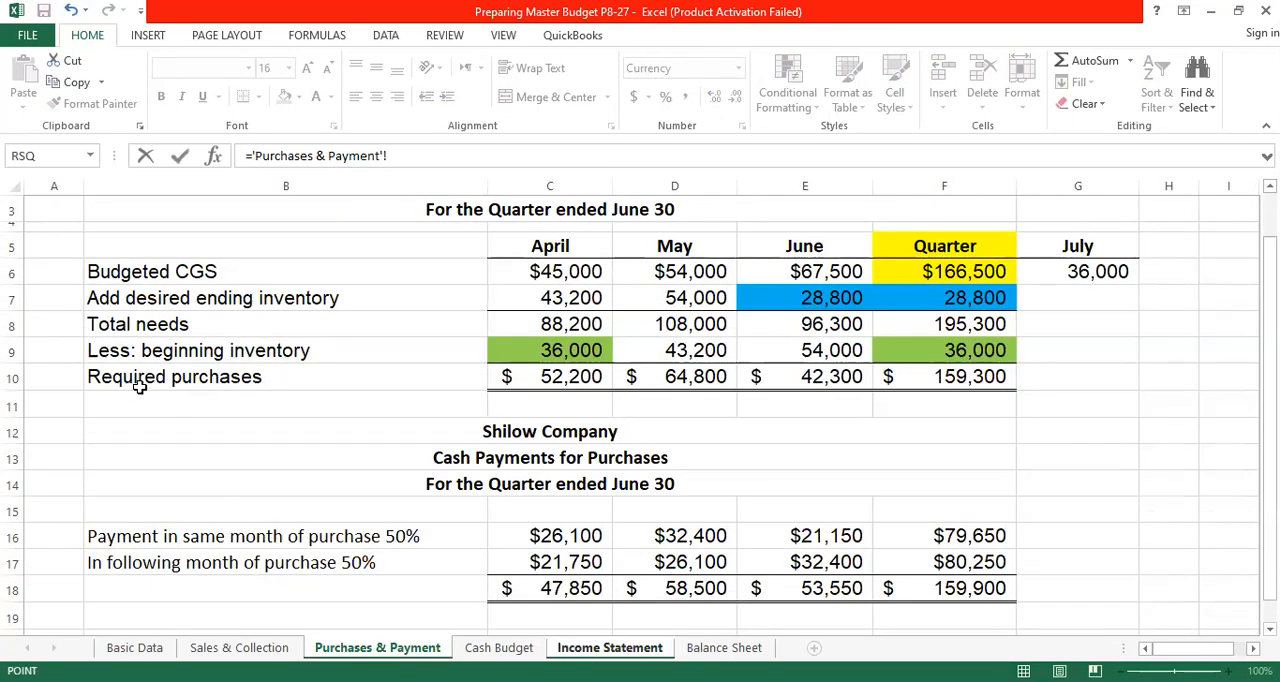
left_click(566, 378)
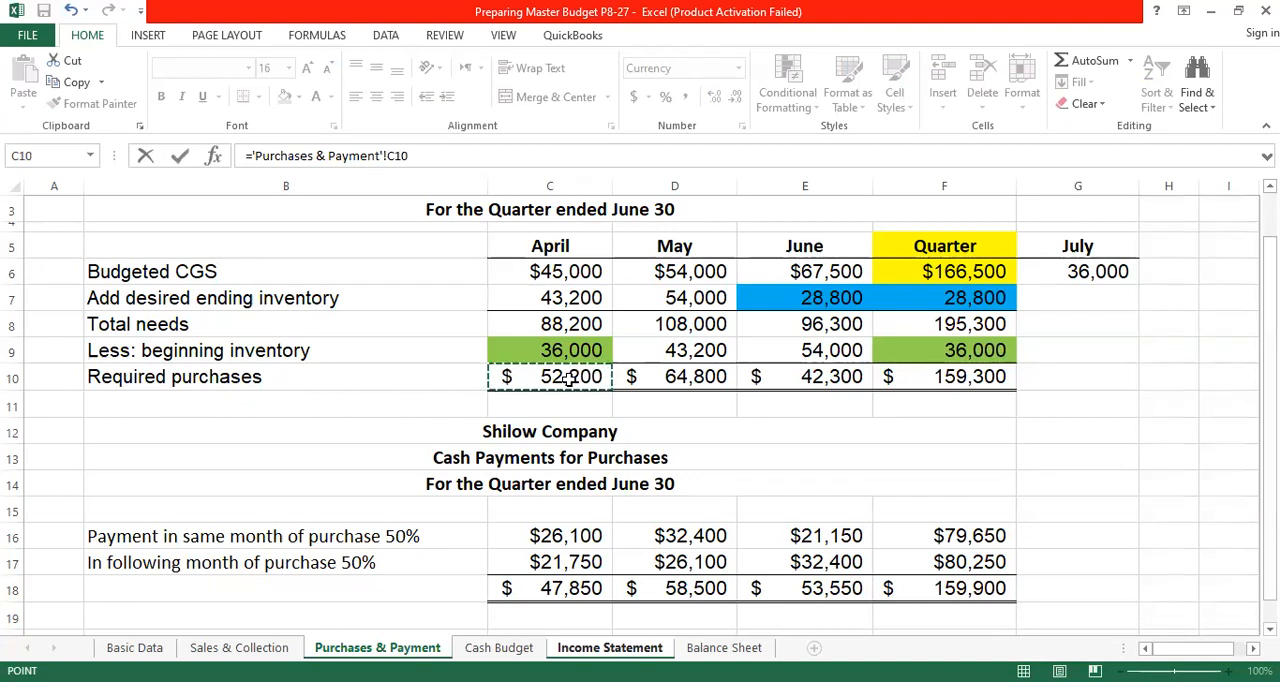
key("Return")
key("Up")
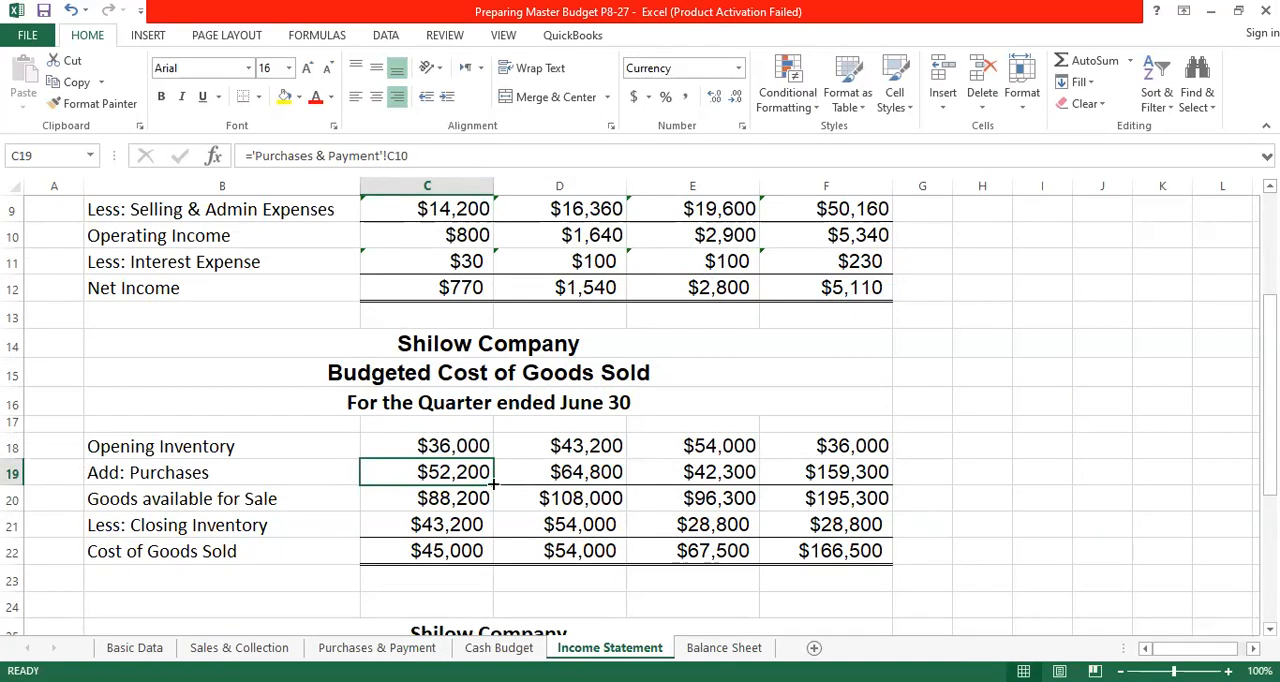
left_click_drag(493, 484, 725, 480)
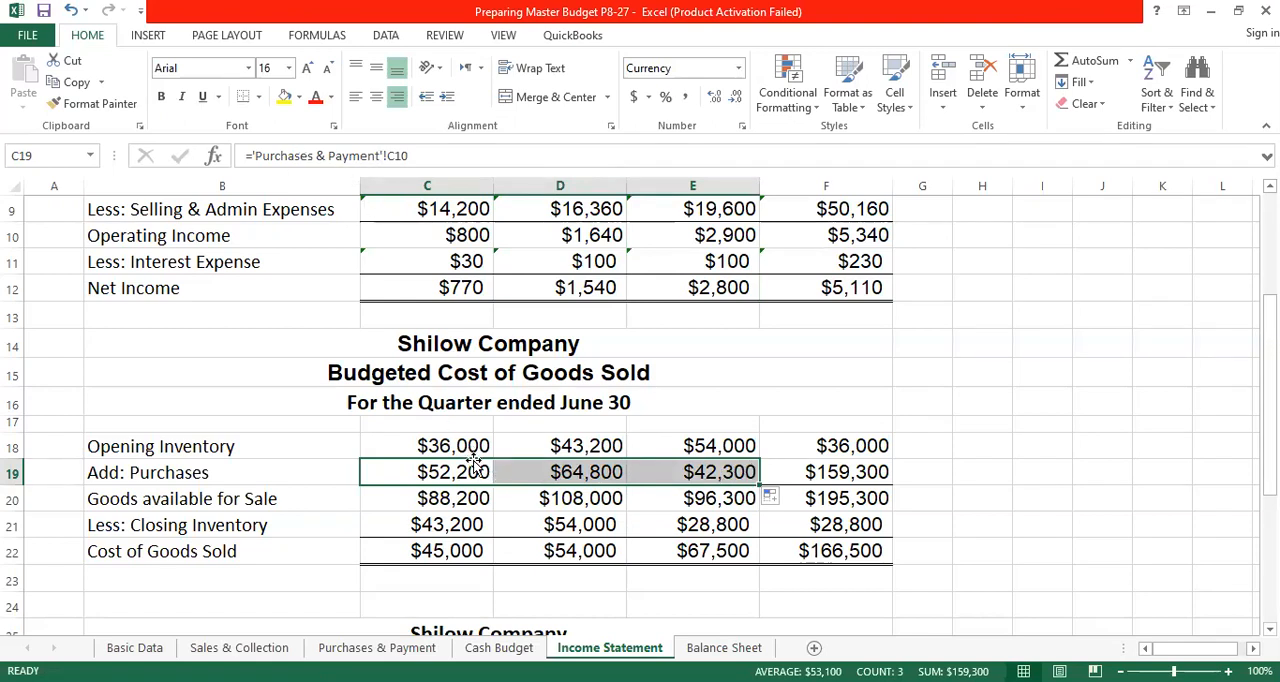
- Total the quarter's purchases in F19 with the formula =SUM(C19:E19)
left_click(836, 476)
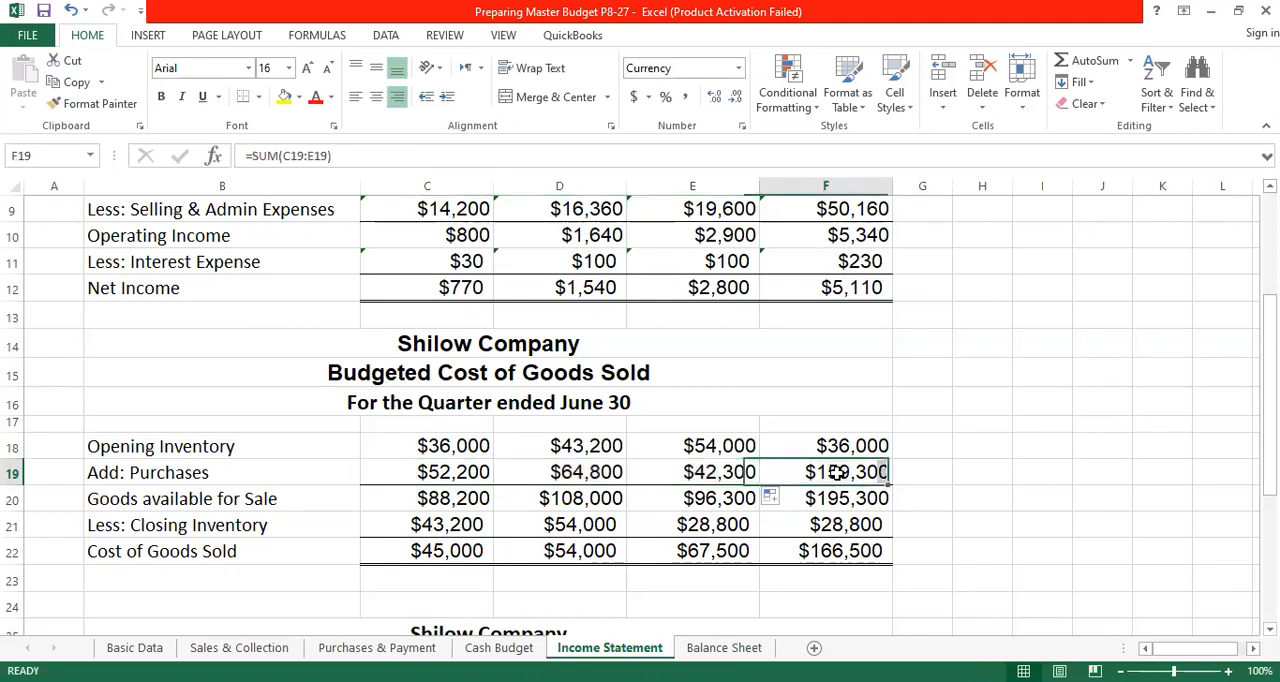
left_click(1066, 58)
left_click(451, 471)
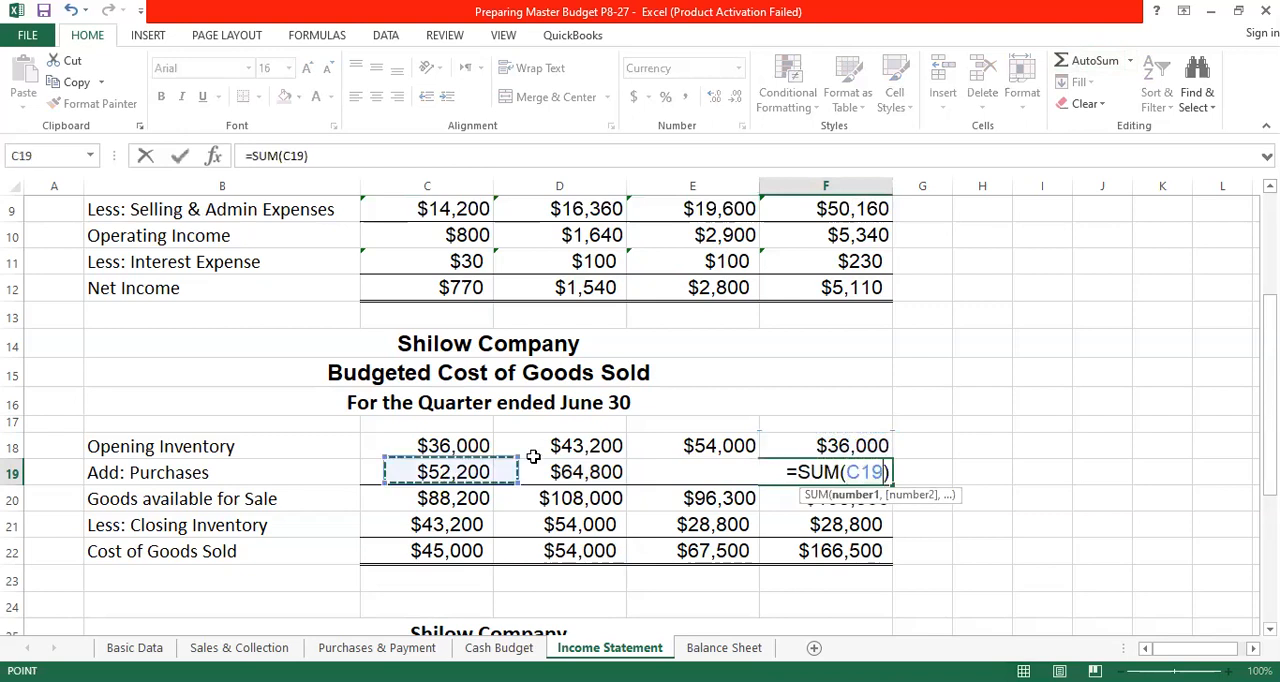
left_click_drag(718, 481, 719, 477)
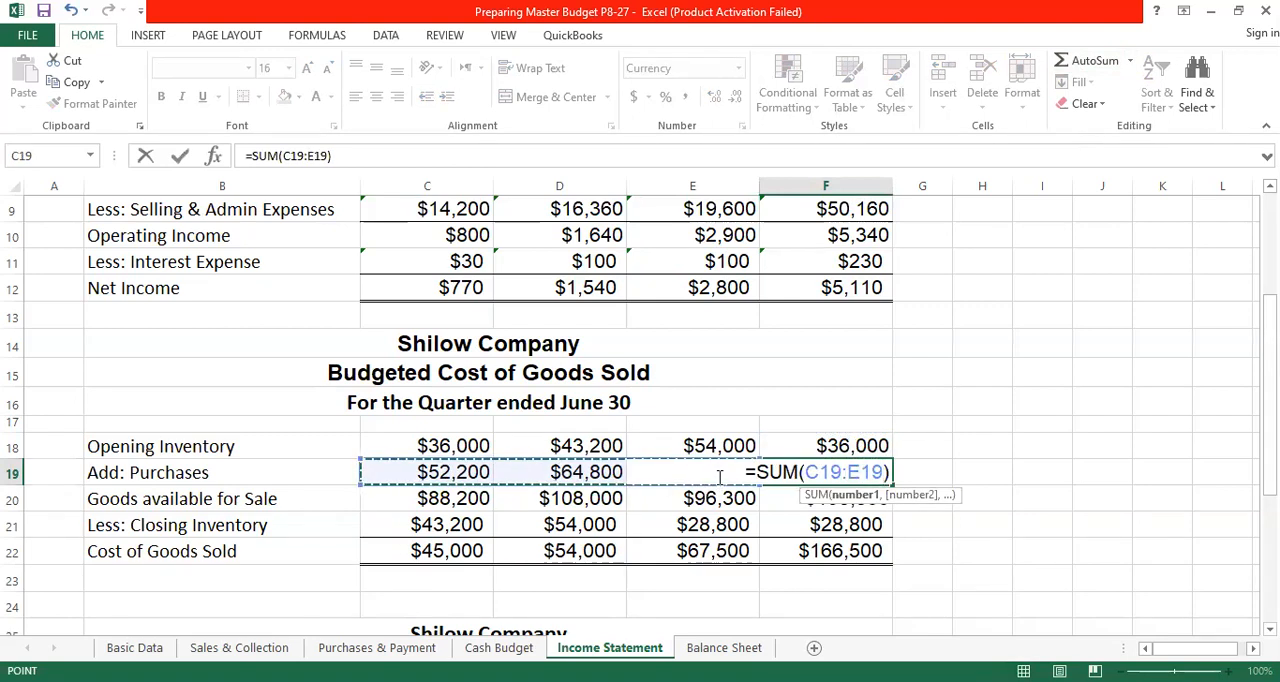
key("Return")
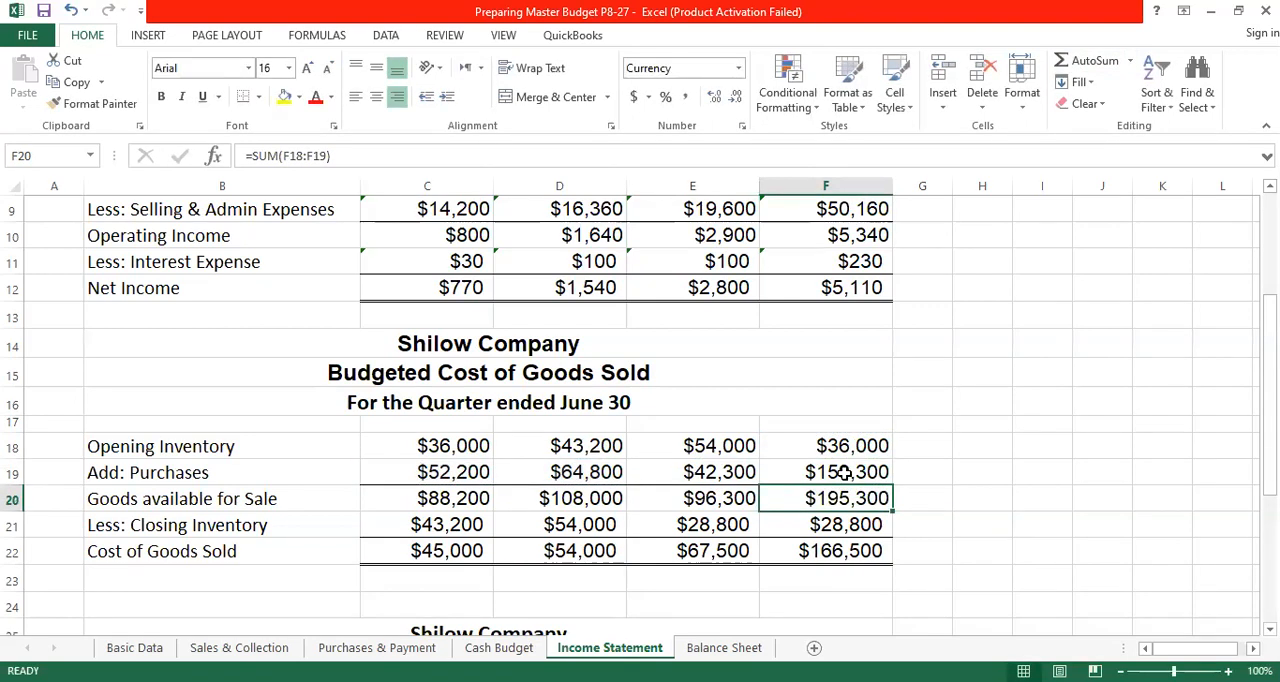
- Calculate April's goods available for sale in C20 as =SUM(C18:C19), and fill the formula across through the Quarter column
left_click(430, 500)
left_click(1090, 62)
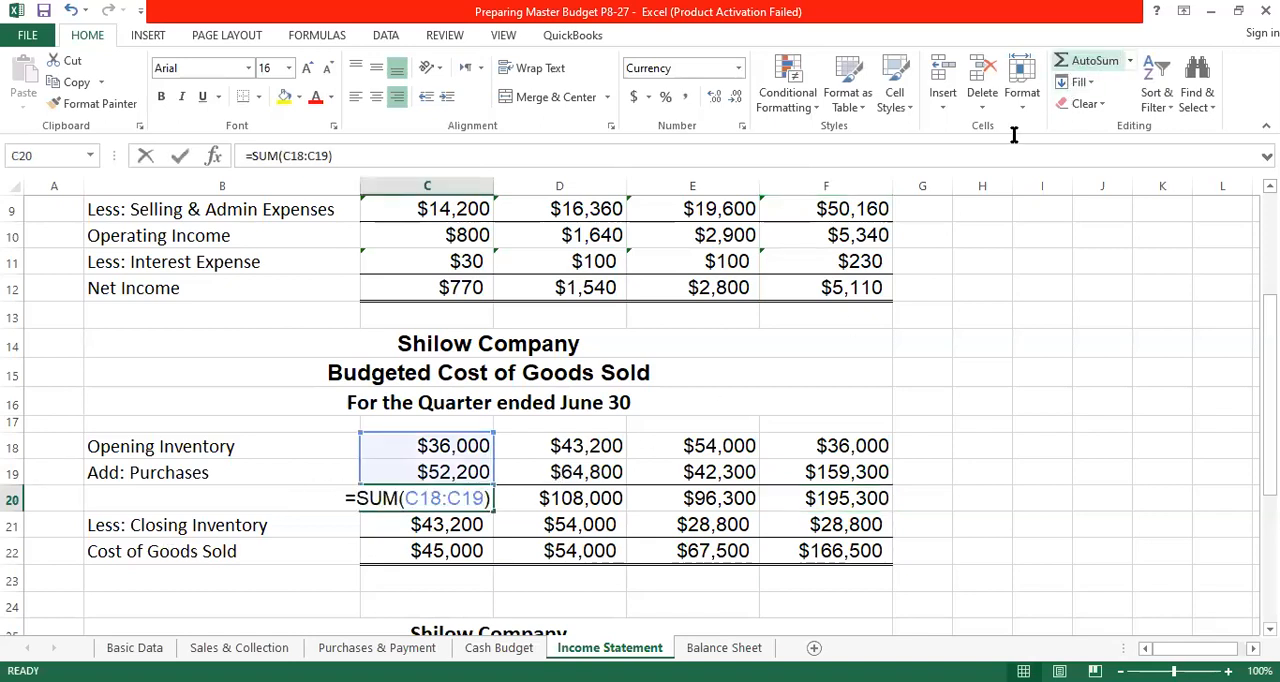
key("Return")
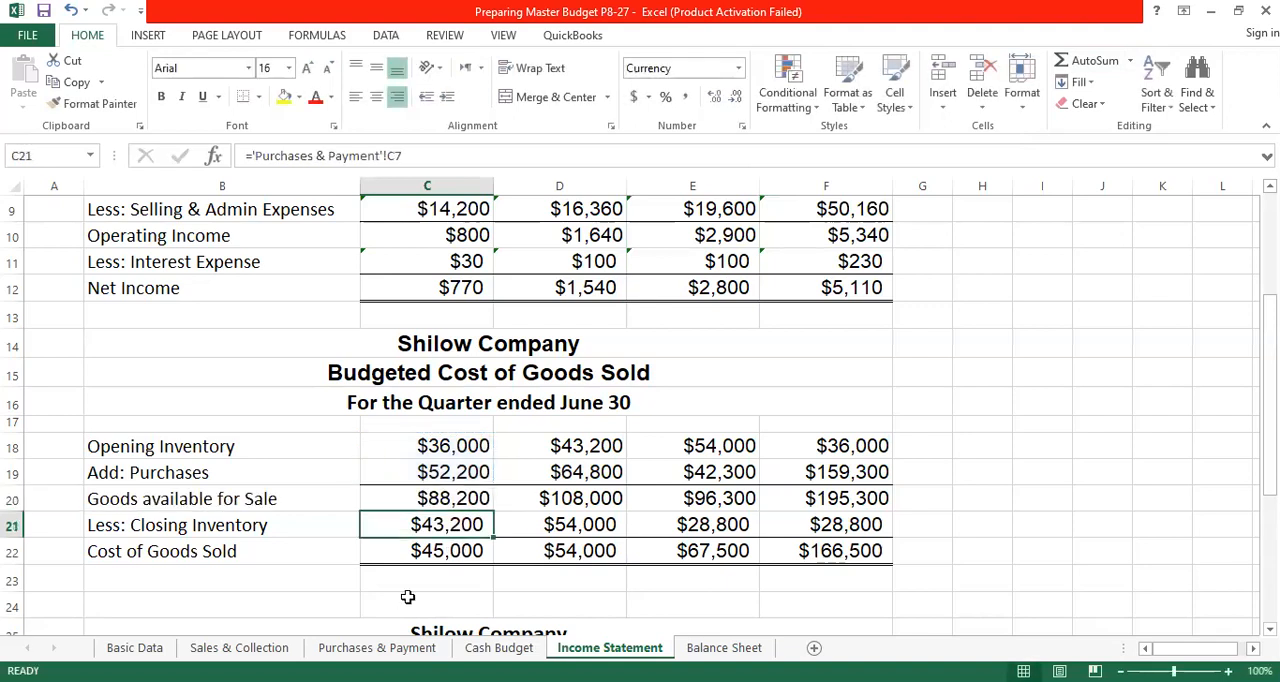
left_click(493, 506)
left_click_drag(493, 512, 913, 505)
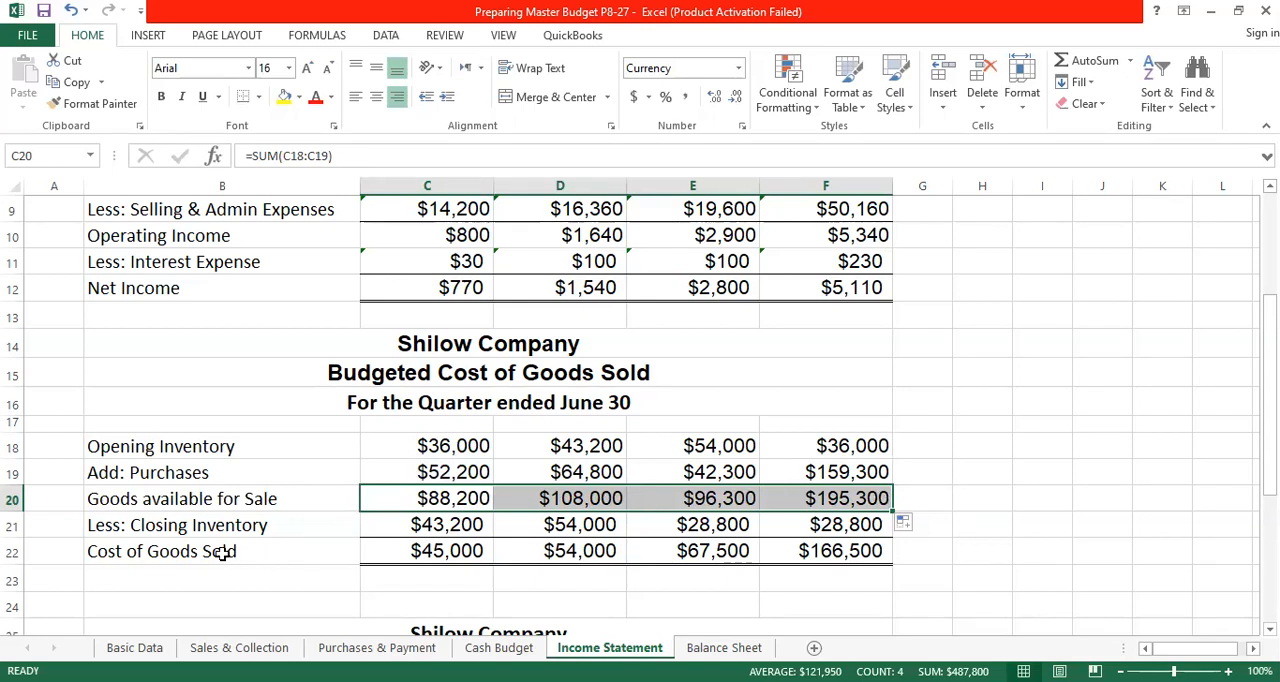
- Link April's closing inventory in C21 to ='Purchases & Payment'!C7, and fill the formula across May and June
left_click(440, 526)
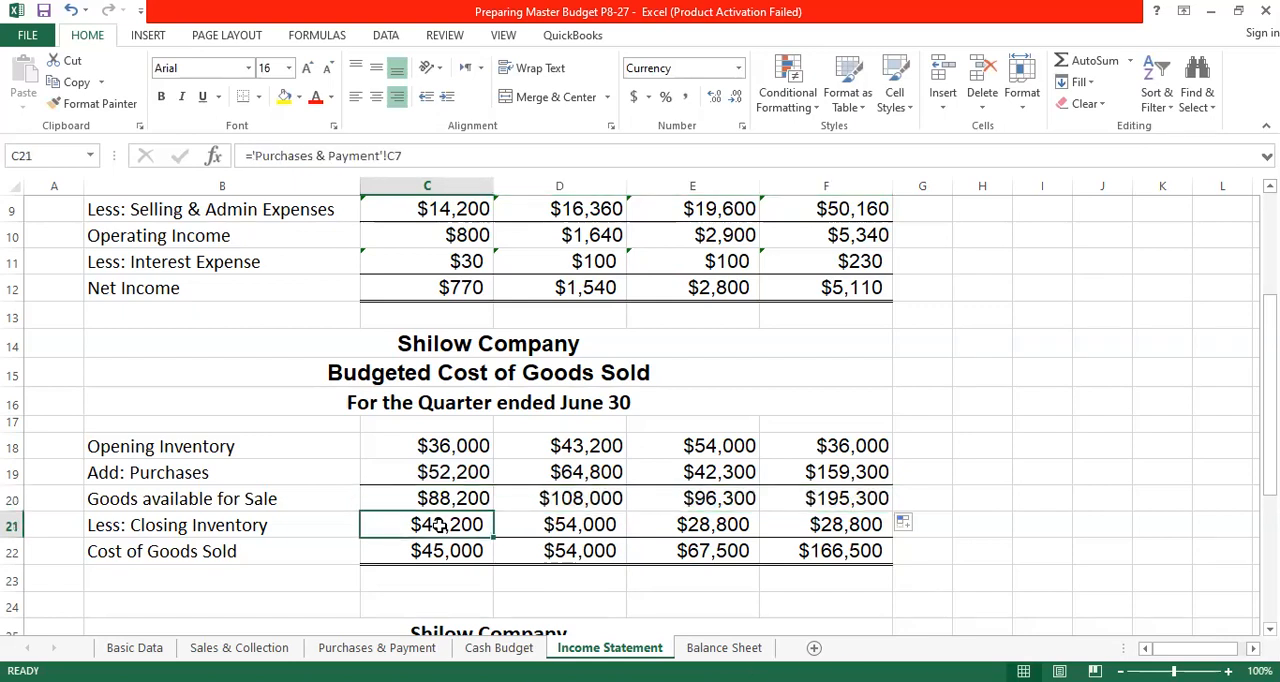
type("=")
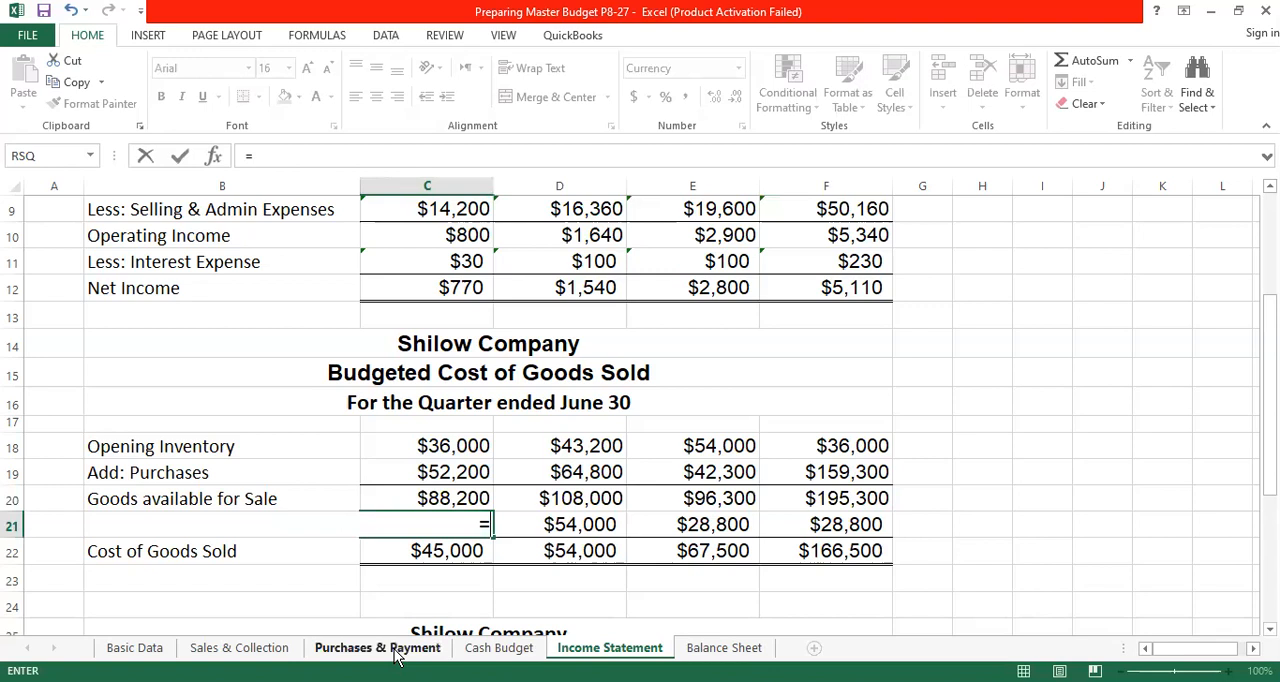
left_click(397, 650)
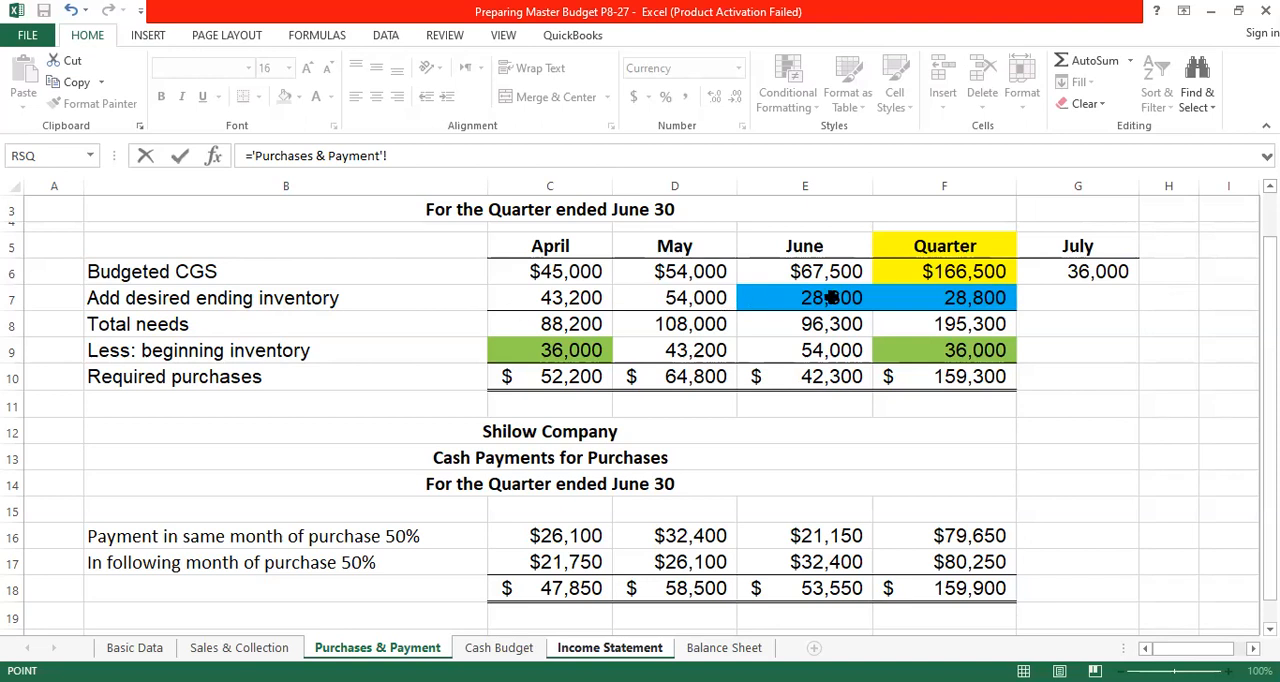
left_click(571, 298)
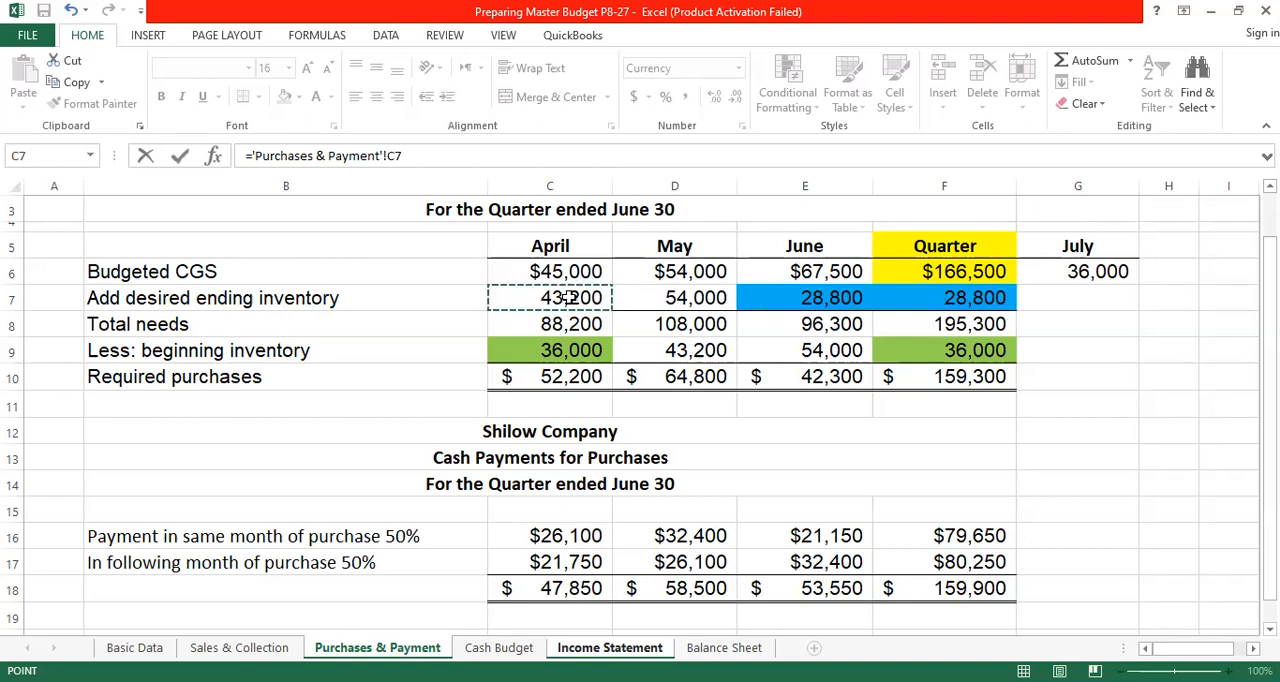
key("Return")
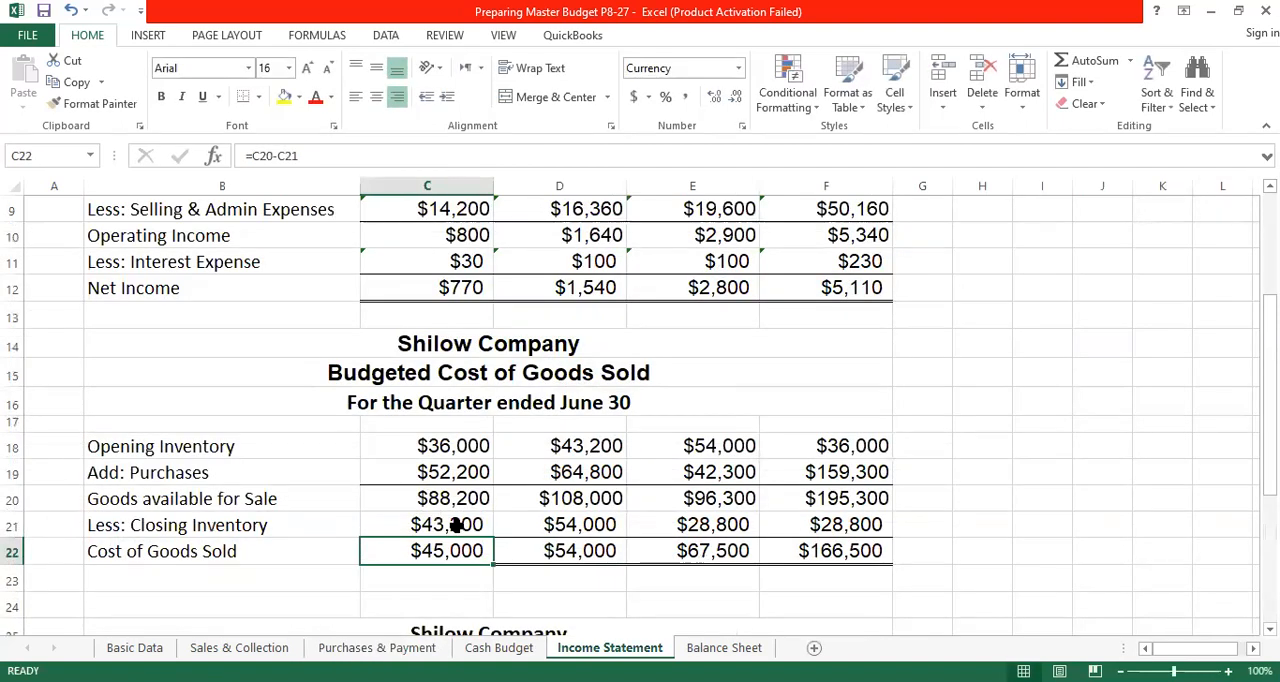
left_click(455, 525)
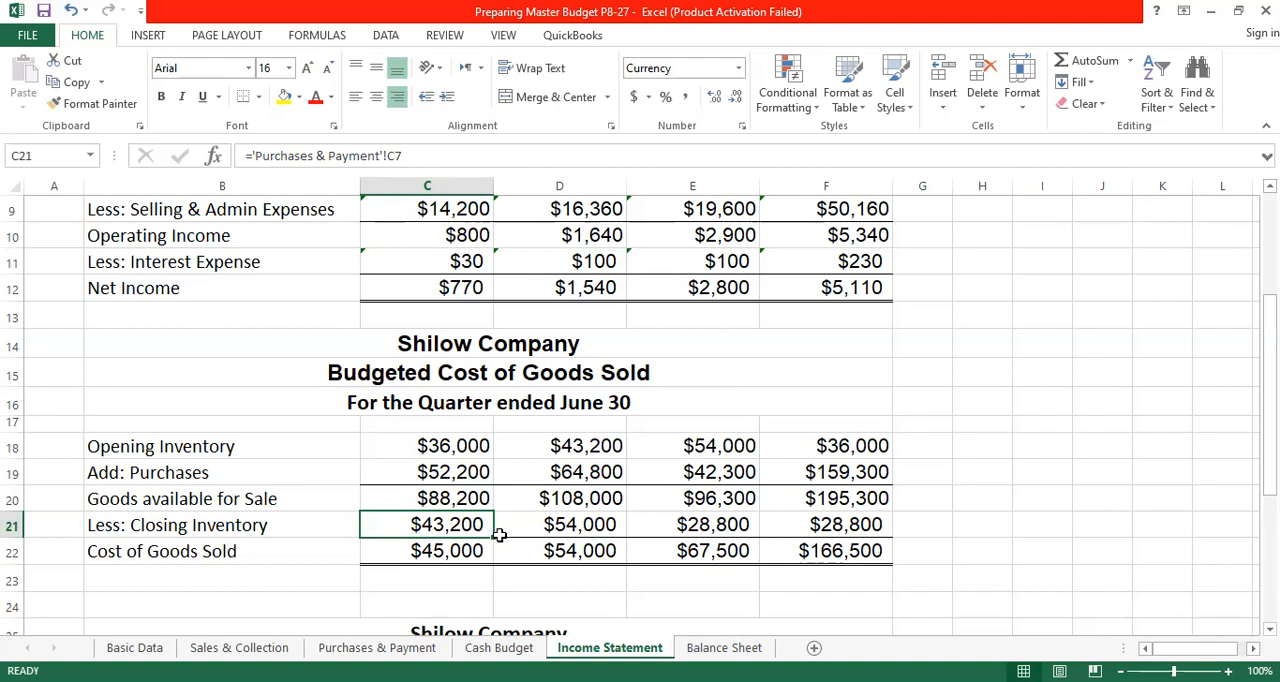
left_click_drag(493, 537, 755, 550)
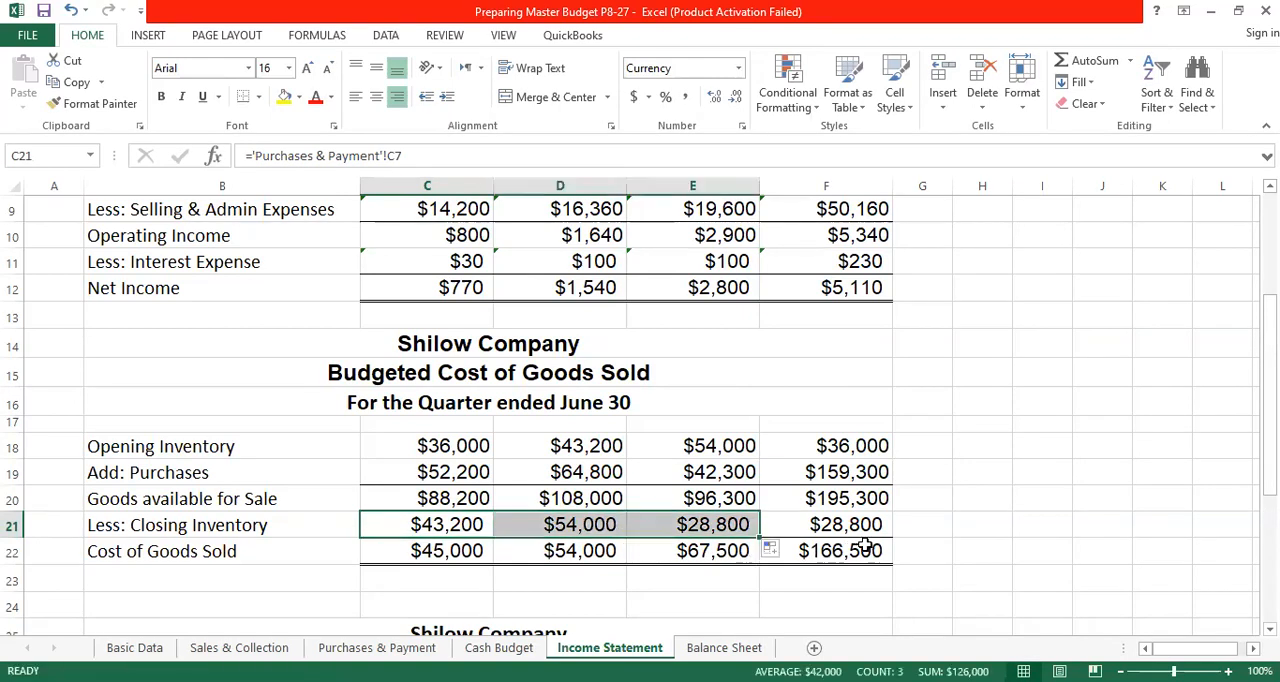
- Set the quarter's closing inventory in F21 equal to June's closing inventory with the formula =E21
left_click(847, 527)
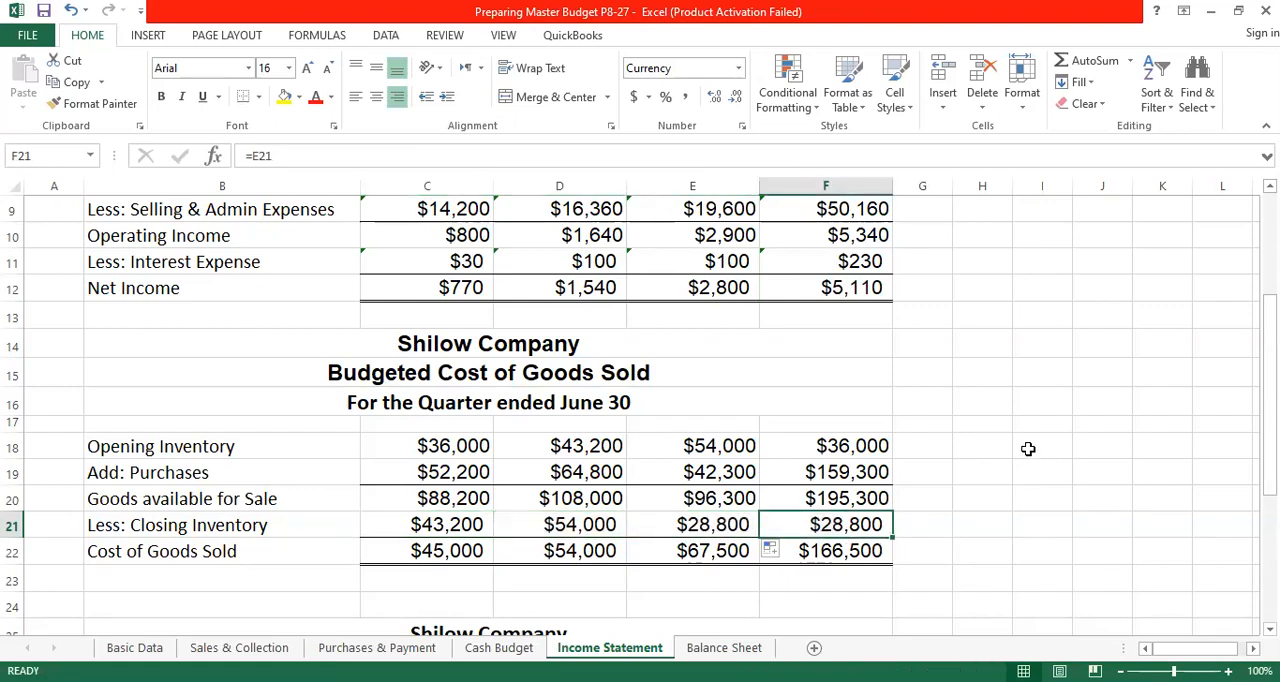
type("=")
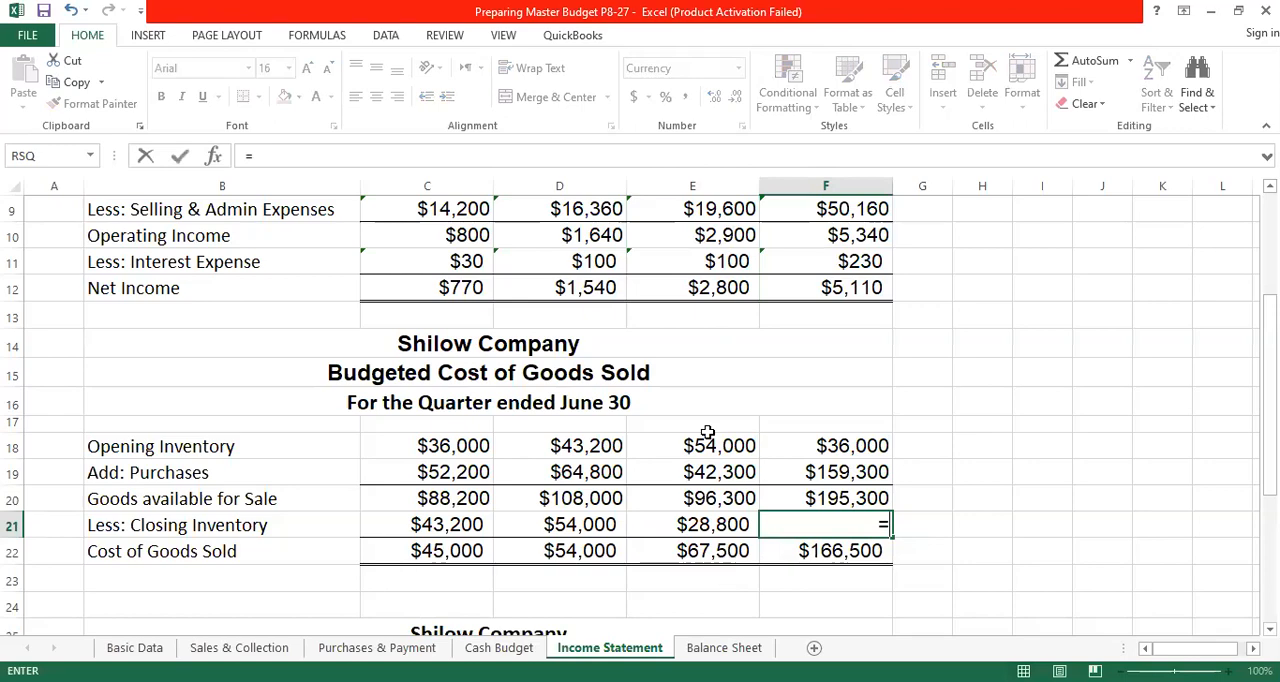
scroll(720, 250, "up", 3)
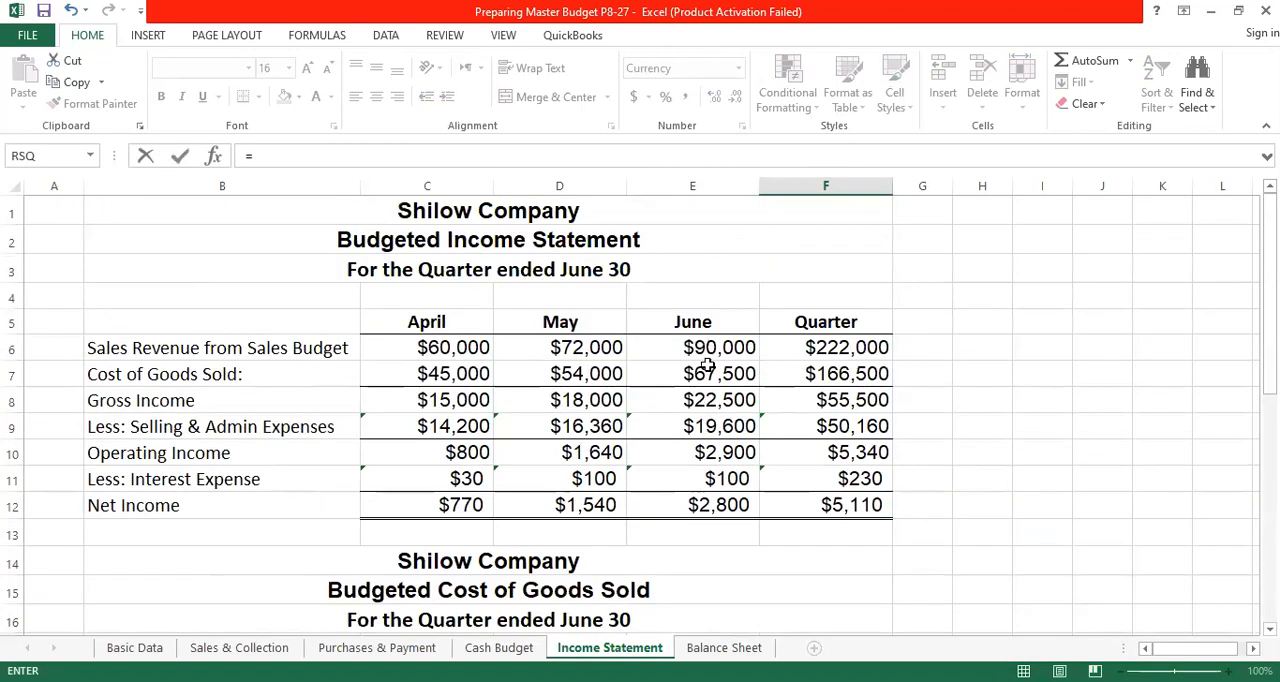
scroll(710, 380, "down", 4)
left_click(733, 421)
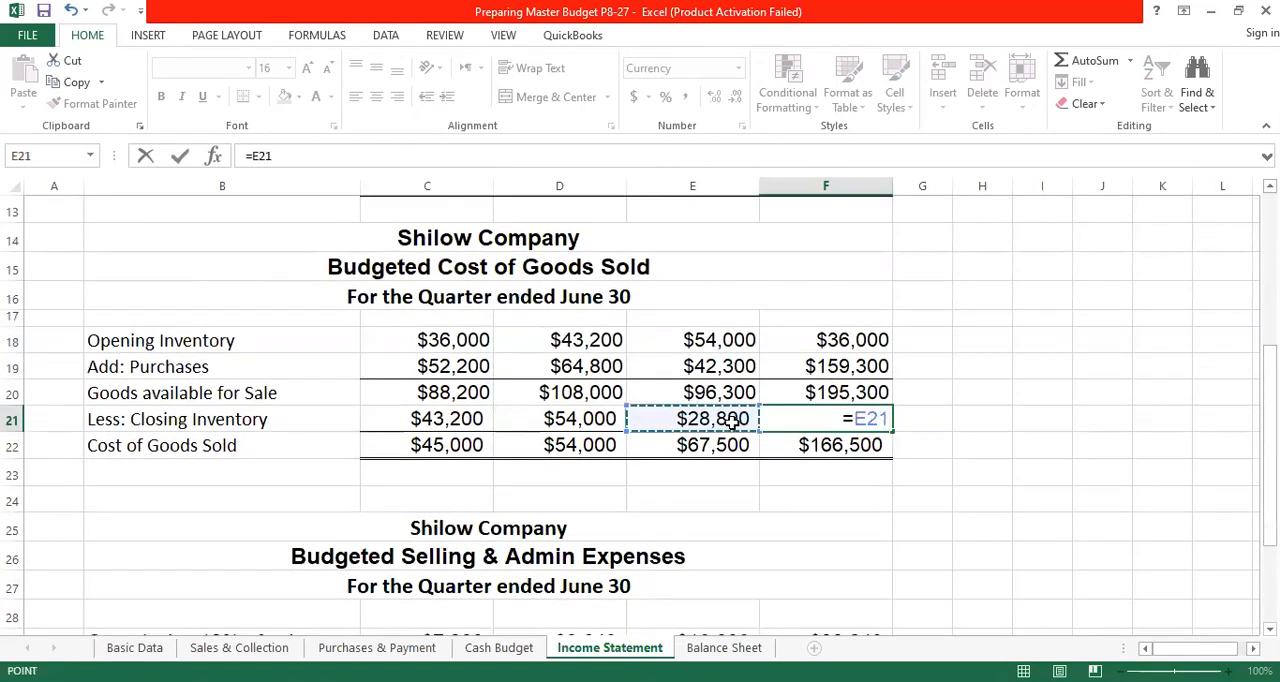
key("Return")
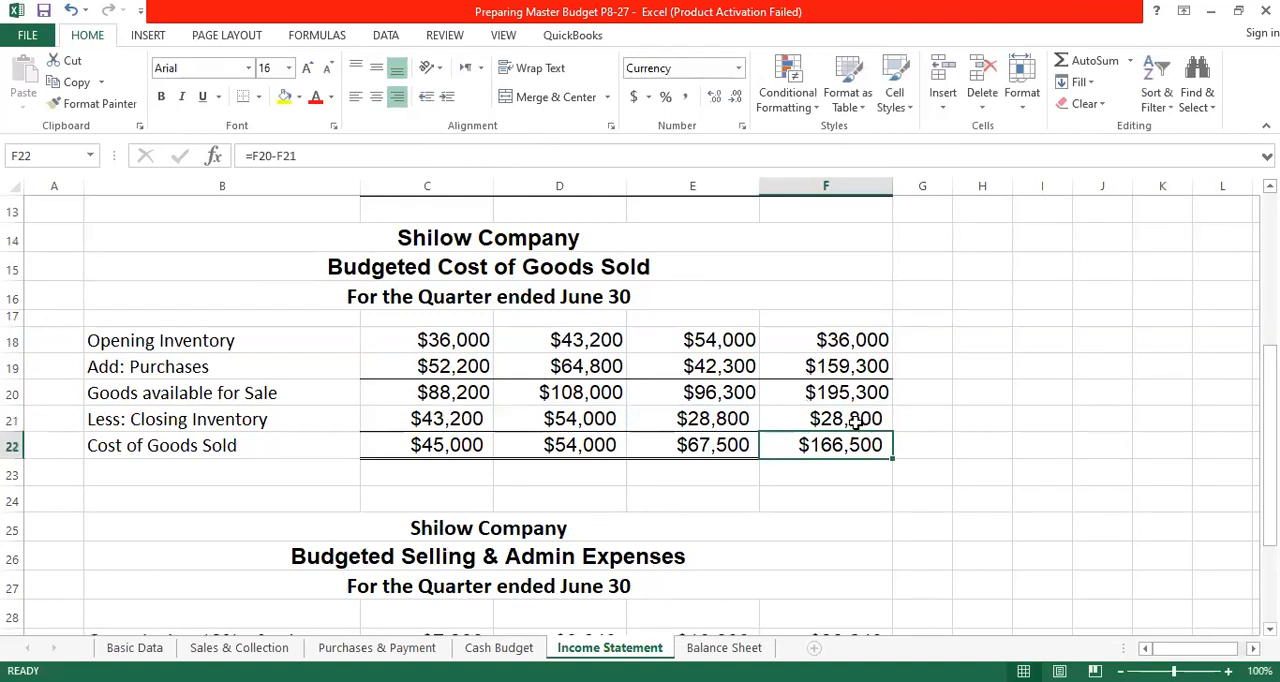
left_click(856, 421)
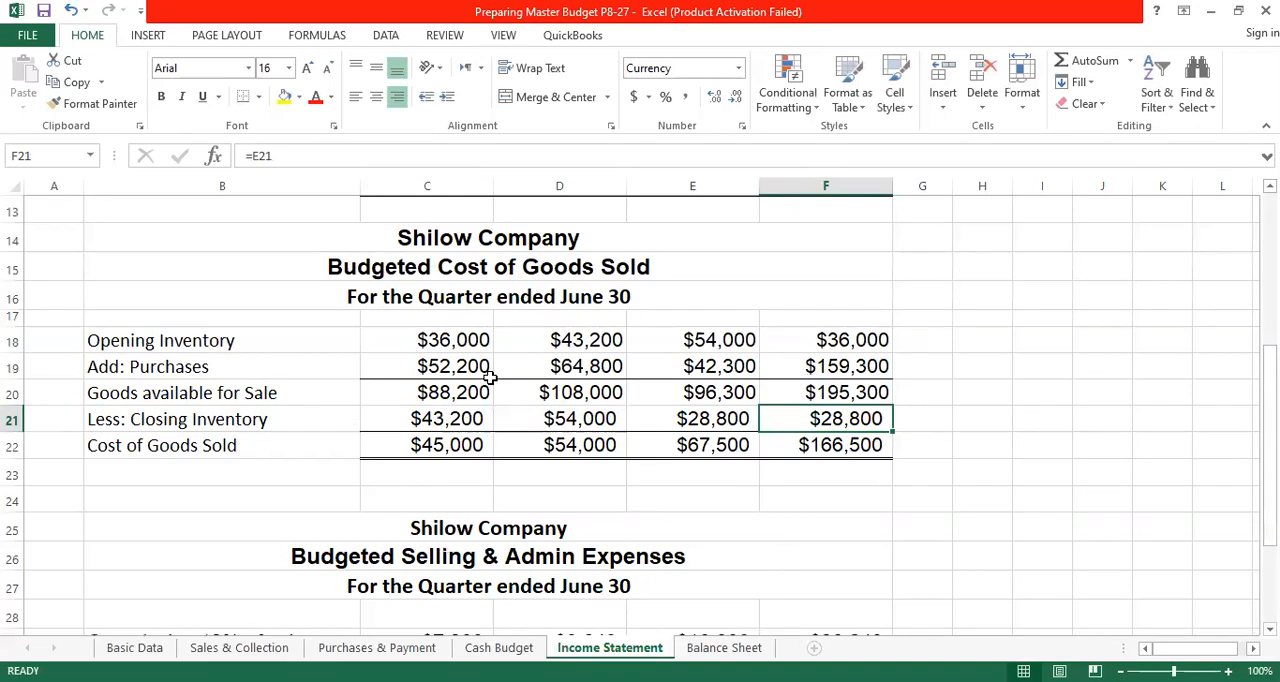
- Calculate April's cost of goods sold in C22 as =C20-C21, and fill the formula across through the Quarter column
left_click(464, 445)
type("=")
left_click(449, 393)
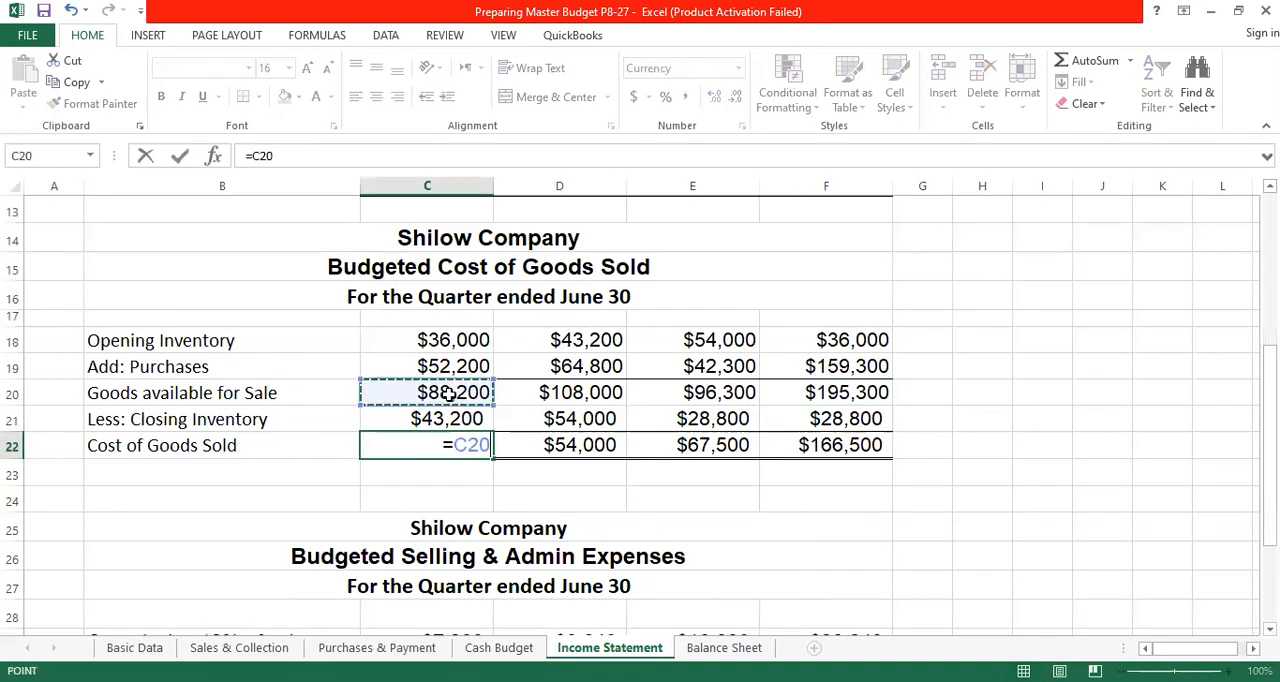
type("-")
left_click(446, 418)
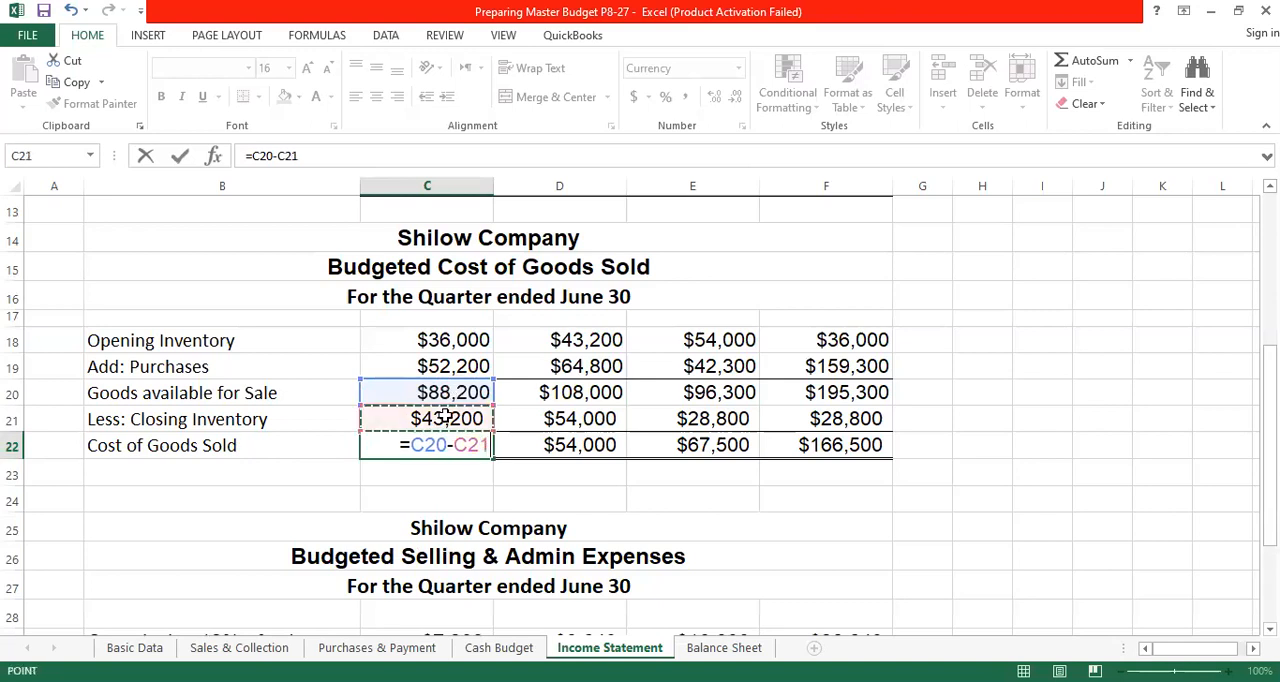
key("Return")
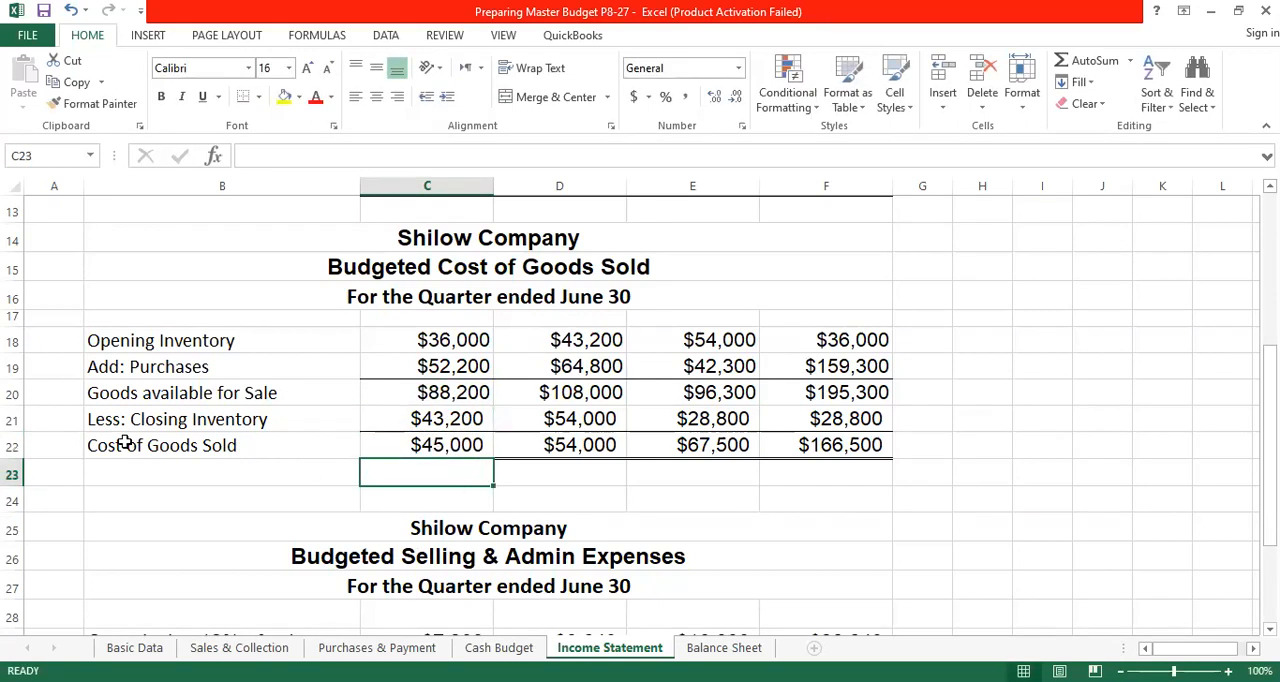
left_click(434, 452)
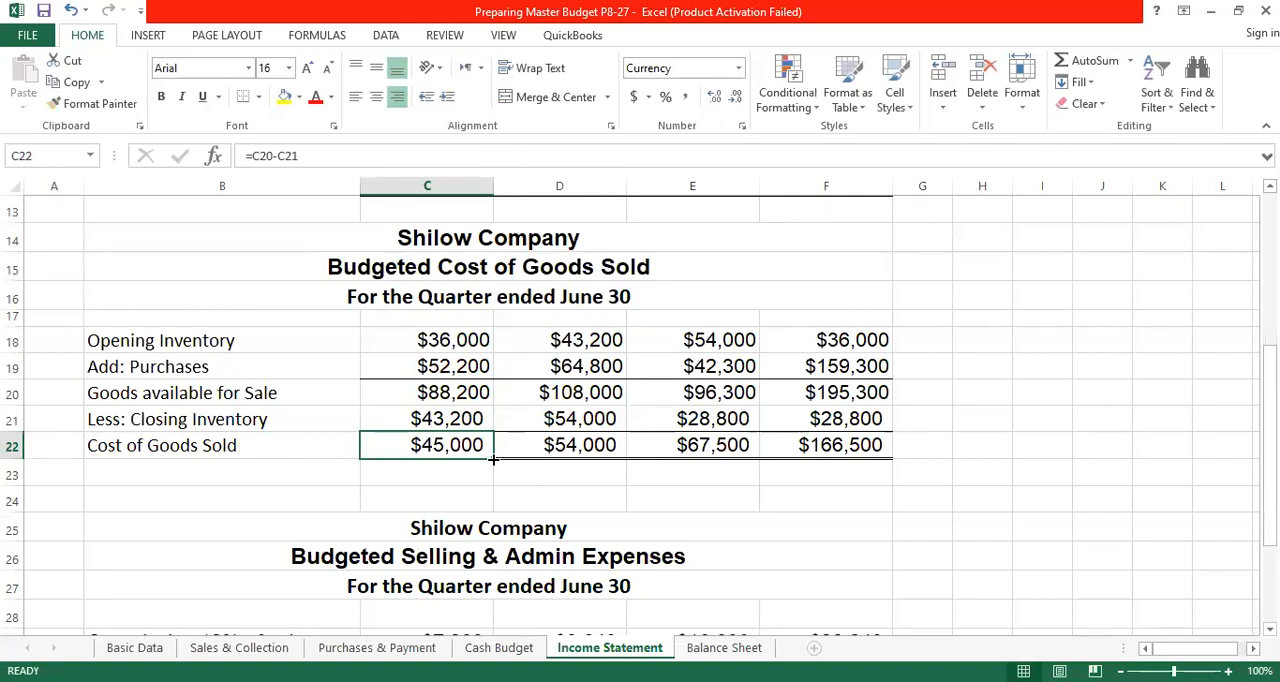
left_click_drag(493, 459, 864, 465)
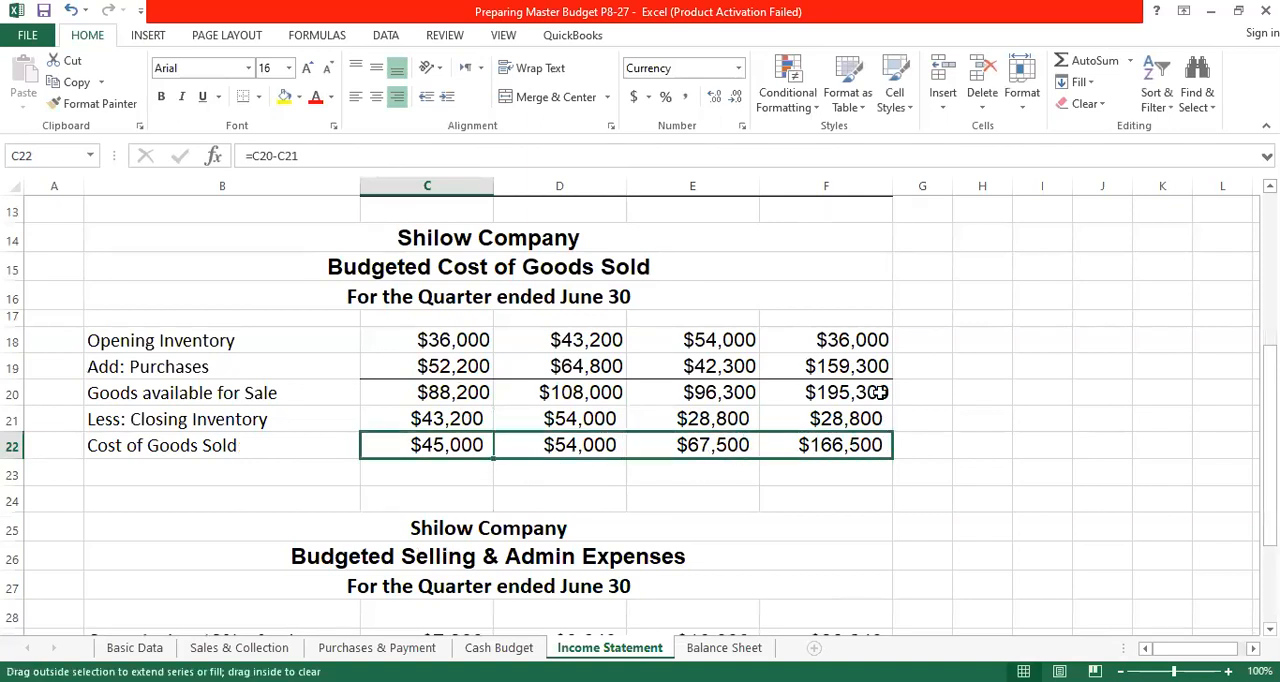
left_click_drag(878, 392, 874, 388)
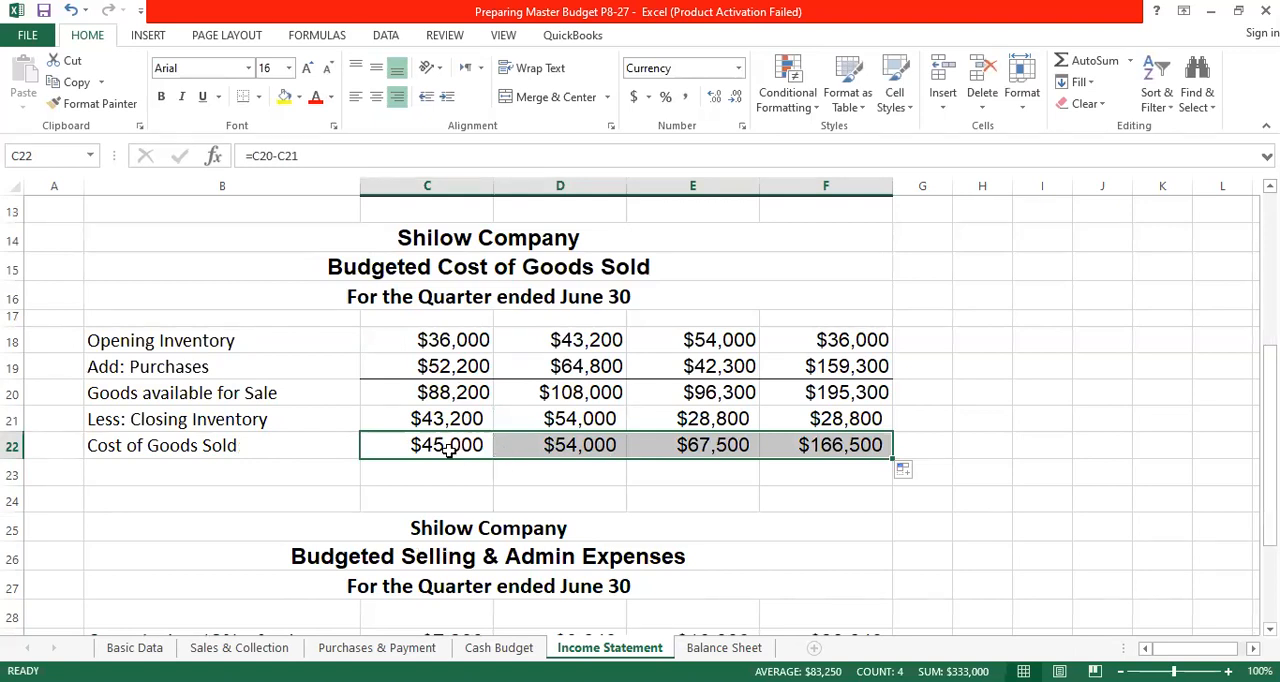
- Link April's cost of goods sold in C7 of the income statement to =C22, and fill the formula across May and June
scroll(447, 450, "up", 4)
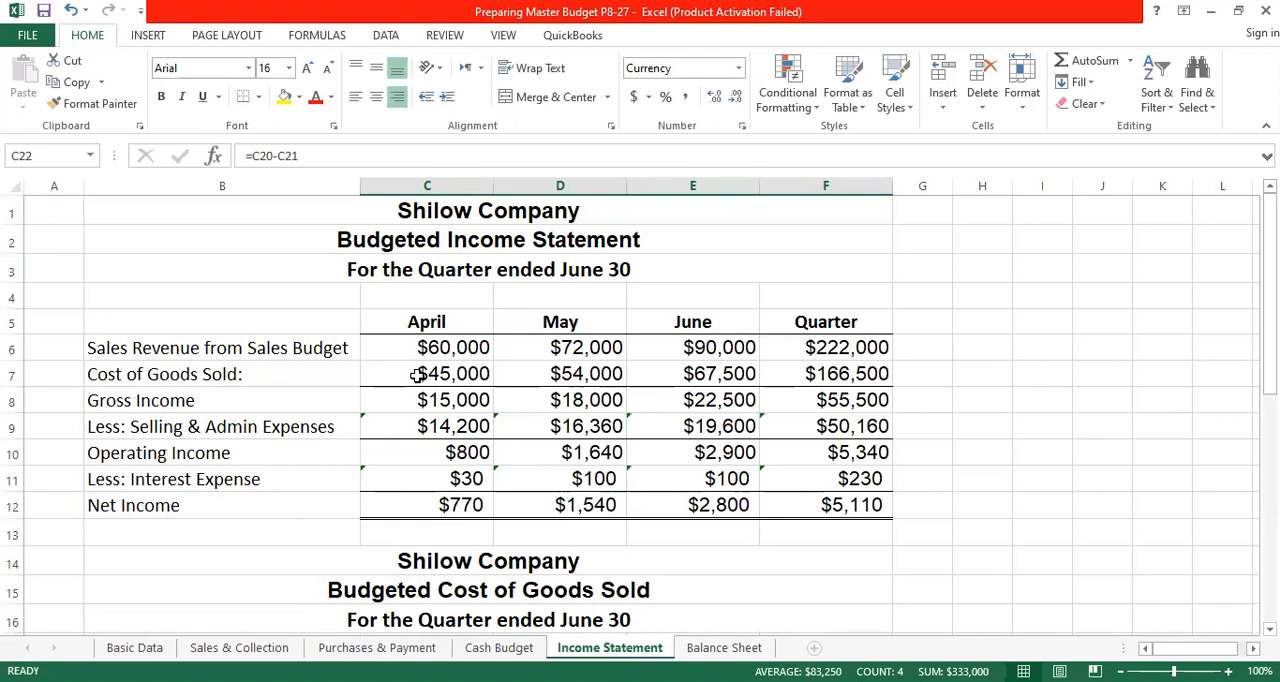
left_click(465, 373)
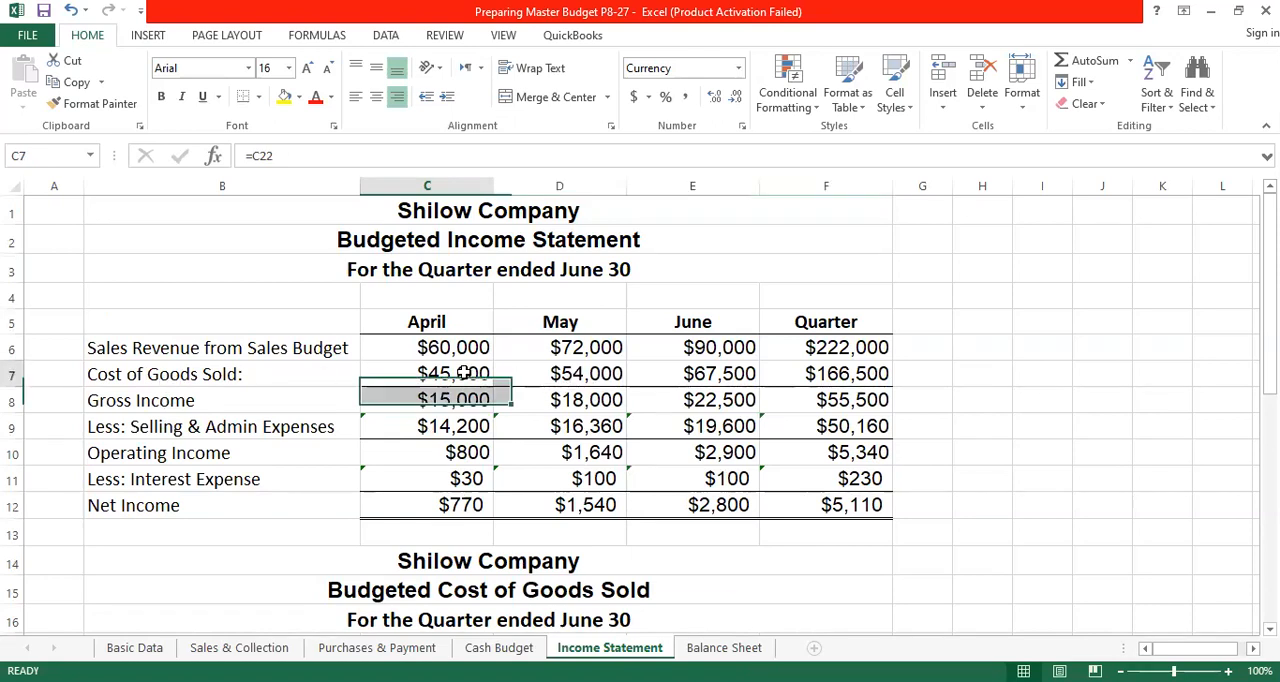
type("=")
scroll(465, 373, "down", 3)
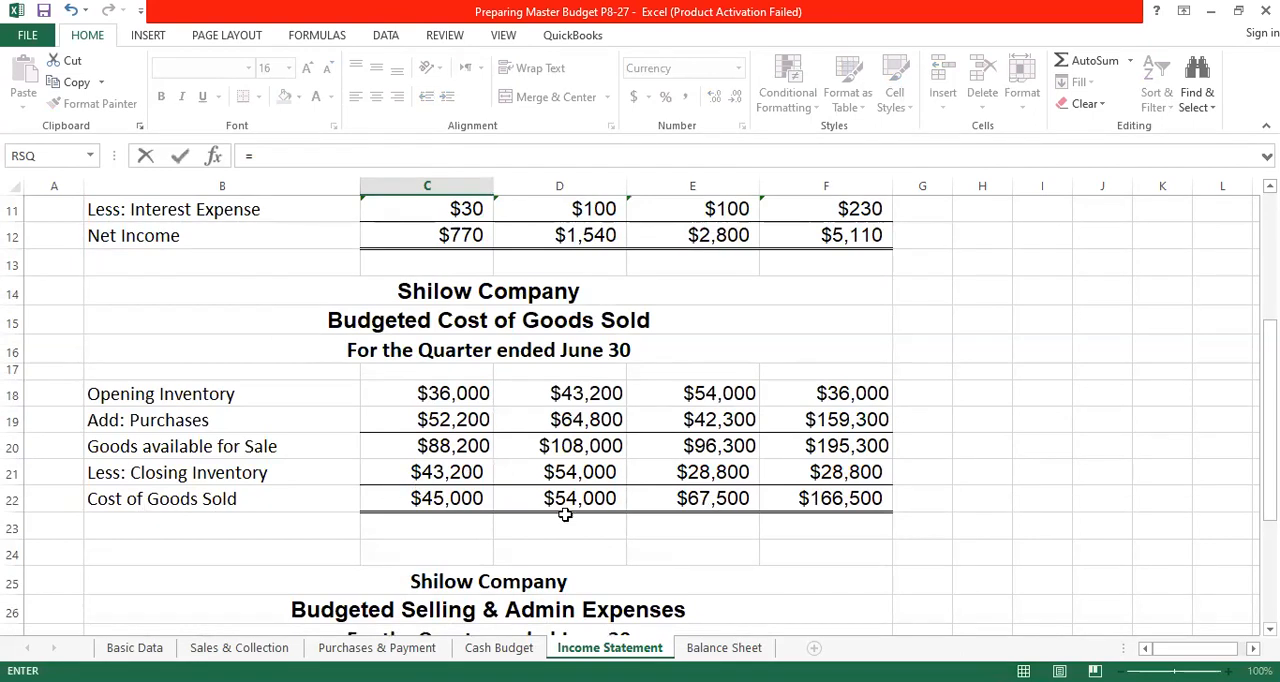
left_click(447, 498)
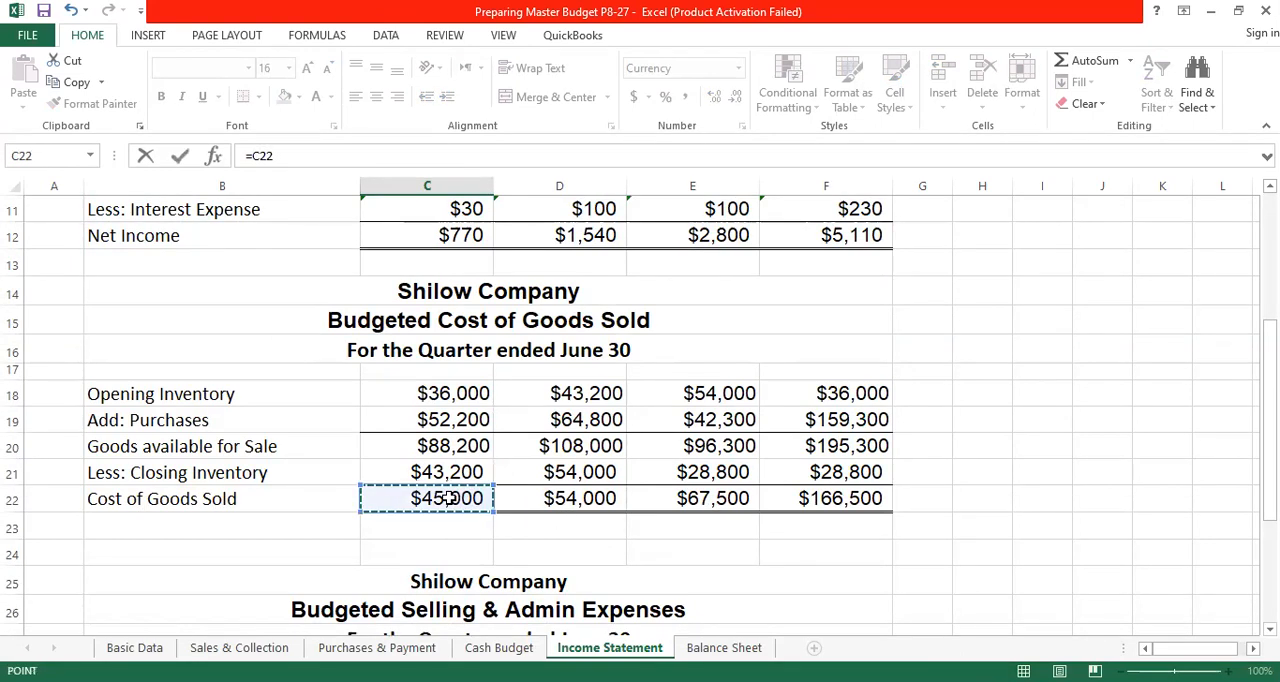
key("Return")
scroll(450, 495, "up", 2)
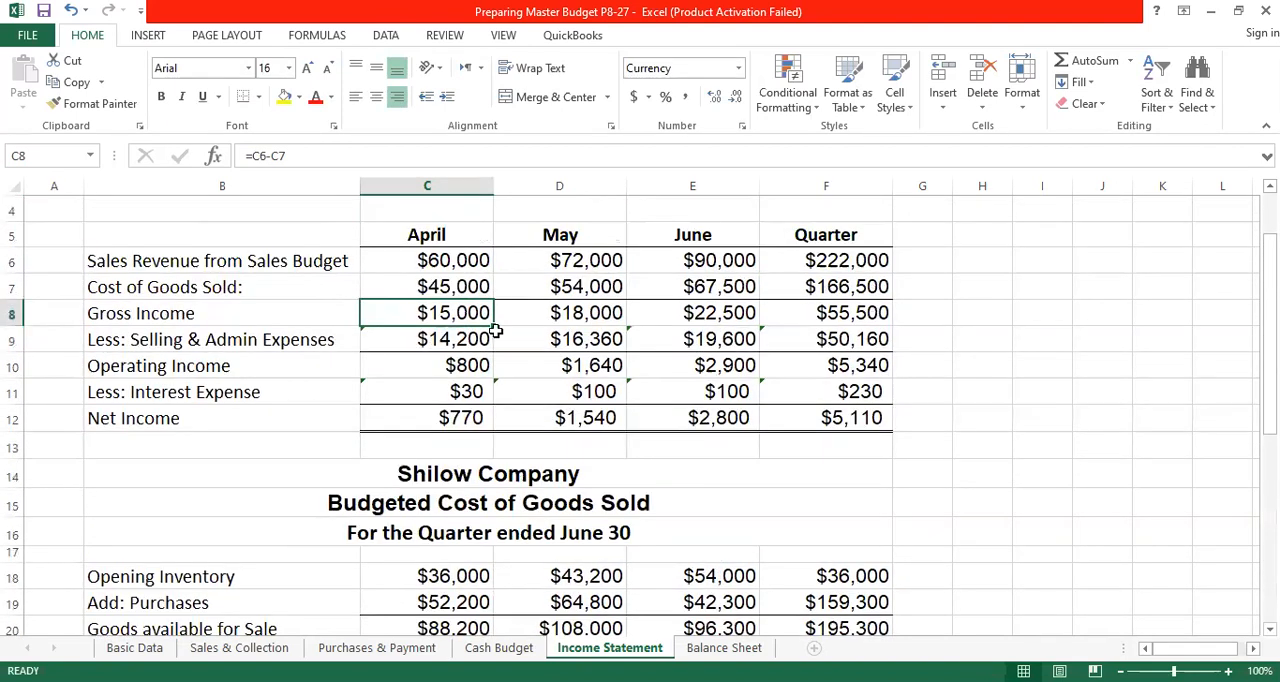
left_click(465, 286)
left_click_drag(494, 298, 767, 300)
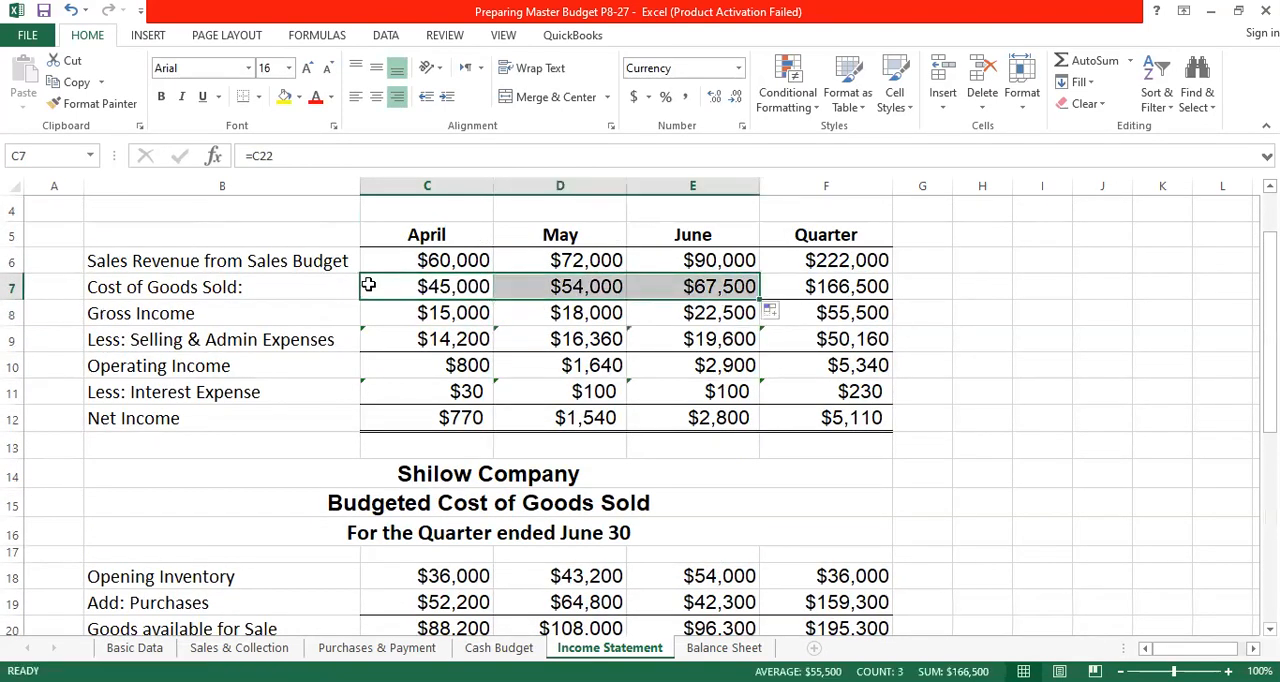
- Total the quarter's cost of goods sold in F7 by summing the April to June amounts
left_click(822, 287)
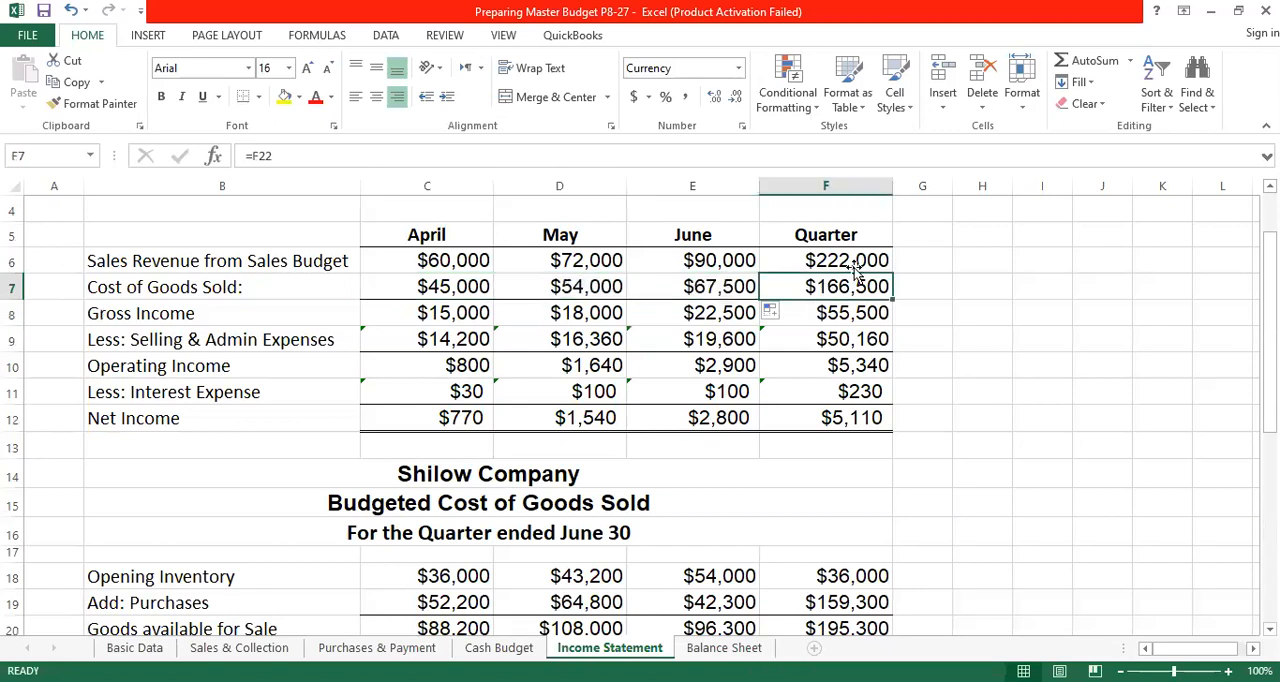
left_click(1085, 63)
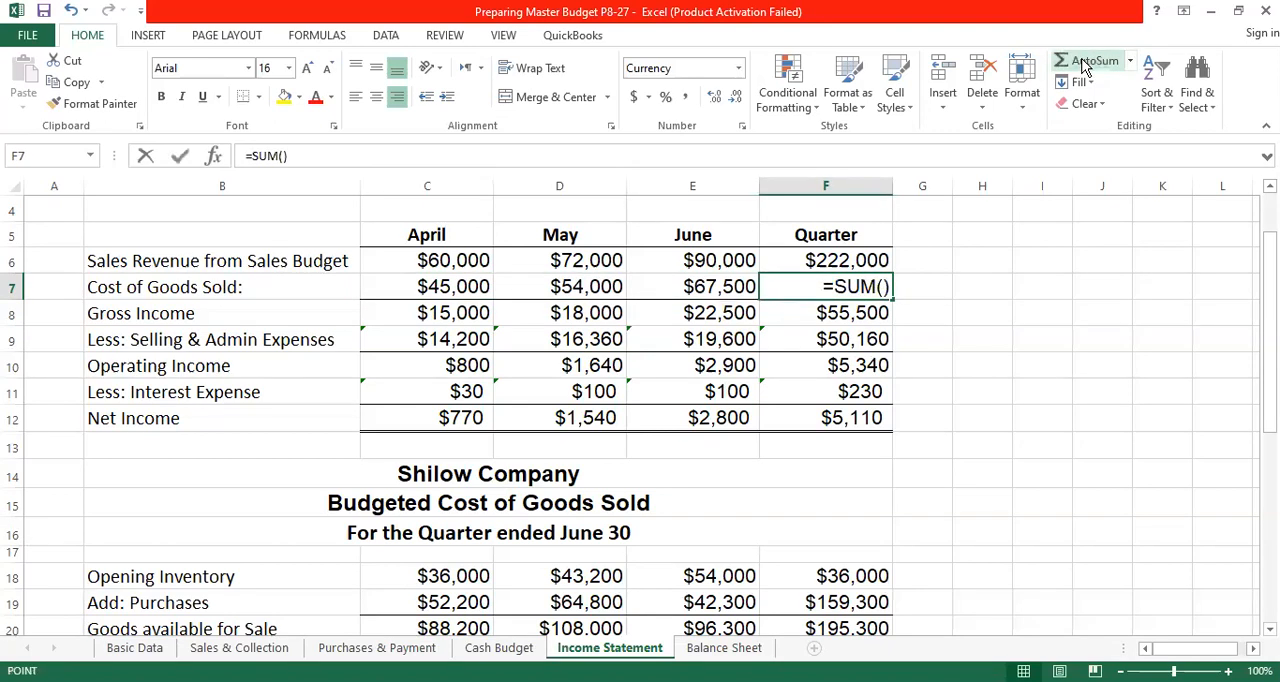
key("Return")
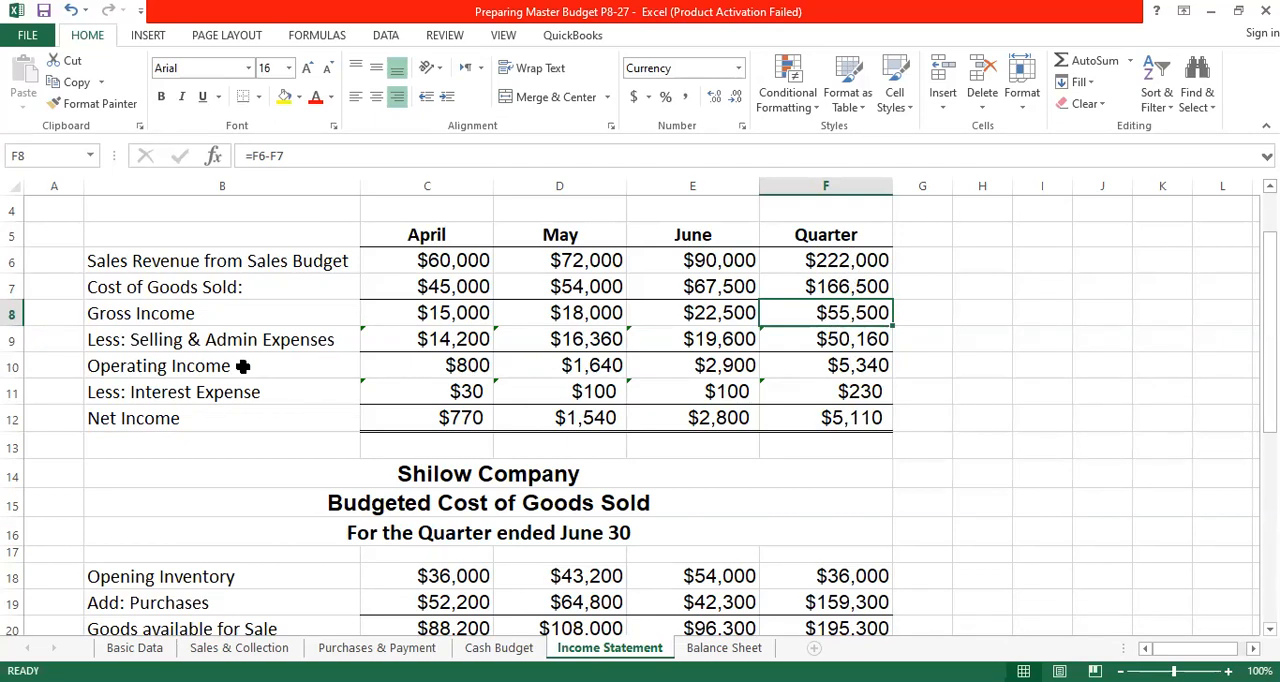
- Calculate April's gross income in C8 as =C6-C7, and fill the formula across through the Quarter column
left_click(443, 315)
type("=")
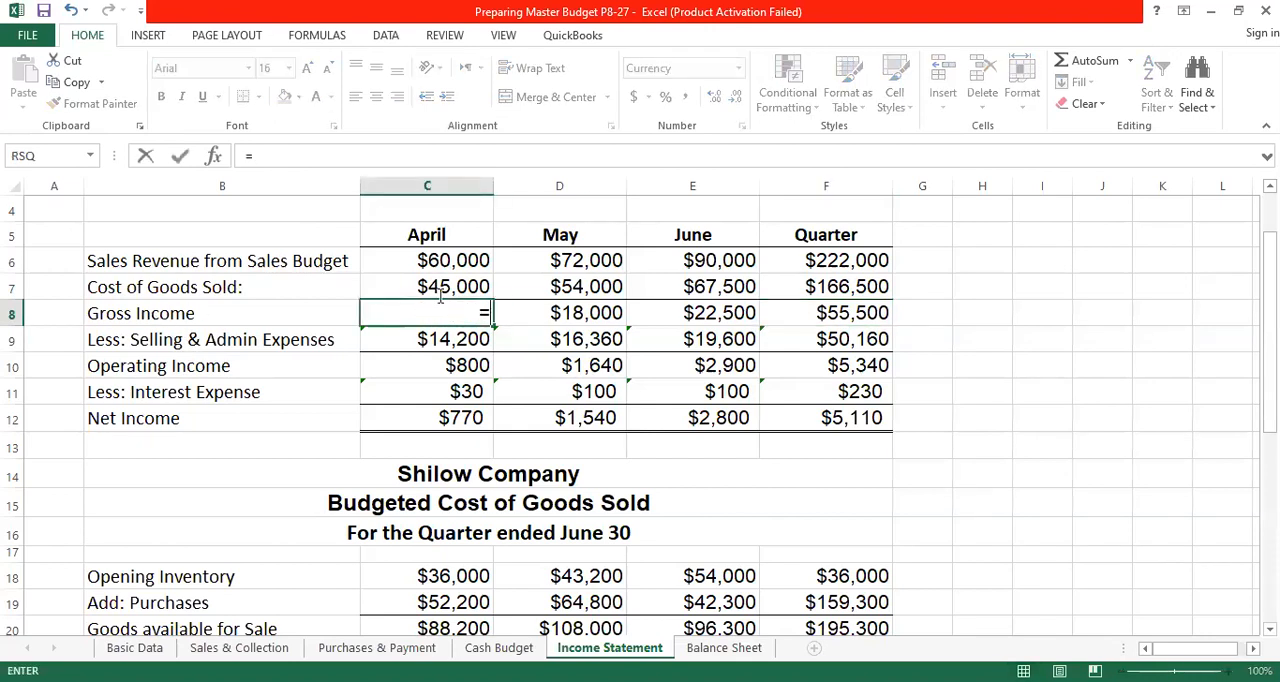
left_click(445, 260)
type("-")
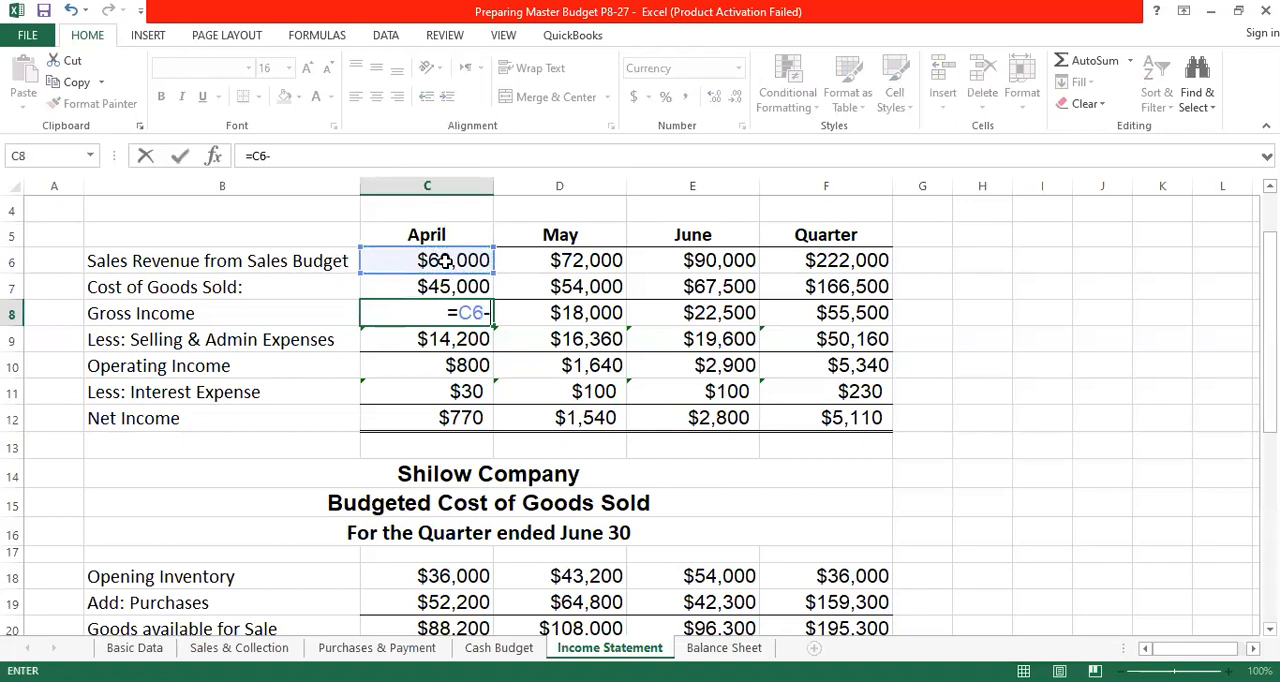
left_click(430, 287)
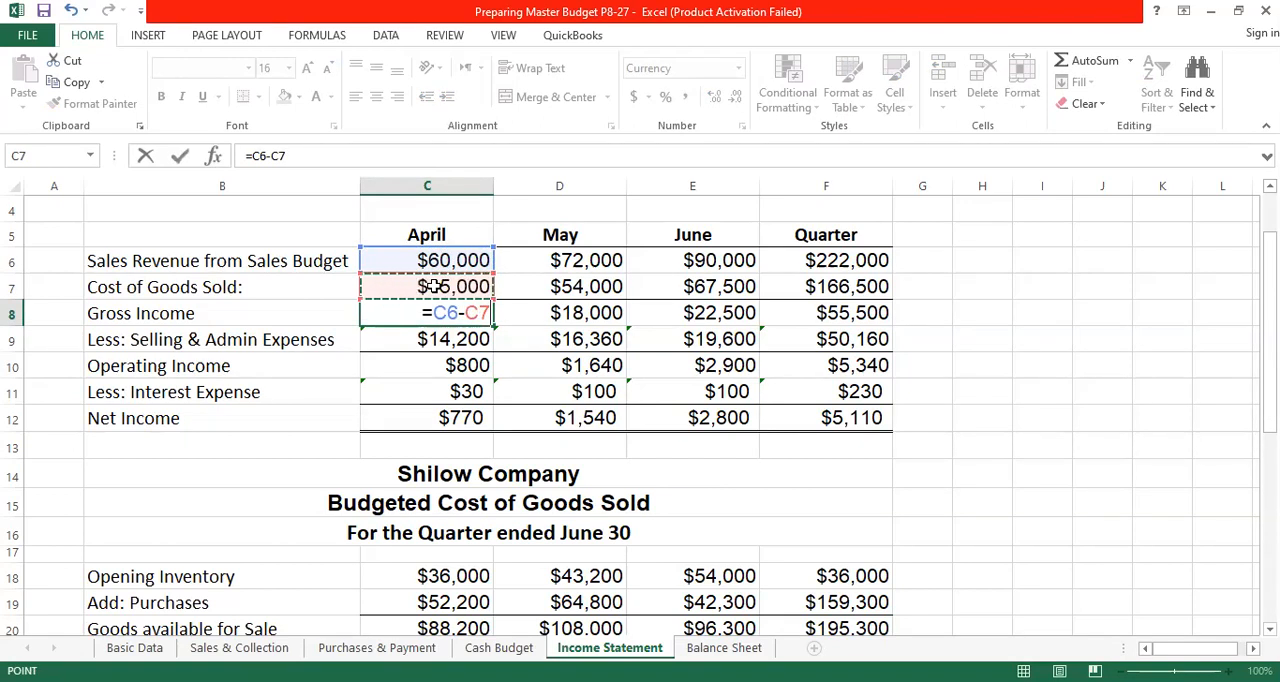
key("ctrl+Return")
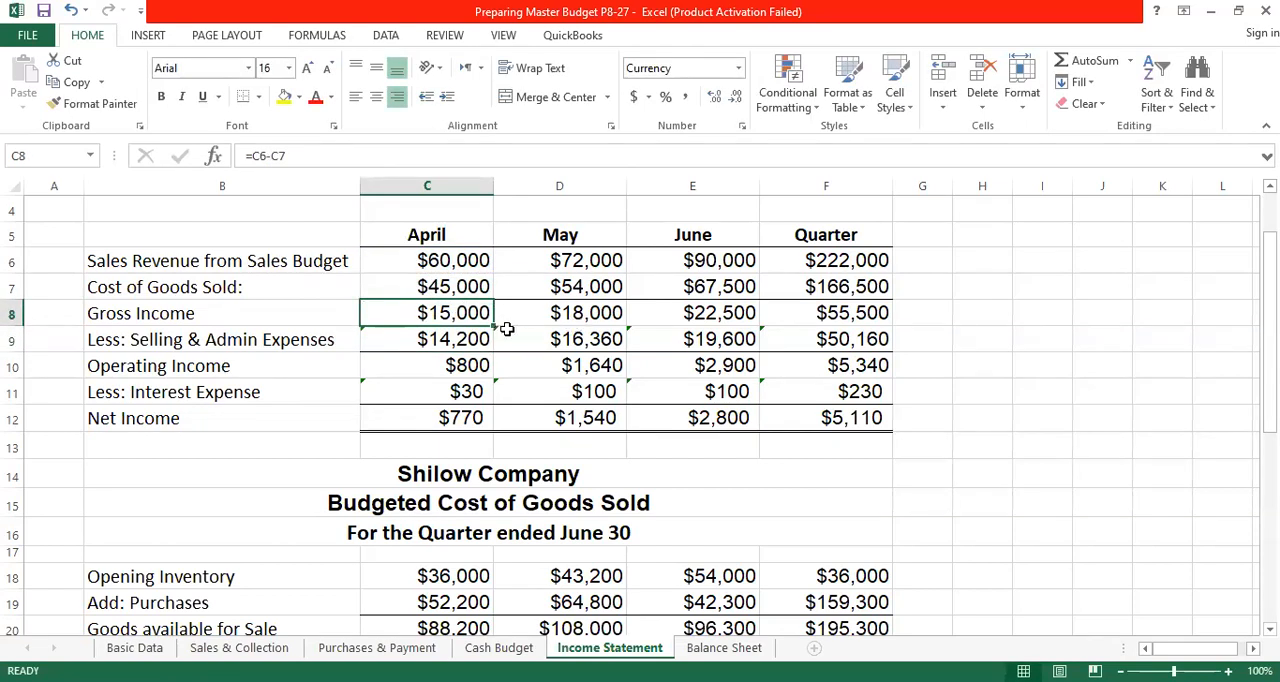
left_click_drag(494, 326, 752, 336)
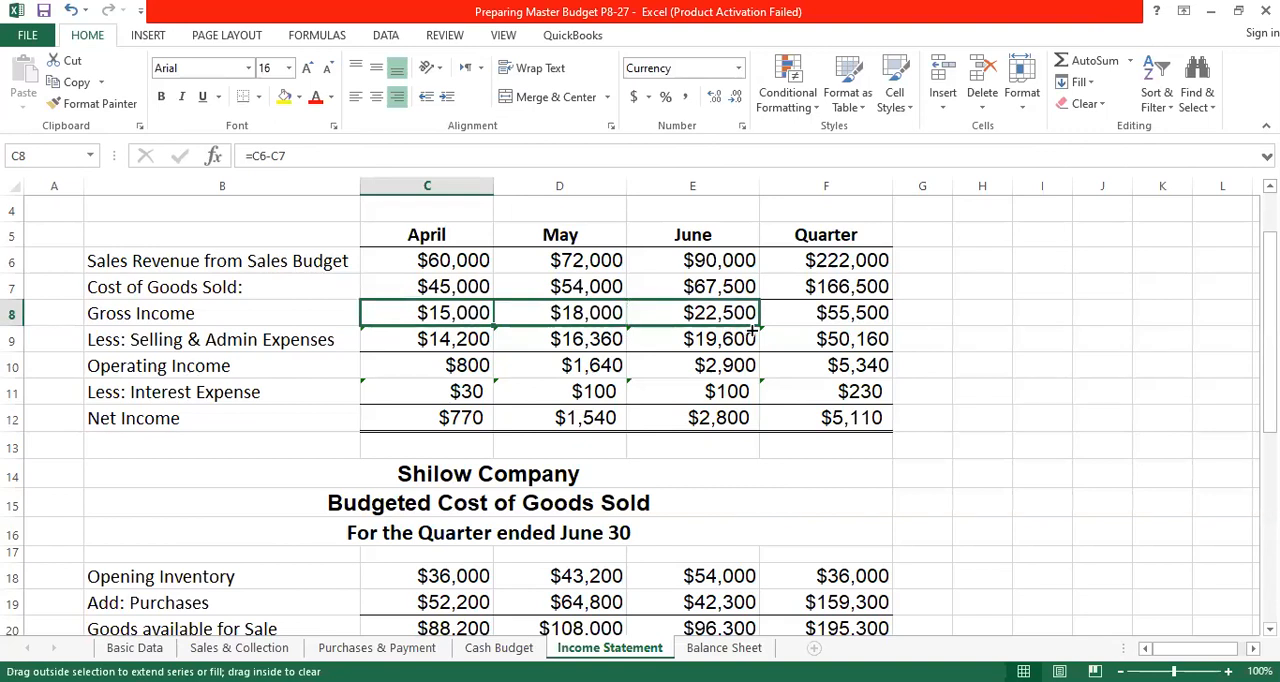
left_click_drag(838, 337, 885, 330)
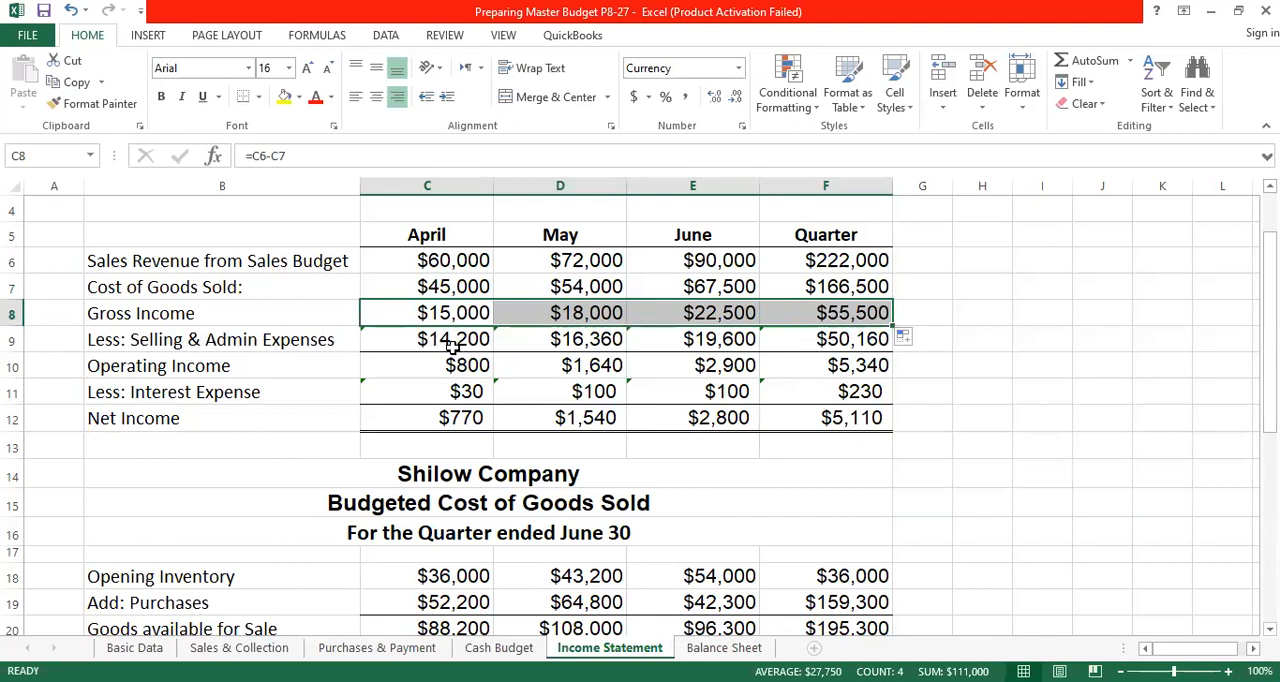
- Review the Budgeted Selling & Admin Expenses schedule and compare it with the payments for expenses on the Cash Budget sheet
scroll(537, 388, "down", 2)
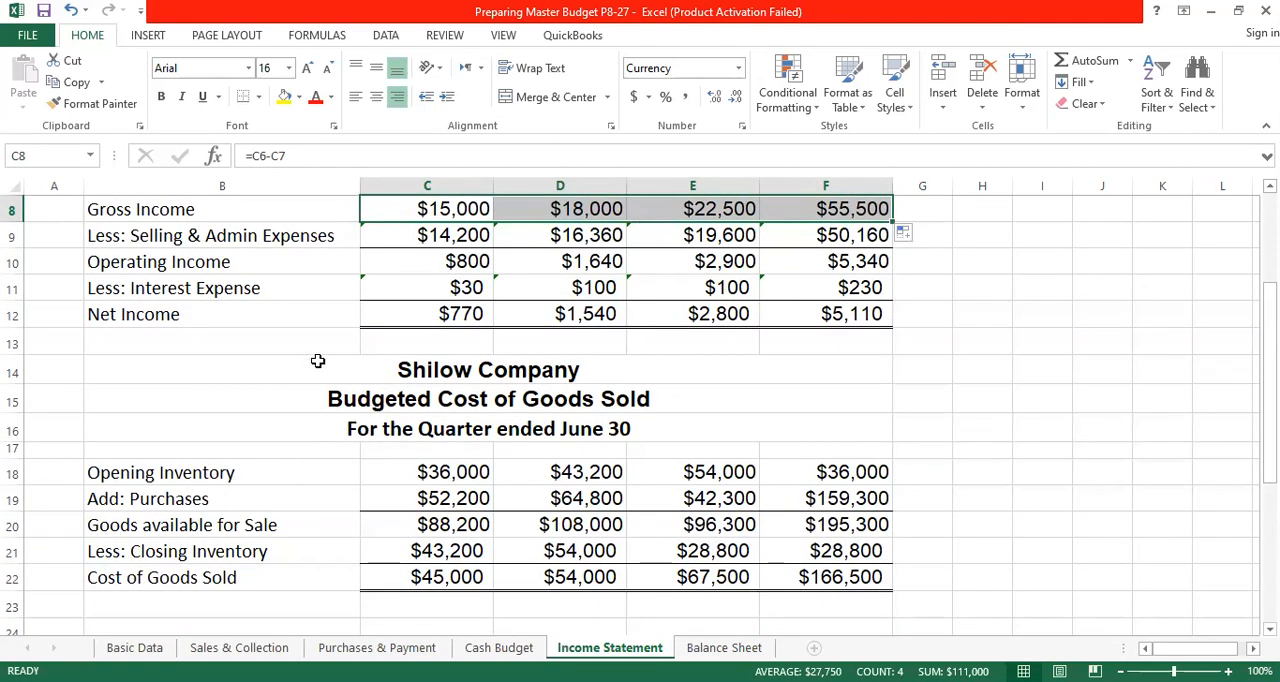
scroll(317, 360, "down", 5)
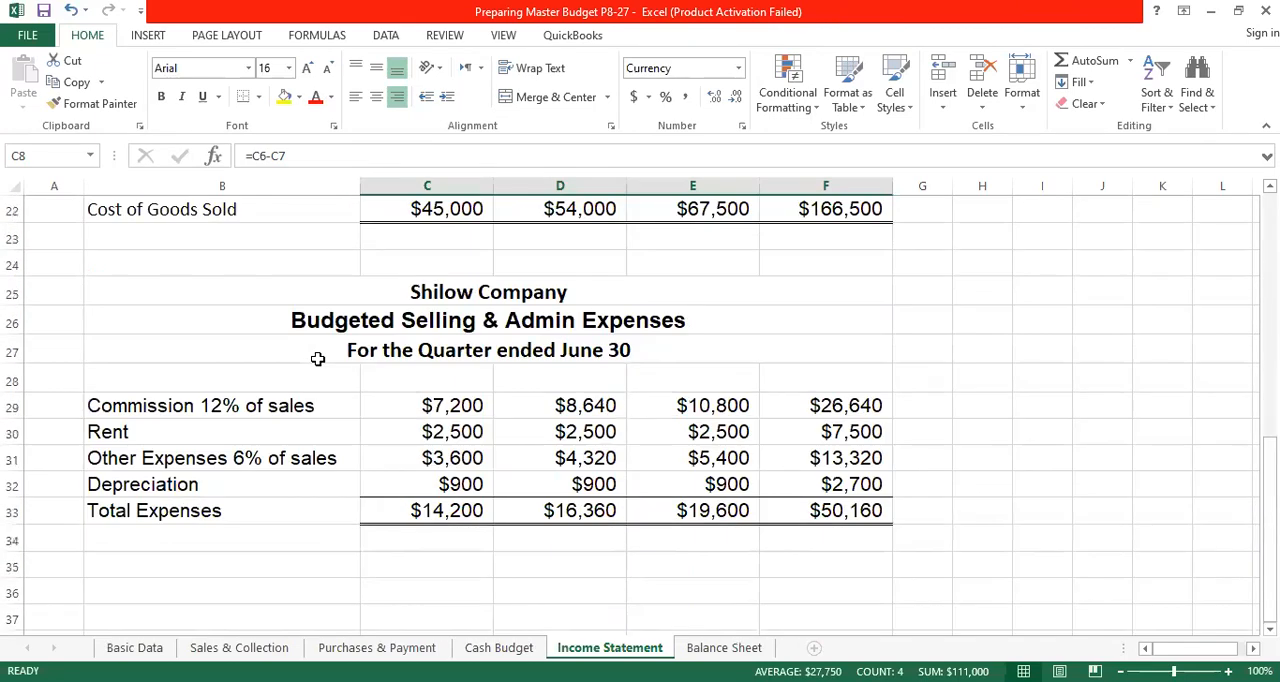
scroll(317, 360, "up", 2)
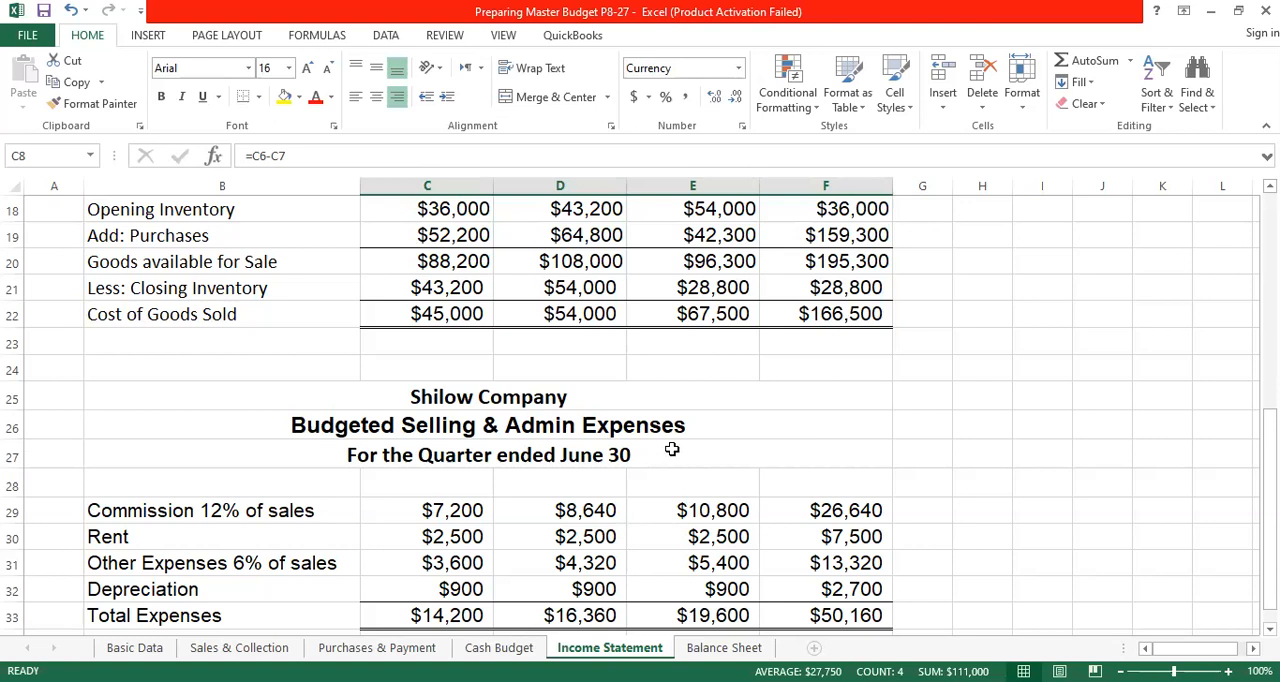
scroll(672, 450, "down", 2)
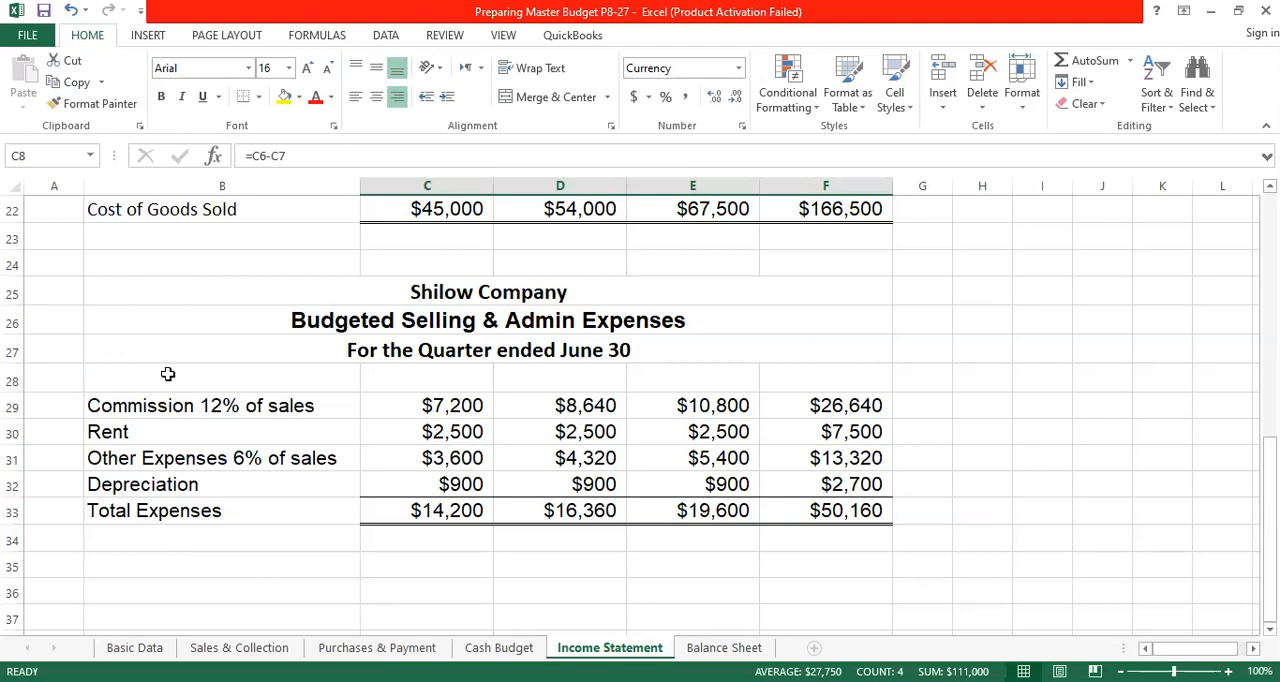
left_click(499, 647)
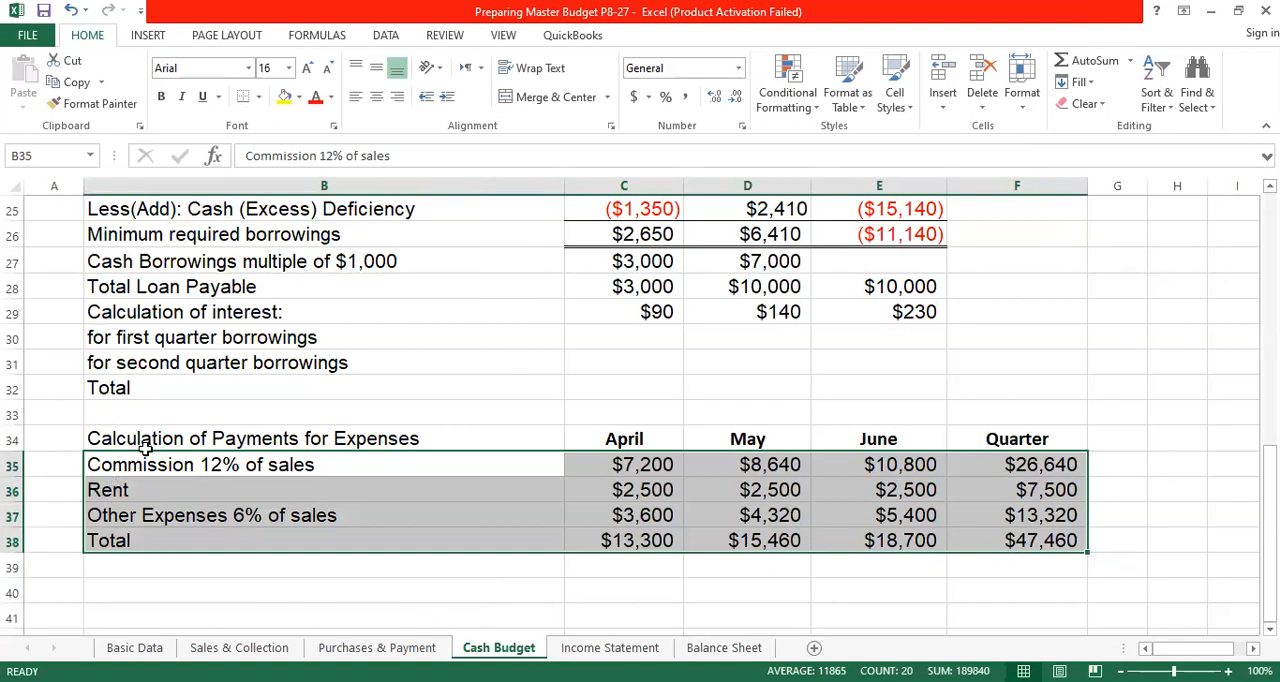
left_click(615, 655)
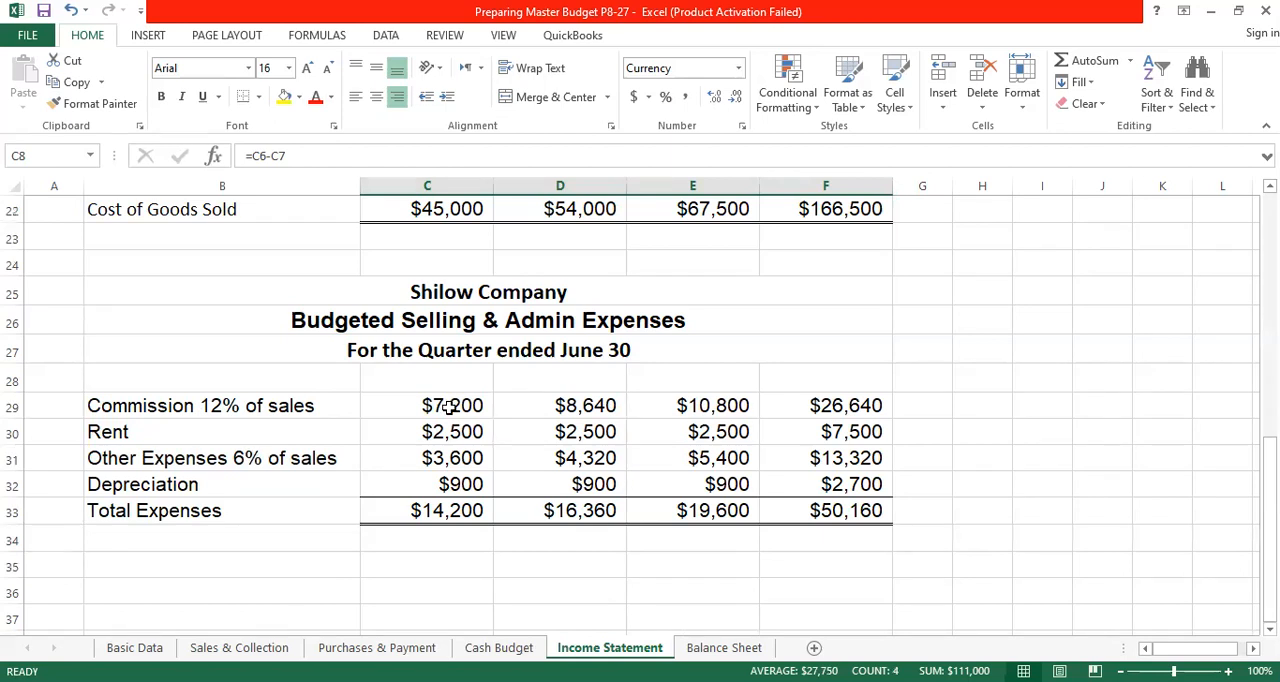
- Calculate April's commission in C29 as ='Basic Data'!D13*'Basic Data'!$C$21, and fill the formula across May and June
left_click(449, 406)
type("=")
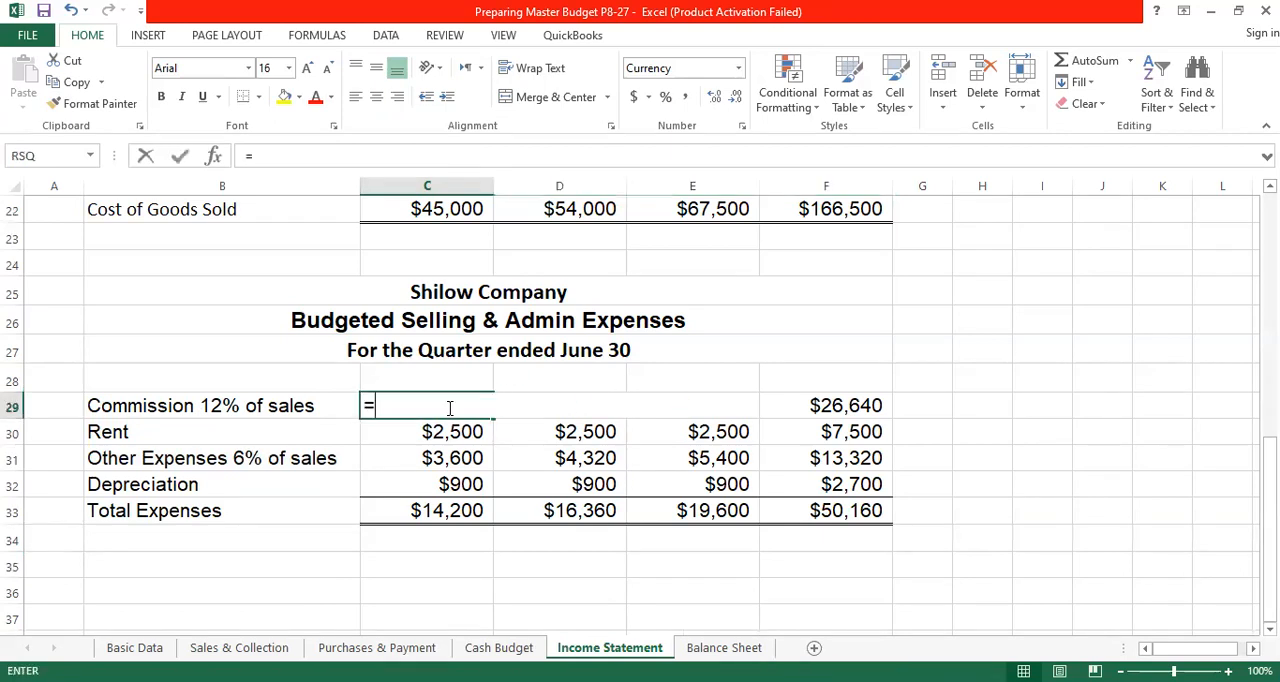
left_click(137, 648)
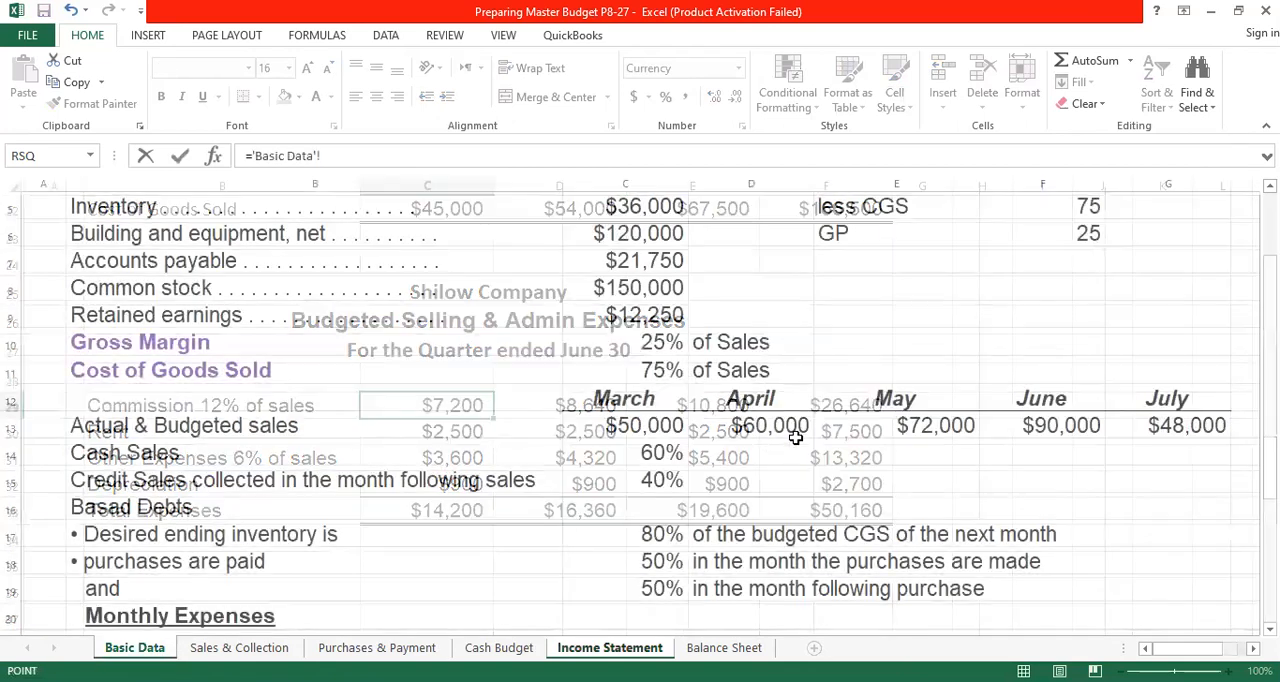
left_click(788, 425)
type("*")
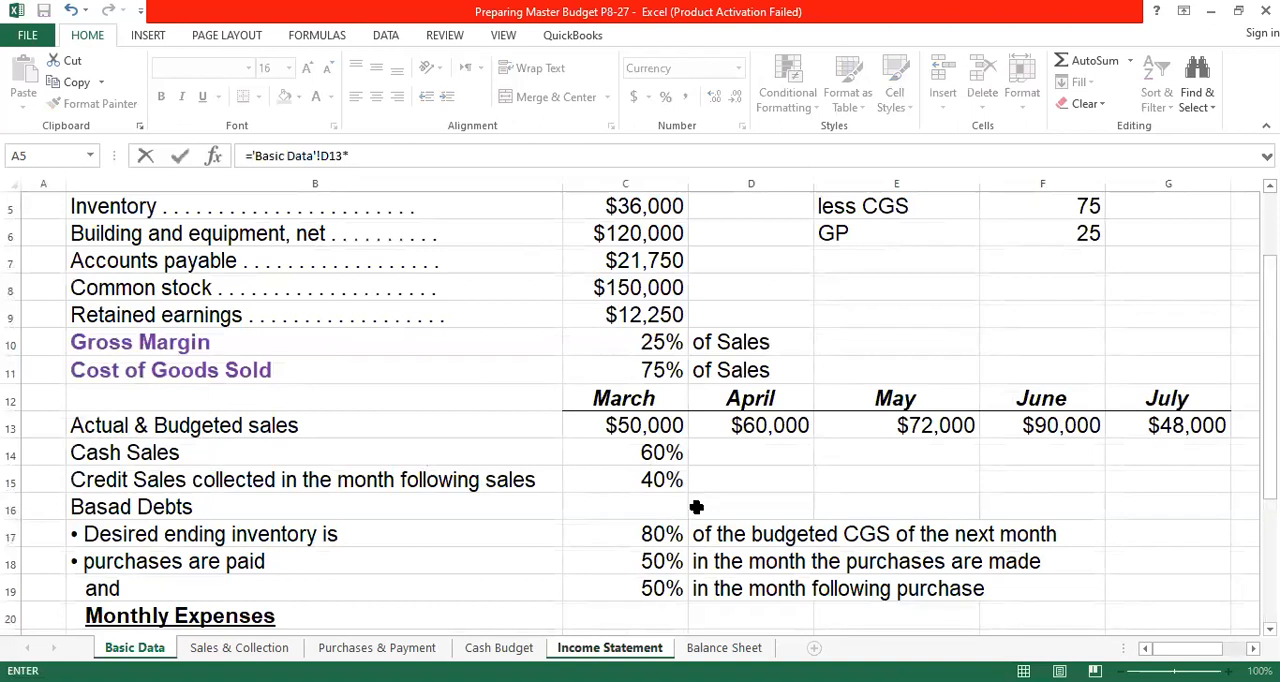
scroll(696, 505, "down", 3)
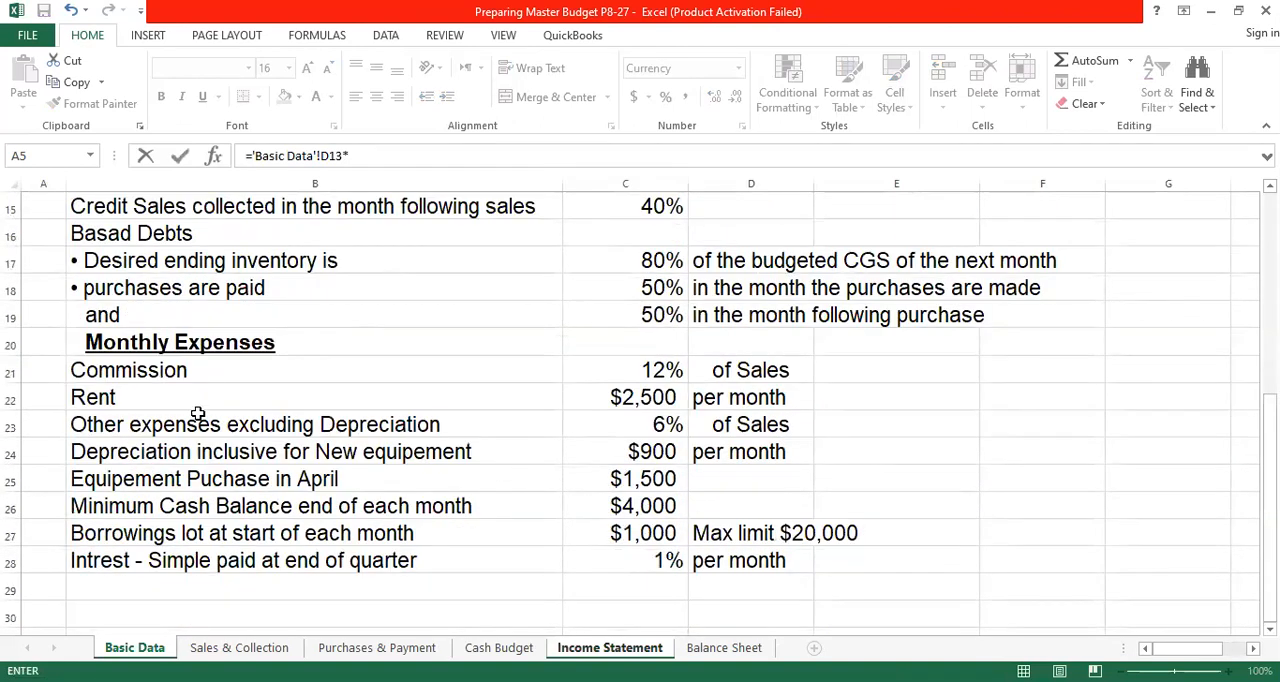
left_click(673, 370)
left_click(426, 157)
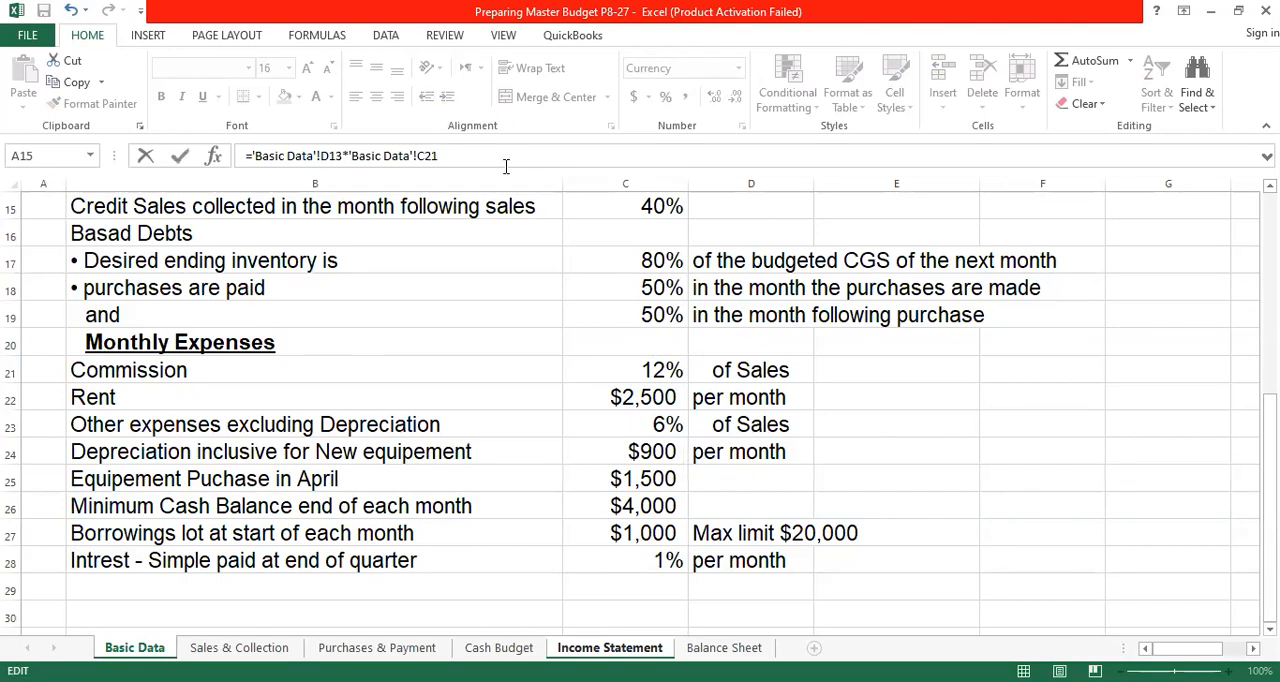
key("F4")
key("Return")
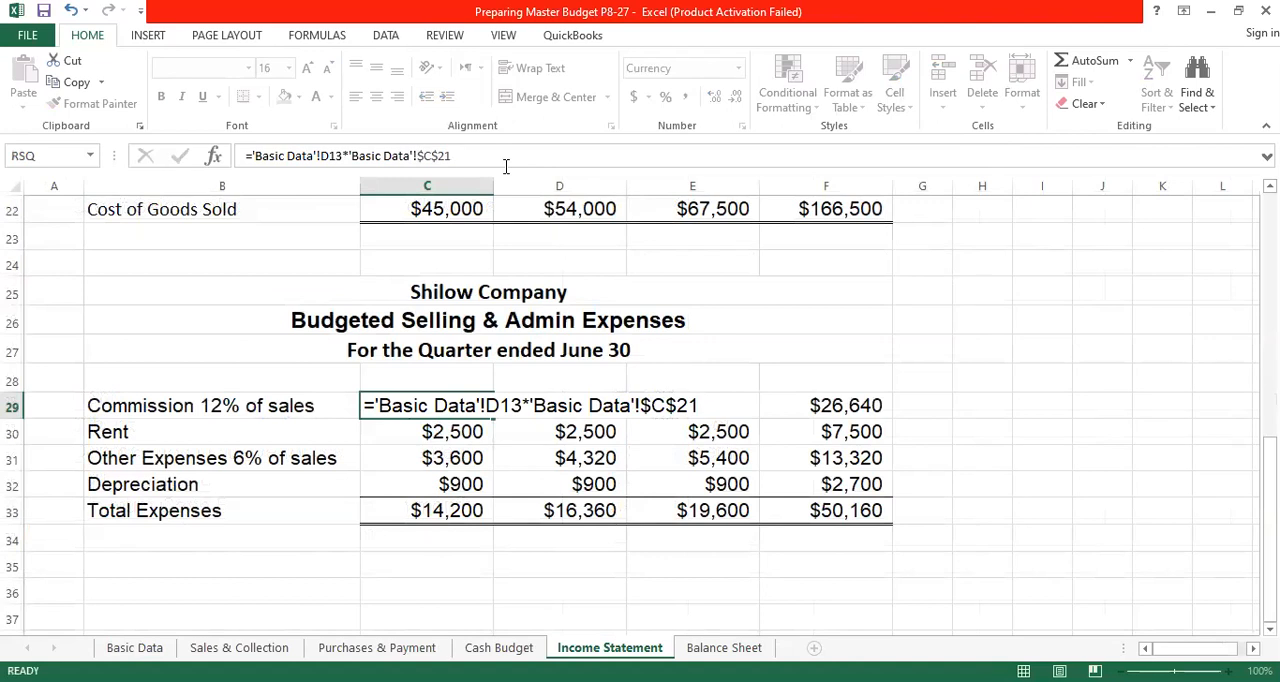
left_click(456, 405)
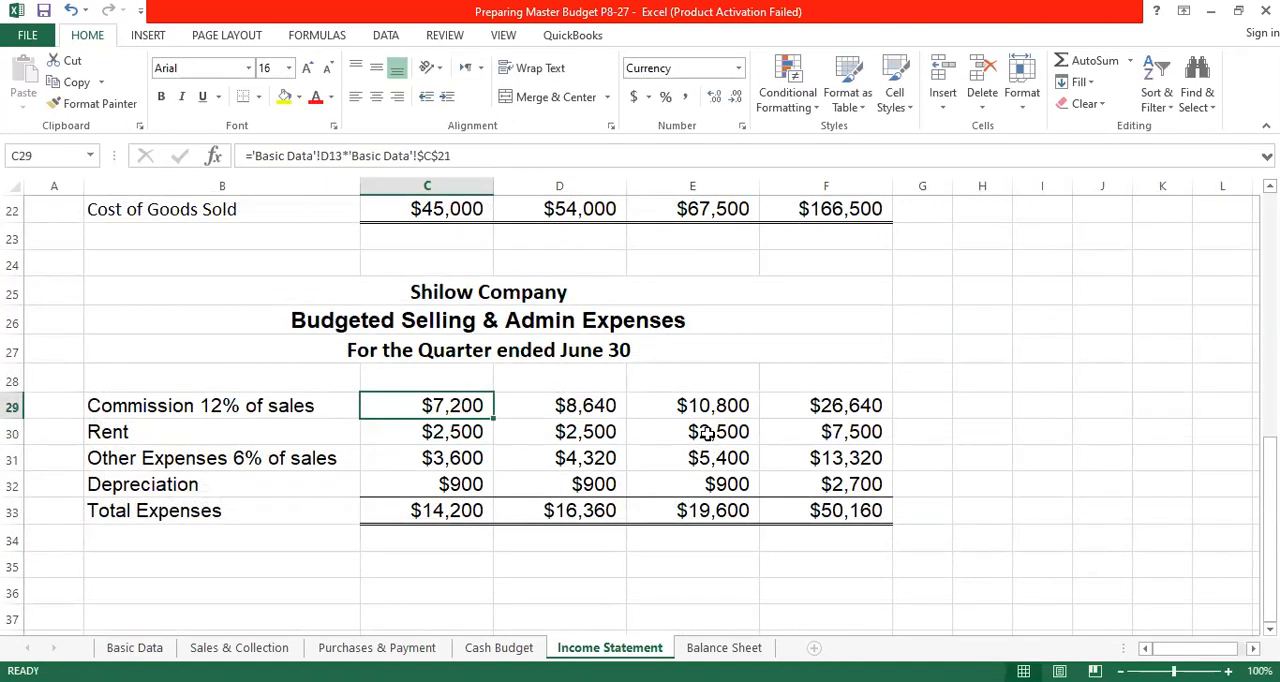
left_click_drag(493, 417, 758, 420)
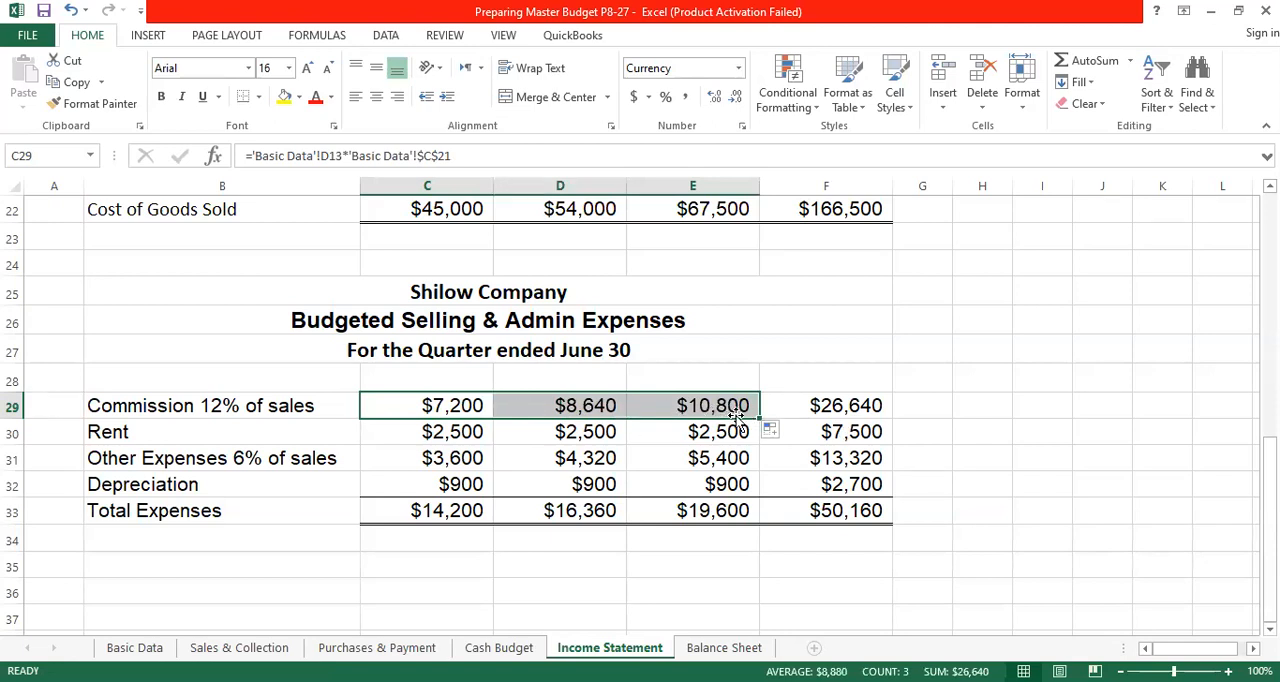
- Total the quarter's commission in F29 with the formula =SUM(C29:E29)
left_click(825, 405)
left_click(1077, 66)
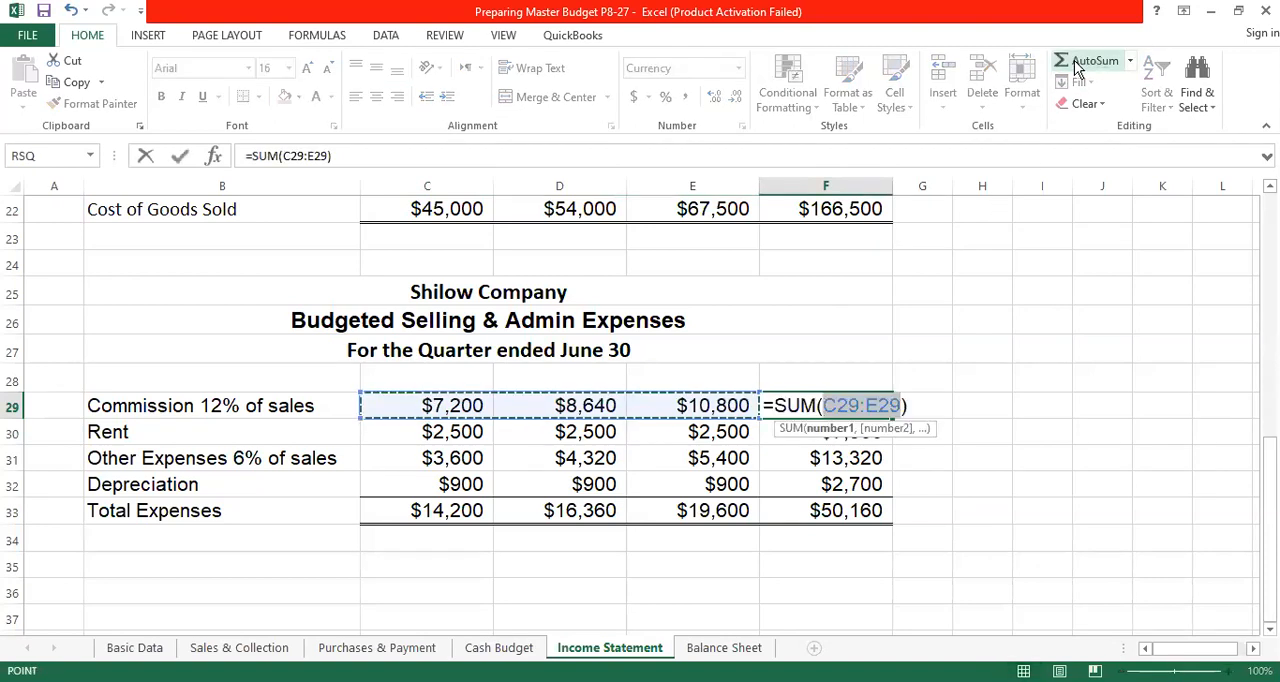
key("Return")
left_click(826, 407)
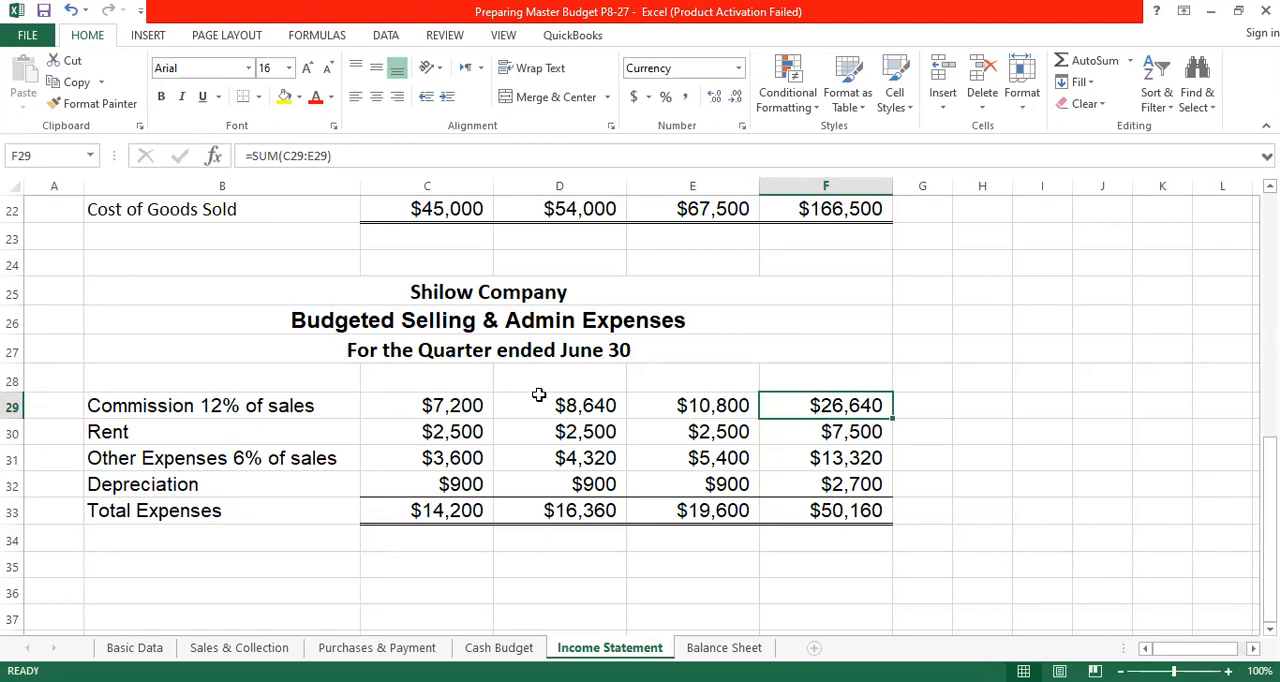
- Link April's rent in C30 to the monthly rent with the absolute reference ='Basic Data'!$C$22
left_click(459, 437)
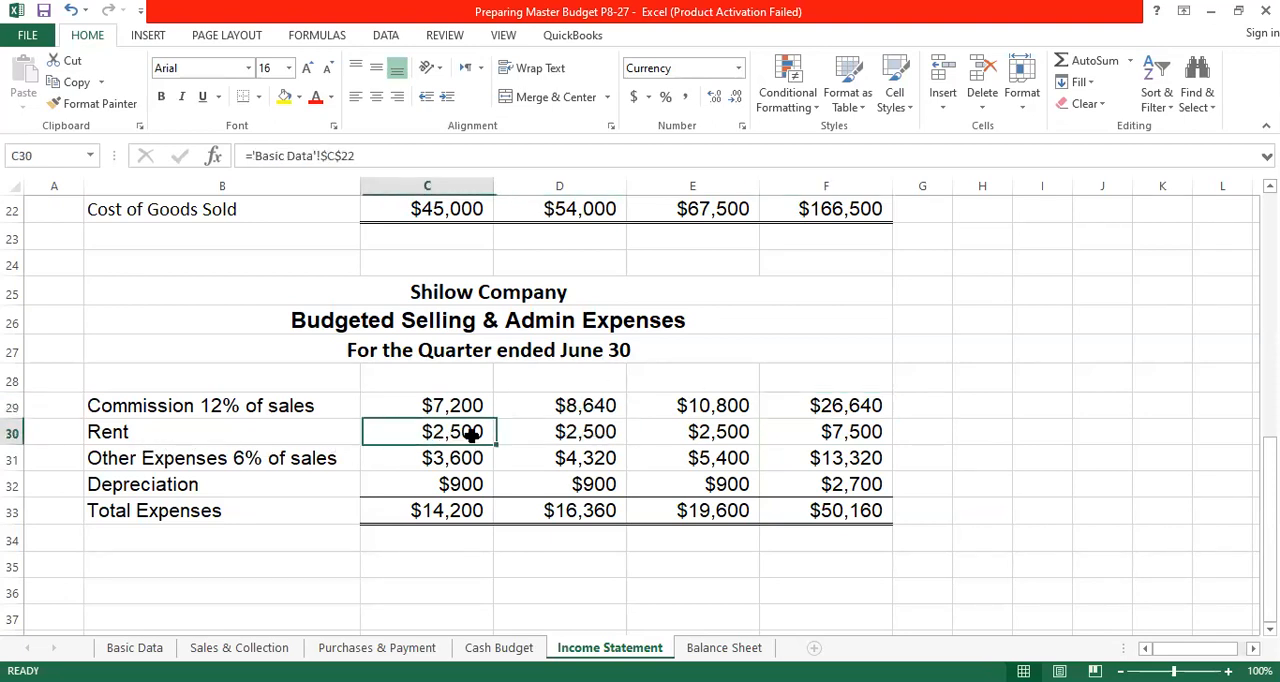
key("Right")
key("Right")
key("Left")
key("Left")
type("=")
left_click(145, 648)
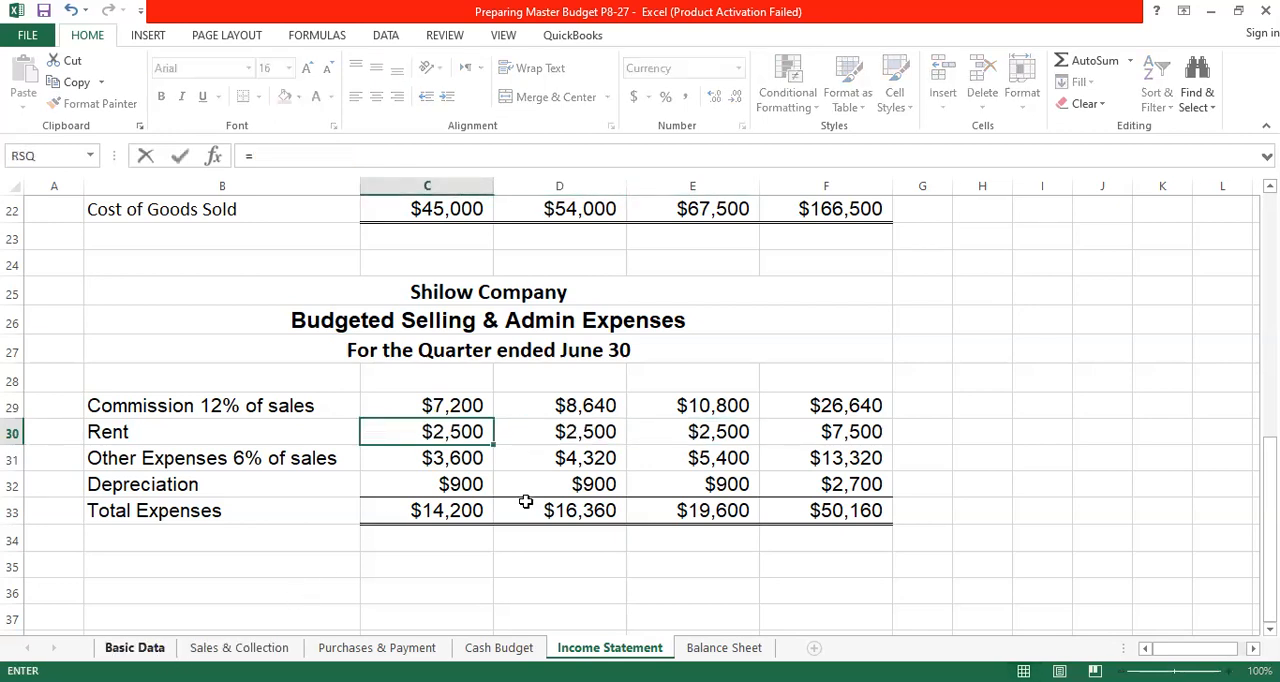
left_click(660, 397)
left_click(363, 154)
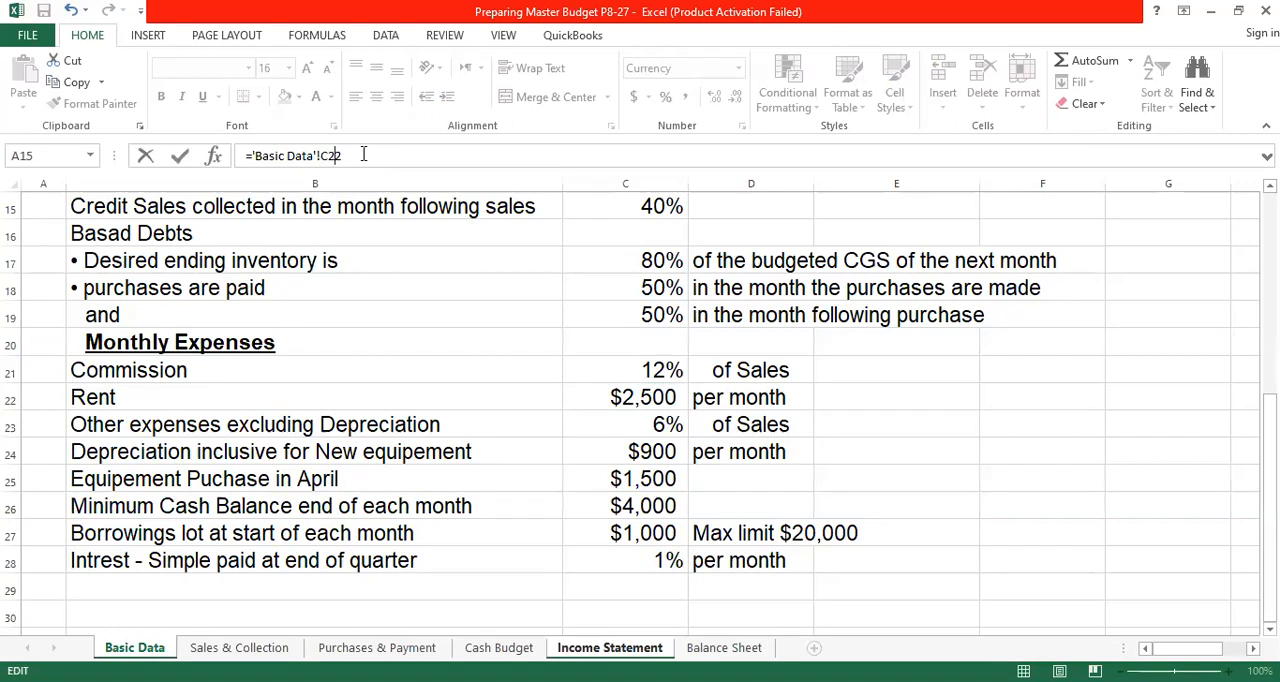
key("F4")
key("Return")
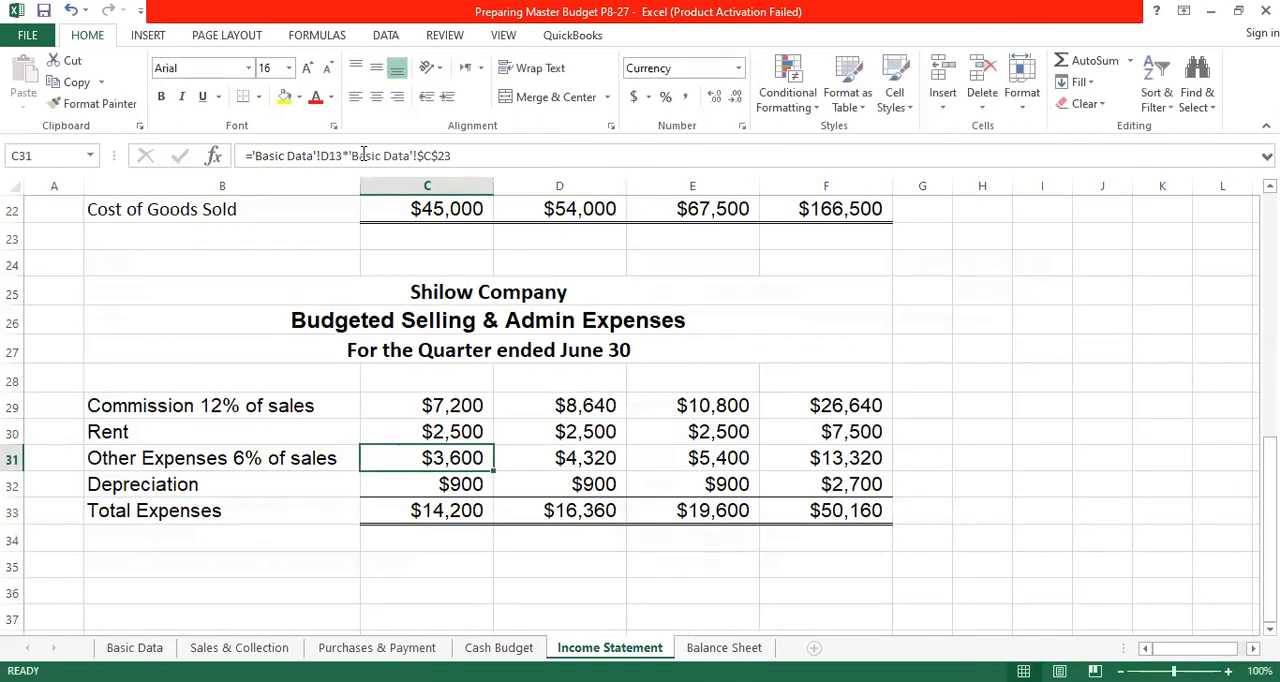
- Fill April's rent formula across May and June, and total the quarter's rent in F30 with =SUM(C30:E30)
left_click(470, 430)
left_click_drag(494, 445, 740, 458)
left_click(856, 430)
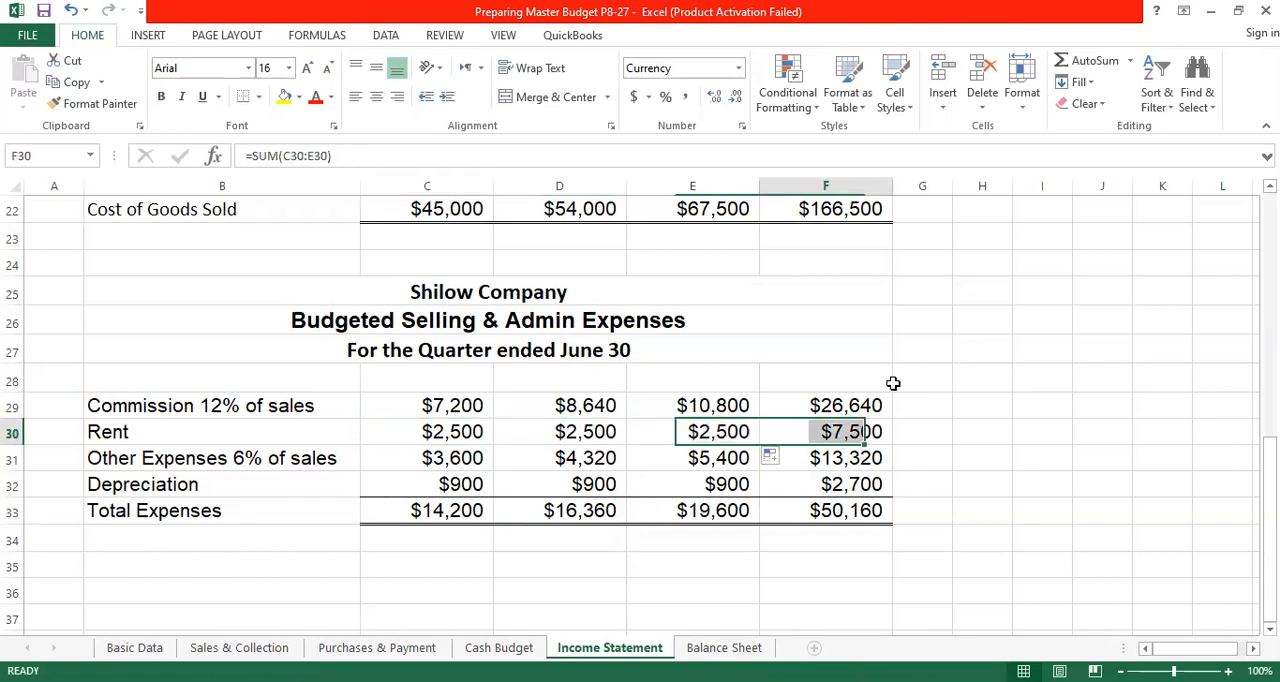
left_click(1095, 61)
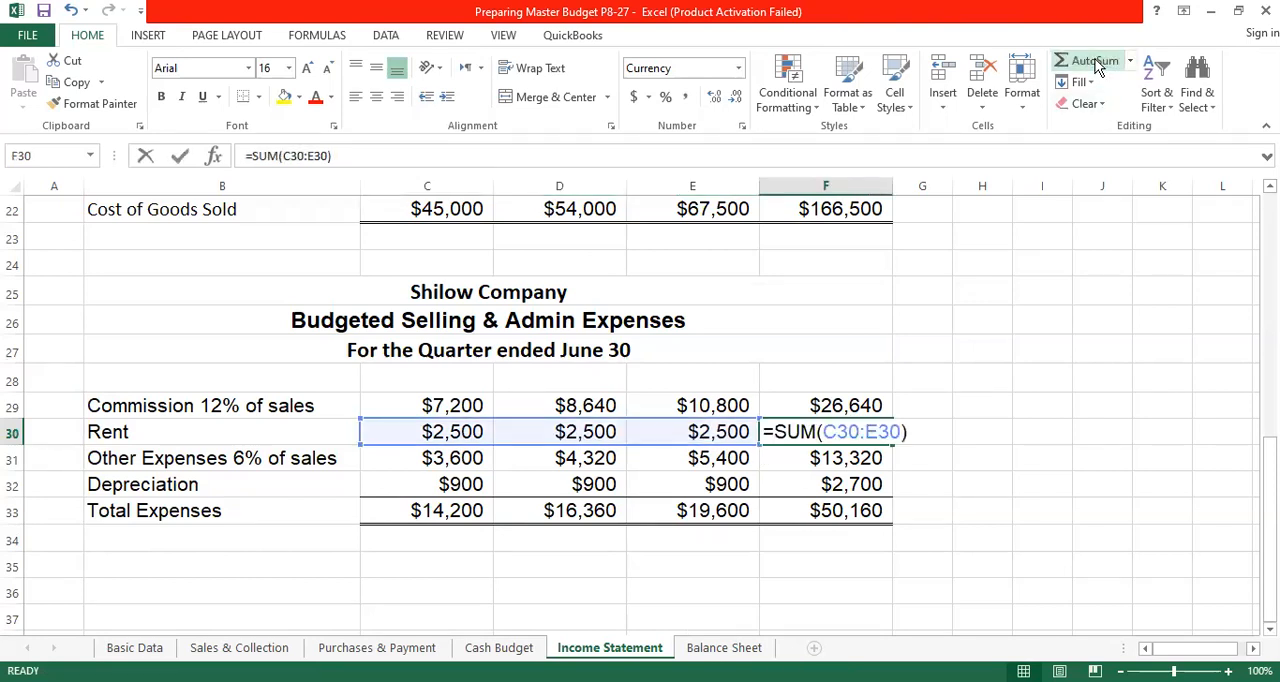
key("Return")
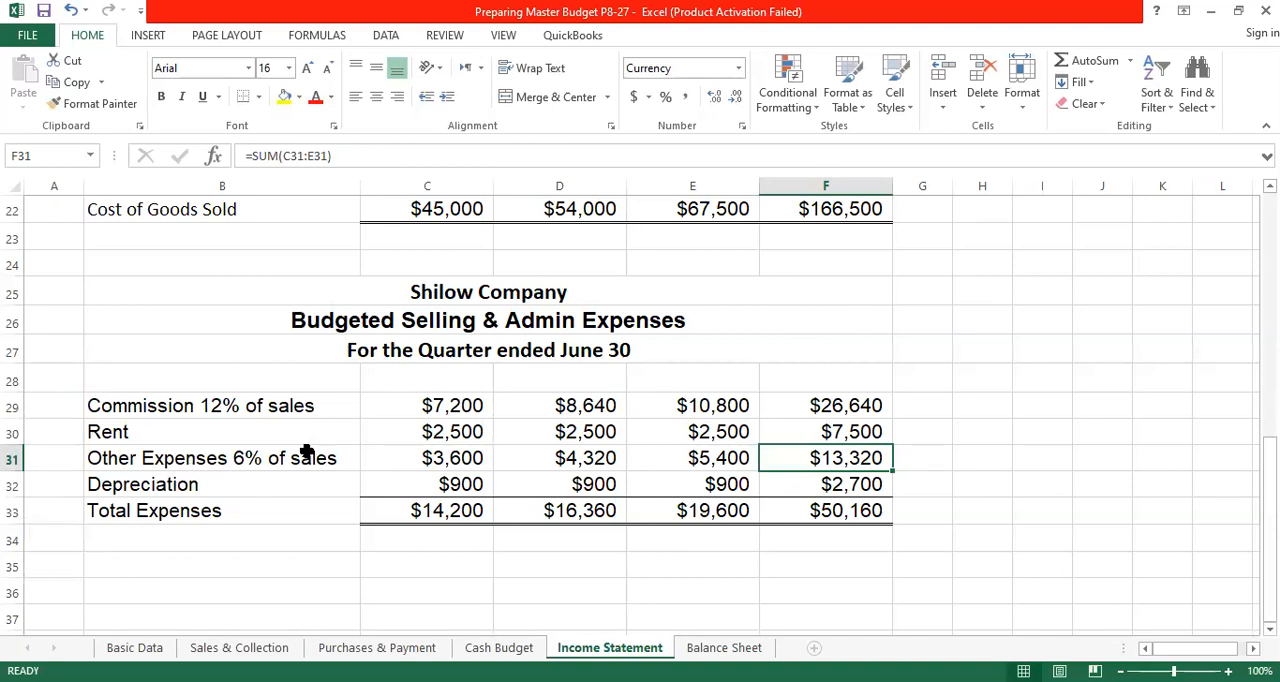
- Link April's depreciation in C32 to the monthly depreciation with the absolute reference ='Basic Data'!$C$24
left_click(443, 405)
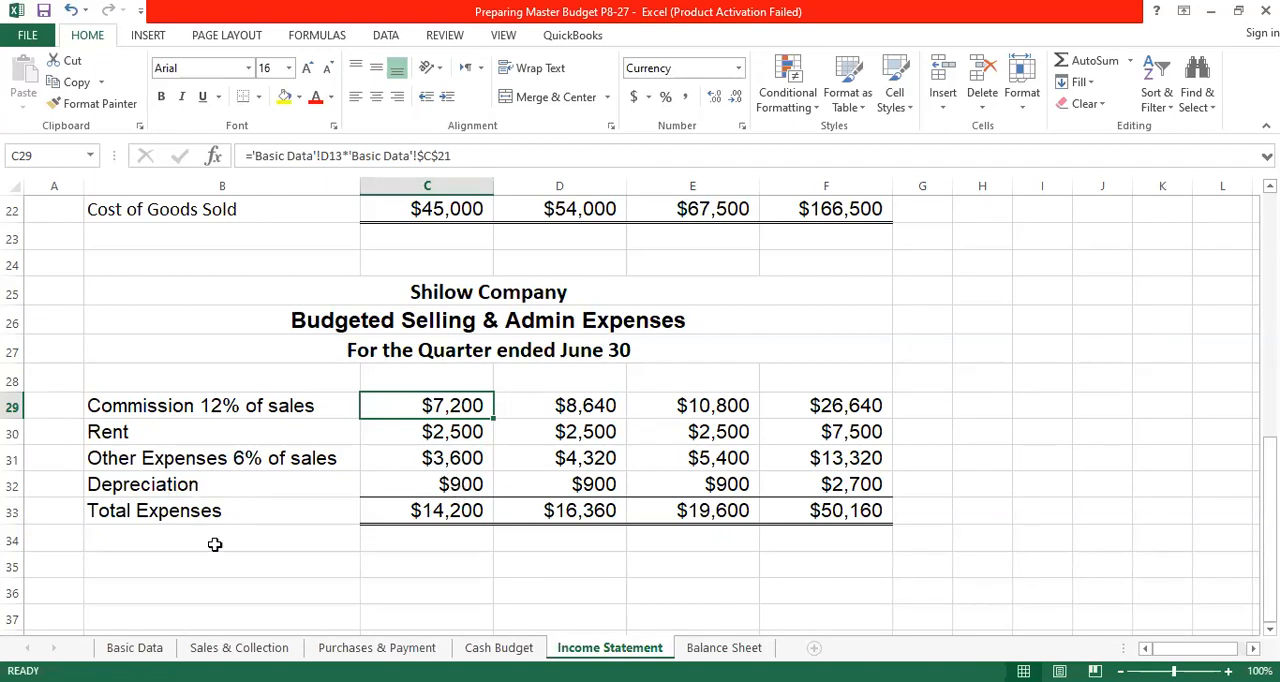
left_click(498, 648)
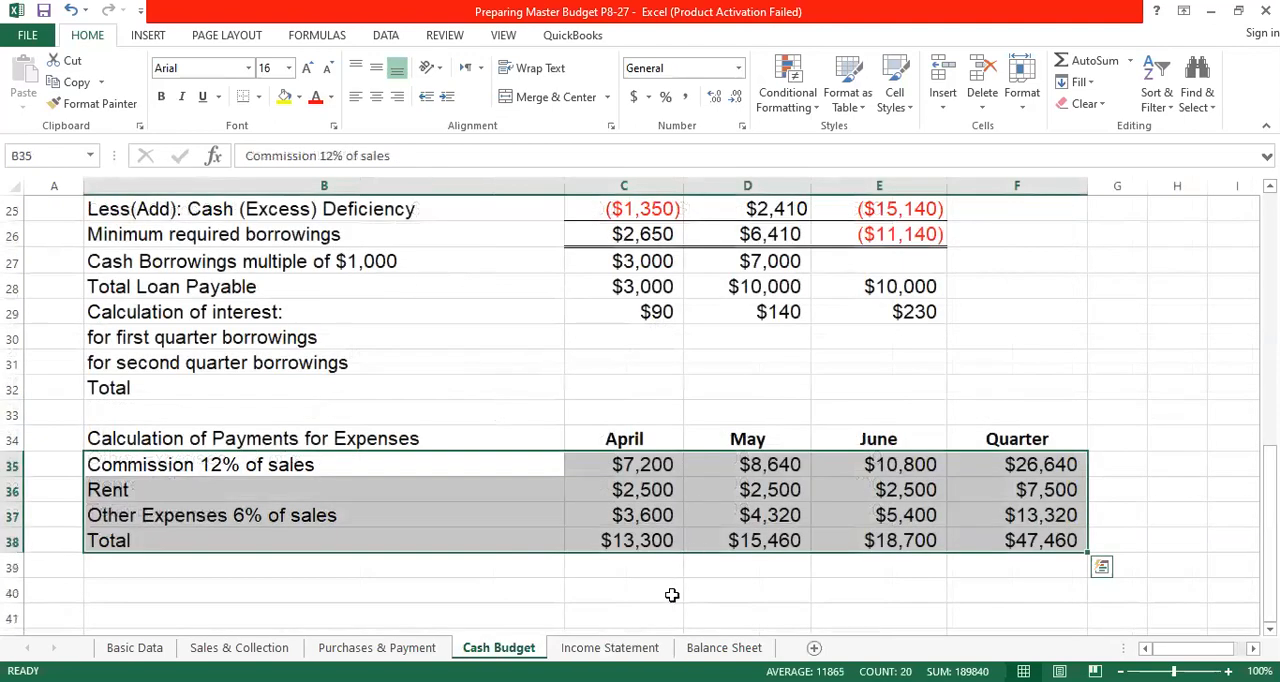
left_click(620, 652)
left_click(455, 484)
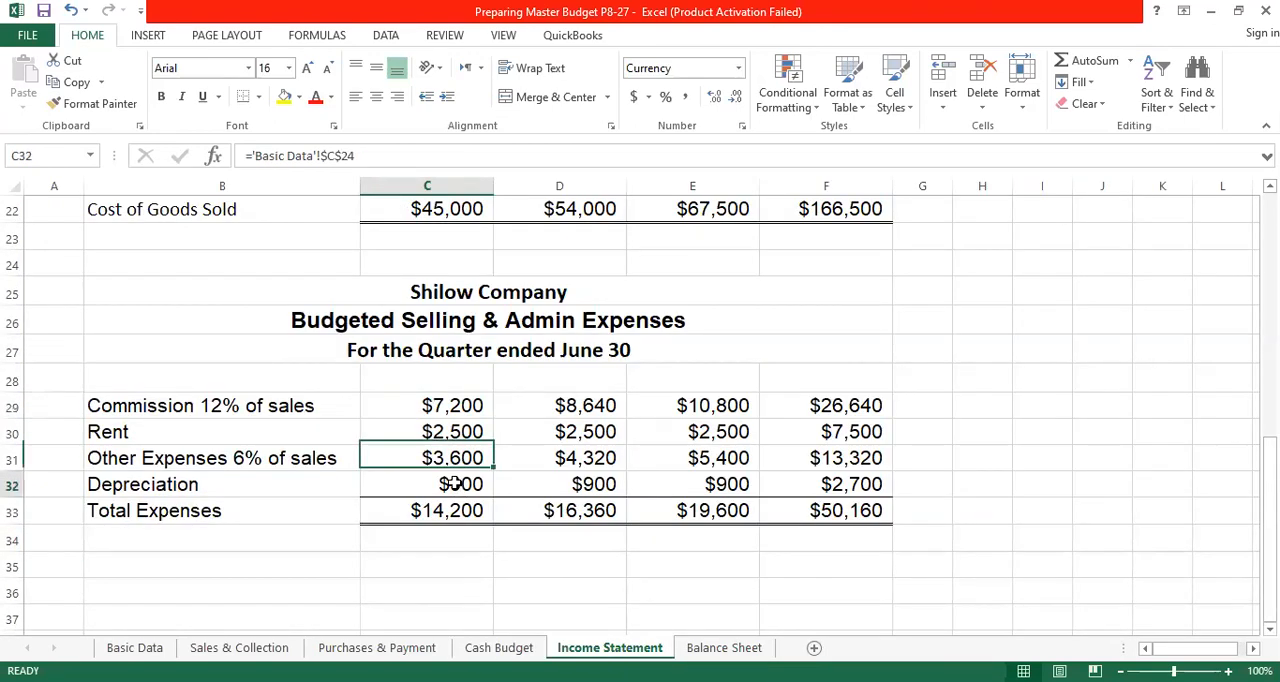
type("=")
left_click(134, 648)
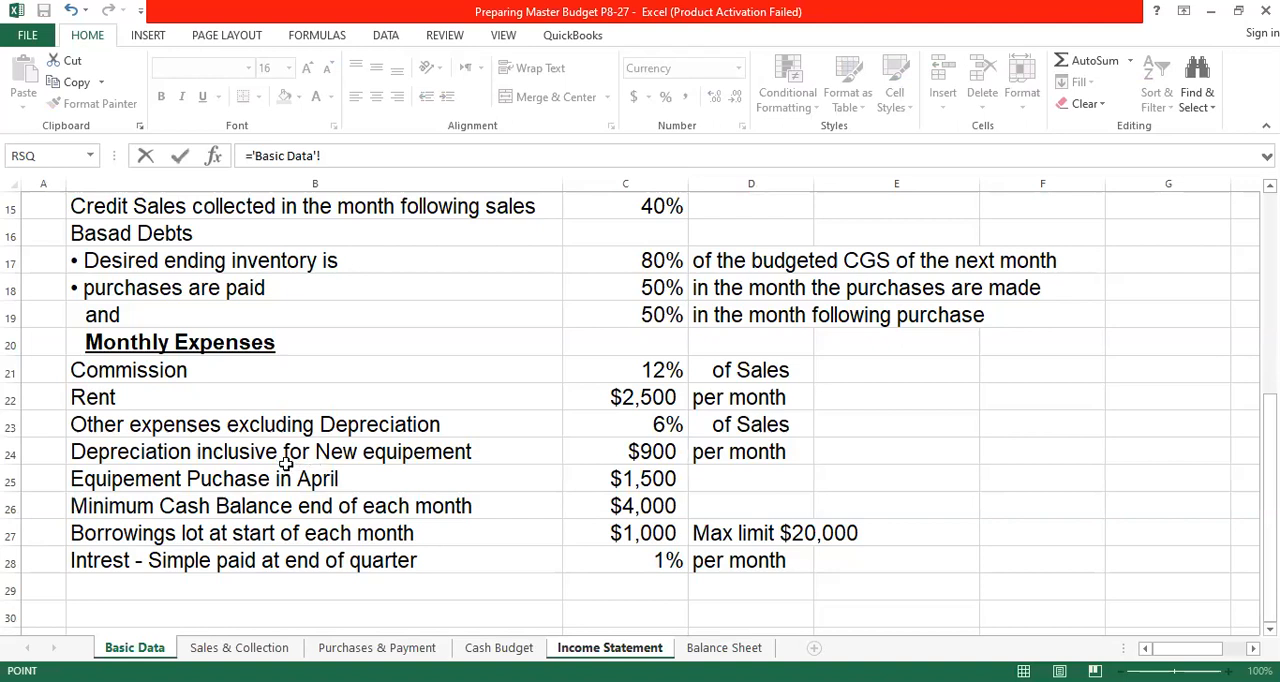
left_click(657, 451)
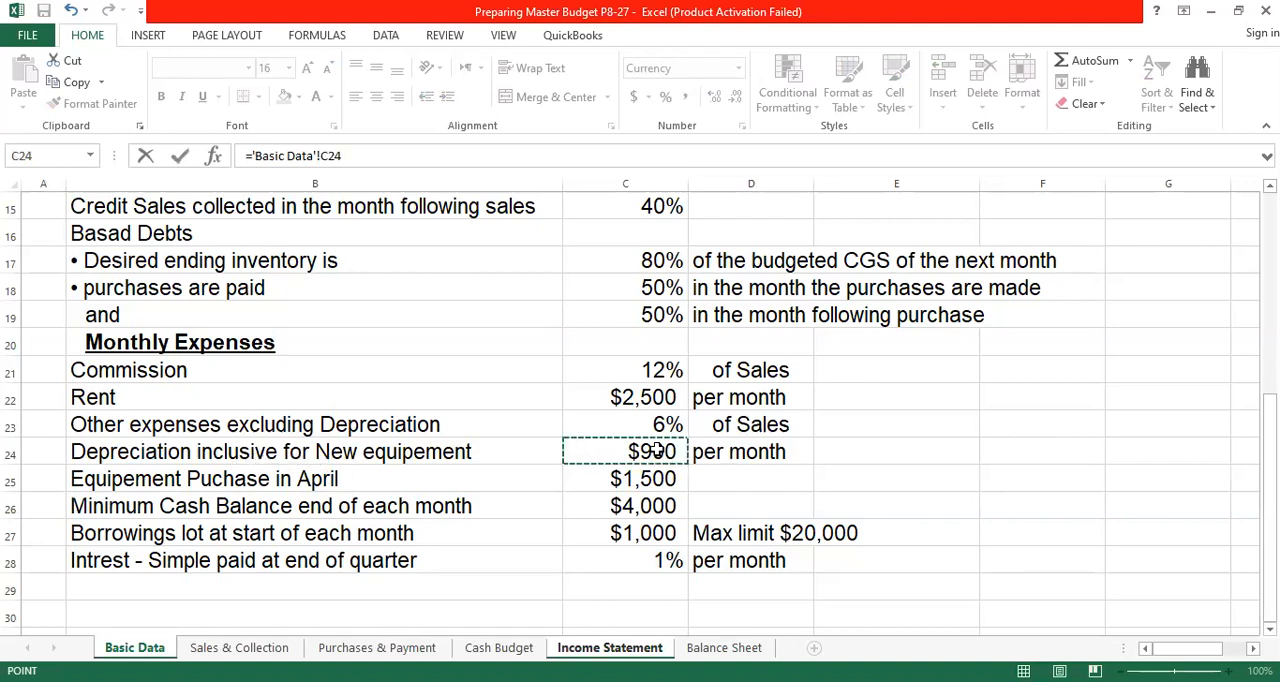
left_click(336, 156)
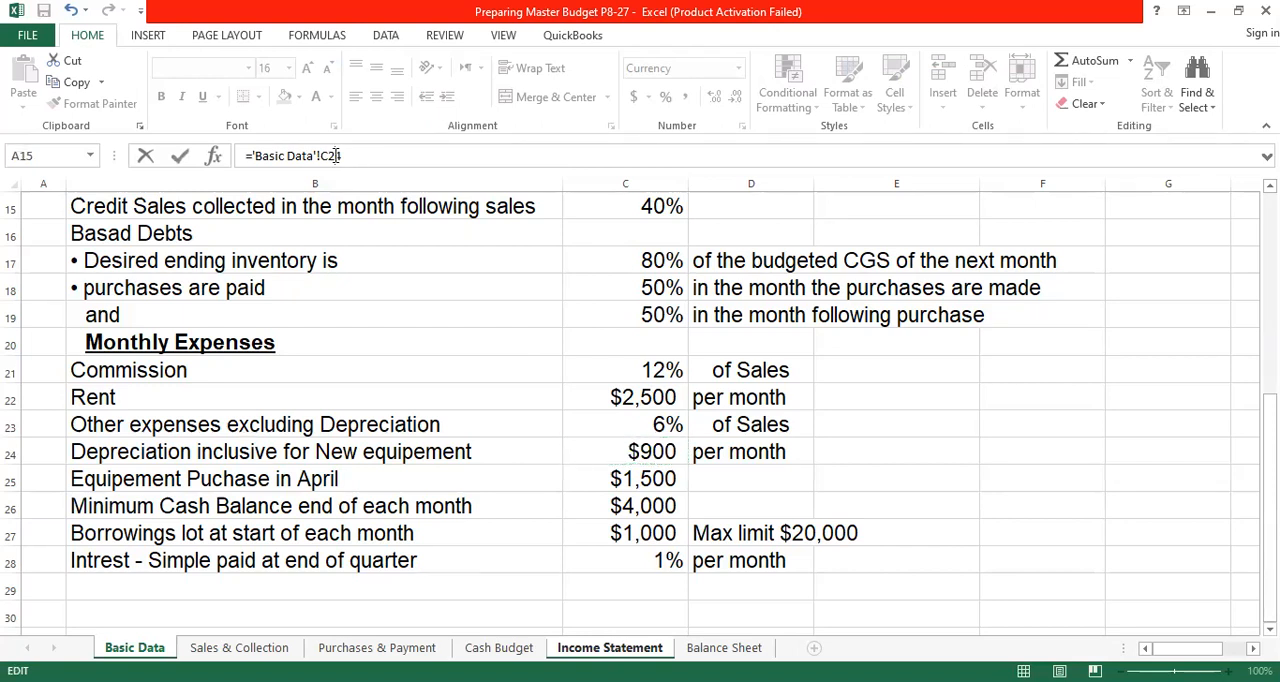
key("F4")
key("Return")
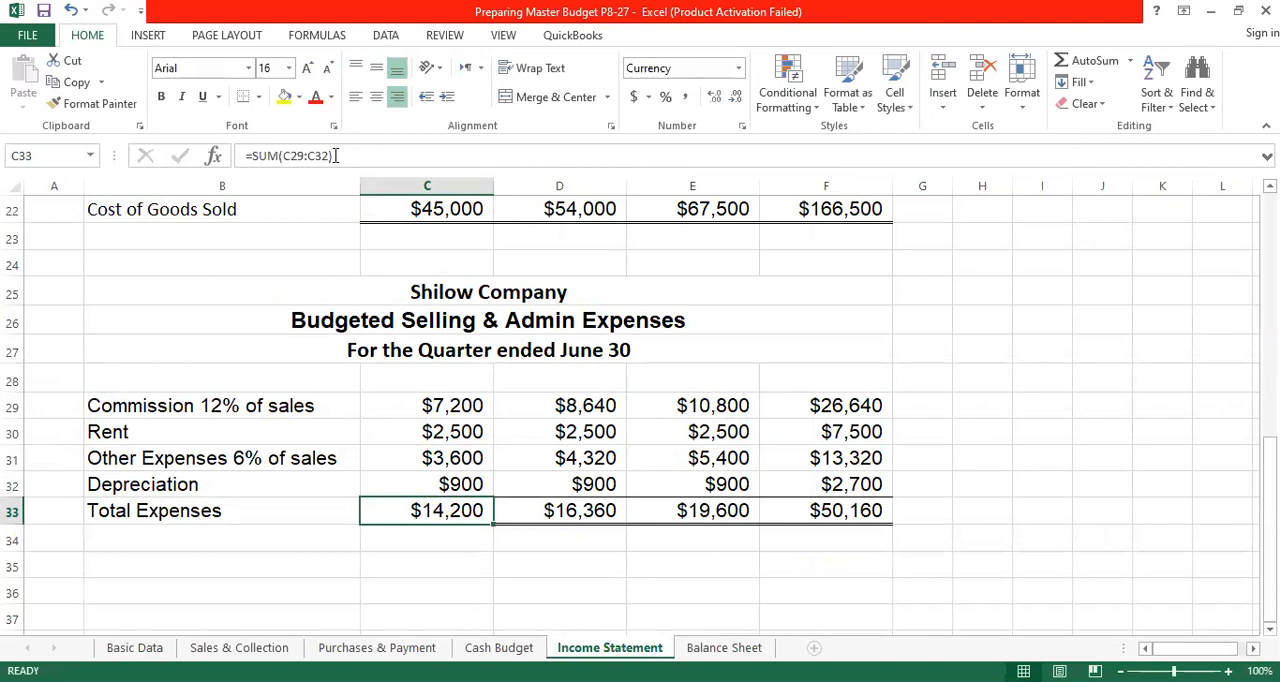
- Fill April's depreciation formula across May and June, and total the quarter's depreciation in F32 with =SUM(C32:E32)
left_click(455, 488)
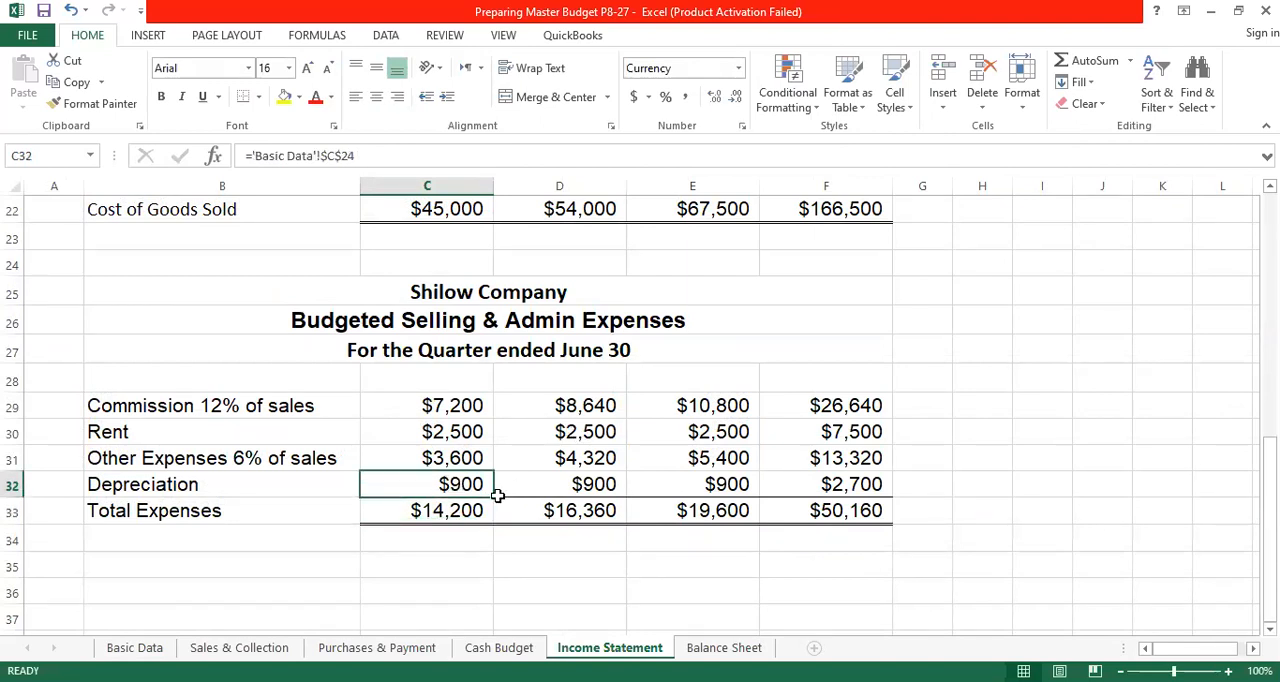
left_click_drag(492, 502, 745, 490)
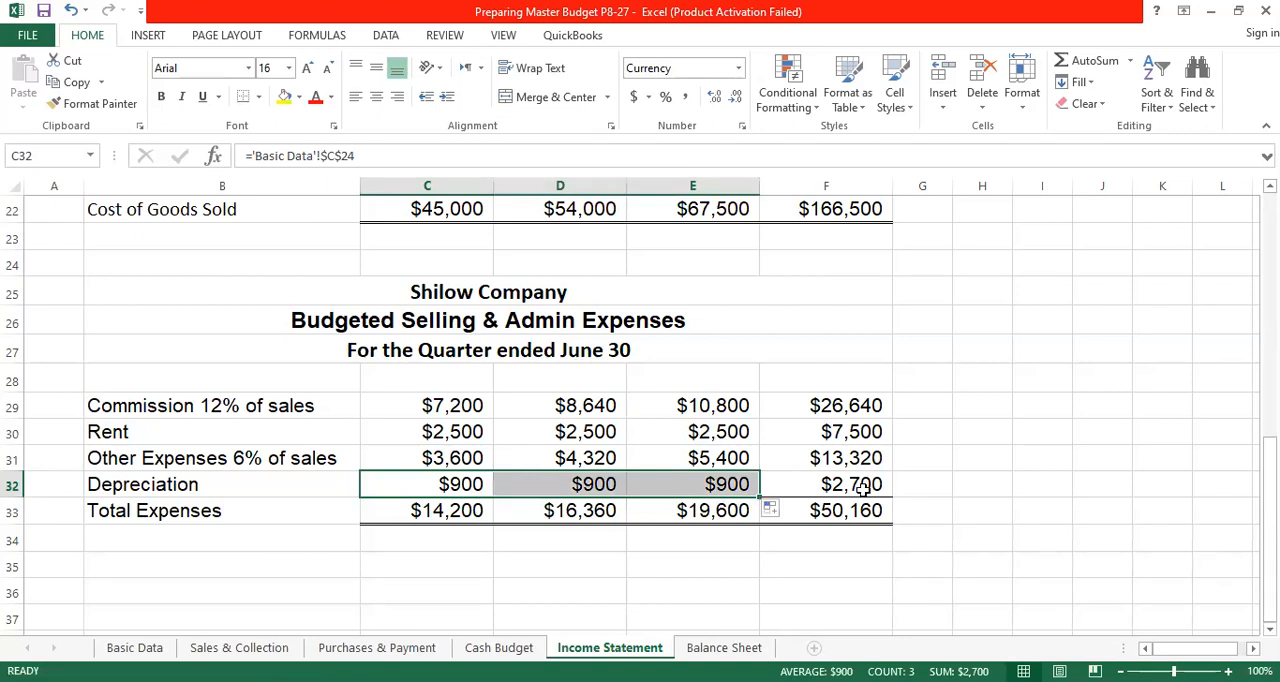
left_click(846, 486)
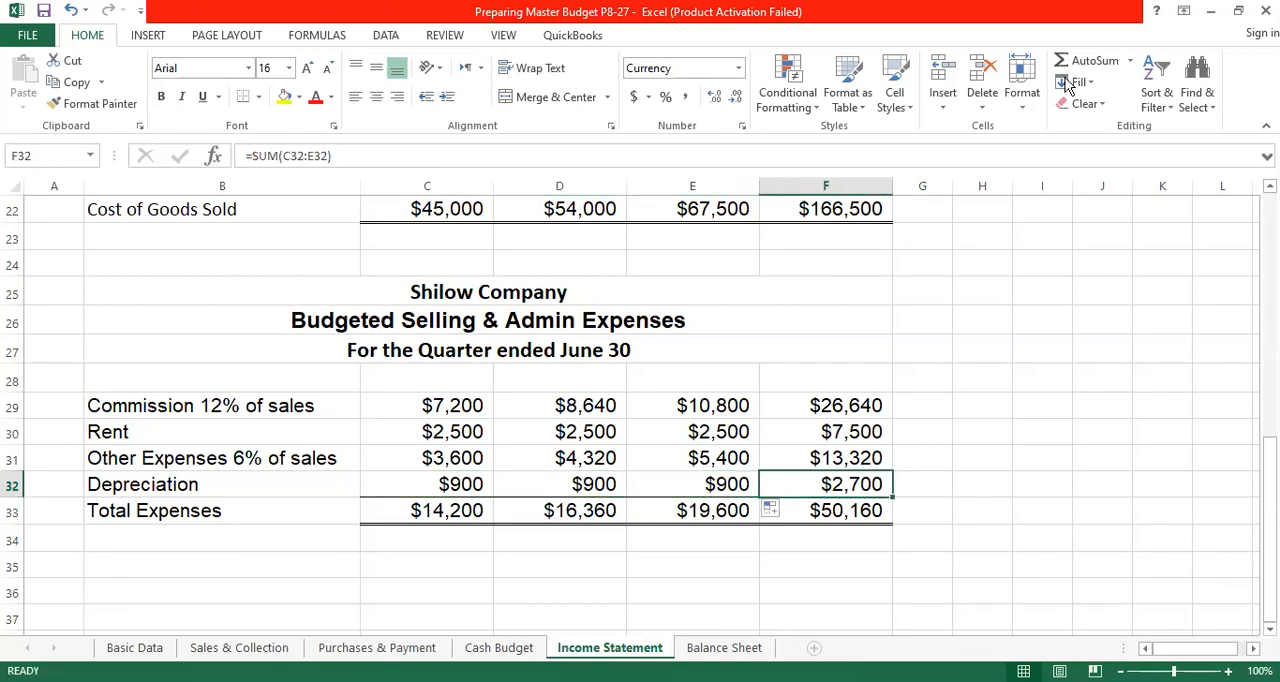
left_click(1089, 61)
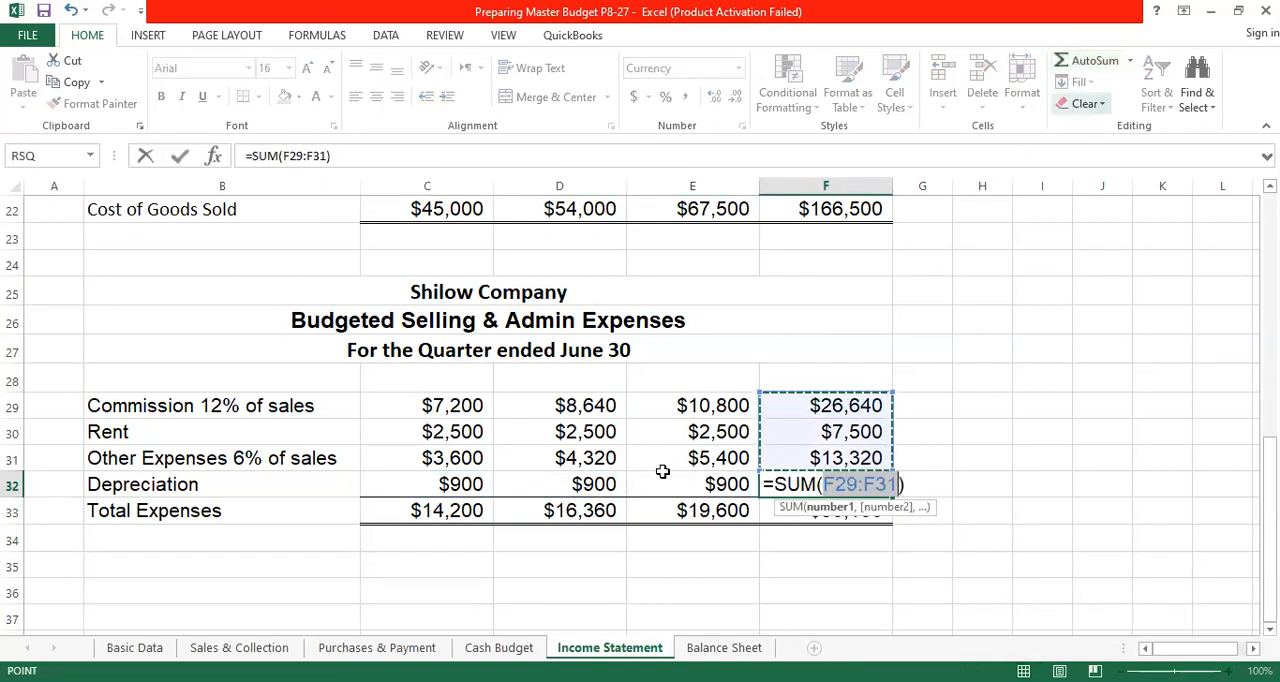
left_click_drag(489, 484, 737, 486)
key("Return")
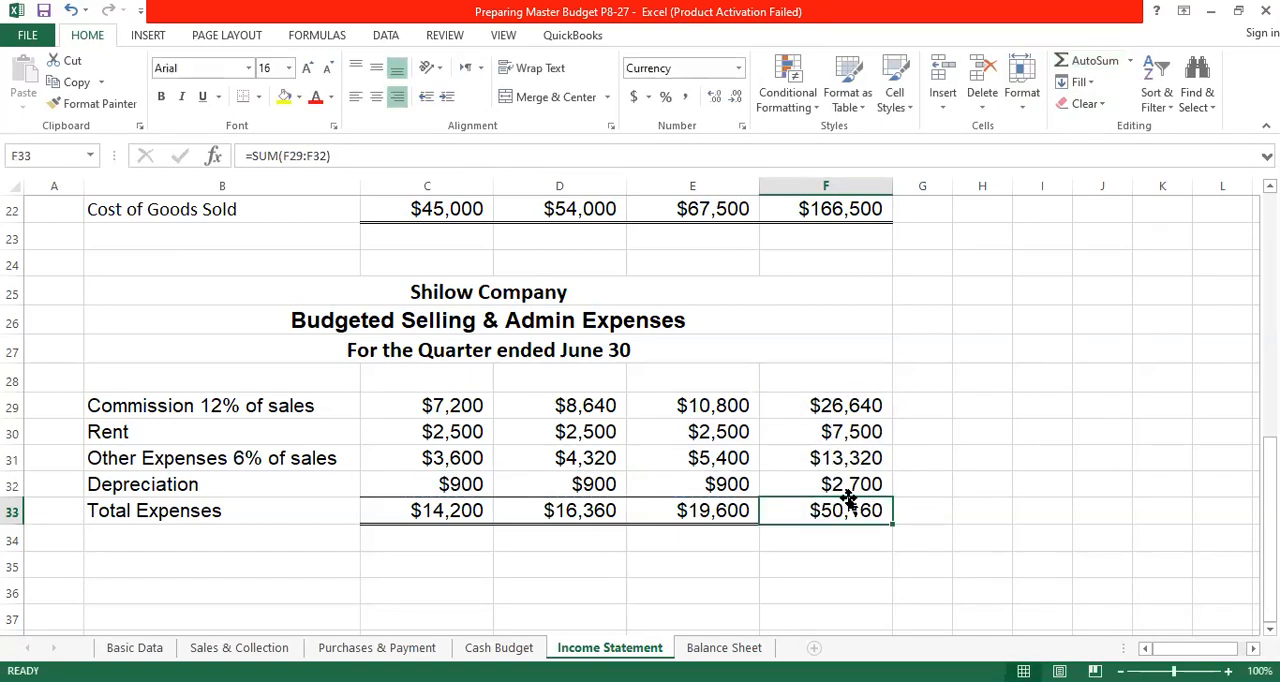
- Total April's expenses in C33 with =SUM(C29:C32), and fill the formula across May, June and the quarter
left_click(458, 512)
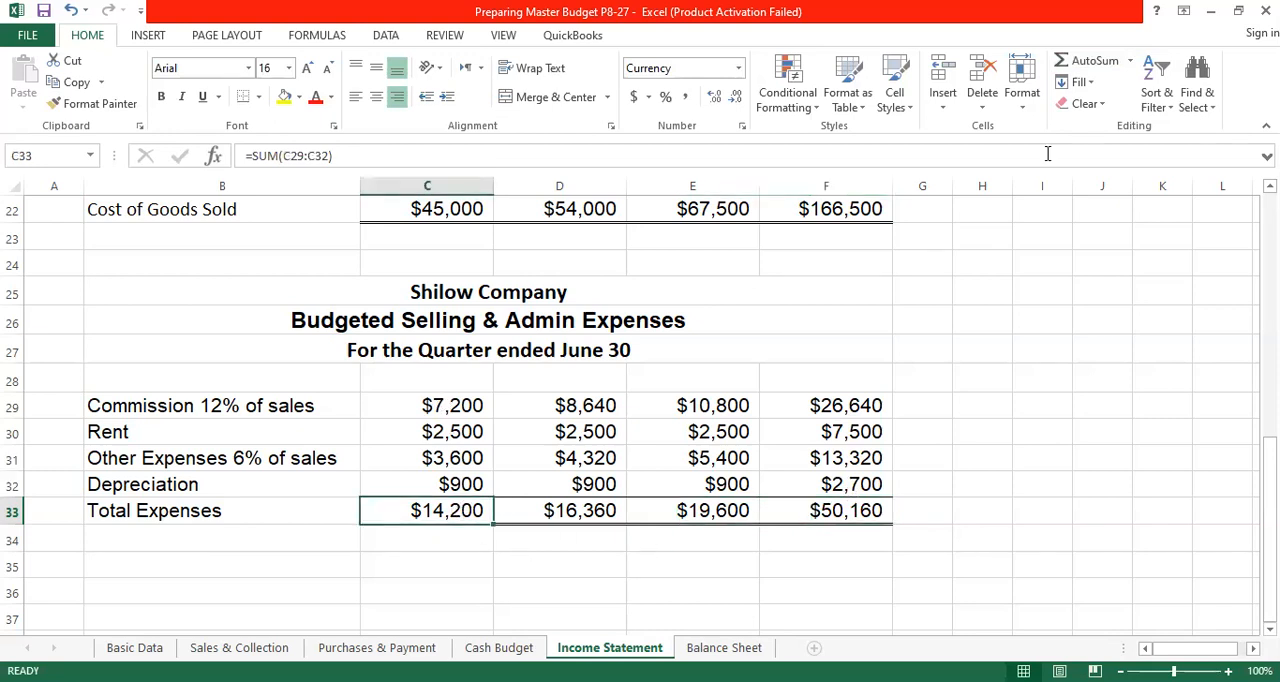
left_click(1090, 60)
key("Return")
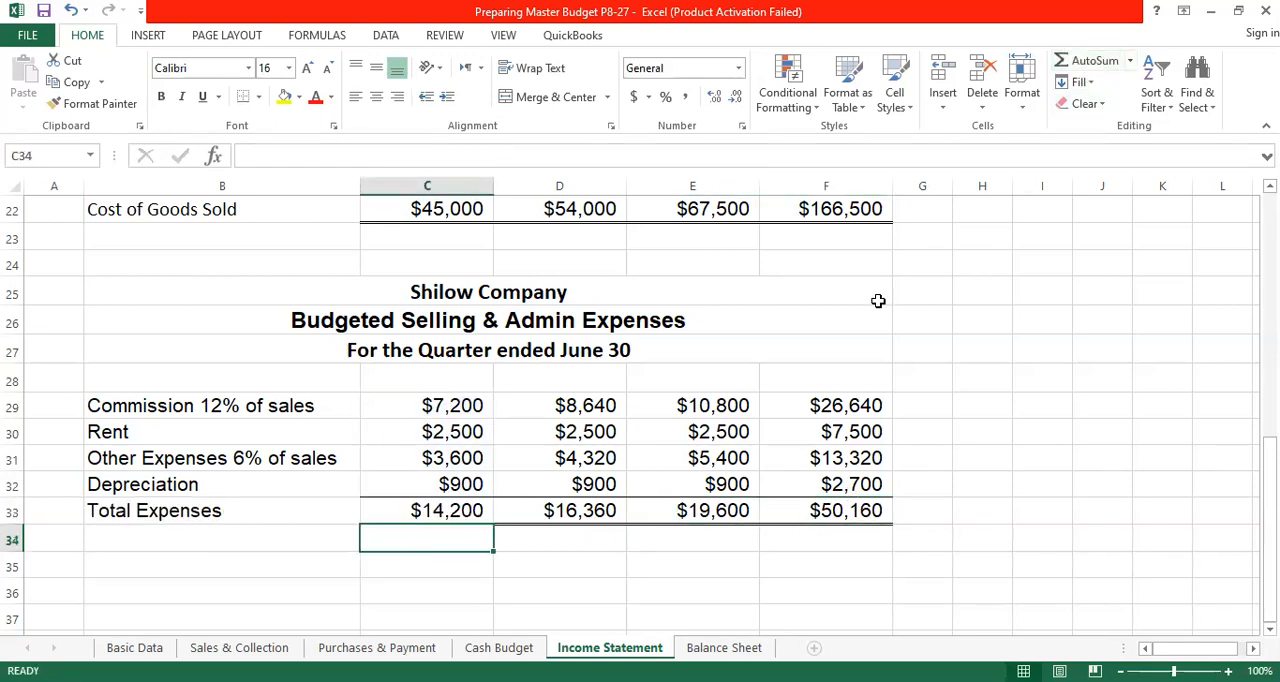
left_click(470, 510)
left_click_drag(492, 524, 850, 530)
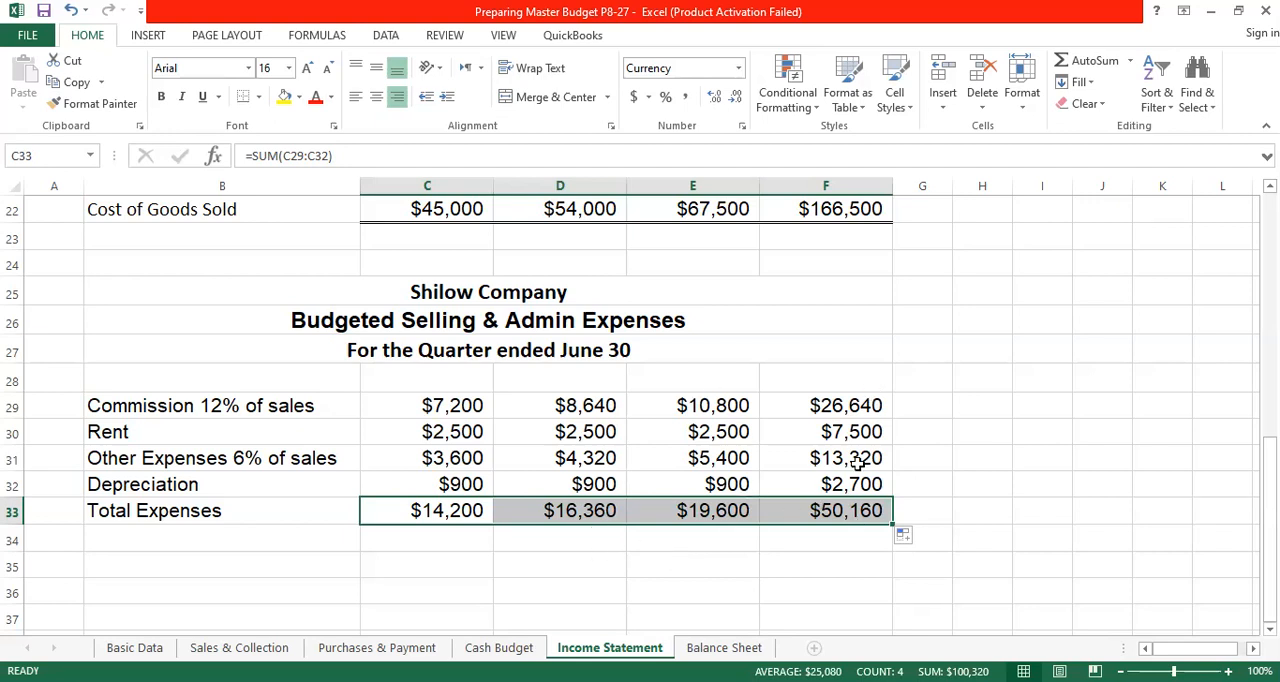
left_click(470, 510)
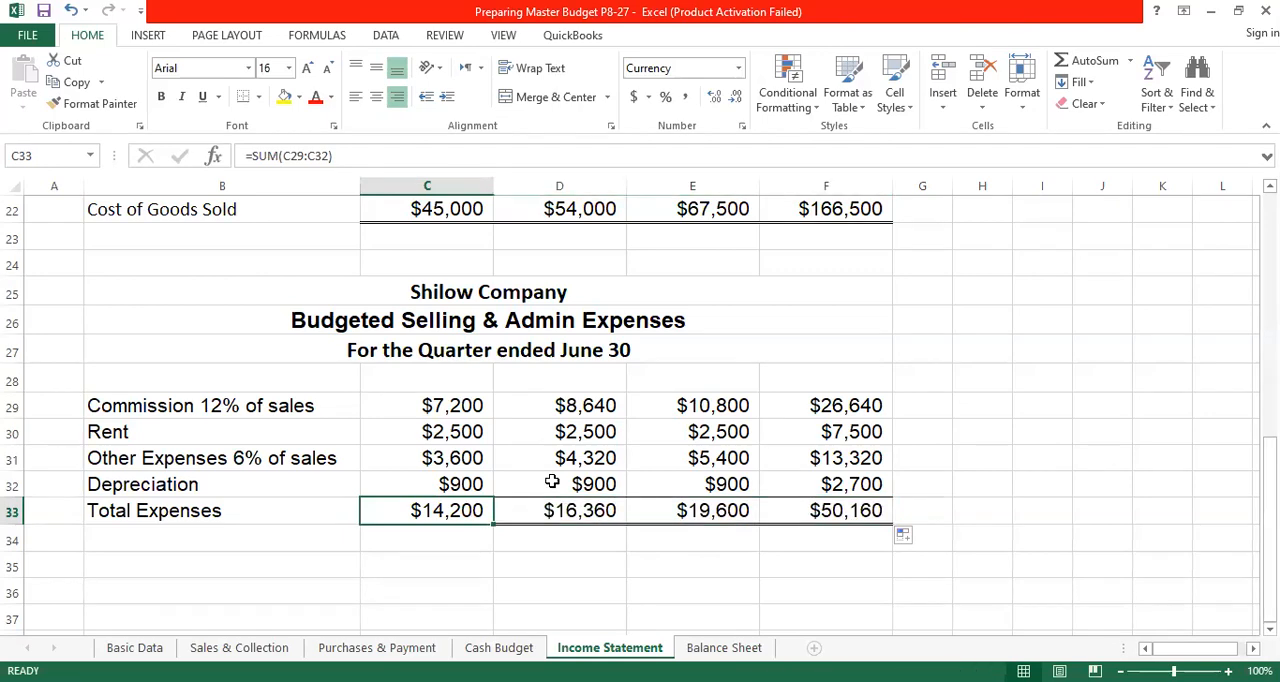
- Link April's Selling & Admin Expenses in C9 of the income statement to =C33, and fill the formula across May and June
scroll(550, 480, "up", 6)
scroll(552, 480, "up", 1)
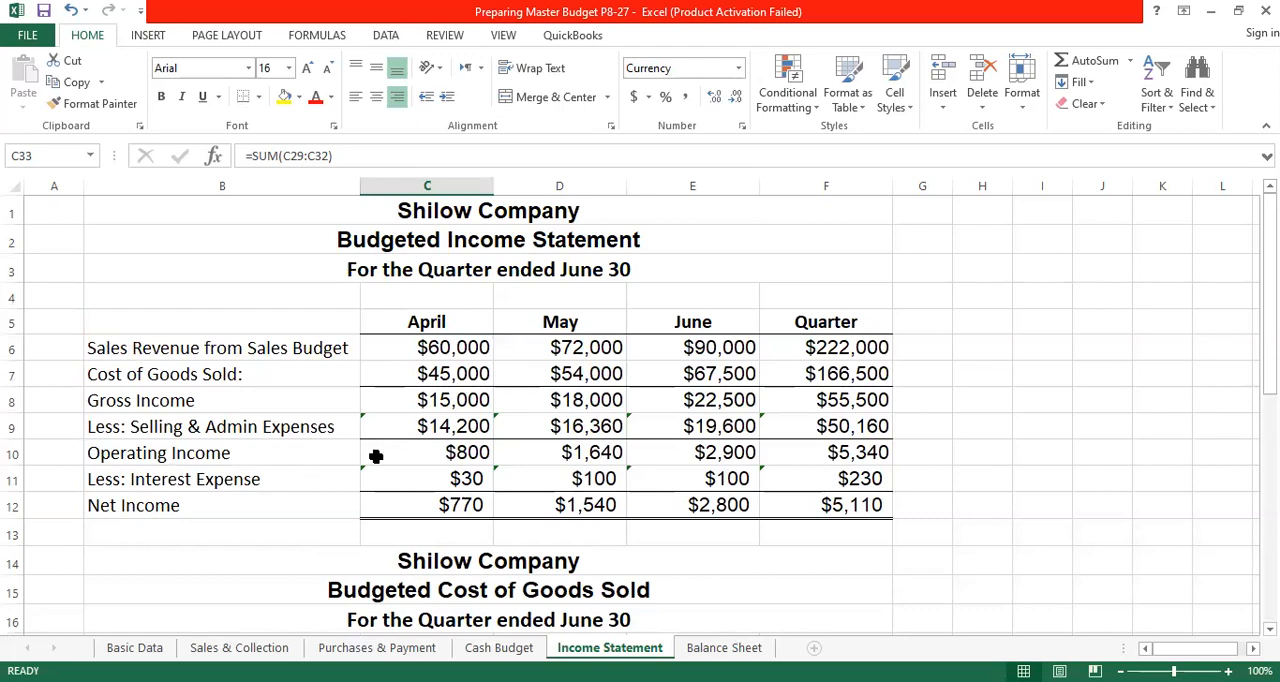
left_click(476, 426)
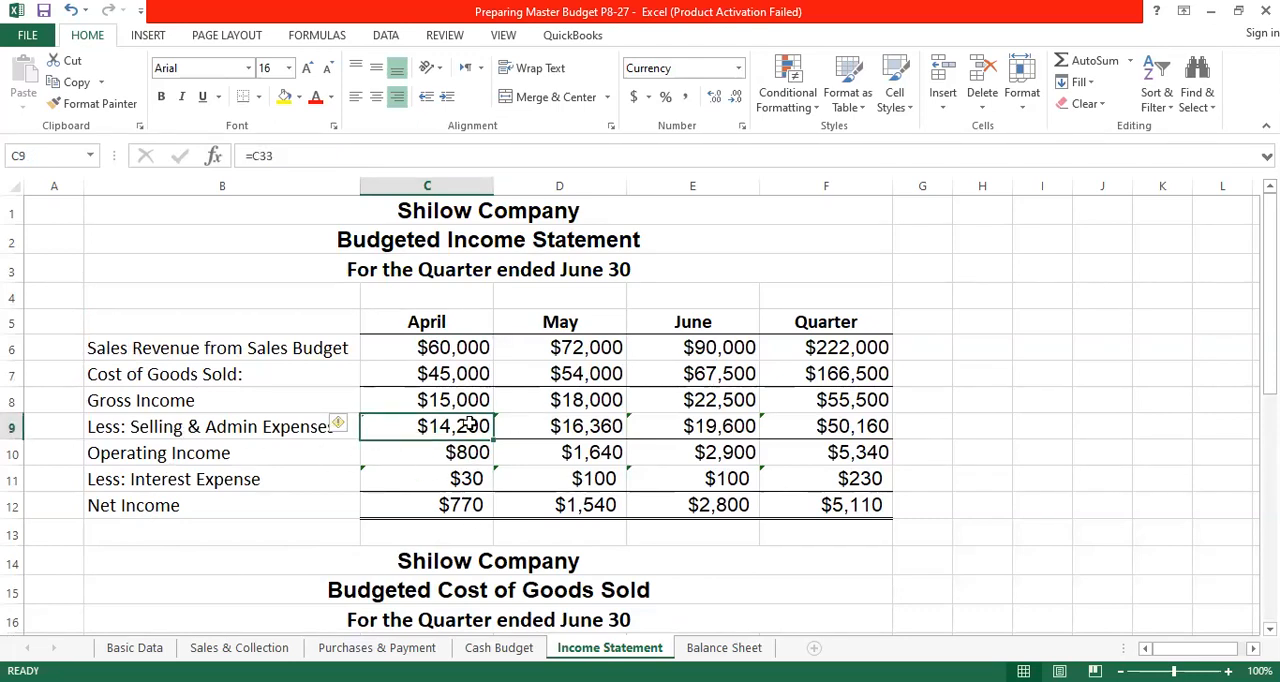
type("=")
scroll(516, 428, "down", 2)
scroll(516, 428, "down", 4)
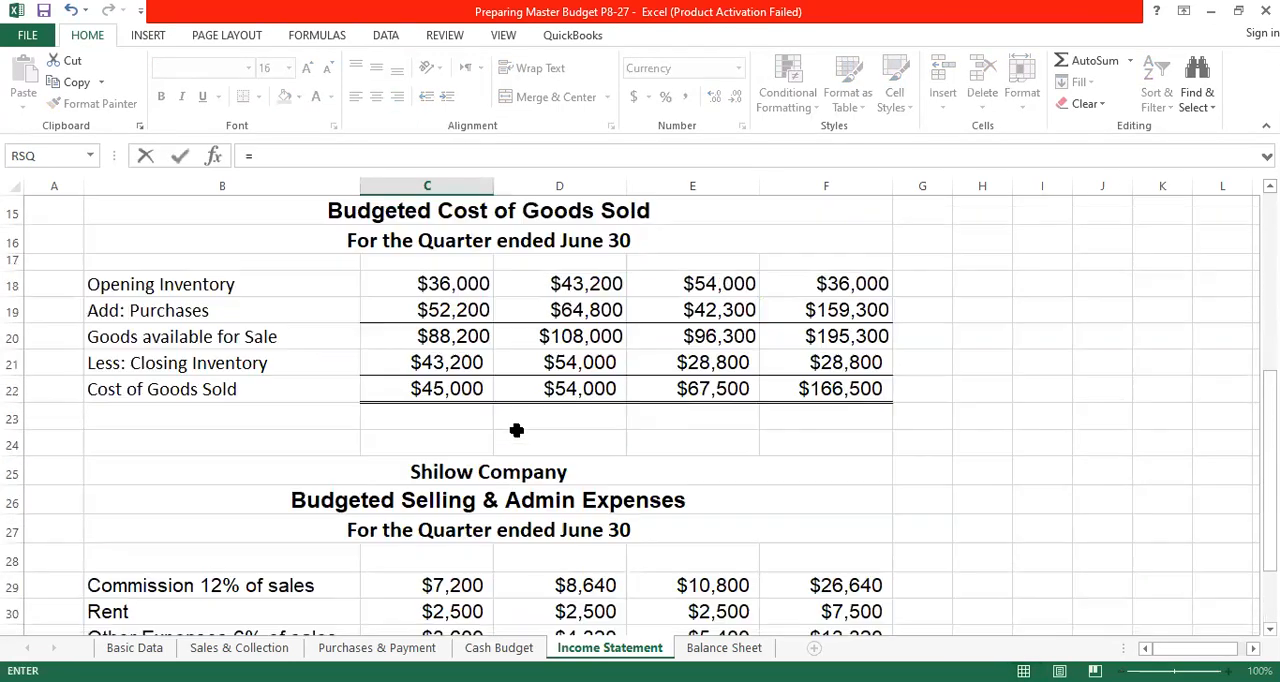
left_click(460, 585)
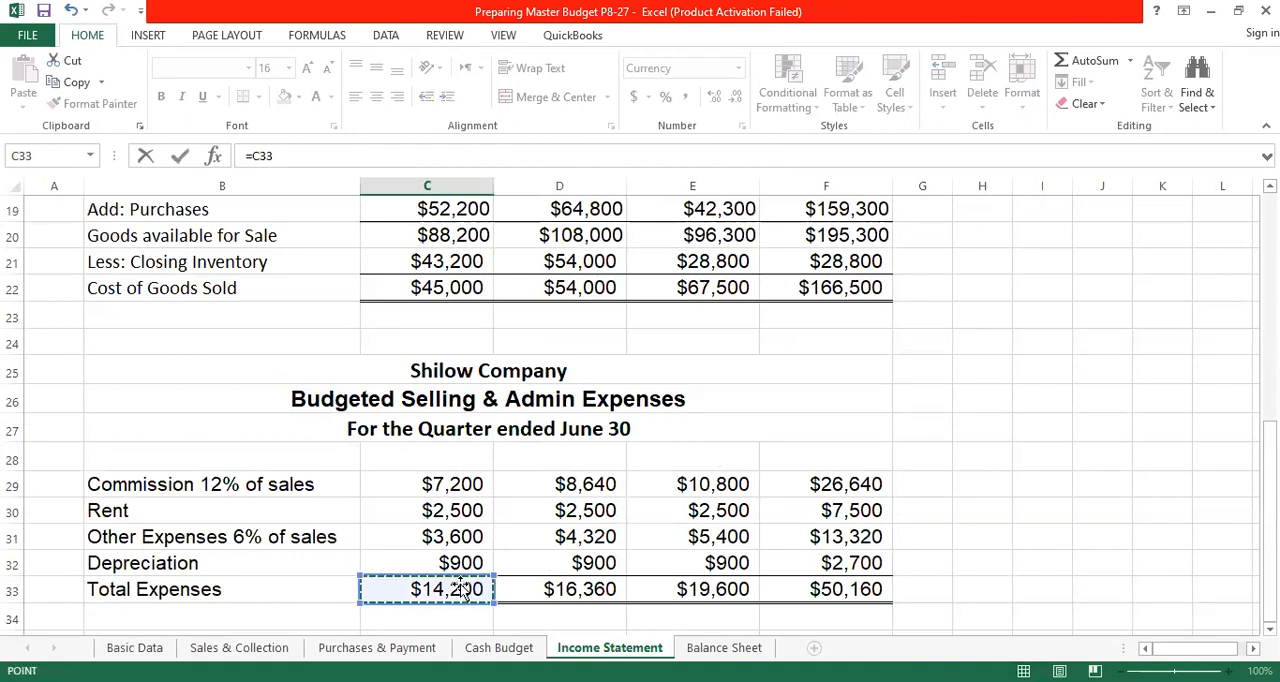
key("Return")
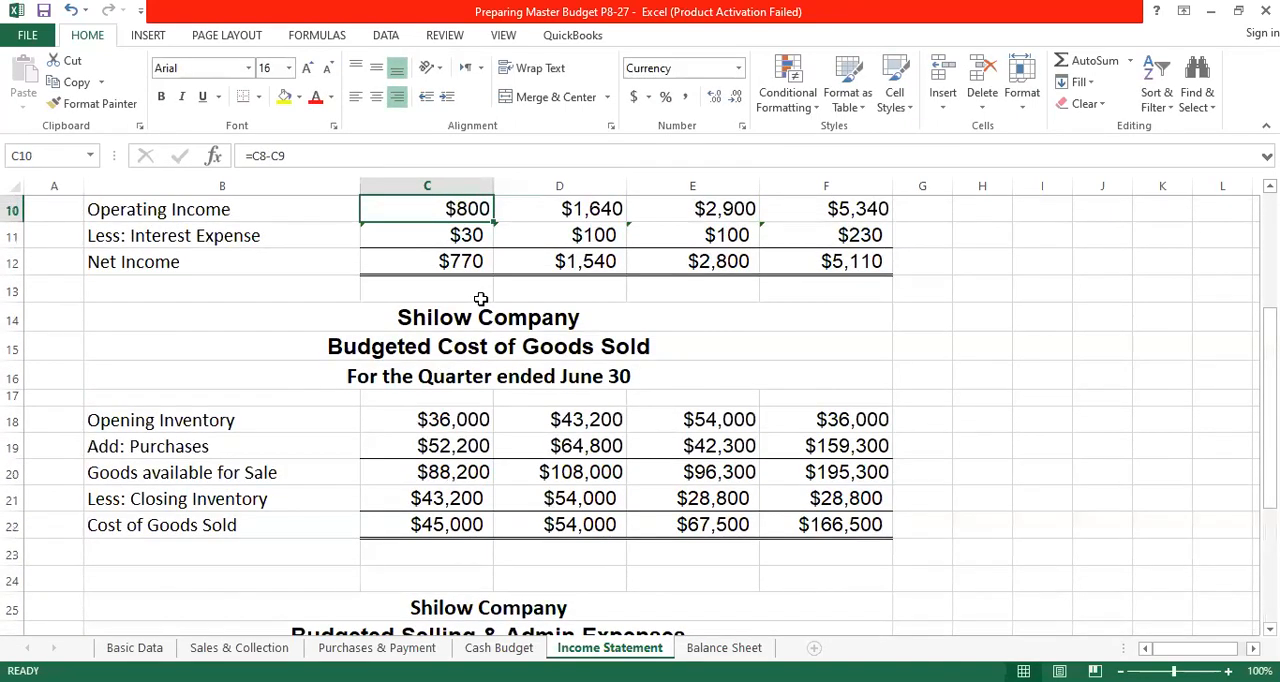
scroll(521, 367, "up", 1)
left_click(462, 286)
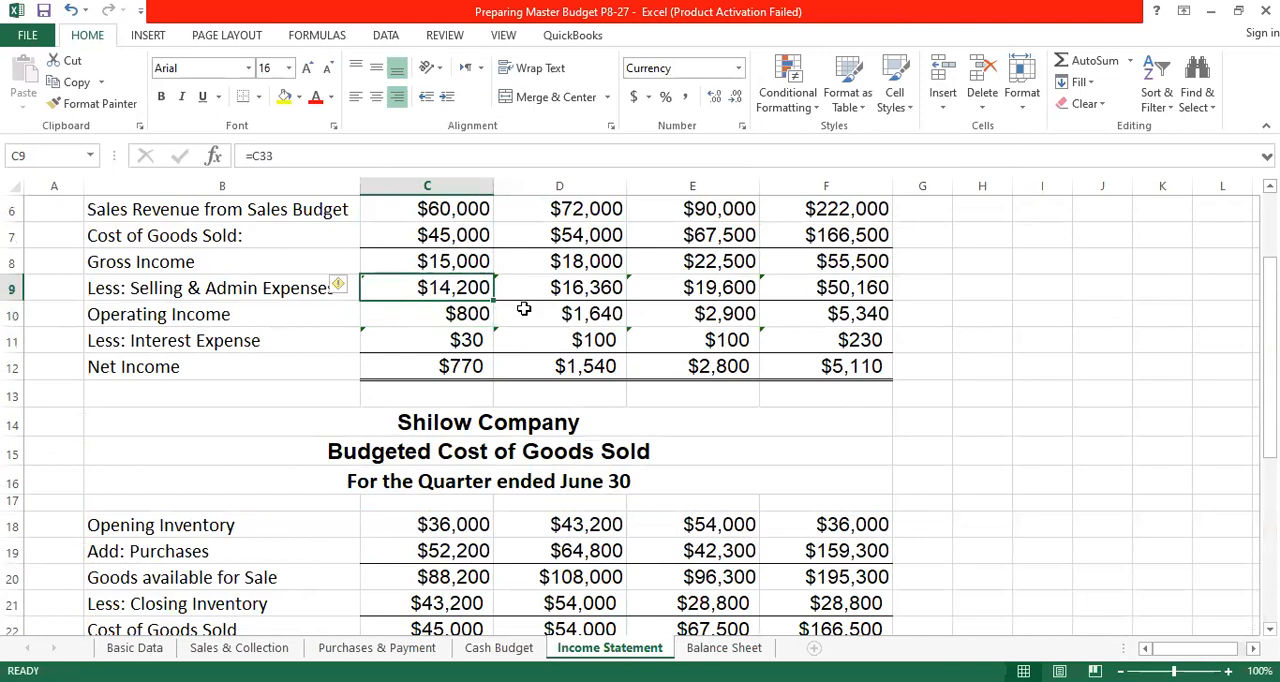
left_click_drag(494, 299, 748, 312)
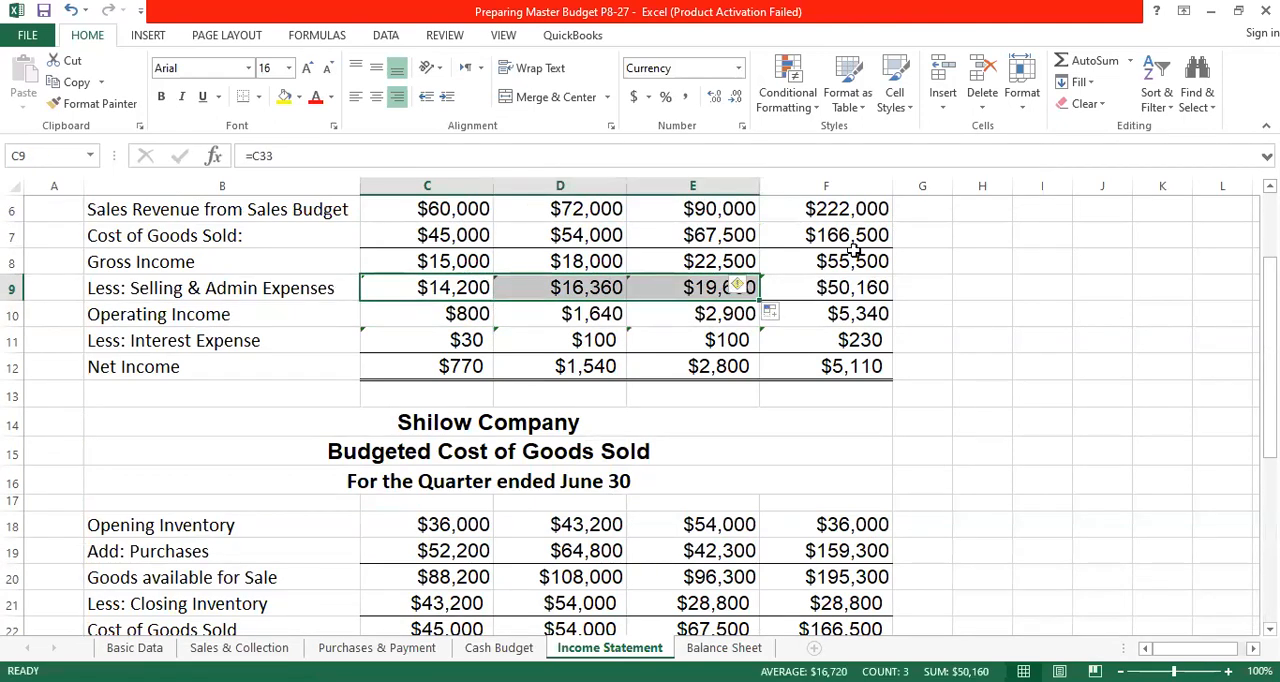
- Total the quarter's Selling & Admin Expenses in F9 by summing C9:E9
left_click(820, 288)
left_click(1080, 64)
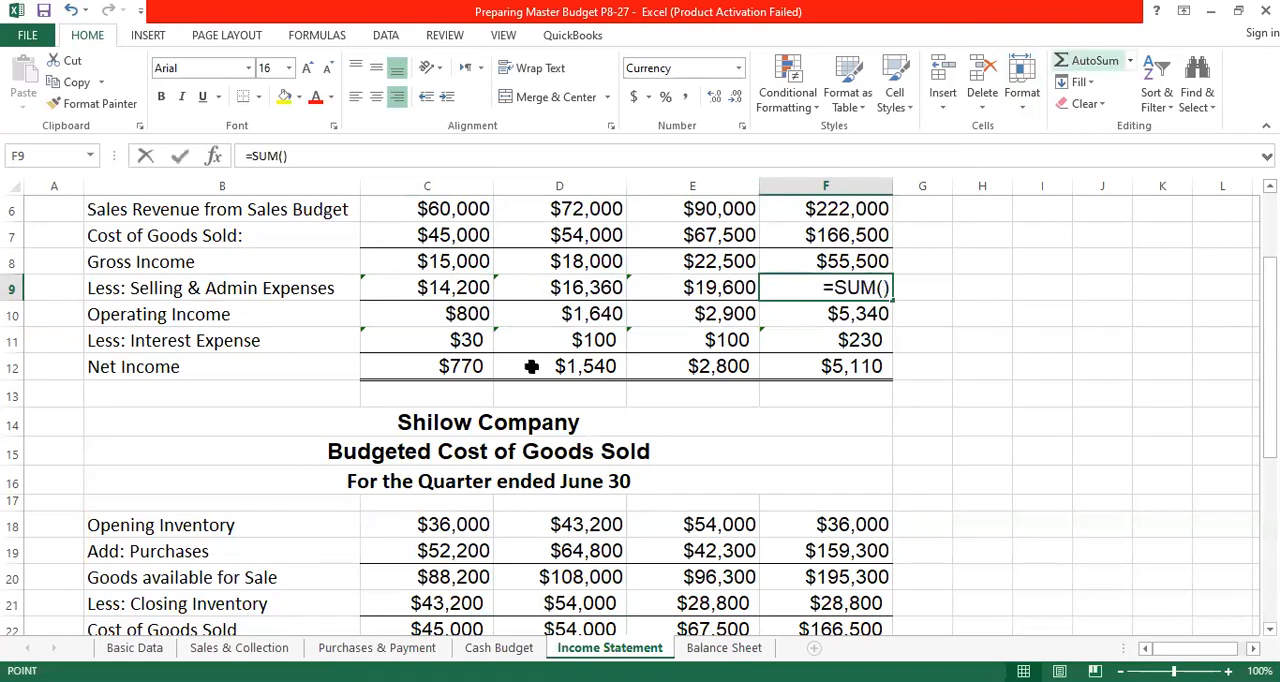
left_click(450, 288)
left_click_drag(702, 300, 652, 301)
left_click_drag(461, 288, 721, 297)
key("Return")
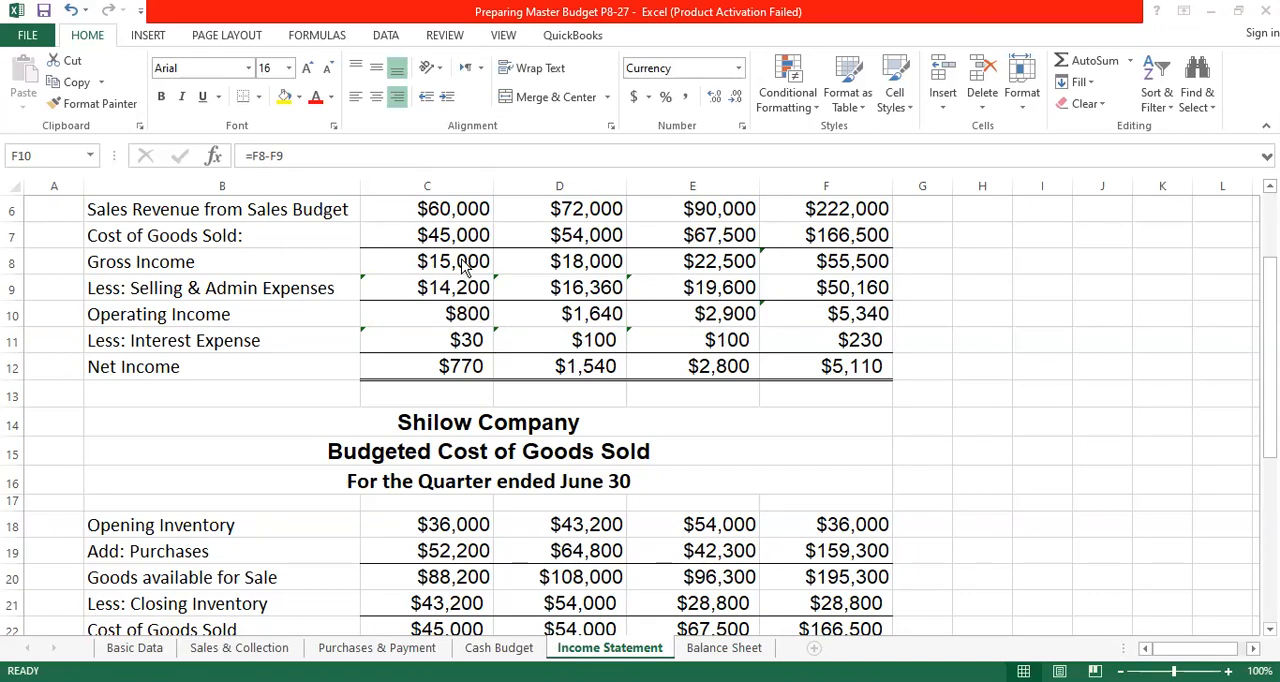
- Calculate April's Operating Income in C10 as gross income less selling and admin expenses with the formula =C8-C9
left_click(466, 316)
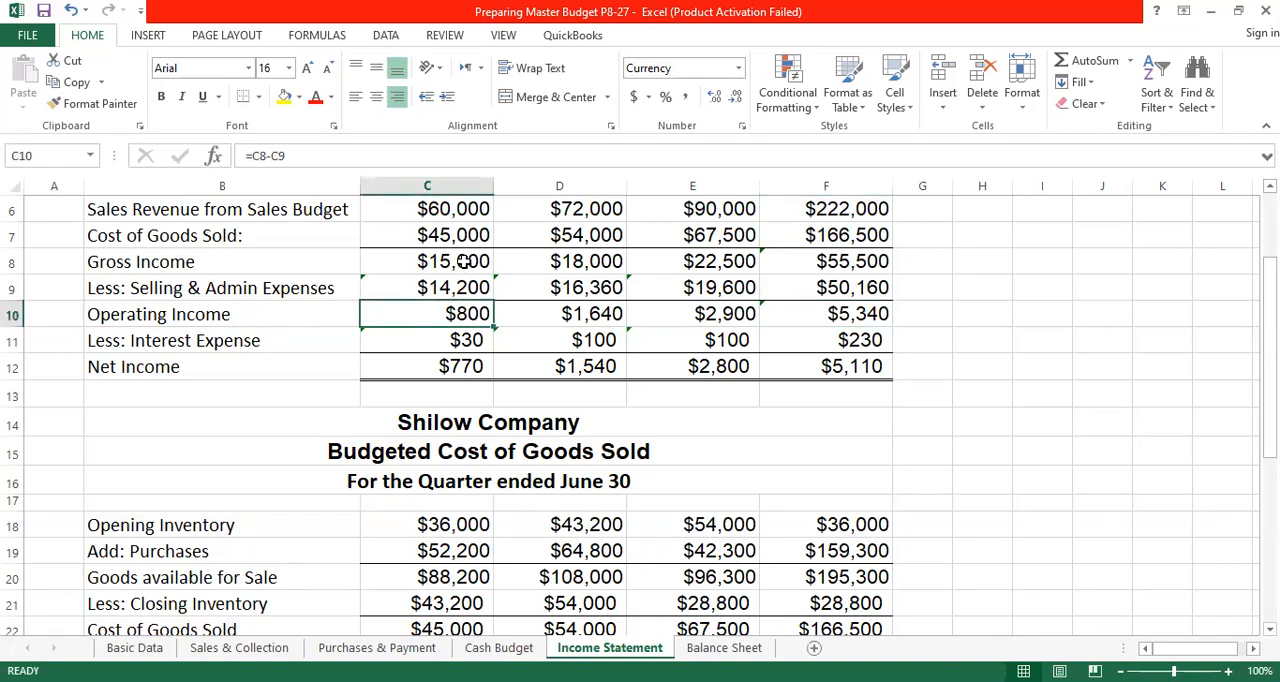
left_click(464, 261)
left_click(463, 289)
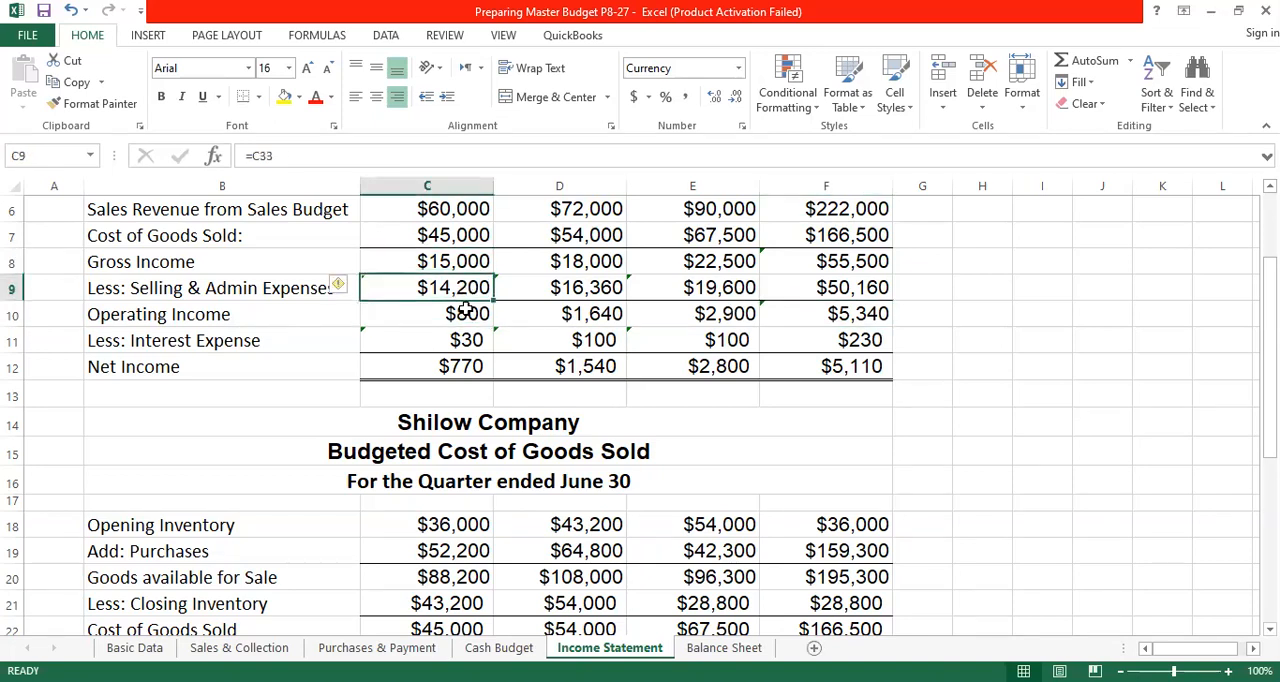
left_click(463, 315)
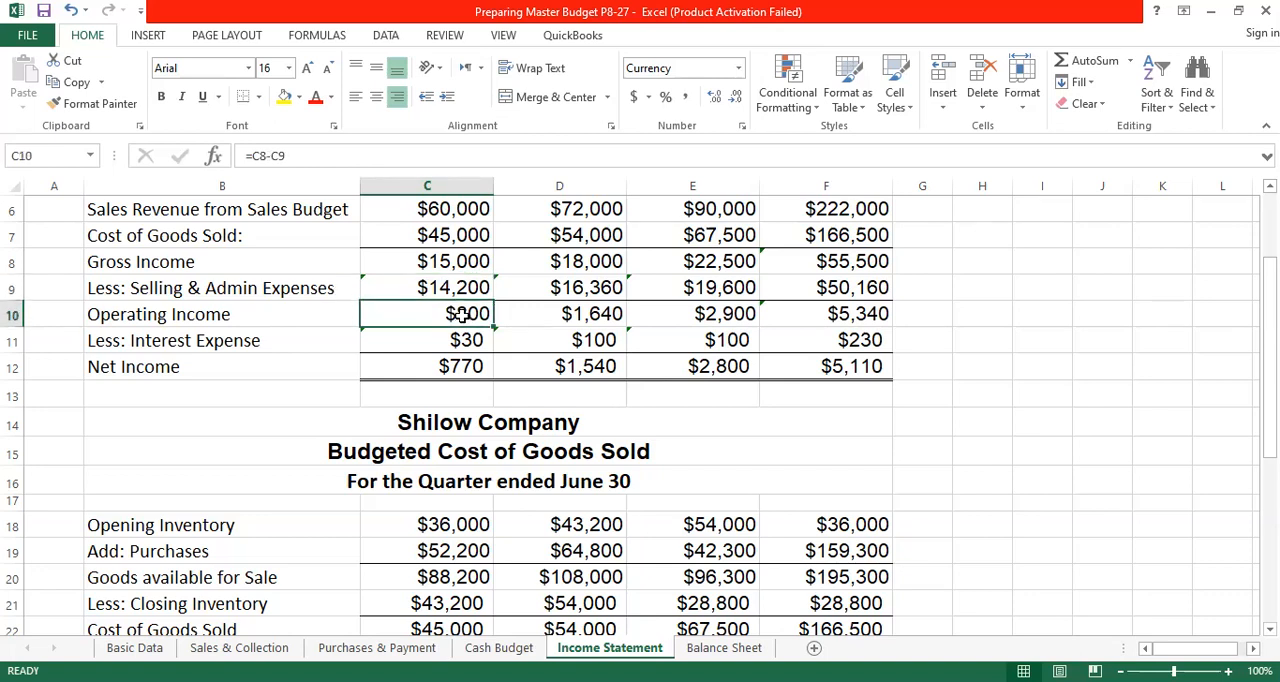
type("=")
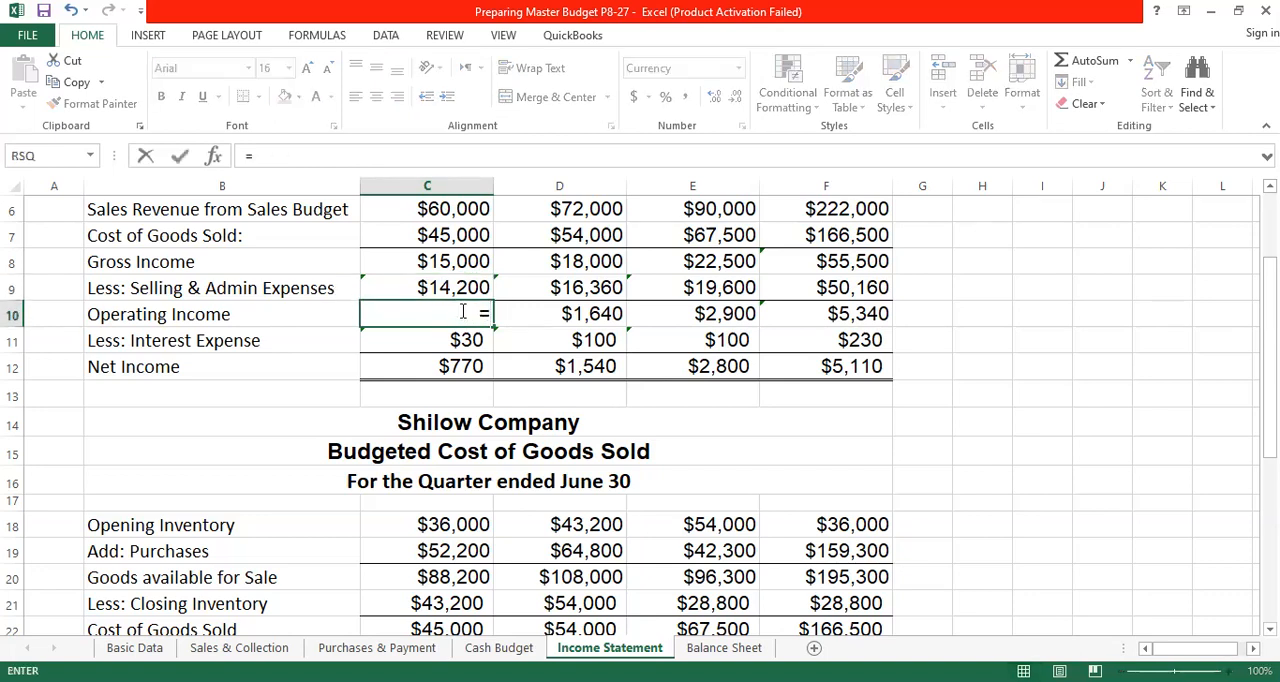
left_click(472, 262)
type("-")
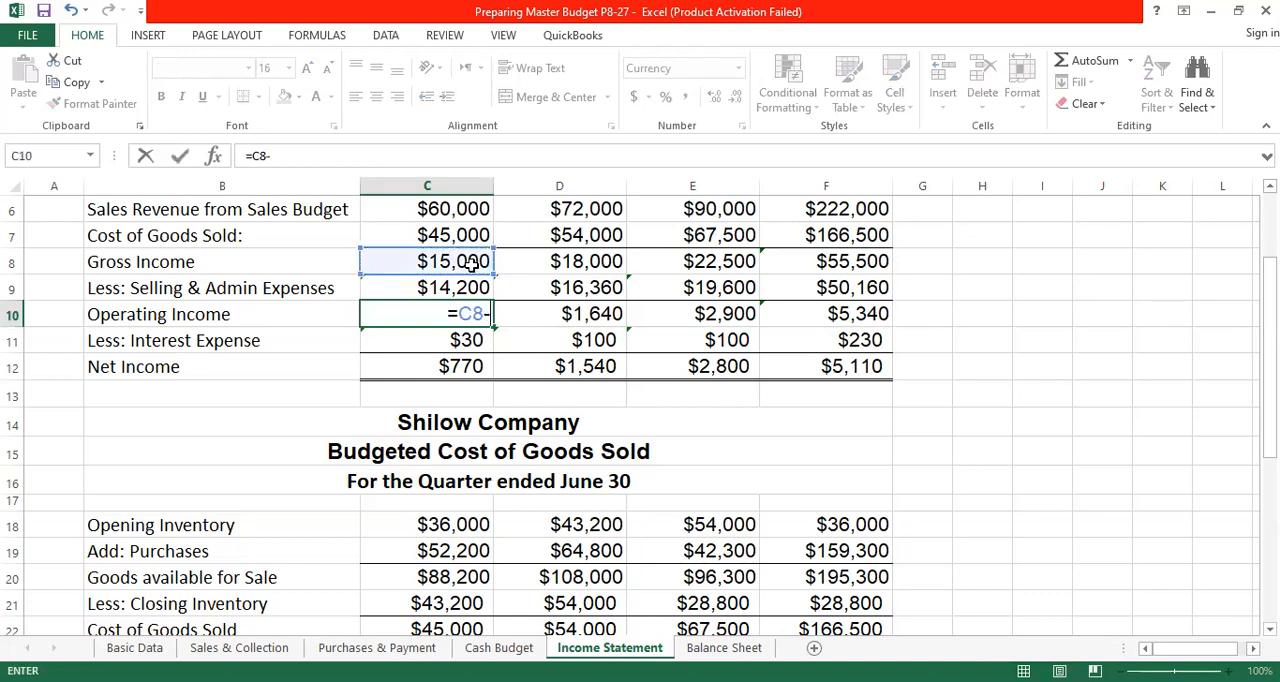
left_click(436, 288)
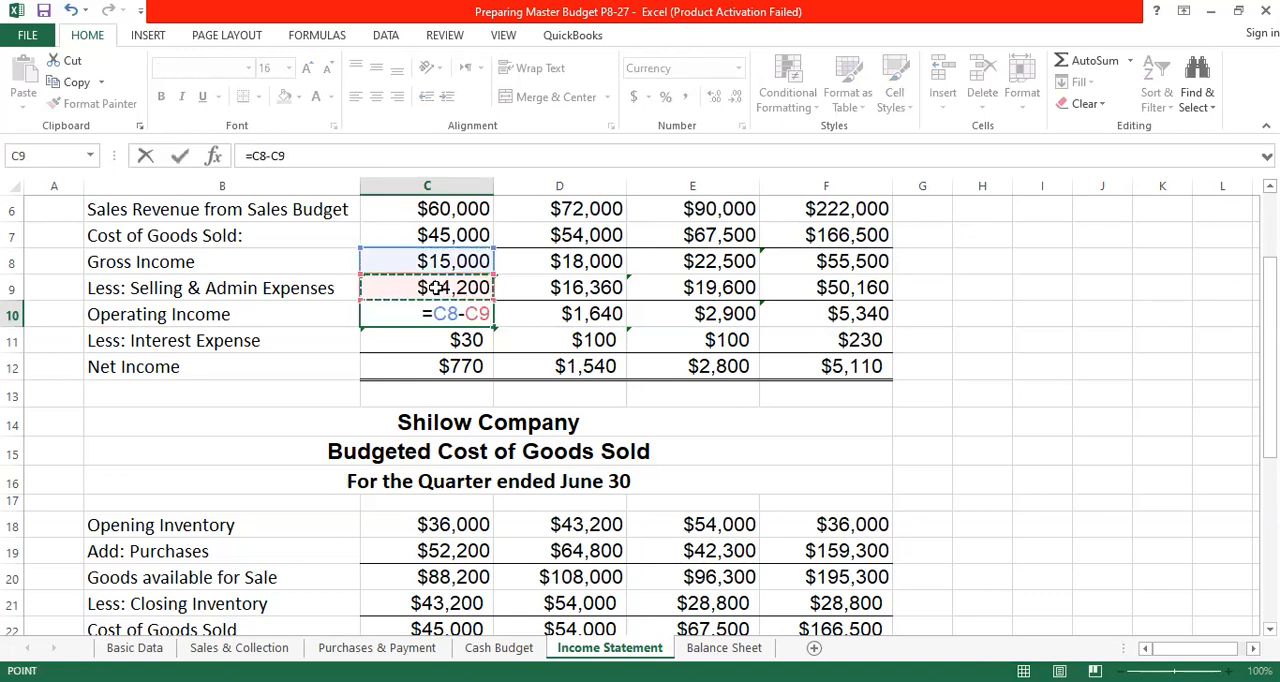
key("Return")
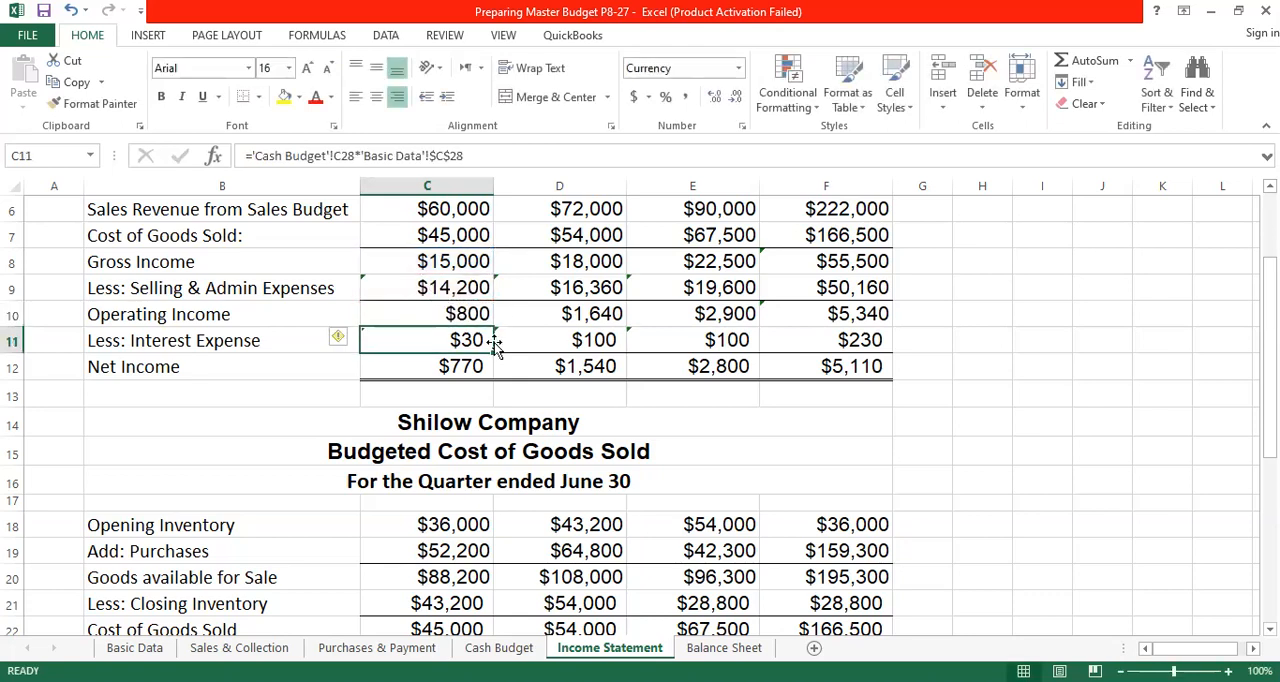
- Fill April's Operating Income formula in C10 across May, June and the quarter
left_click(478, 316)
left_click_drag(492, 326, 862, 305)
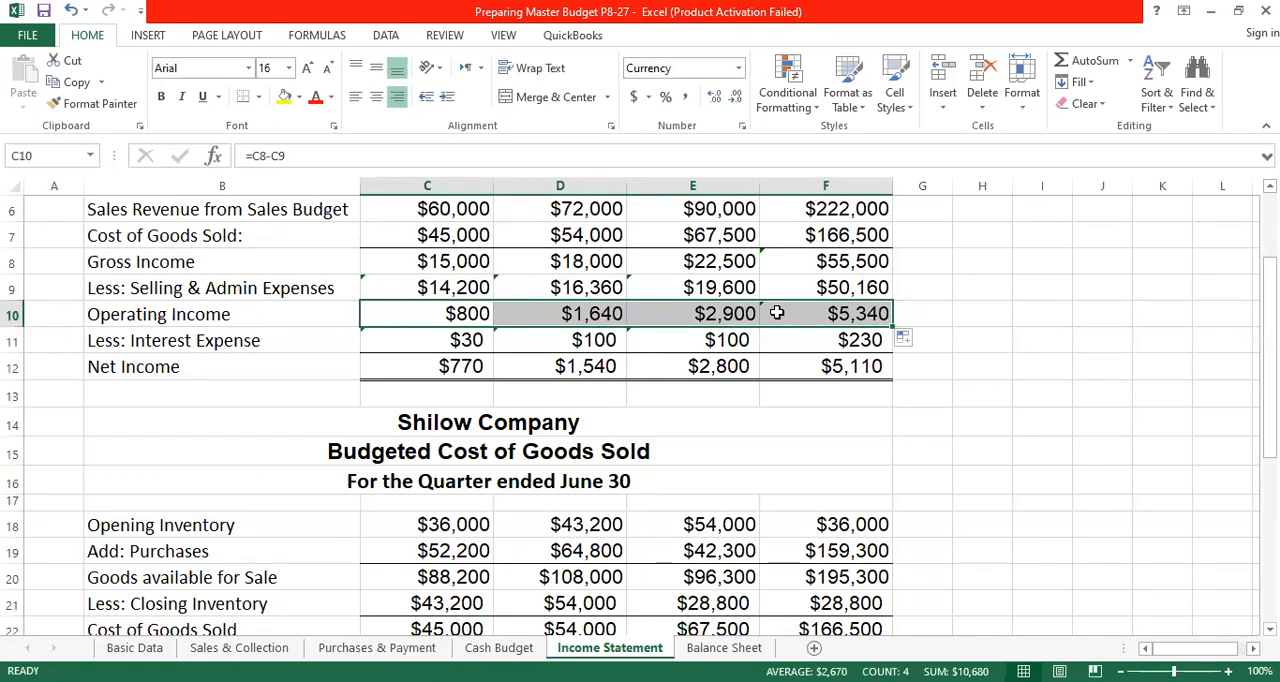
scroll(862, 314, "up", 2)
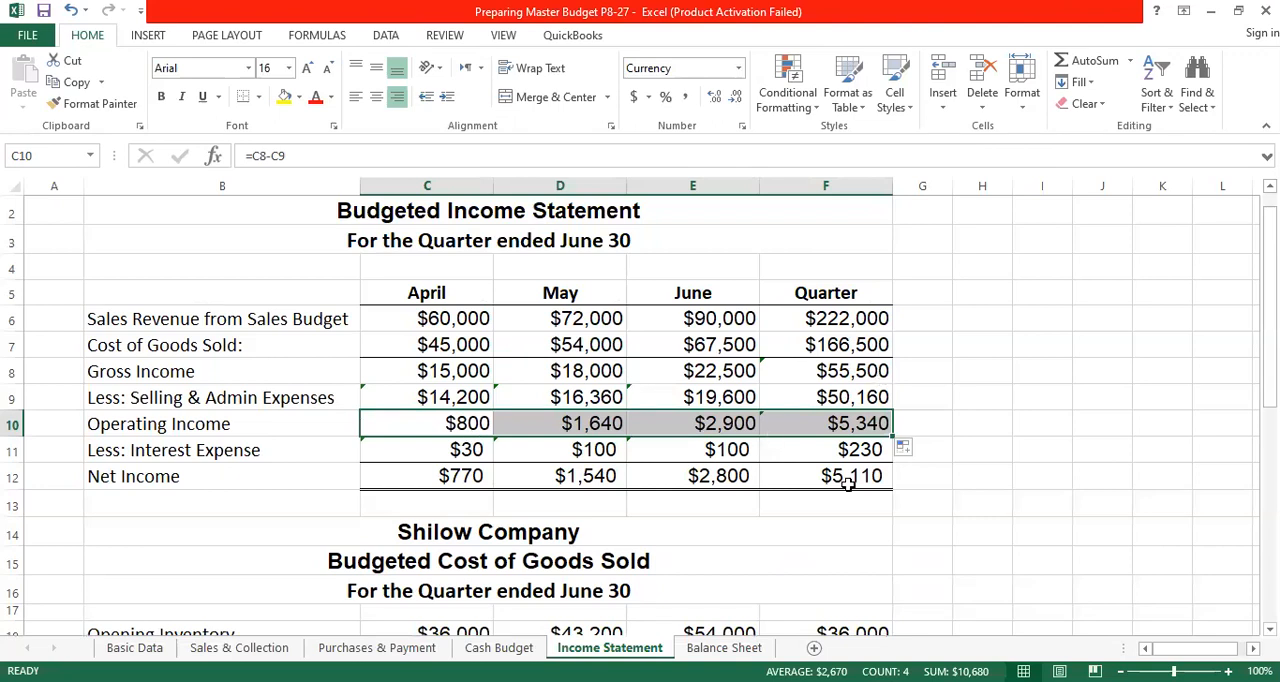
scroll(652, 391, "down", 1)
scroll(652, 391, "down", 1)
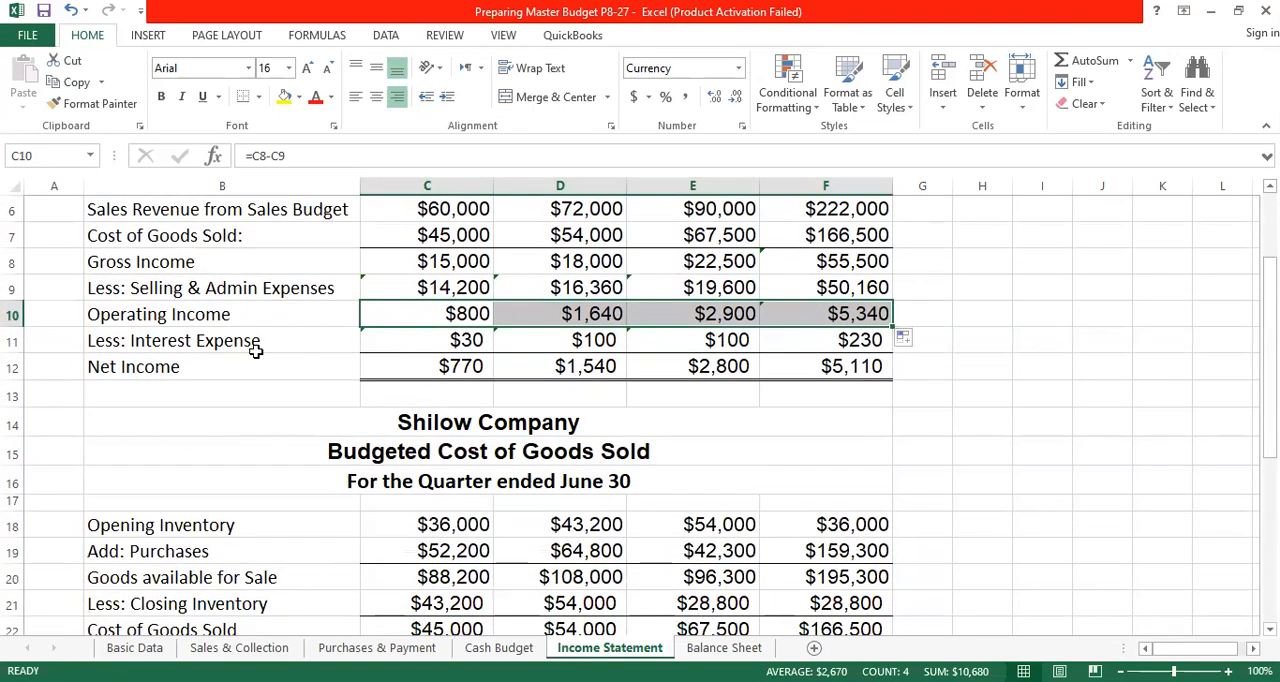
- Calculate April's Interest Expense in C11 by multiplying the Cash Budget's Total Loan Payable in C28 by the Basic Data interest rate in C28
left_click(450, 340)
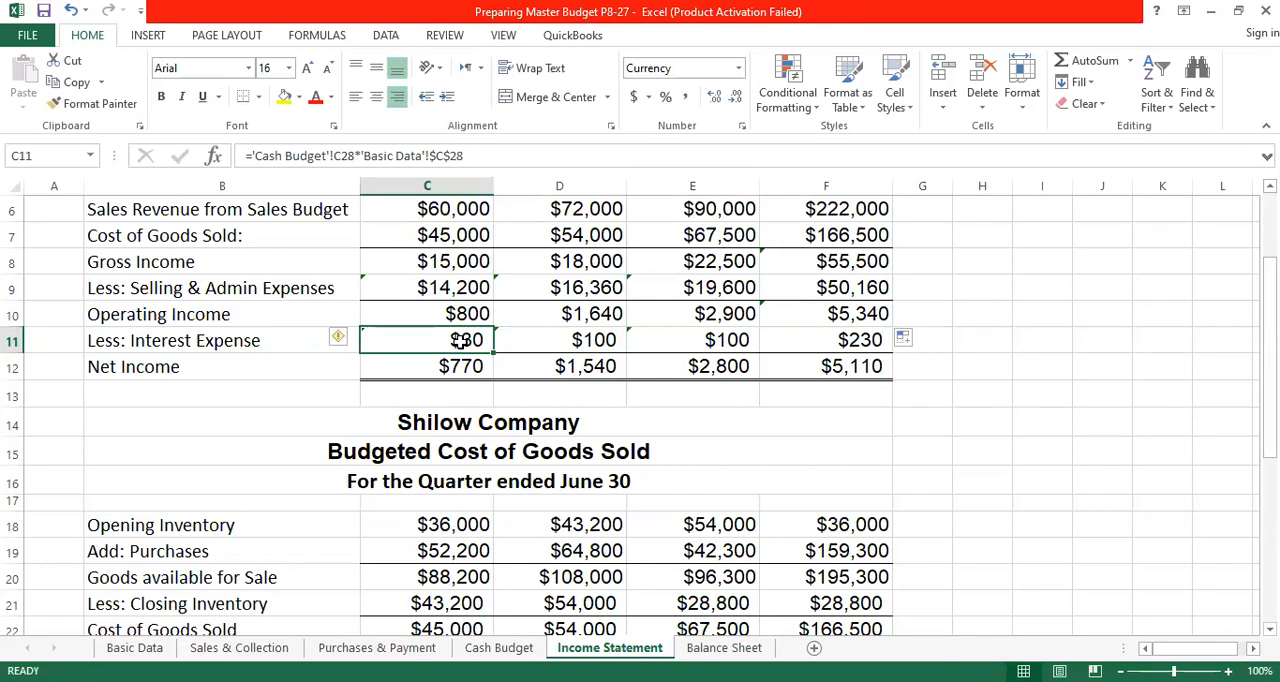
left_click(499, 648)
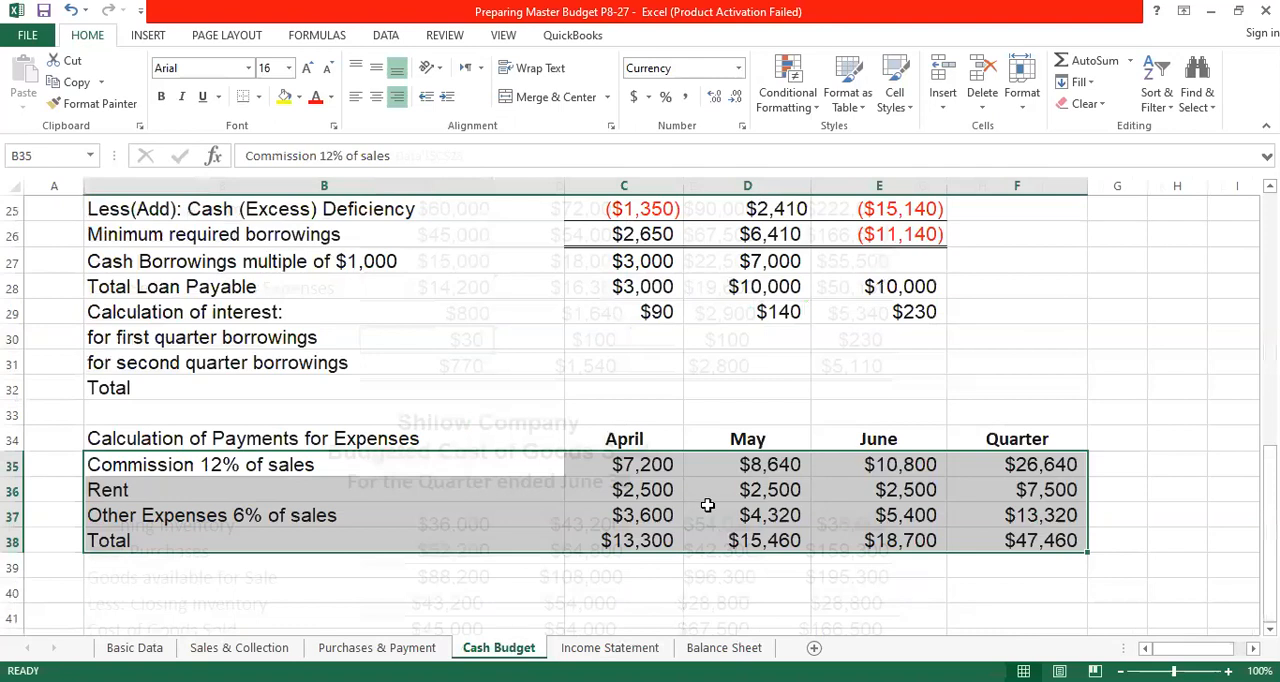
scroll(705, 500, "up", 2)
left_click(1048, 492)
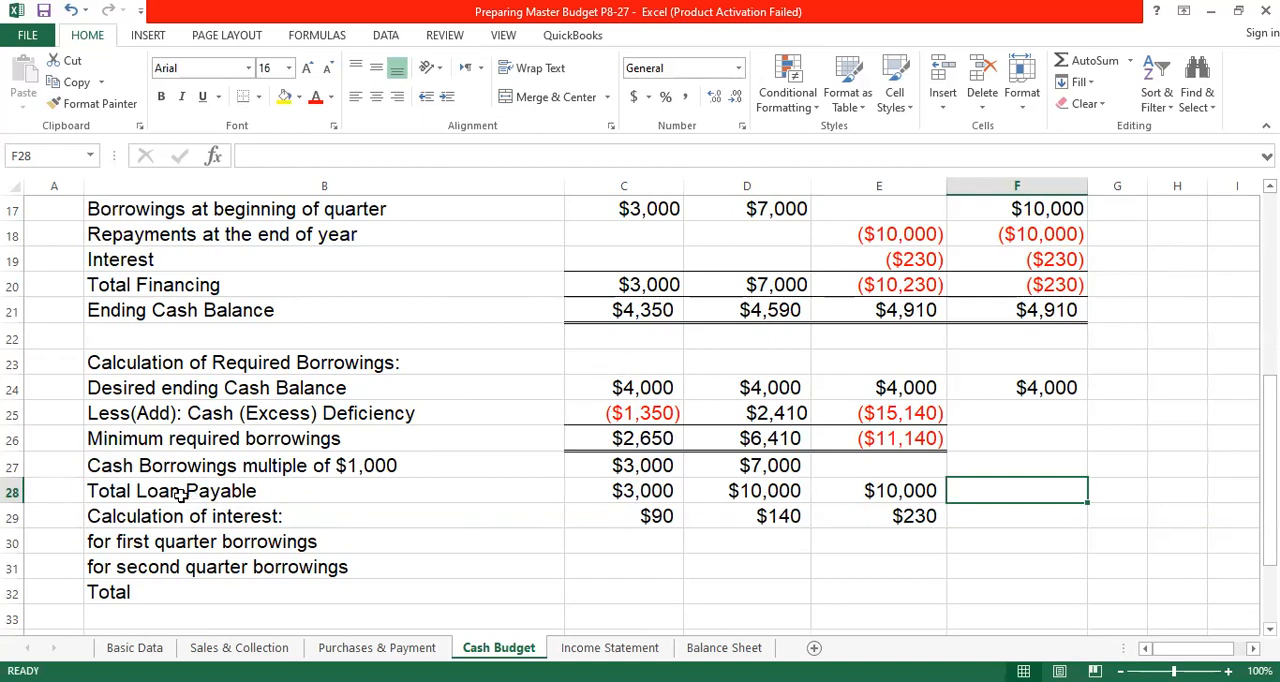
left_click(642, 492)
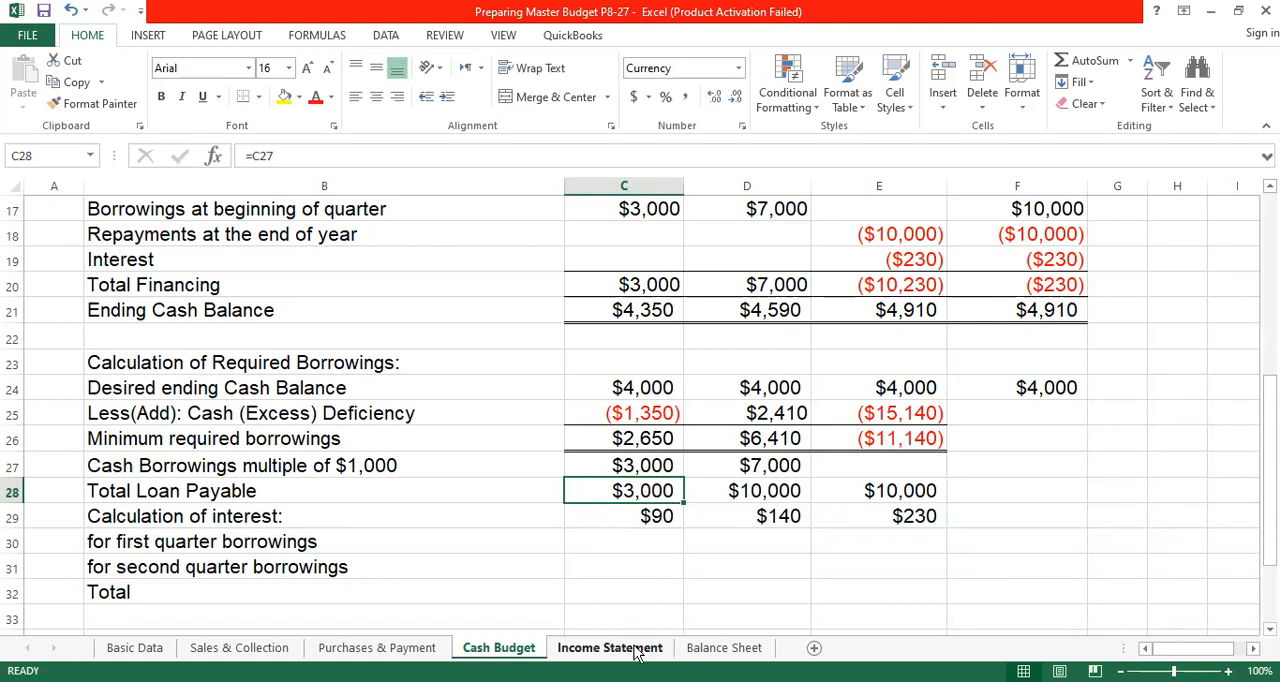
key("ctrl+Page_Down")
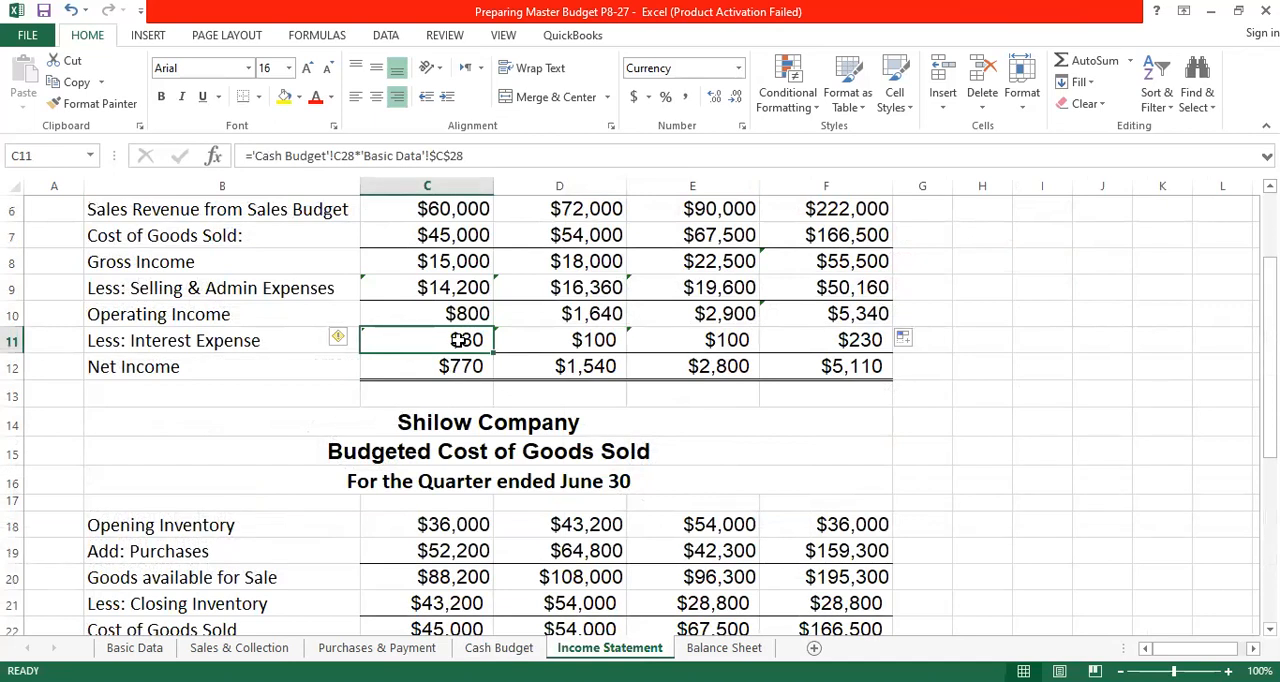
type("=")
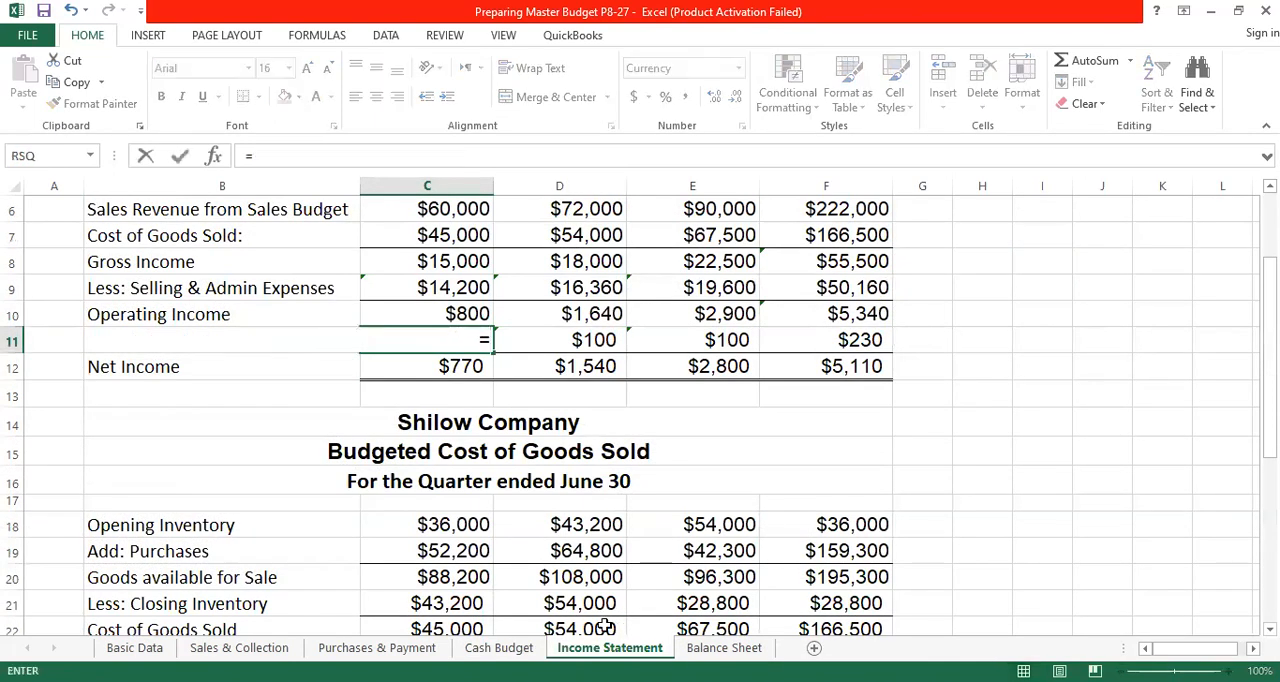
left_click(519, 649)
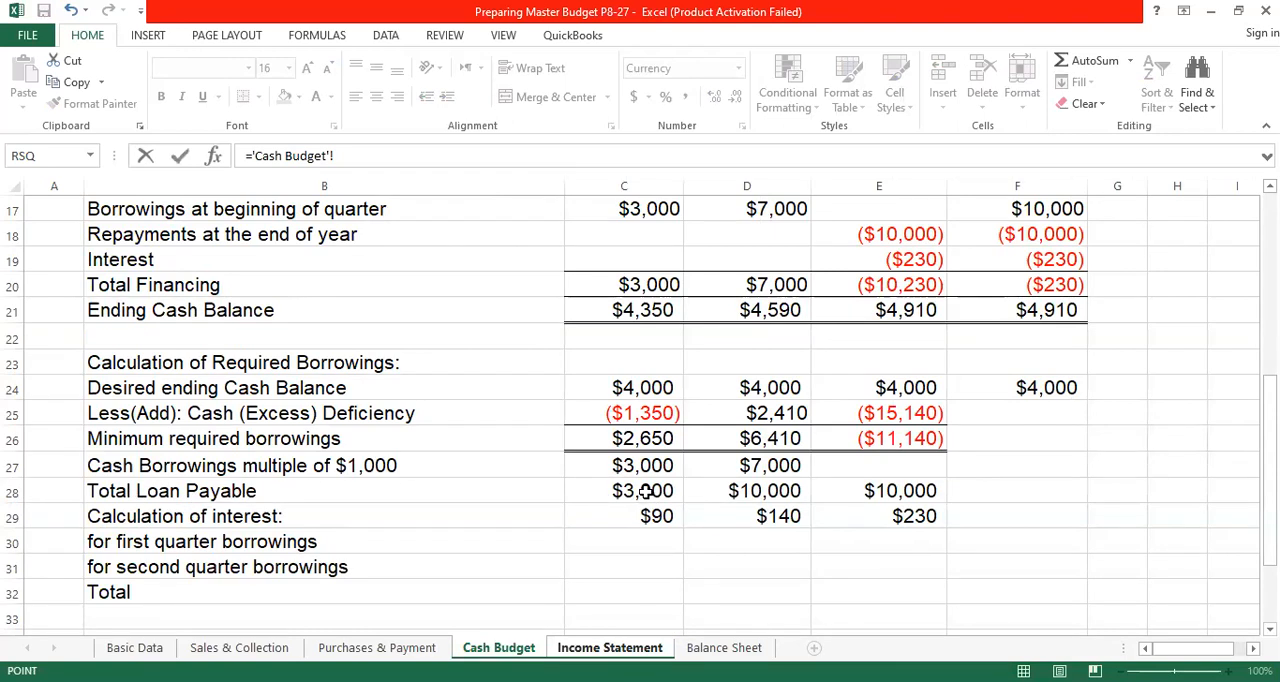
left_click(646, 491)
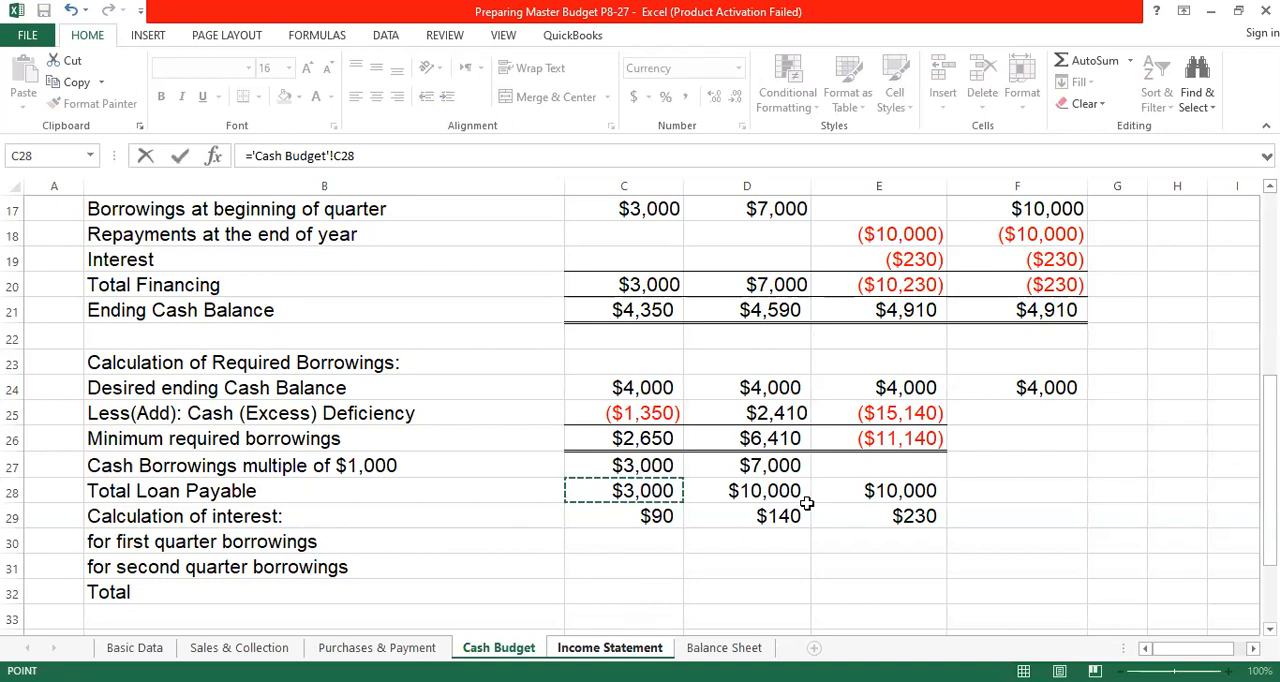
type("\"")
left_click(134, 648)
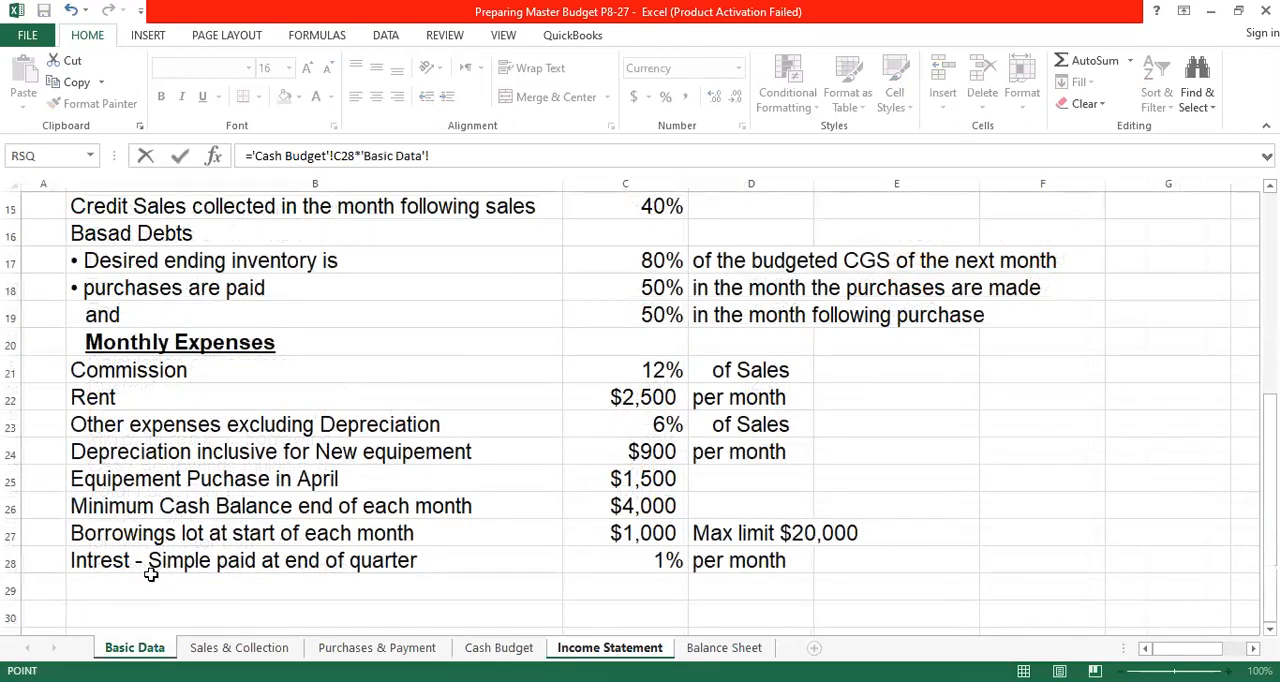
left_click(667, 562)
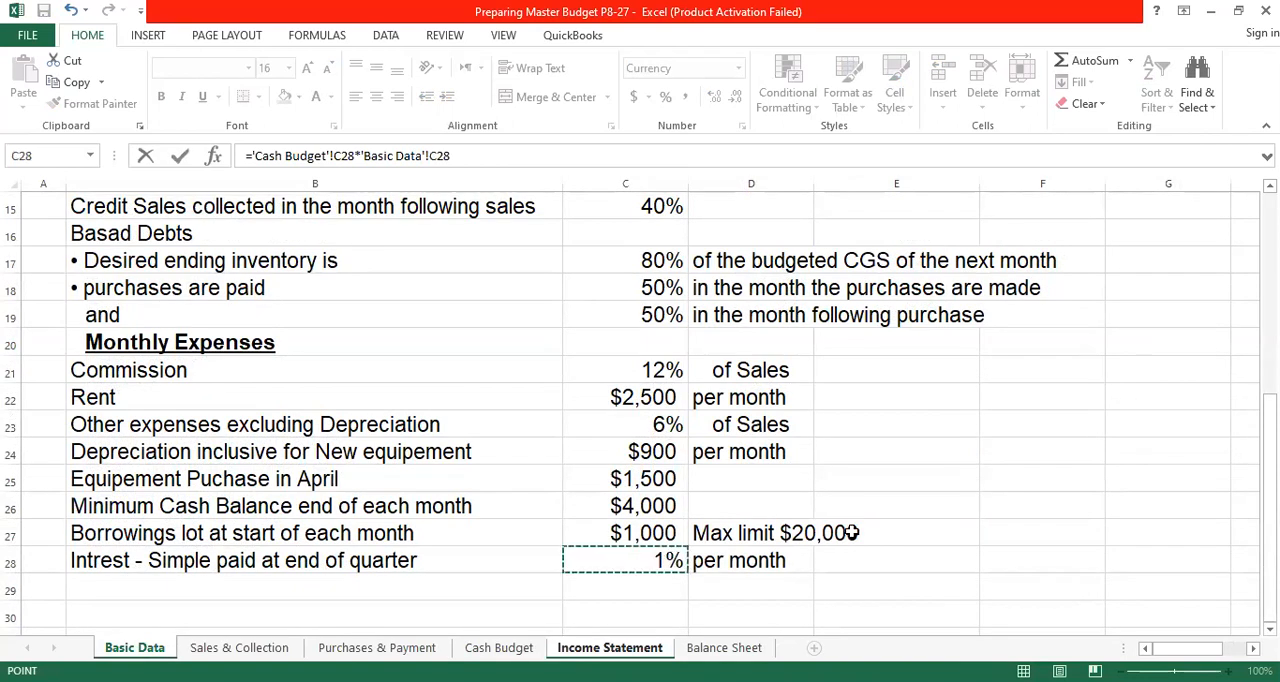
- Make the interest rate reference in April's Interest Expense formula absolute, giving ='Cash Budget'!C28*'Basic Data'!$C$28
left_click(440, 156)
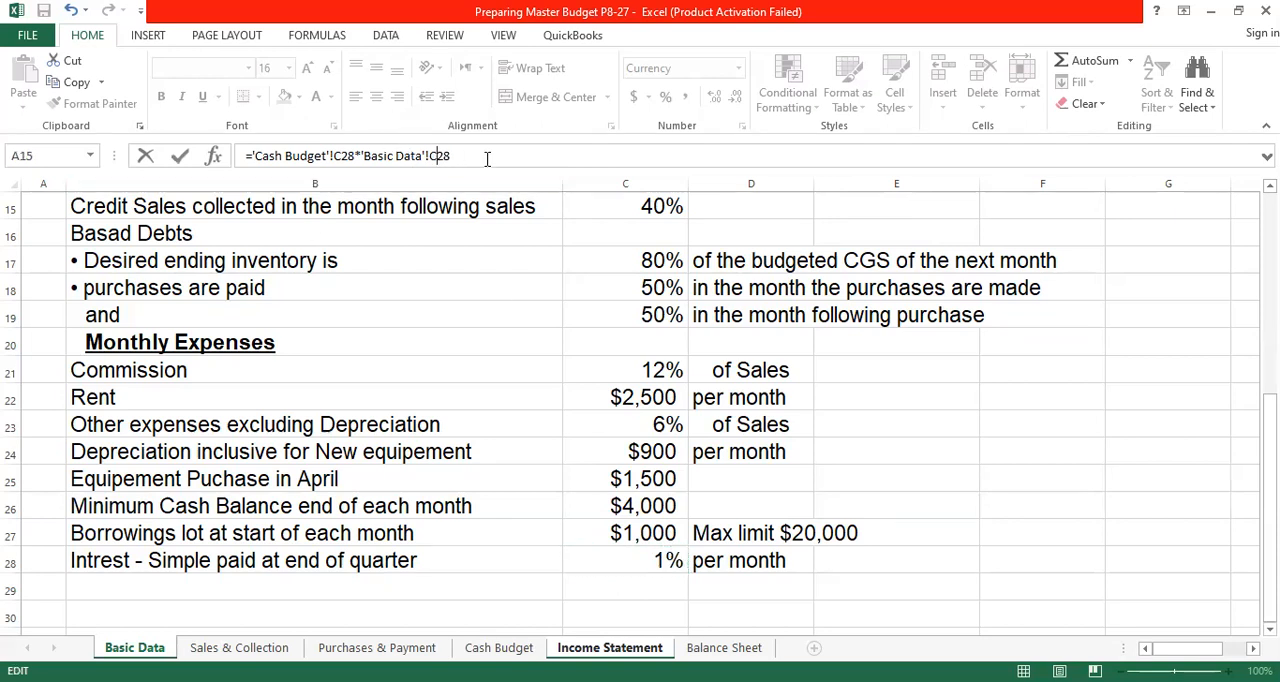
key("F4")
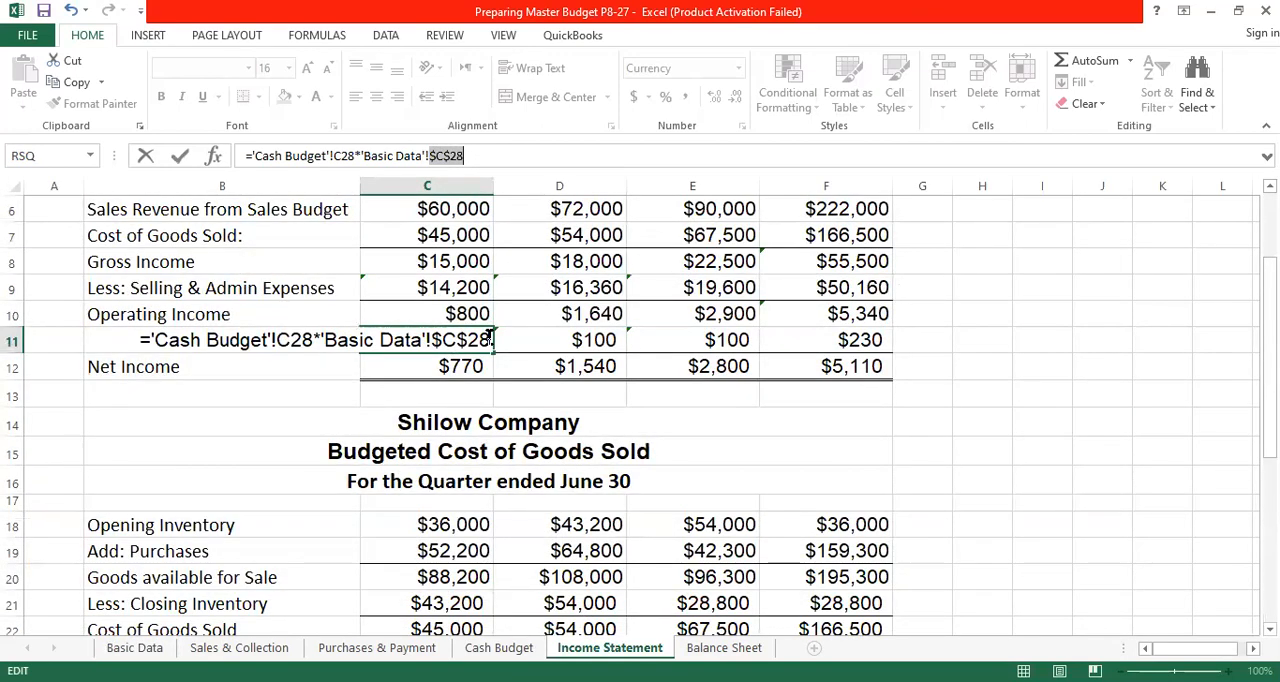
key("Return")
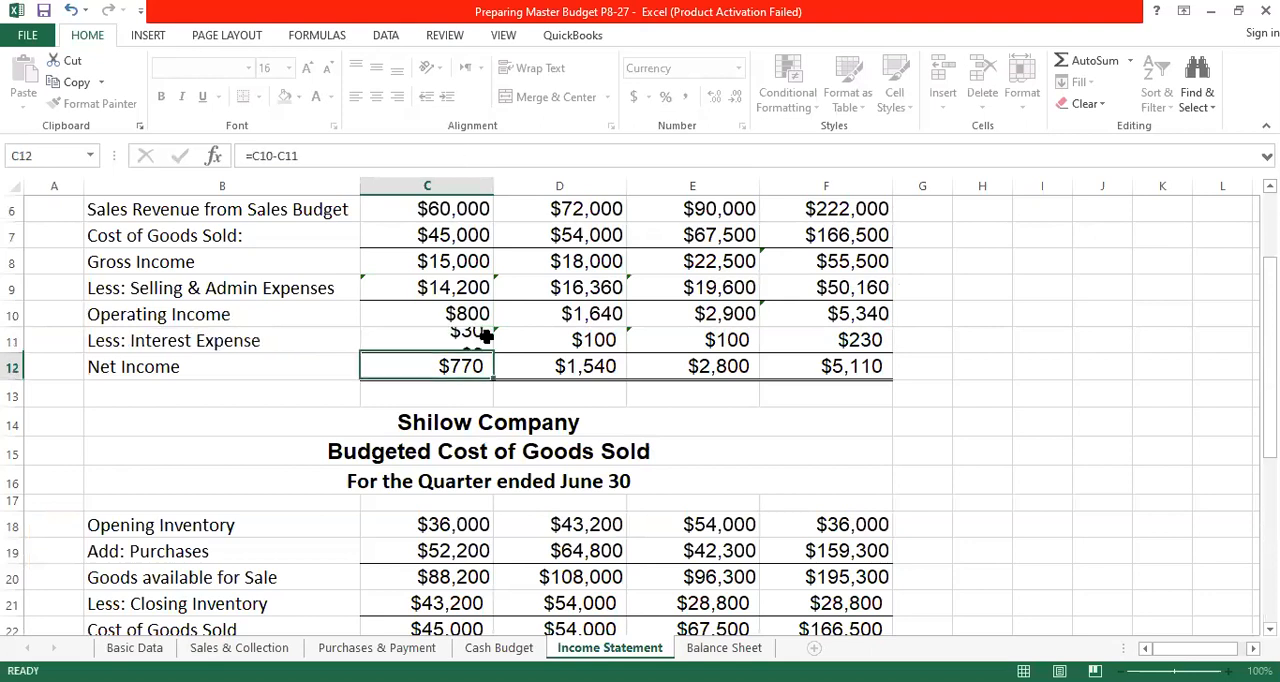
- Append a multiplication by 1 month to April's Interest Expense formula in C11, giving ='Cash Budget'!C28*'Basic Data'!$C$28*1
left_click(471, 341)
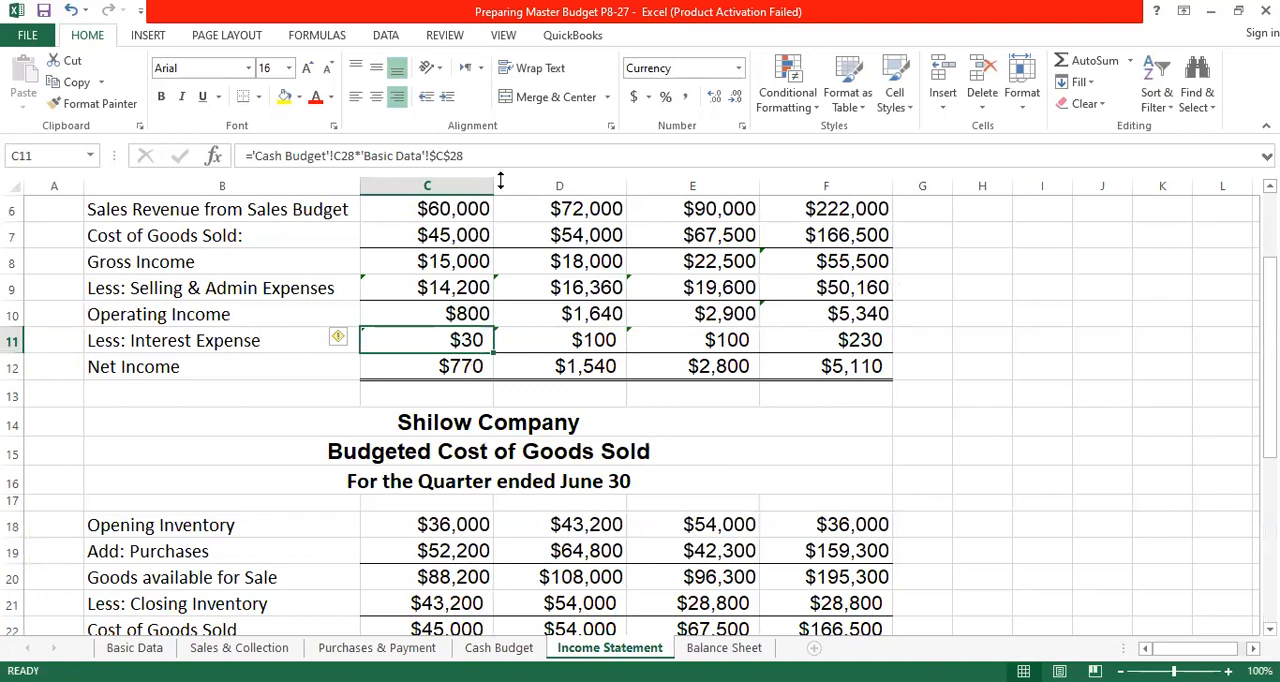
left_click(479, 154)
type("*")
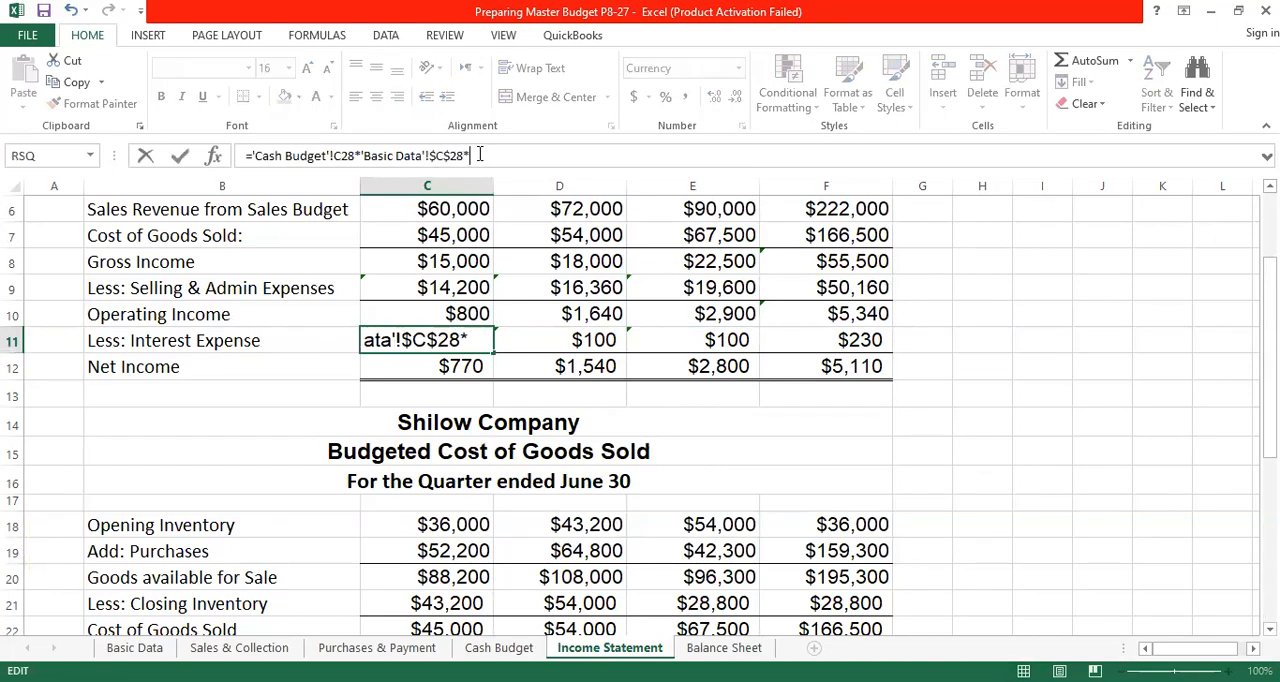
key("Return")
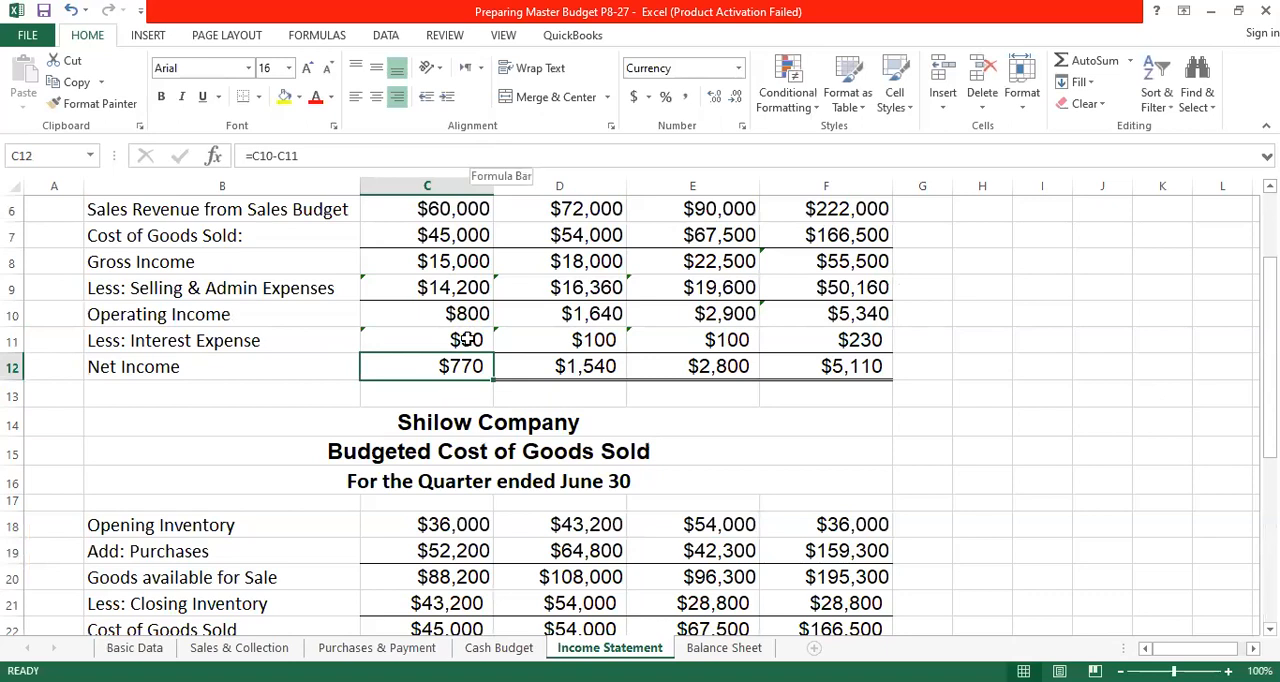
key("Up")
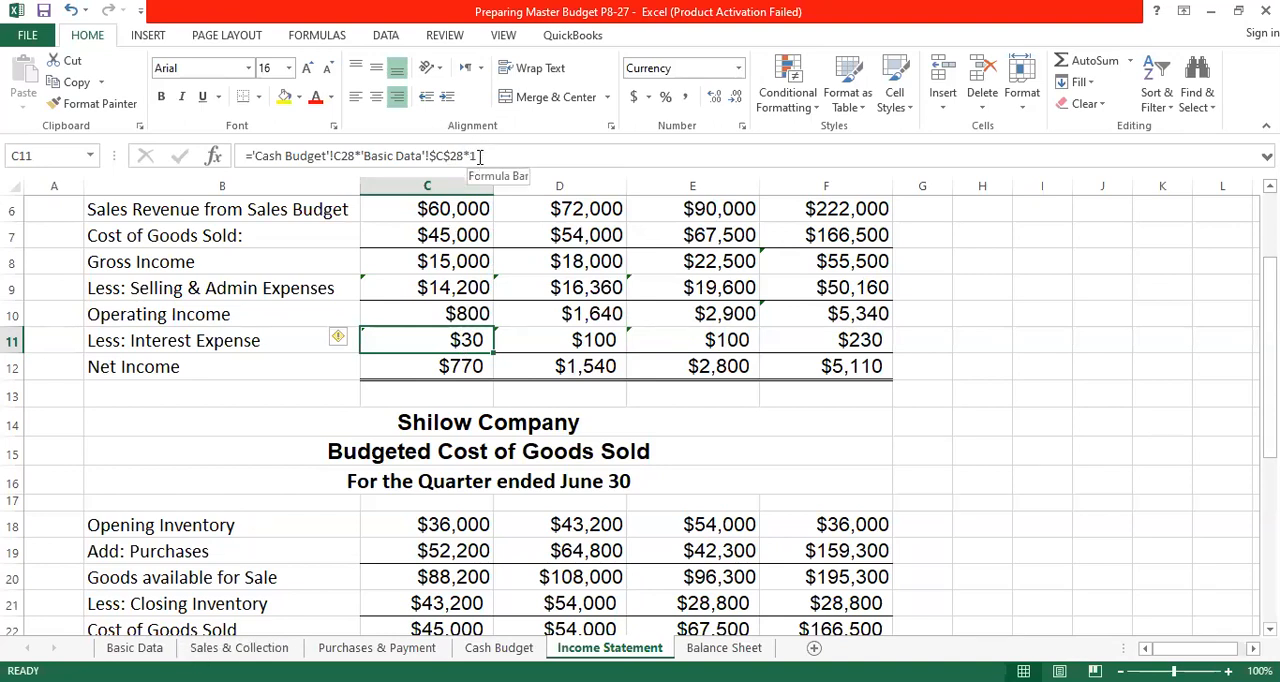
key("Down")
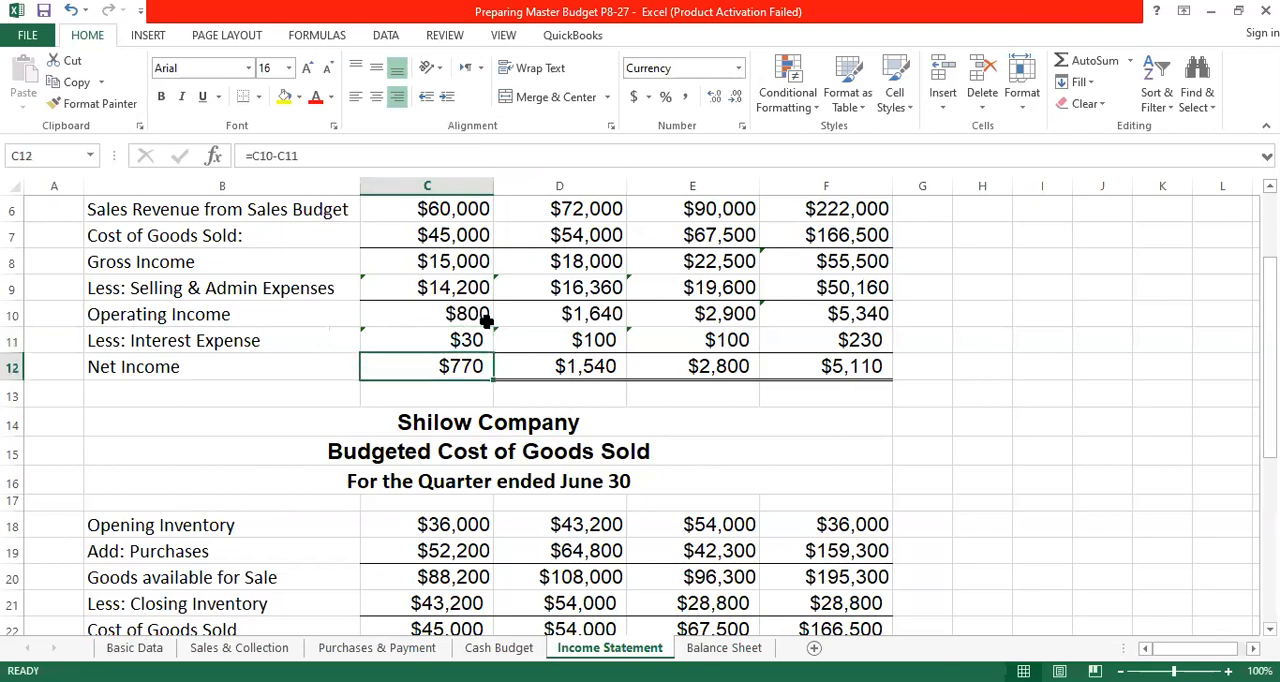
- Fill April's Interest Expense formula into May's D11 and check it against May's Total Loan Payable on the Cash Budget sheet
left_click(468, 342)
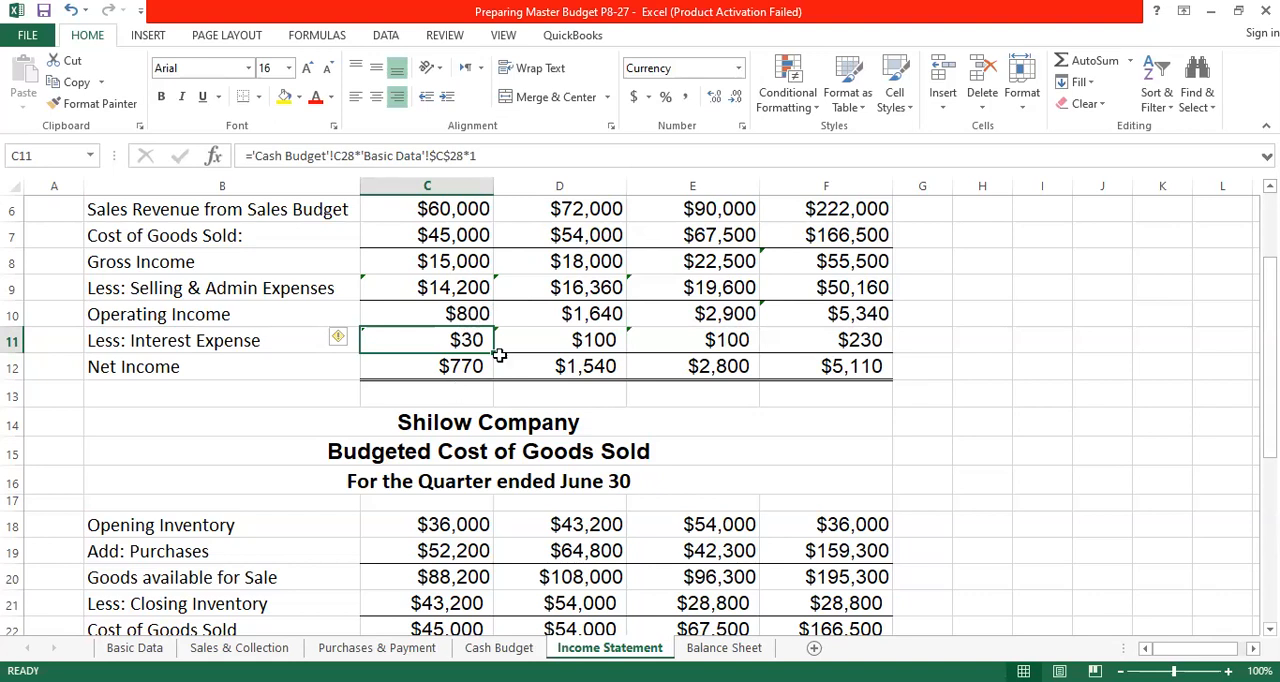
left_click(588, 340)
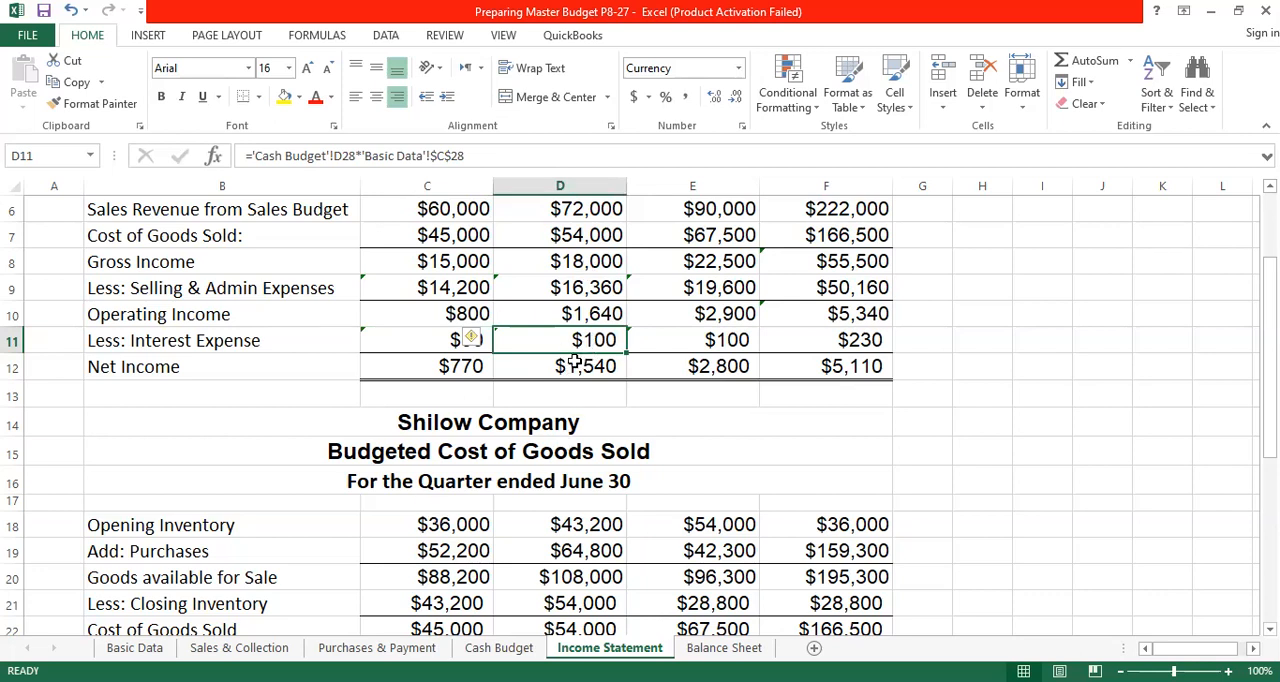
left_click(444, 340)
left_click_drag(493, 352, 614, 358)
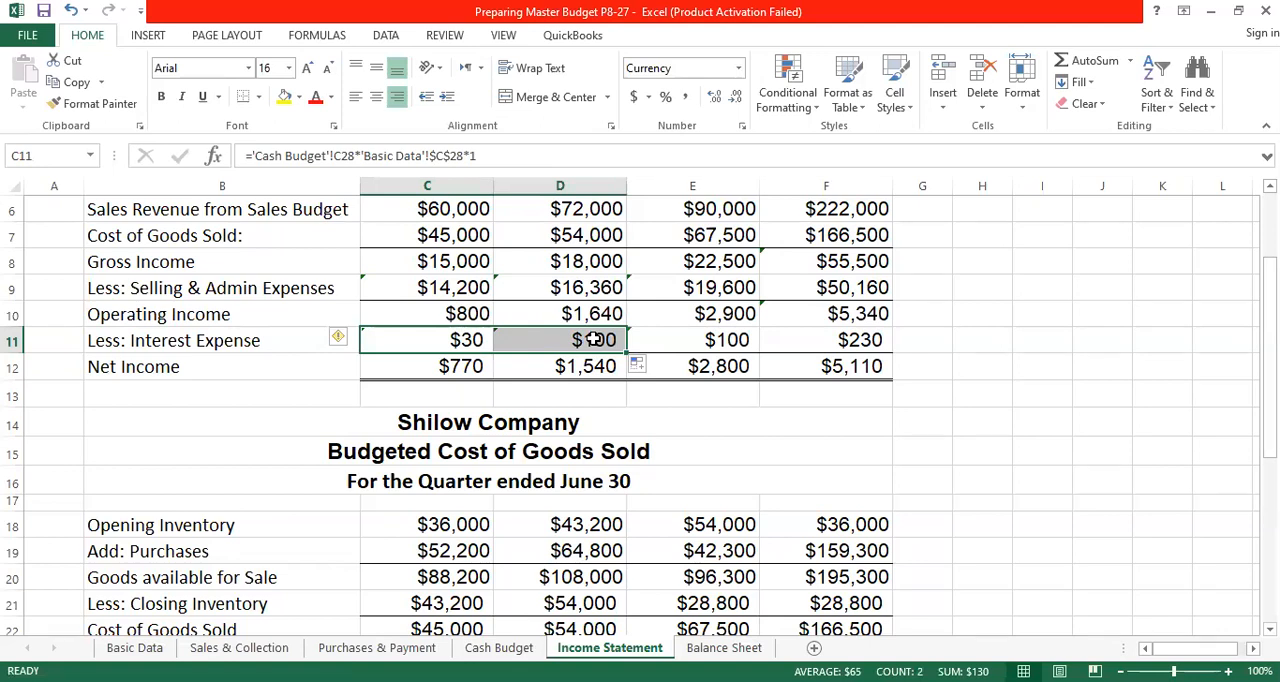
left_click(594, 340)
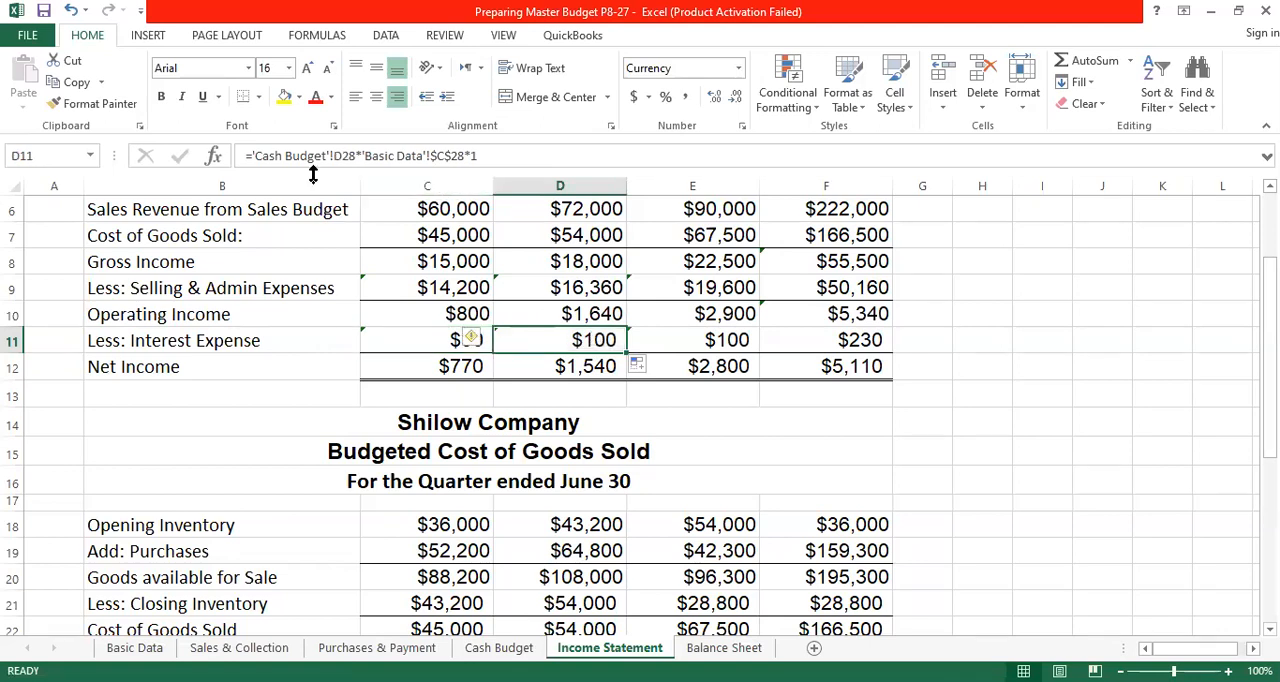
left_click(505, 648)
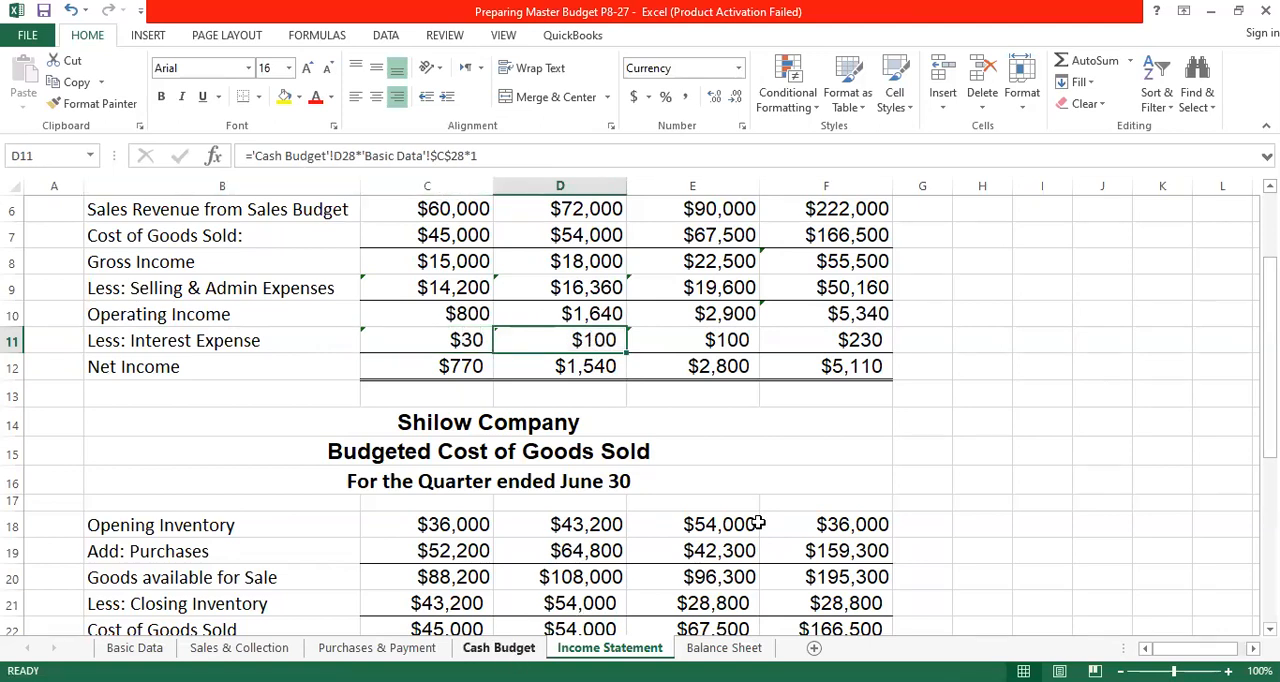
scroll(760, 213, "up", 2)
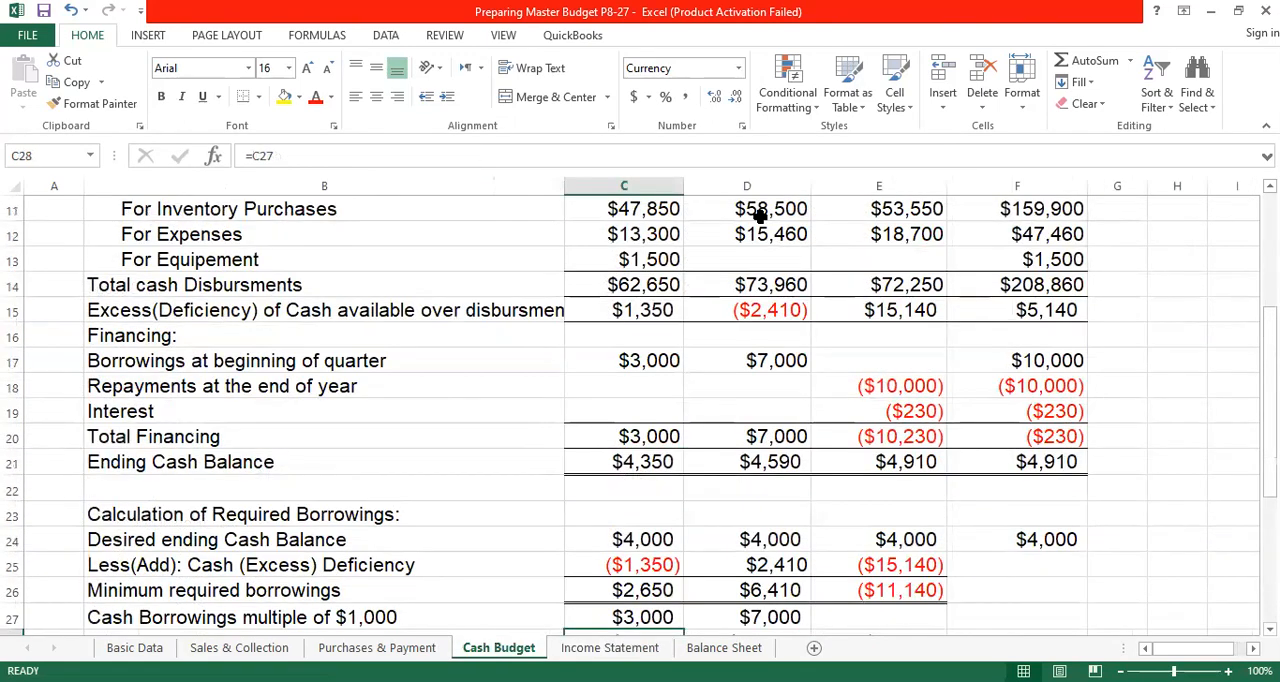
scroll(760, 213, "down", 4)
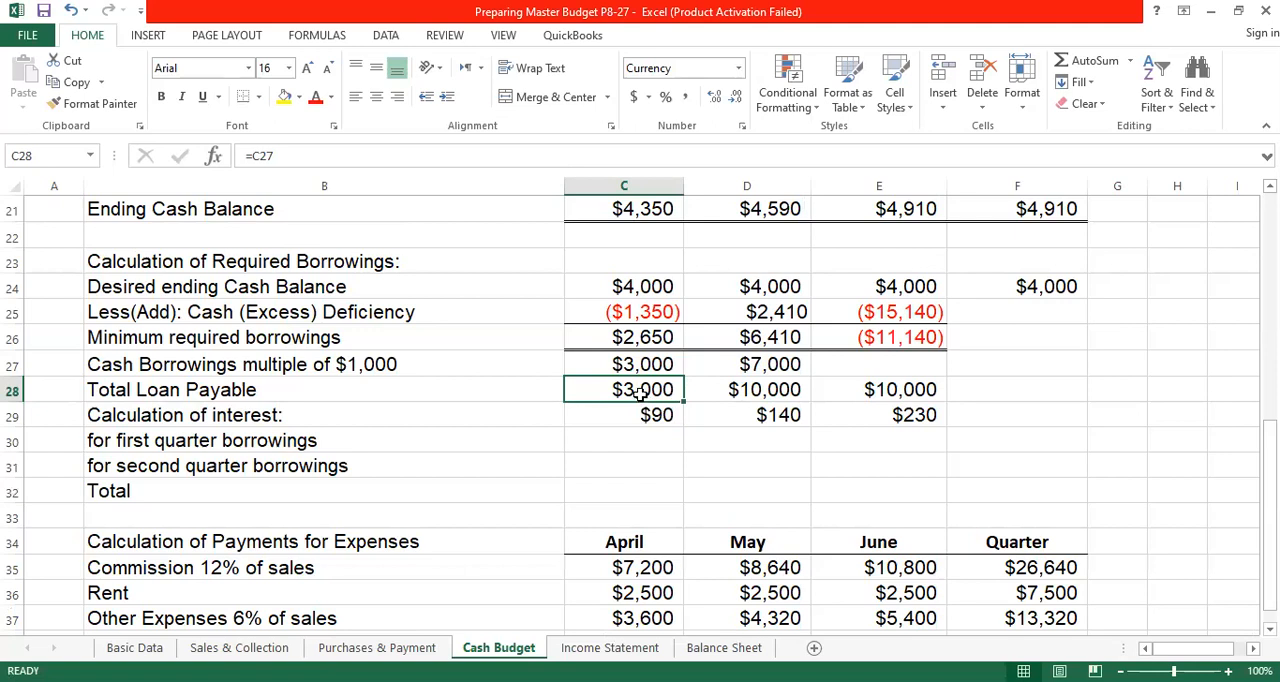
left_click(755, 390)
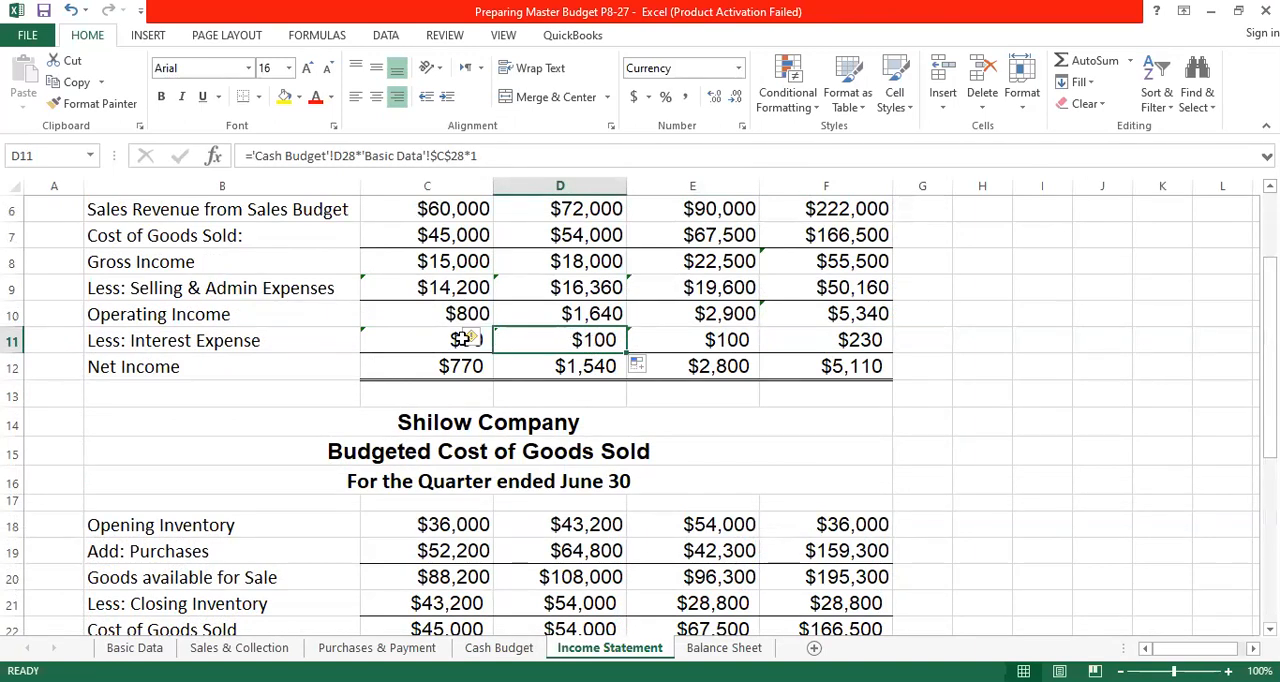
left_click(430, 336)
left_click_drag(497, 350, 625, 352)
- Re-enter May's Interest Expense in D11 as the Cash Budget's May Total Loan Payable times the Basic Data interest rate, giving ='Cash Budget'!D28*'Basic Data'!C28*1
left_click(586, 338)
type("=")
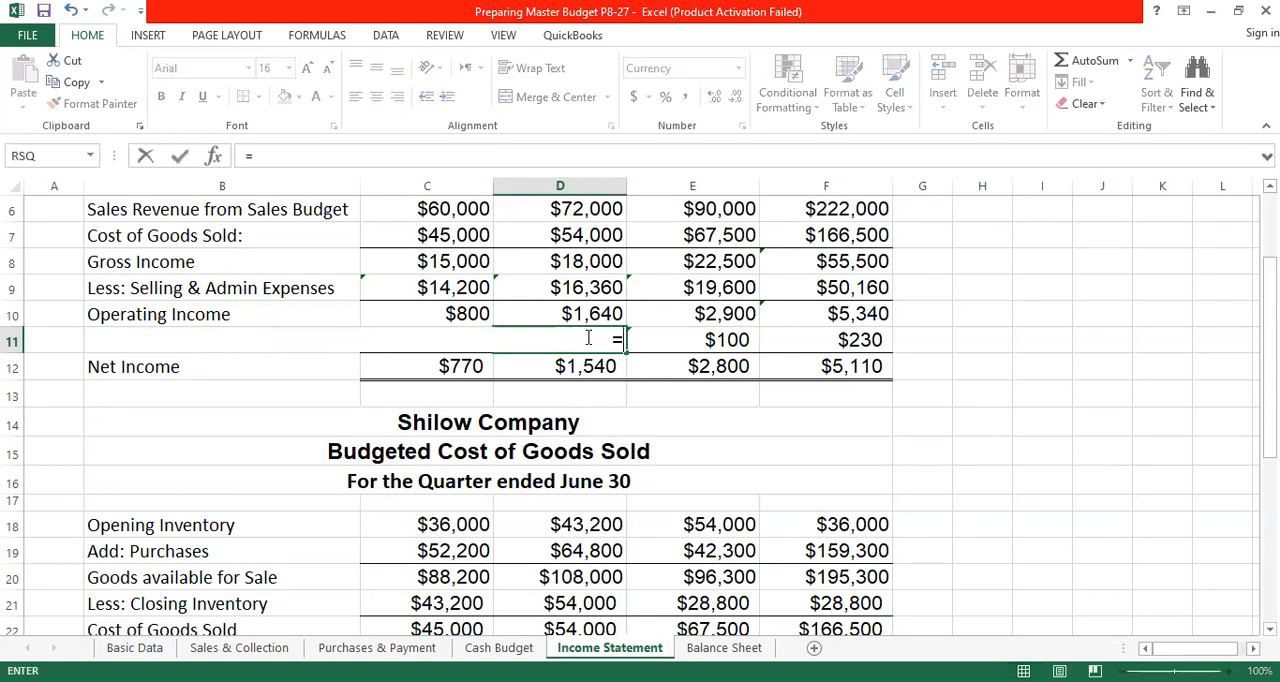
left_click(528, 647)
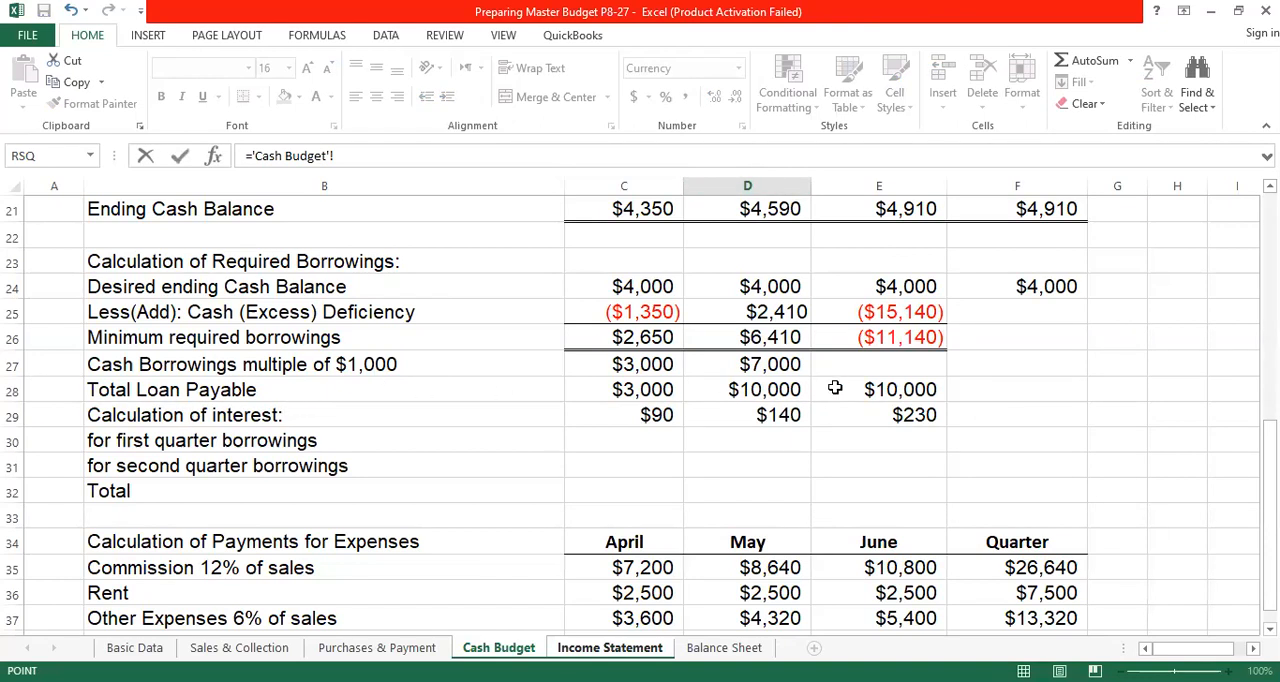
left_click(766, 391)
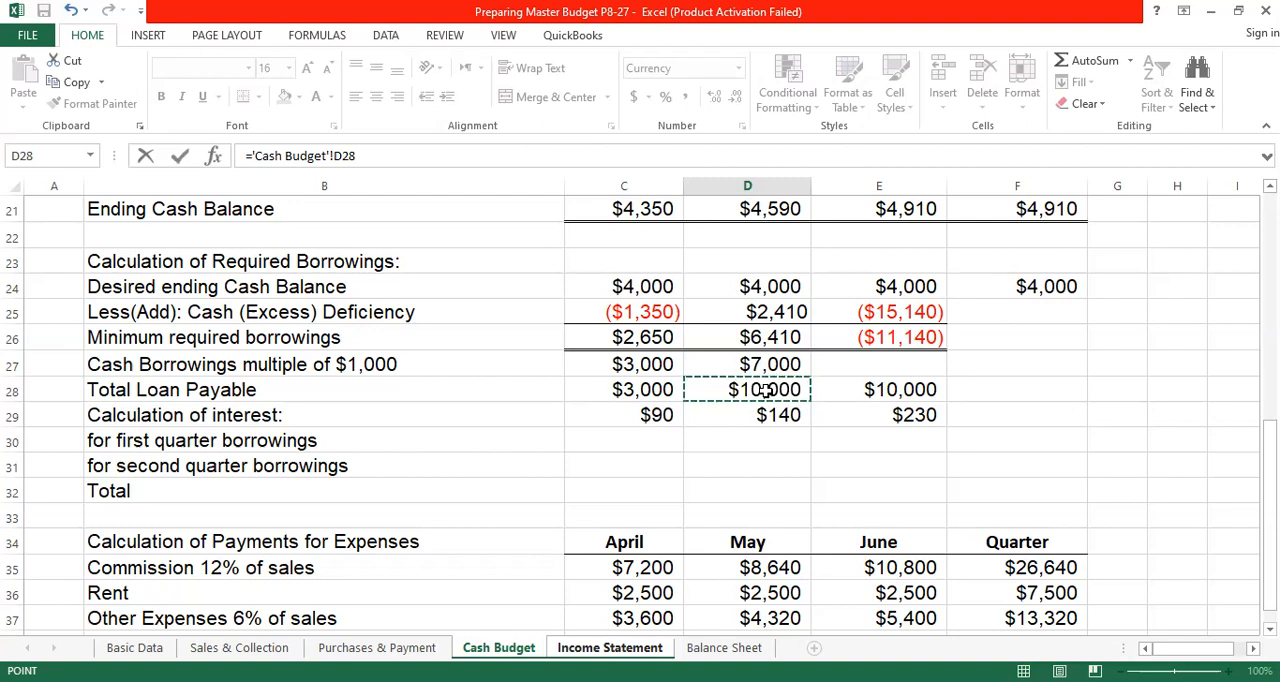
type("*")
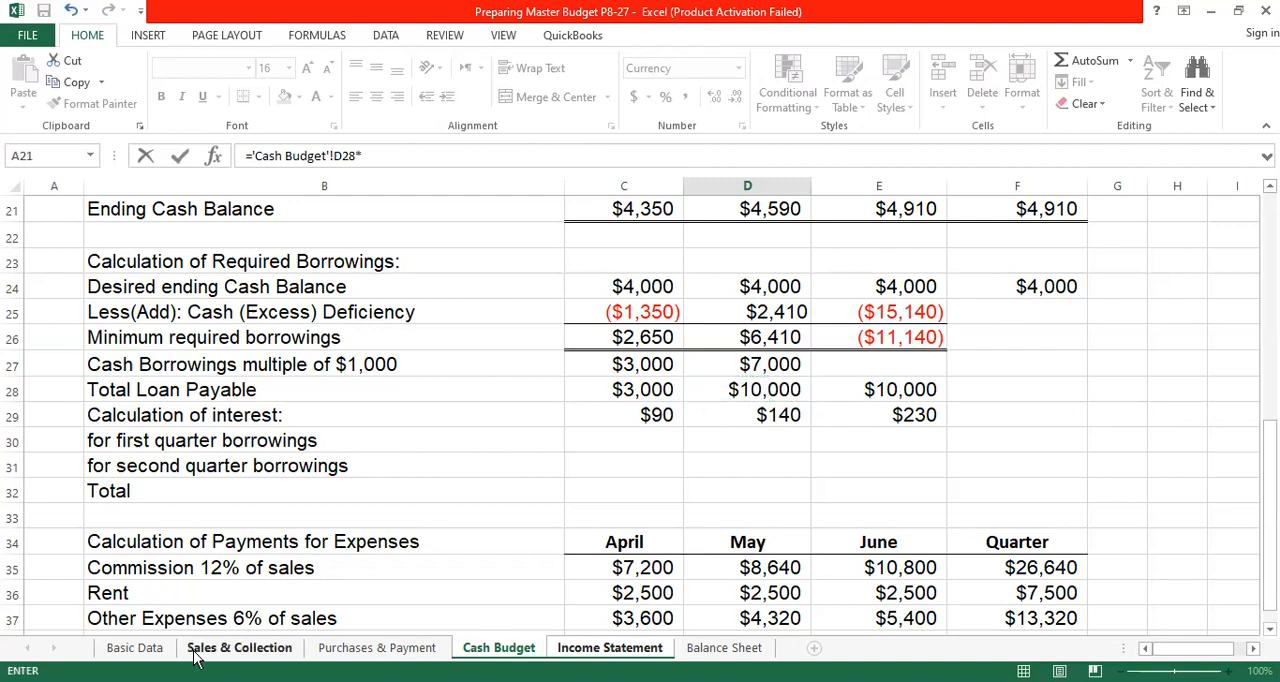
left_click(135, 649)
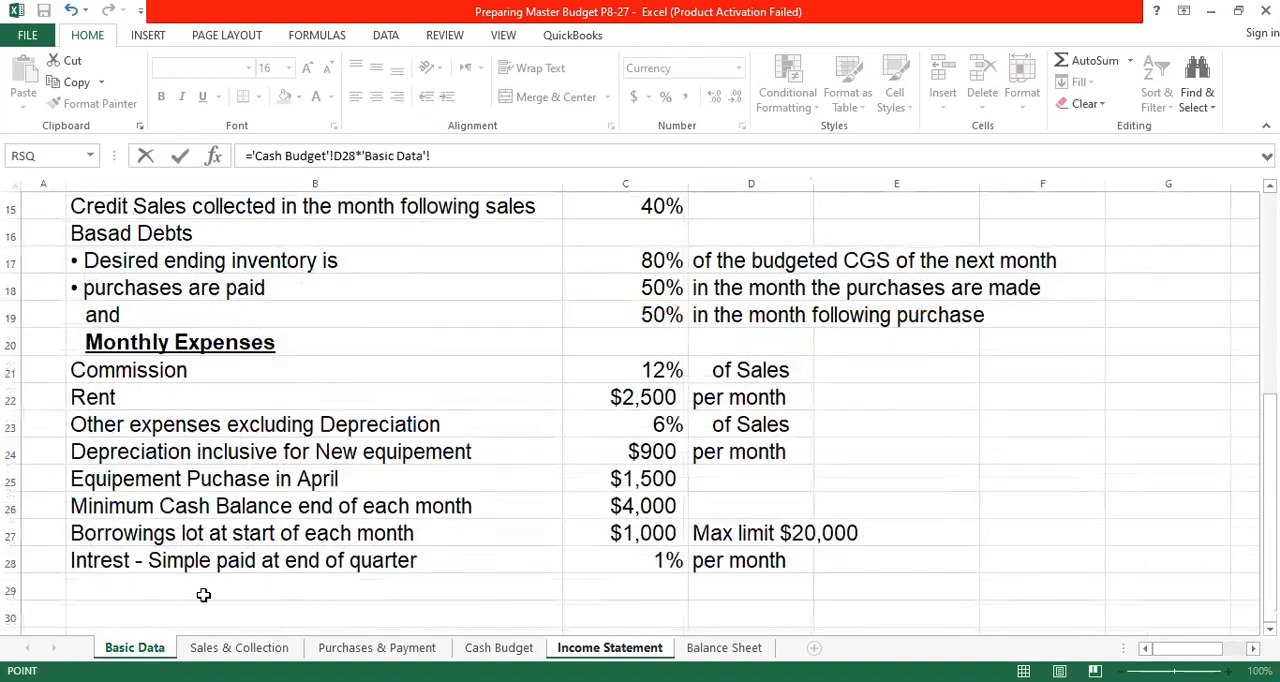
left_click(664, 561)
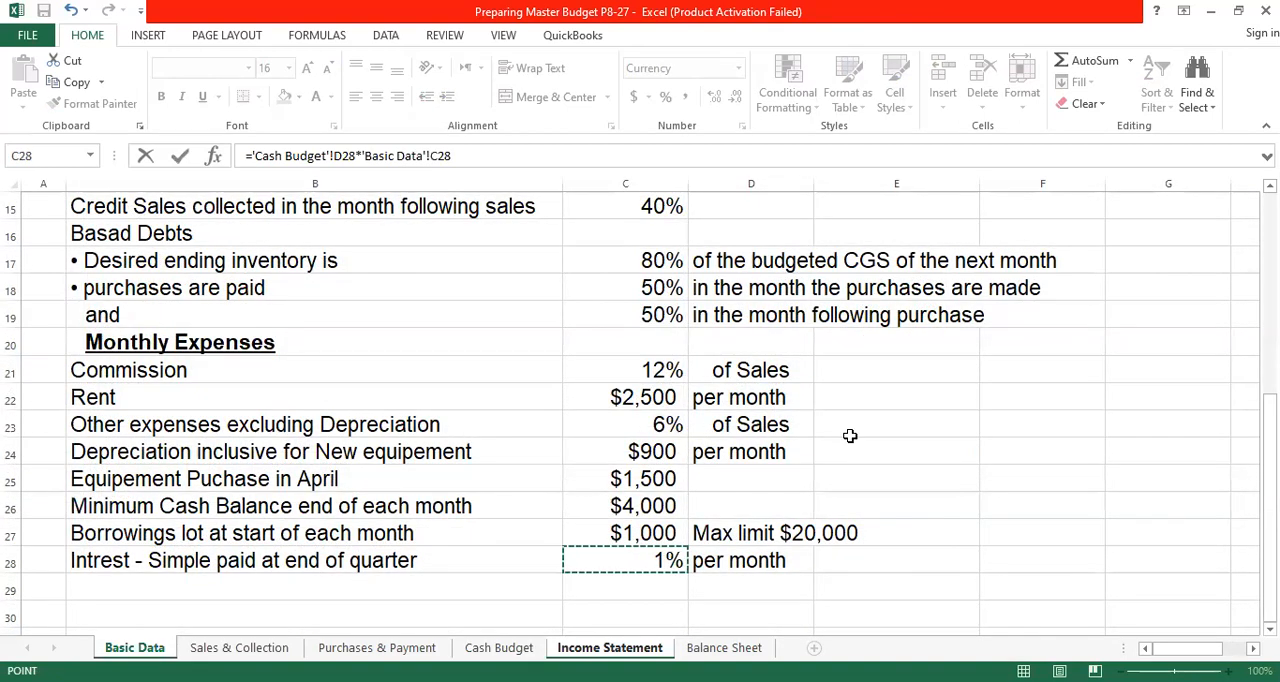
left_click(474, 154)
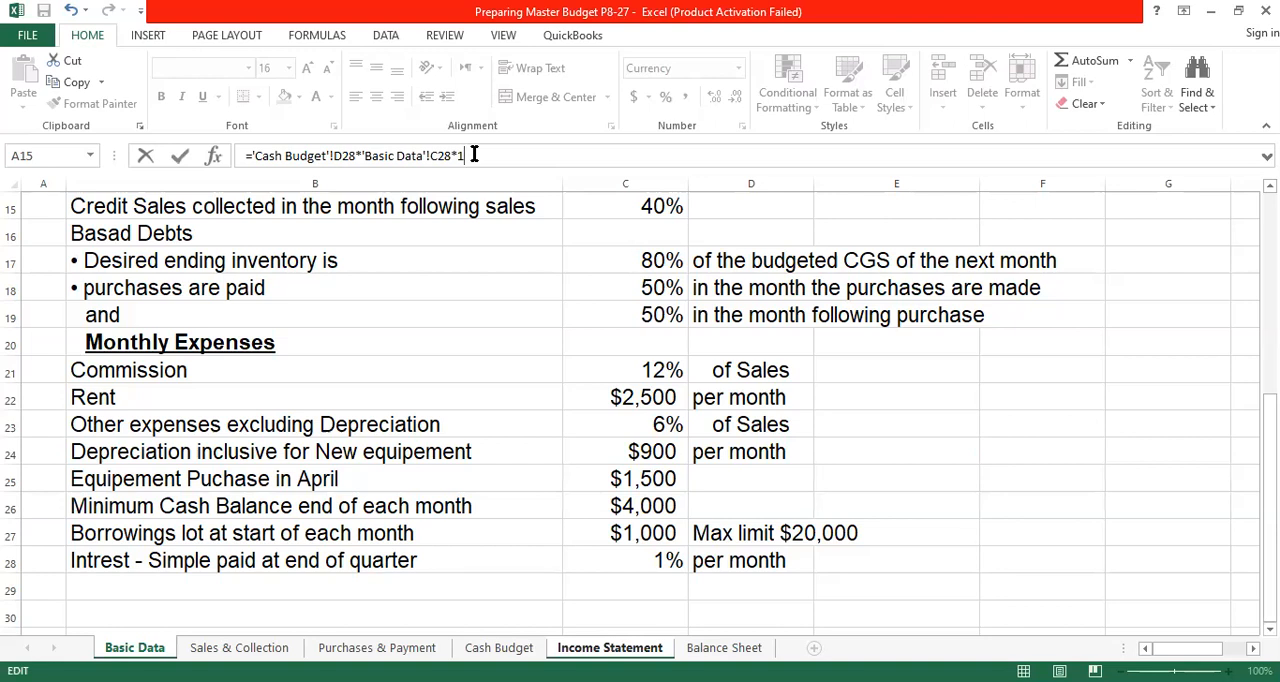
key("Return")
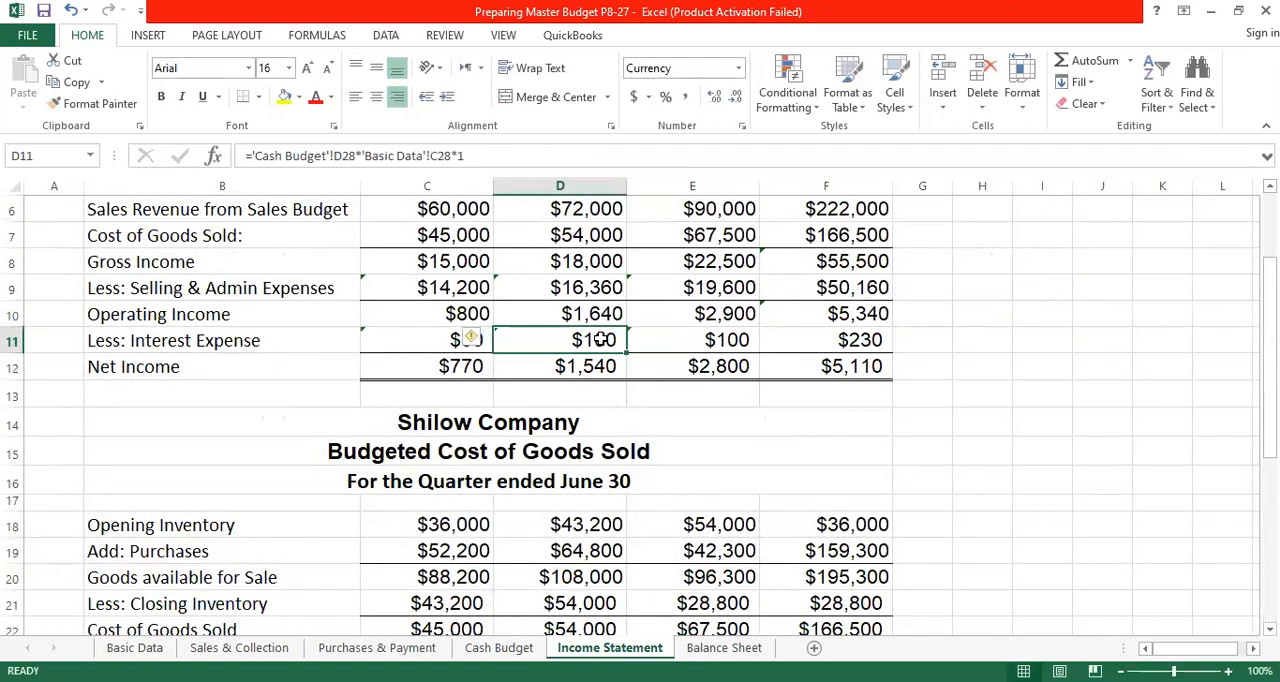
- Calculate June's Interest Expense in E11 from June's Total Loan Payable and the Basic Data interest rate, giving ='Cash Budget'!E28*'Basic Data'!C28*1
left_click(733, 340)
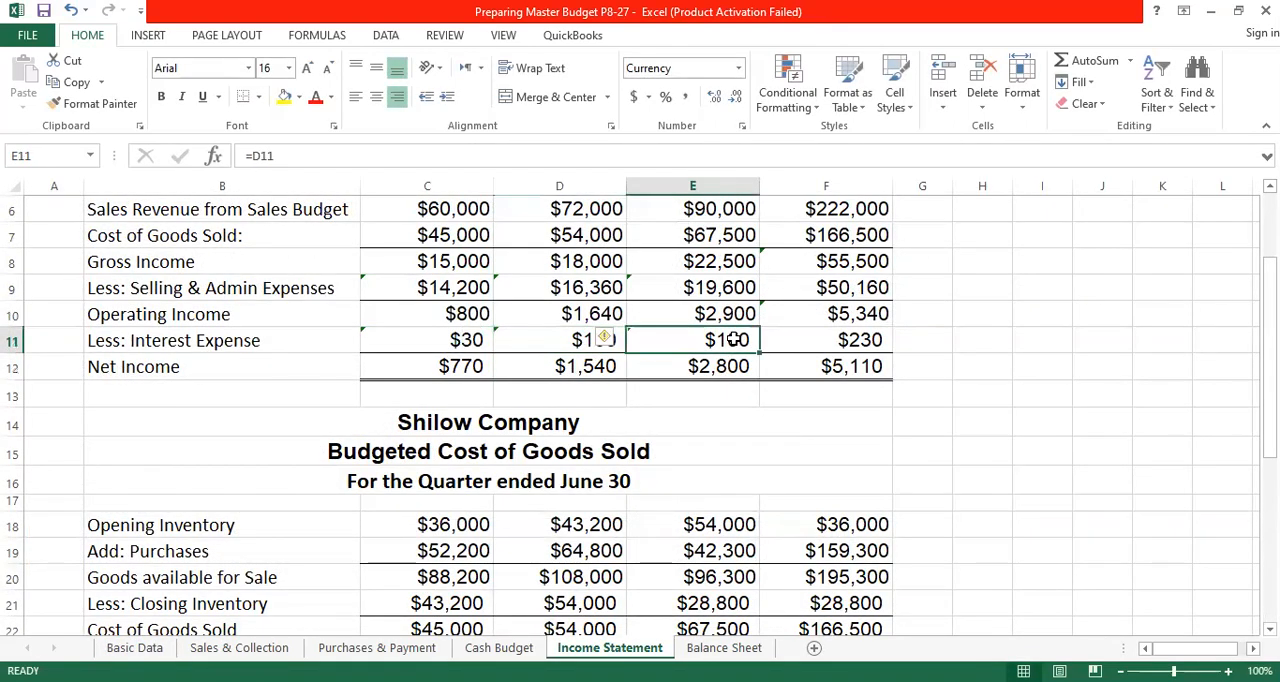
type("=")
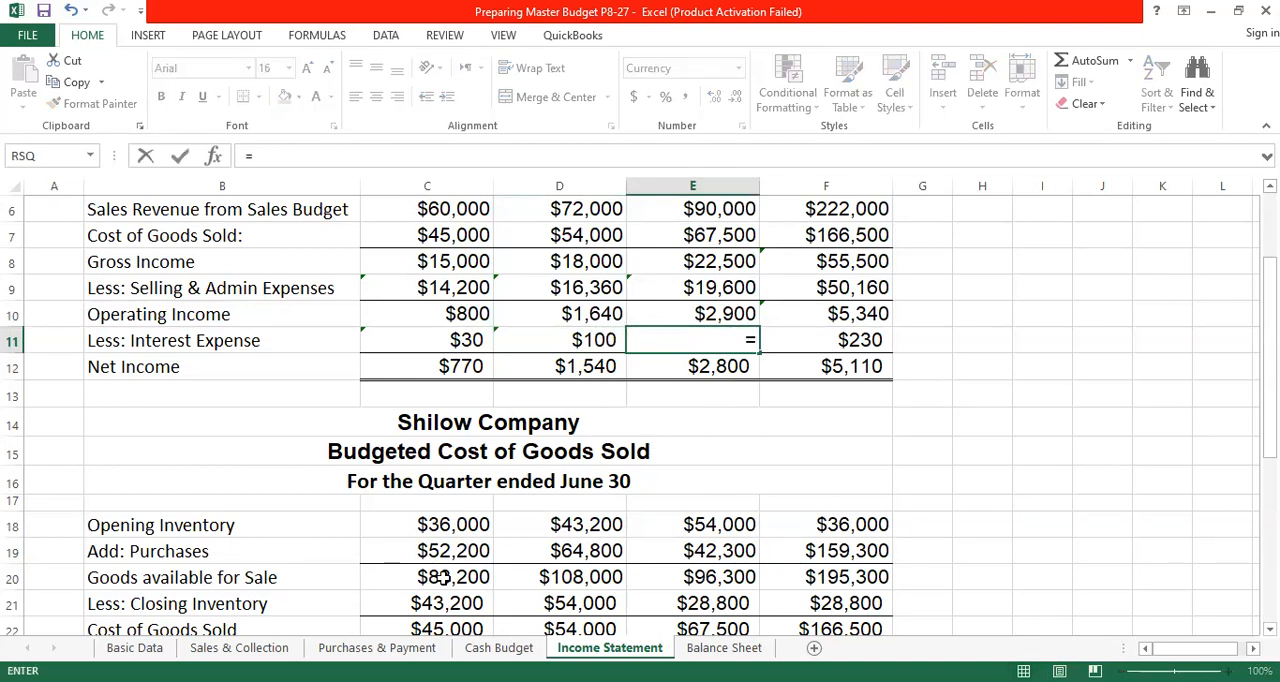
left_click(491, 655)
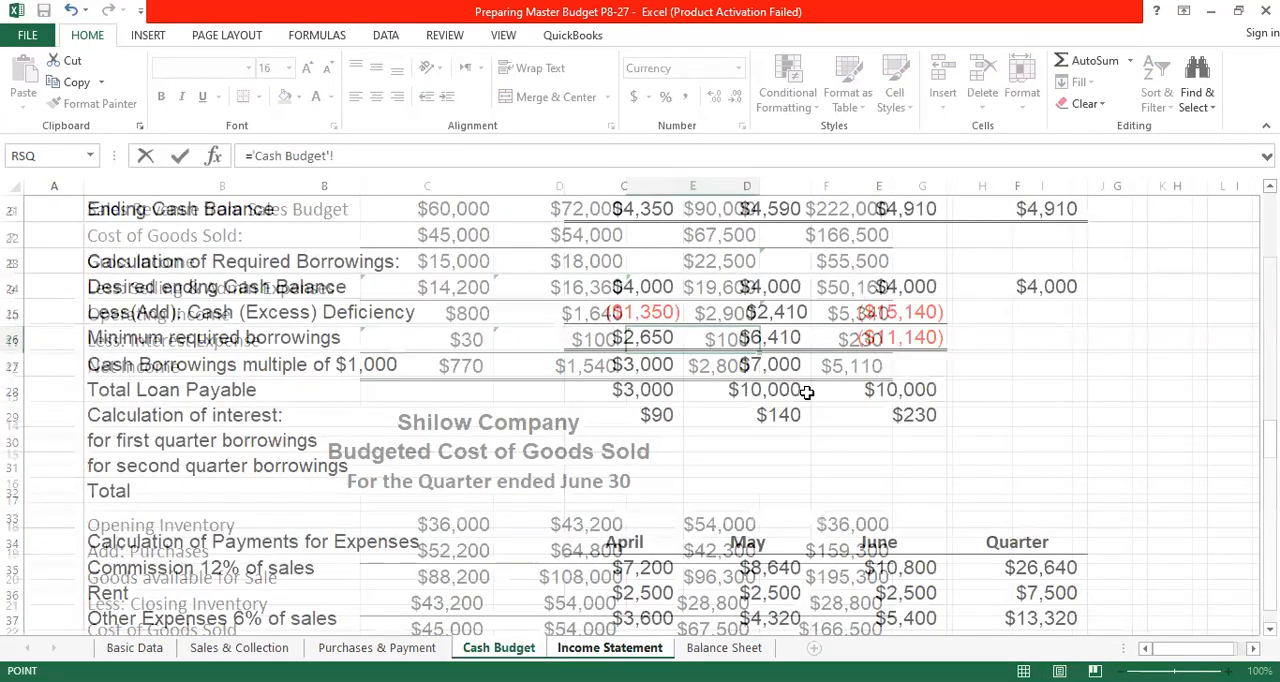
left_click(888, 389)
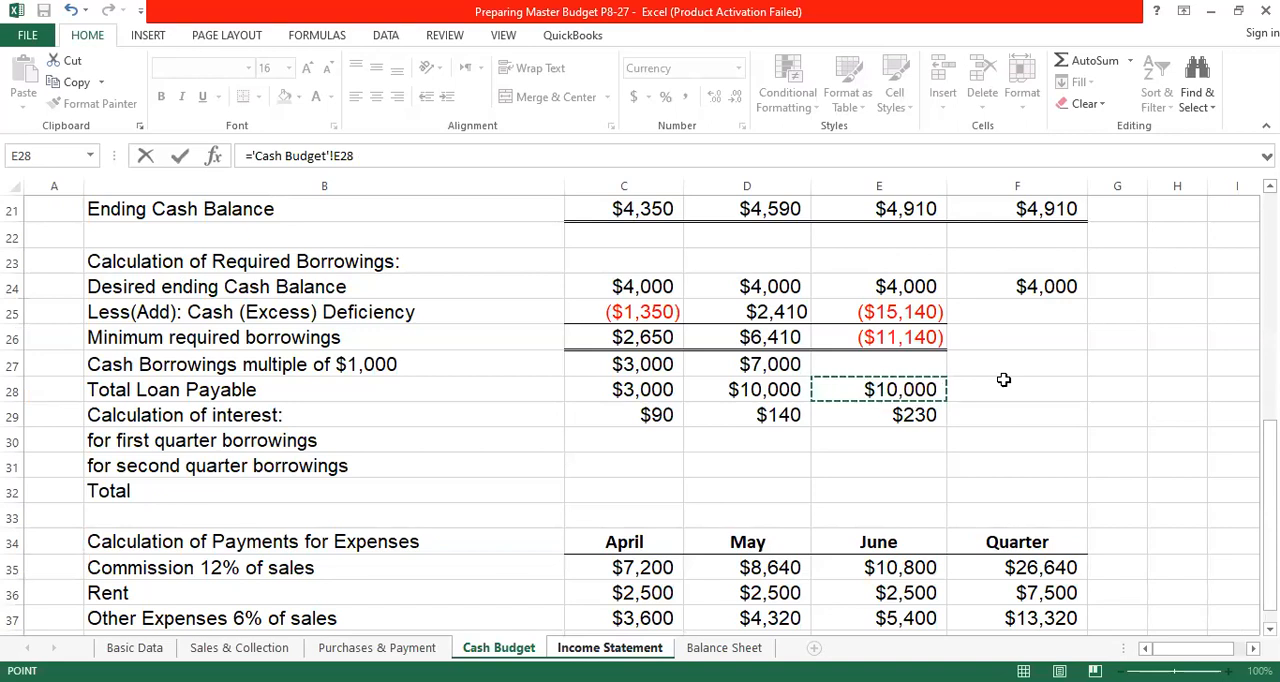
type("*")
left_click(134, 648)
left_click(664, 556)
type("*")
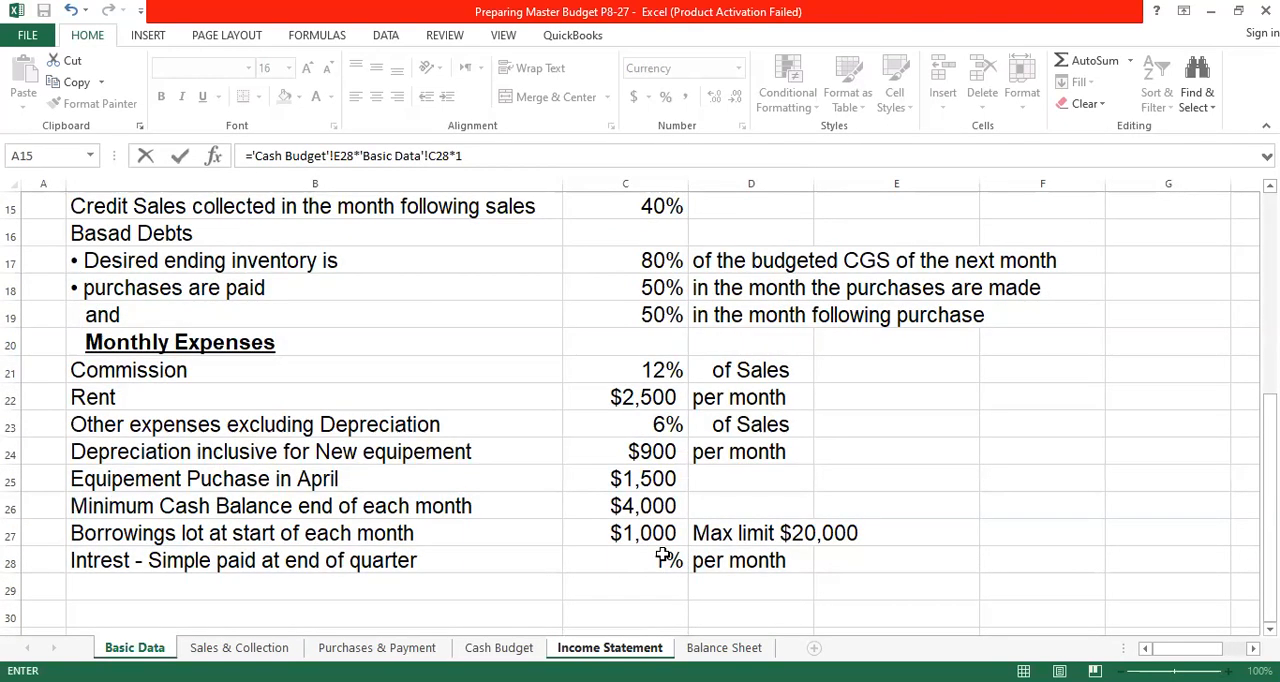
key("Return")
- Total the quarter's Interest Expense in F11 by summing April through June with =SUM(C11:E11)
left_click(755, 342)
left_click_drag(456, 342, 743, 342)
left_click(838, 345)
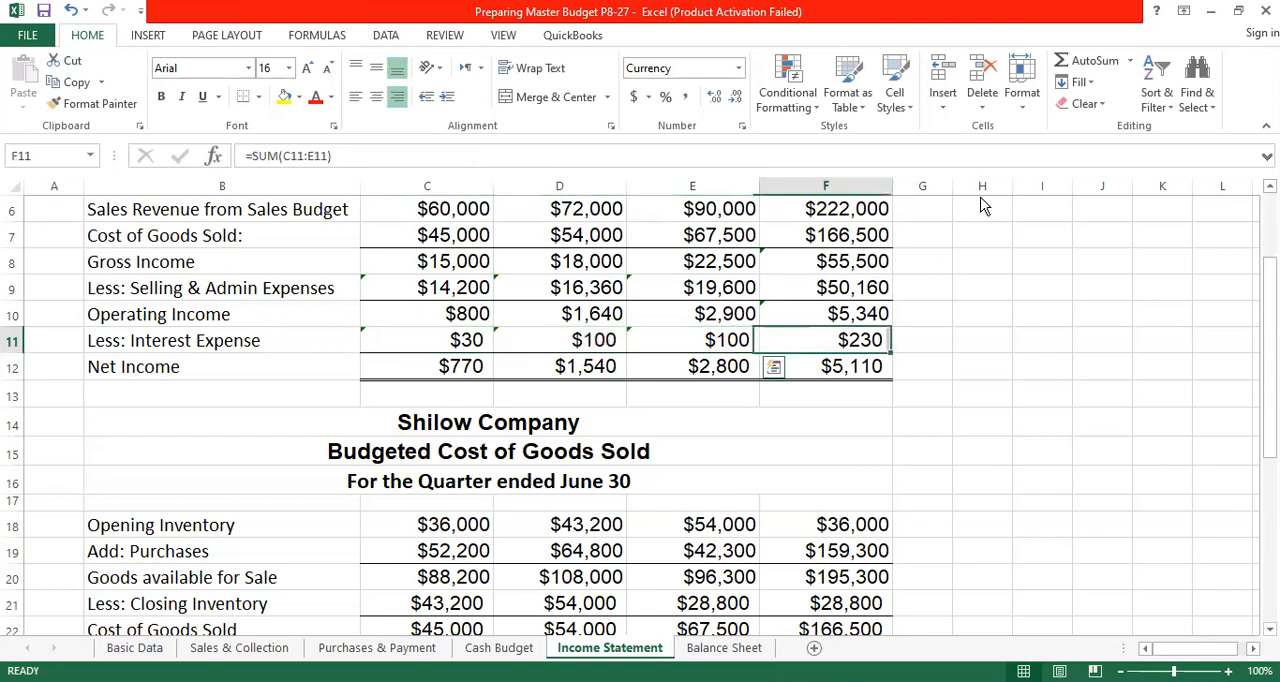
left_click(1088, 63)
left_click(454, 338)
left_click_drag(737, 329, 737, 329)
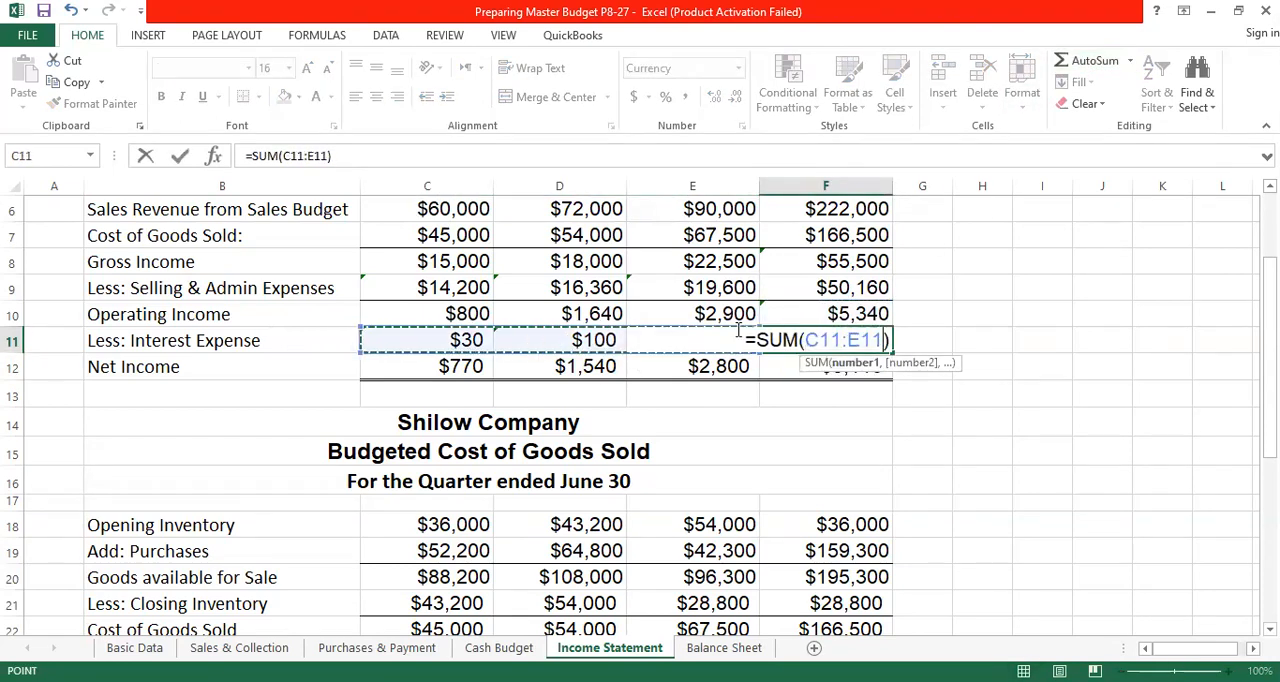
key("Return")
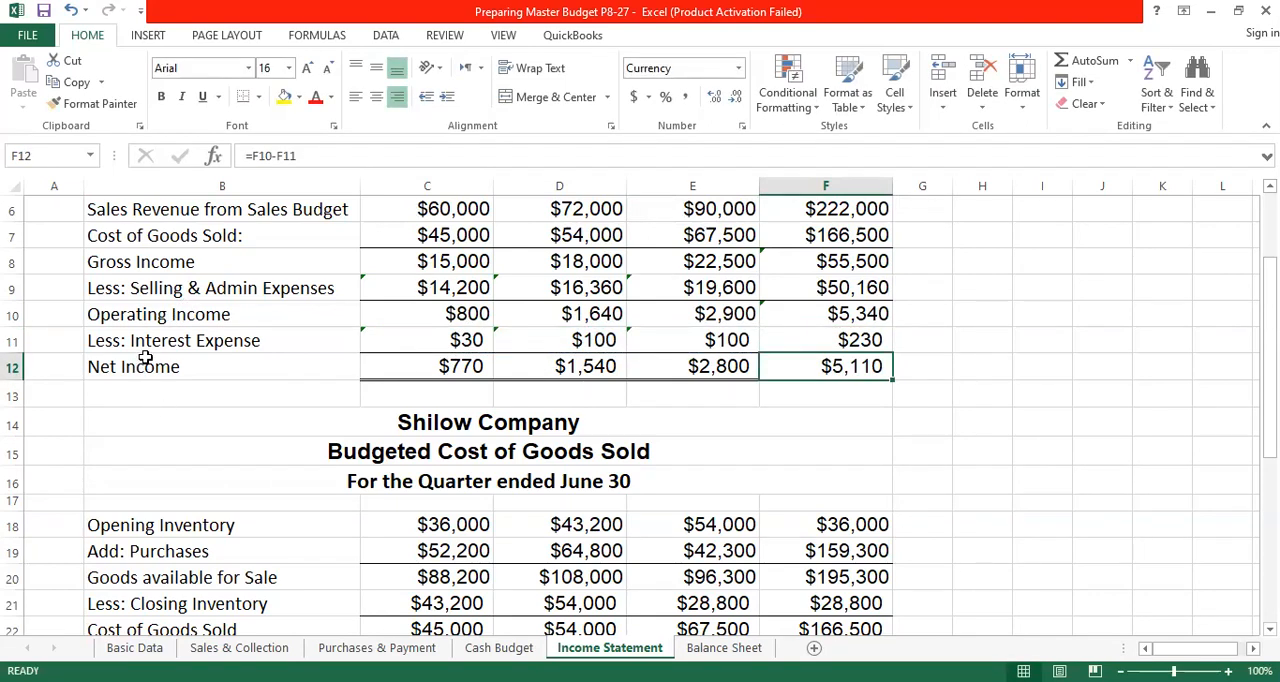
- Calculate April's Net Income in C12 by subtracting Interest Expense from Operating Income with =C10-C11
left_click(455, 367)
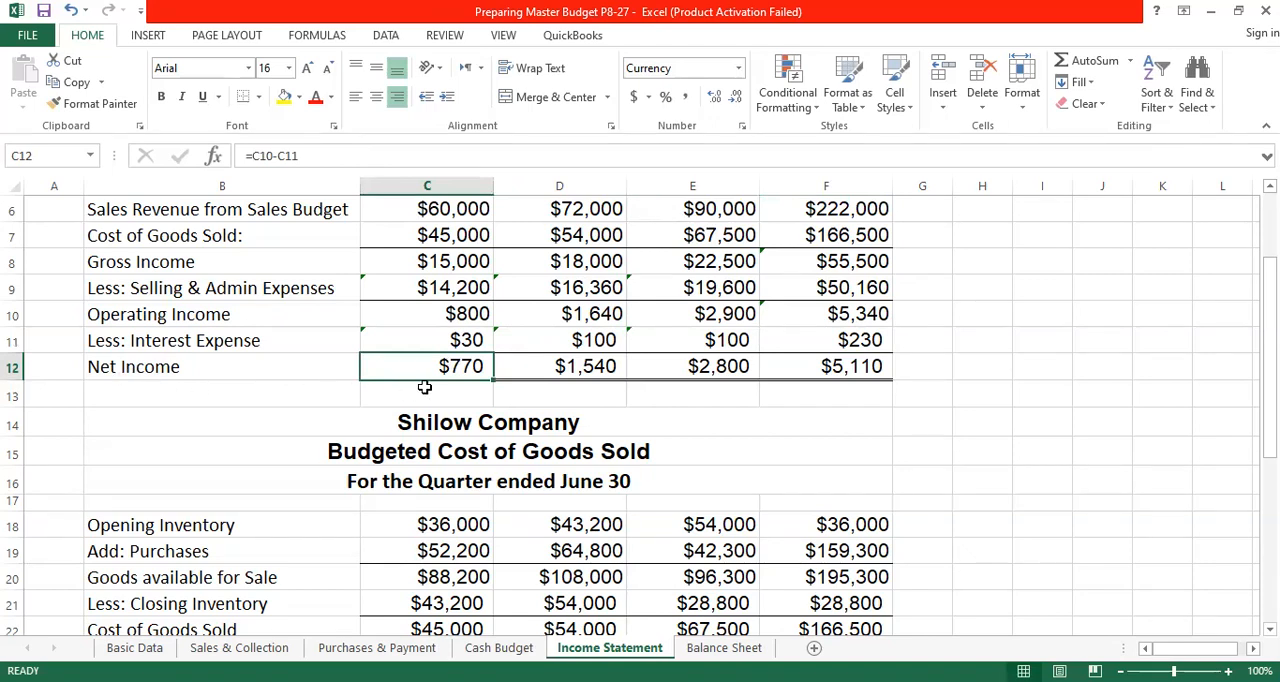
type("=")
left_click(455, 314)
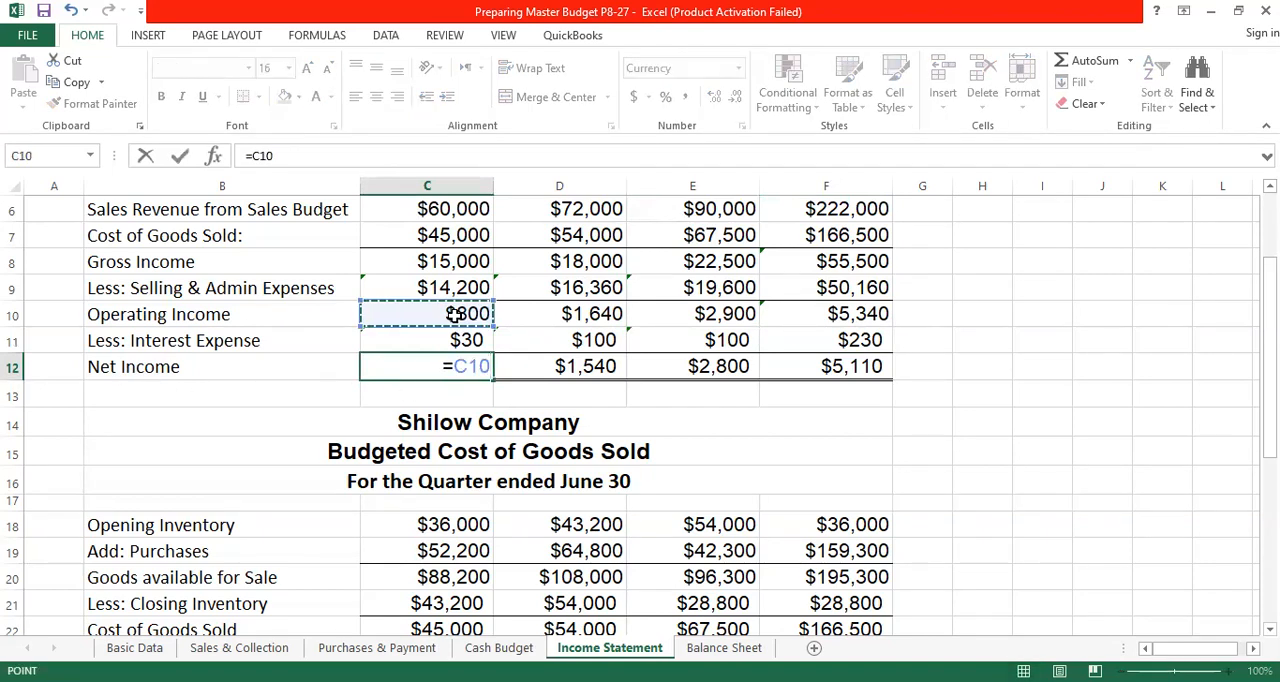
type("-")
left_click(457, 340)
key("Return")
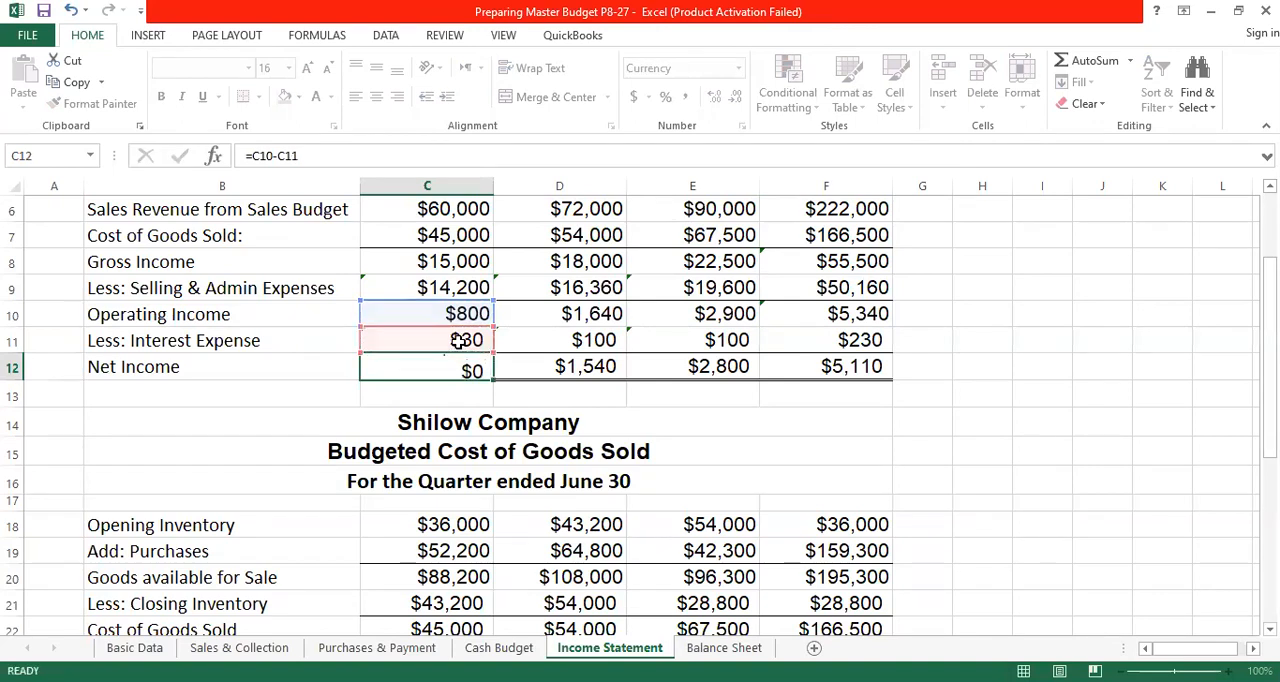
left_click(463, 366)
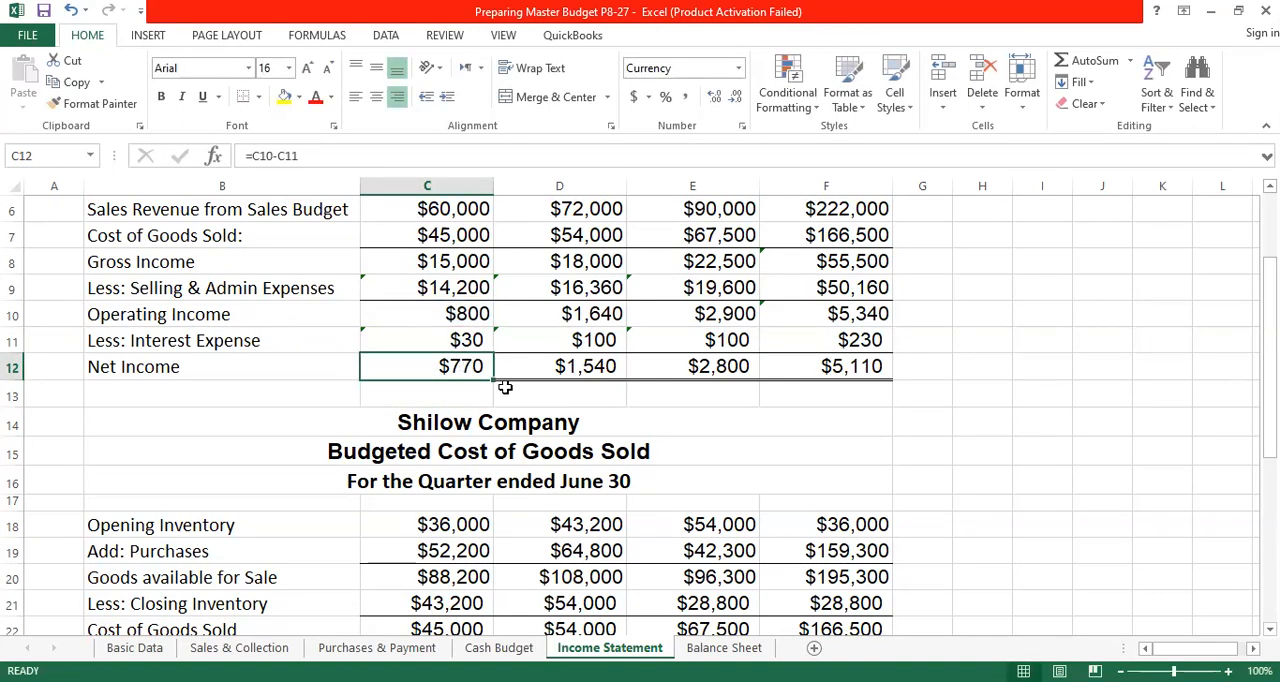
- Fill April's Net Income formula across May, June and Quarter through F12, and check the copied May formula
scroll(470, 300, "up", 2)
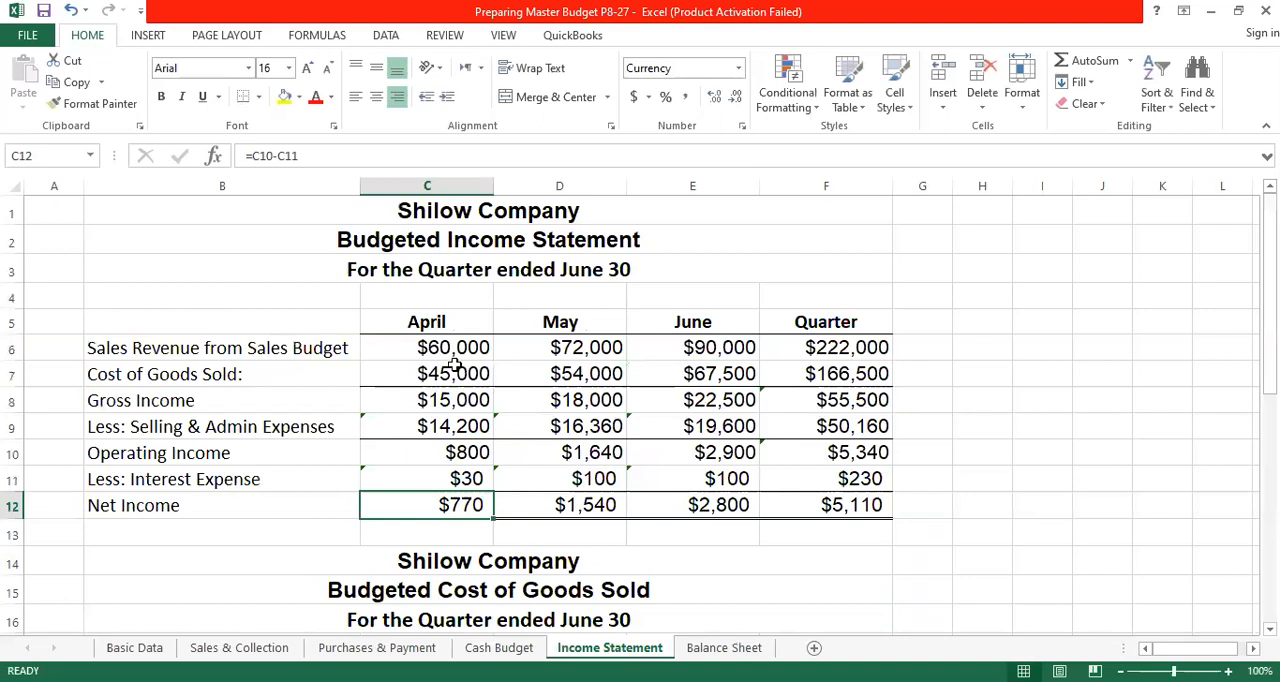
scroll(445, 408, "down", 3)
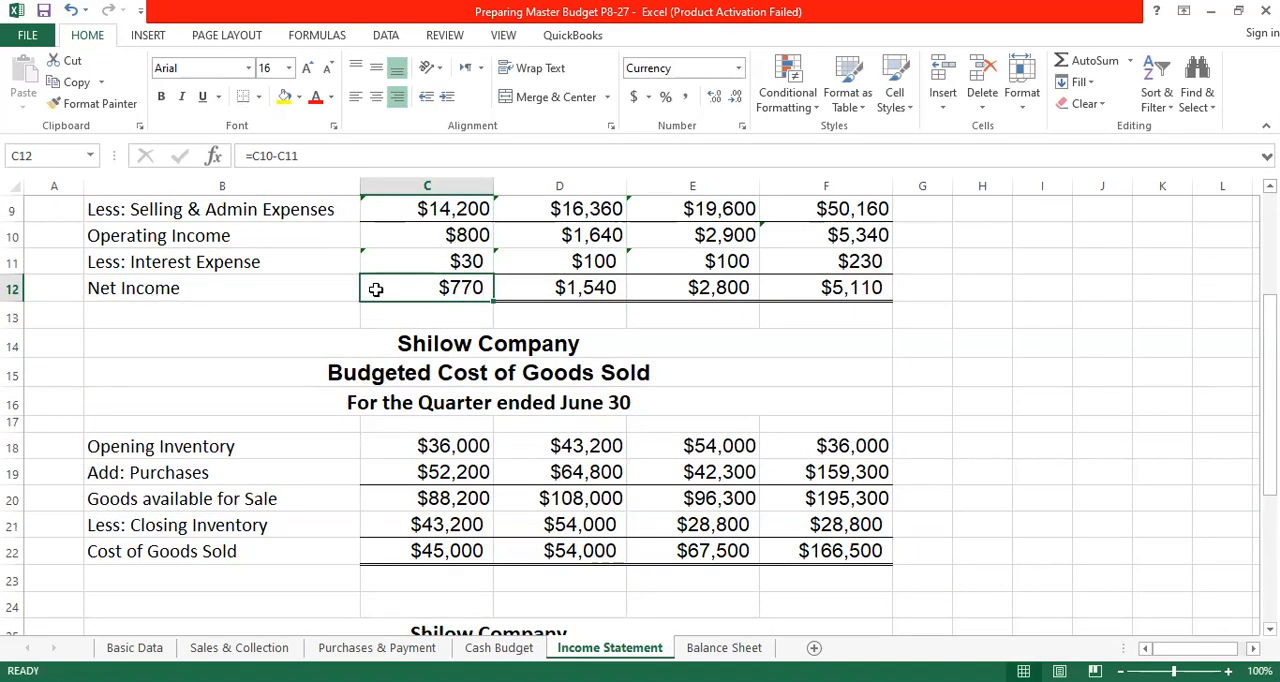
left_click_drag(493, 300, 880, 290)
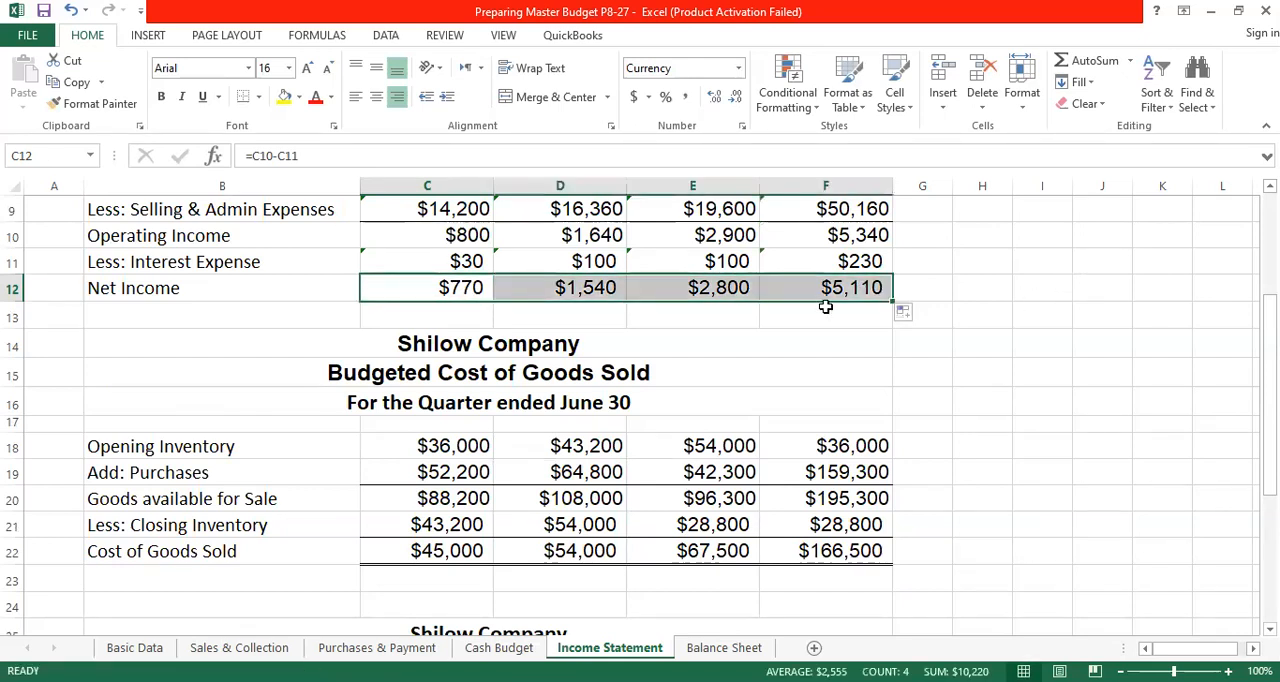
left_click(603, 295)
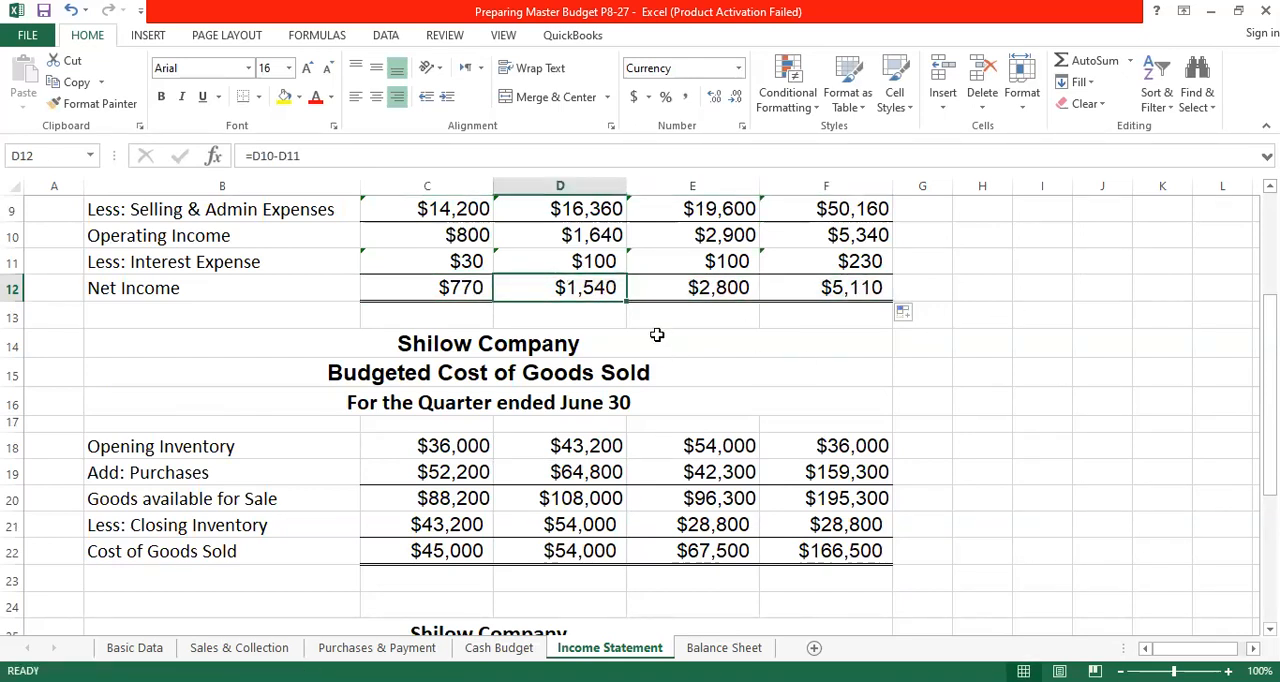
- Highlight the income statement's Quarter column, F5:F12, with yellow fill
scroll(657, 335, "up", 2)
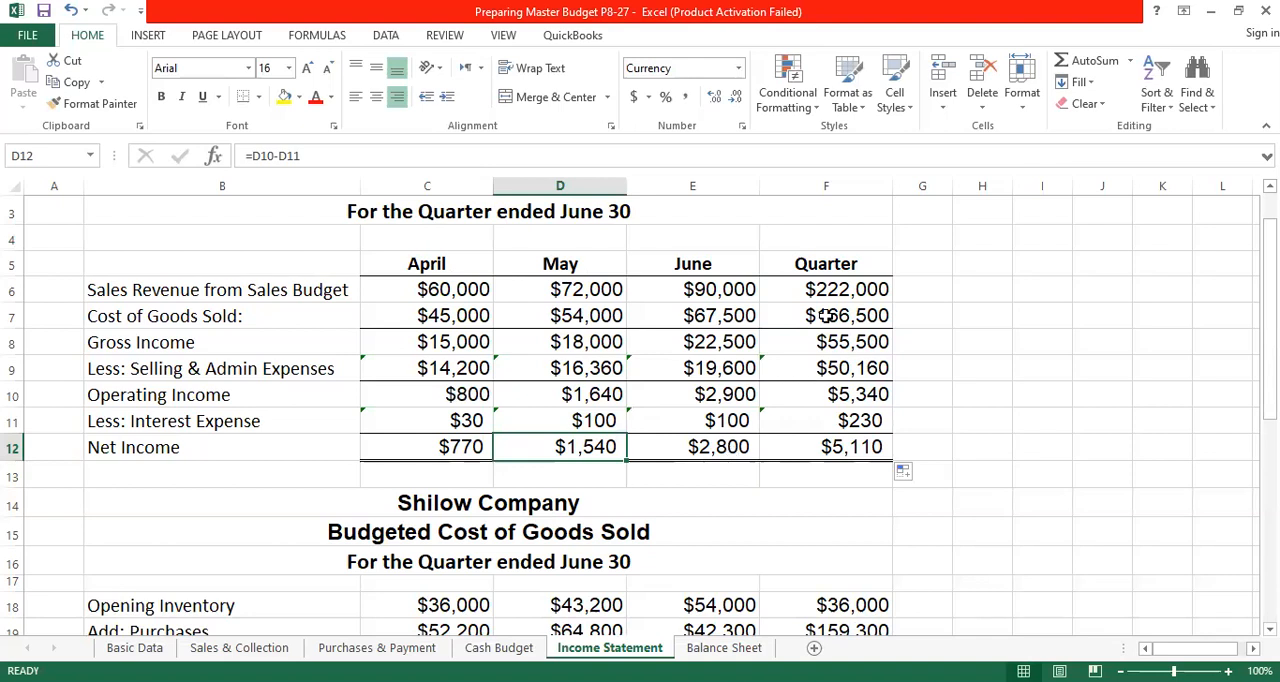
left_click(828, 449)
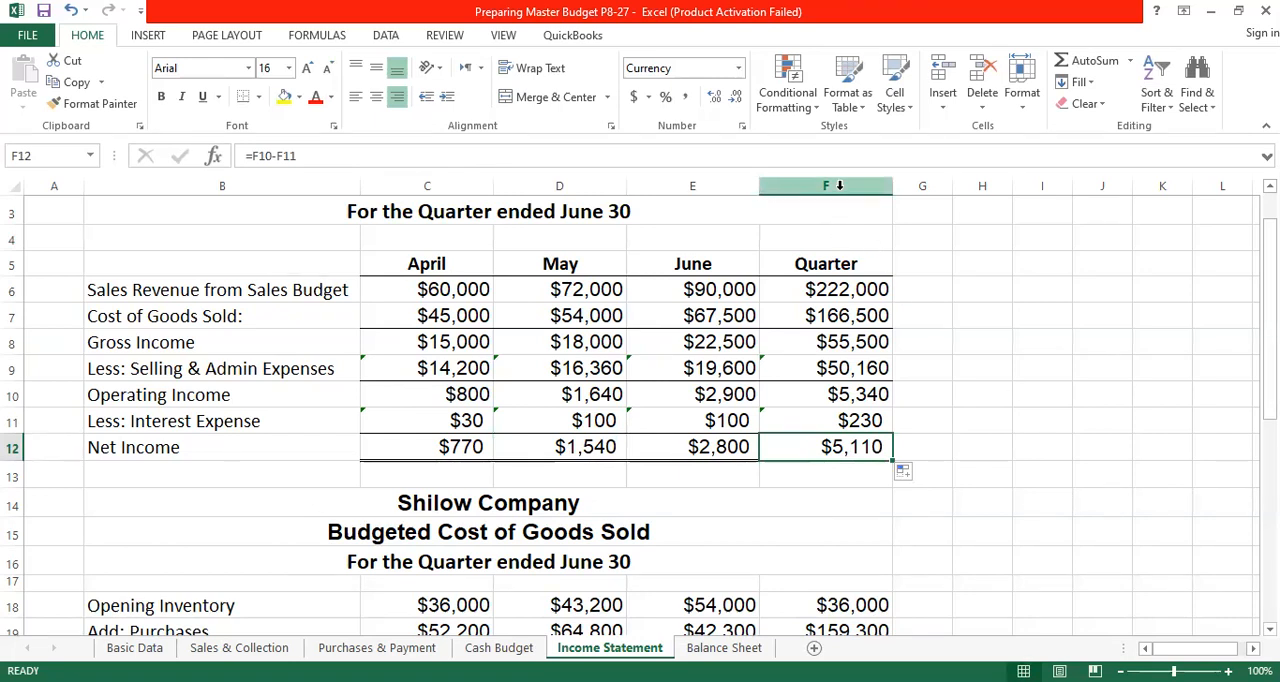
left_click(838, 262)
left_click_drag(833, 298, 830, 445)
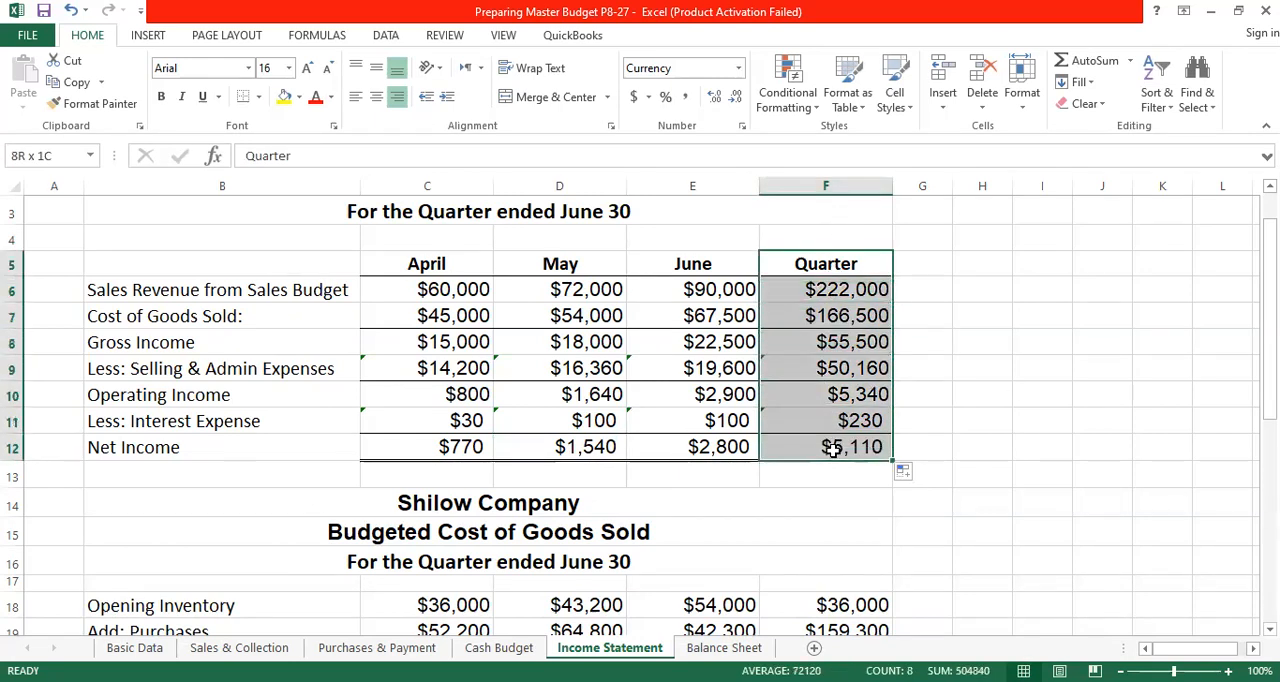
left_click(283, 97)
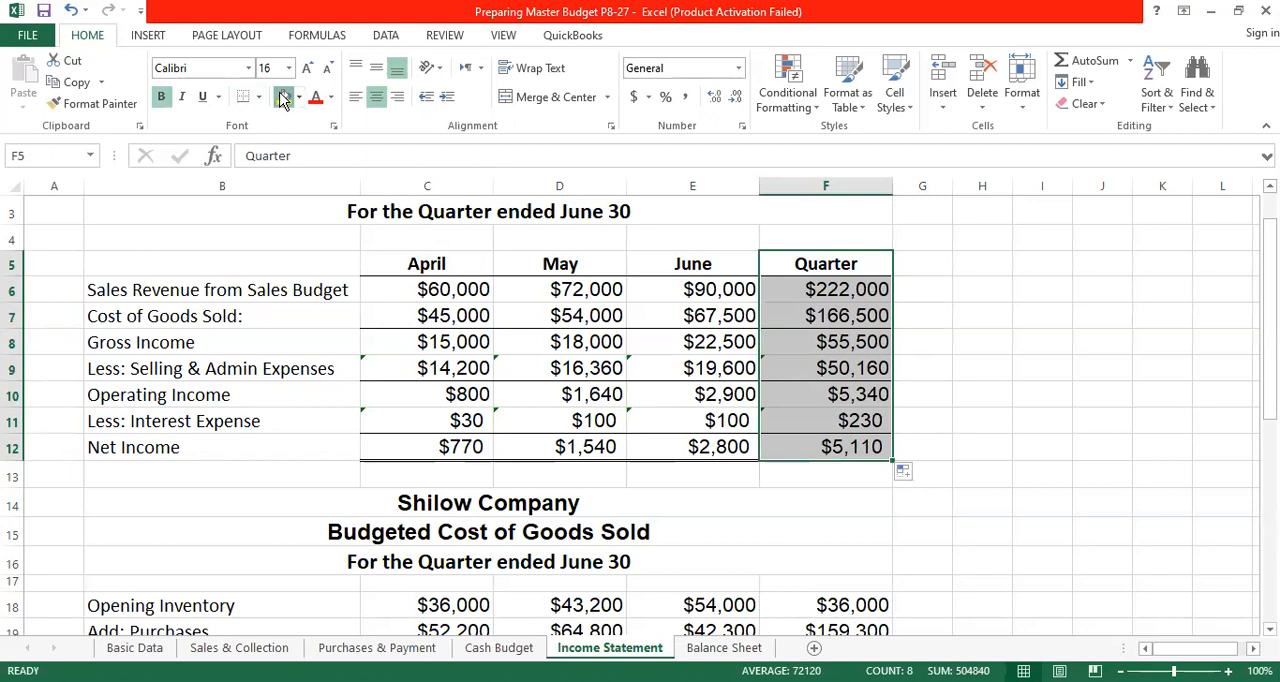
left_click(1050, 284)
- Review the Quarter column's formulas from Sales Revenue down to Net Income and glance over the Budgeted Cost of Goods Sold schedule
left_click(849, 288)
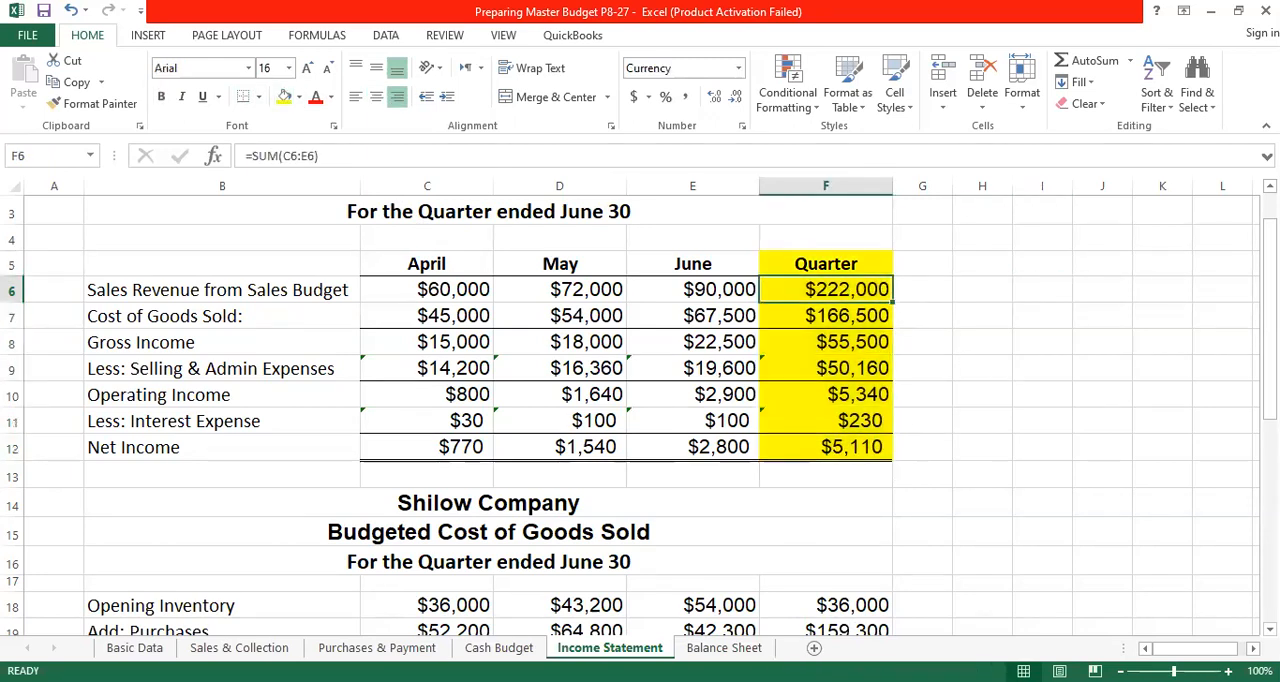
left_click(878, 316)
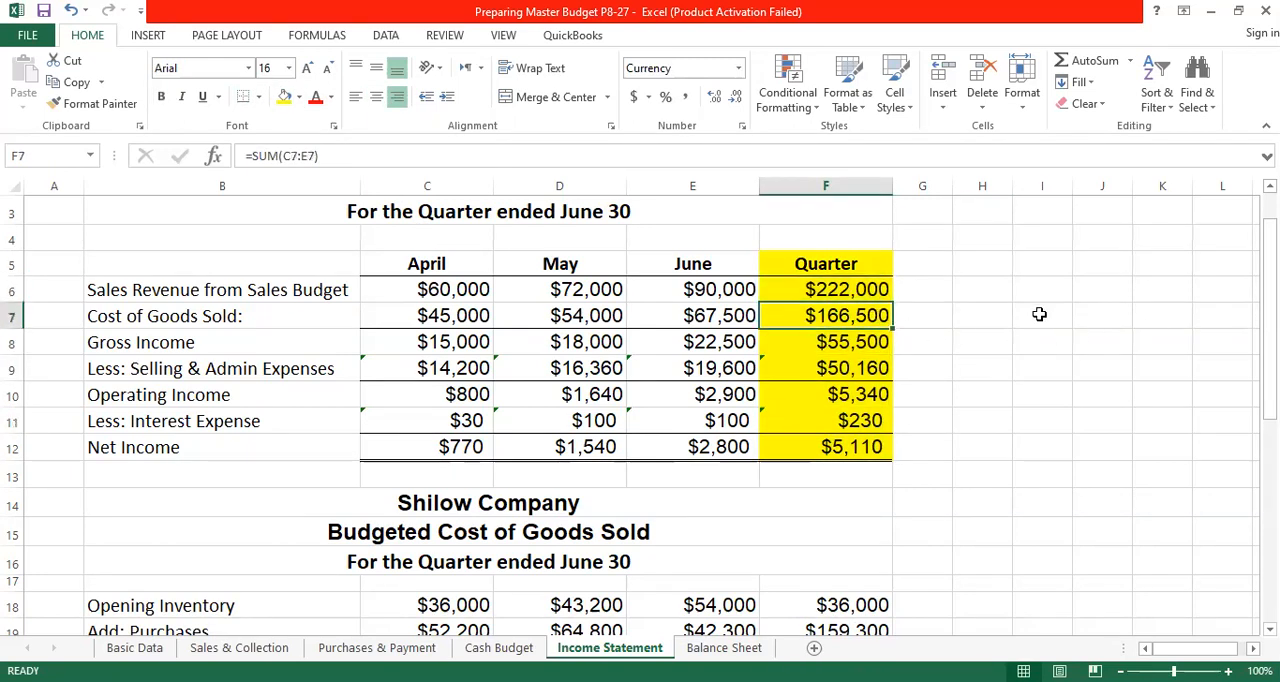
left_click(853, 340)
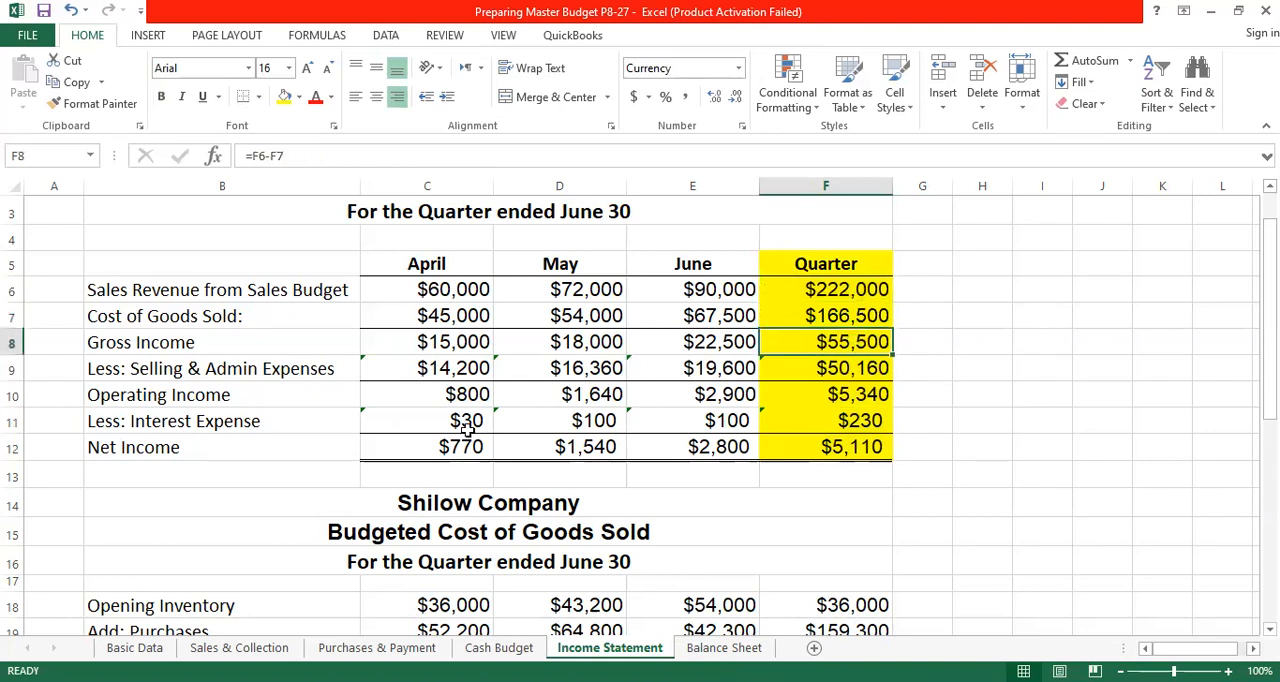
left_click(840, 369)
left_click(849, 398)
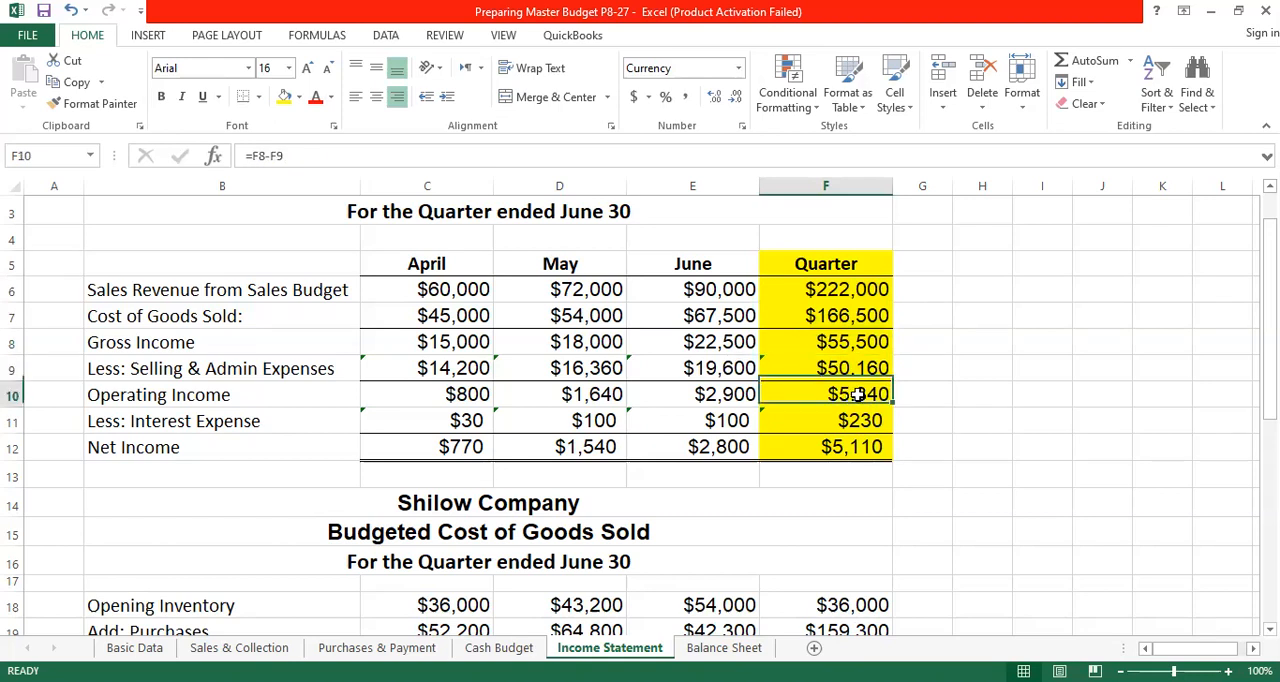
left_click(838, 421)
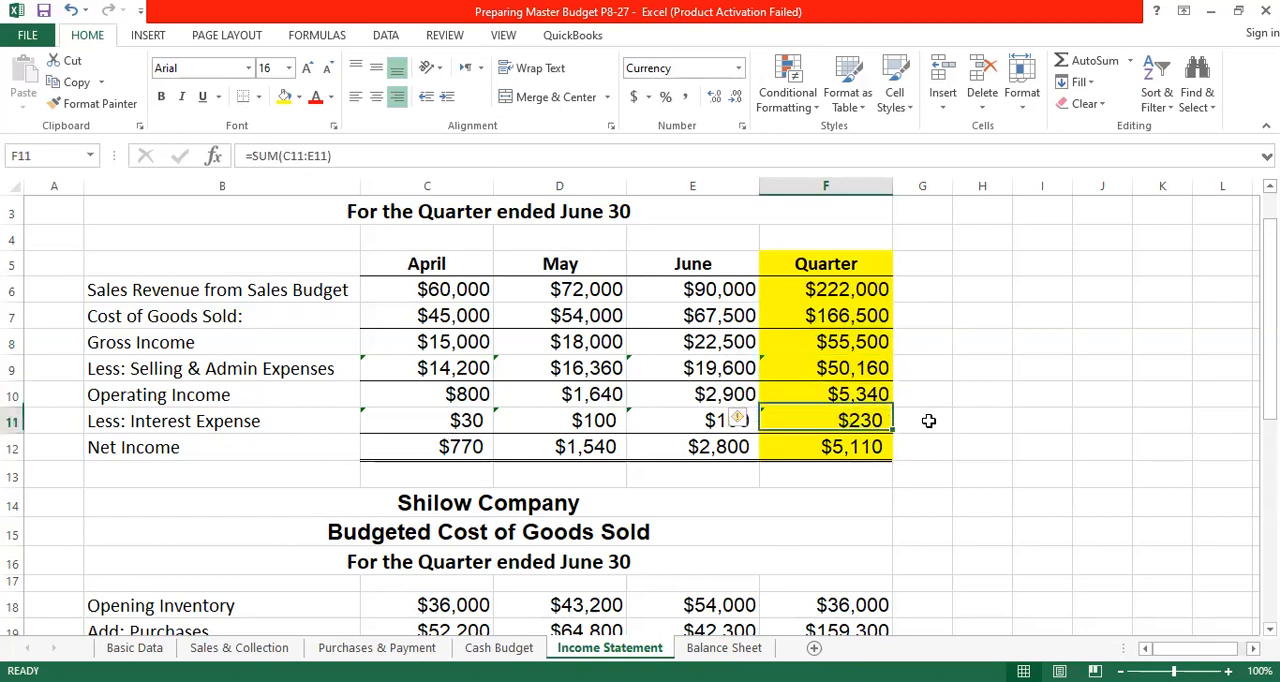
left_click(866, 449)
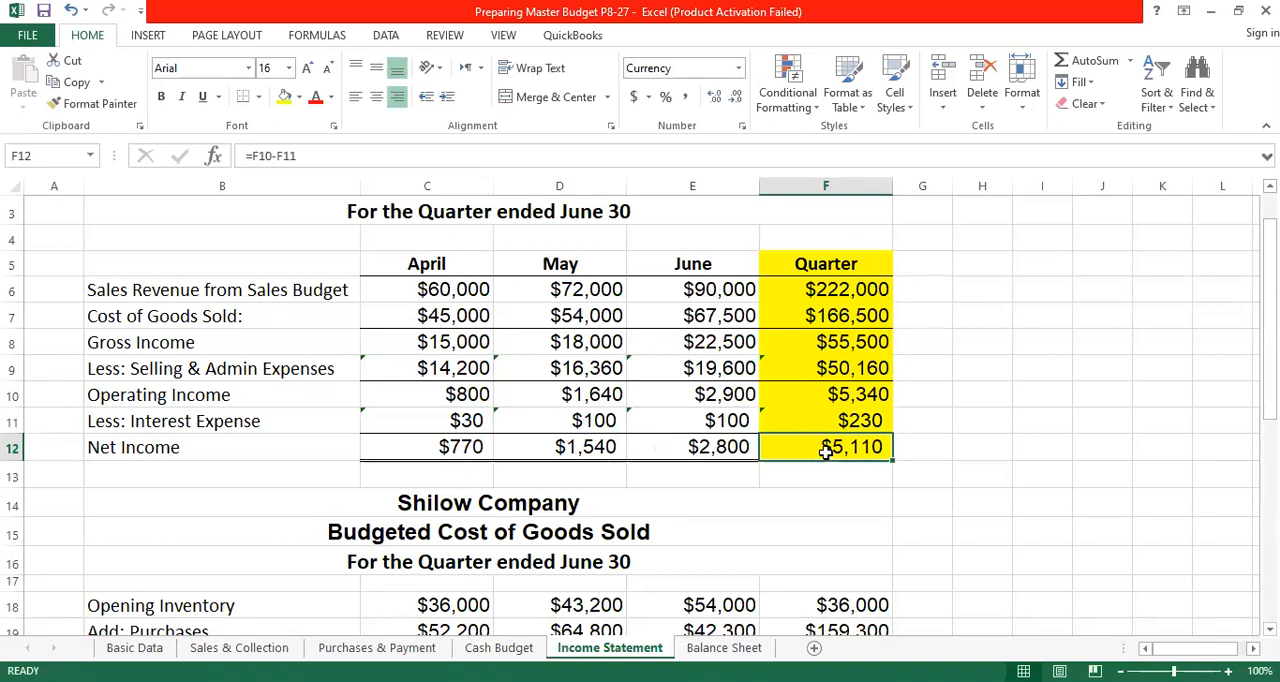
scroll(512, 357, "down", 3)
scroll(515, 352, "up", 1)
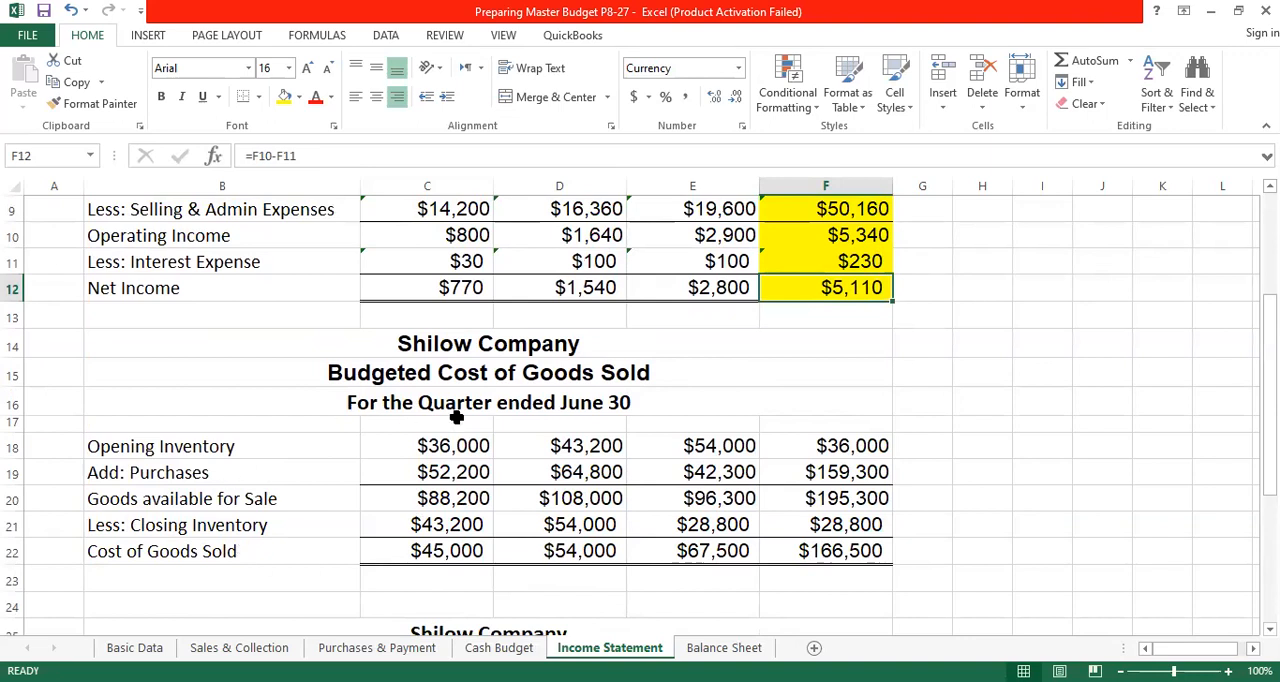
- Review the Budgeted Cost of Goods Sold and Selling & Admin Expenses schedules, and return to the start of the income statement
scroll(460, 371, "down", 4)
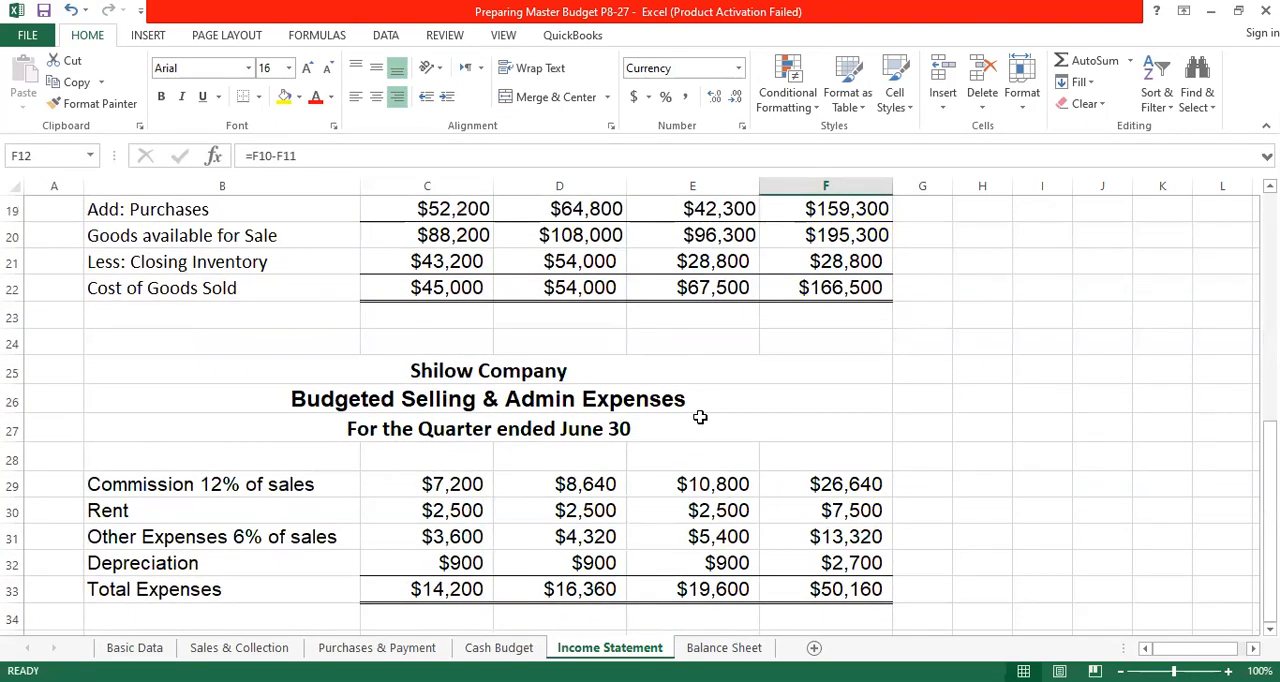
scroll(694, 517, "down", 2)
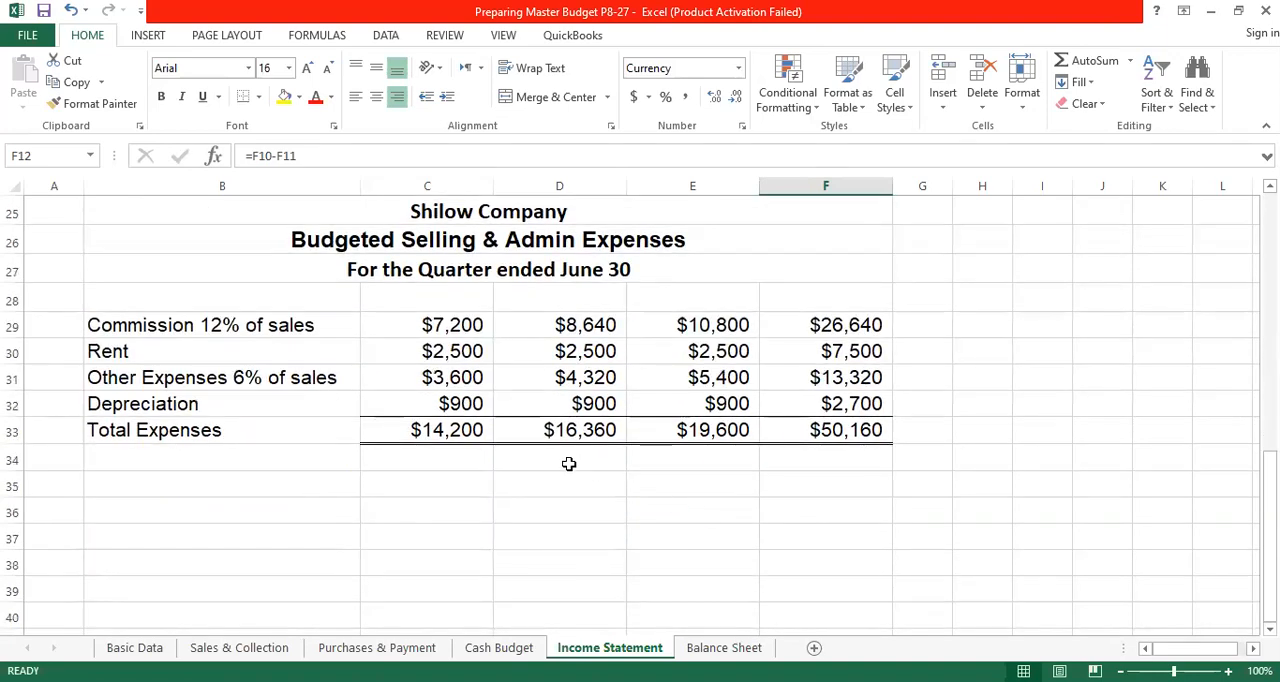
scroll(572, 460, "up", 2)
scroll(575, 458, "up", 5)
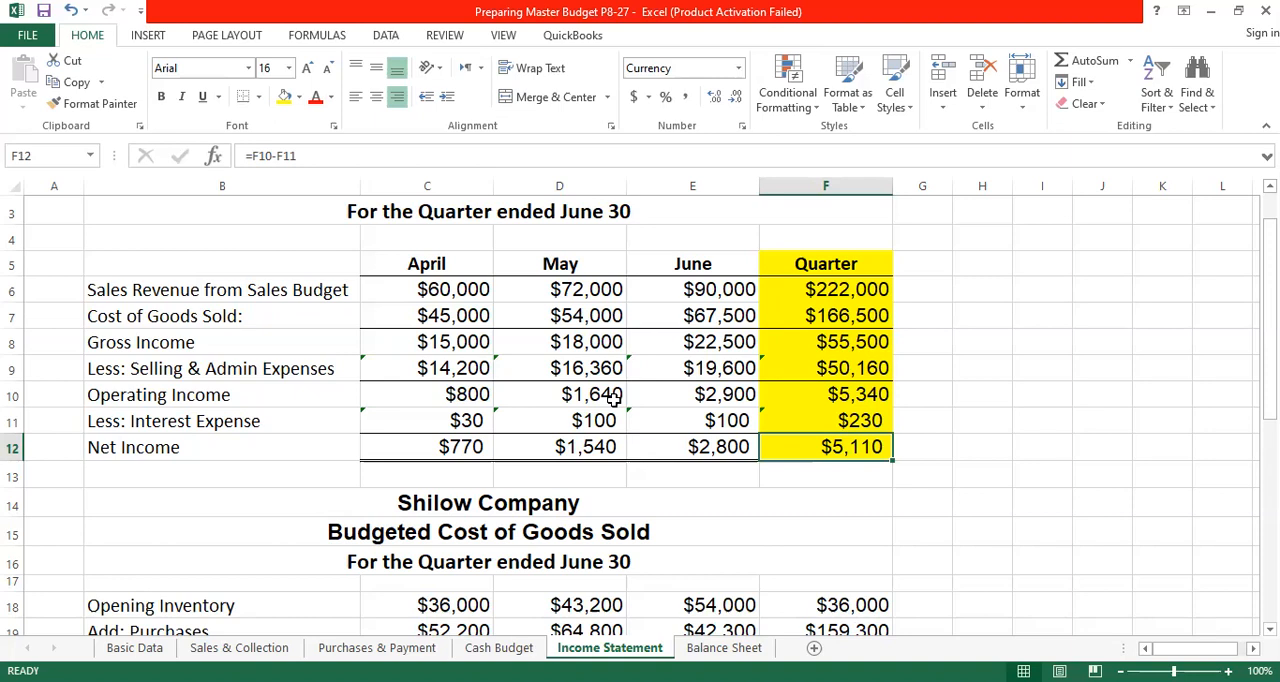
scroll(769, 331, "up", 1)
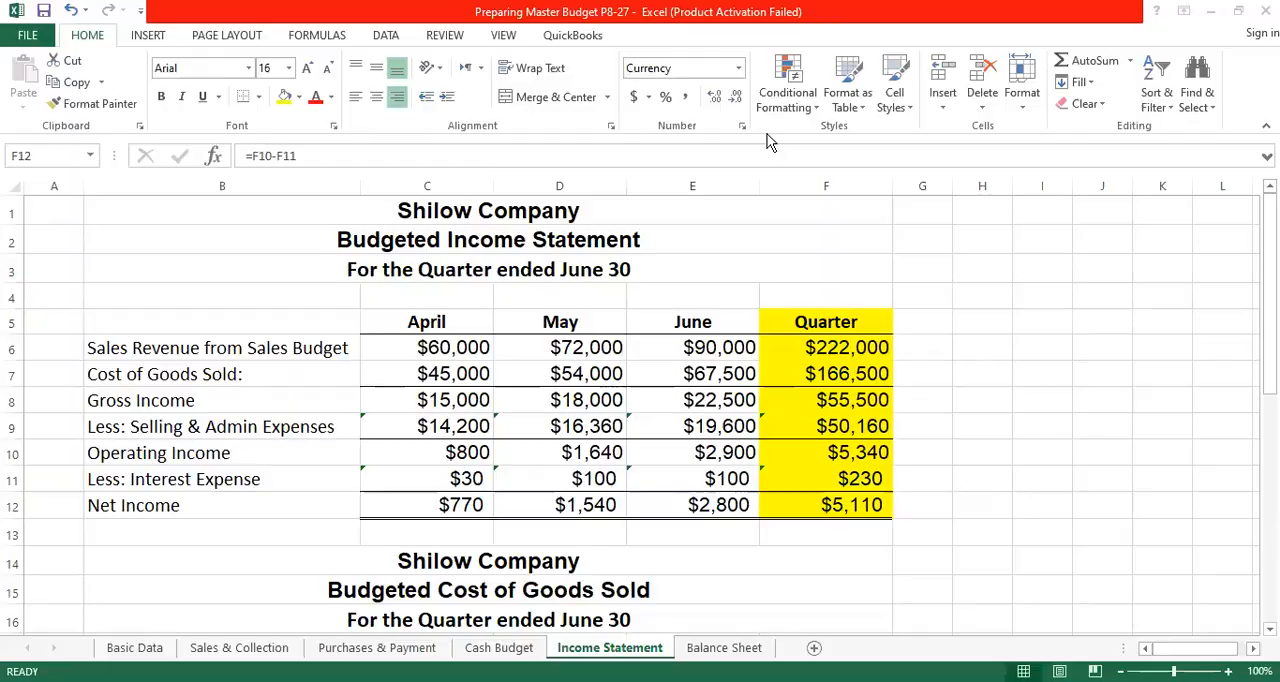
- Switch to the problem PDF in Adobe Reader, select requirement 5 about the June 30 balance sheet, and return to Excel
key("alt+Tab")
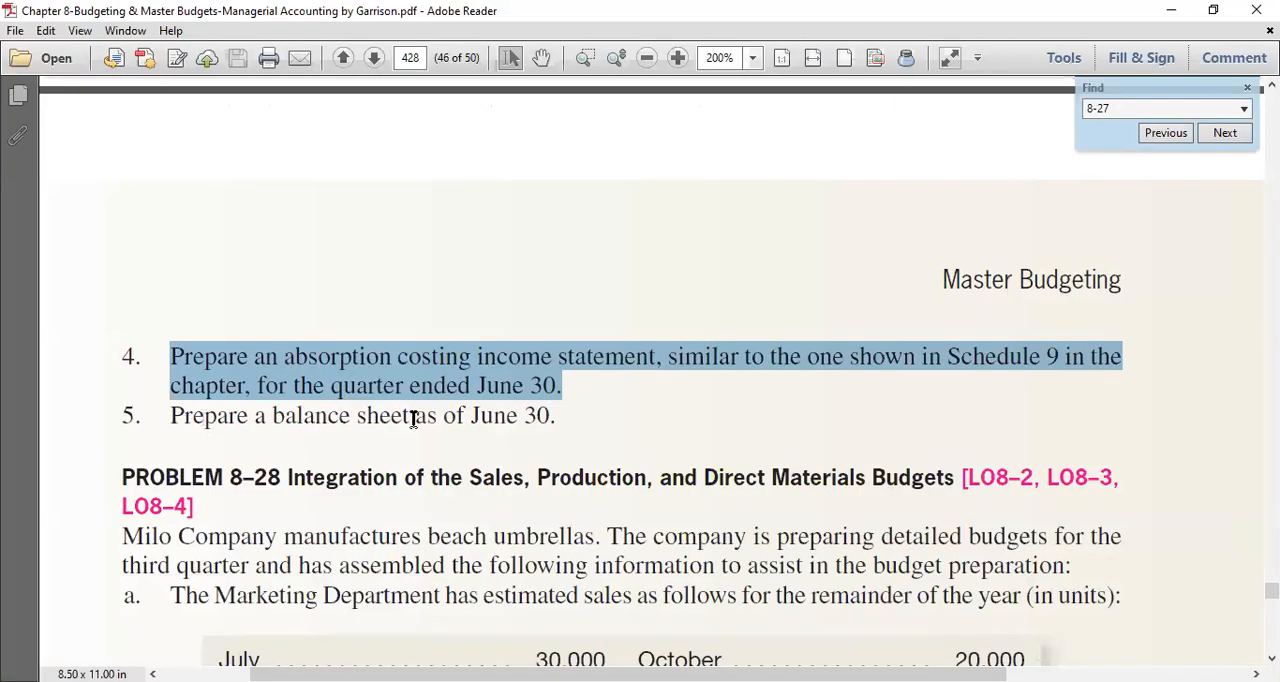
left_click_drag(557, 415, 173, 418)
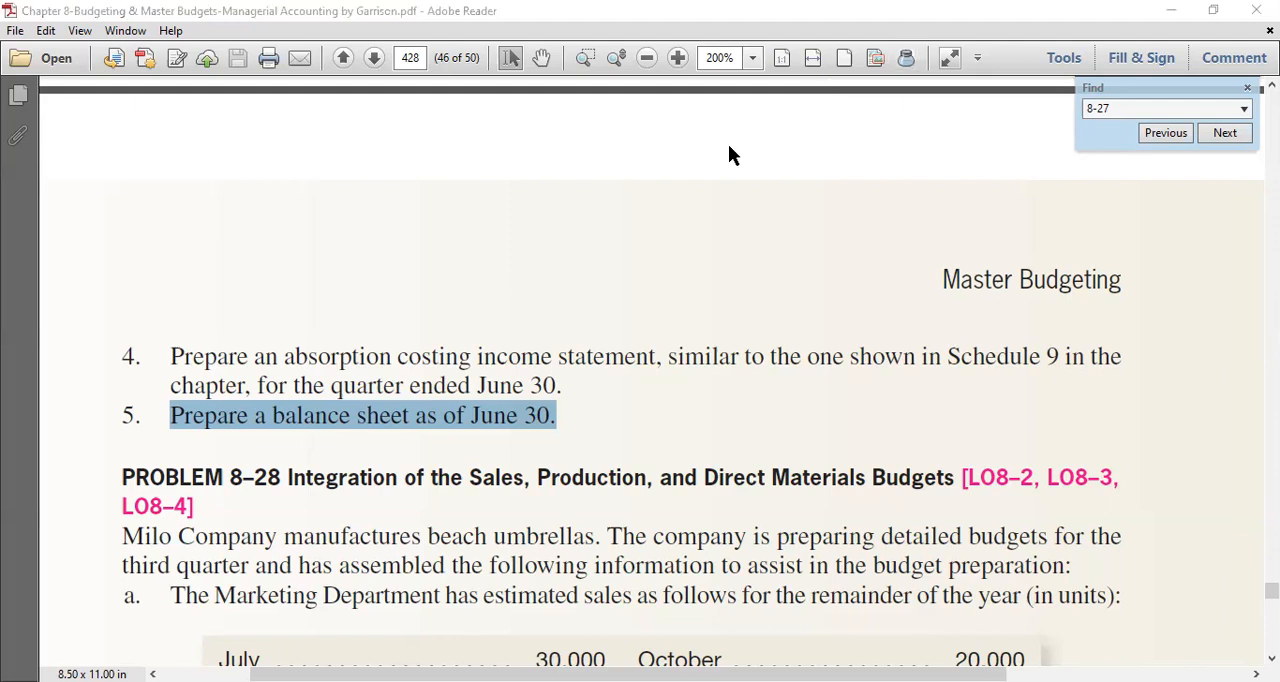
key("alt+Tab")
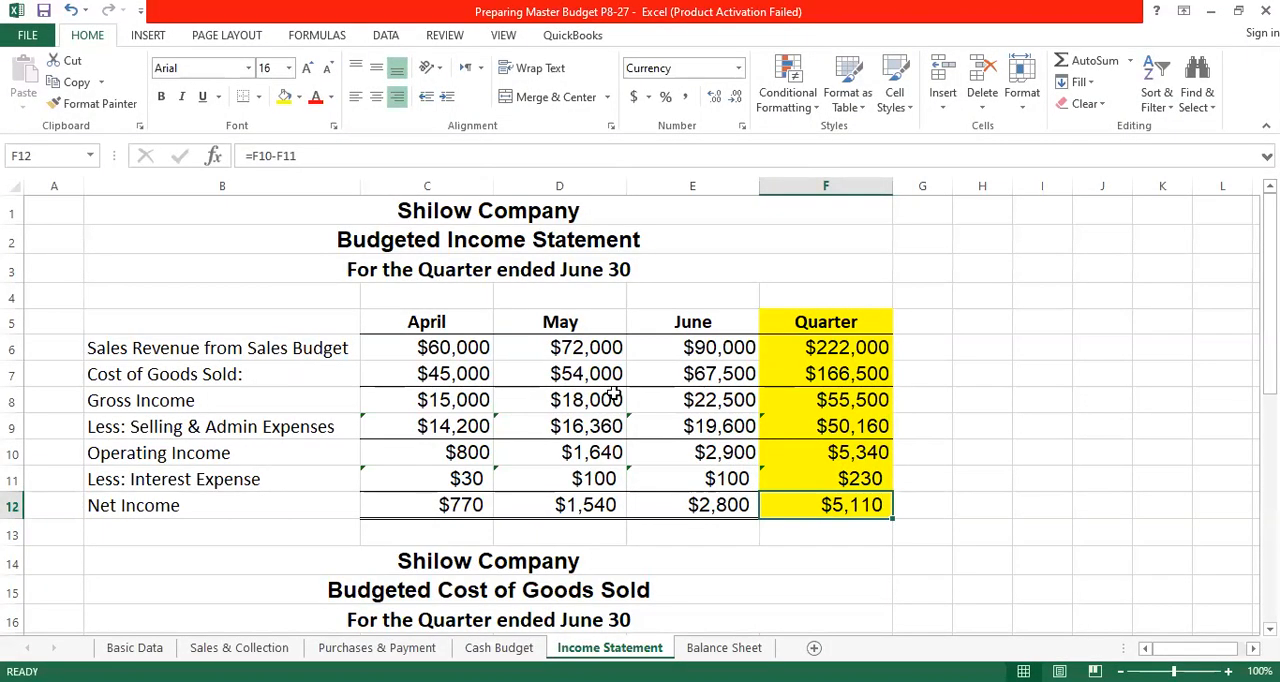
- On the Balance Sheet worksheet, copy the formatting of the Budgeted Balance Sheet title in B2 to the Shilow Company title in B1
left_click(722, 650)
scroll(479, 381, "up", 4)
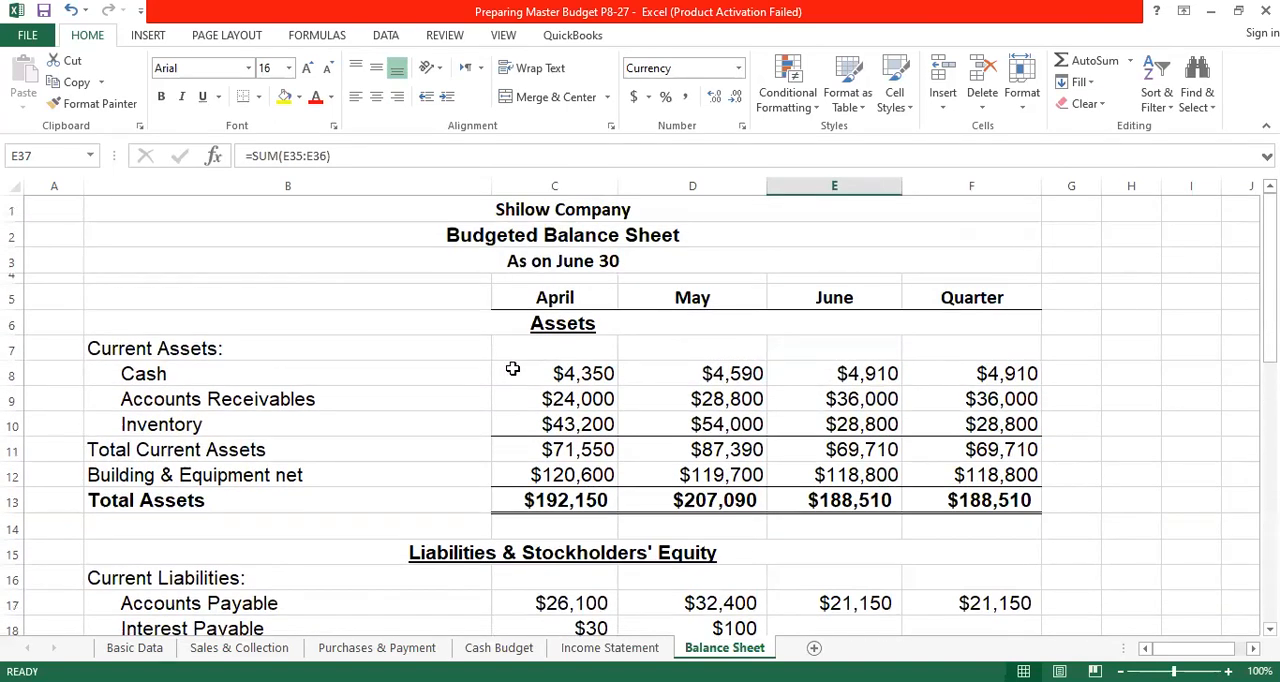
left_click(567, 237)
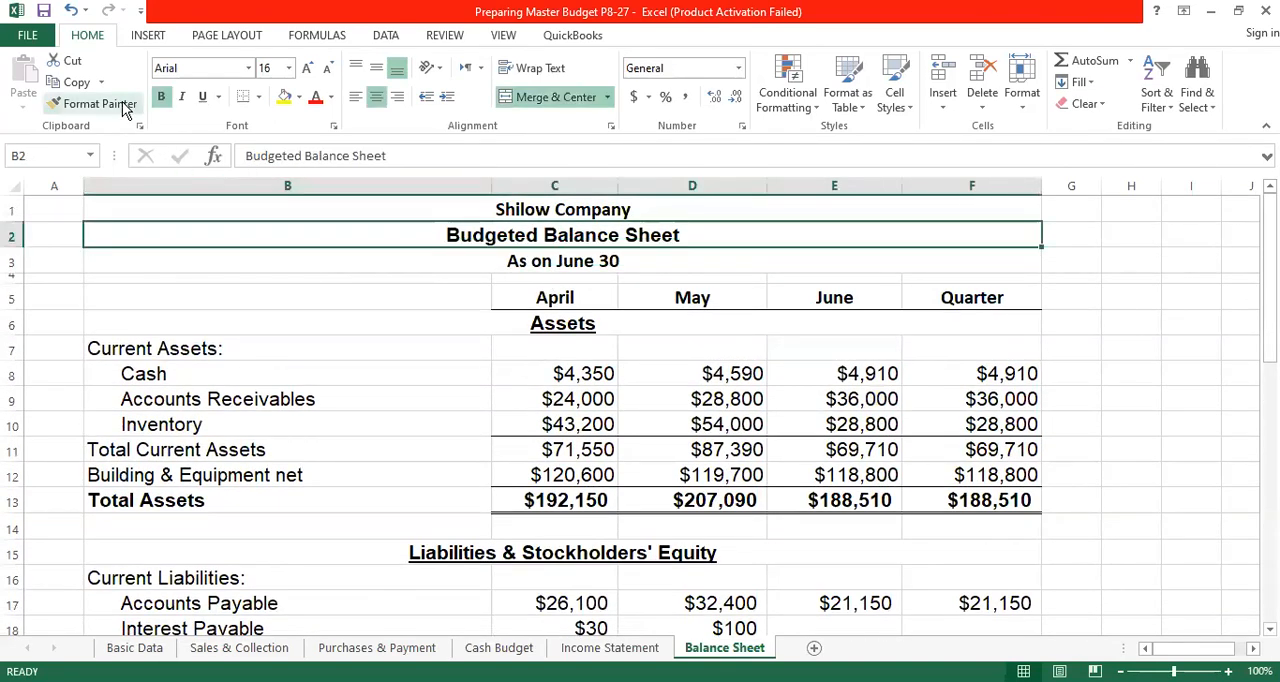
left_click(95, 103)
left_click(593, 211)
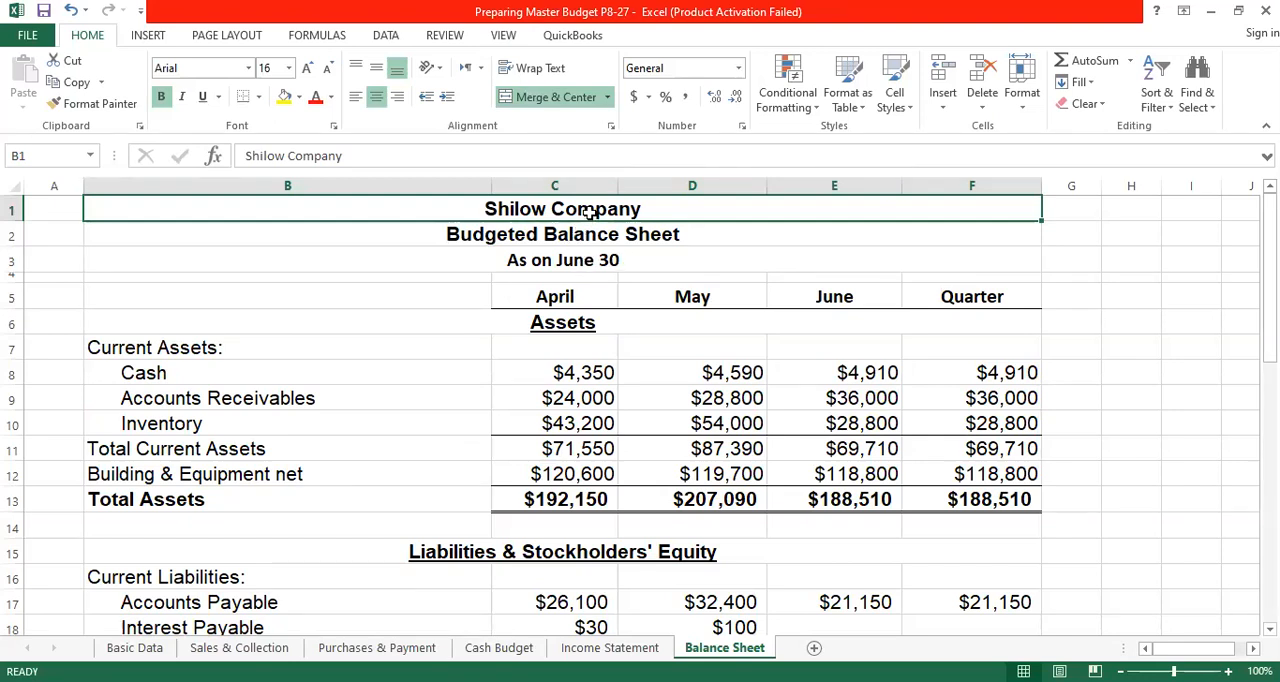
left_click(580, 258, "shift")
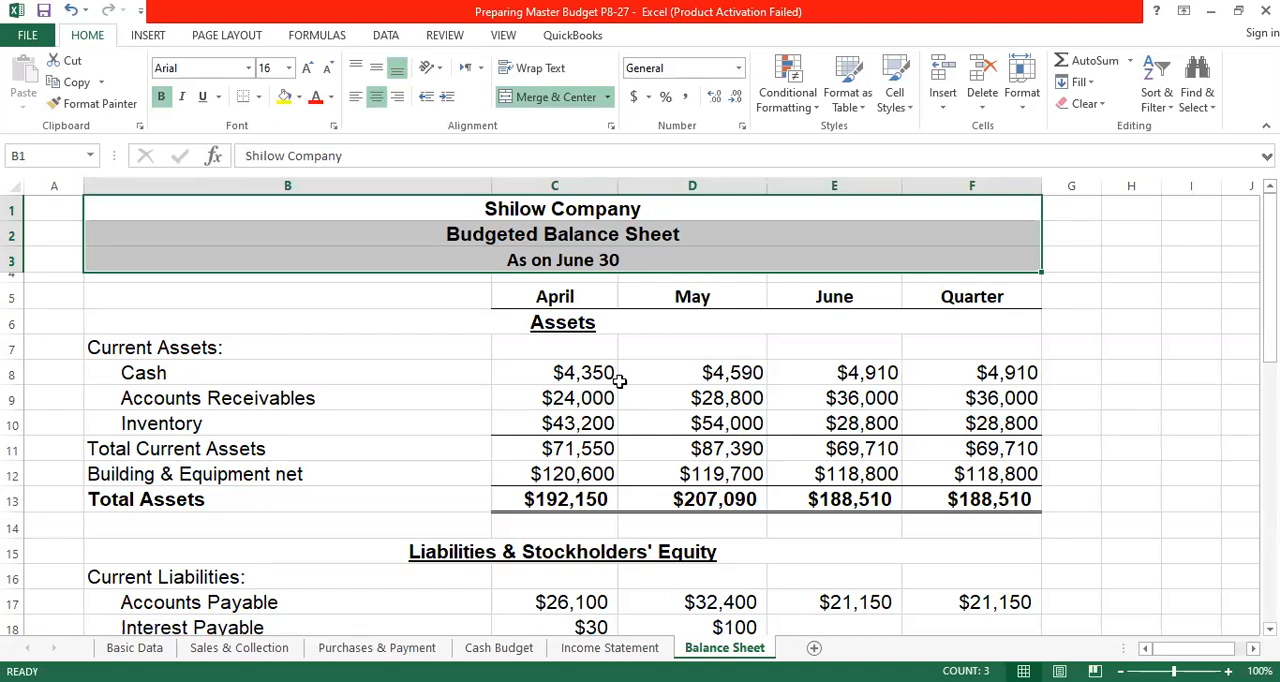
- Left-align the Assets heading in row 6, beneath the April to Quarter column headings
left_click(549, 297)
left_click_drag(549, 297, 960, 303)
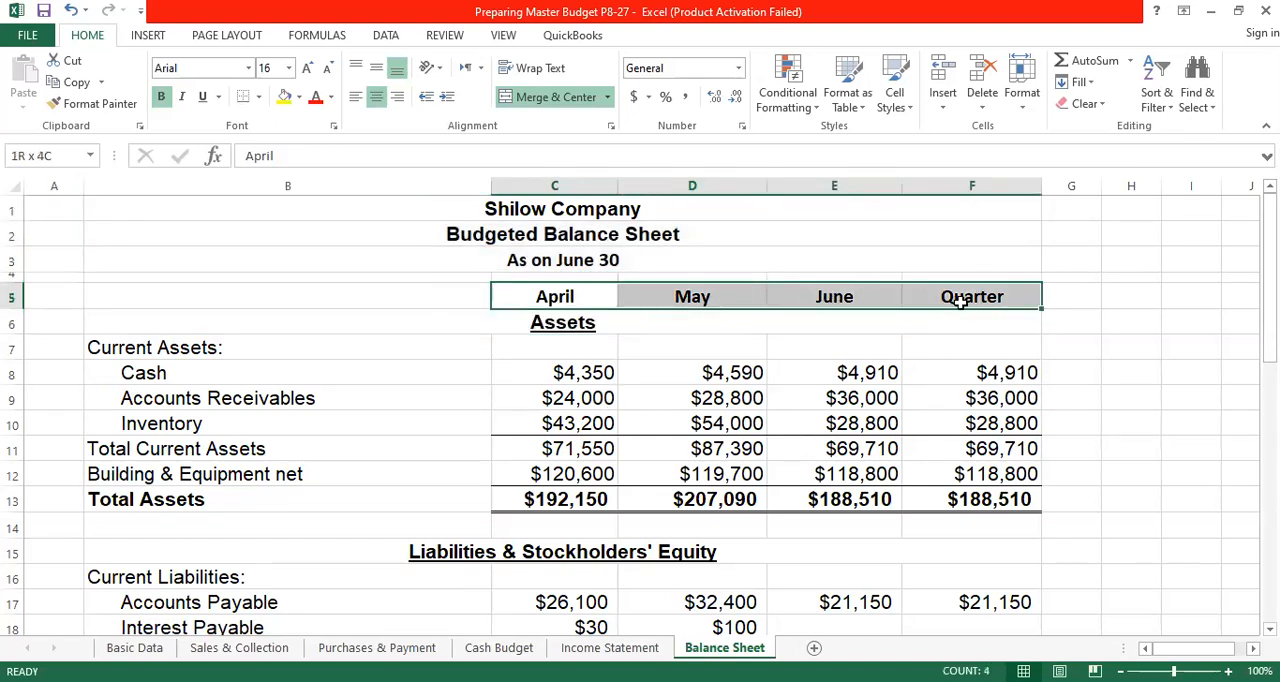
left_click(570, 322)
left_click(356, 97)
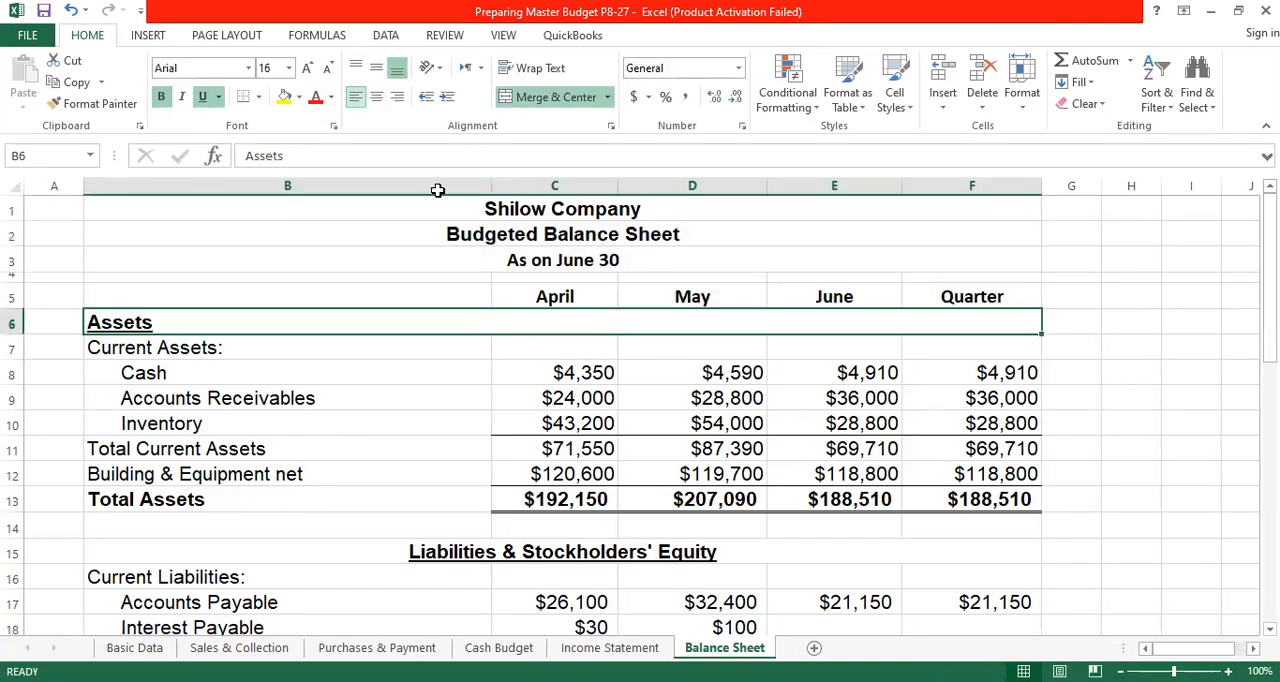
left_click(360, 420)
- Review the asset line items in column B, from the Assets heading and Current Assets down to Building & Equipment net
left_click(164, 318)
left_click(222, 347)
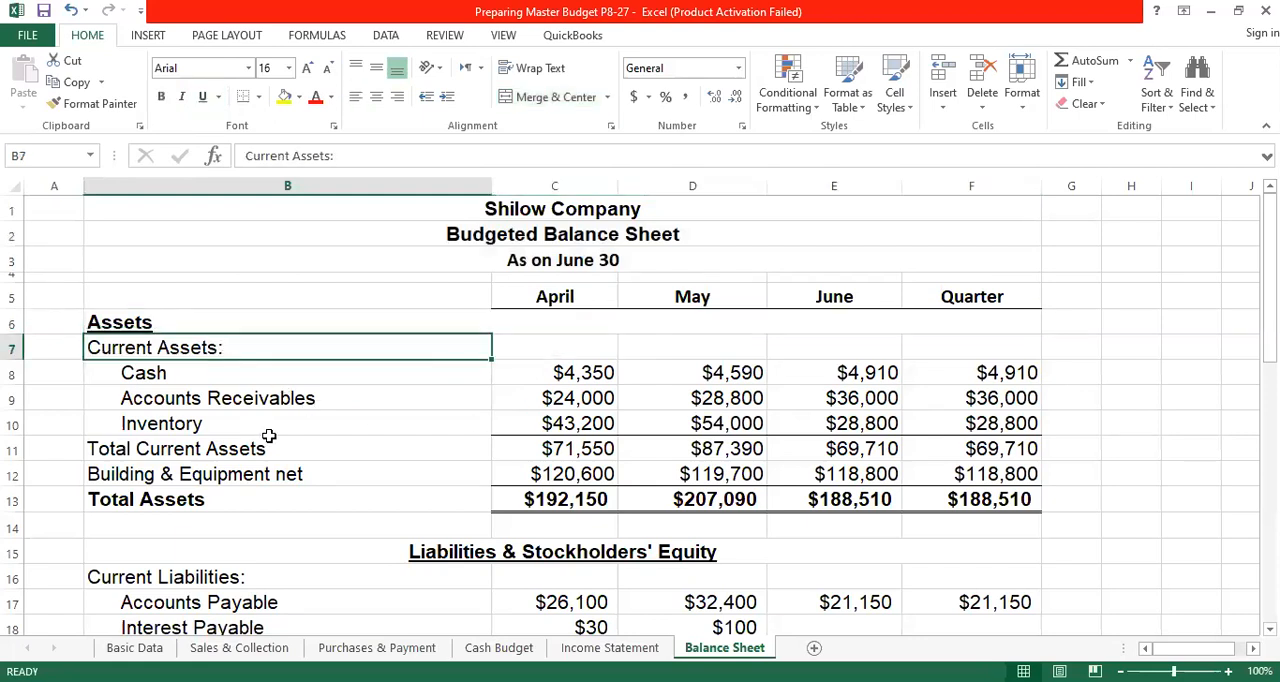
left_click(175, 374)
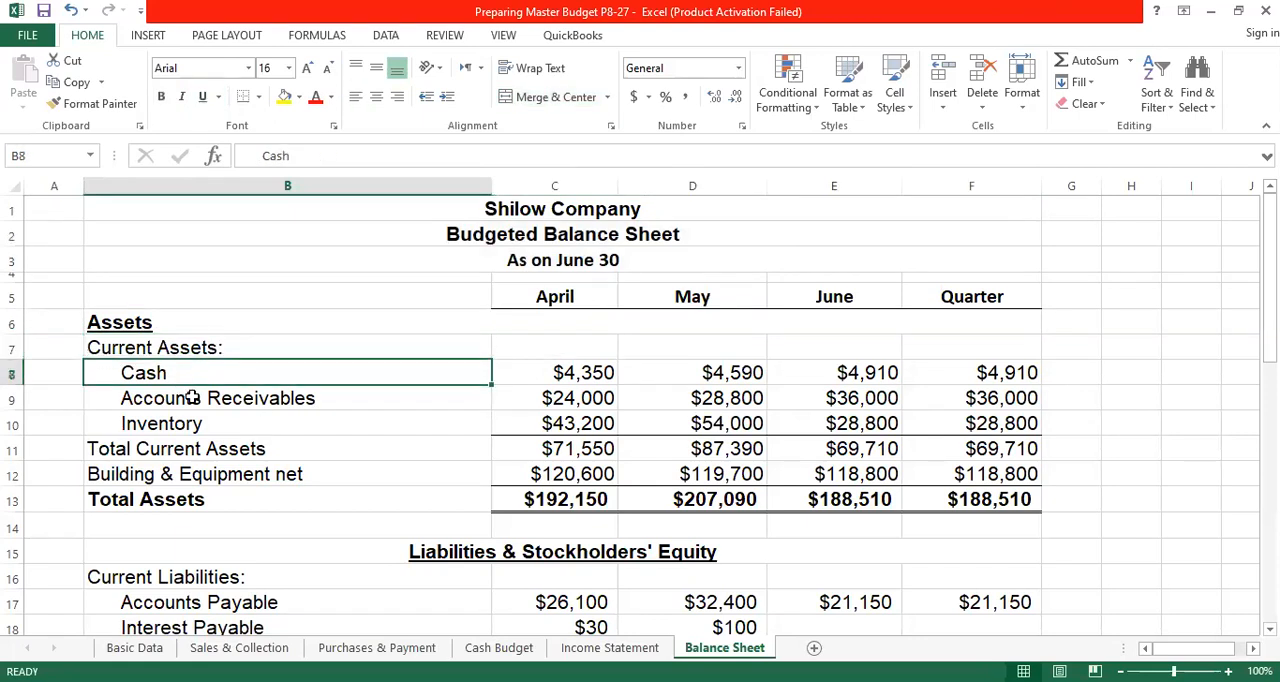
left_click(192, 398)
left_click(207, 424)
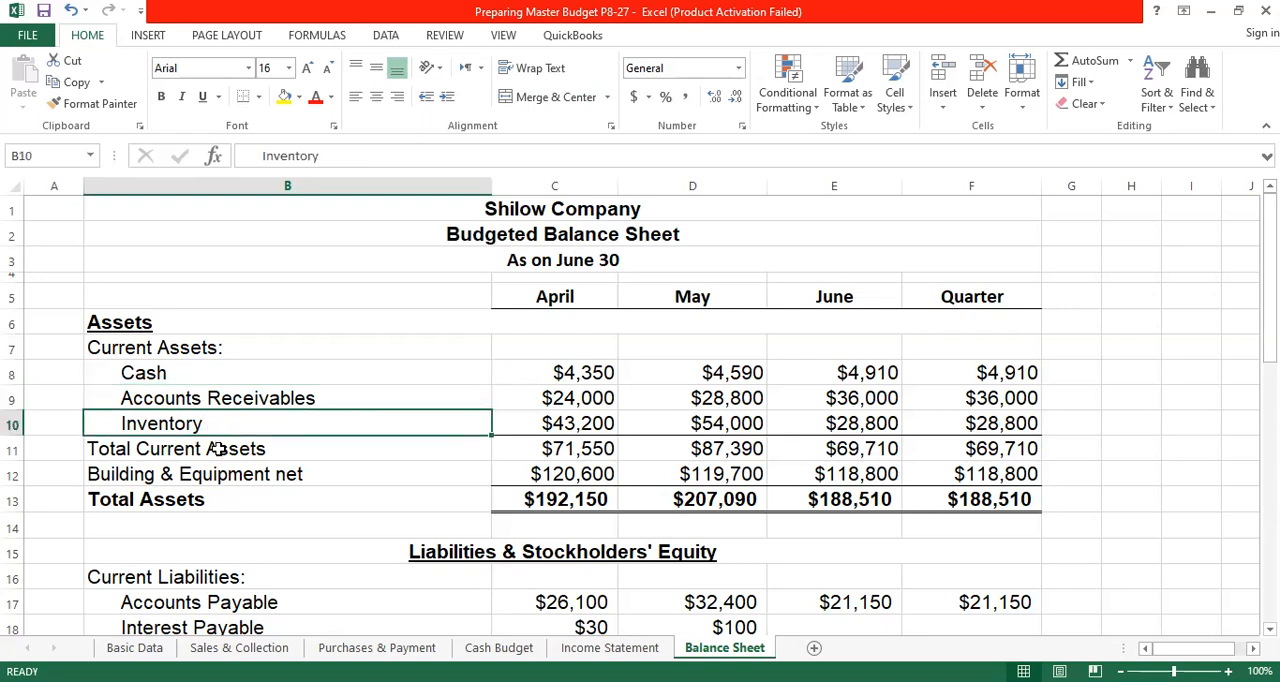
left_click(213, 448)
left_click(283, 480)
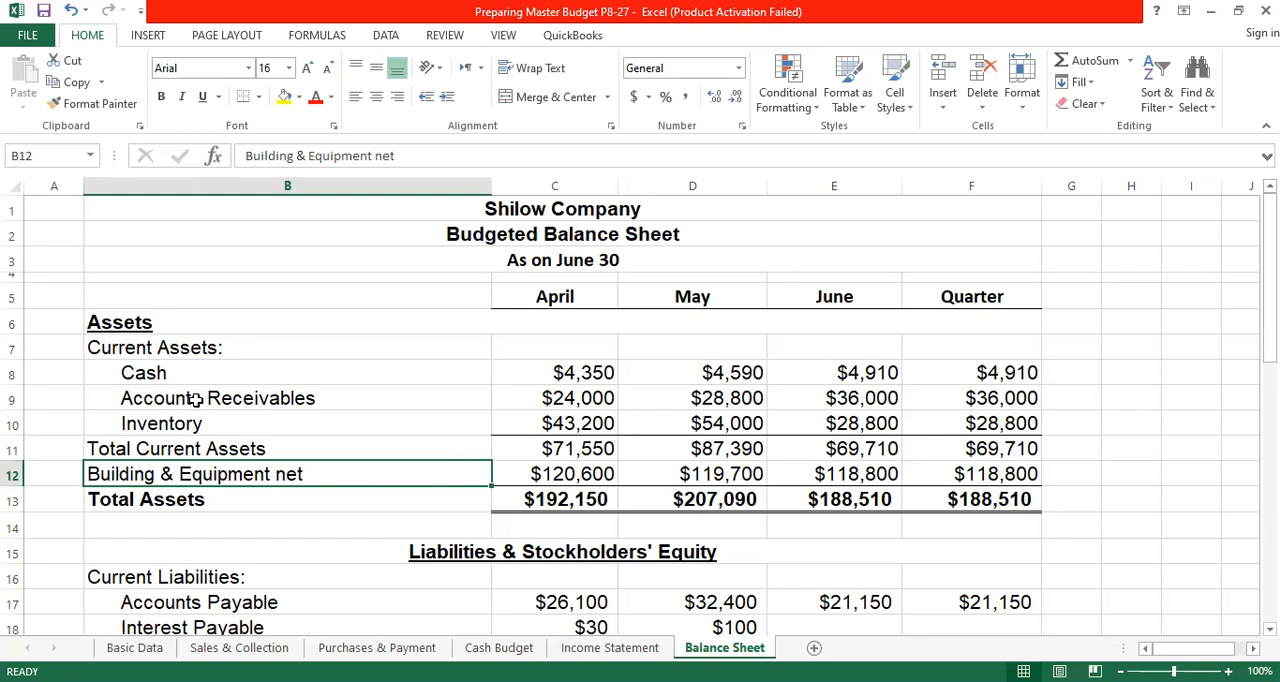
left_click(152, 374)
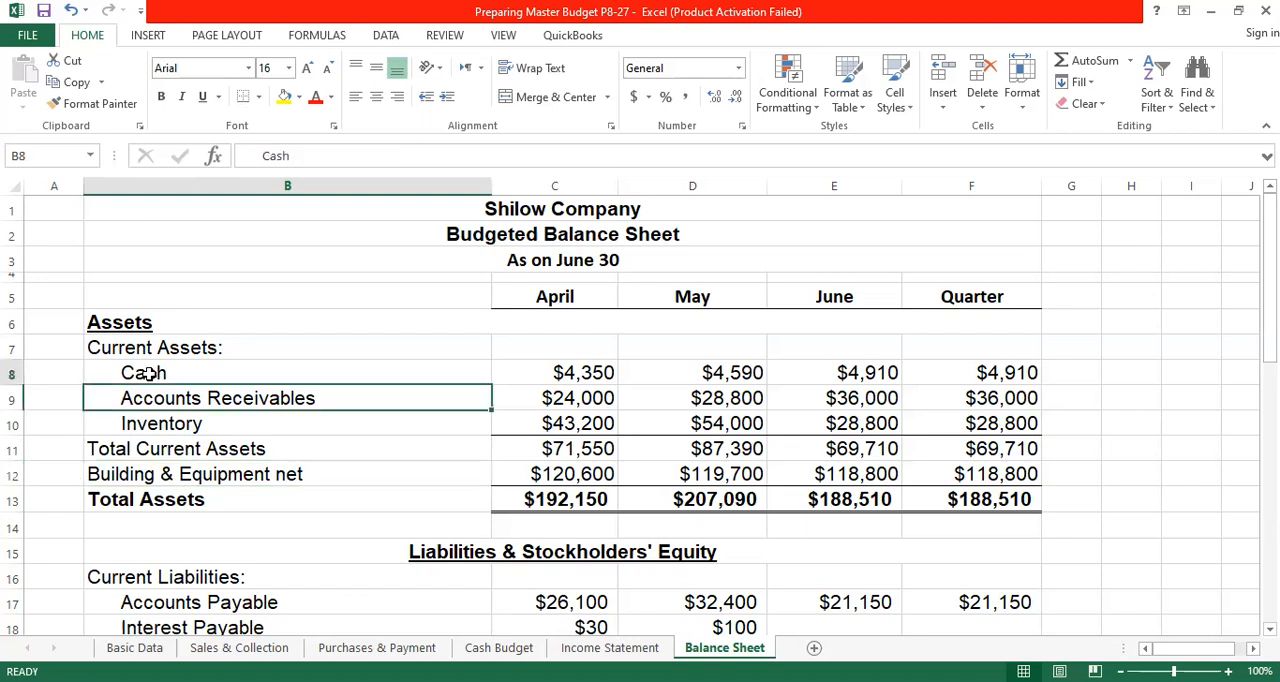
- Link April's Cash in C8 to April's Ending Cash Balance with ='Cash Budget'!C21
left_click(578, 369)
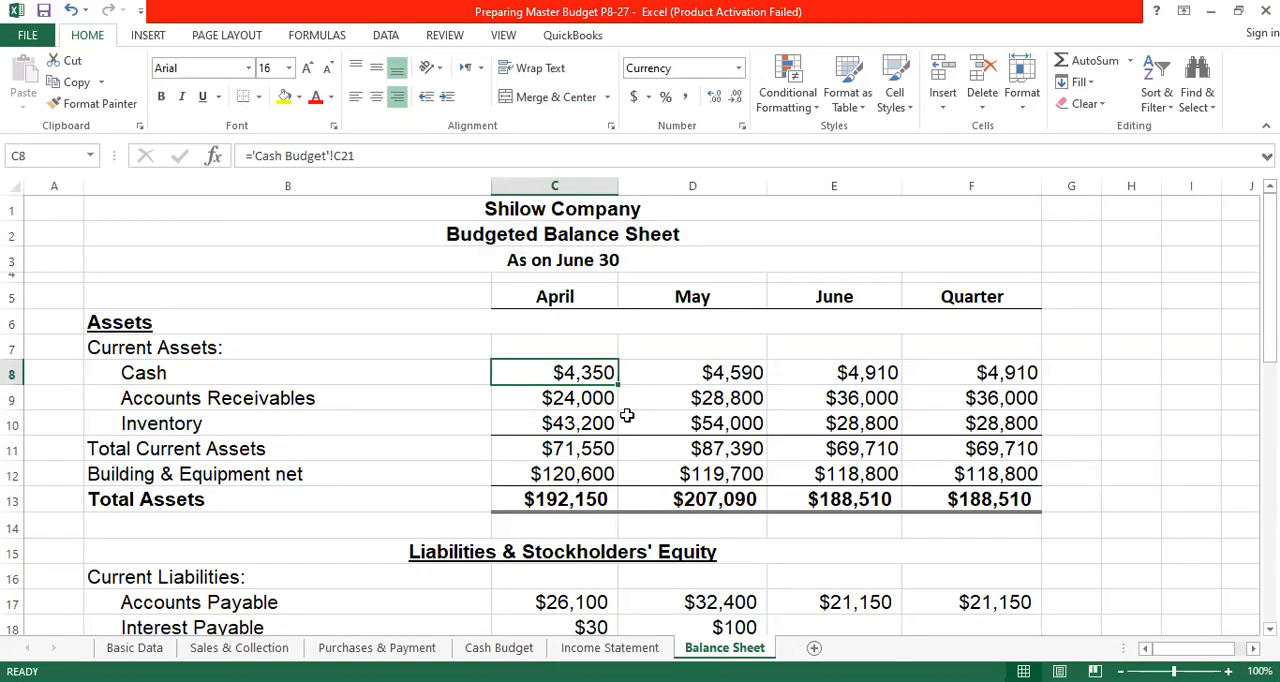
type("=")
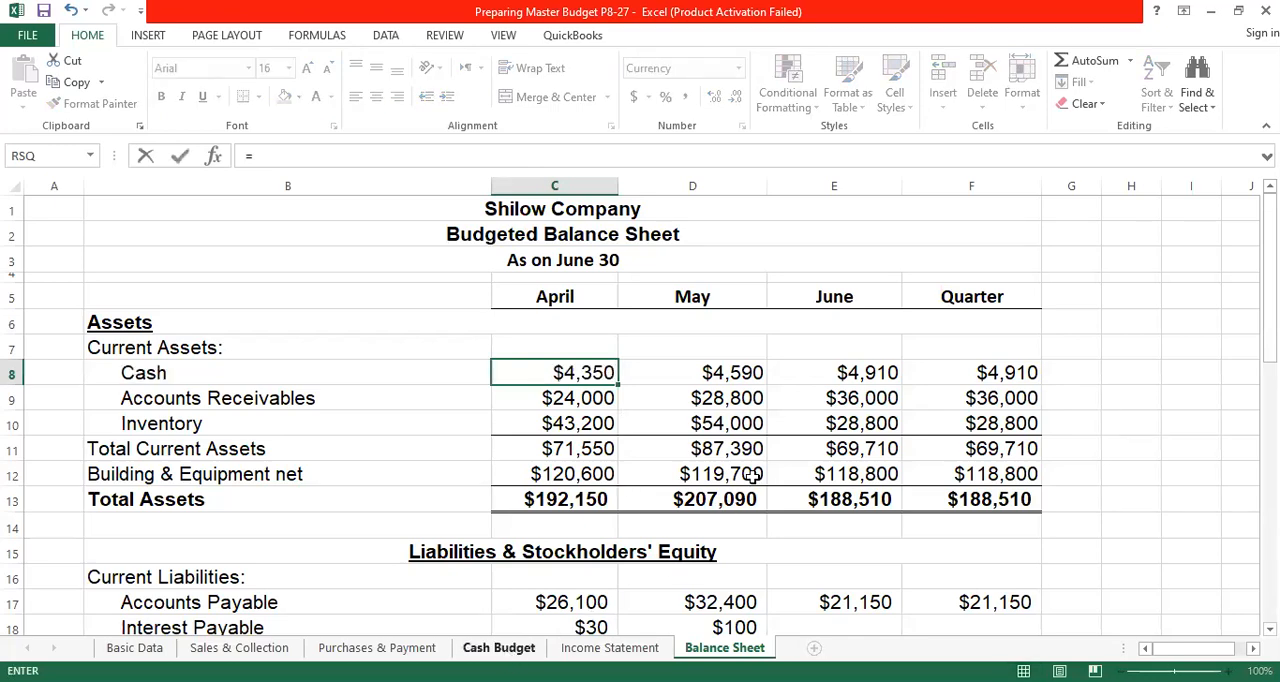
left_click(505, 652)
scroll(692, 443, "up", 2)
scroll(692, 443, "up", 2)
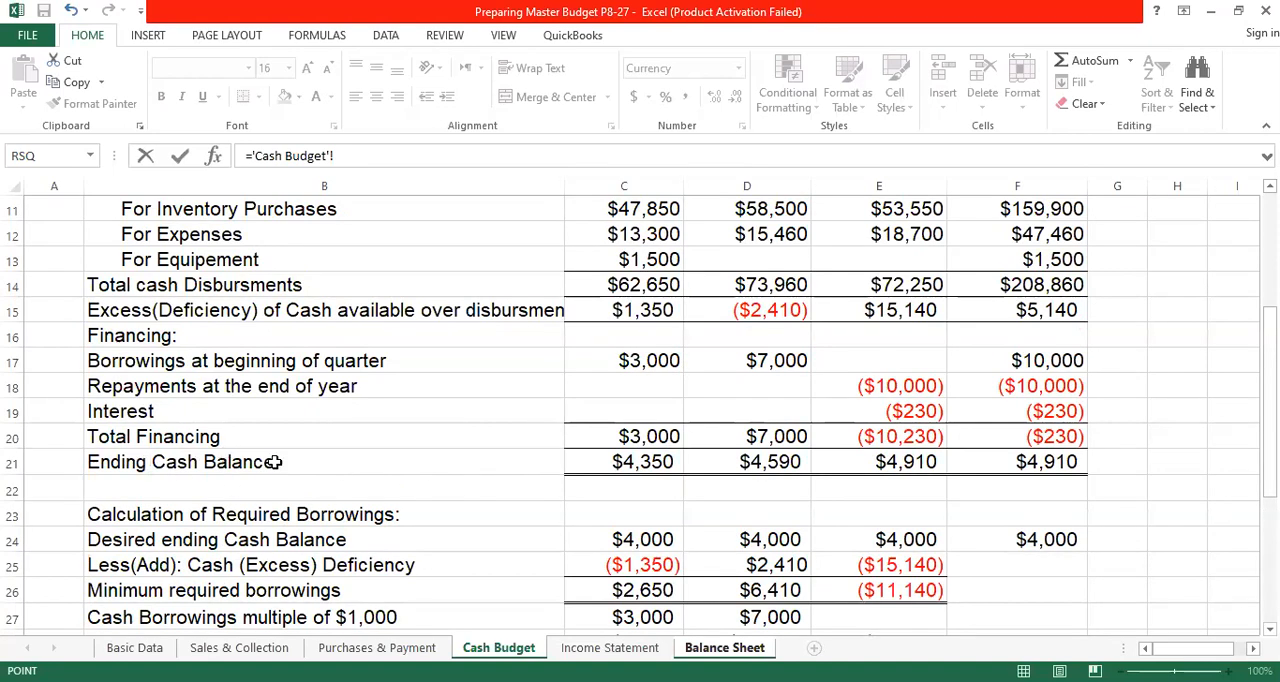
left_click(646, 461)
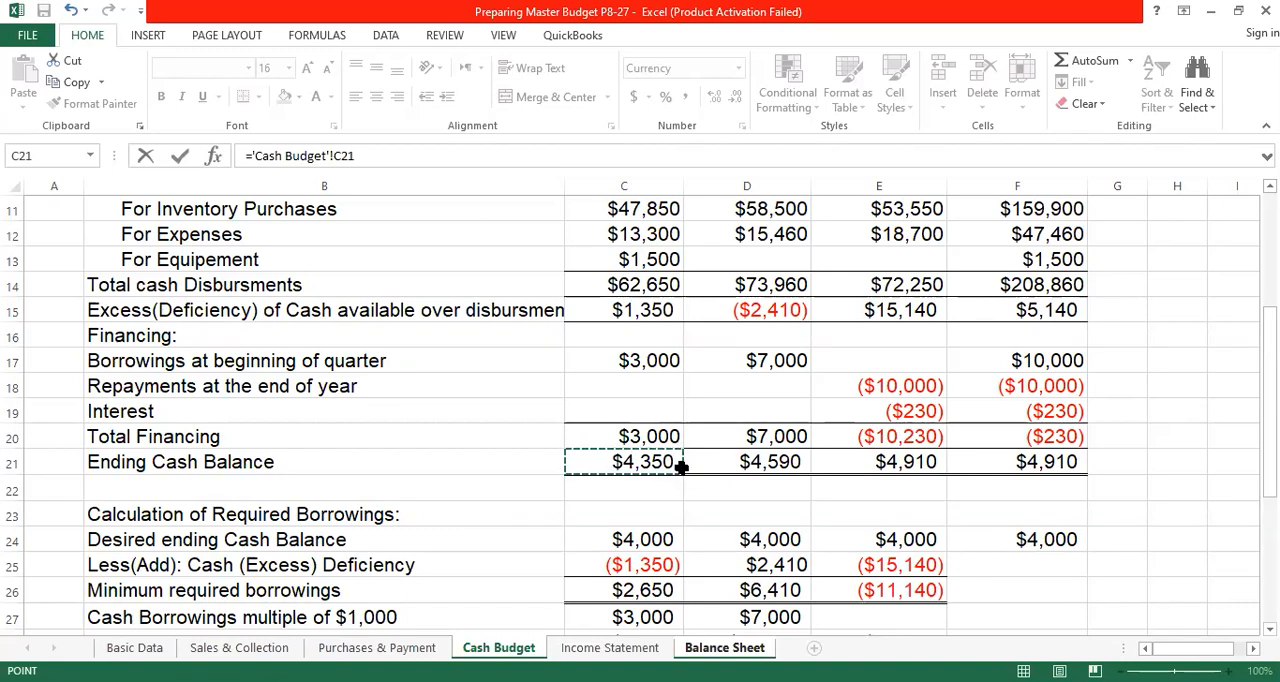
key("Return")
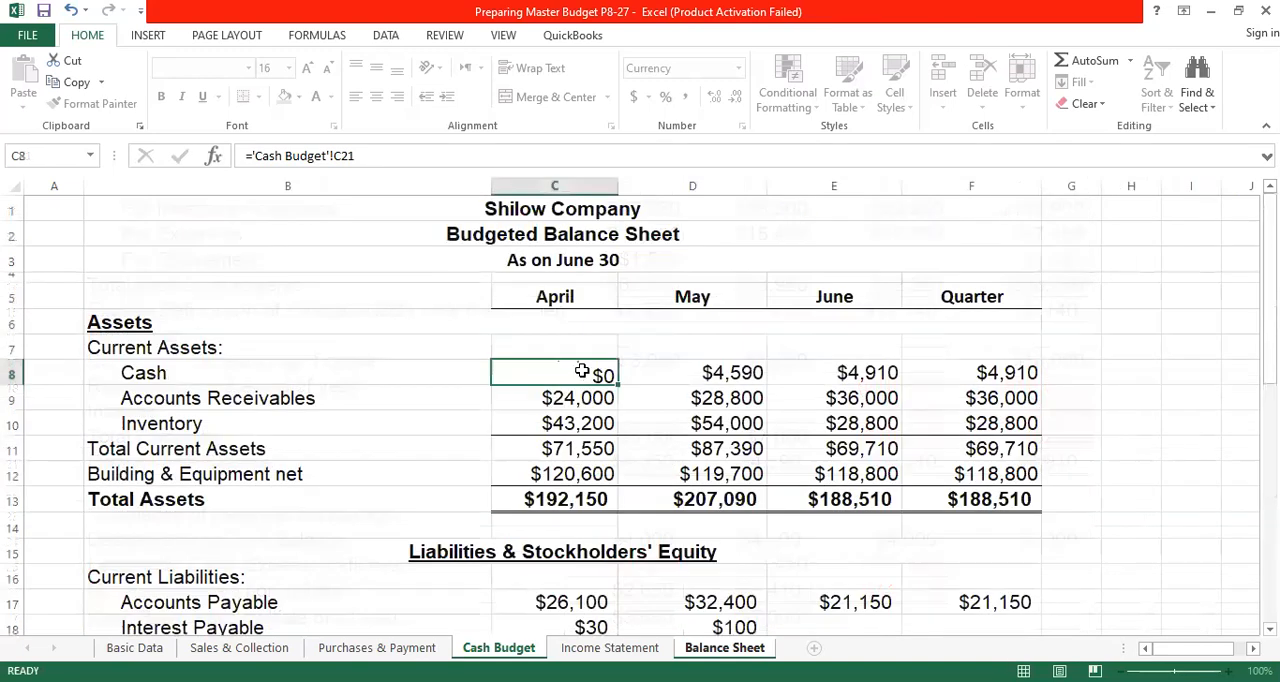
- Fill April's Cash formula across May and June through E8, and compare with the Ending Cash Balance row on the Cash Budget worksheet
left_click(583, 372)
left_click_drag(619, 385, 890, 397)
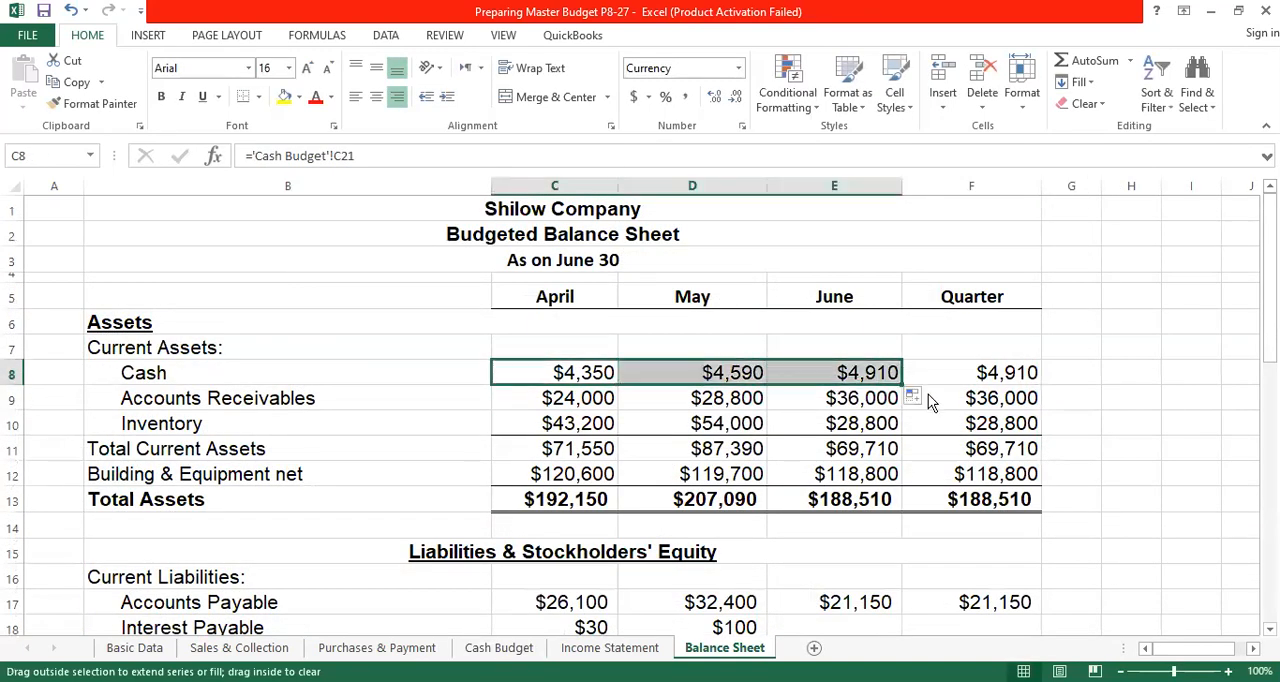
left_click(507, 652)
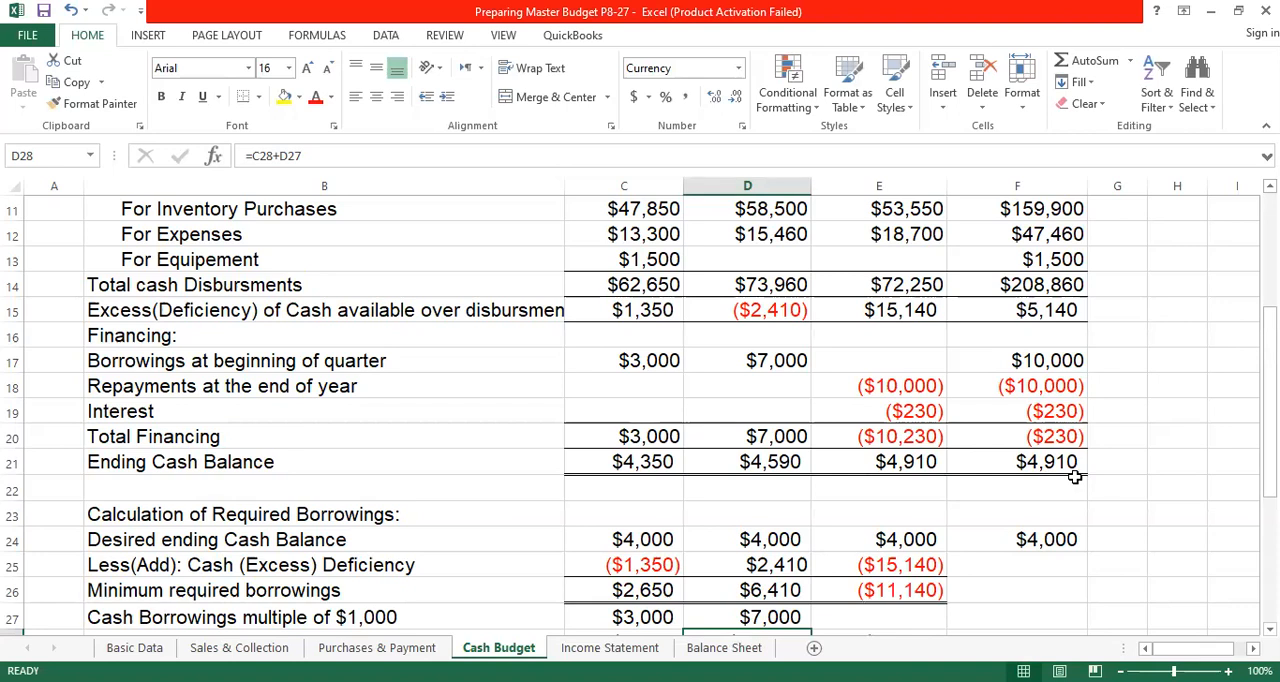
left_click(724, 648)
- Set the Quarter's Cash in F8 equal to June's Cash with =E8, and check the formula
left_click(1000, 378)
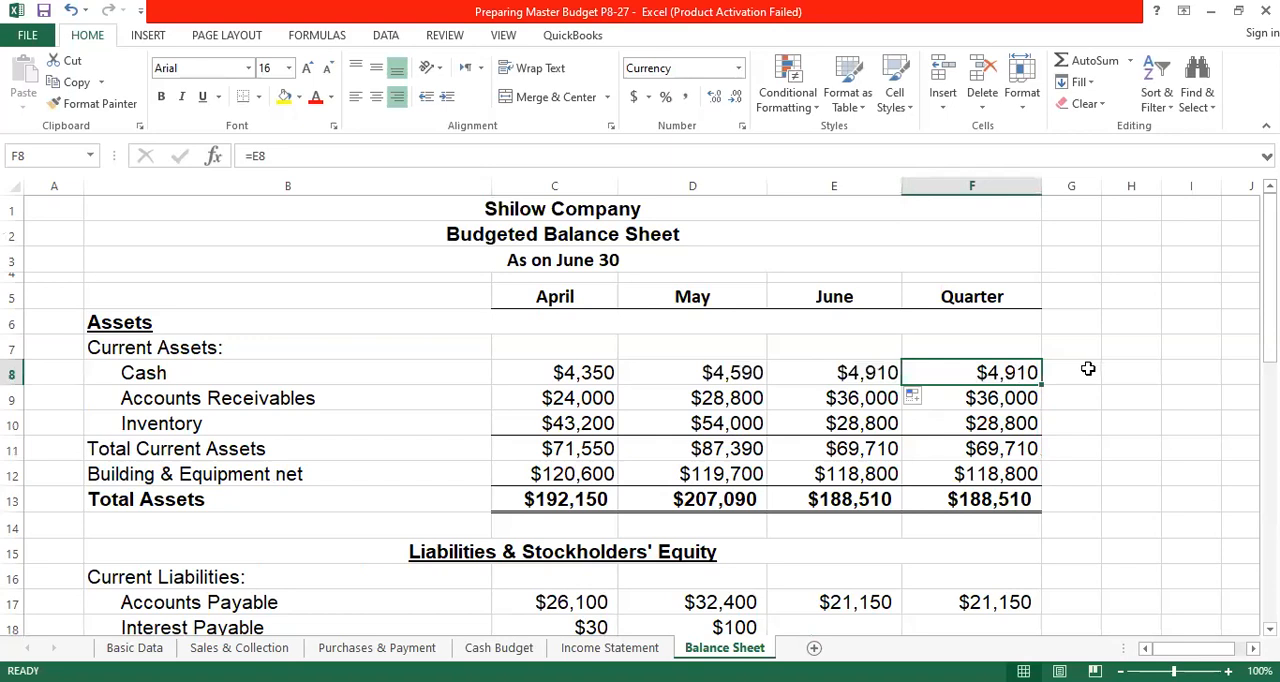
type("=")
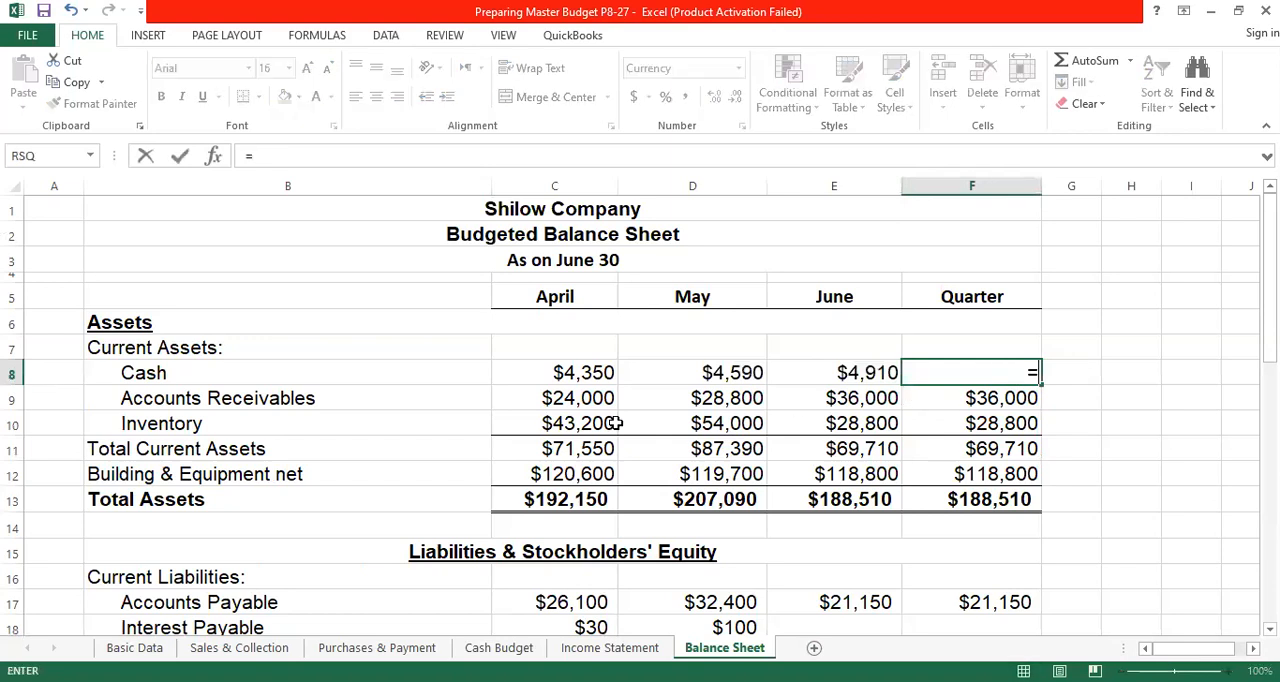
left_click(872, 372)
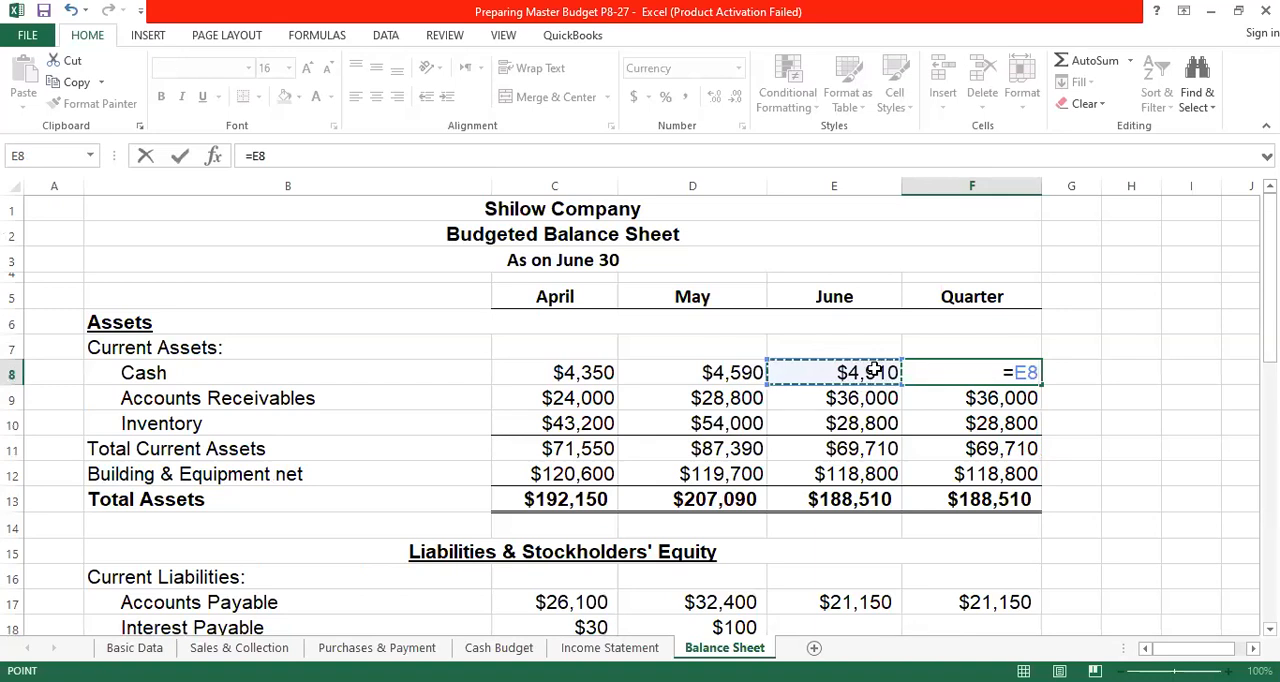
key("Return")
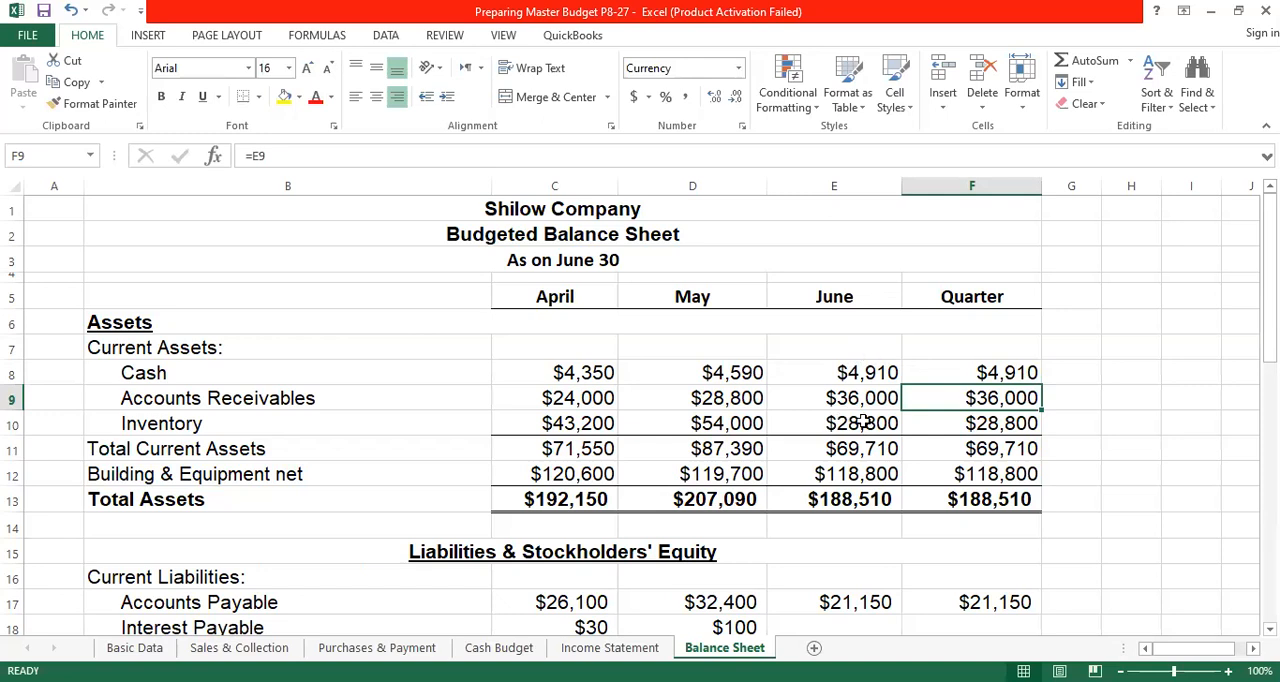
left_click(992, 372)
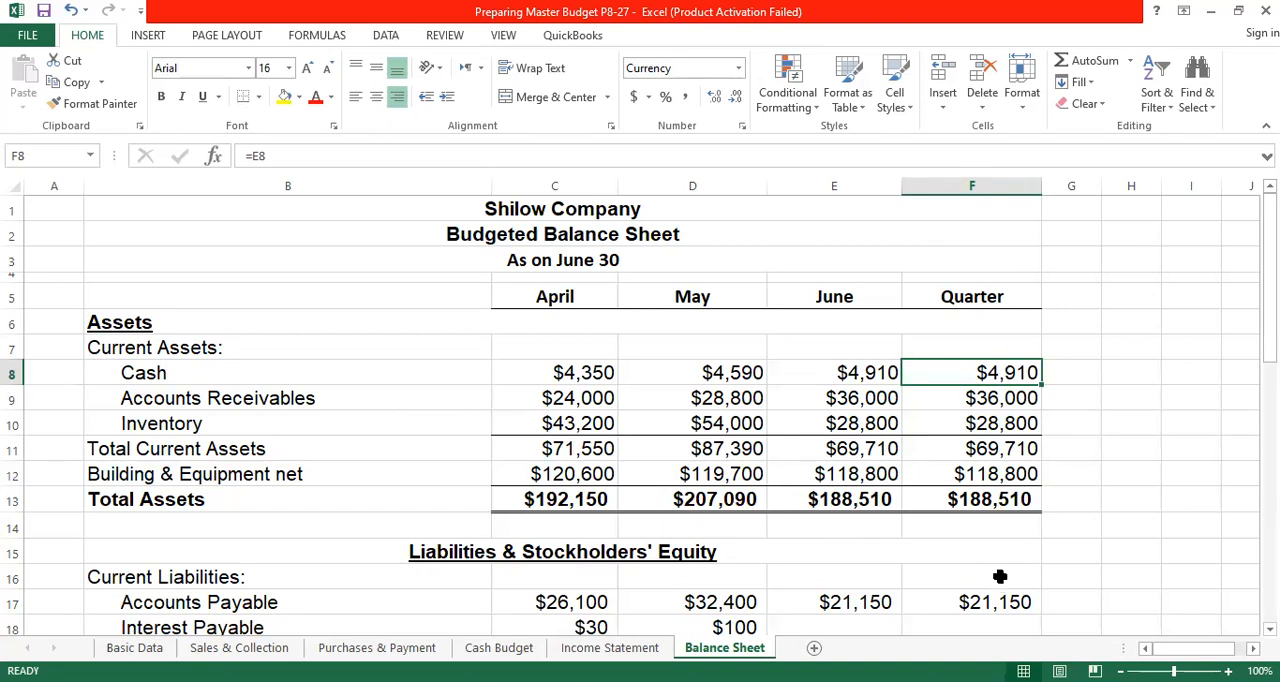
- Highlight the balance sheet's June and Quarter columns, E and F, with yellow fill
left_click(858, 292)
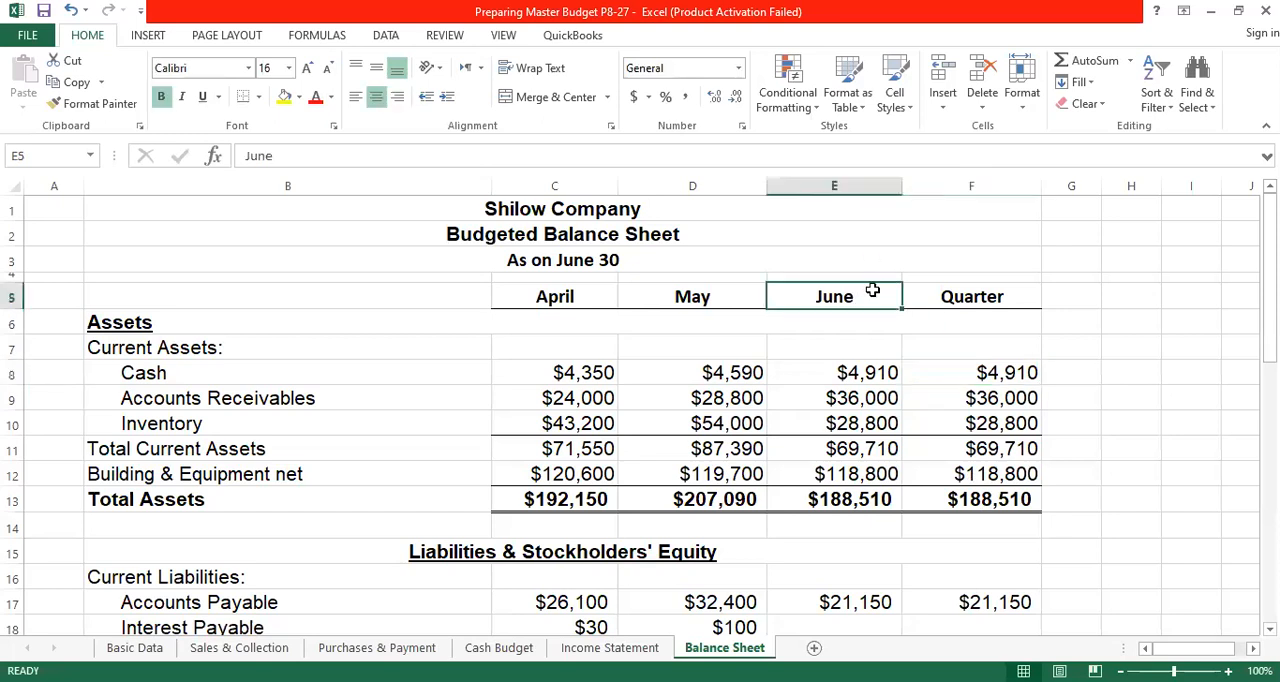
left_click(972, 298)
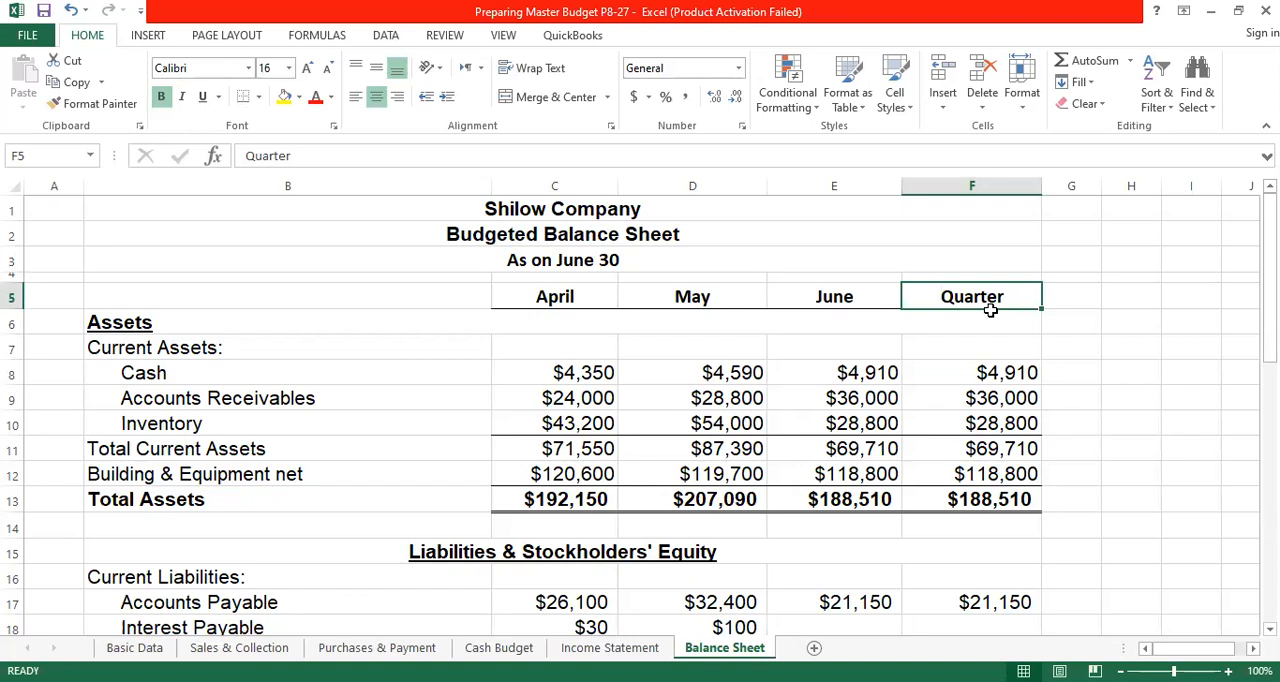
left_click(596, 260)
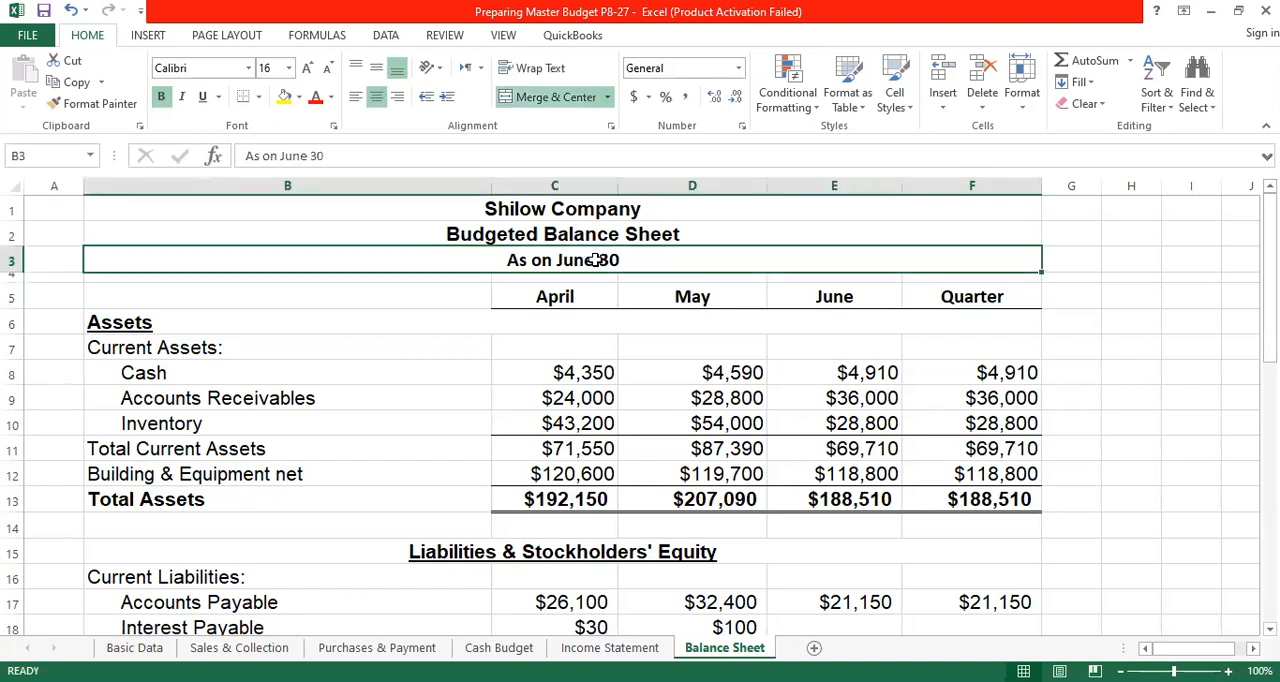
left_click(820, 297)
left_click(998, 296)
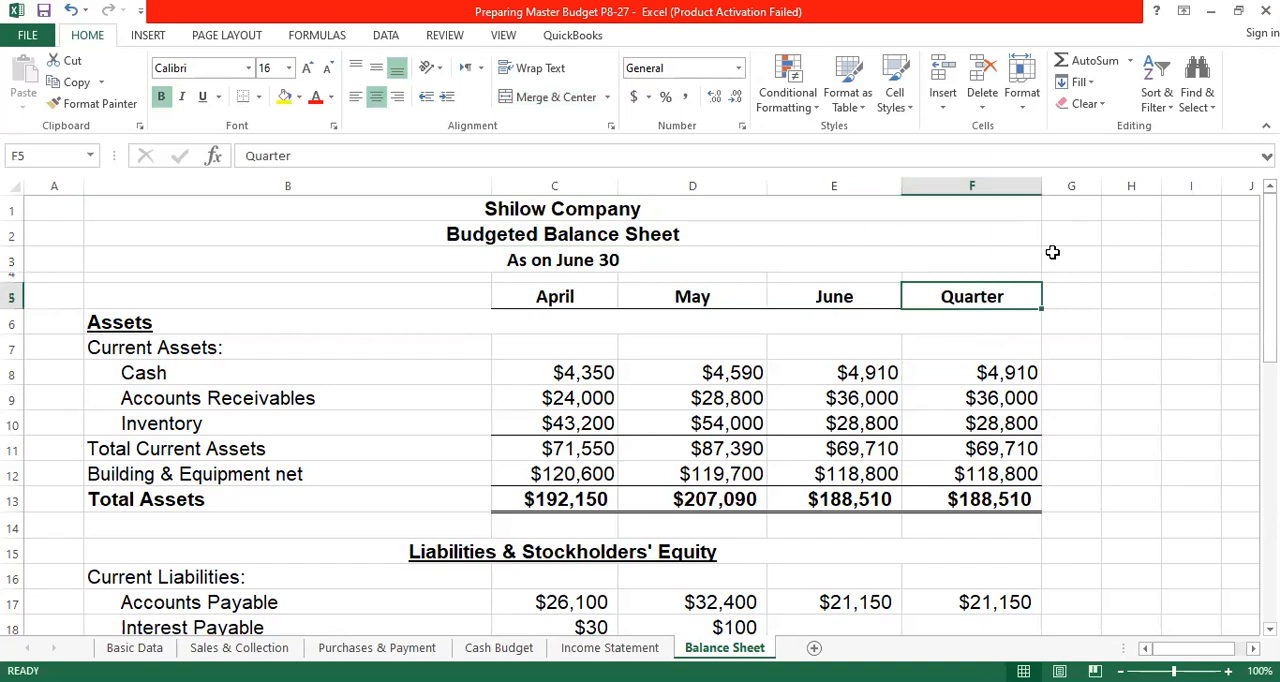
left_click_drag(862, 186, 975, 195)
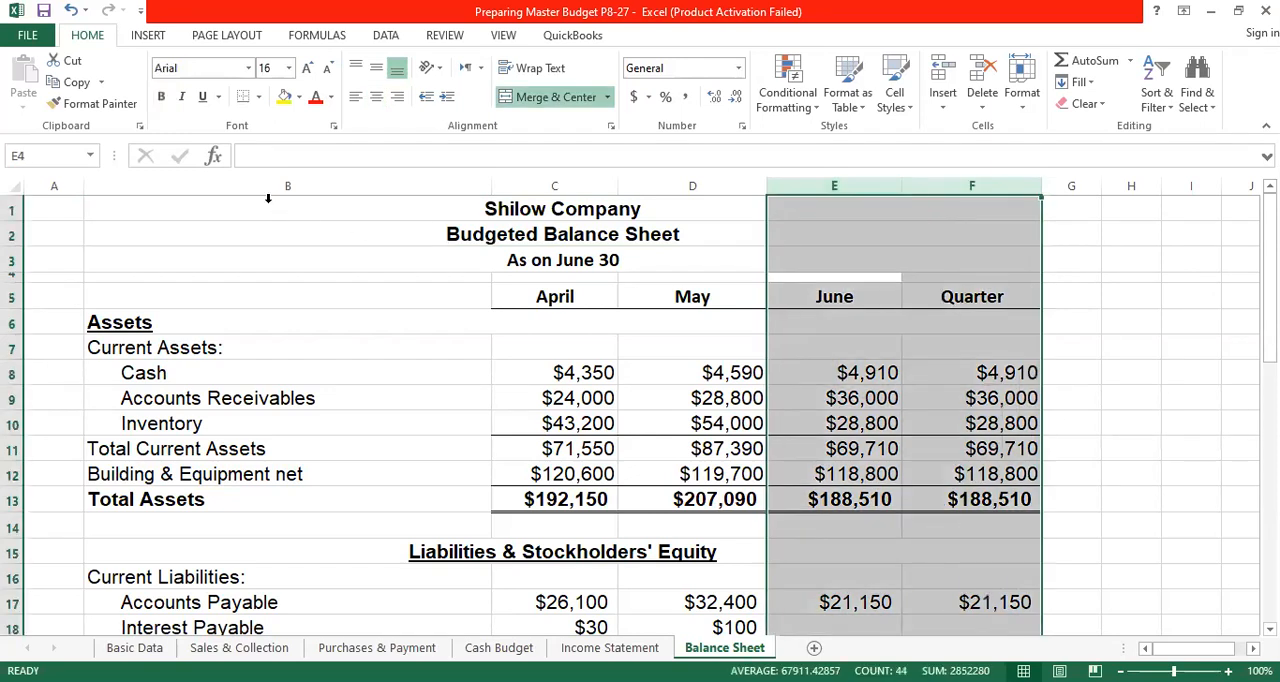
left_click(284, 96)
left_click(1165, 329)
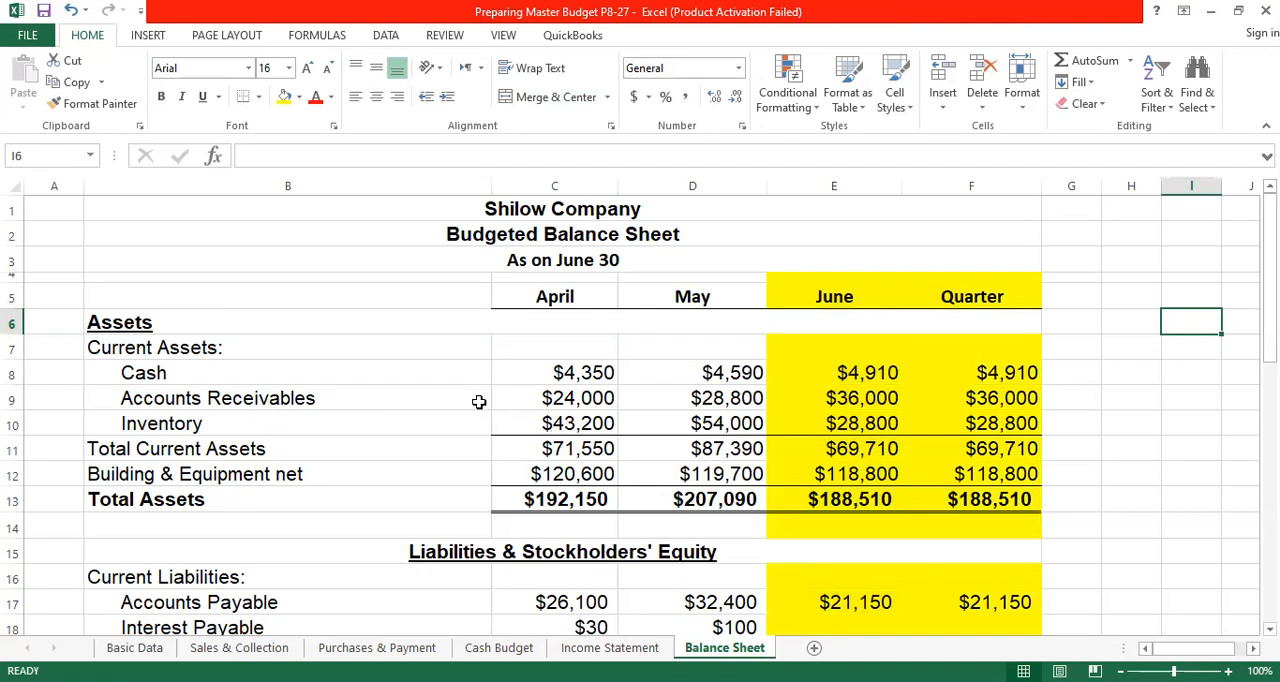
- Check April's Accounts Receivables formula in C9 and view its source row on the Sales & Collection worksheet
left_click(567, 372)
left_click(571, 402)
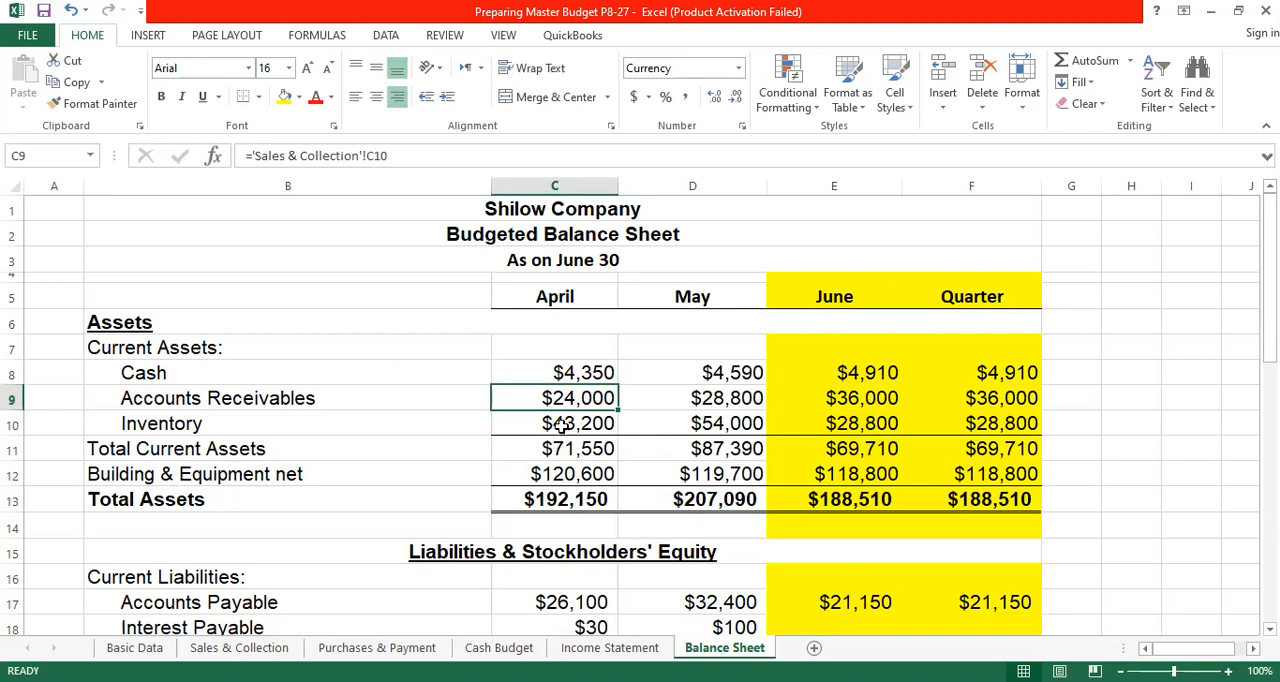
left_click(233, 650)
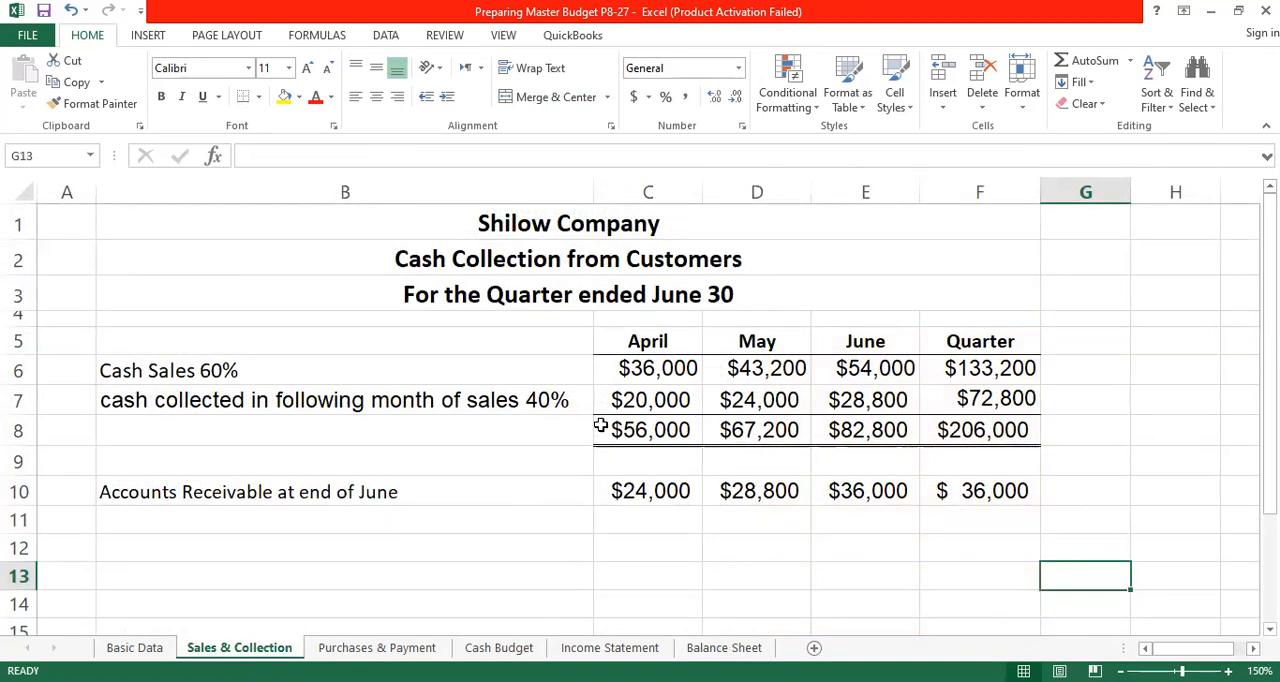
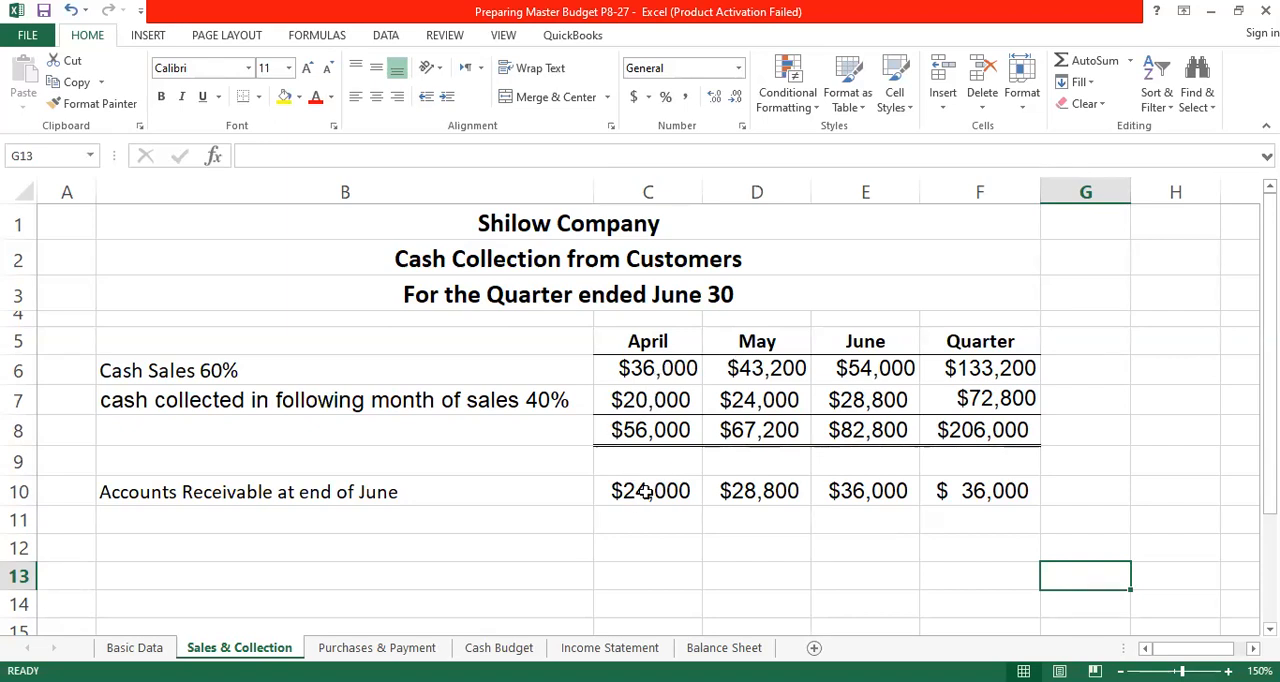
- On Sales & Collection, enter April's Accounts Receivable in C10 as ='Basic Data'!D13*'Basic Data'!$C$15, with the credit sales percentage as an absolute reference
left_click(646, 491)
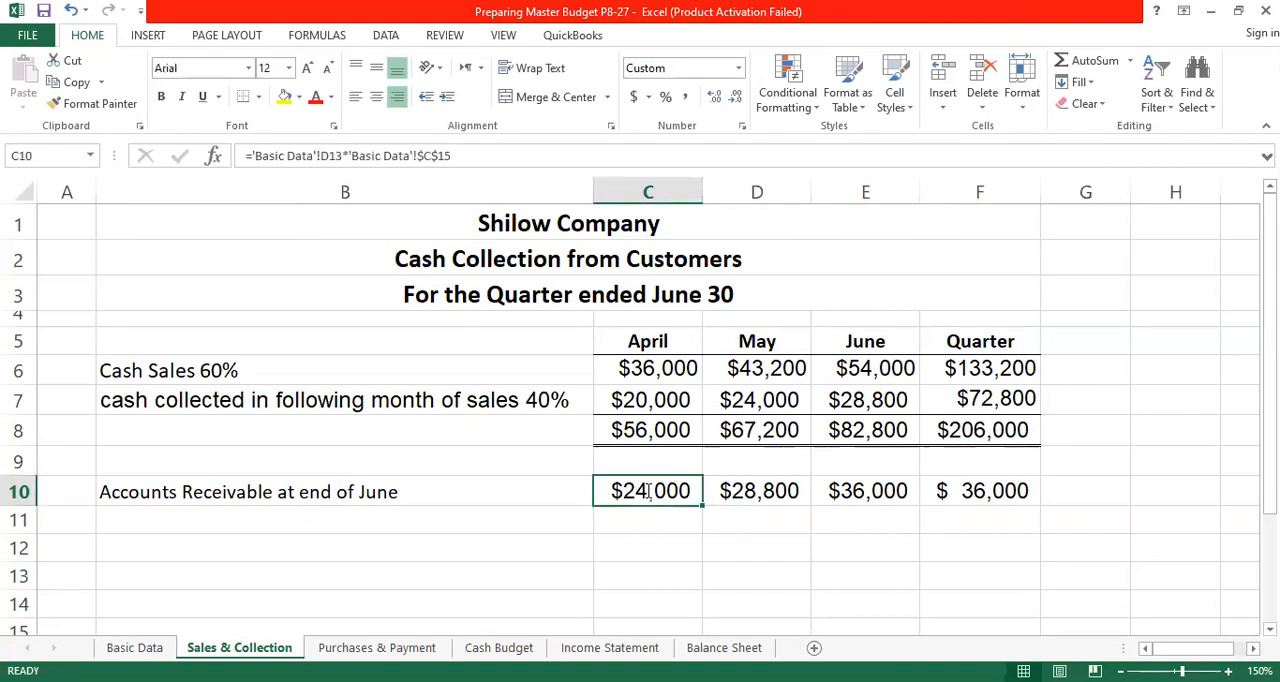
type("=")
left_click(140, 648)
scroll(981, 525, "up", 4)
left_click(751, 480)
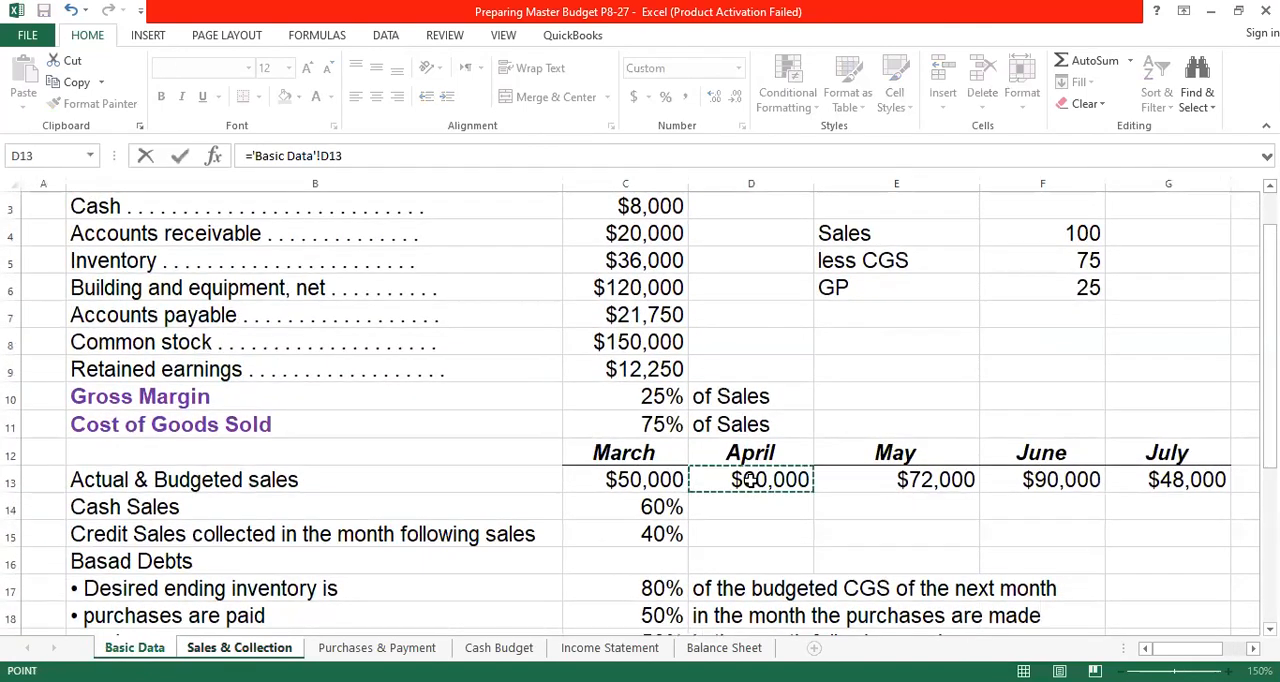
type("*")
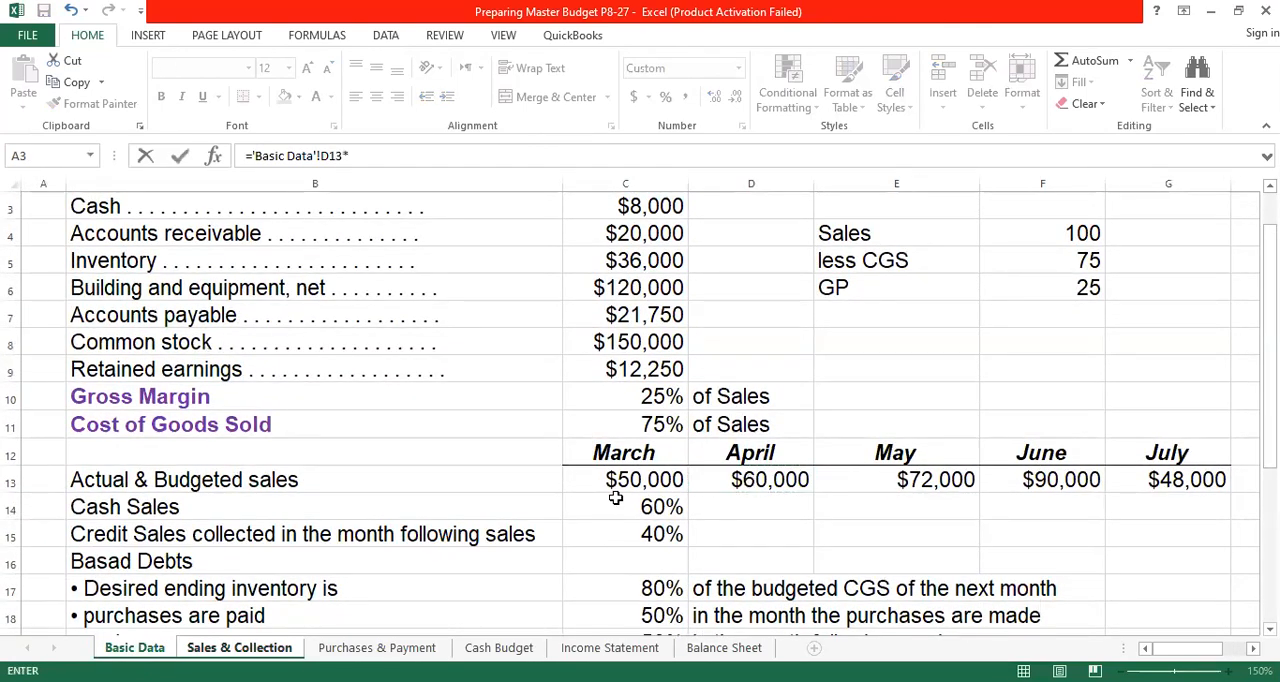
left_click(660, 537)
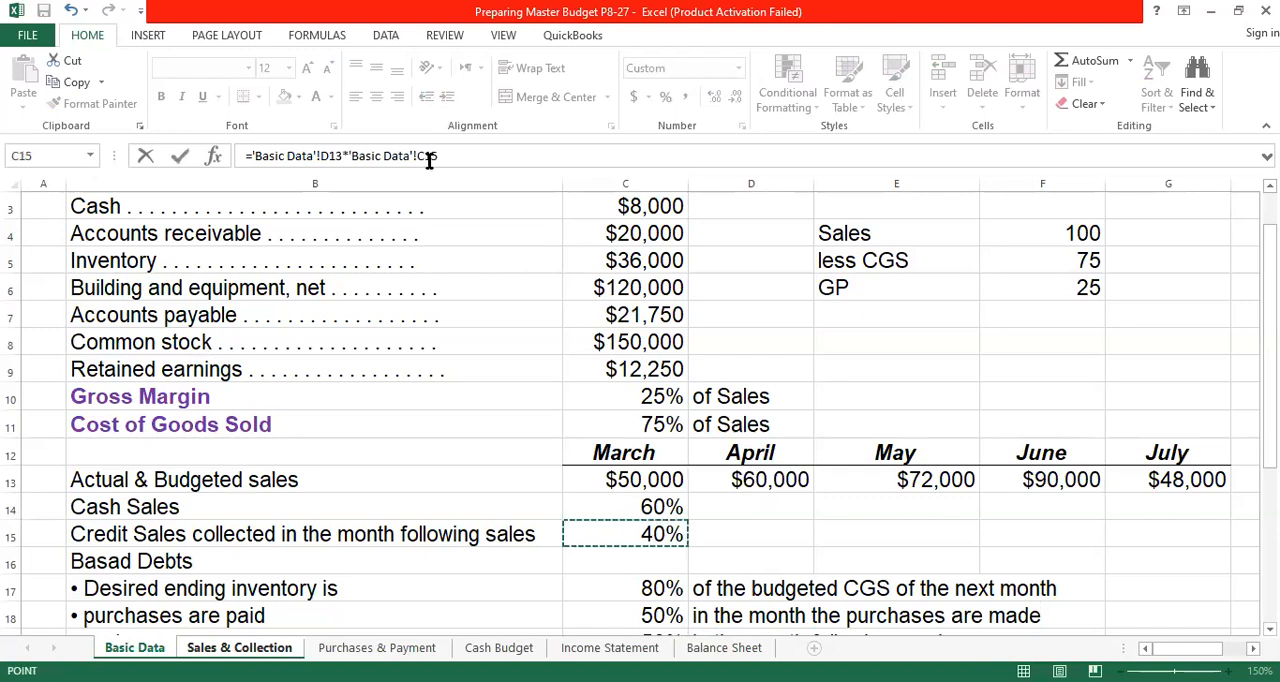
left_click(427, 155)
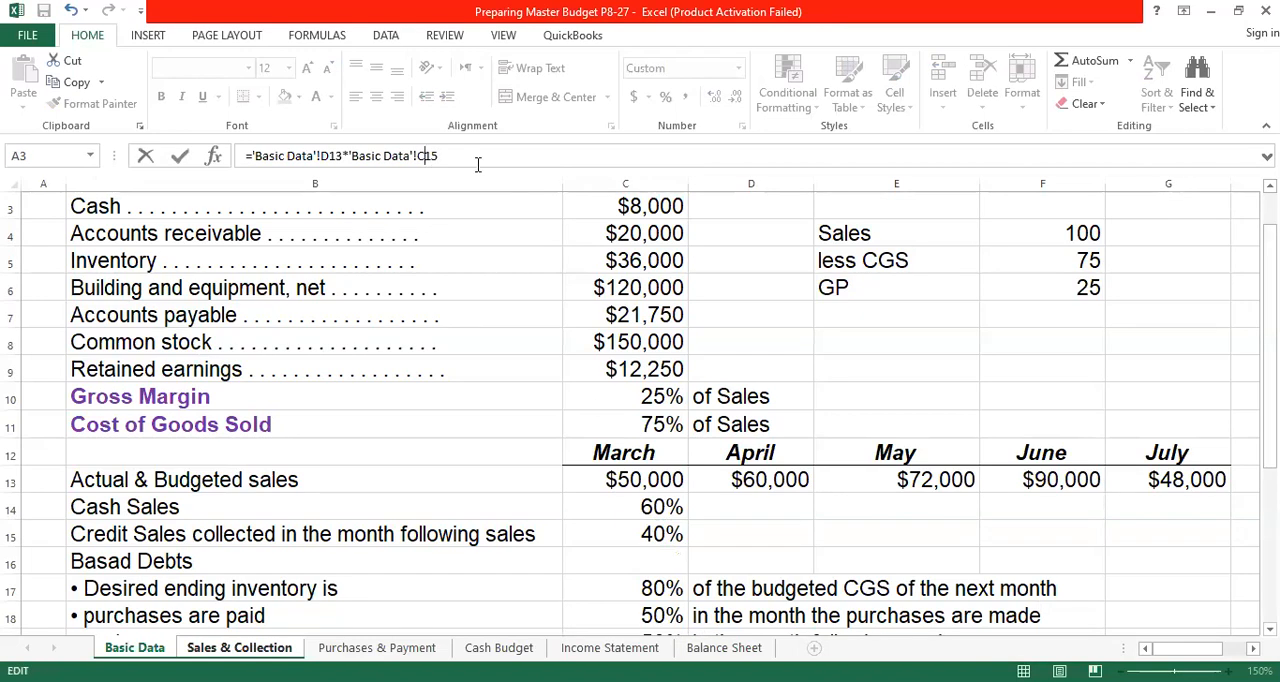
key("F4")
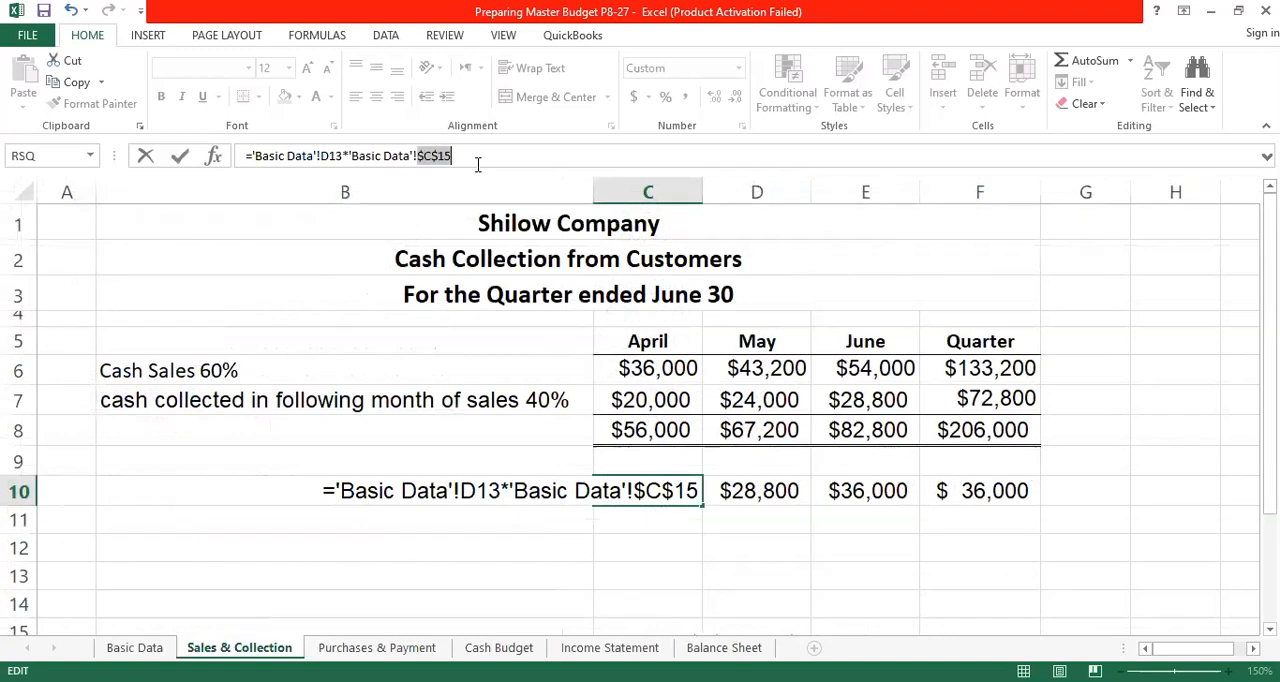
key("Return")
- Fill April's Accounts Receivable formula across May and June through E10, and set the Quarter's value in F10 with =E10
left_click(663, 492)
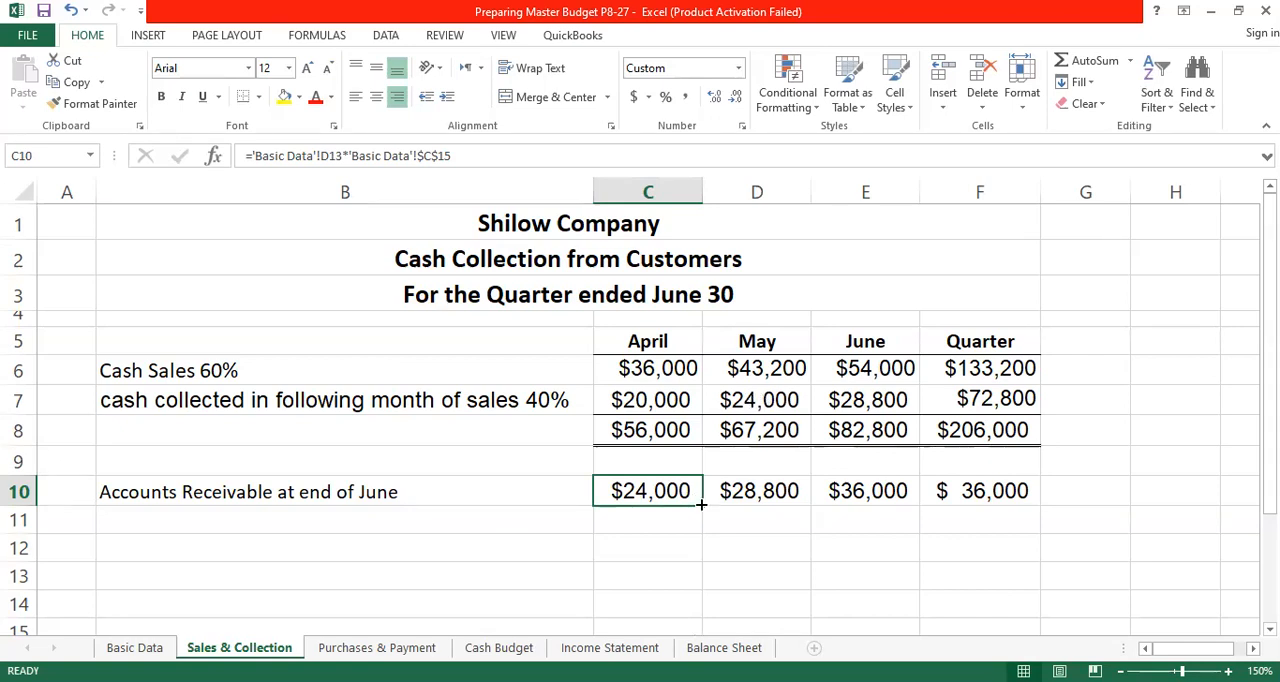
left_click_drag(703, 507, 905, 490)
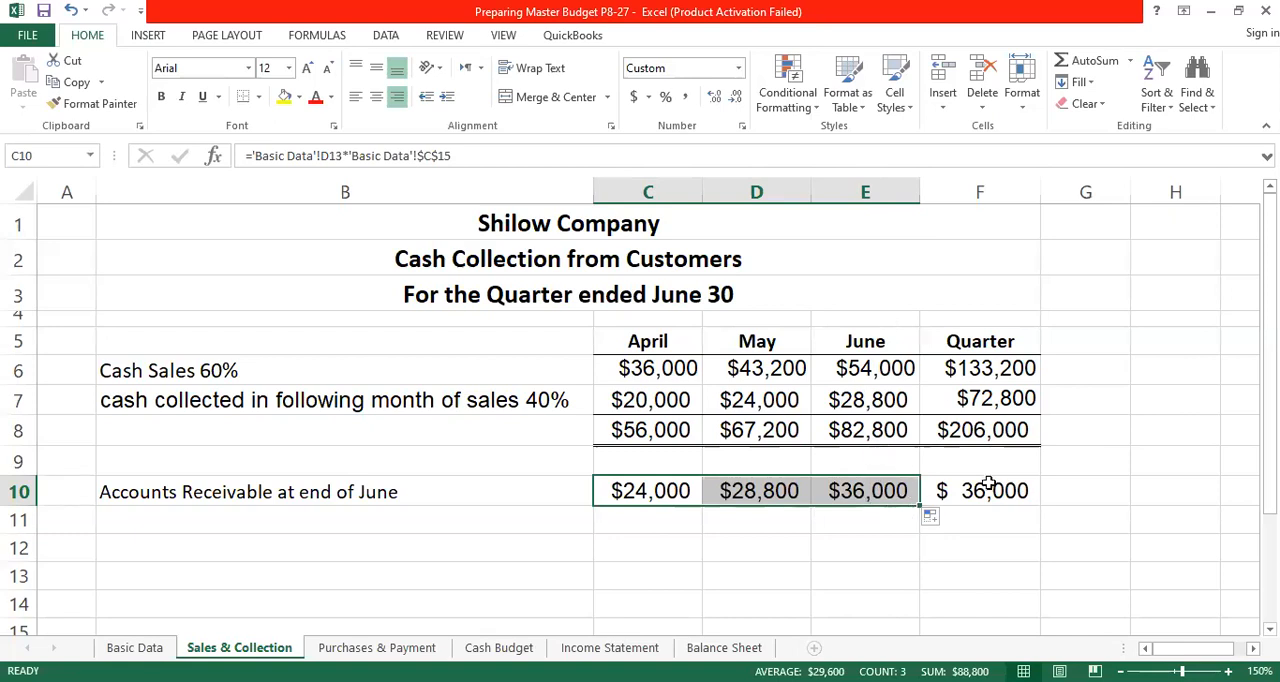
left_click(880, 492)
left_click(993, 490)
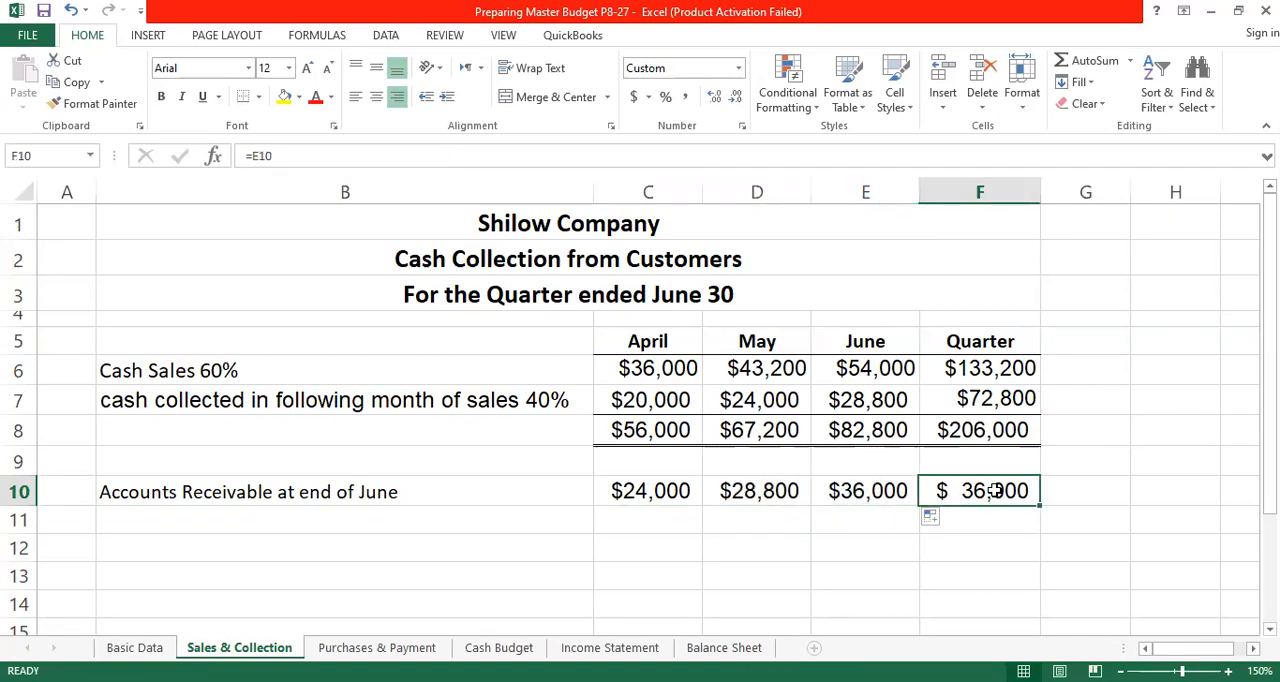
type("=")
left_click(885, 488)
key("Return")
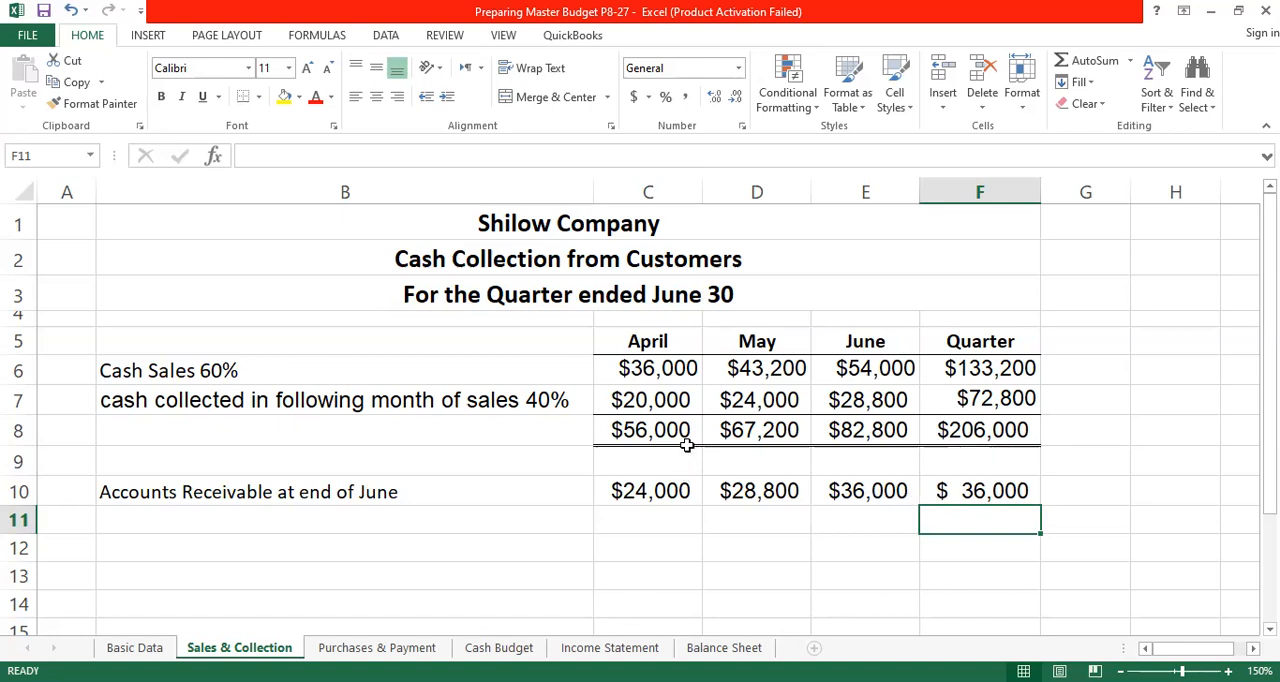
- Link April's Accounts Receivables in C9 of the Balance Sheet to the April receivable with ='Sales & Collection'!C10
left_click(718, 648)
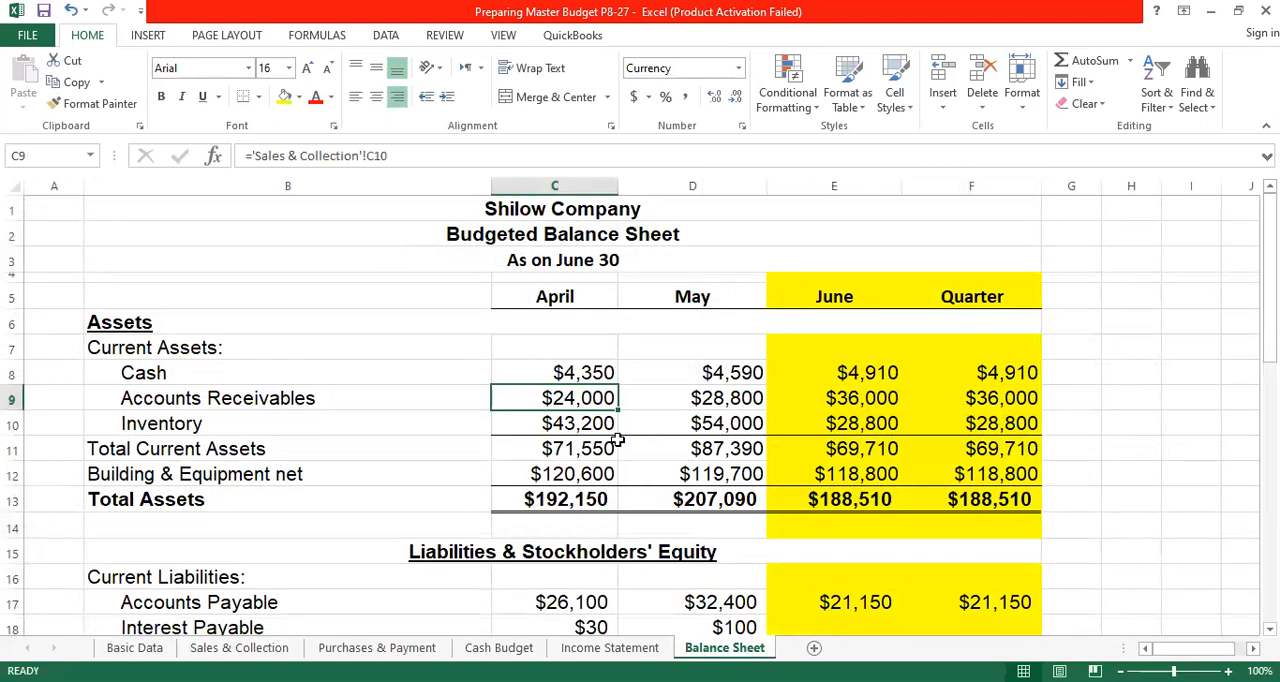
type("=")
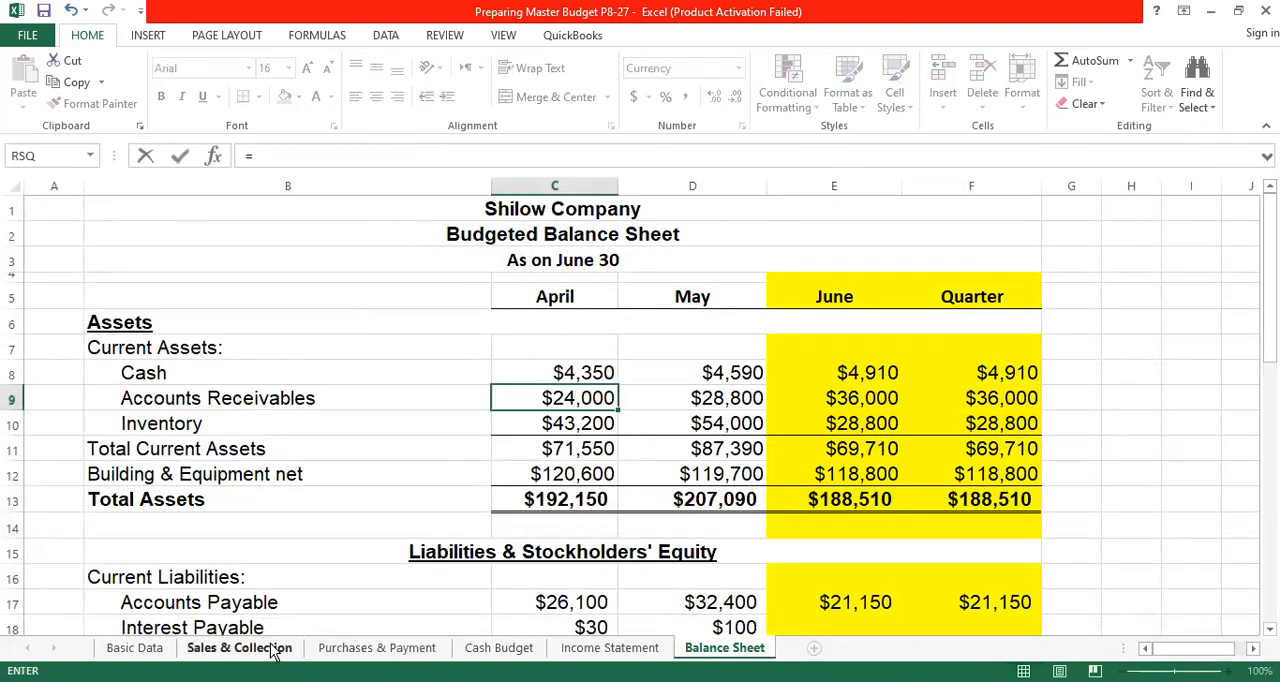
left_click(272, 648)
left_click(640, 491)
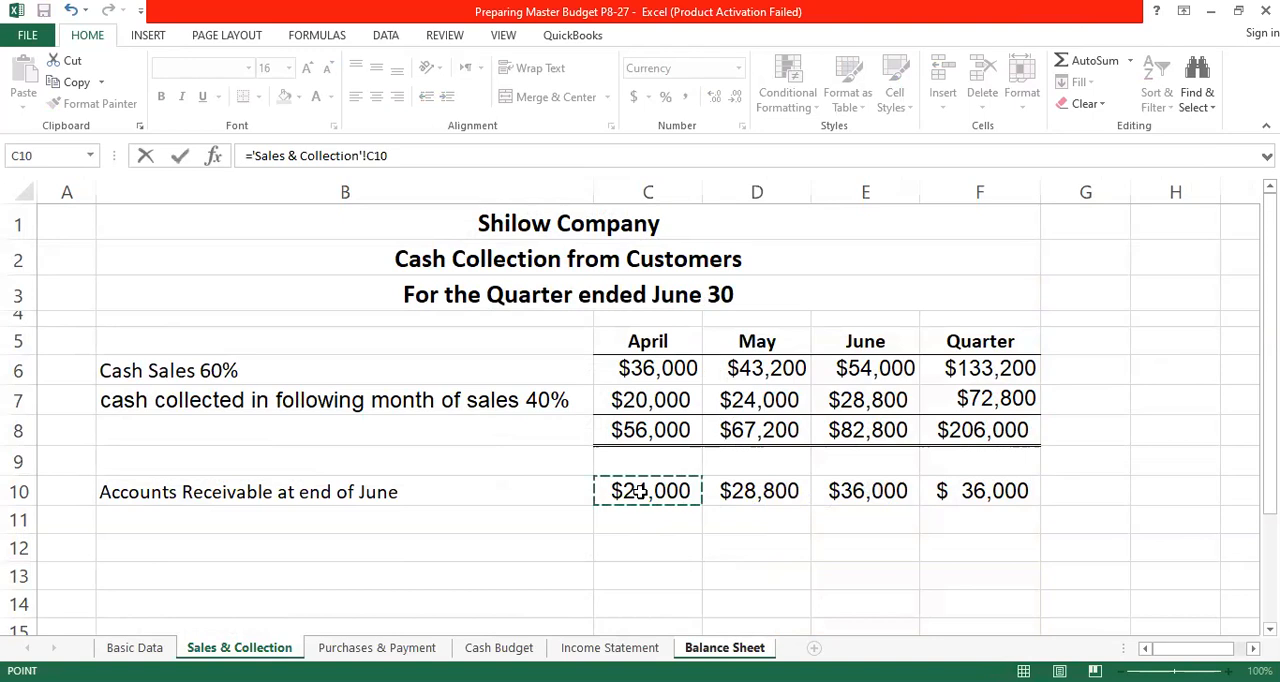
key("Return")
- Fill the balance sheet's April Accounts Receivables formula through June in E9, set the Quarter's F9 to =E9, and check it
left_click(612, 402)
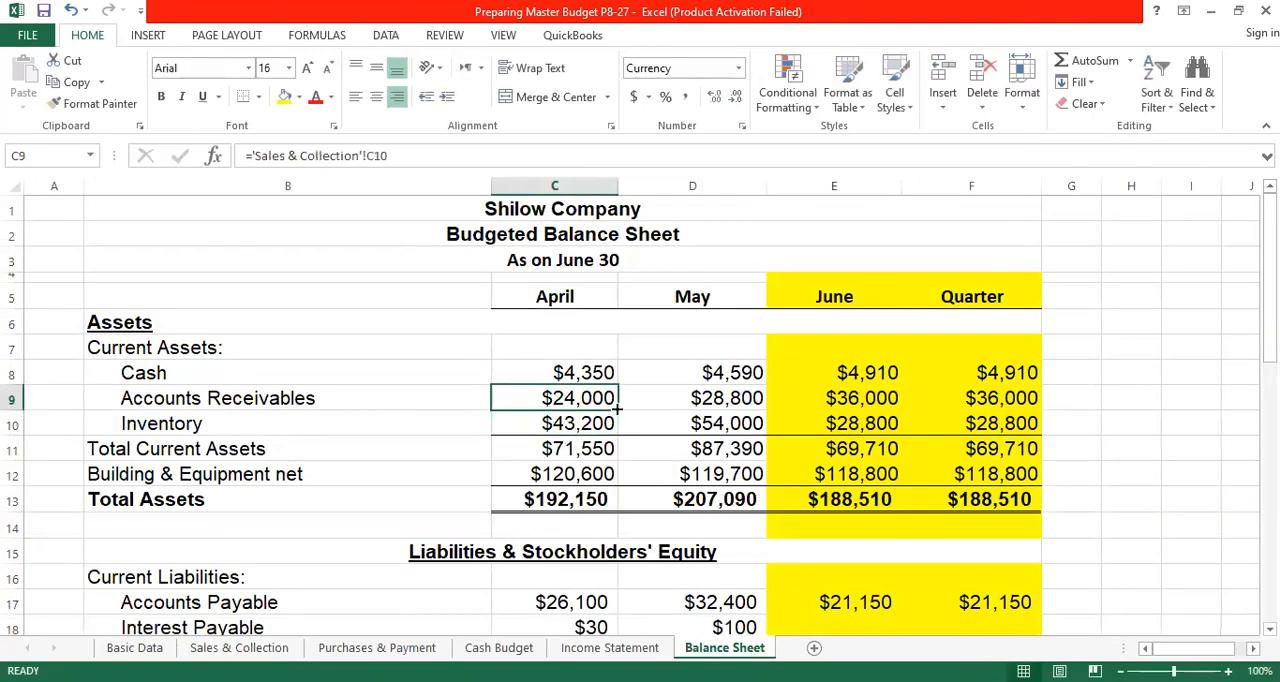
left_click_drag(619, 410, 898, 423)
left_click(1028, 400)
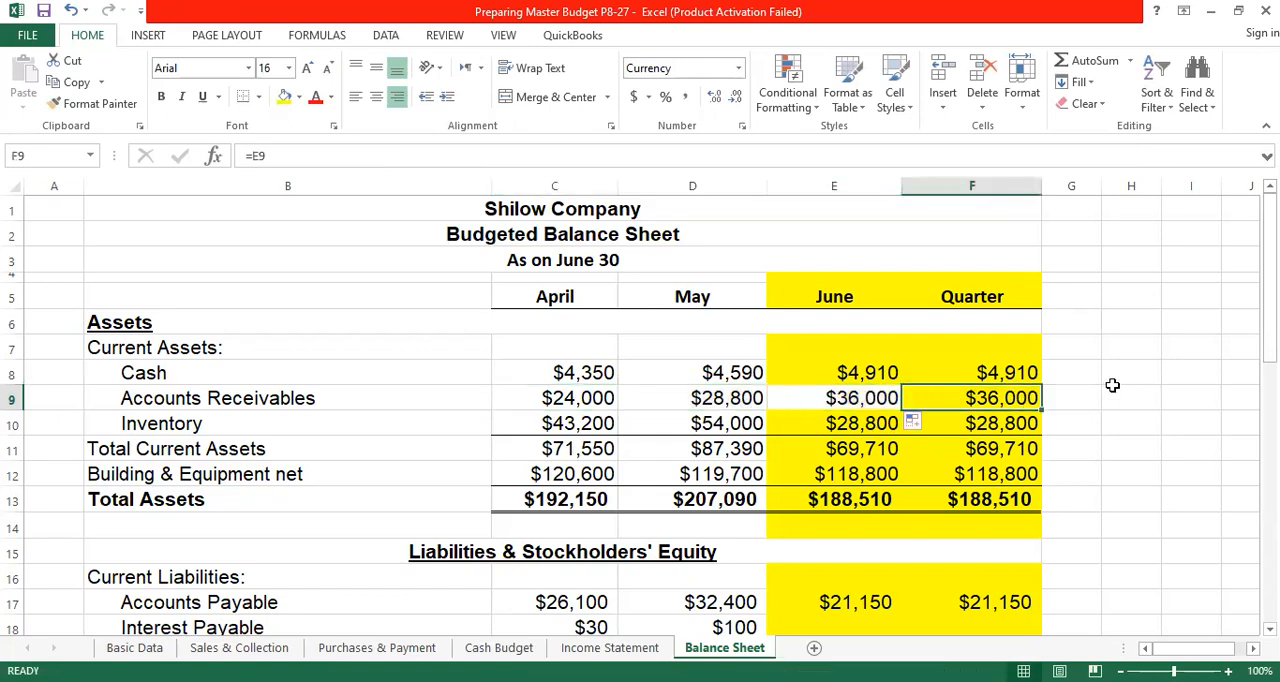
type("=")
left_click(866, 398)
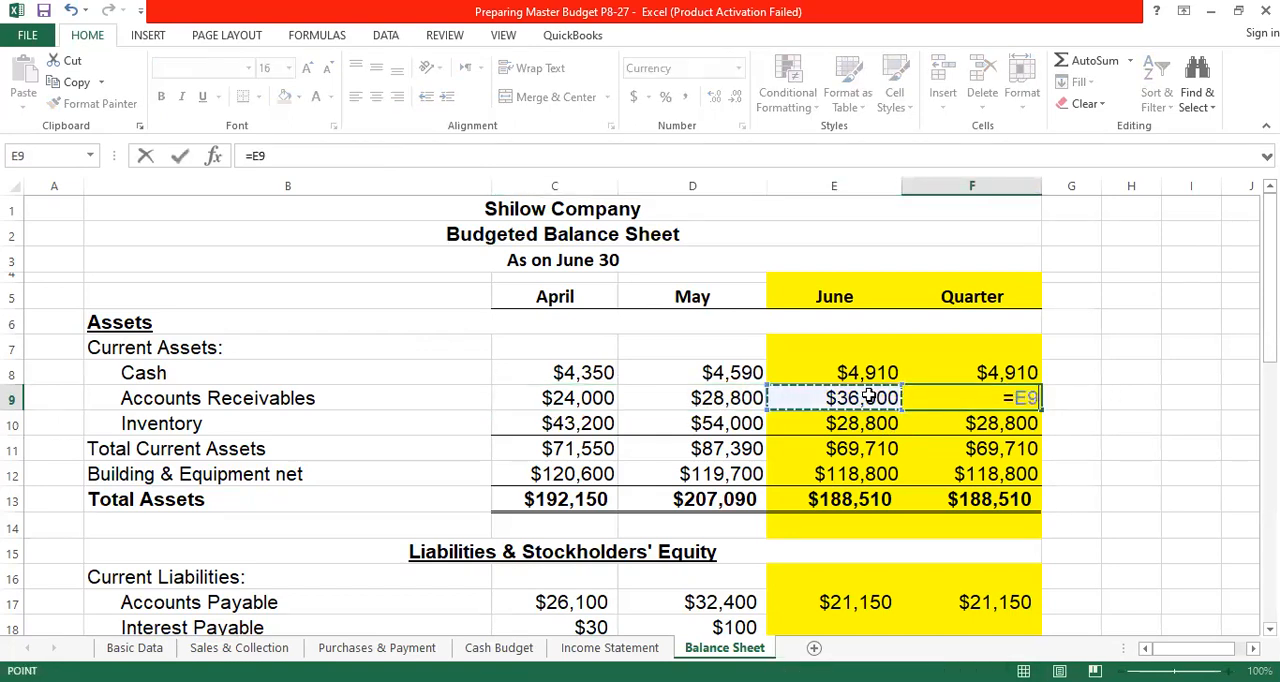
key("Return")
left_click(1012, 398)
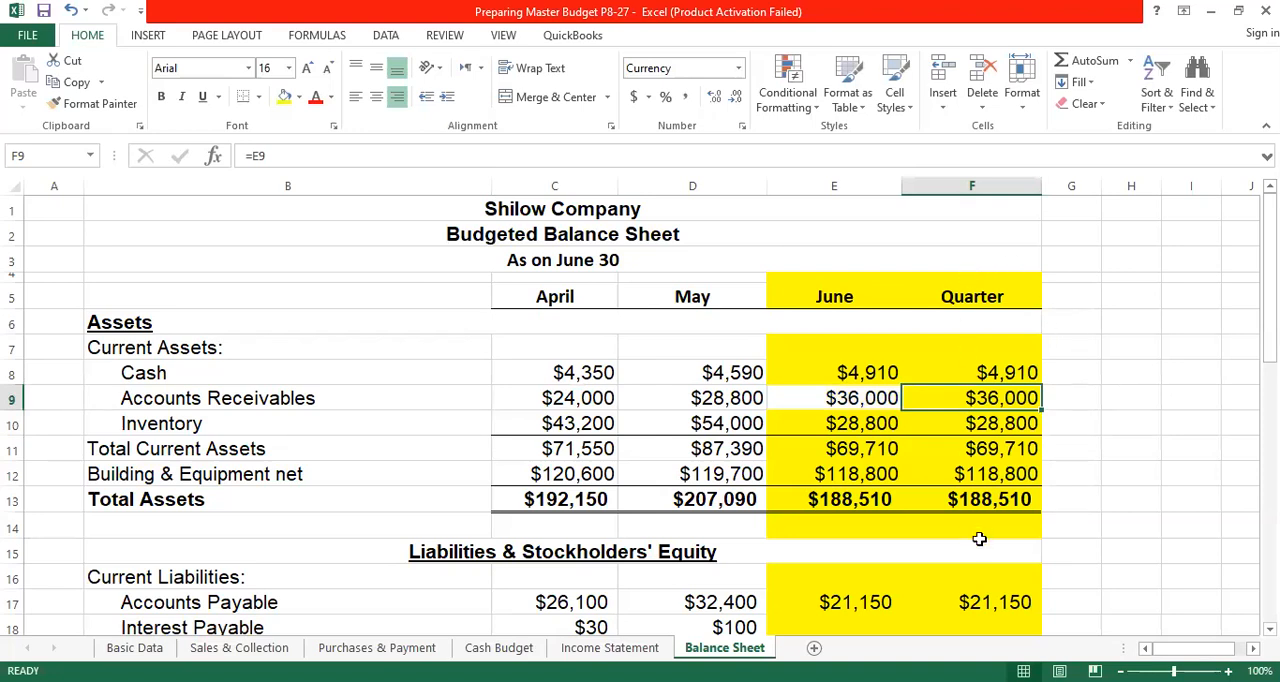
- Link April's Inventory in C10 of the Balance Sheet to April's desired ending inventory with ='Purchases & Payment'!C7
left_click(582, 424)
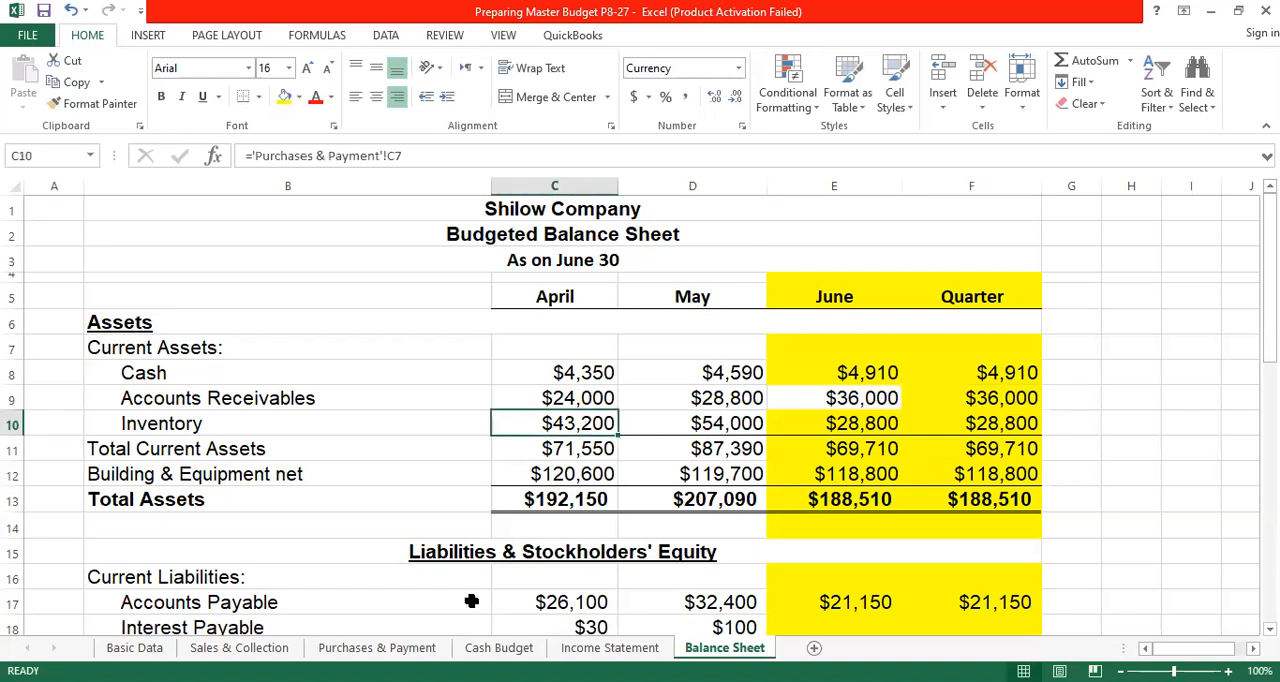
left_click(383, 648)
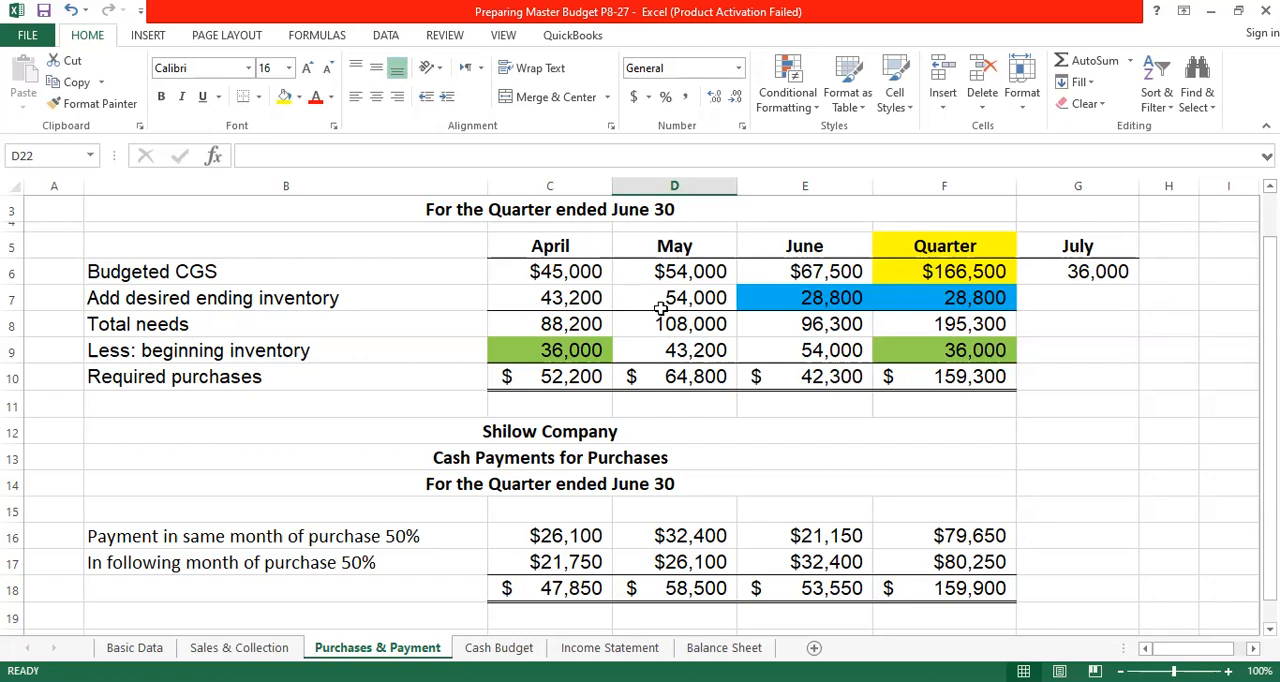
left_click(731, 648)
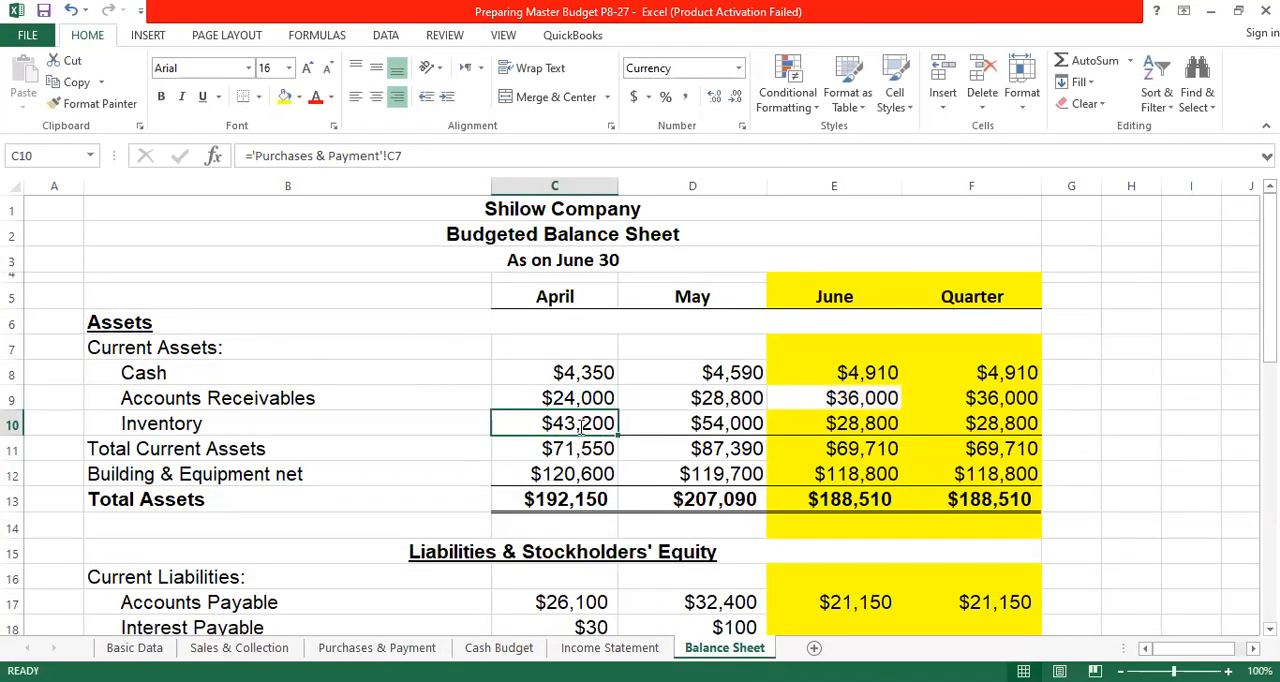
type("=")
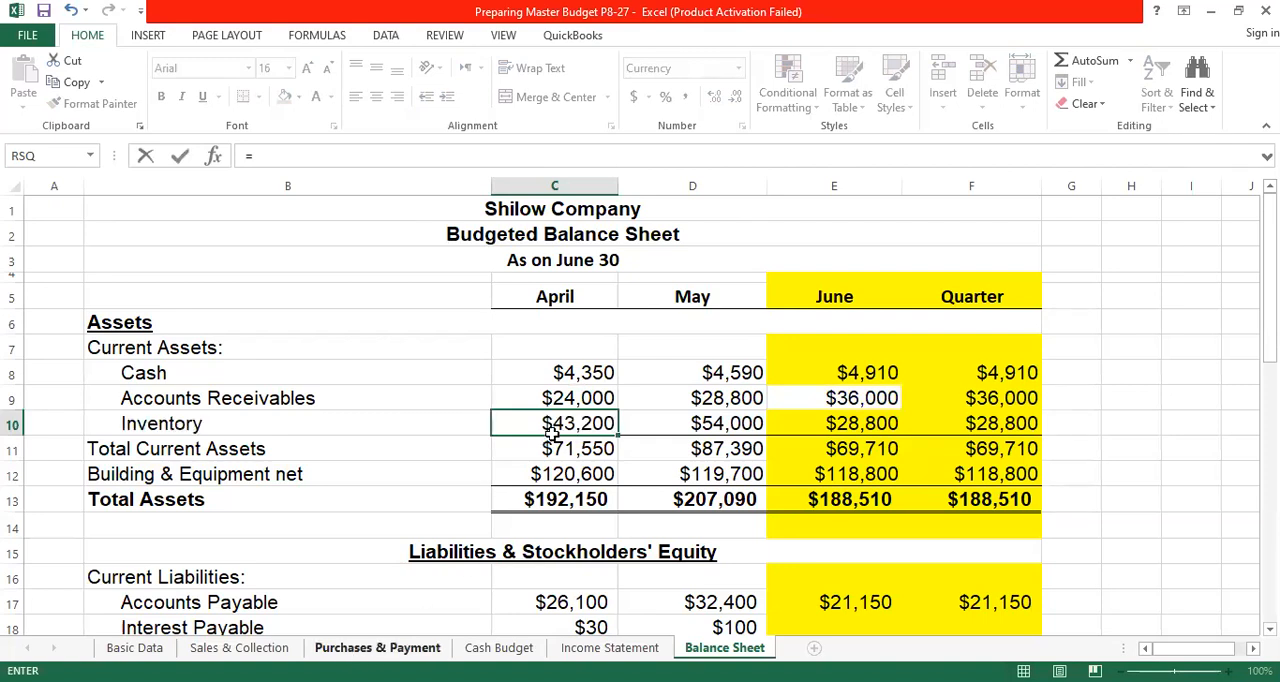
left_click(377, 648)
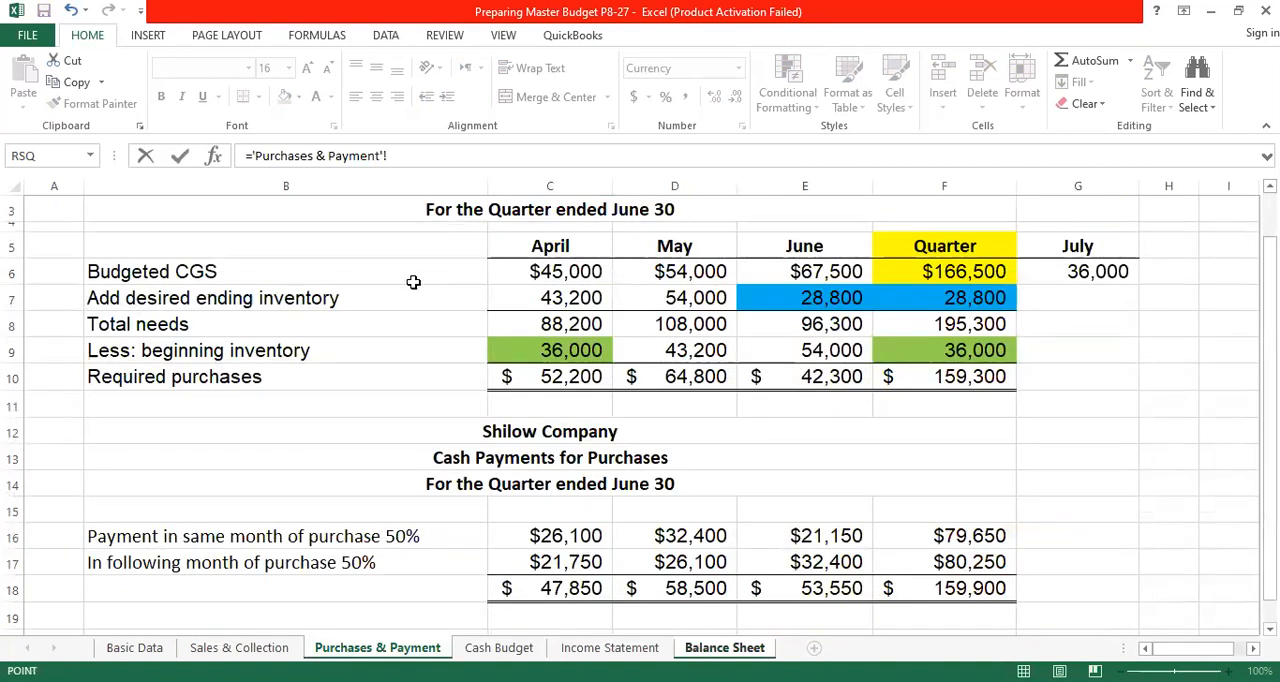
left_click(580, 296)
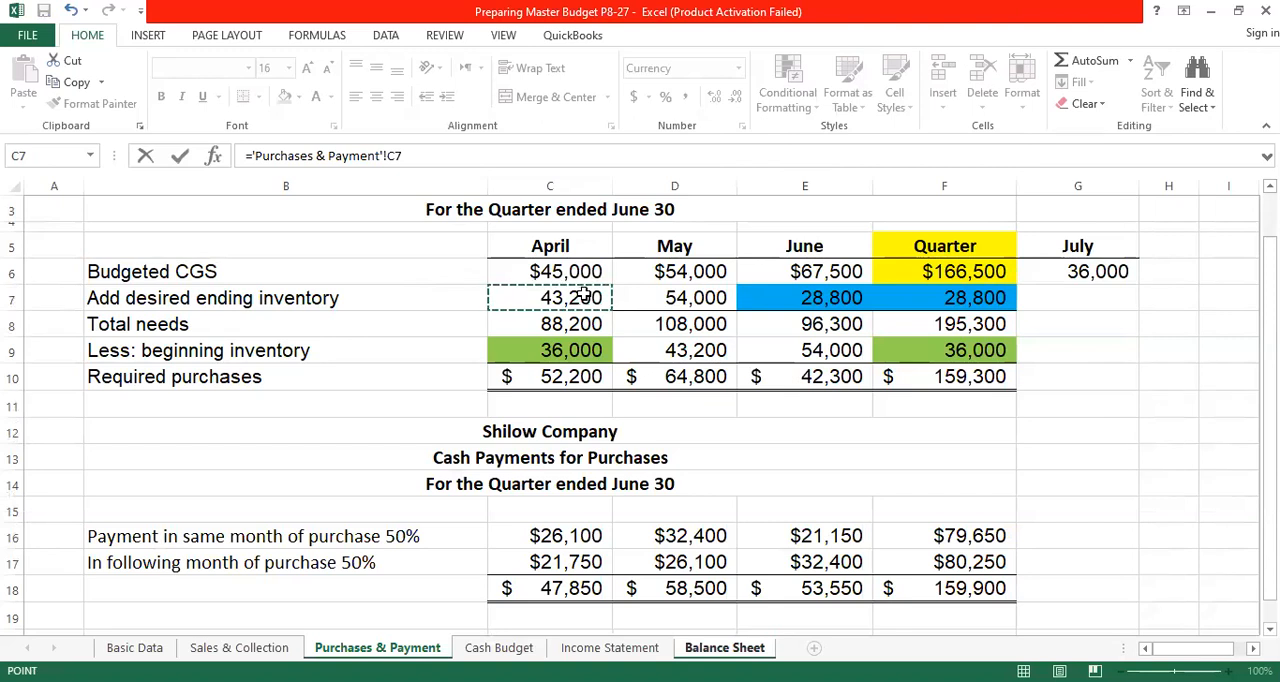
key("Return")
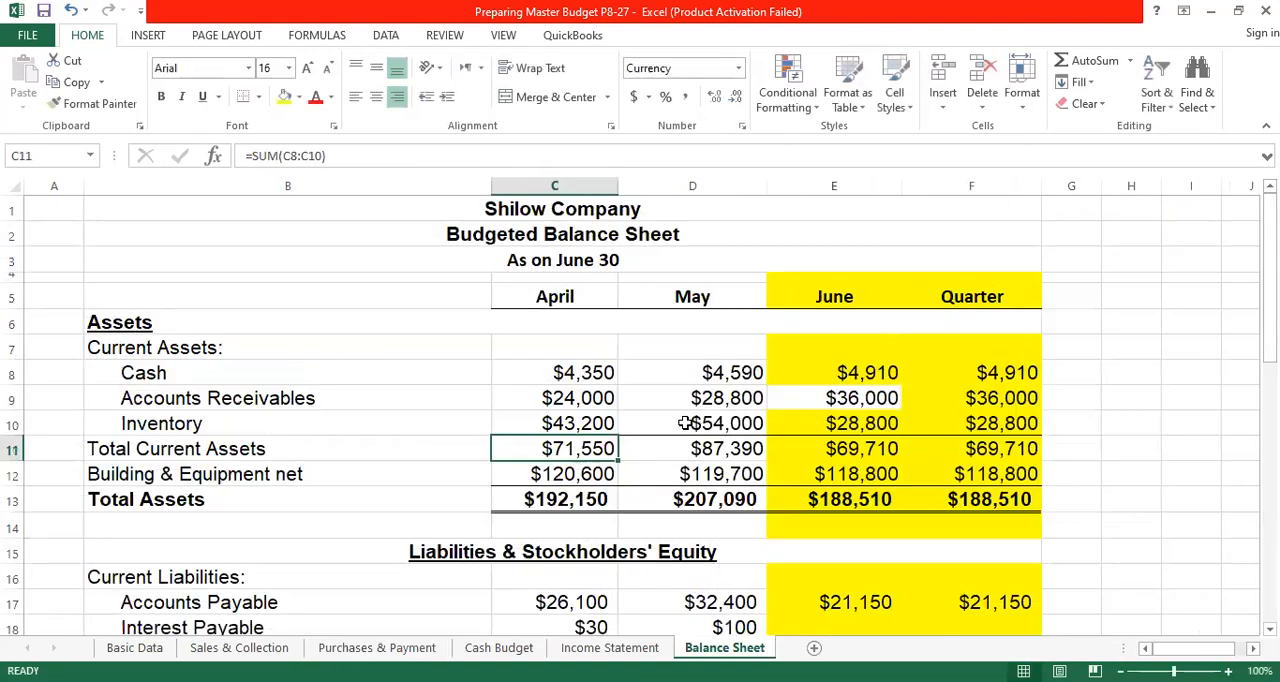
- Fill April's Inventory formula across May and June through E10, and set the Quarter's Inventory in F10 with =E10
left_click(600, 424)
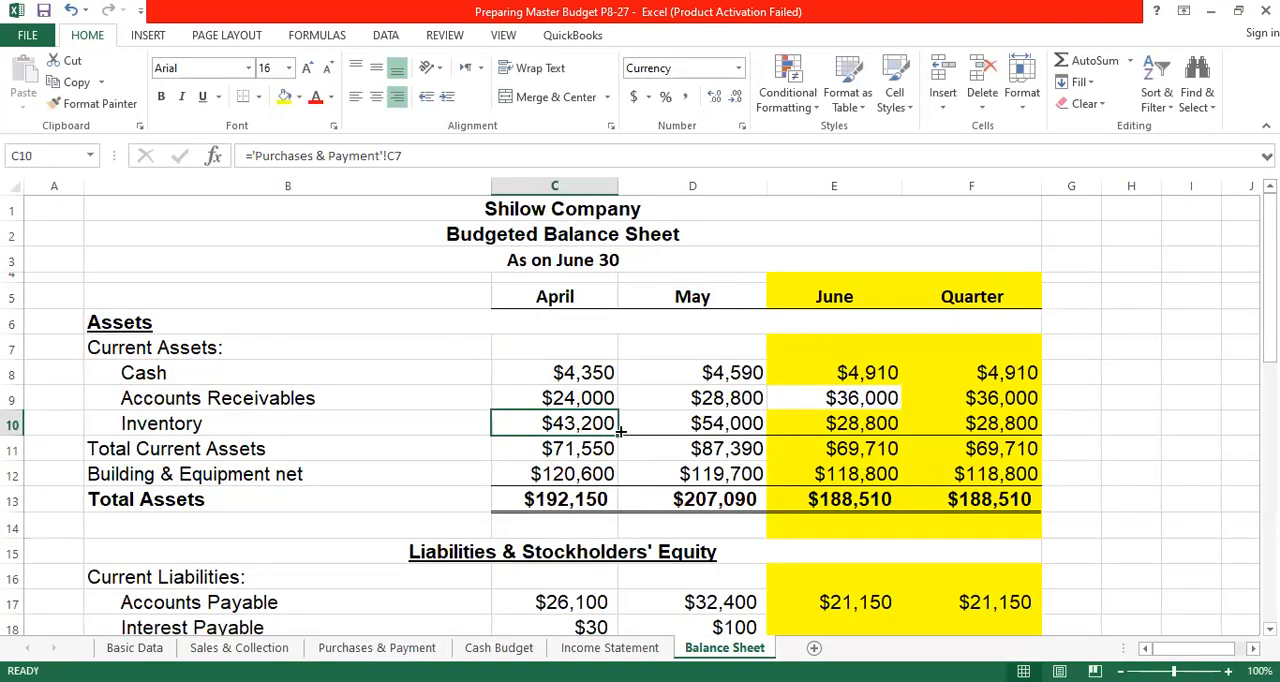
left_click_drag(617, 434, 902, 432)
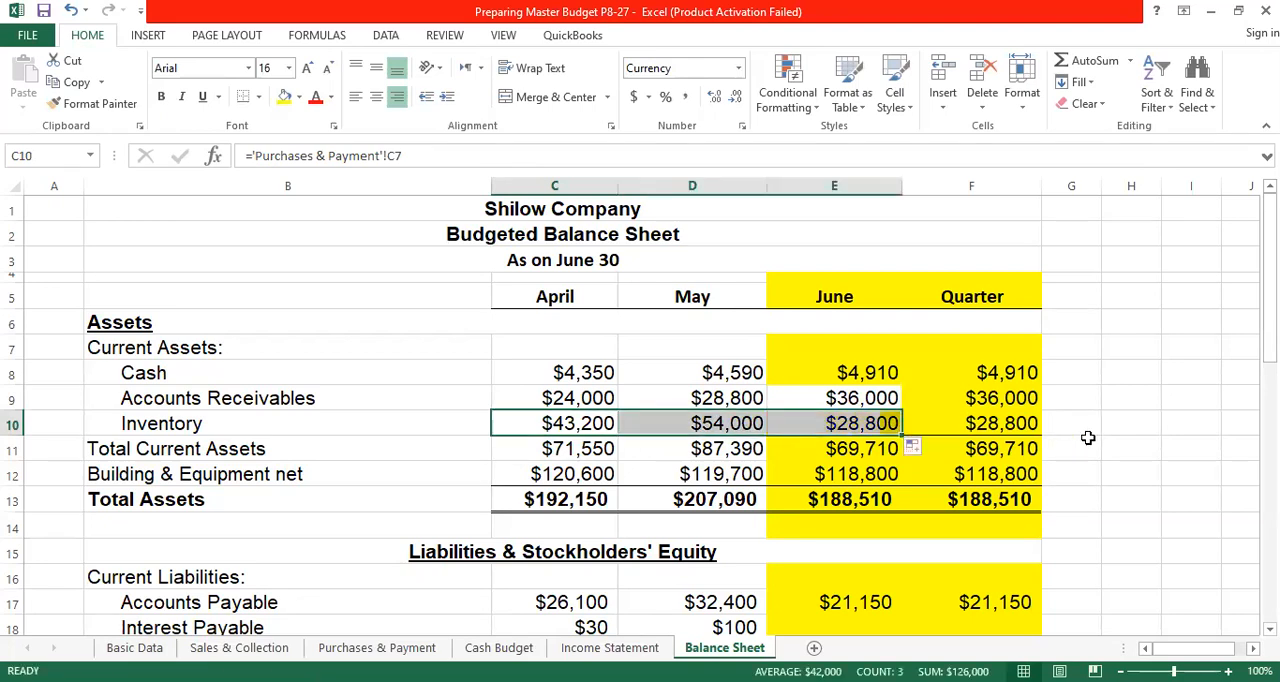
left_click(980, 424)
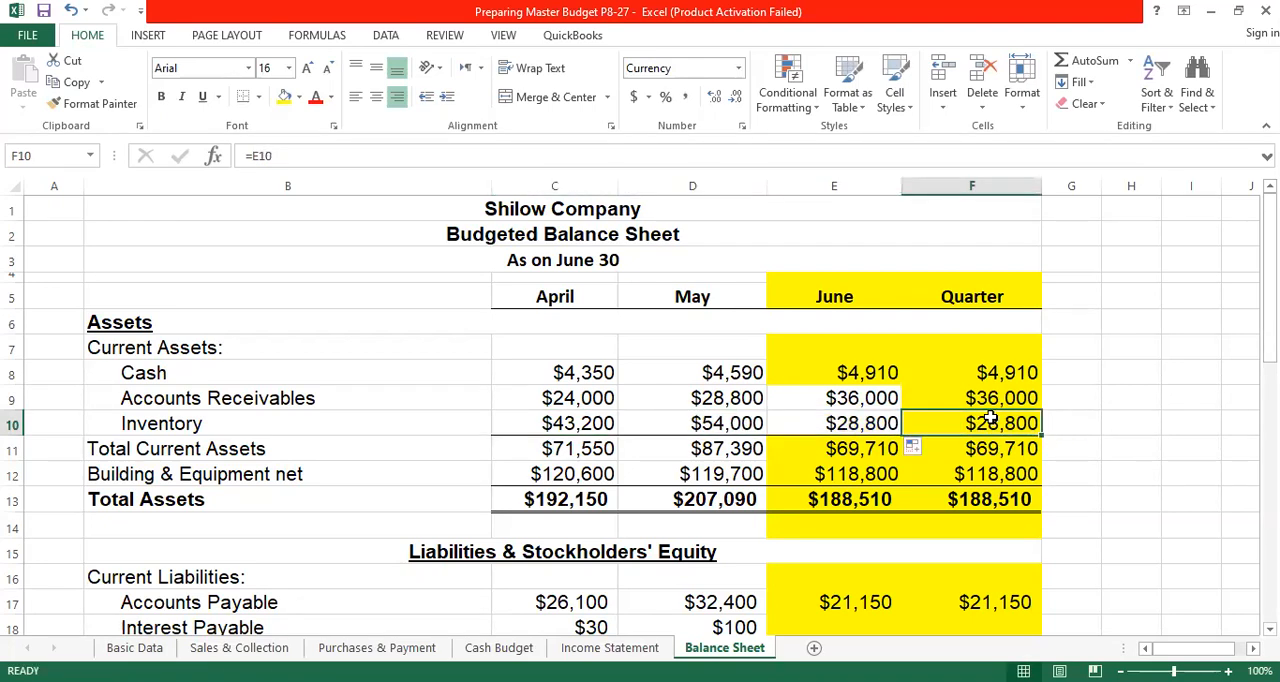
type("=")
left_click(880, 422)
key("Return")
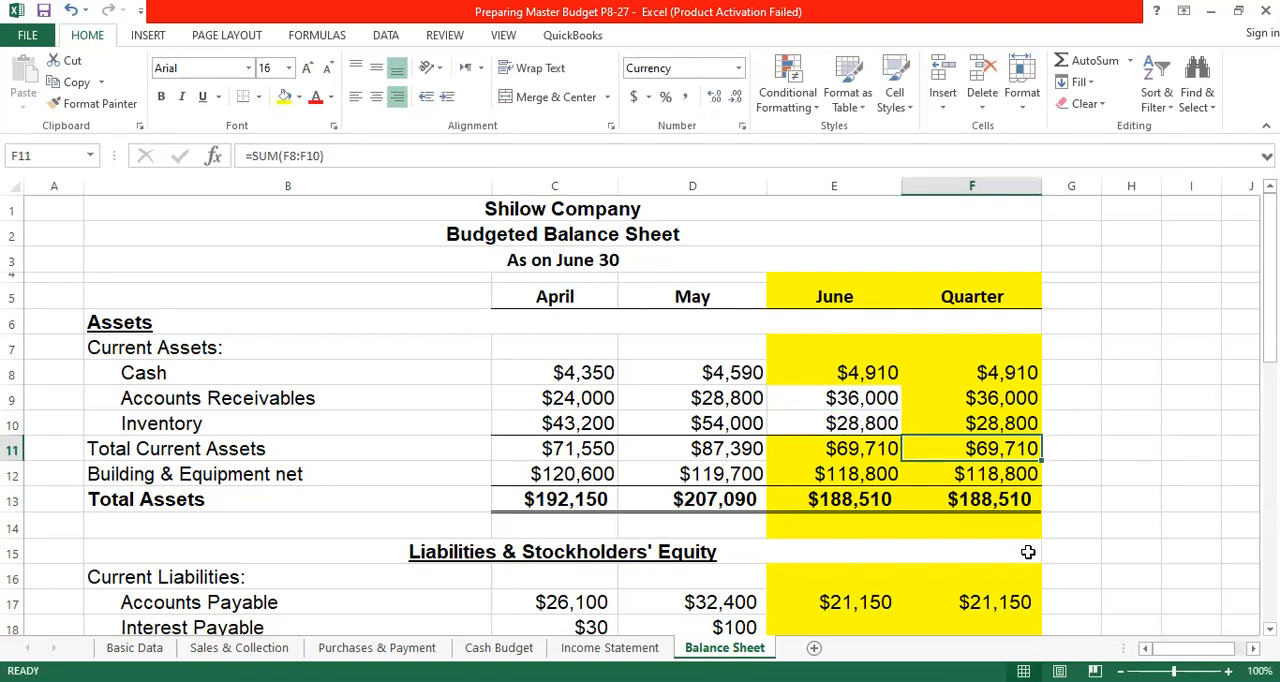
- Total April's current assets in C11 with =SUM(C8:C10) and fill the formula across through the Quarter in F11
left_click(572, 449)
left_click(1088, 61)
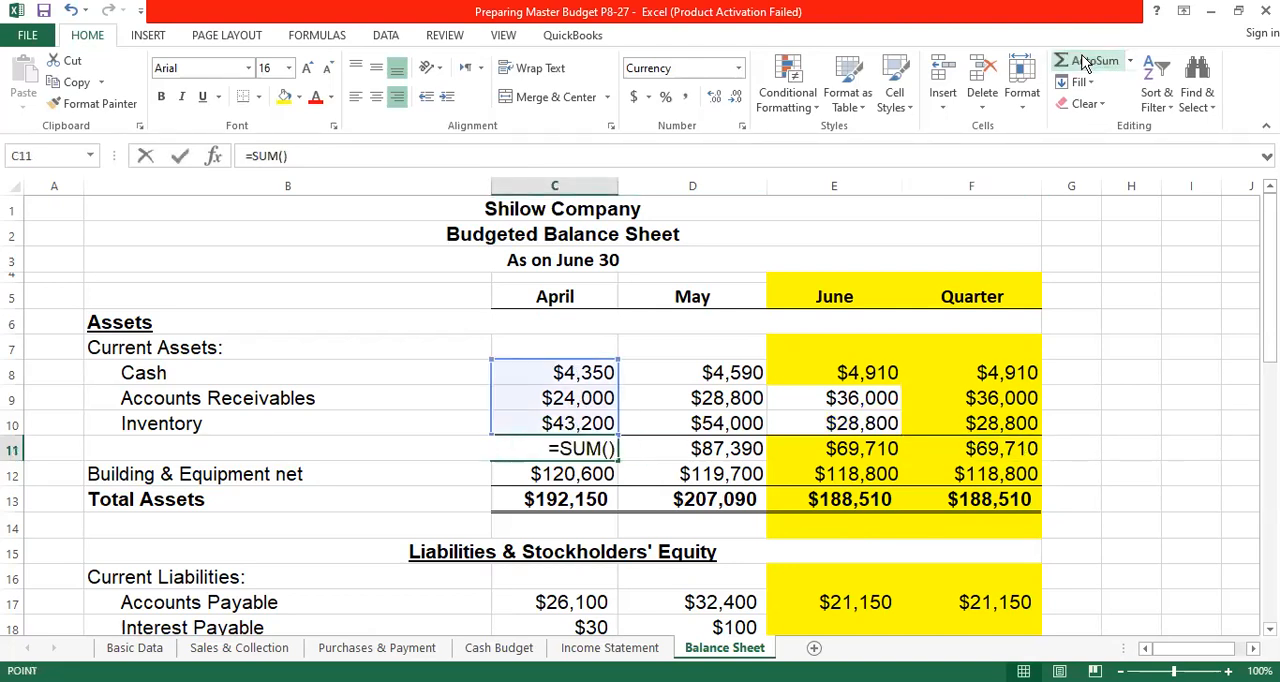
key("Return")
left_click(578, 450)
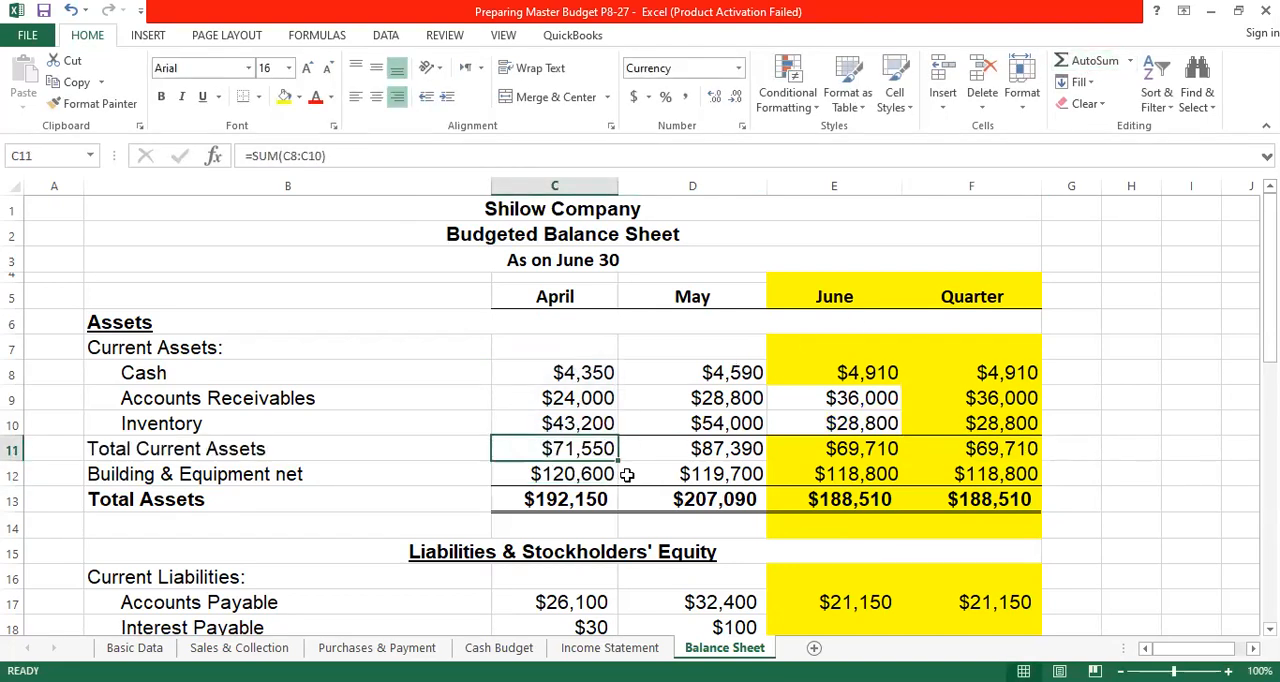
left_click_drag(618, 460, 1008, 460)
left_click(1170, 319)
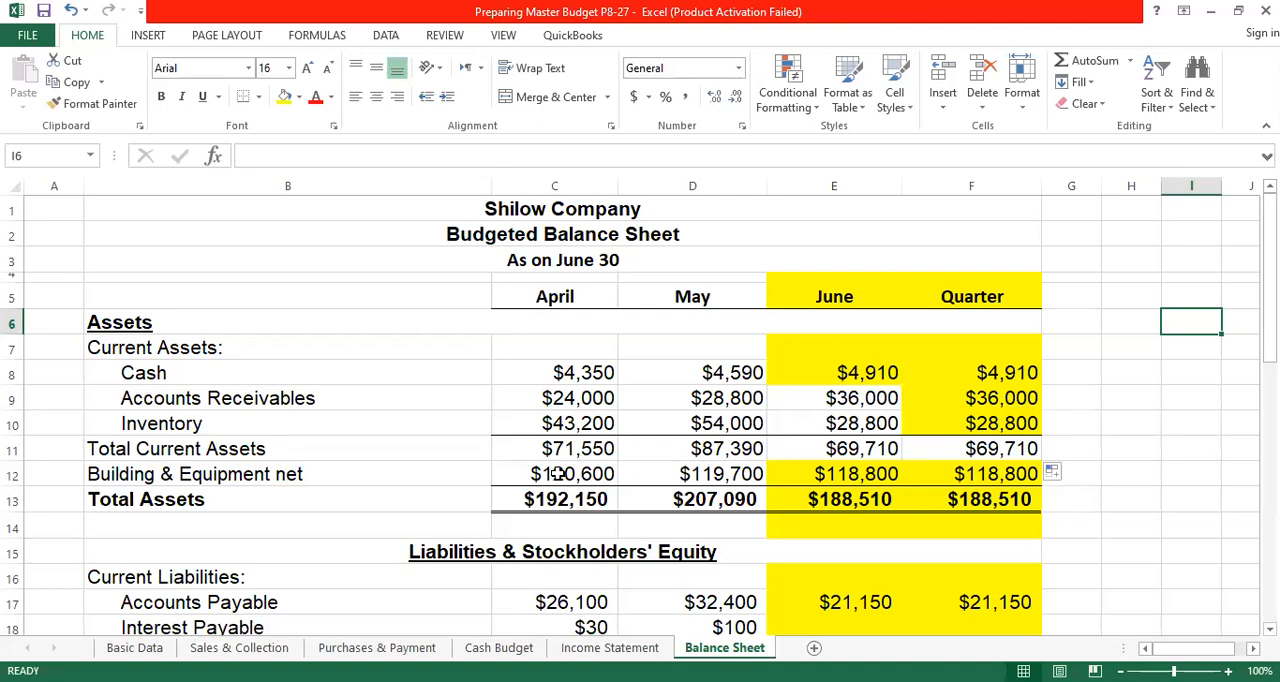
- Make the "Calculation of Building & Equipment Net" heading in B27 bold and underlined
scroll(560, 474, "down", 3)
scroll(570, 380, "down", 1)
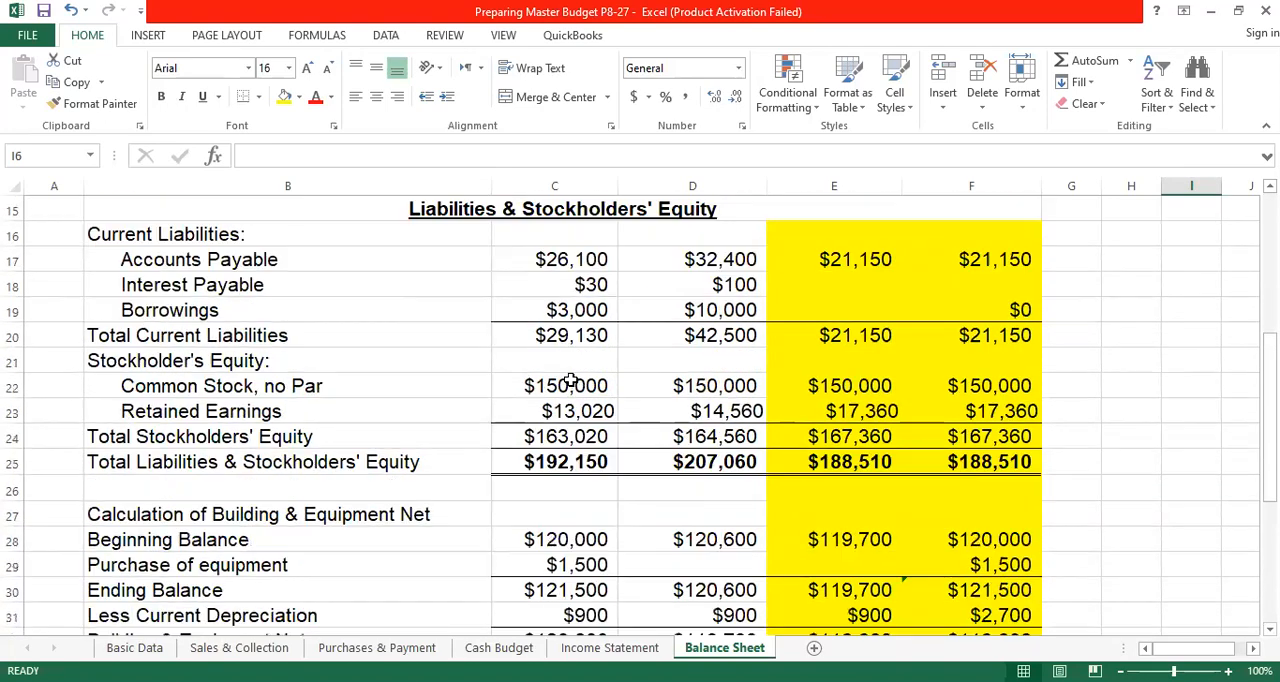
scroll(568, 380, "down", 2)
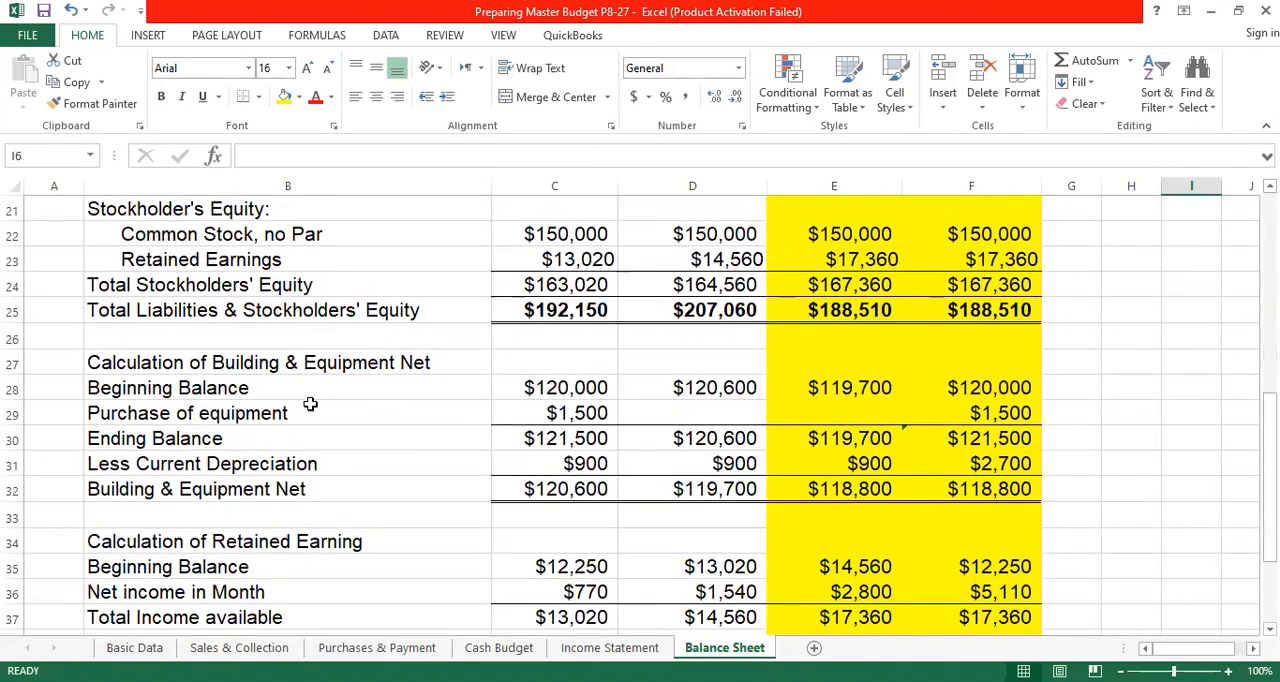
left_click(268, 365)
left_click(161, 96)
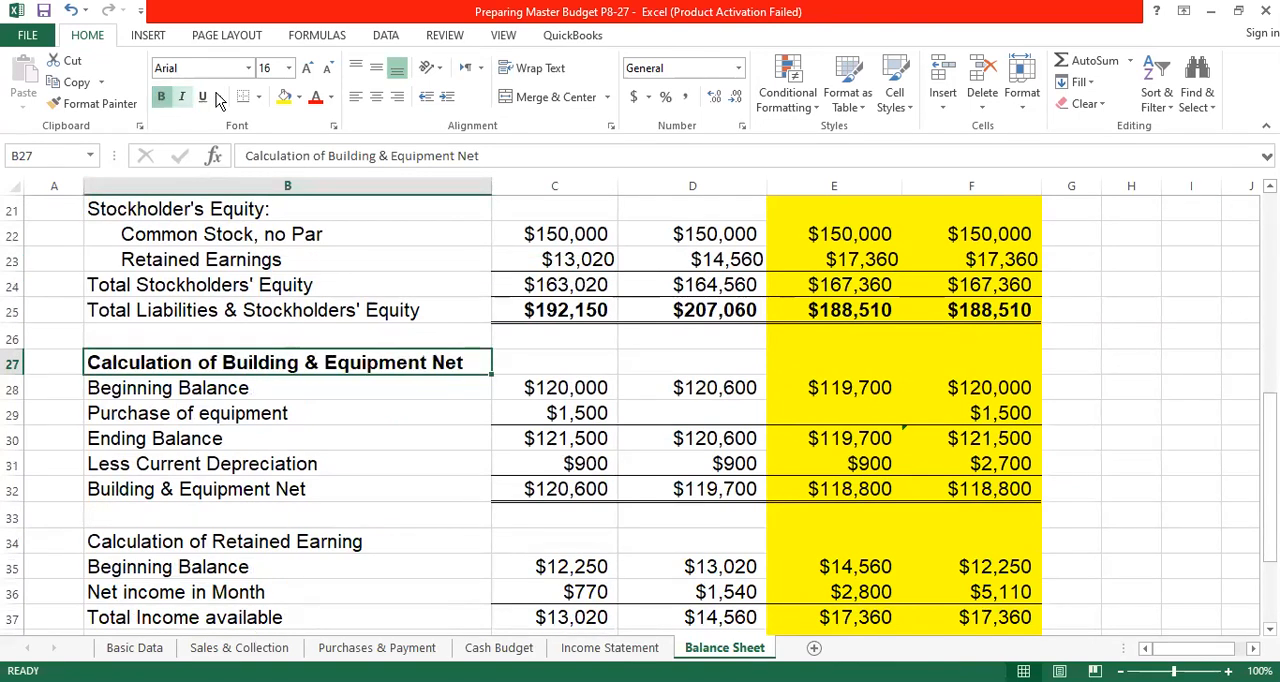
left_click(203, 97)
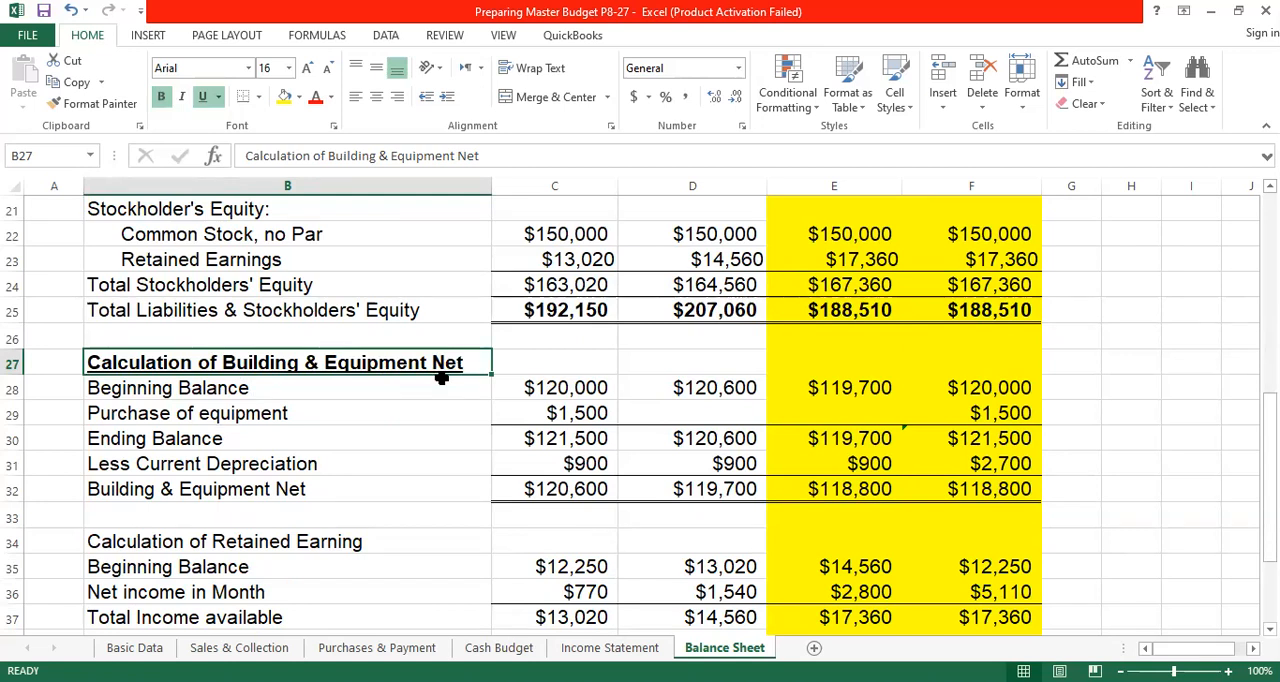
- Link April's Beginning Balance in C28 to the opening building and equipment, net, with ='Basic Data'!C6
left_click(543, 393)
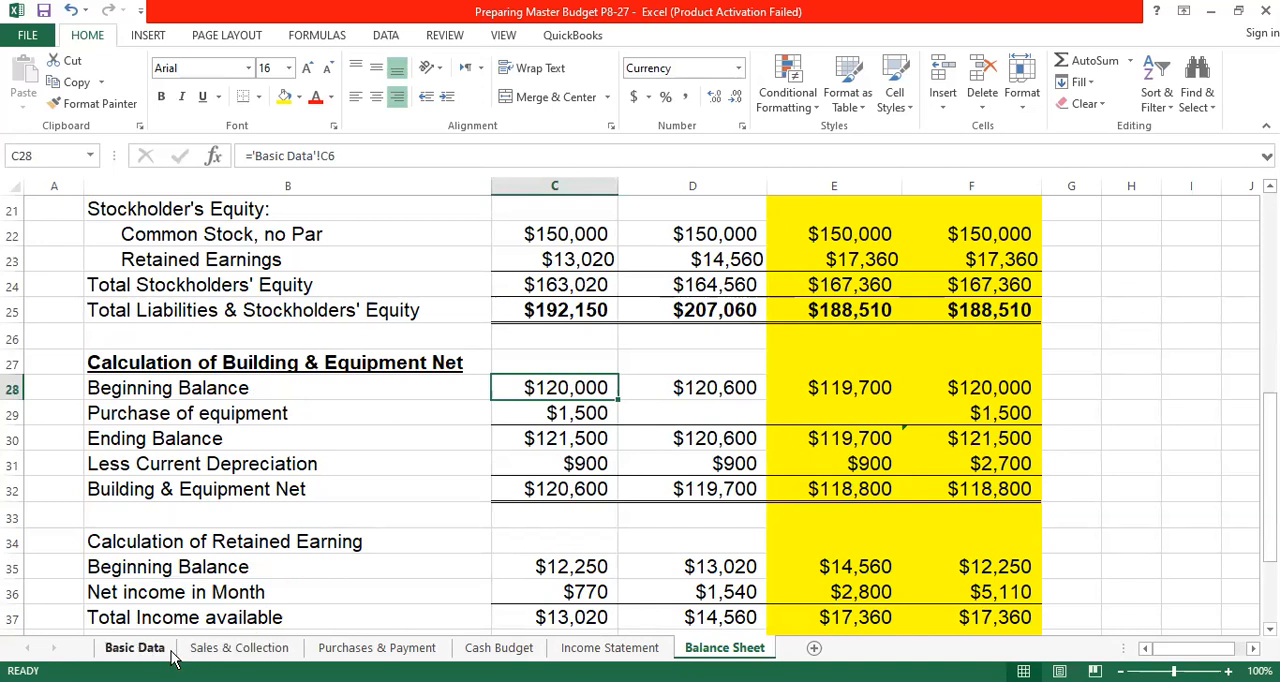
type("=")
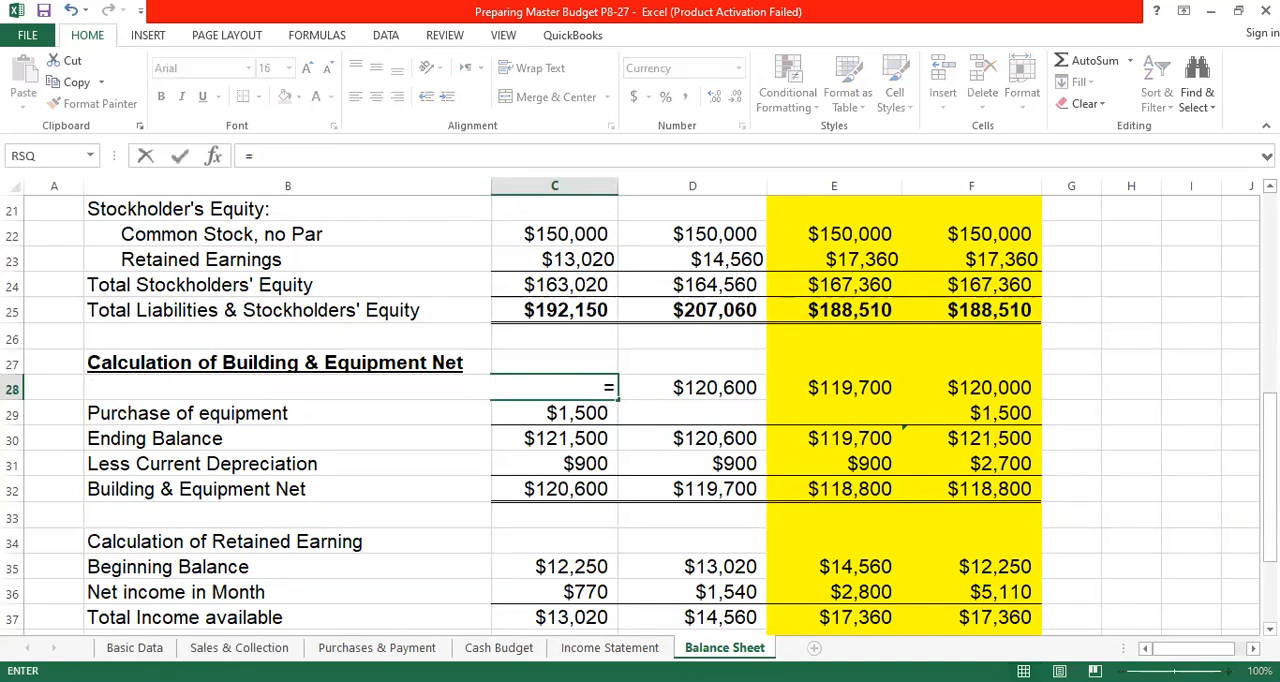
left_click(134, 647)
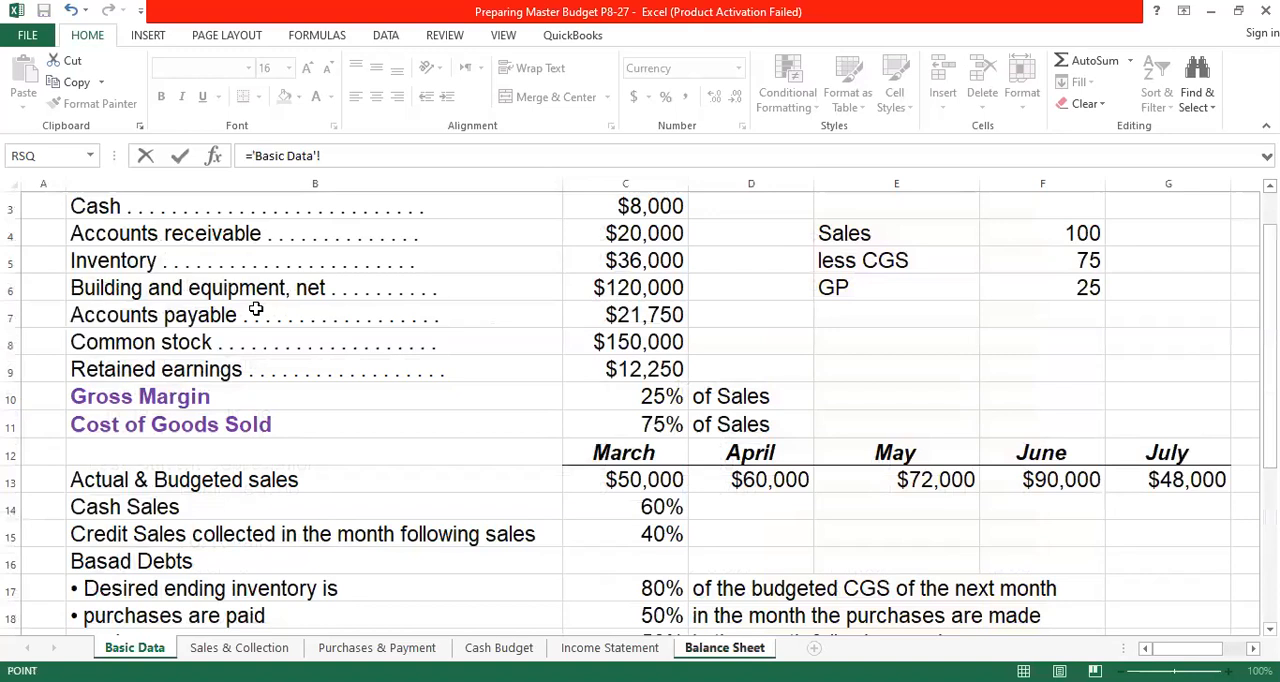
left_click(652, 289)
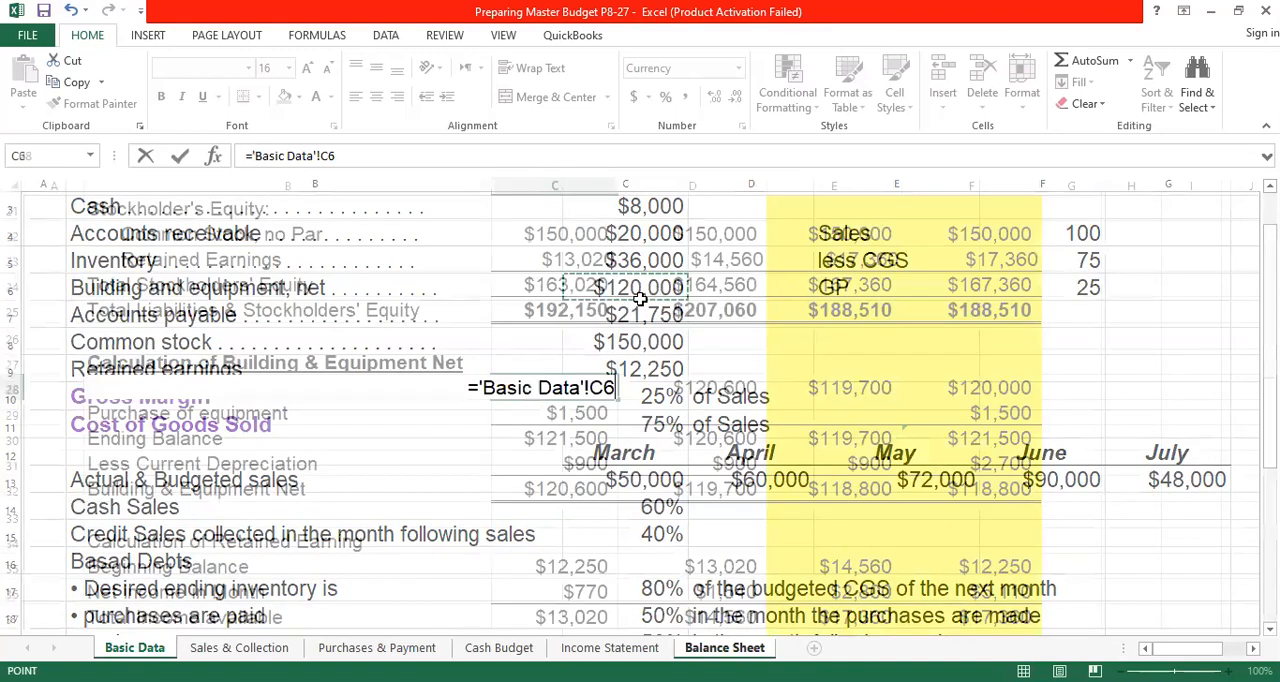
key("Return")
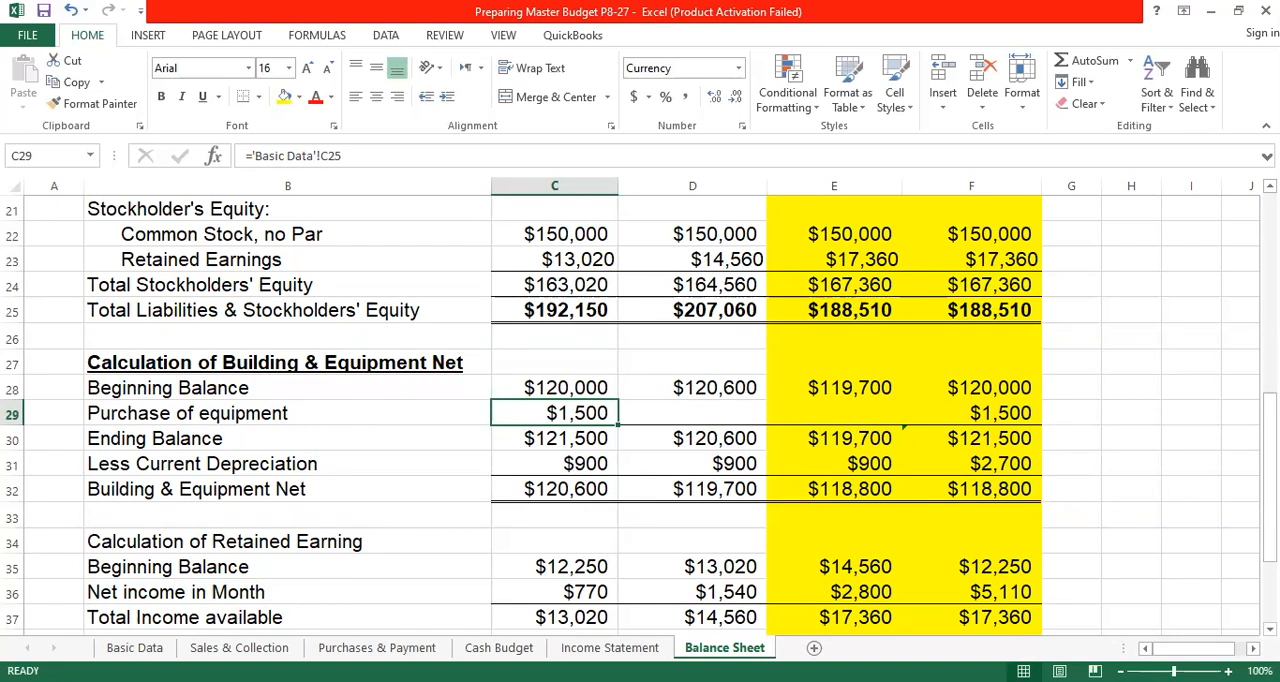
- Link April's Purchase of equipment in C29 to the April equipment purchase with ='Basic Data'!C25
left_click(134, 648)
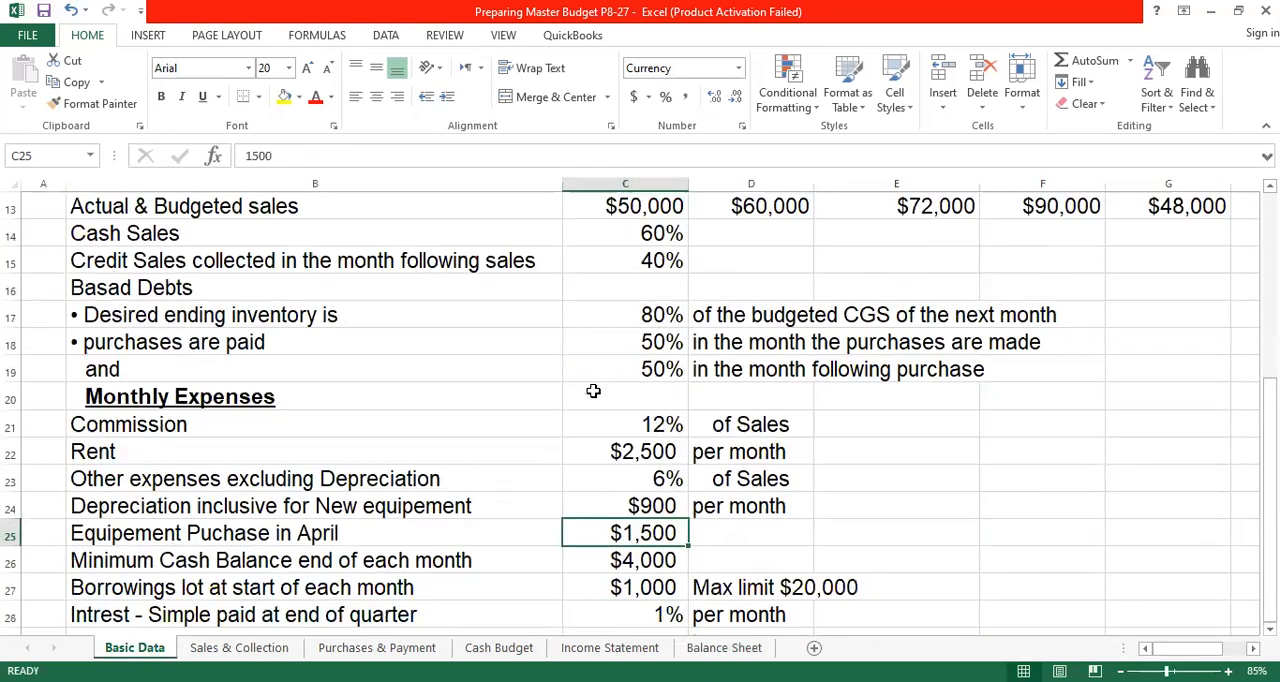
scroll(593, 391, "down", 1)
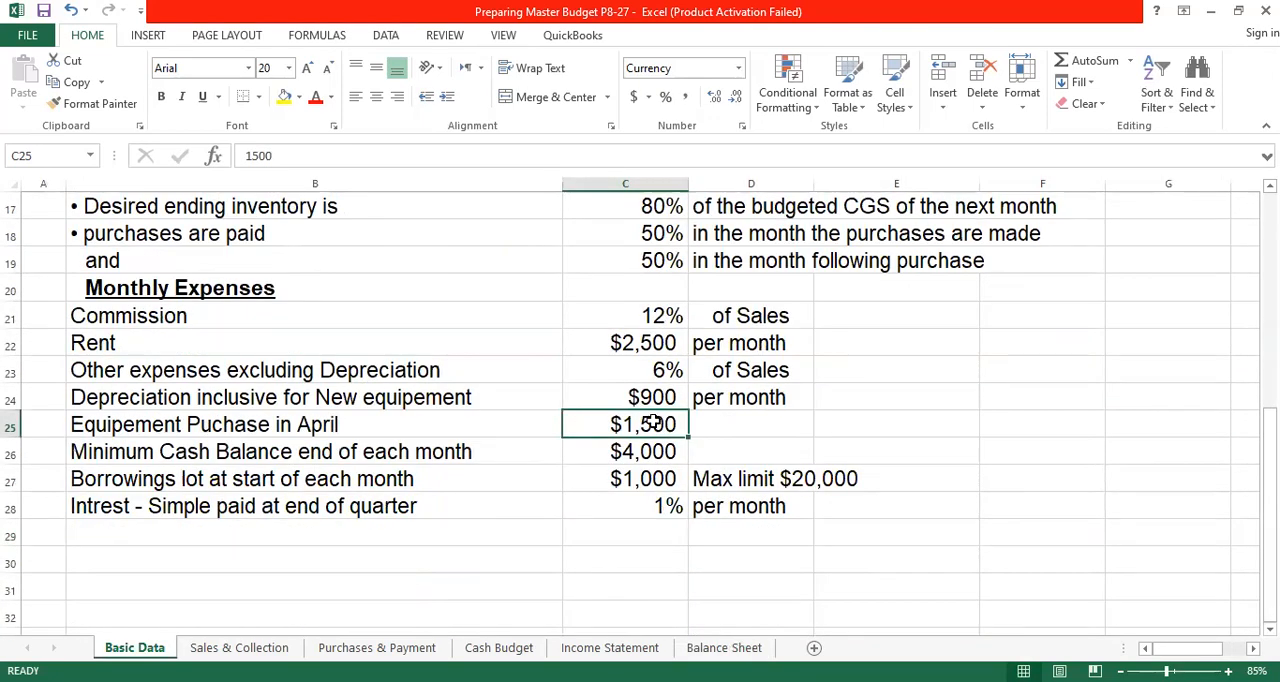
left_click(724, 648)
type("=")
left_click(134, 648)
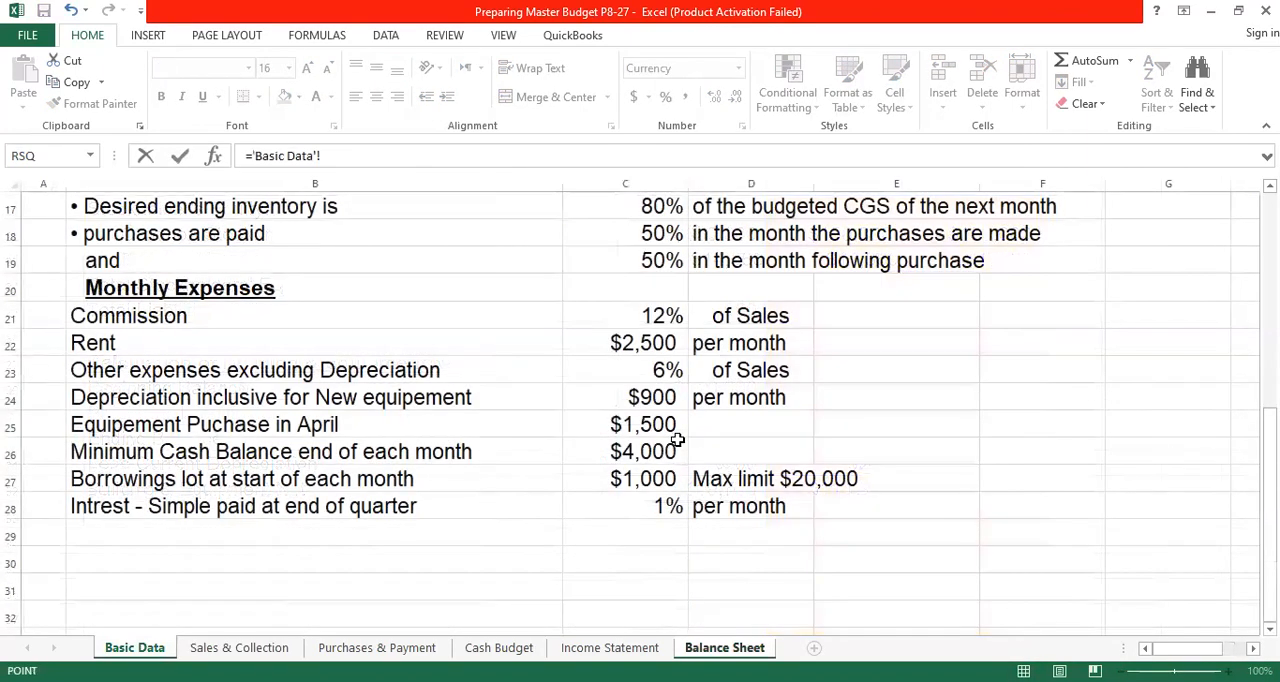
left_click(645, 425)
key("Return")
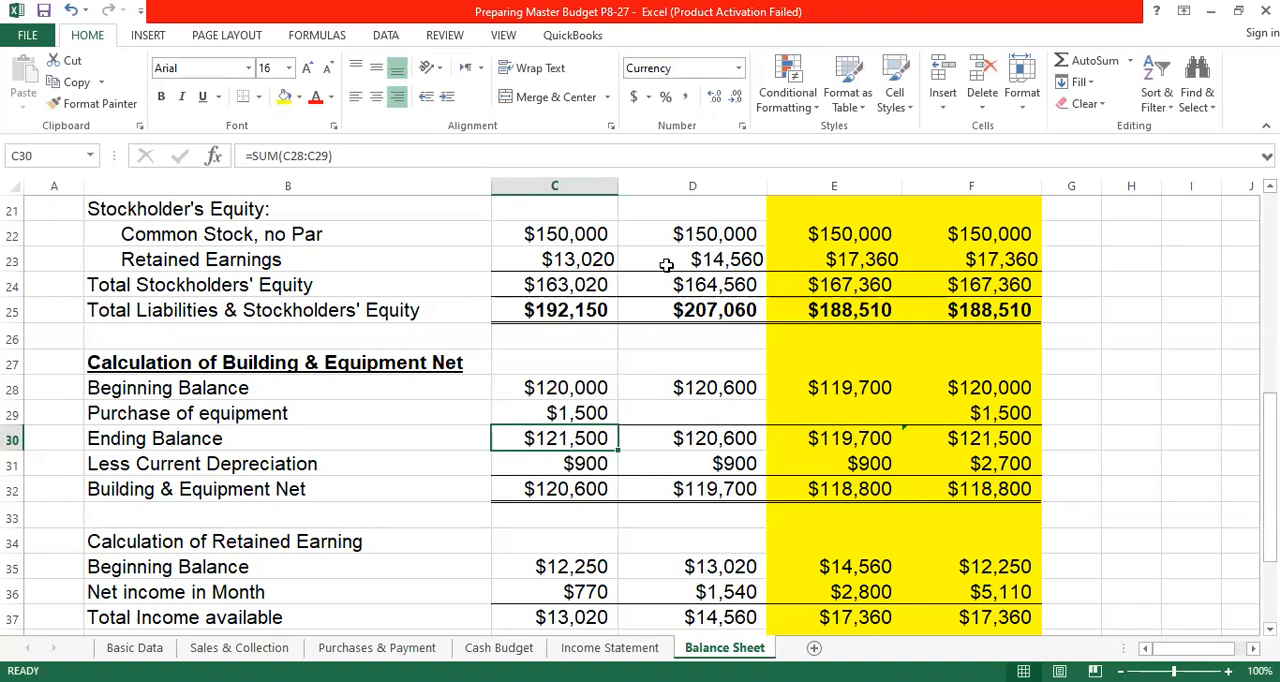
- Total April's balance and equipment purchase in C30 with =SUM(C28:C29), and relabel B30 as "Total end of month"
left_click(1078, 62)
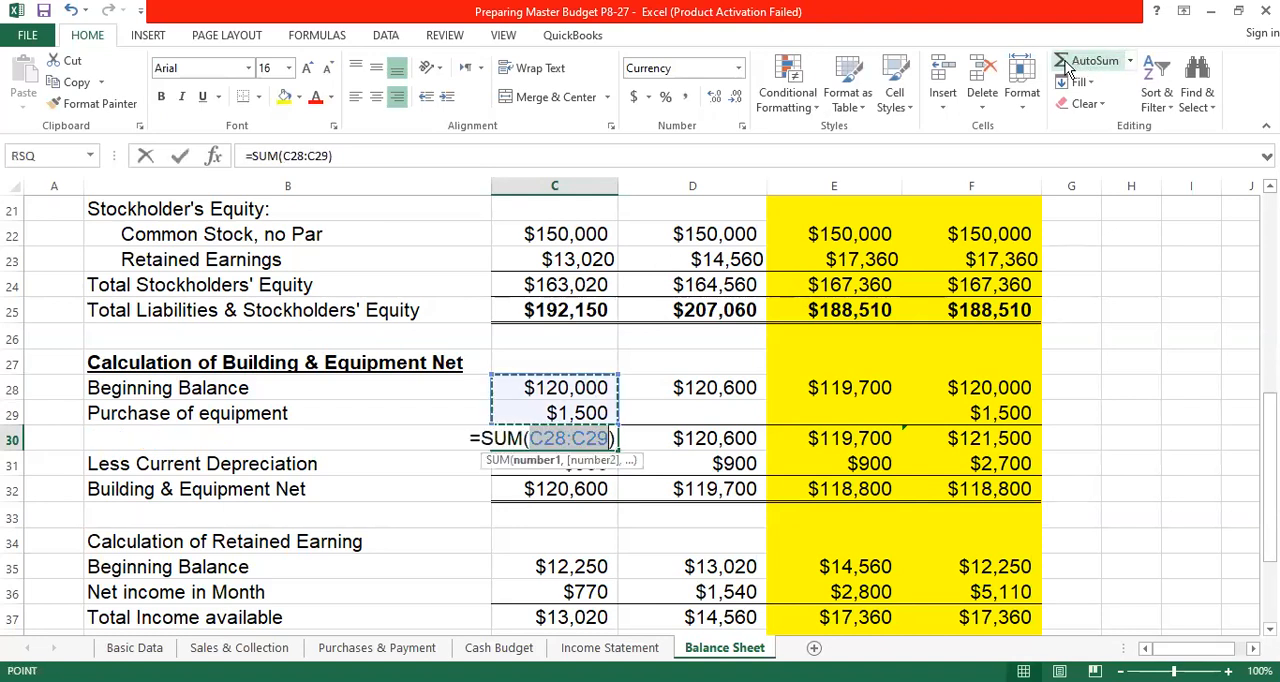
key("Return")
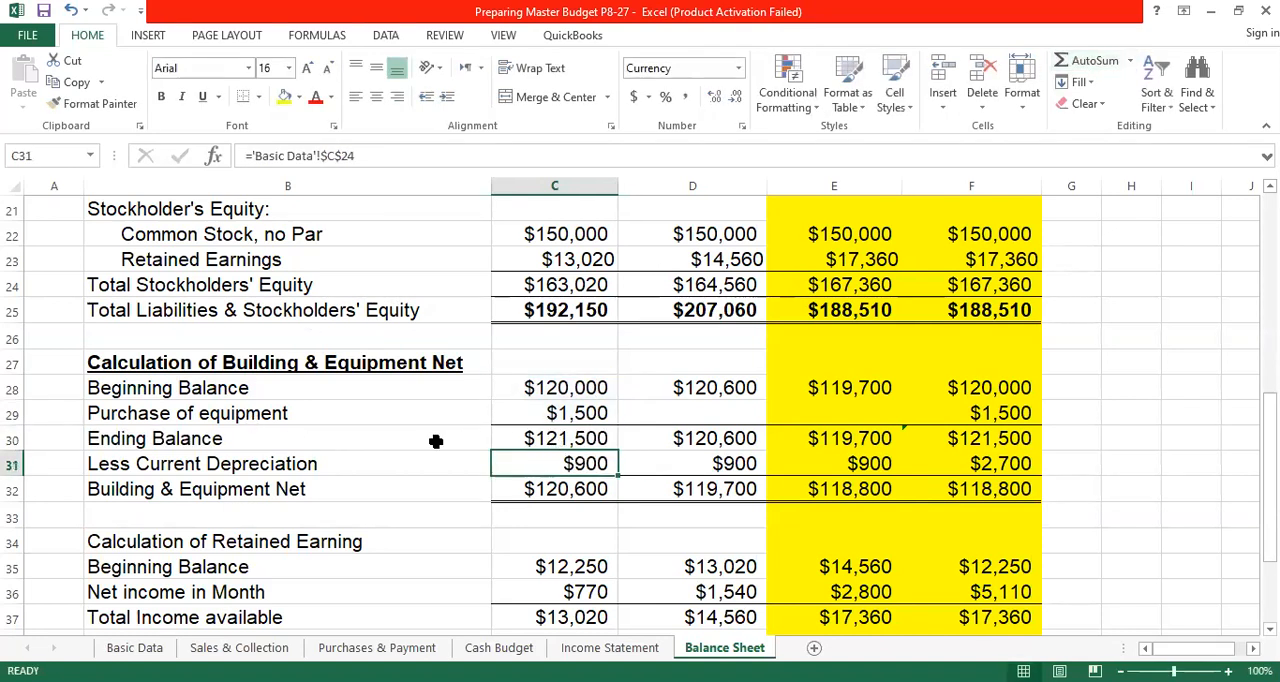
left_click(92, 438)
type("Total e")
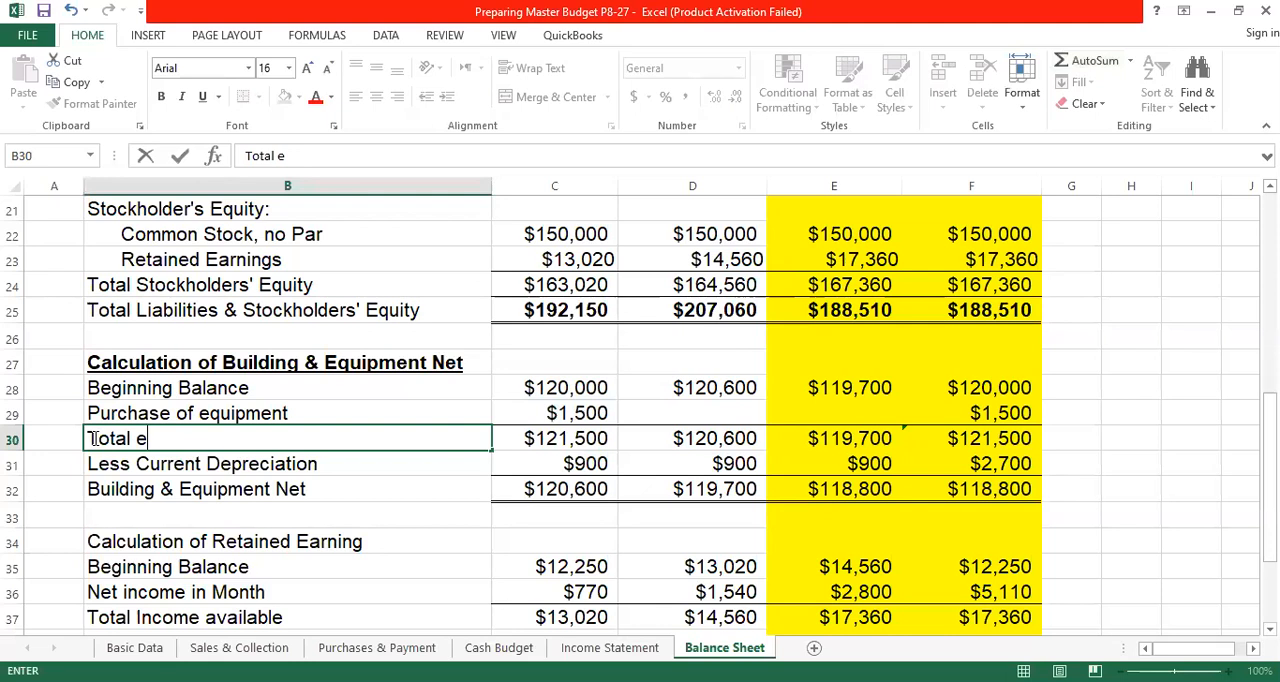
type("nd of month")
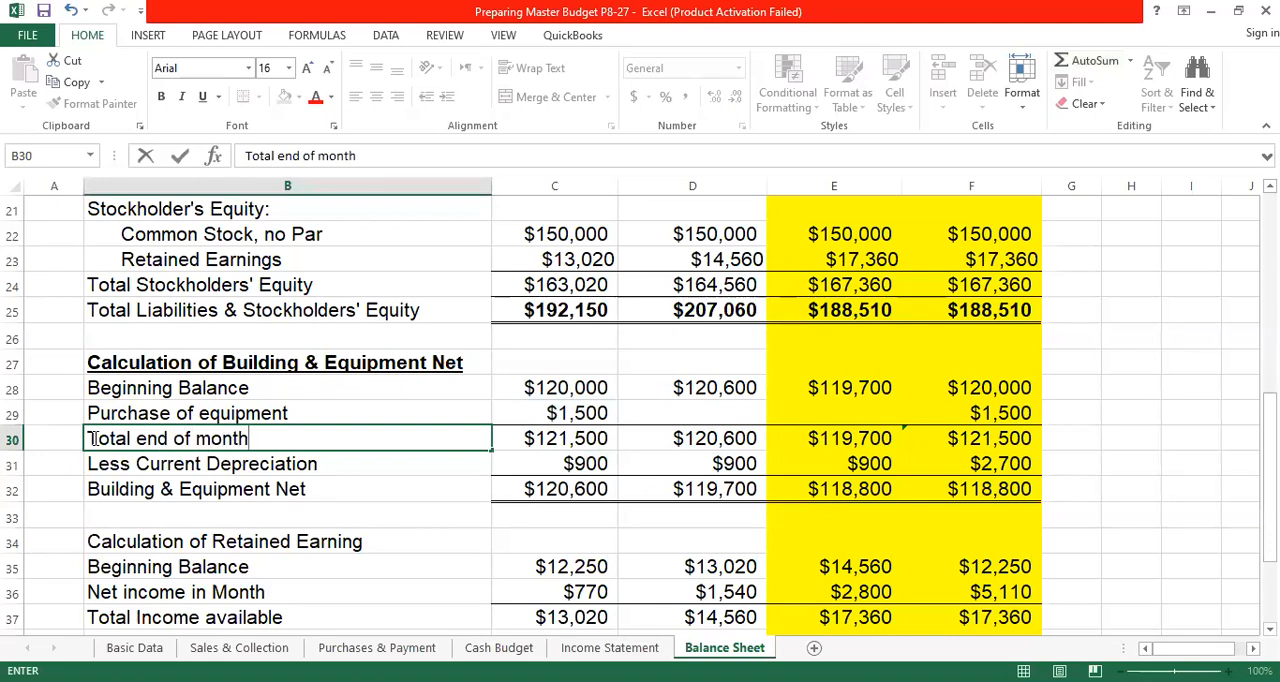
key("Return")
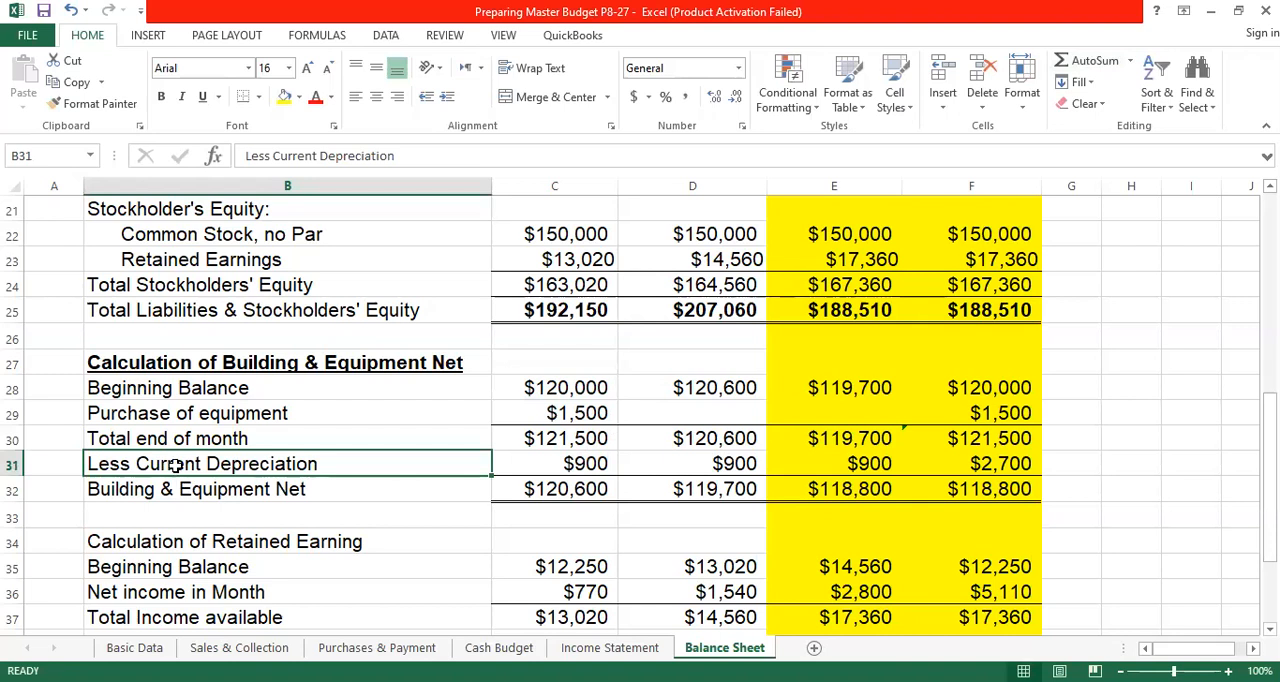
- Link April's Less Current Depreciation in C31 to the monthly depreciation with the absolute reference ='Basic Data'!$C$24
left_click(584, 463)
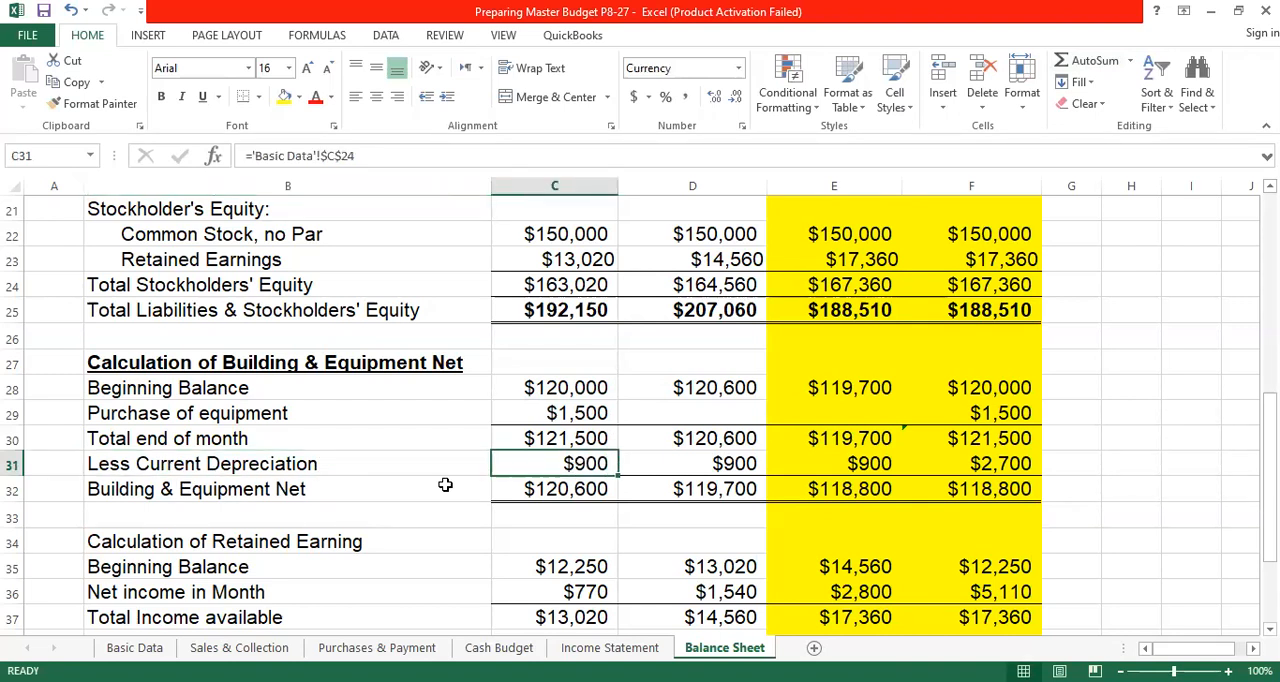
left_click(130, 490)
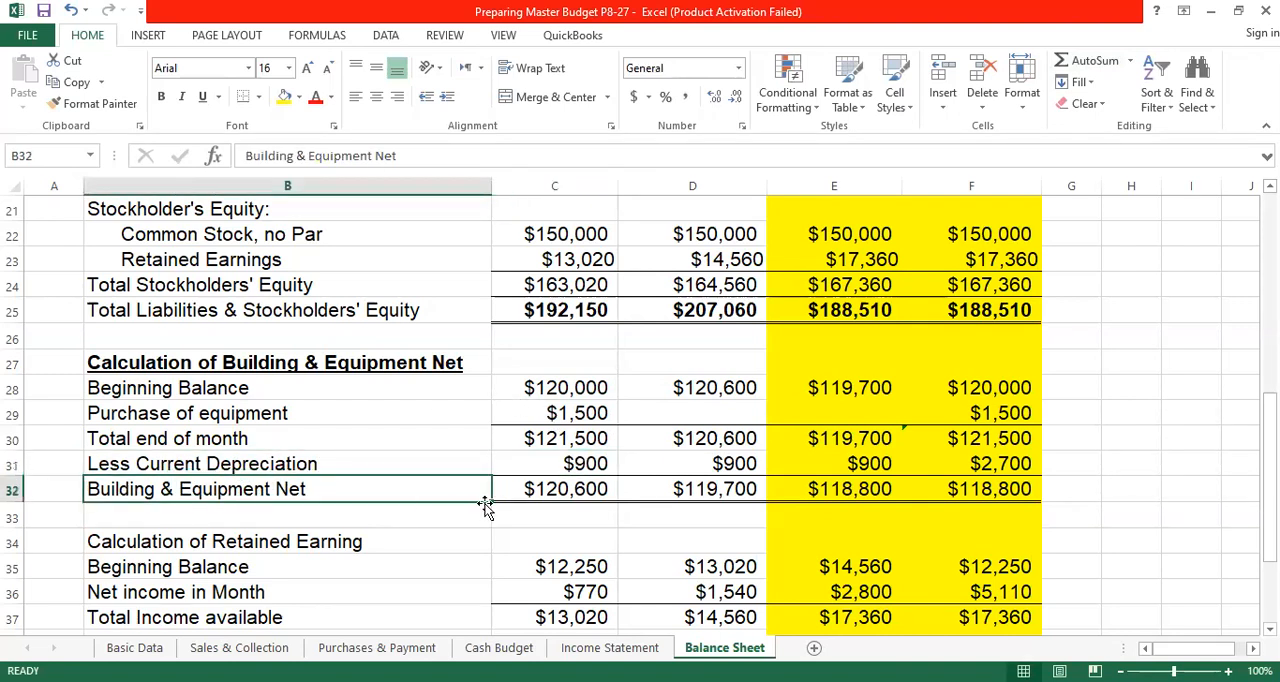
left_click(553, 488)
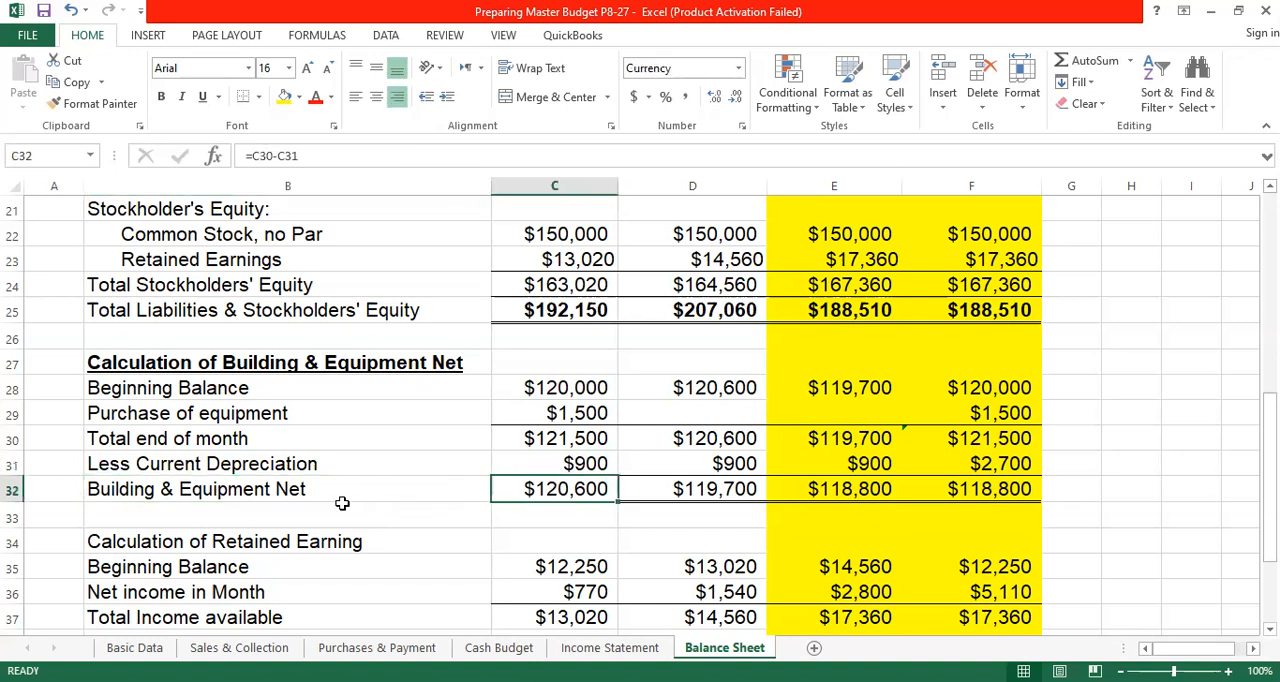
left_click(583, 462)
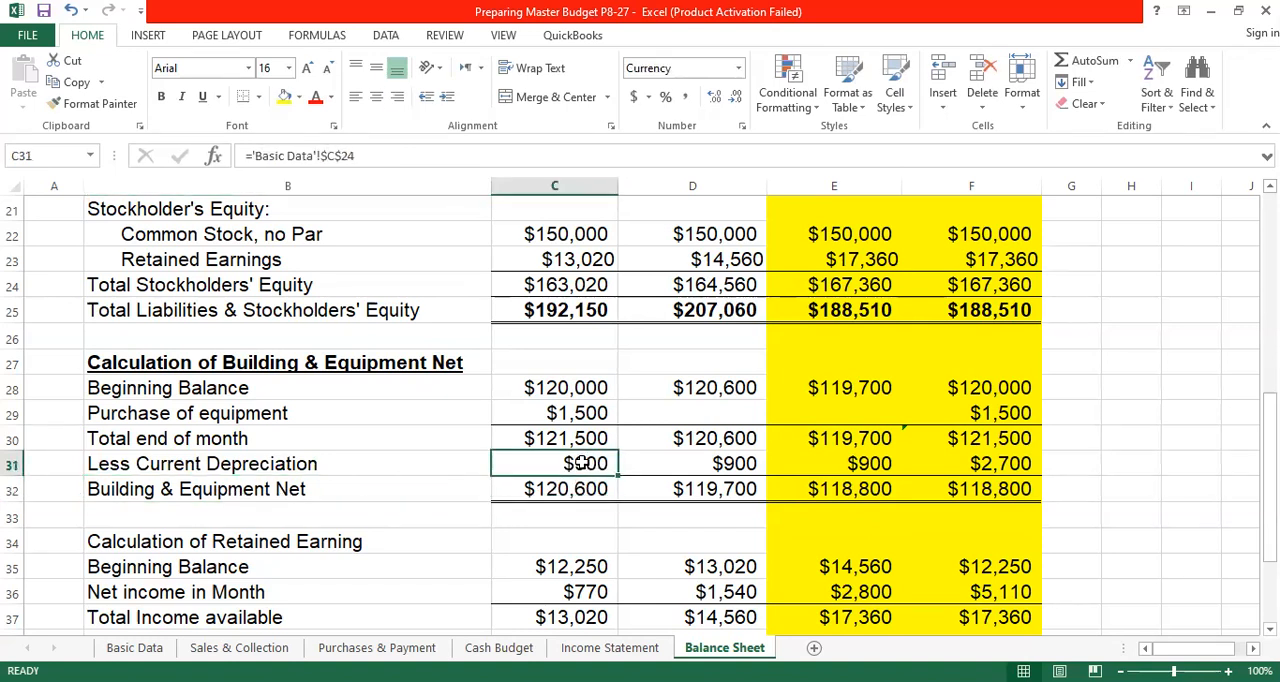
type("=")
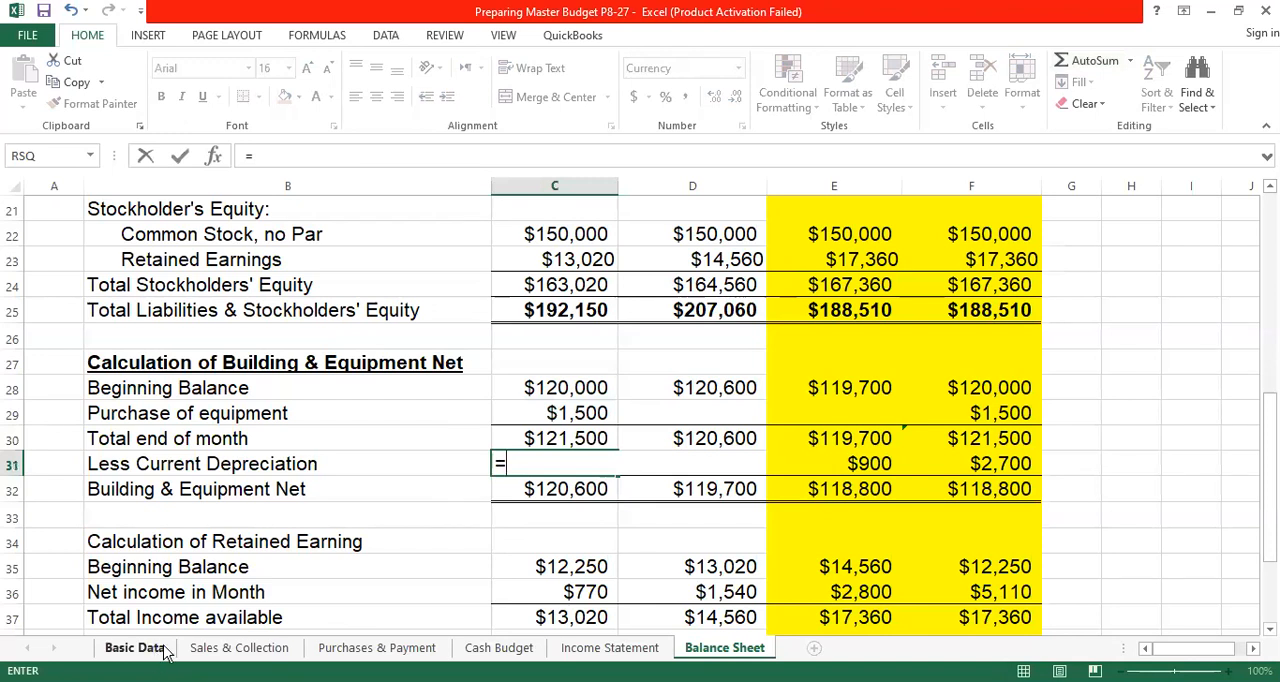
left_click(160, 650)
left_click(659, 400)
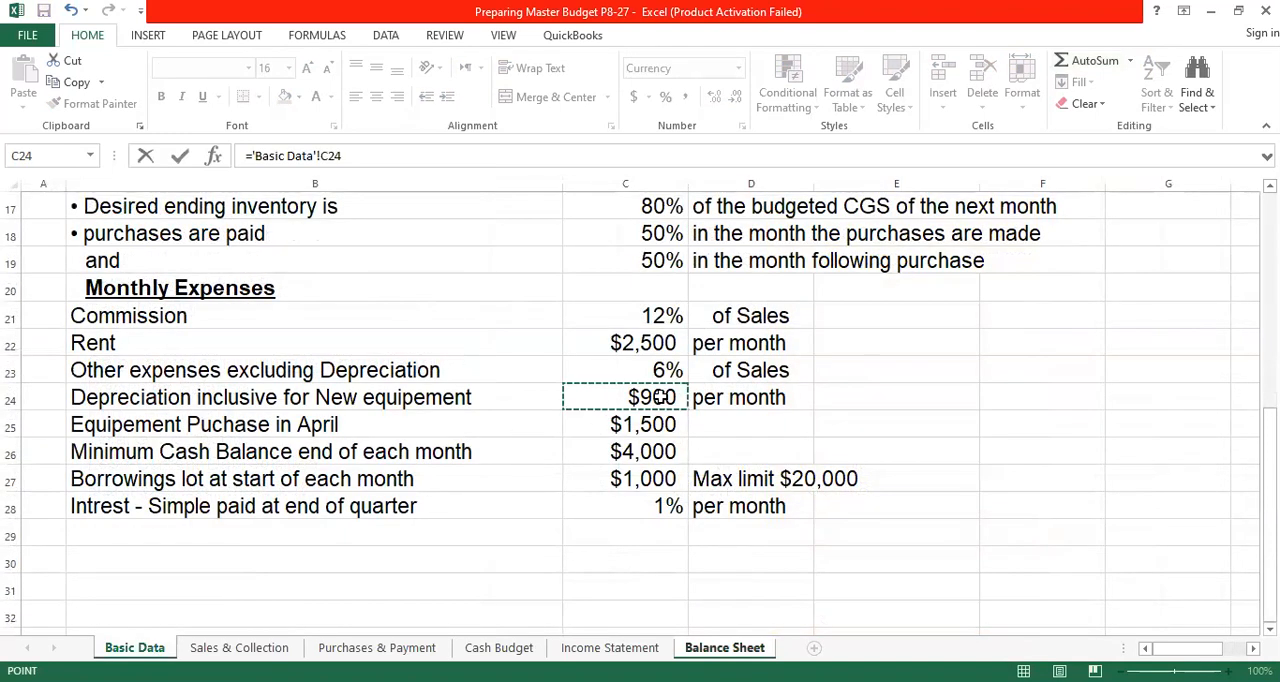
left_click(331, 157)
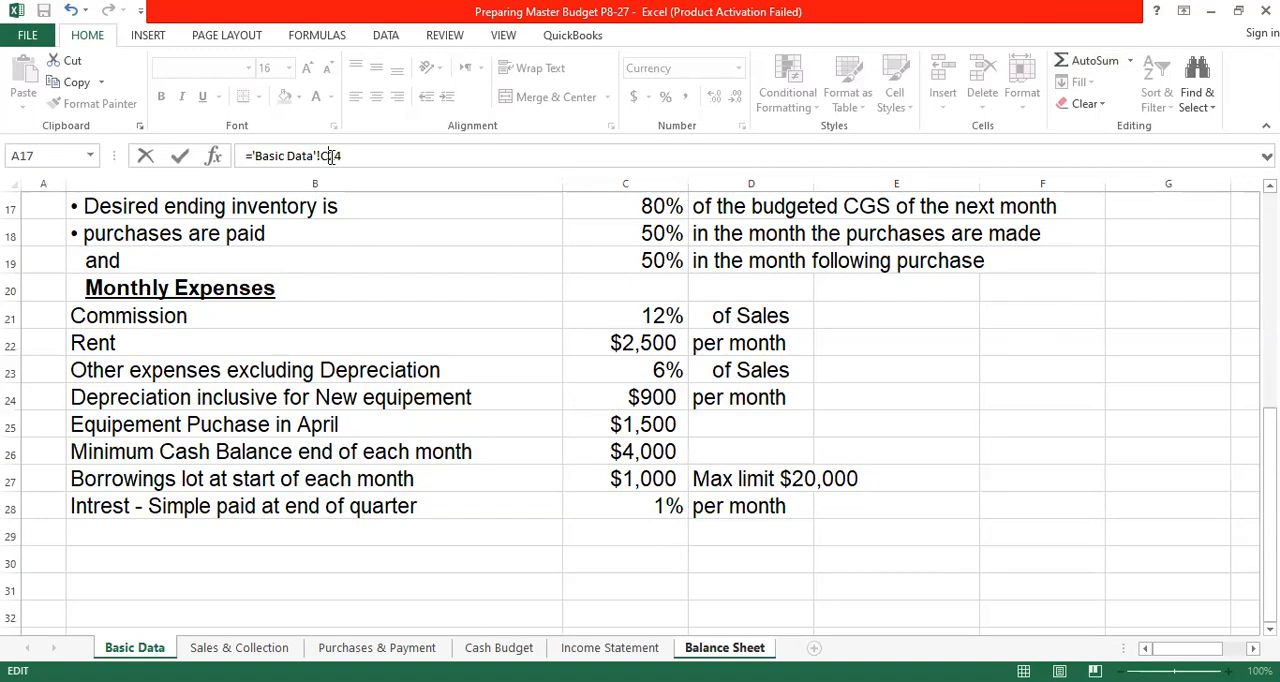
key("Return")
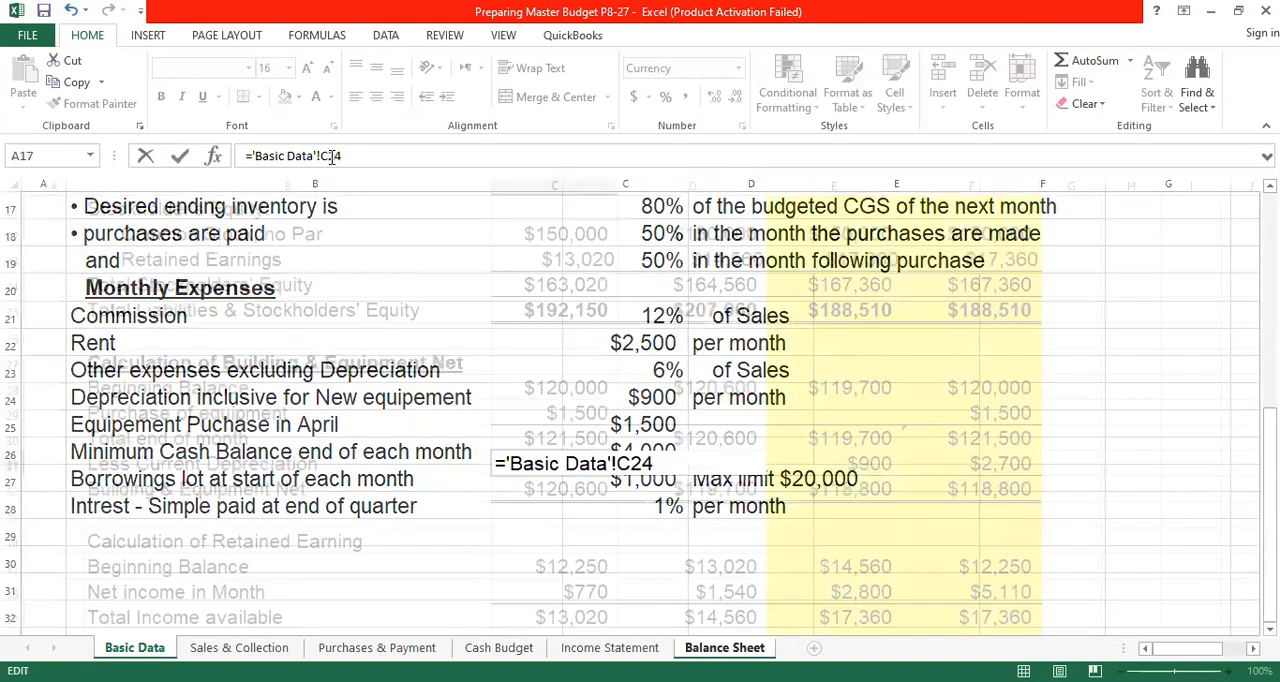
- Fill April's depreciation formula across May and June through E31, and total the Quarter in F31 with =SUM(C31:E31)
left_click(597, 466)
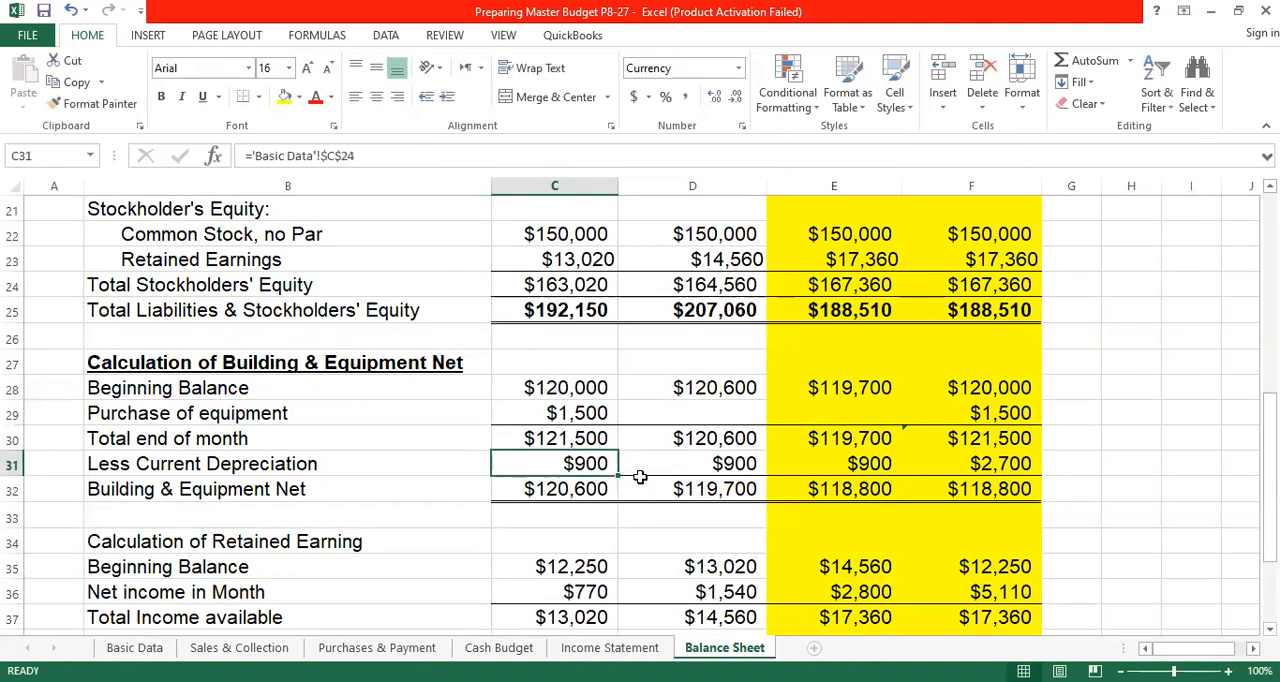
left_click_drag(618, 476, 874, 476)
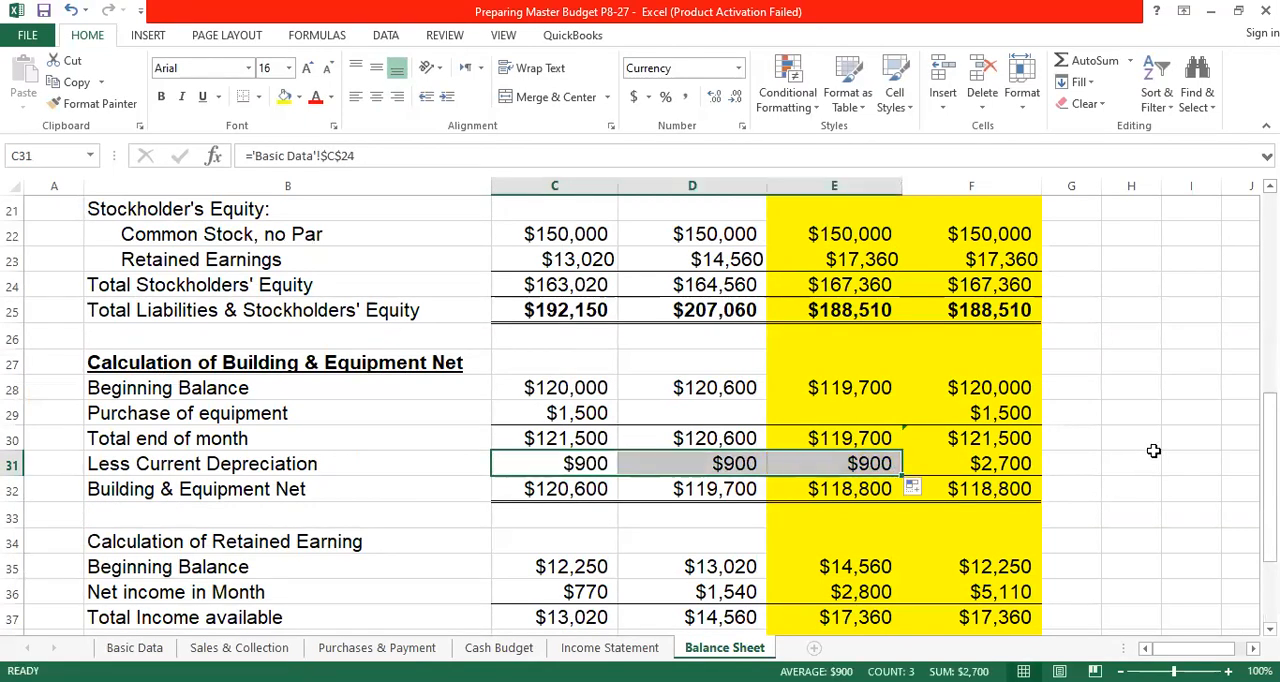
left_click(1025, 465)
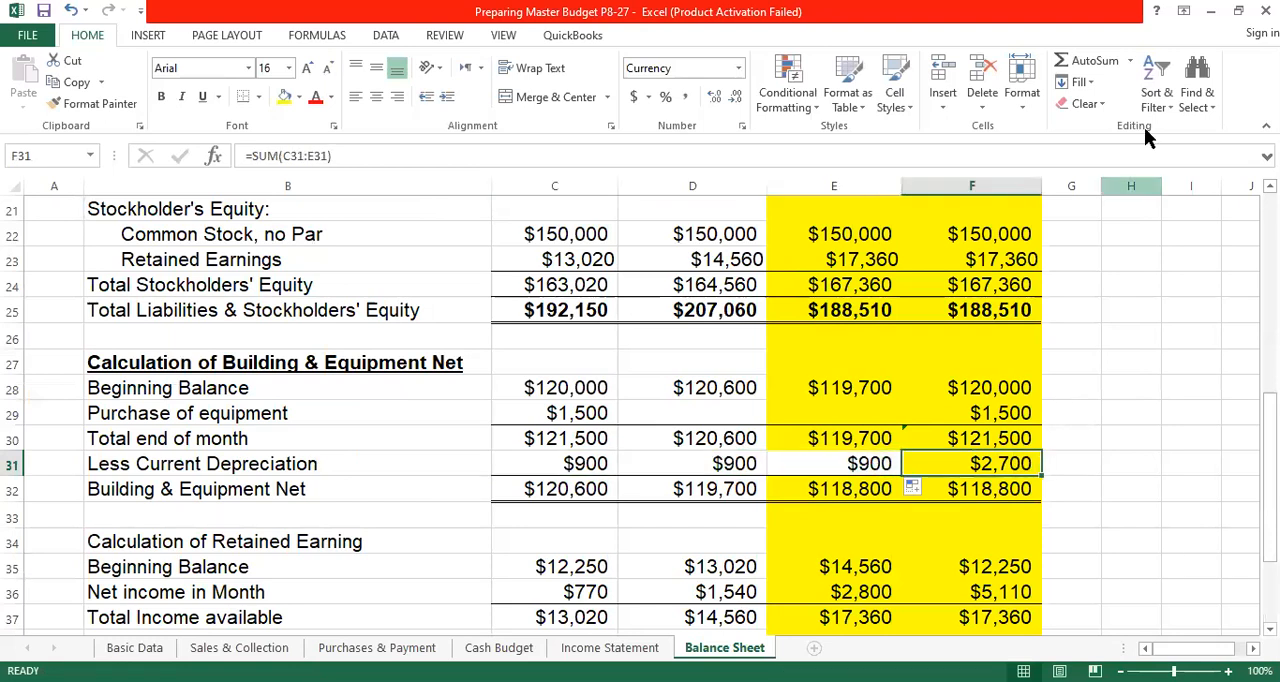
left_click(1088, 66)
key("Return")
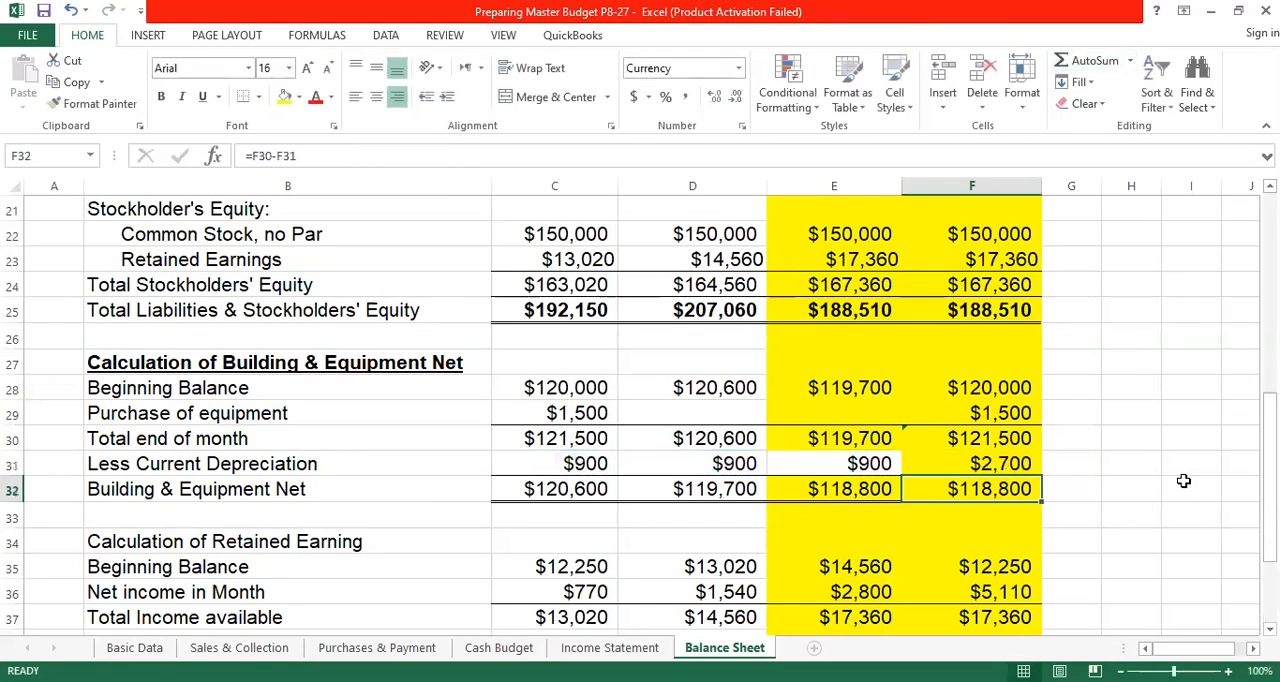
left_click(1190, 488)
left_click(1013, 465)
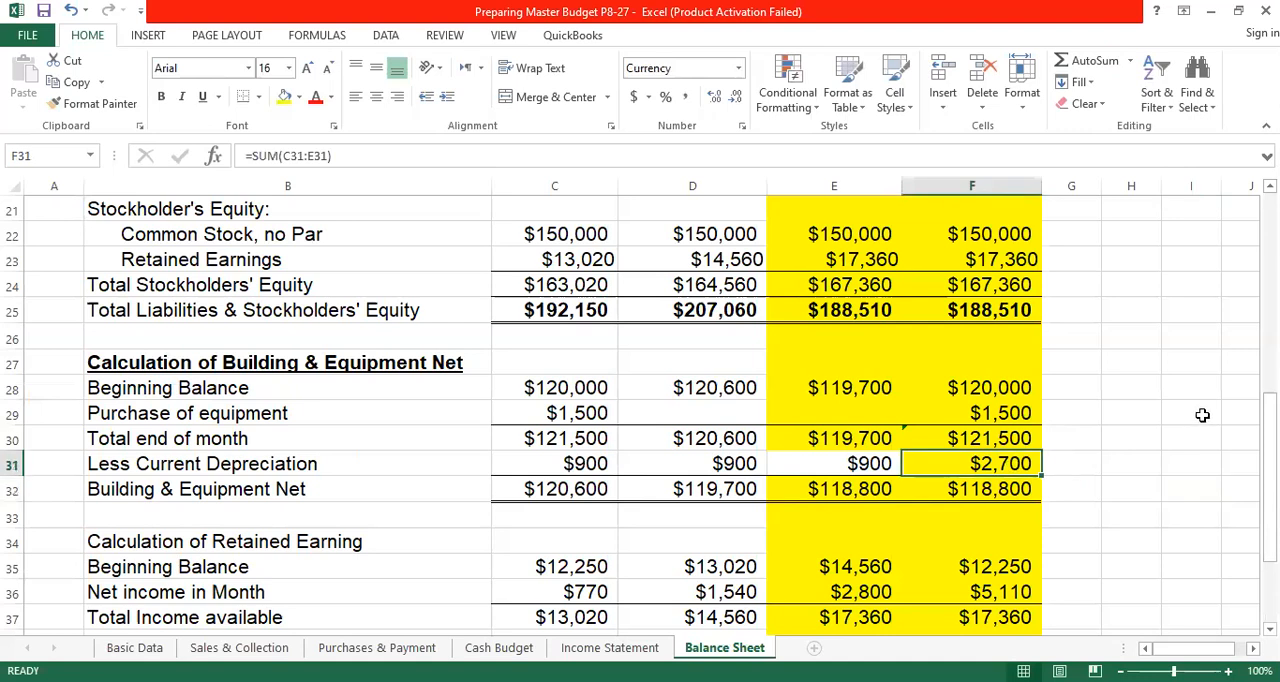
left_click(1195, 412)
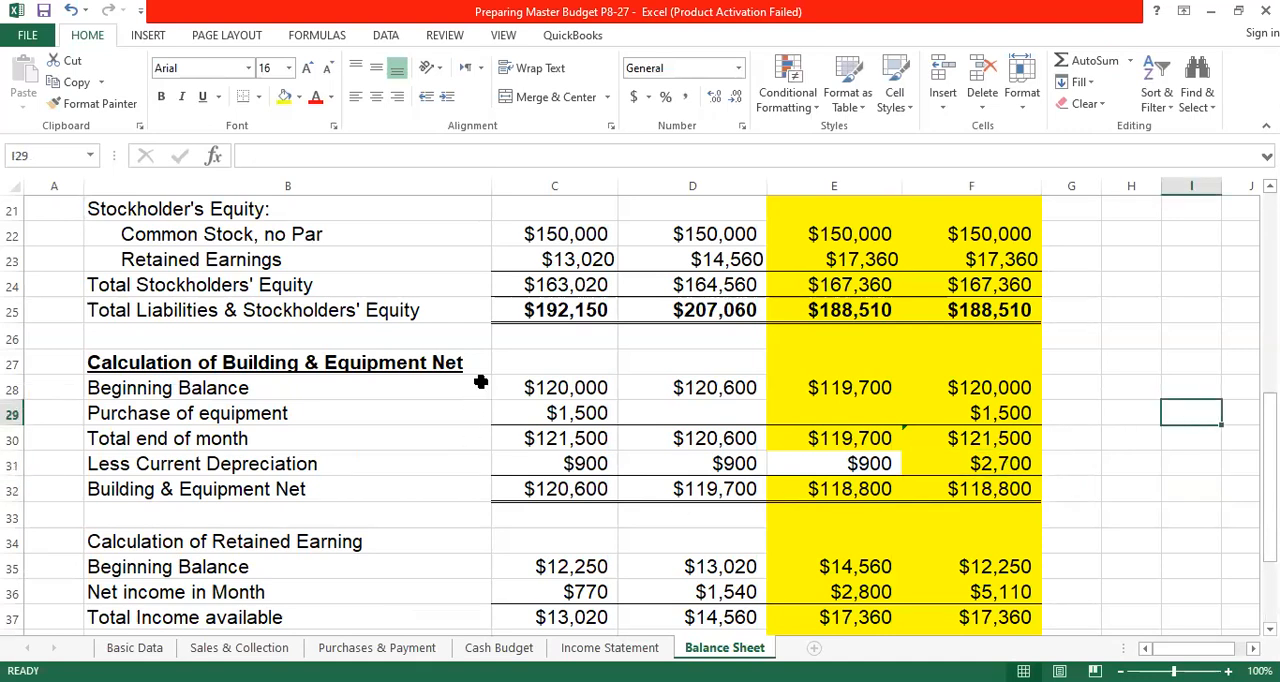
- Calculate April's Building & Equipment Net in C32 by subtracting depreciation from the month-end total with =C30-C31
left_click(556, 442)
left_click(566, 464)
left_click(562, 493)
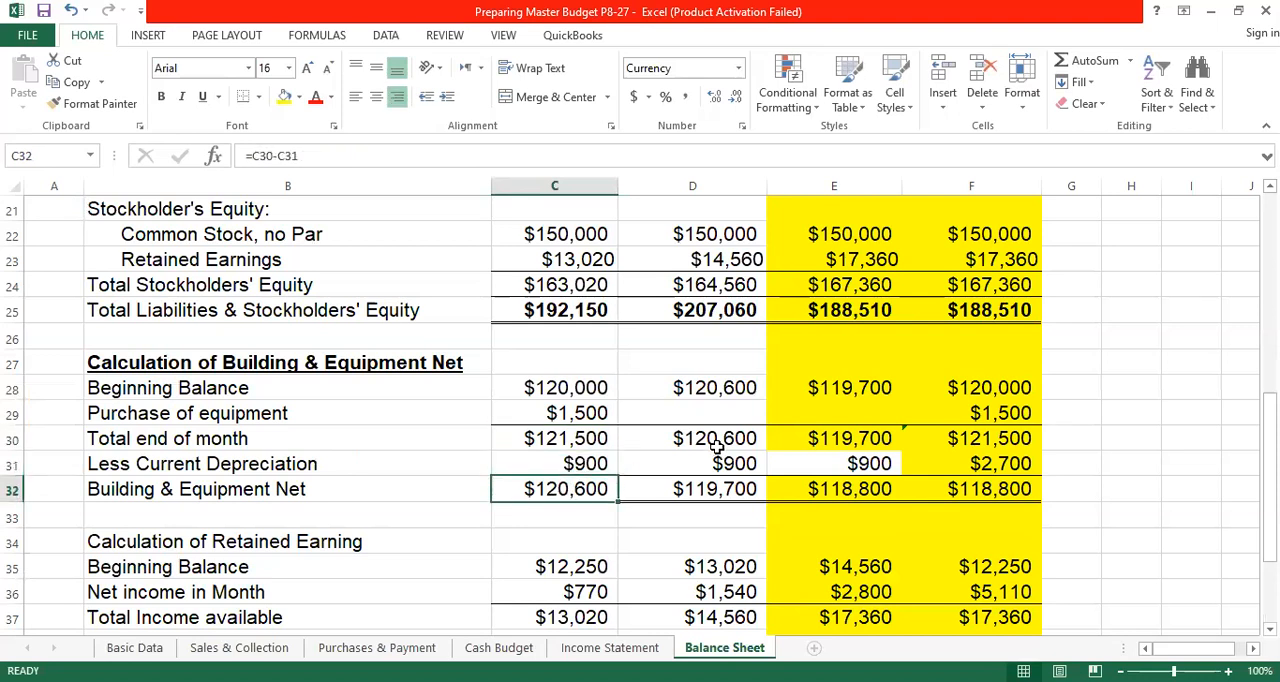
type("=")
left_click(570, 440)
type("-")
left_click(565, 464)
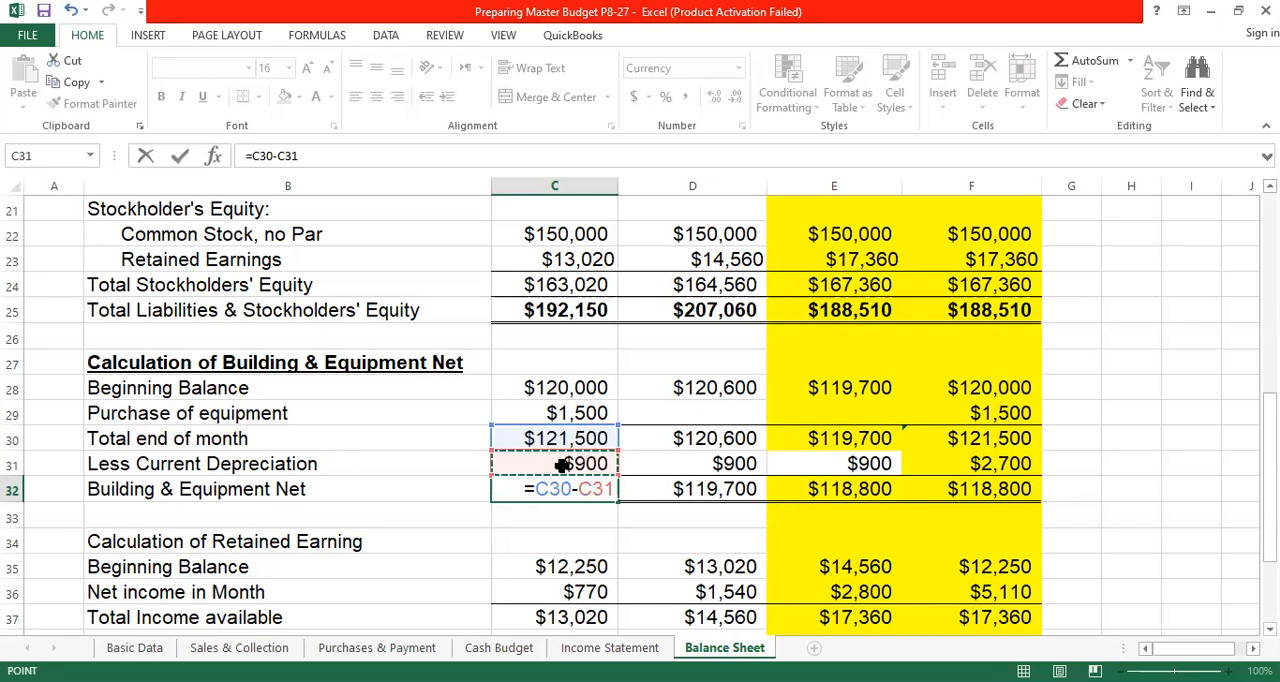
key("ctrl+Return")
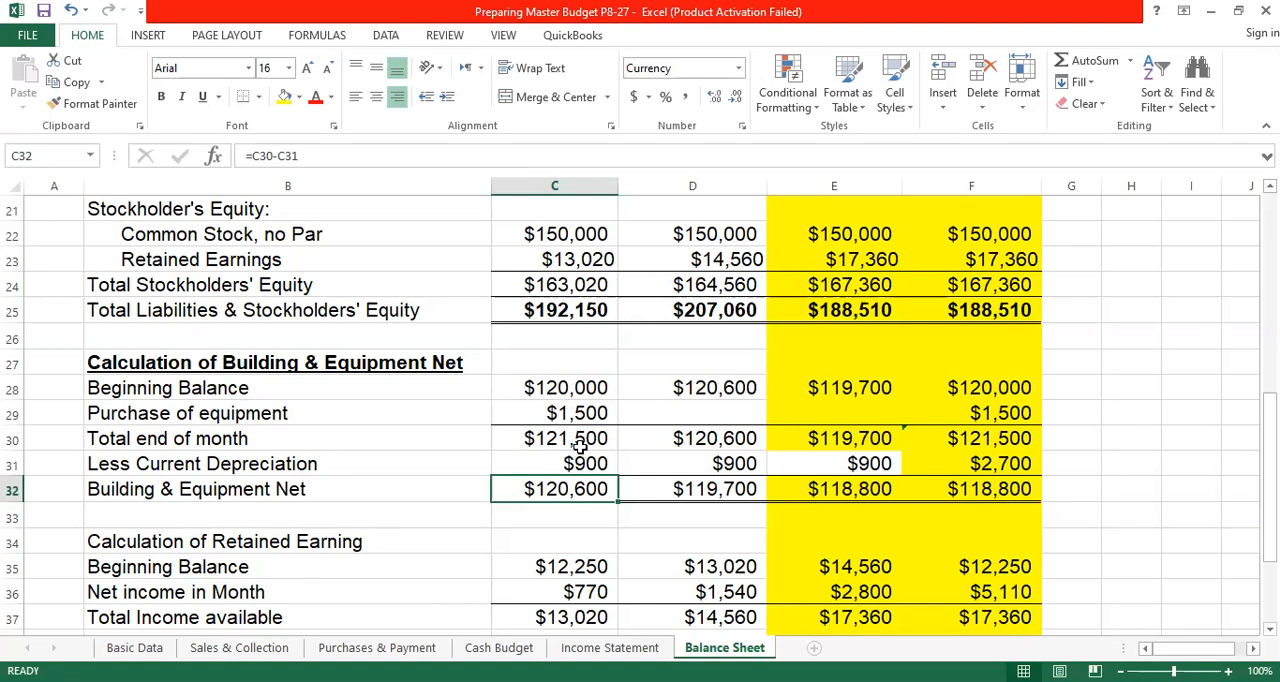
left_click(580, 444)
left_click(586, 463)
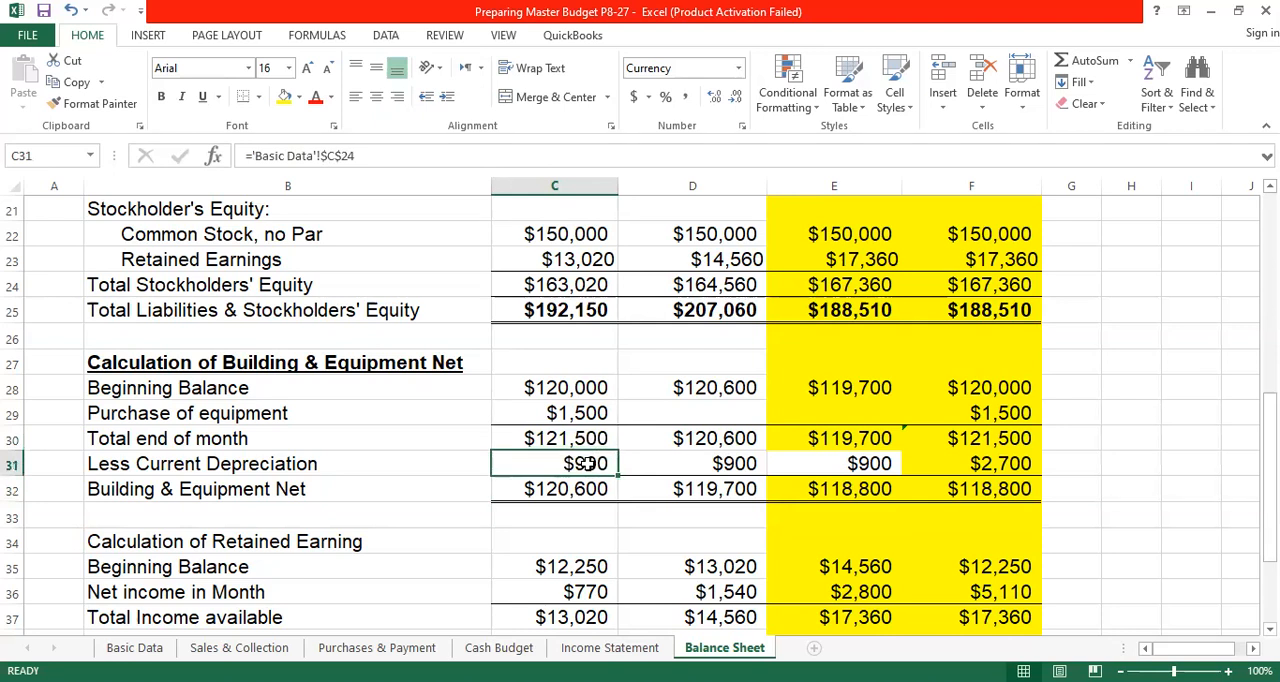
left_click(590, 487)
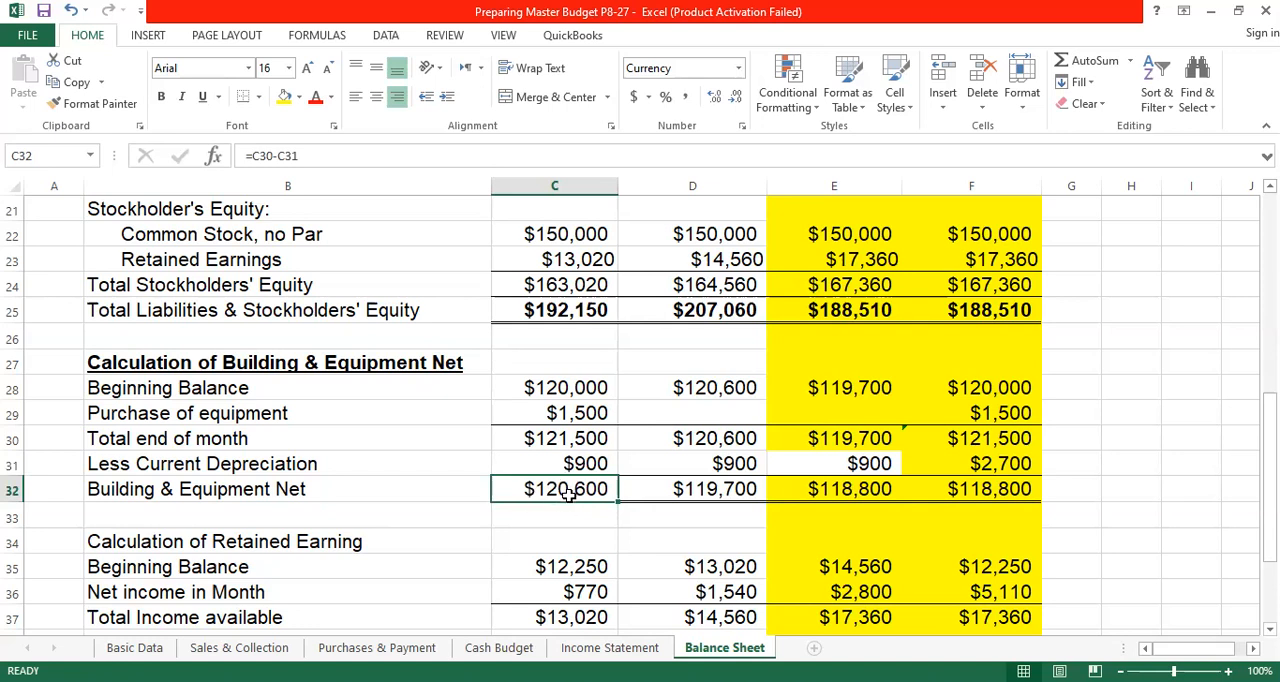
- Link May's Beginning Balance in D28 to April's Building & Equipment Net with =C32, and review May's formulas in D30 to D32
left_click(706, 388)
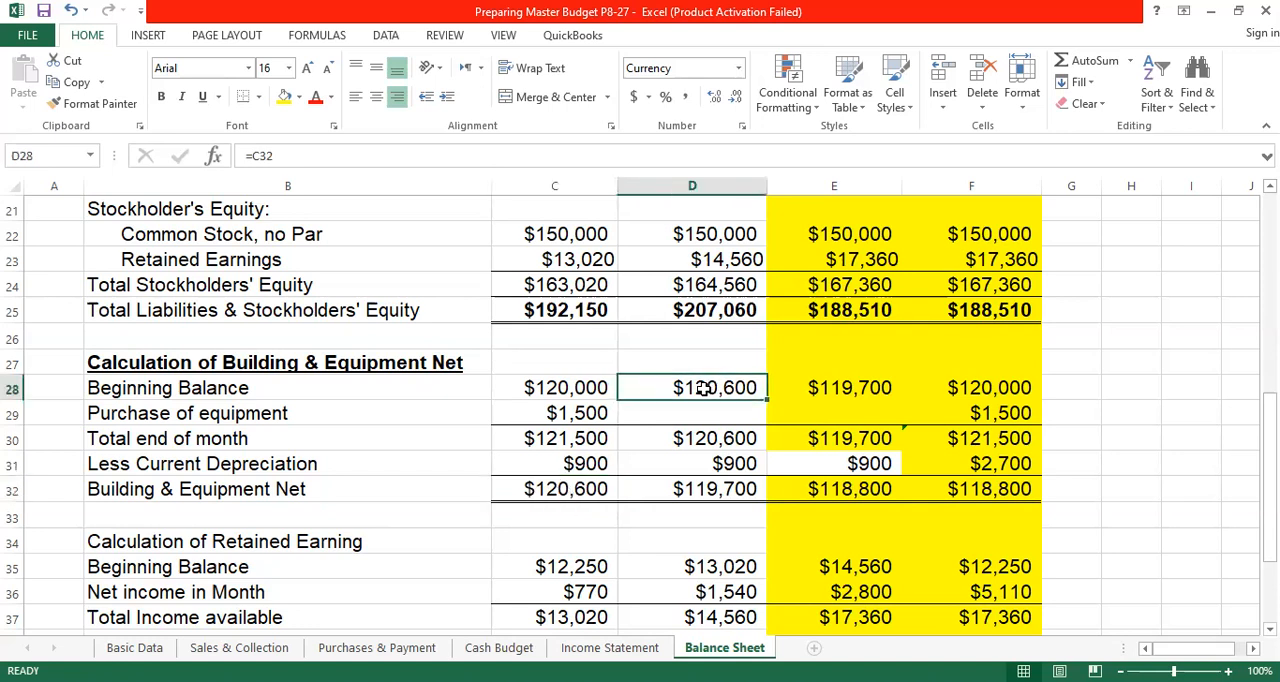
type("=")
left_click(568, 489)
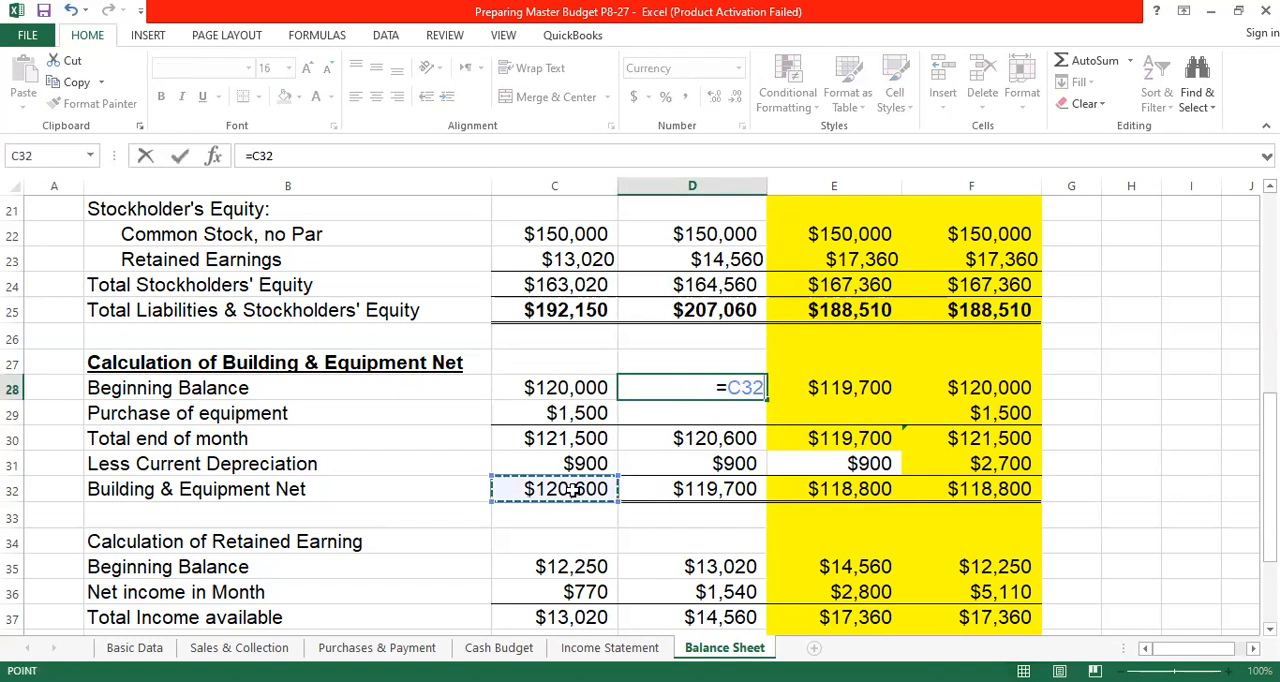
key("Return")
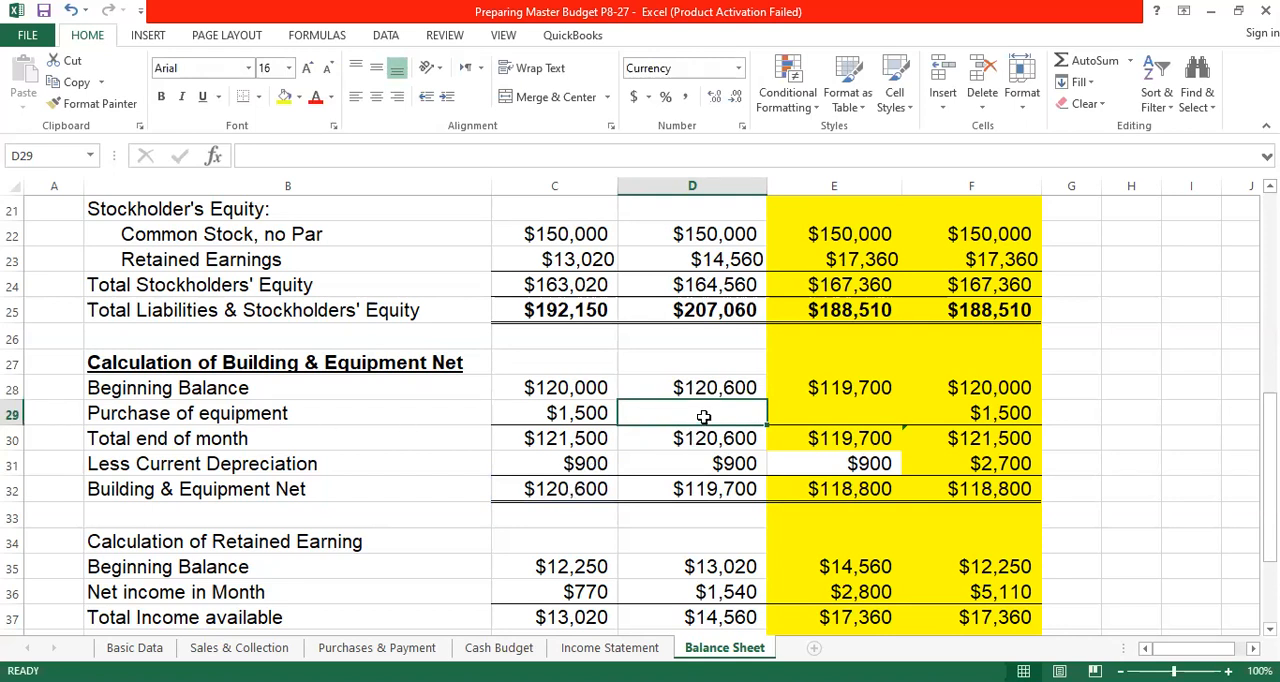
left_click(725, 438)
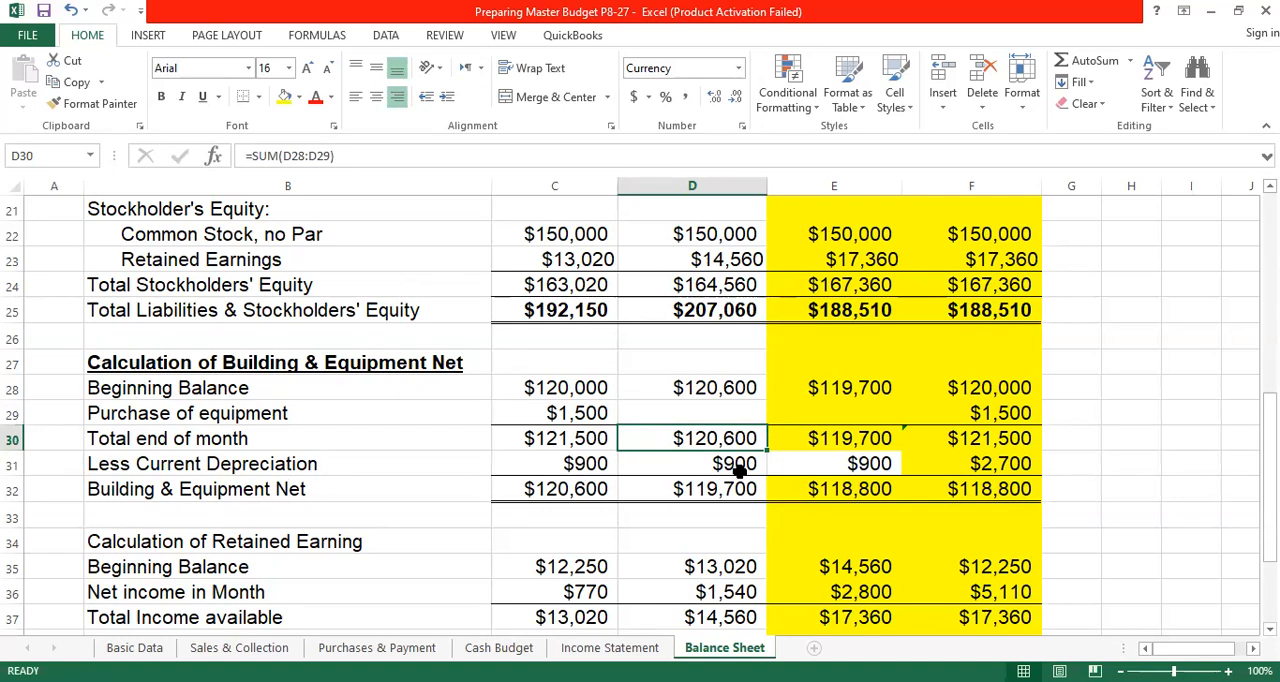
left_click(735, 463)
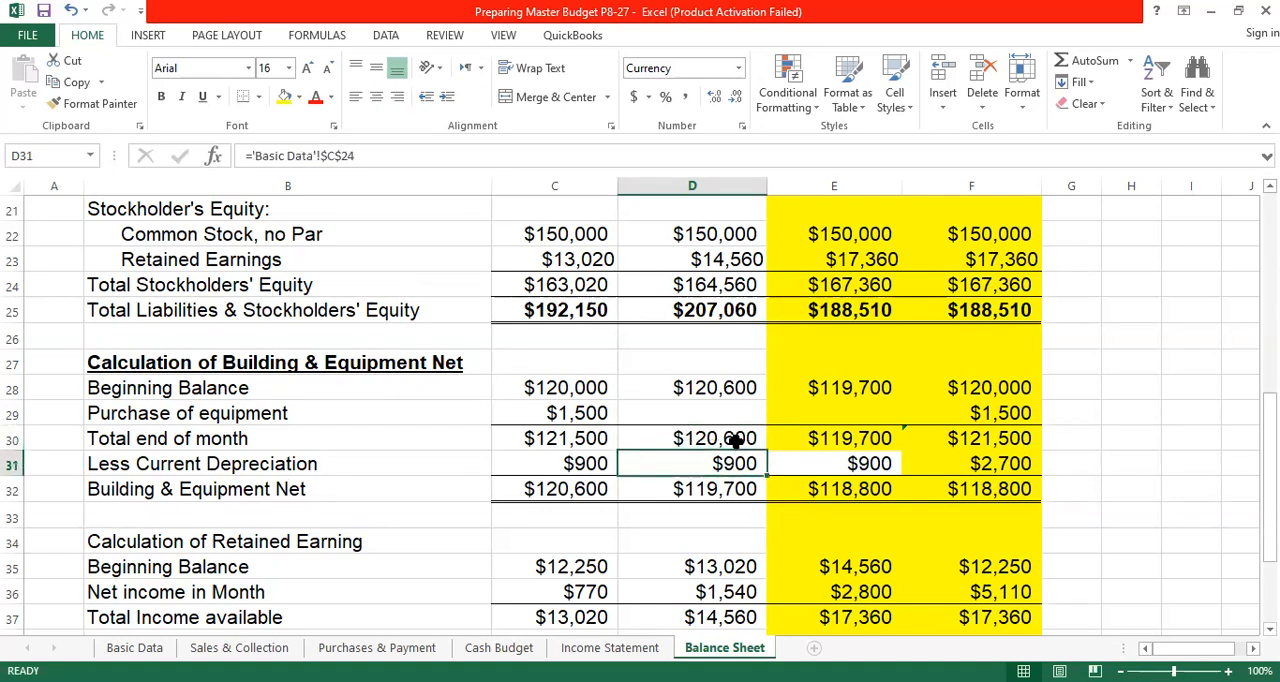
left_click(726, 491)
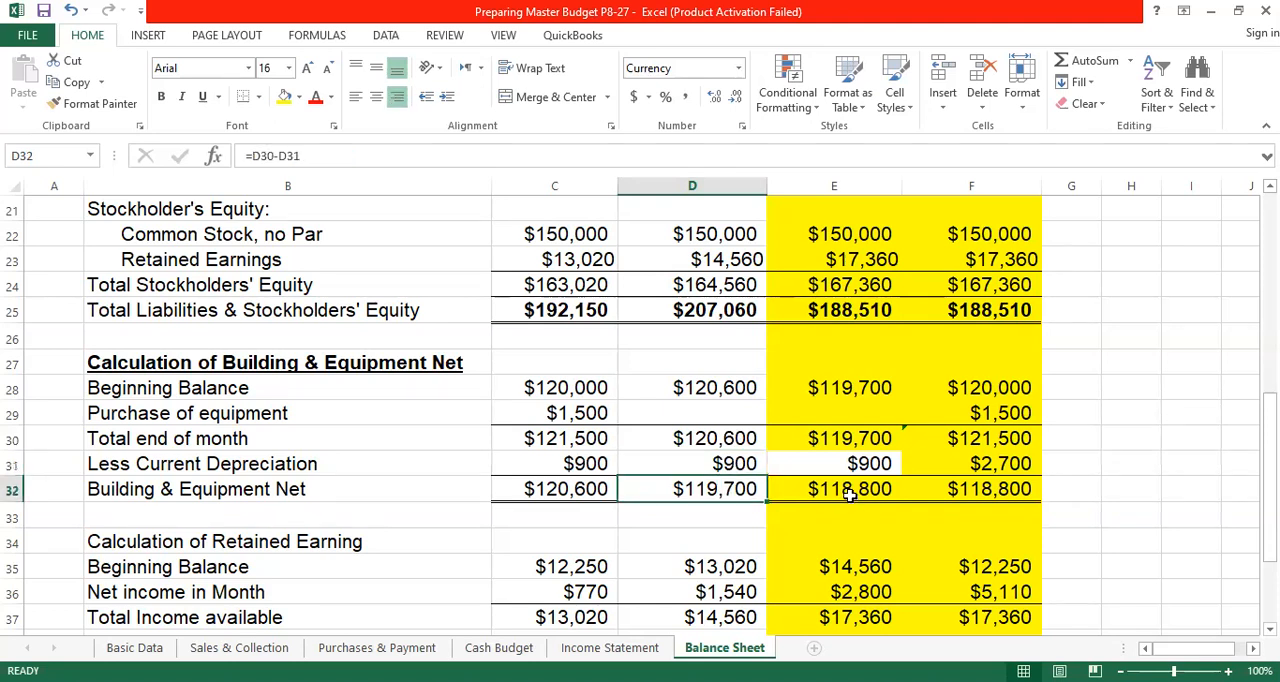
- Link June's Beginning Balance in E28 to May's Building & Equipment Net with =D32, and review June's formulas in E30 to E32
left_click(848, 387)
type("=")
left_click(730, 485)
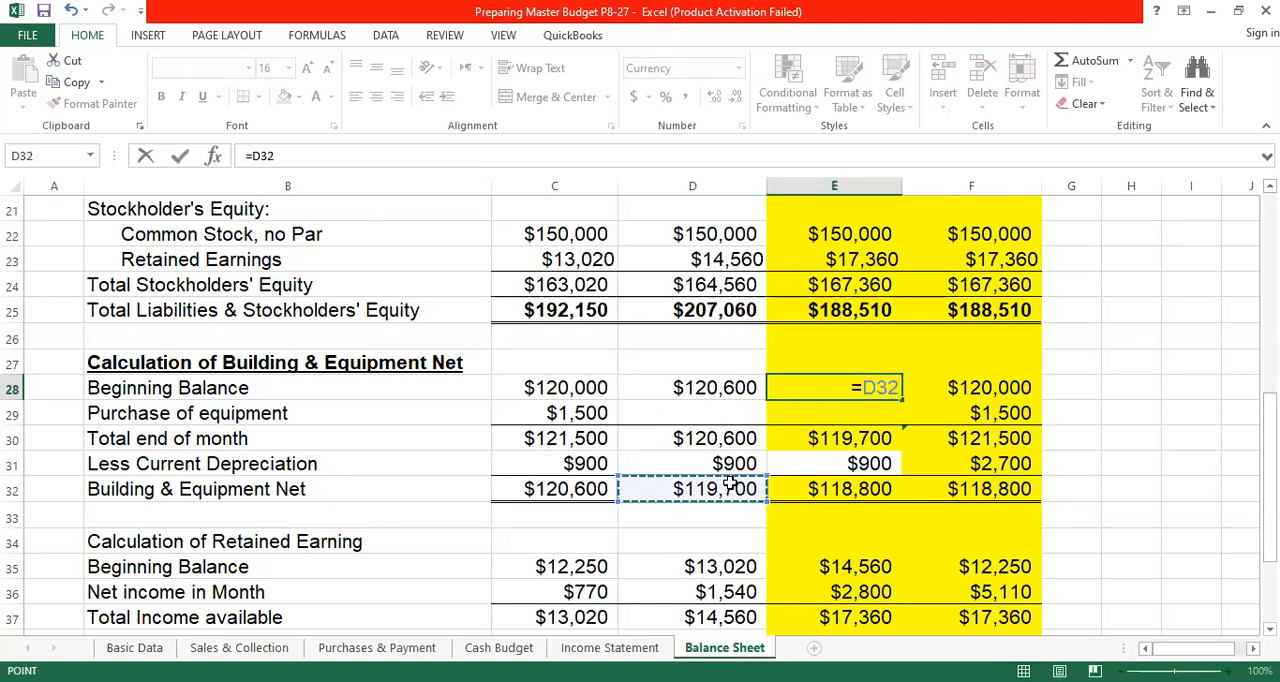
key("Return")
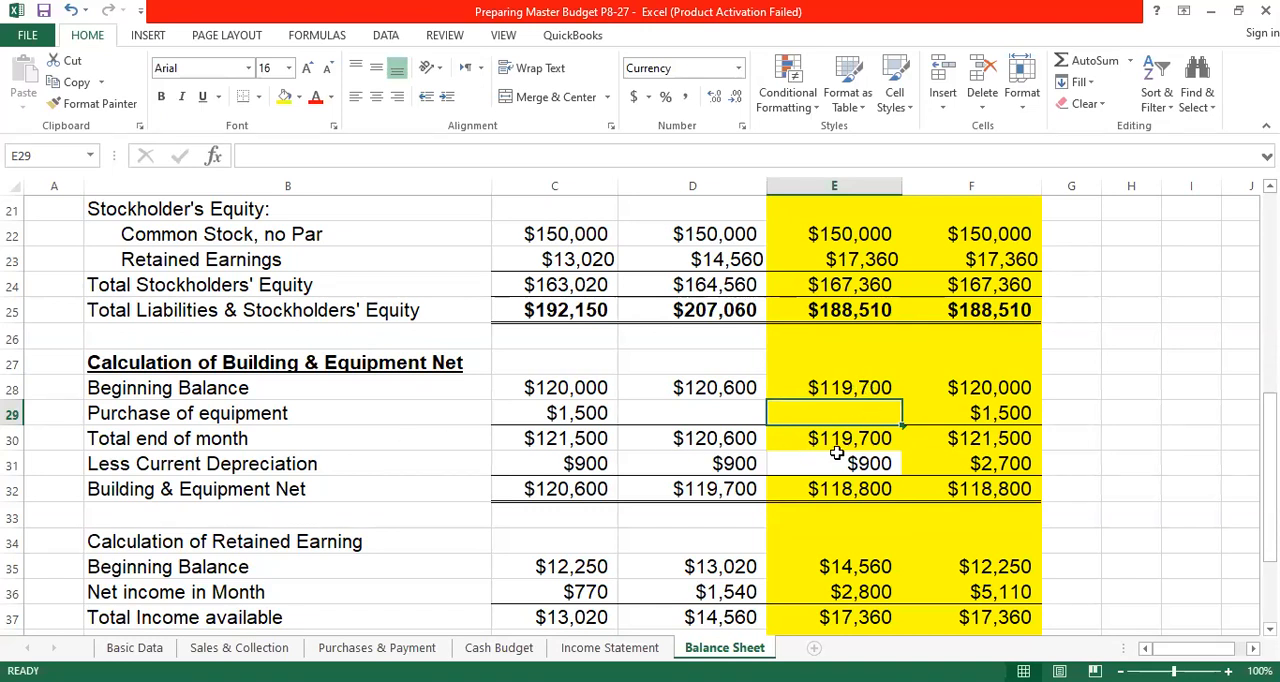
left_click(866, 443)
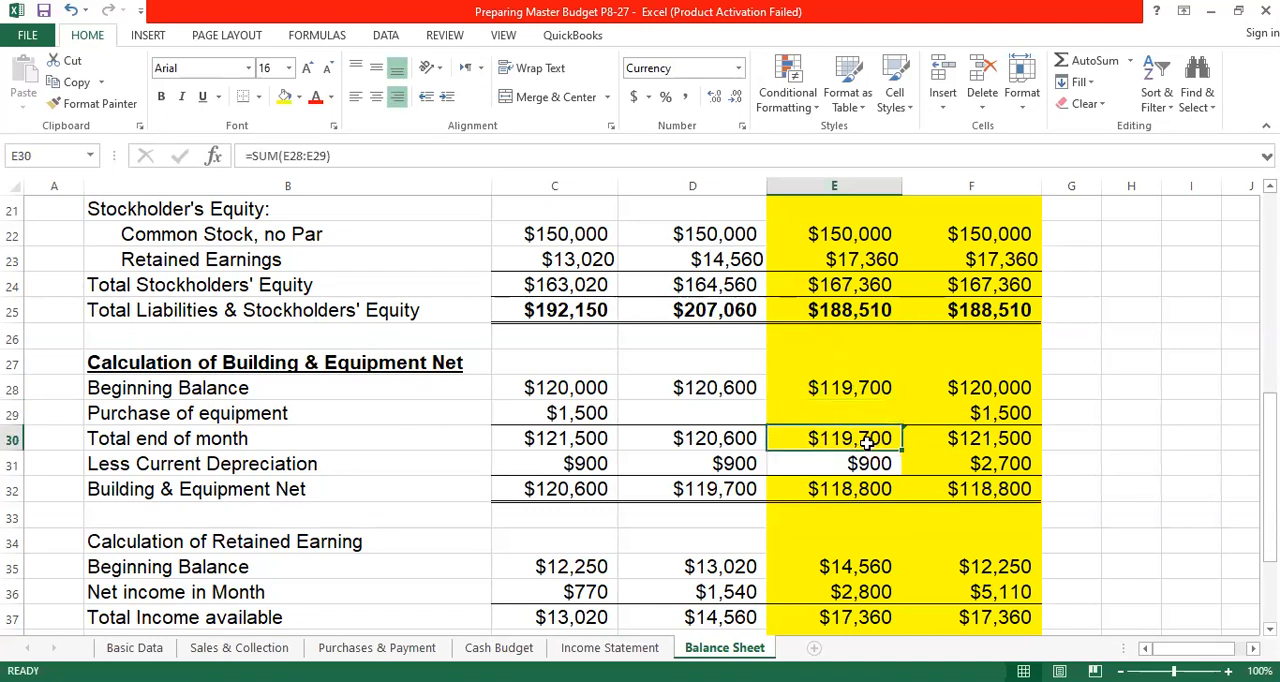
left_click(851, 463)
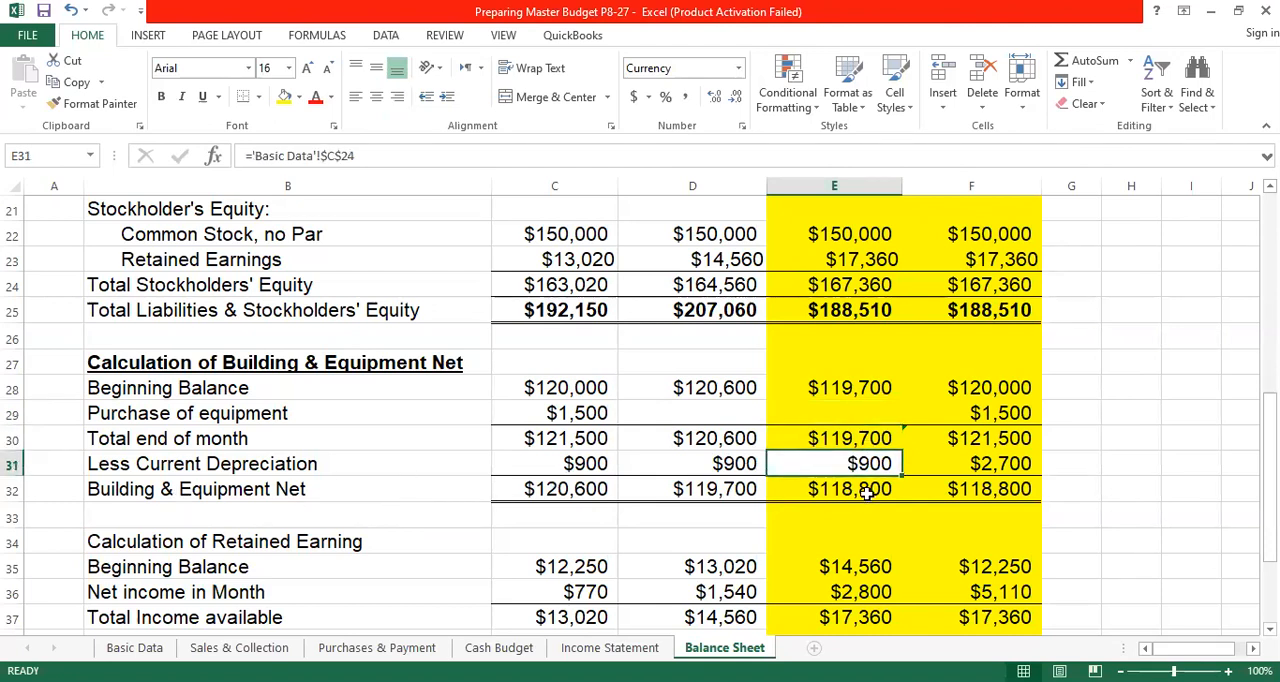
left_click(866, 490)
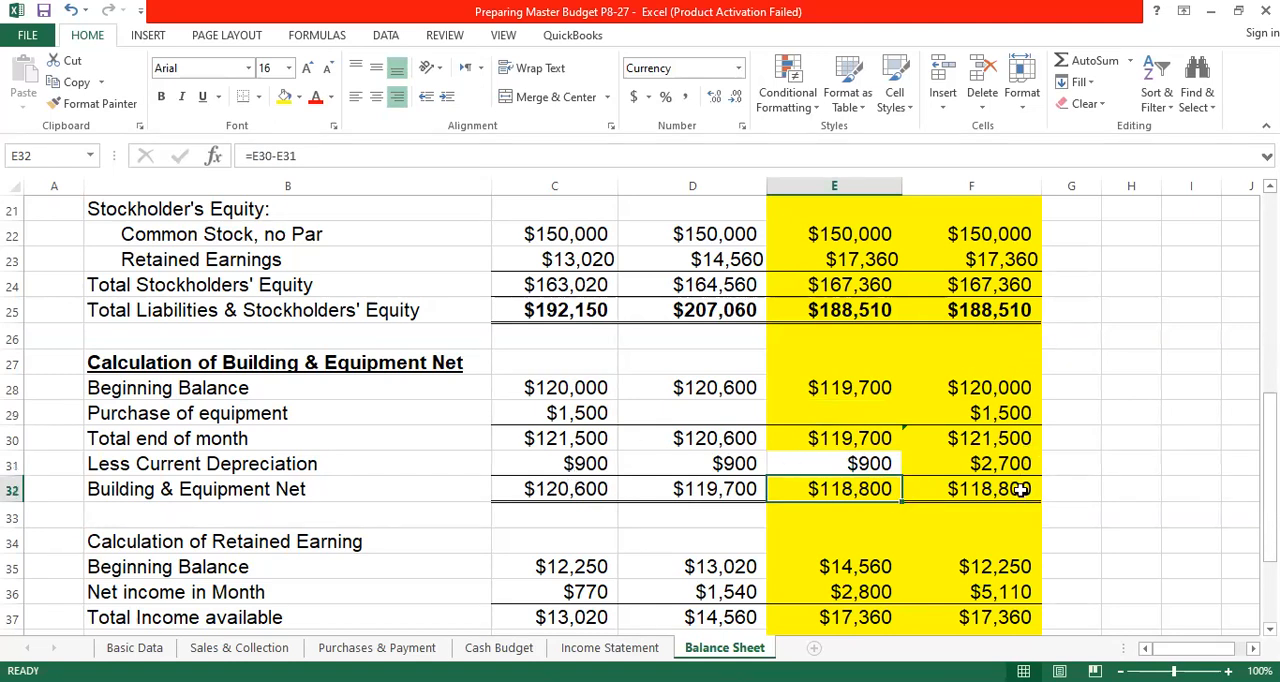
- Set the Quarter's Beginning Balance in F28 to April's beginning balance with =C28
left_click(1003, 387)
type("=")
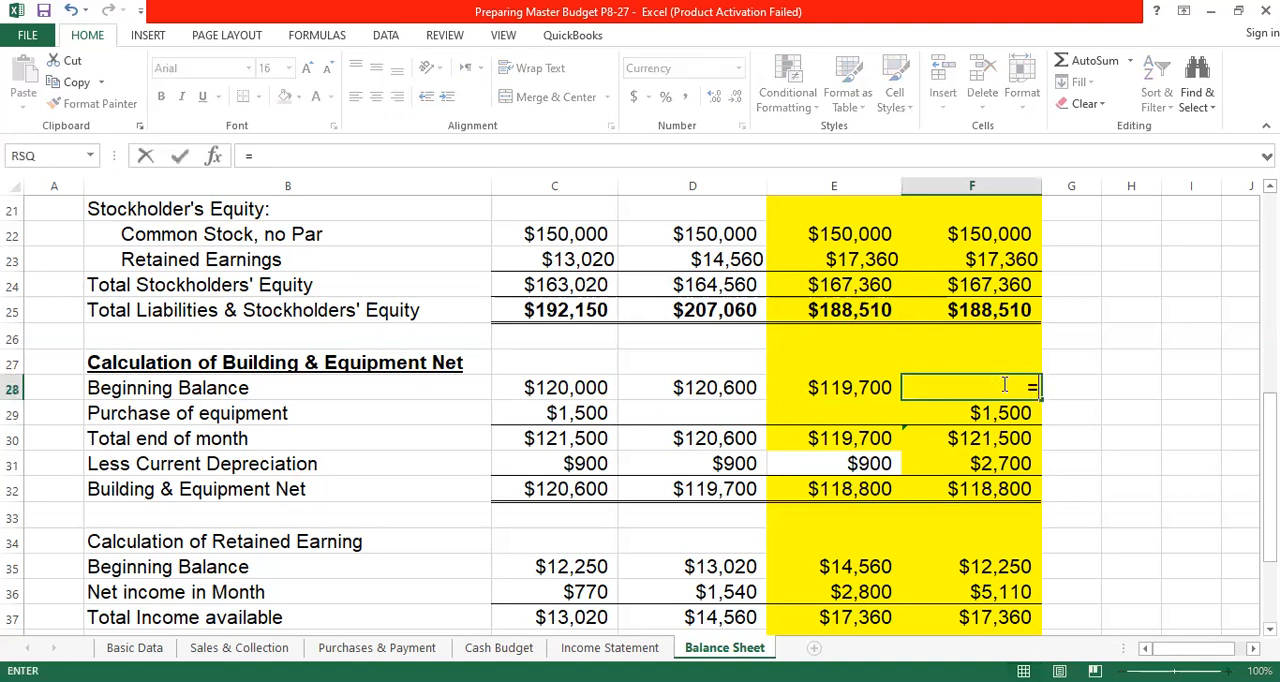
left_click(541, 387)
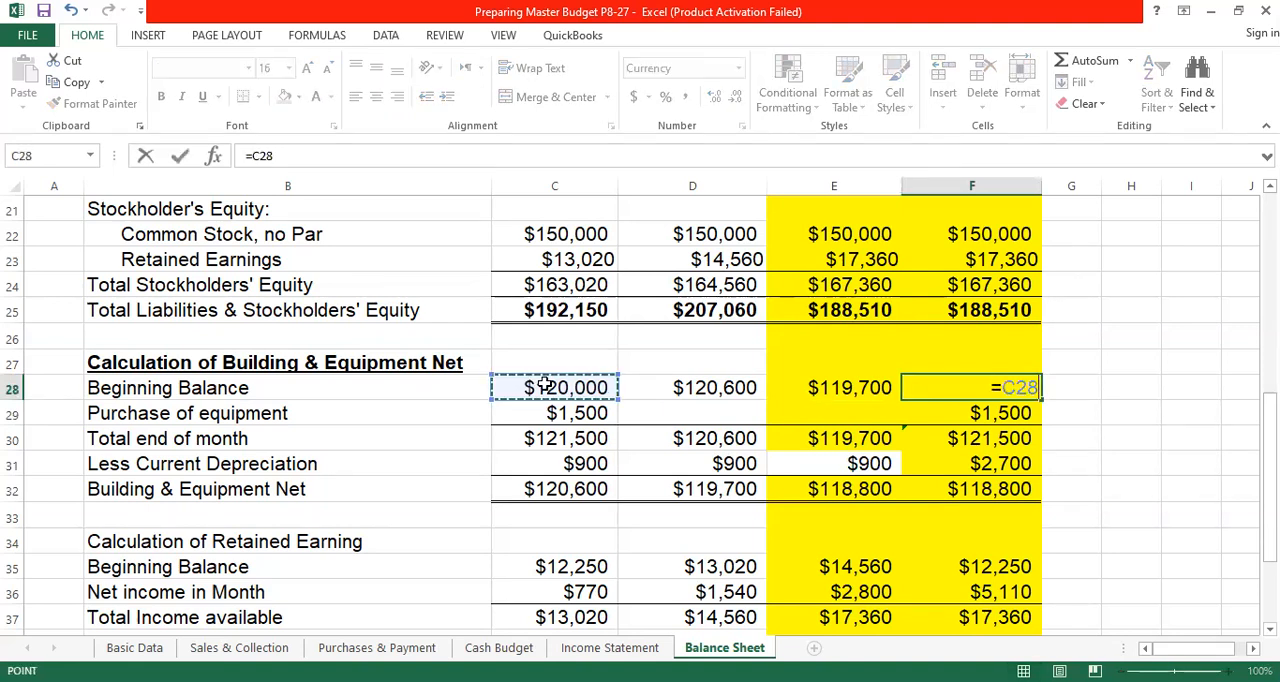
key("Return")
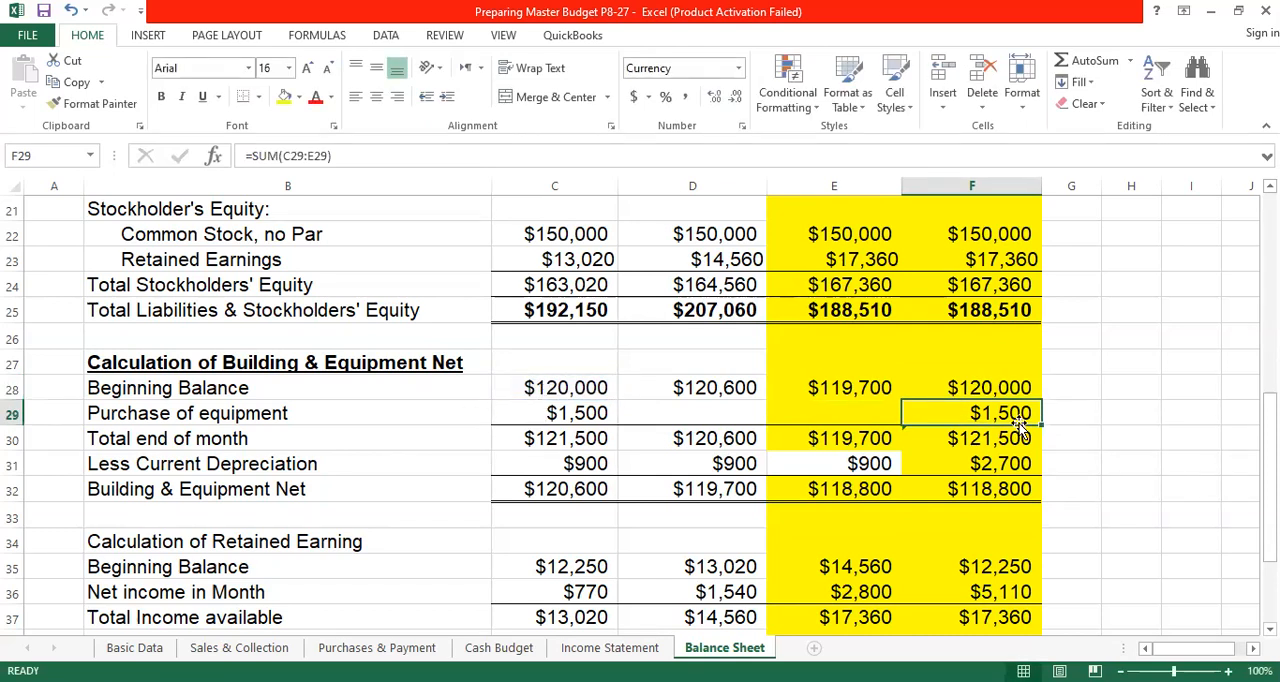
- Total the Quarter's equipment purchases in F29 with =SUM(C29:E29), and review the Quarter's formulas in F30 to F32
left_click(1093, 70)
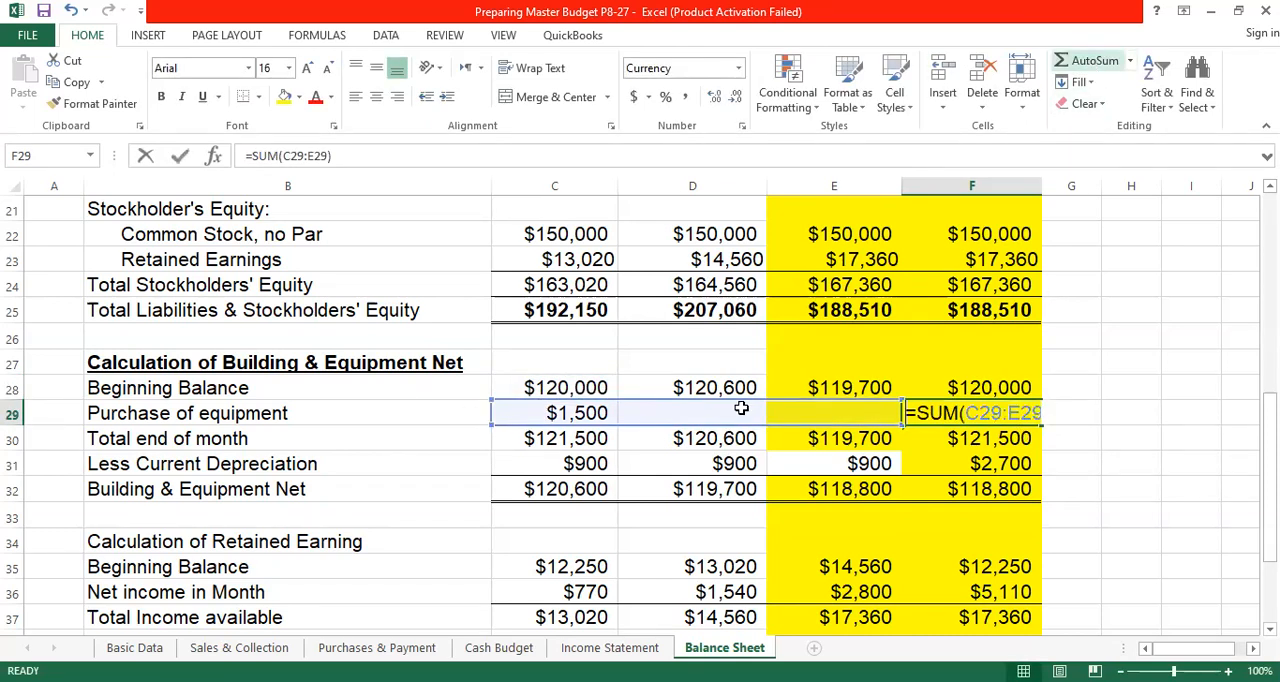
left_click(568, 416)
left_click(884, 407, "shift")
key("Return")
left_click(594, 413)
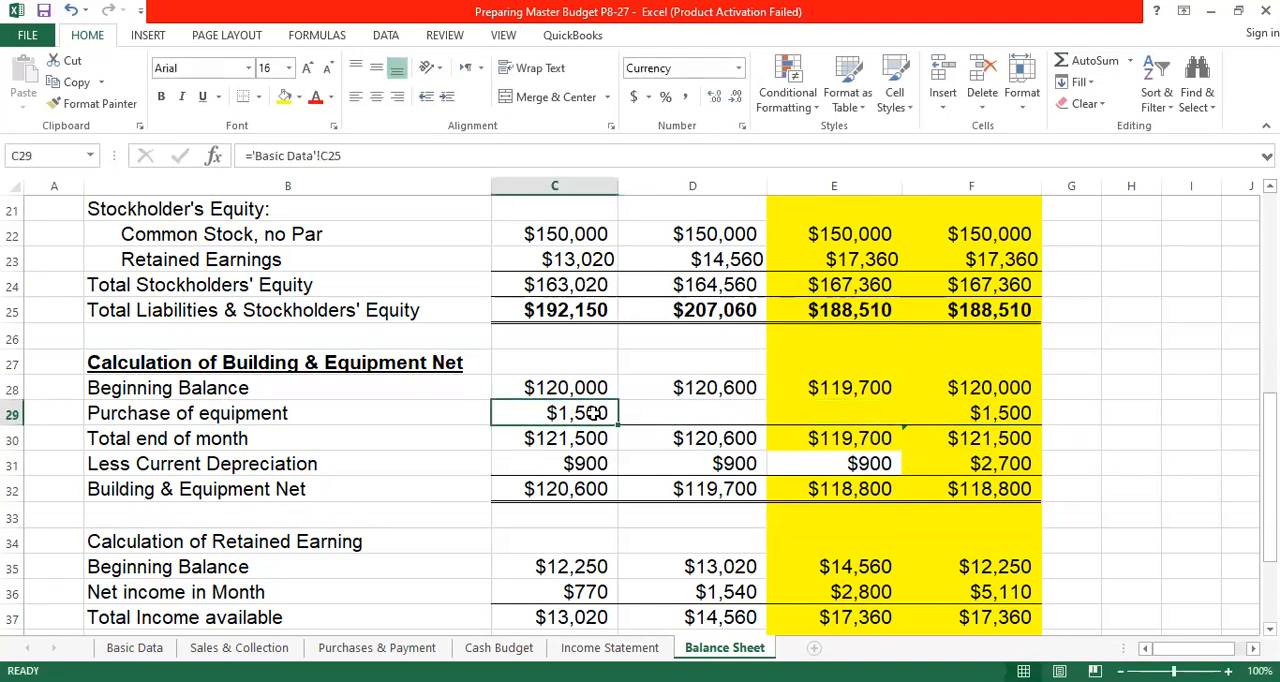
left_click(1005, 413)
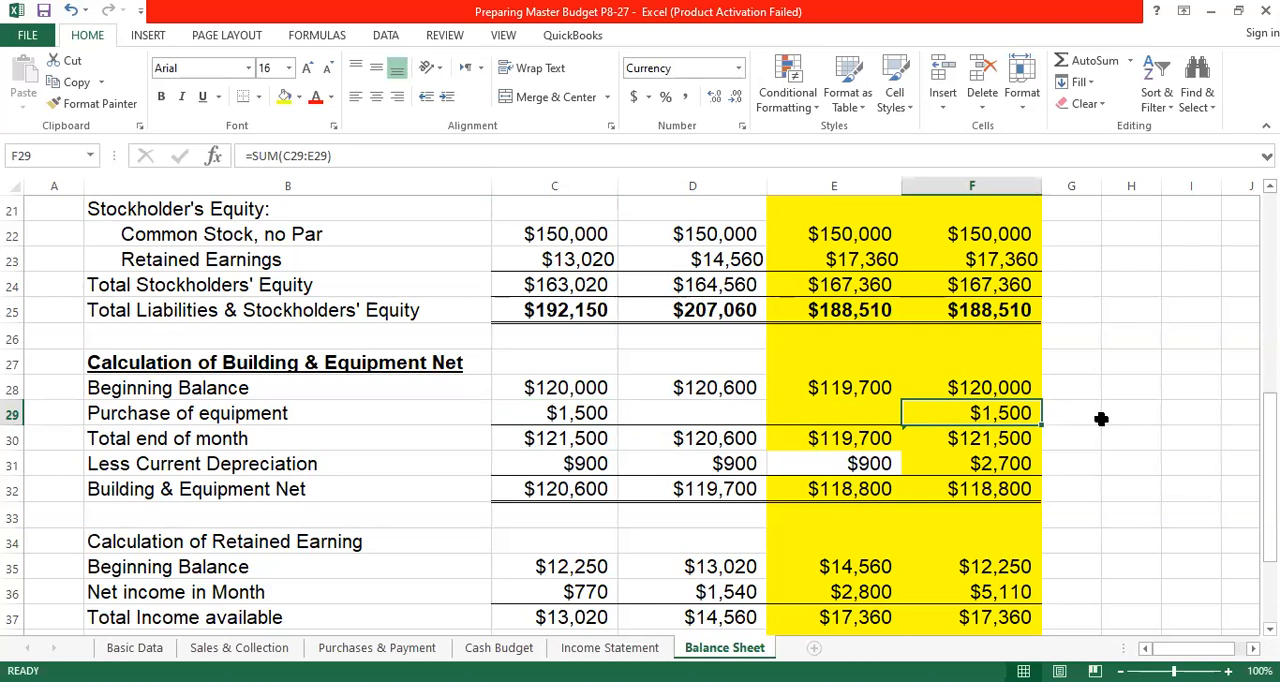
left_click(998, 441)
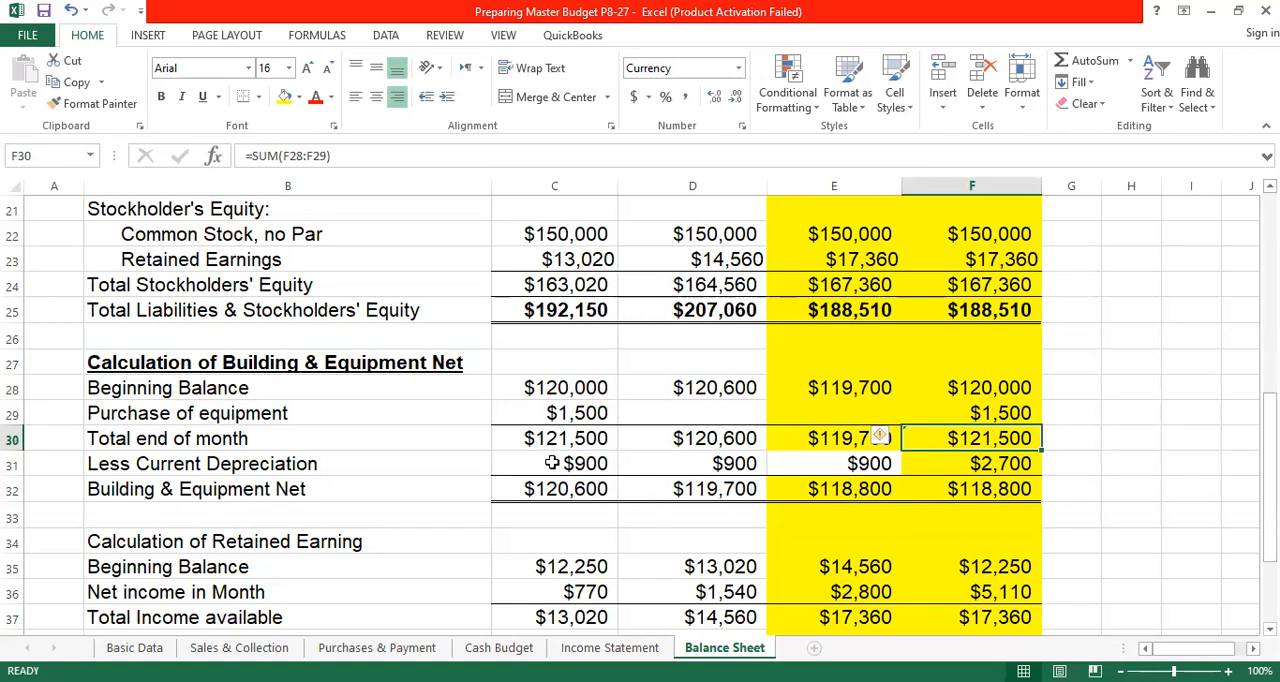
left_click(1005, 465)
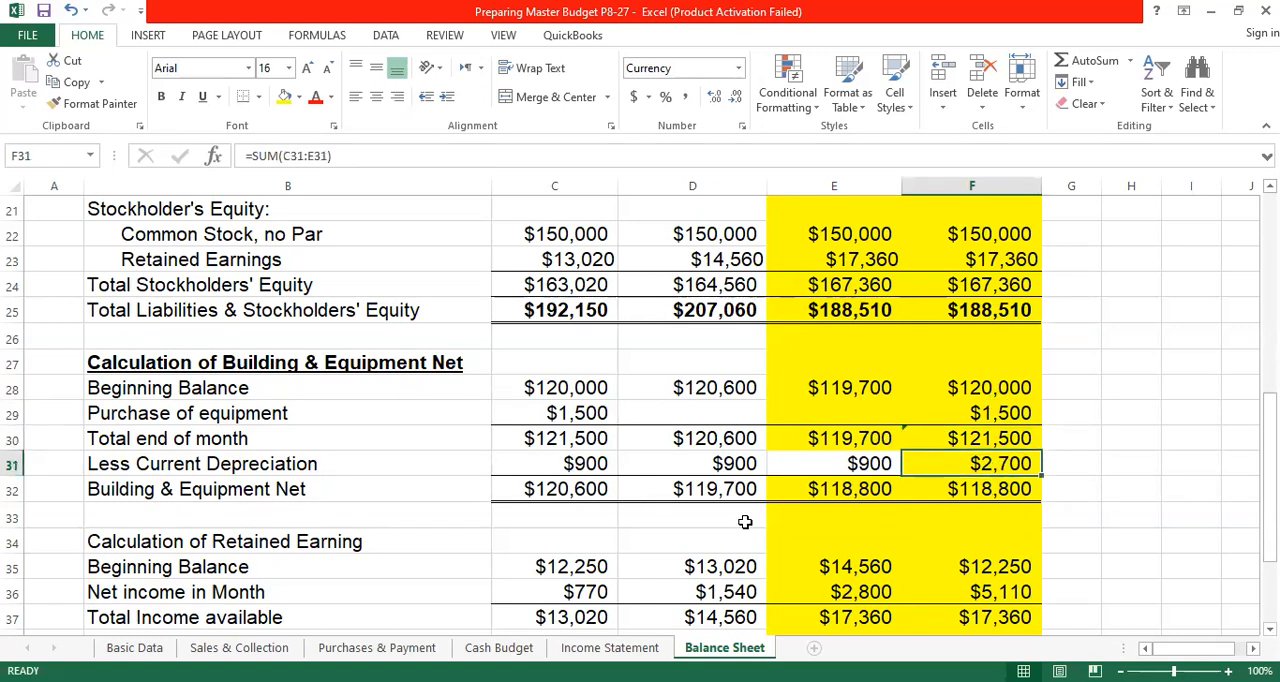
left_click(994, 491)
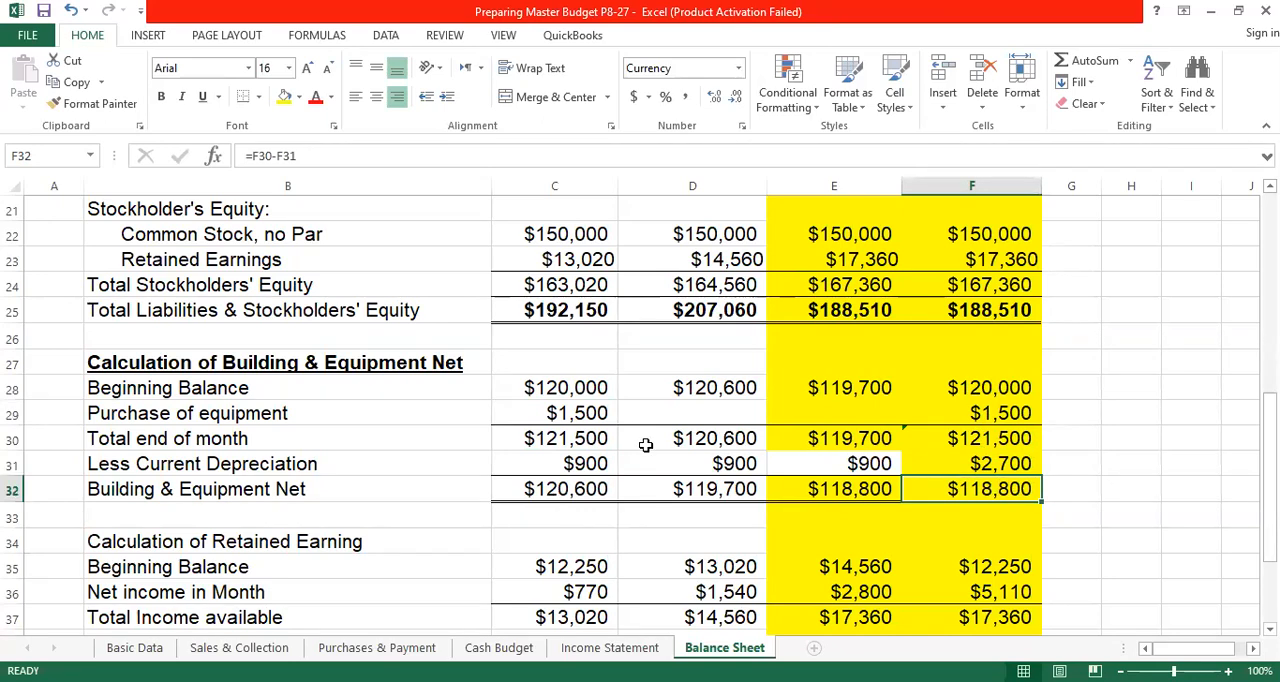
- Link April's Building & Equipment net in the Assets section, C12, to the calculated net value with =C32
scroll(620, 428, "up", 6)
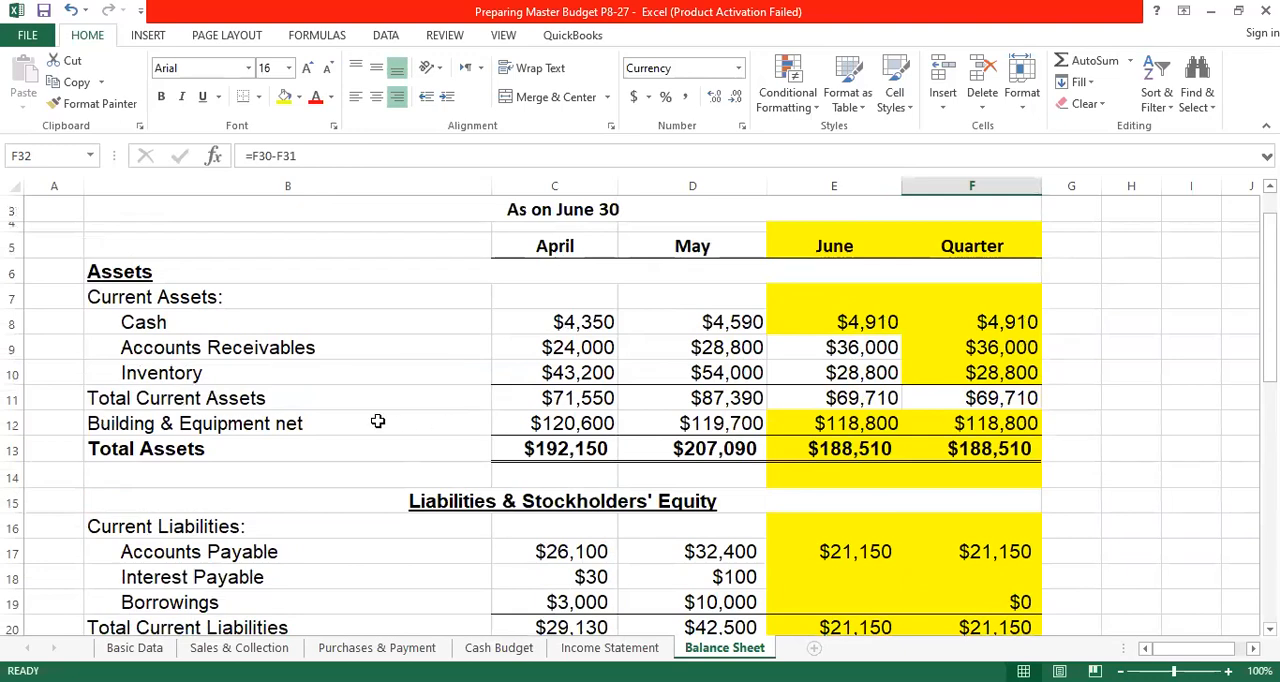
left_click(572, 424)
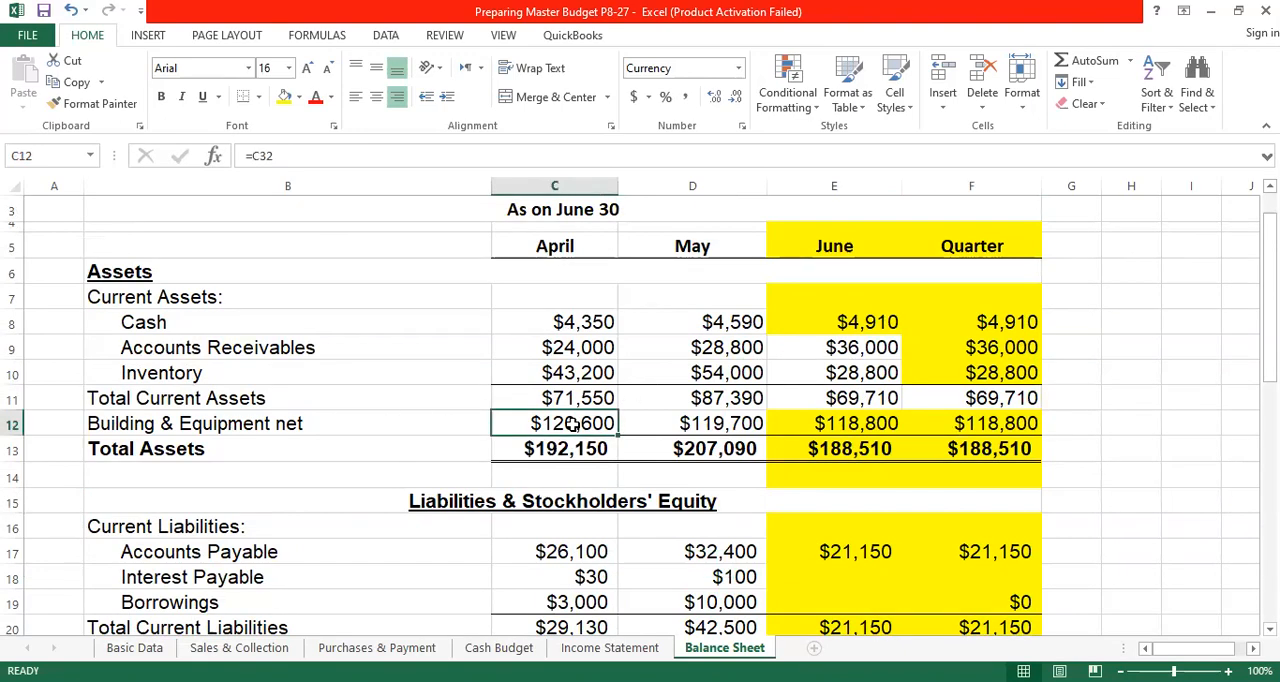
type("=")
scroll(586, 445, "down", 6)
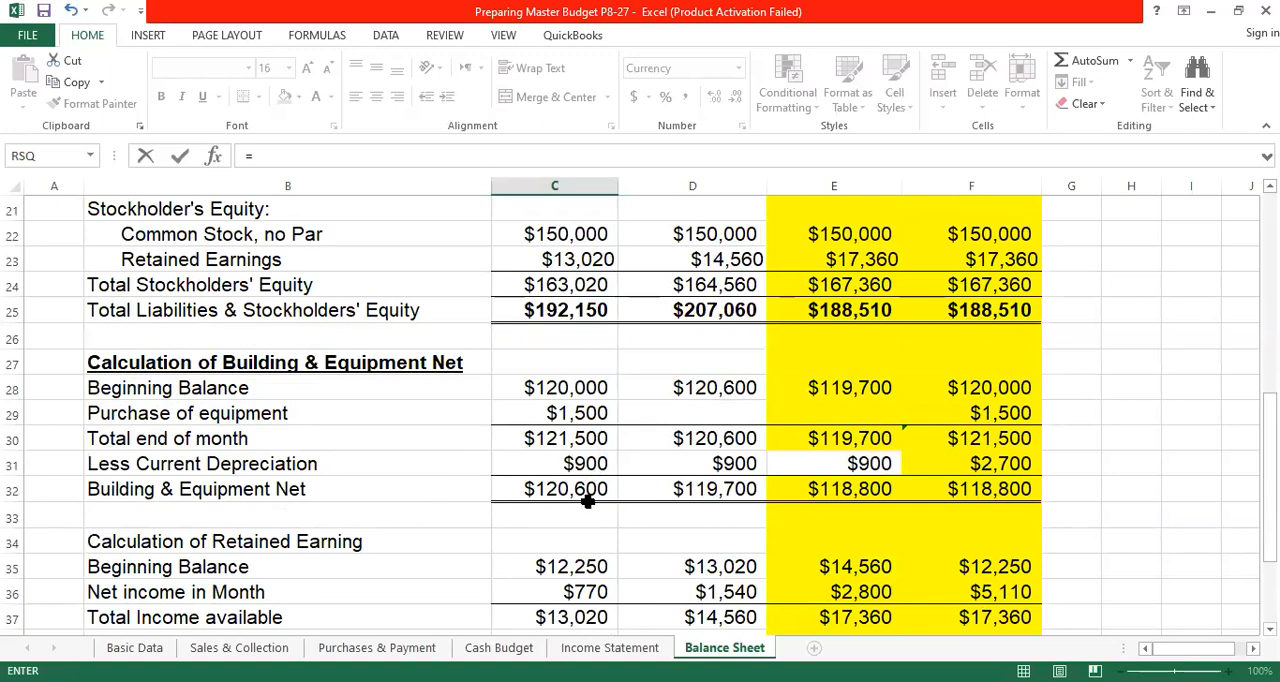
left_click(582, 491)
key("Return")
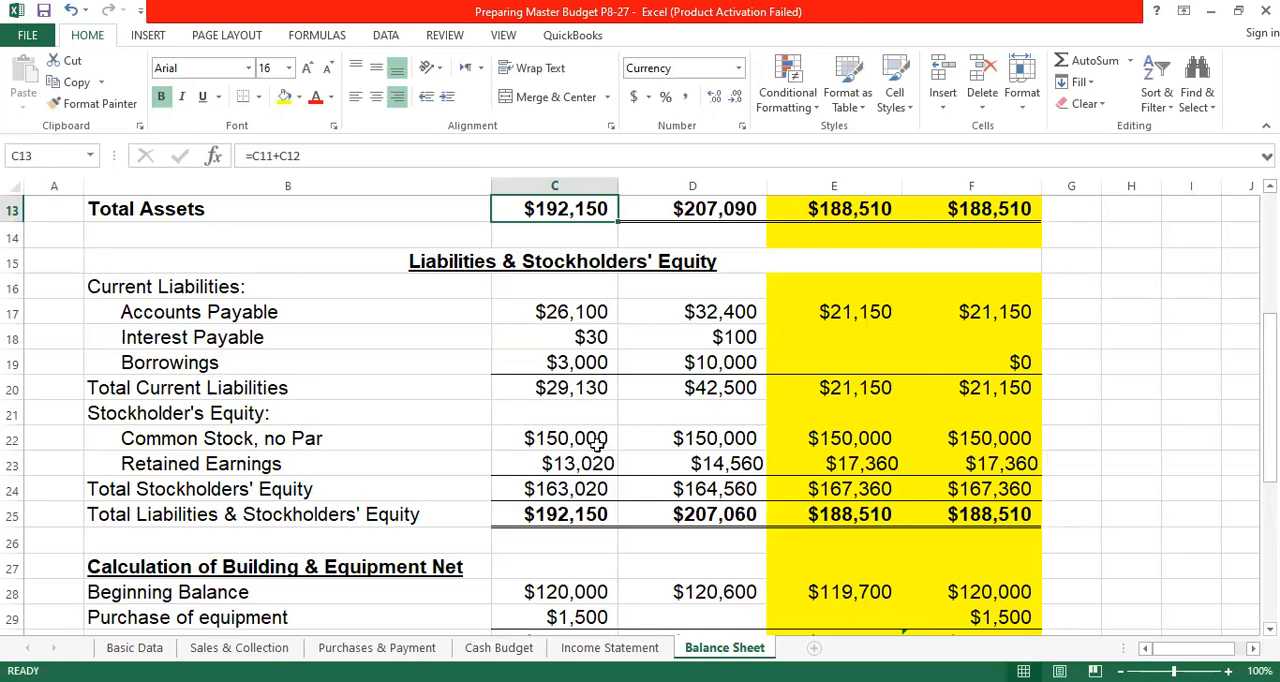
- Fill April's Building & Equipment net formula across May and June through E12, and set the Quarter in F12 to June's value with =E12
scroll(560, 330, "up", 1)
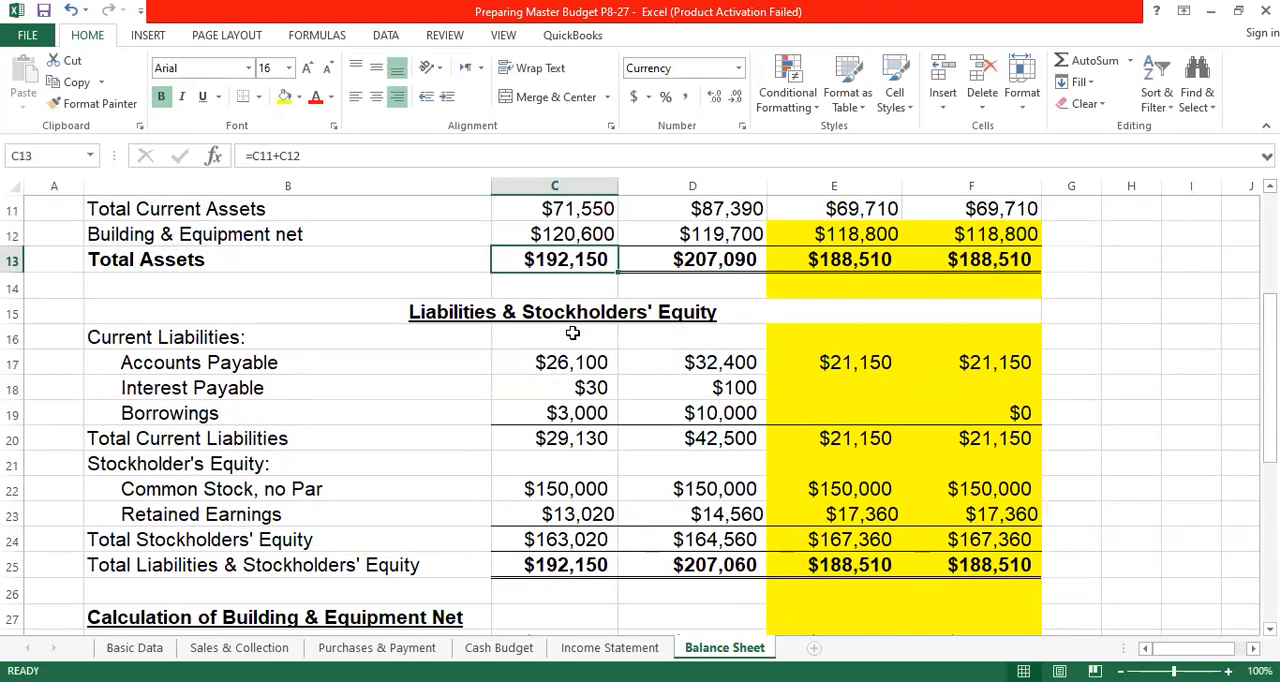
left_click(596, 236)
left_click_drag(619, 245, 902, 244)
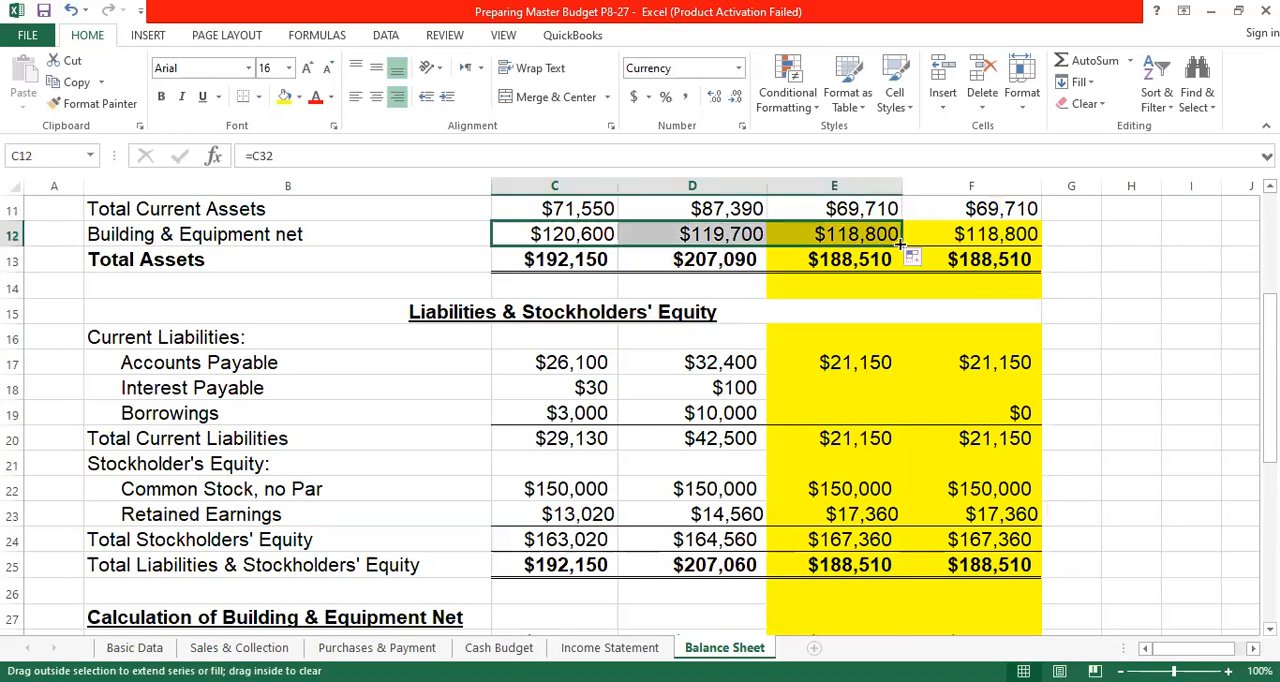
left_click(988, 235)
type("=")
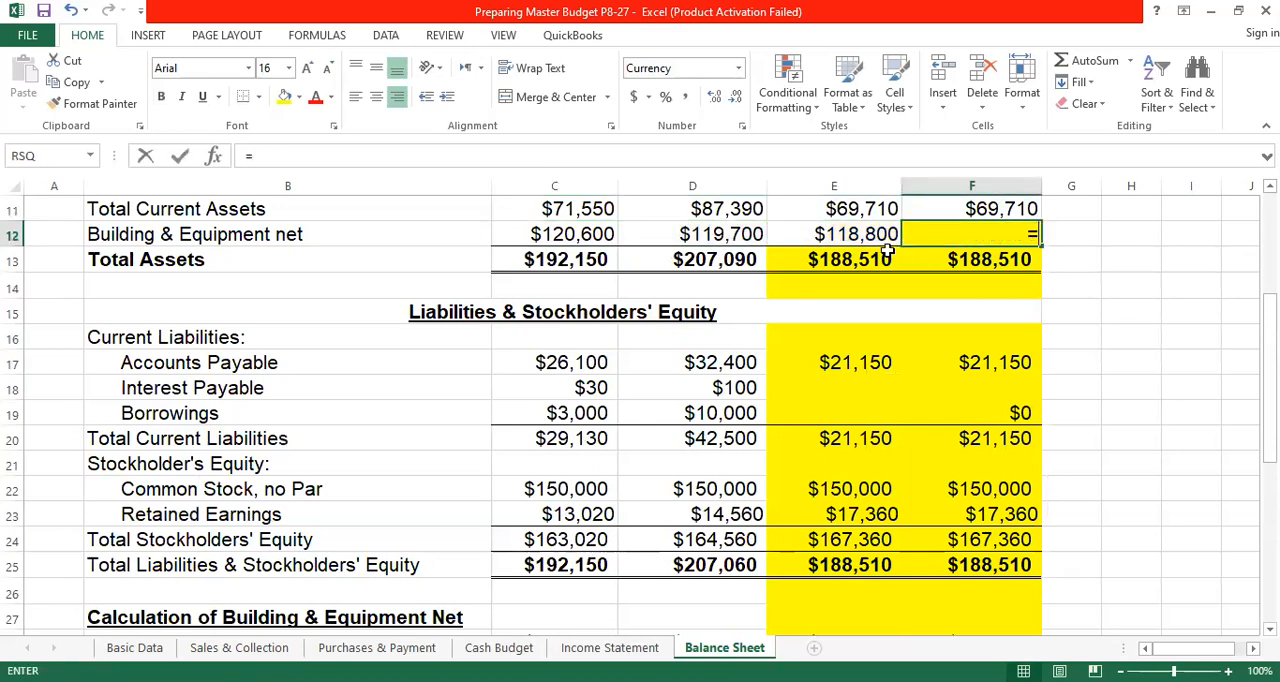
left_click(885, 236)
key("Return")
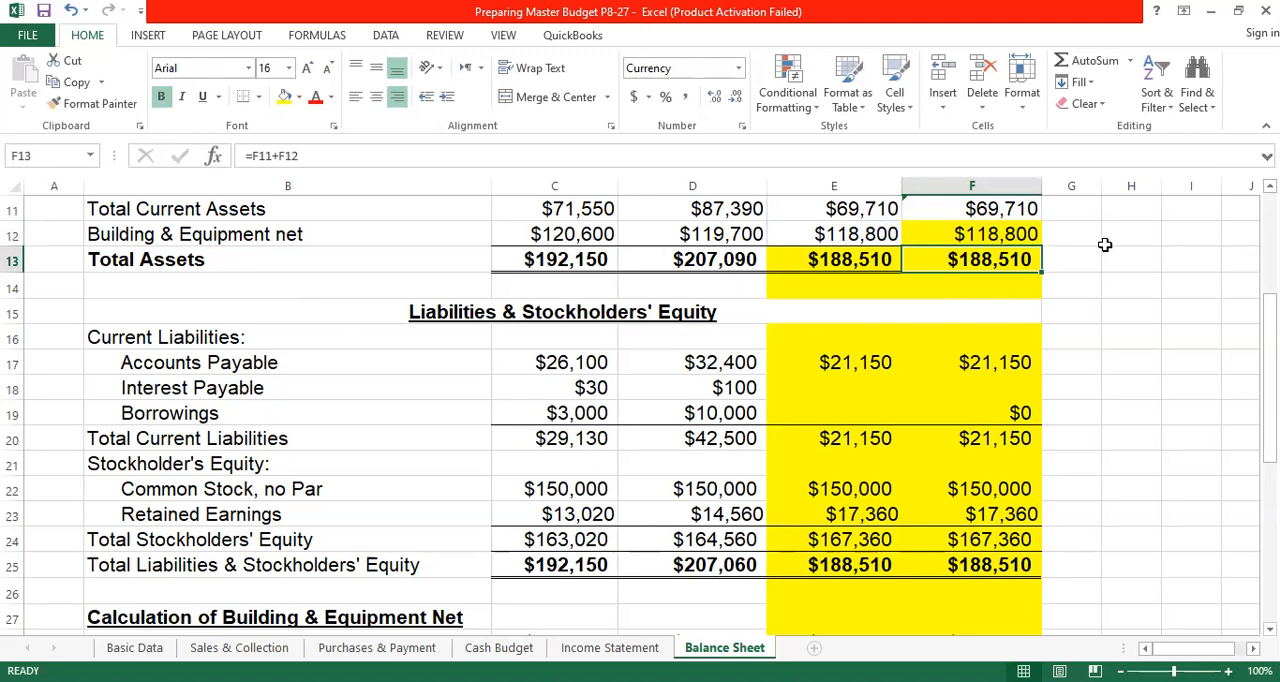
left_click(1106, 243)
- Calculate April's Total Assets in C13 with =SUM(C11:C12), and fill the formula across May, June and the Quarter through F13
scroll(630, 350, "up", 2)
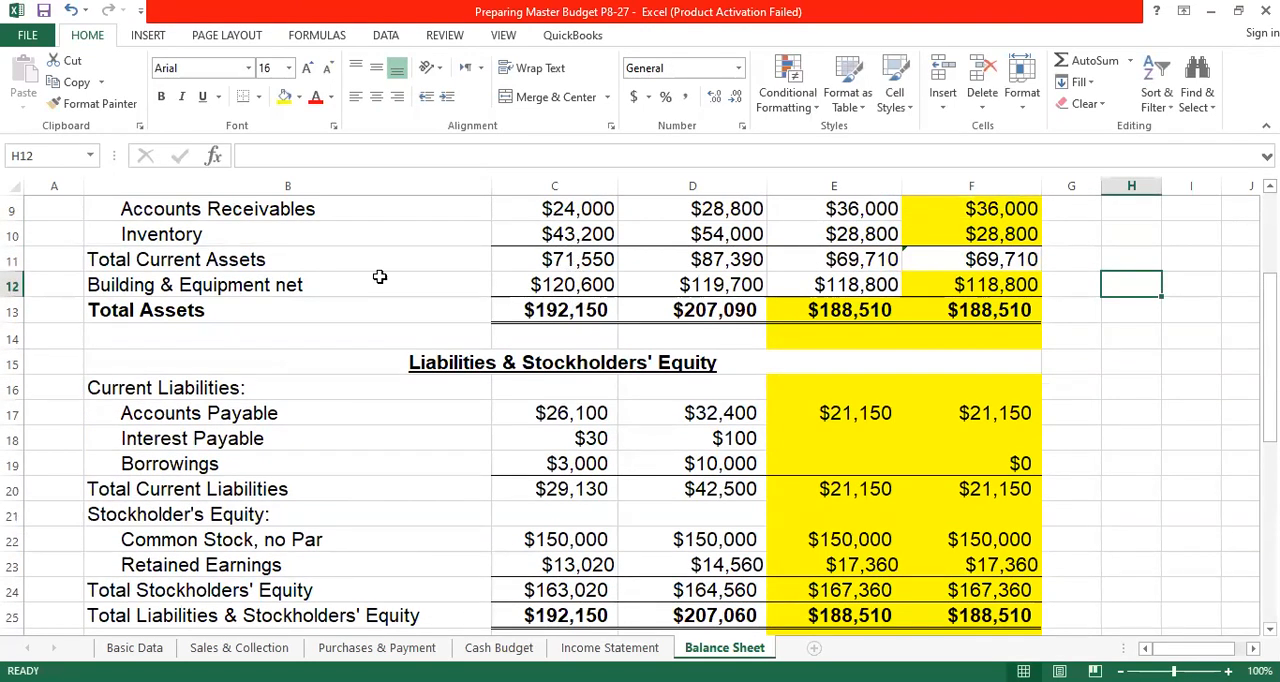
left_click(576, 310)
left_click(1076, 62)
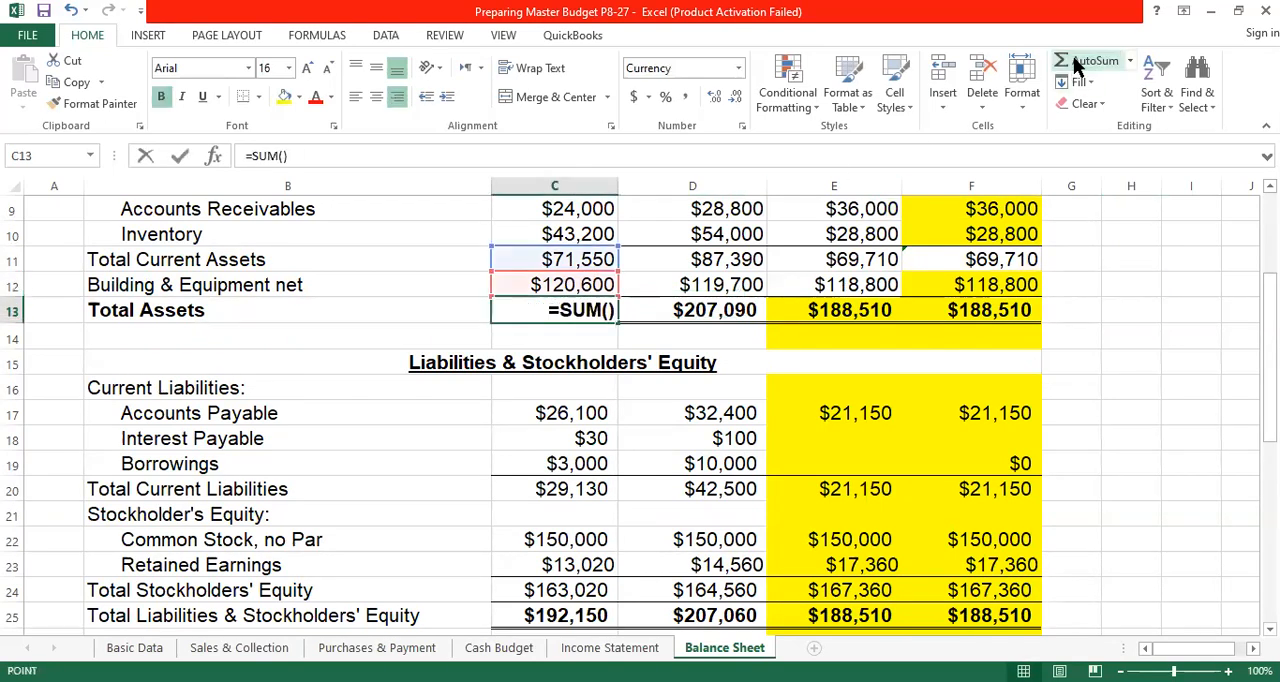
left_click_drag(598, 258, 598, 282)
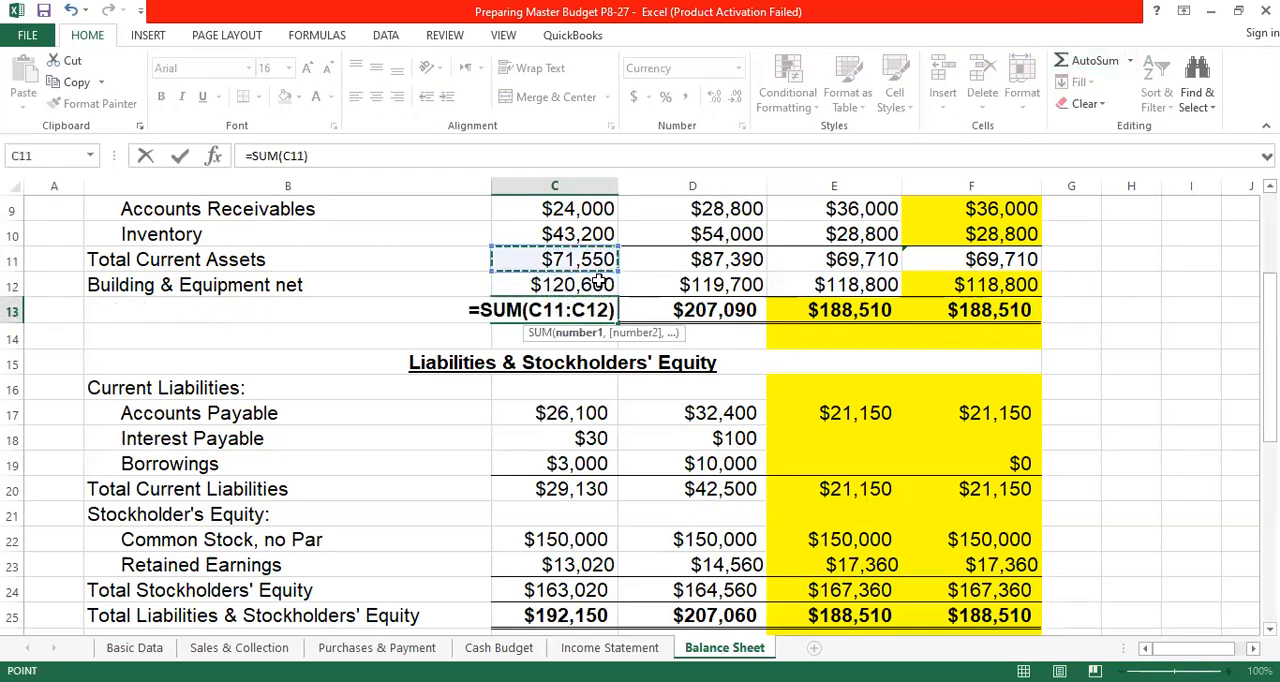
key("Return")
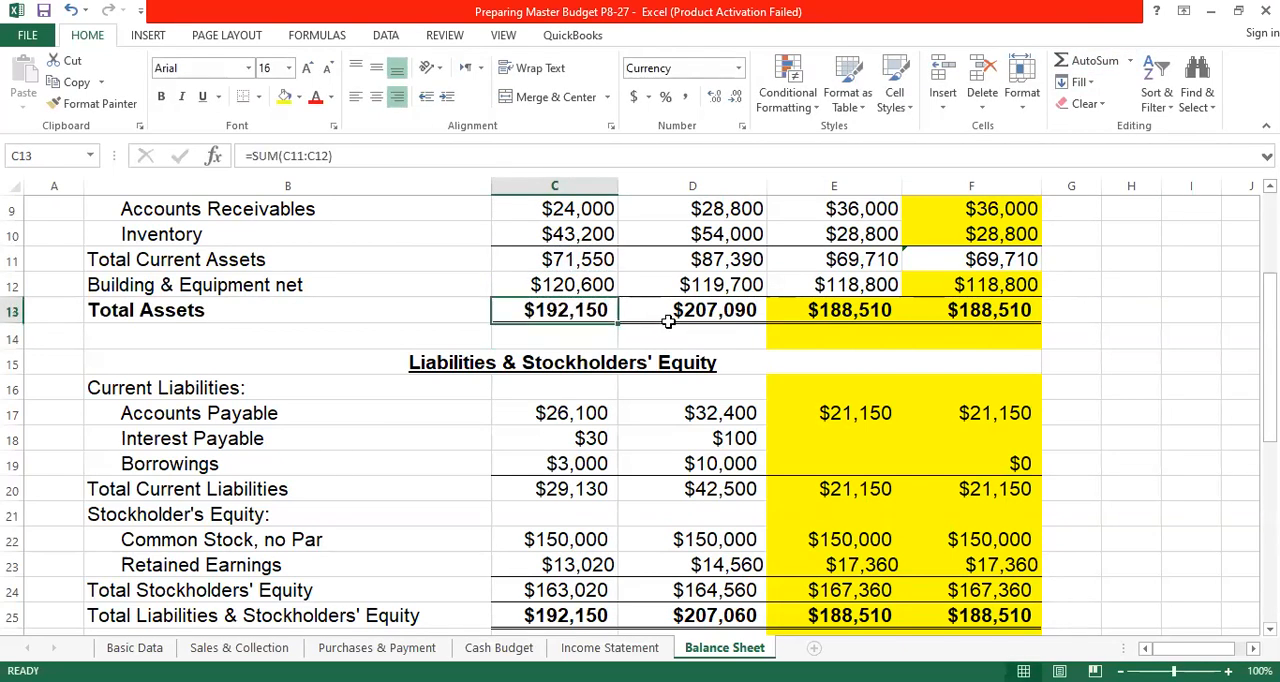
left_click_drag(618, 323, 1040, 318)
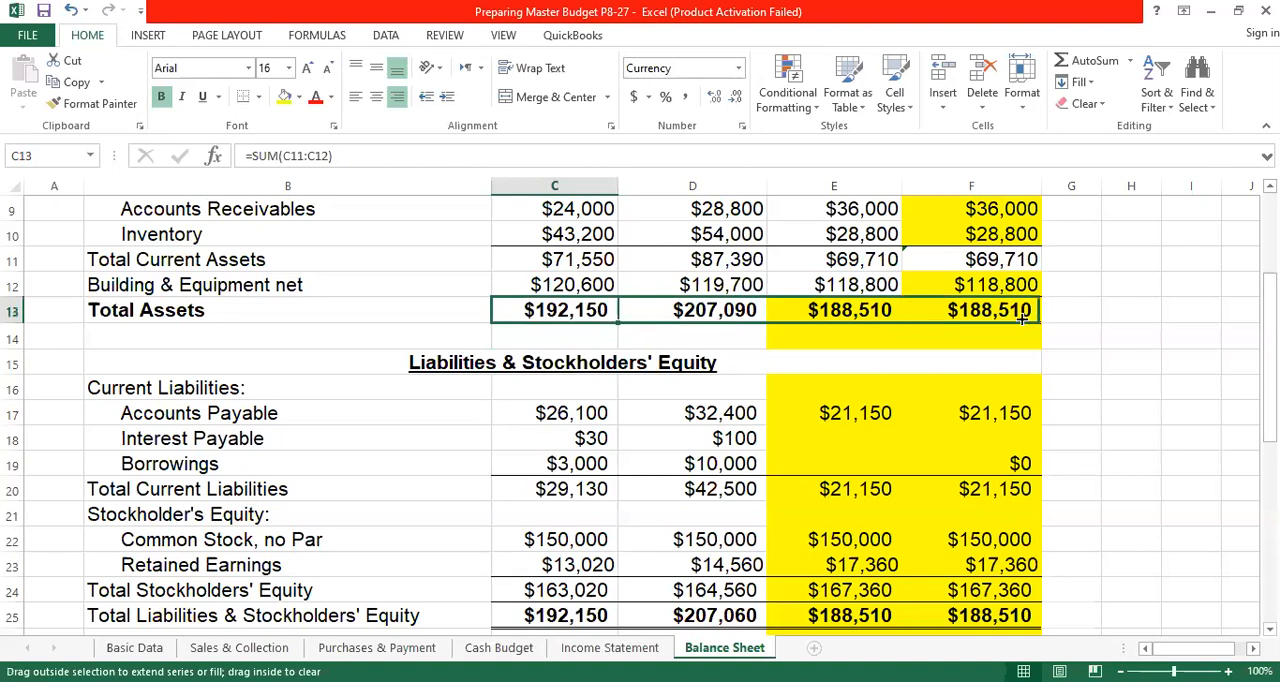
left_click(1192, 290)
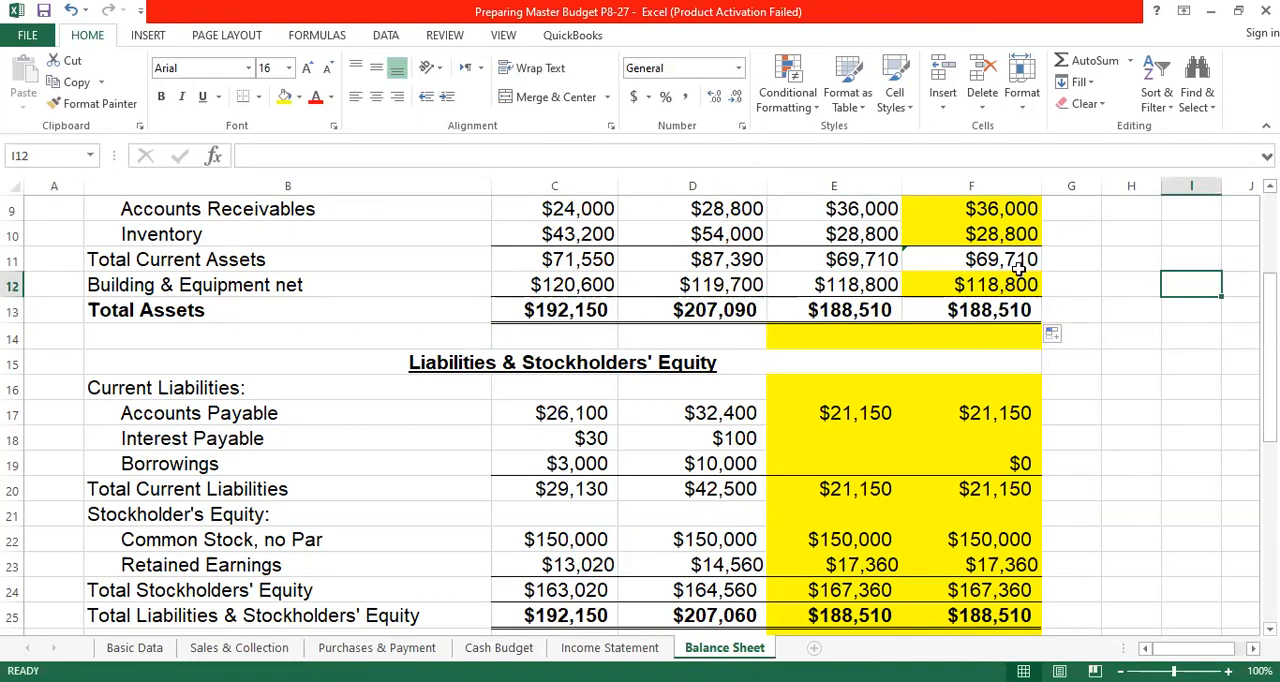
scroll(1012, 314, "up", 2)
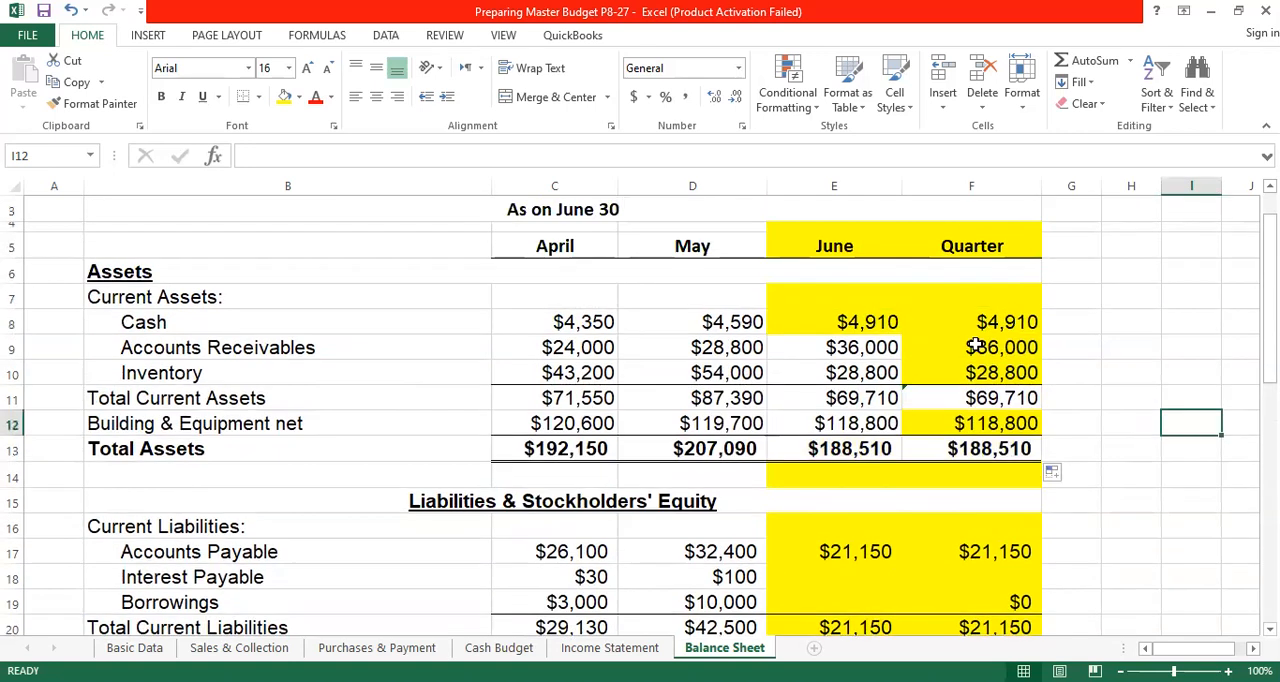
- On the Purchases & Payment sheet, change the label in B20 to "Accounts Payable end of month"
scroll(170, 272, "up", 1)
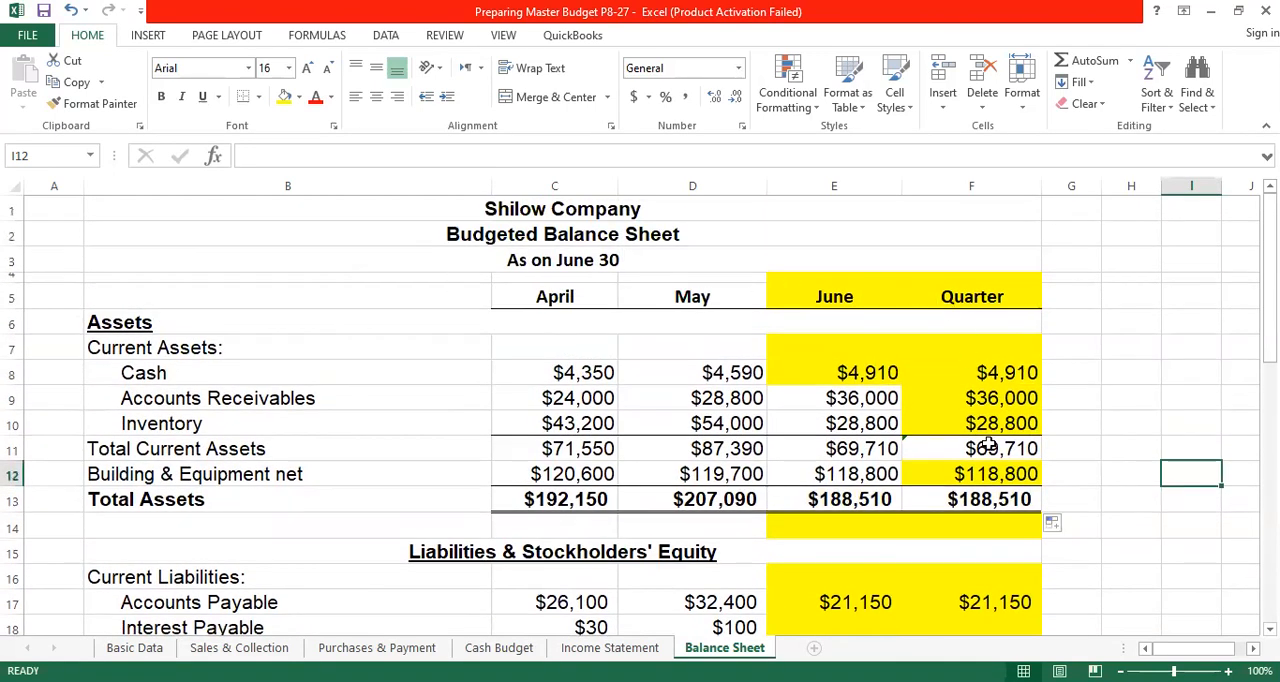
scroll(779, 345, "down", 2)
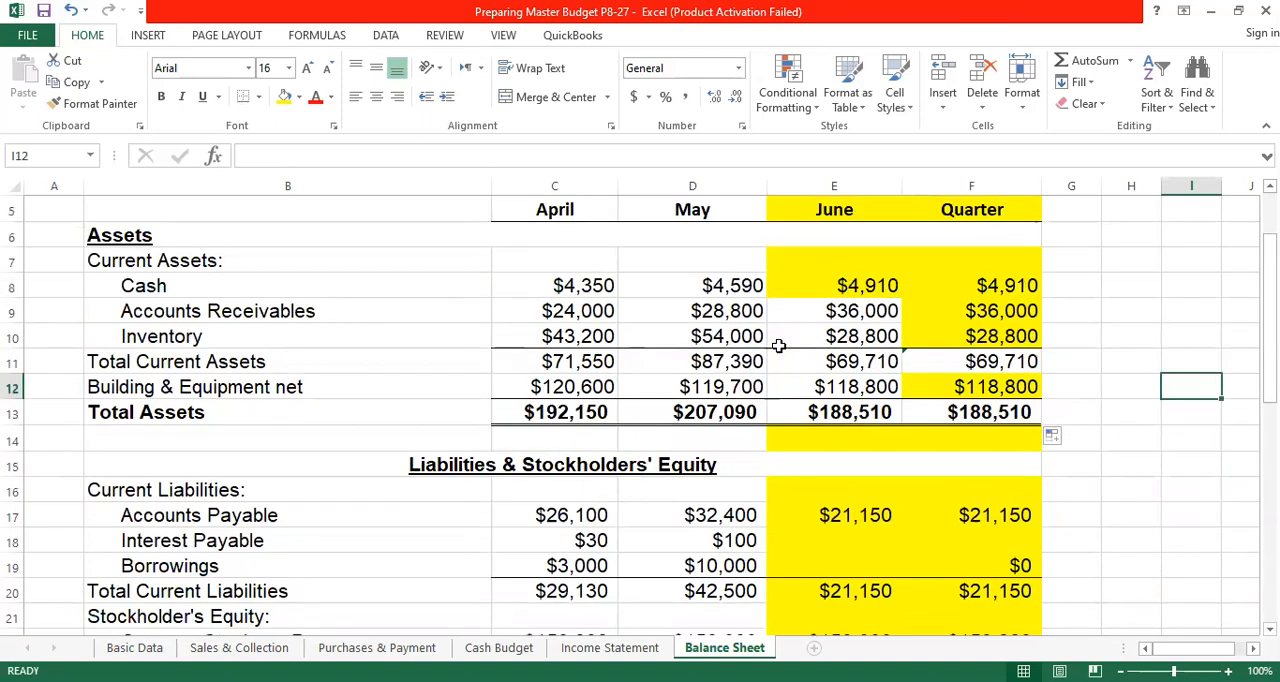
scroll(779, 345, "down", 2)
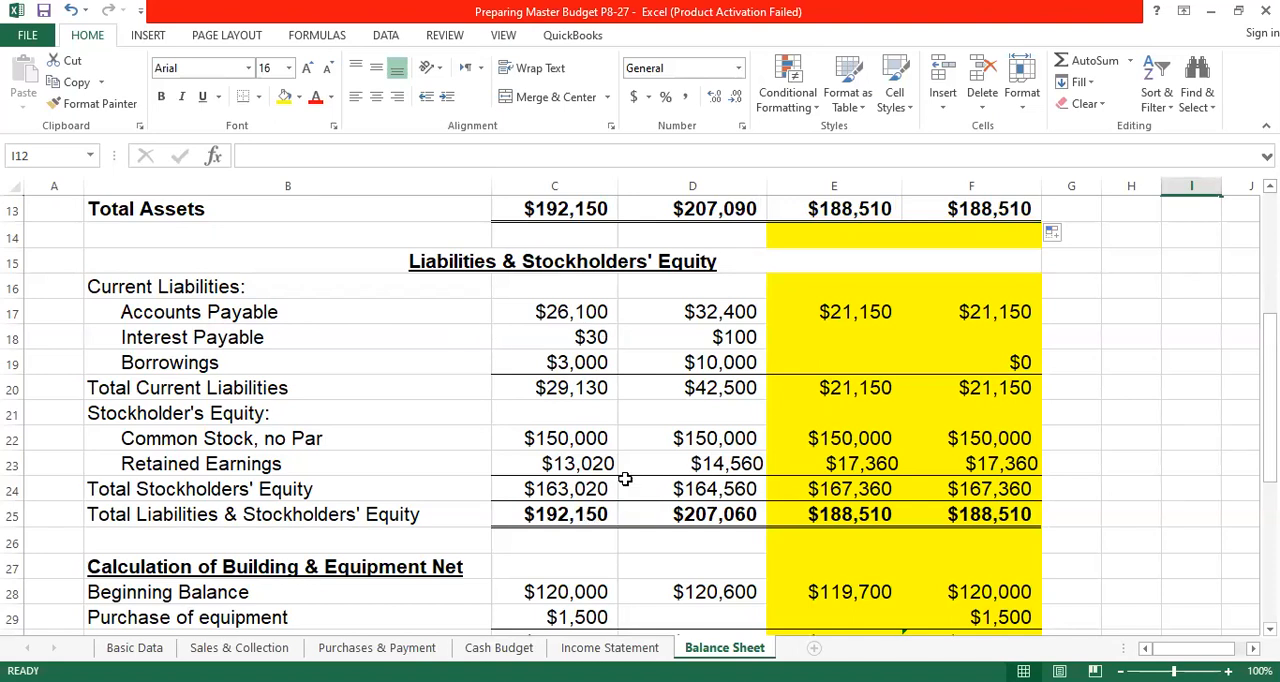
left_click(370, 655)
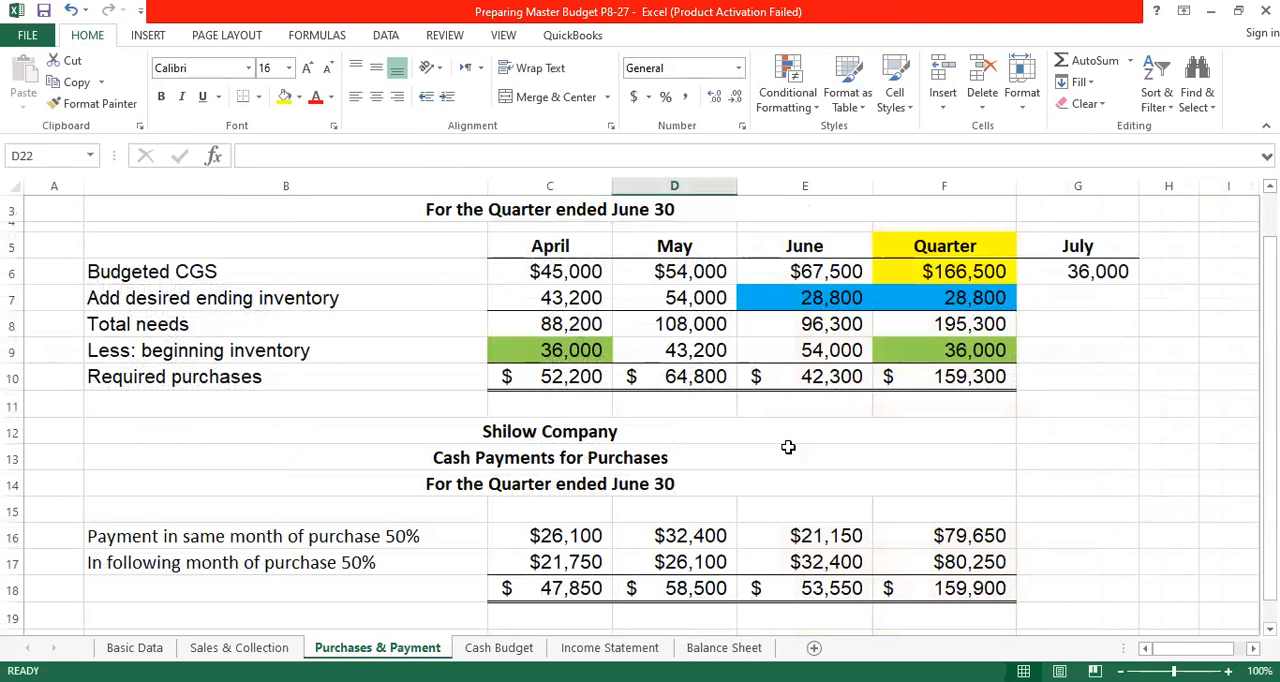
scroll(788, 447, "down", 2)
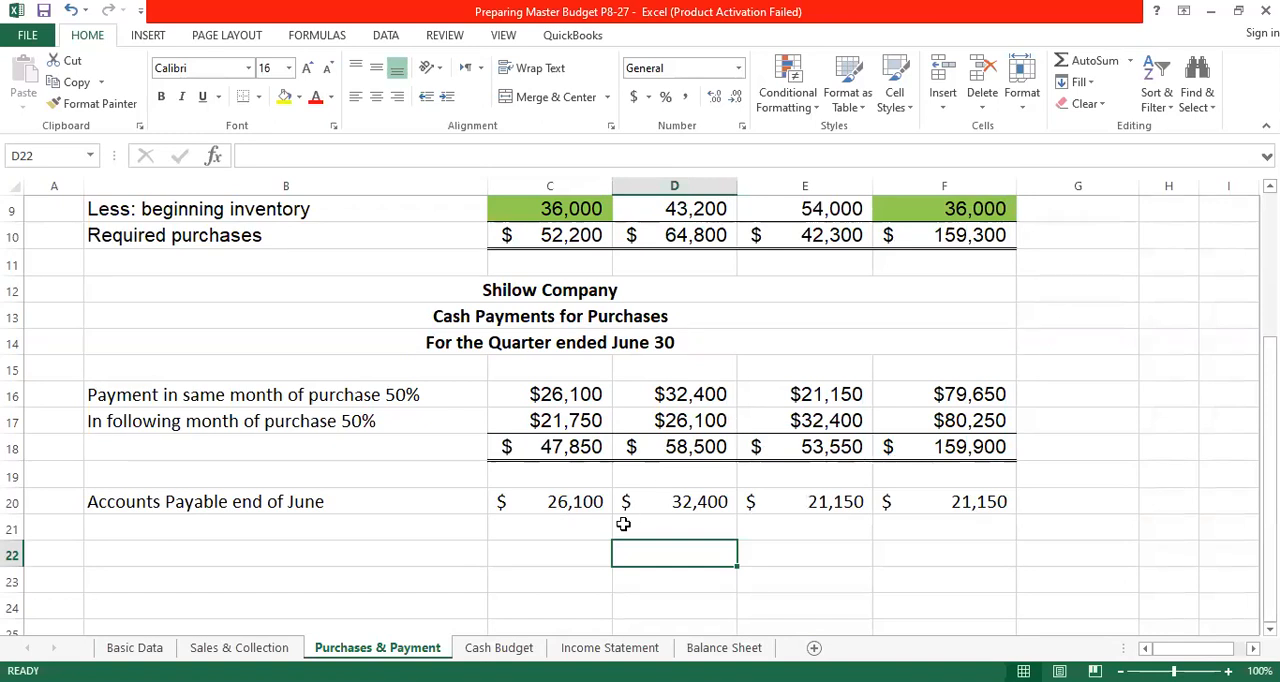
left_click(556, 505)
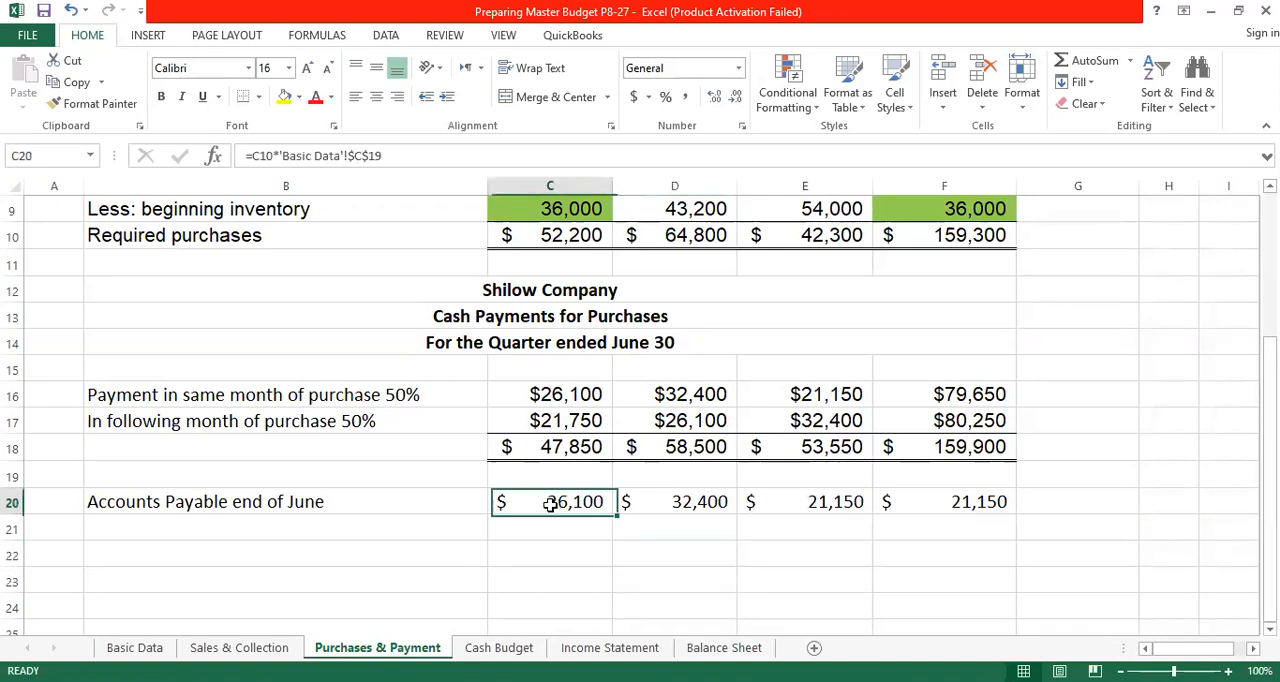
double_click(339, 505)
key("BackSpace")
key("BackSpace")
key("BackSpace")
key("BackSpace")
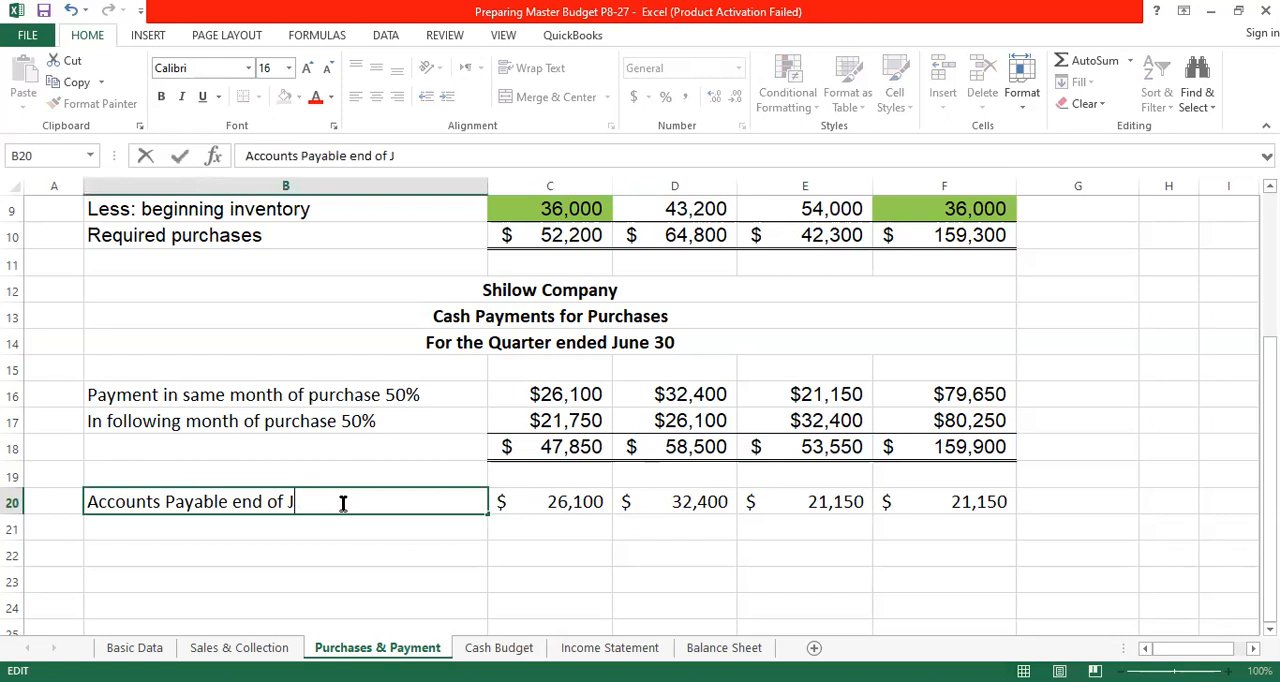
type("month")
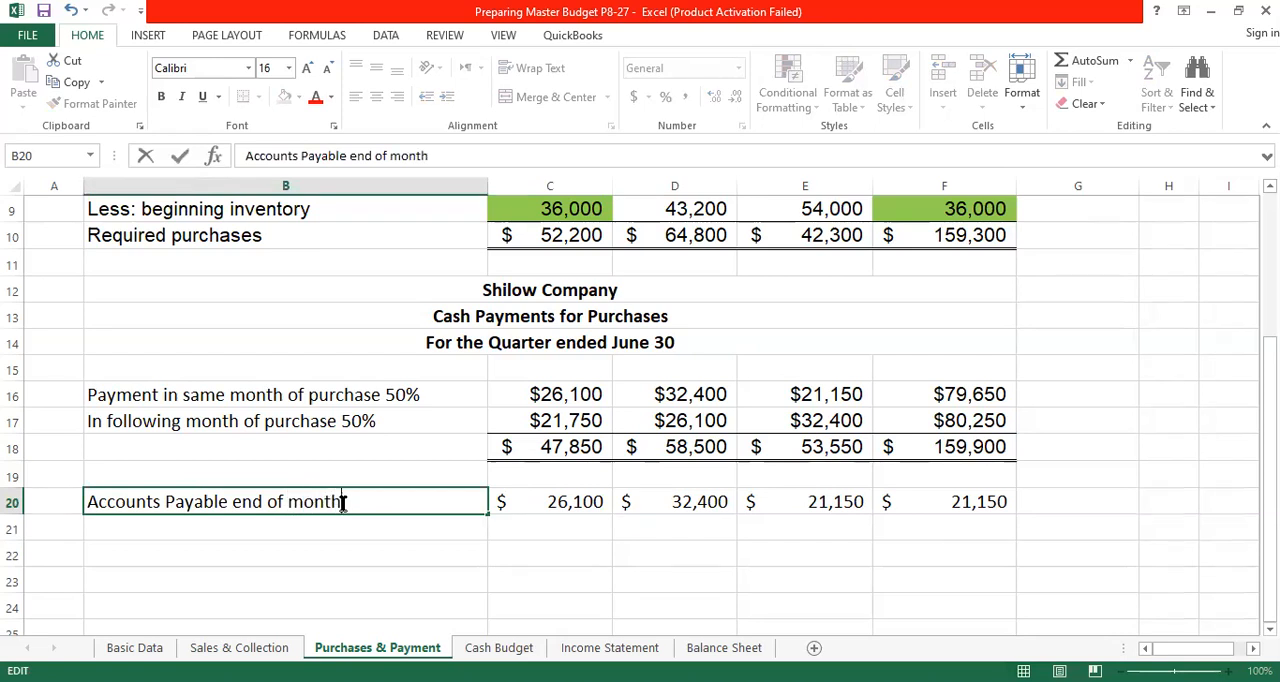
key("Return")
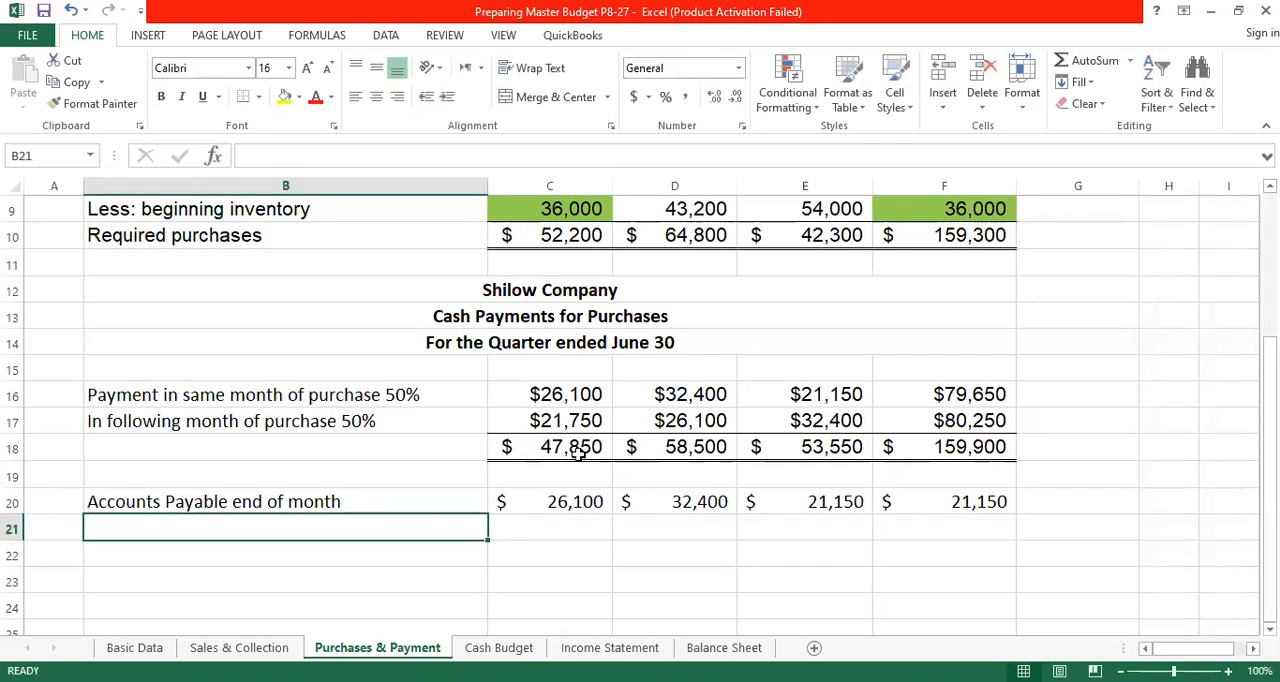
scroll(603, 414, "up", 1)
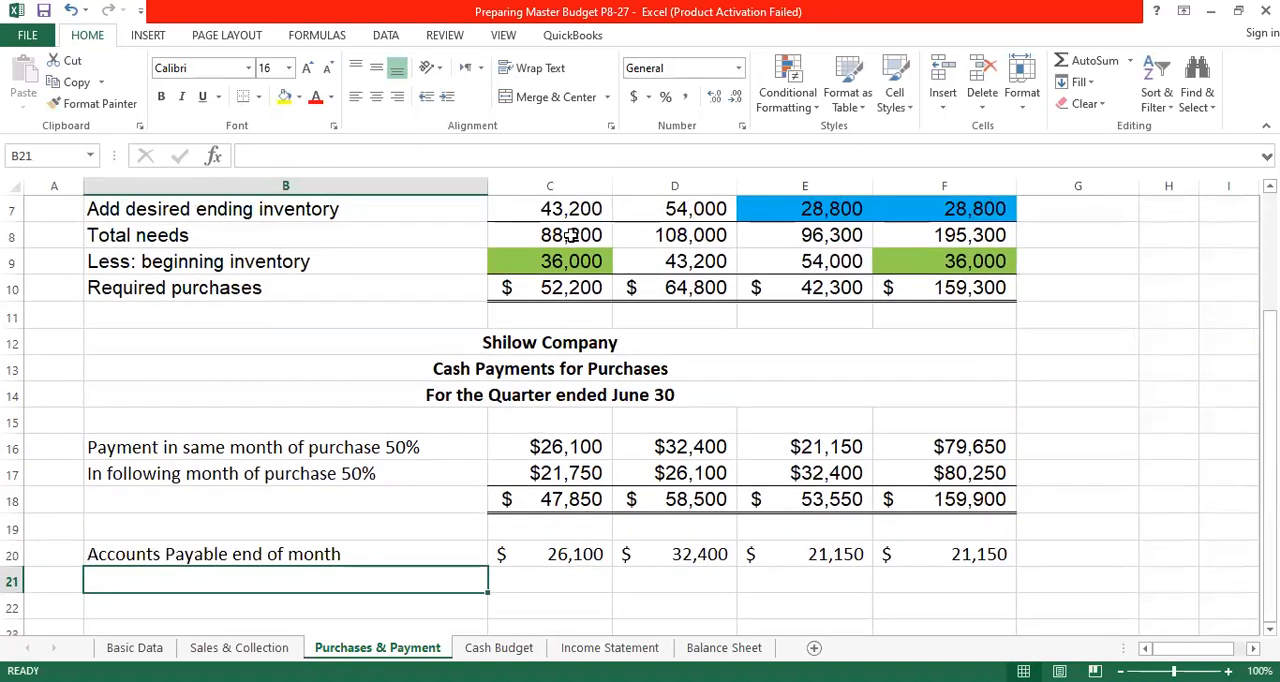
left_click(568, 288)
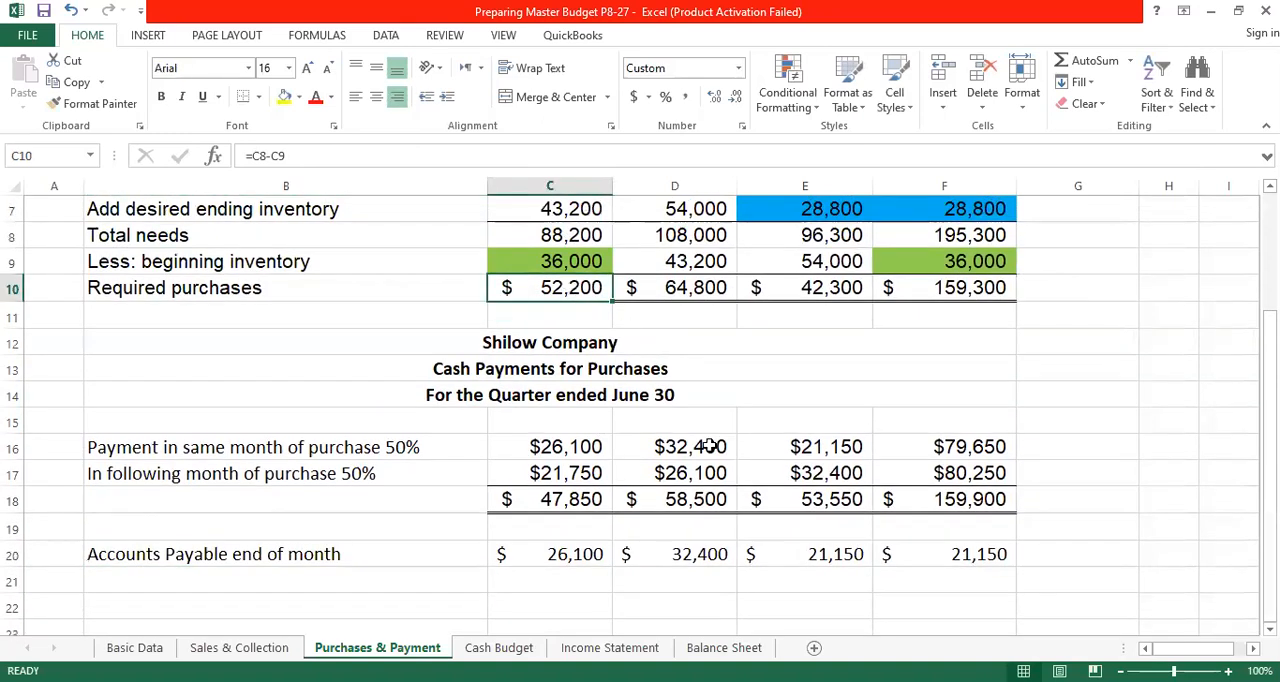
left_click(564, 447)
left_click(572, 554)
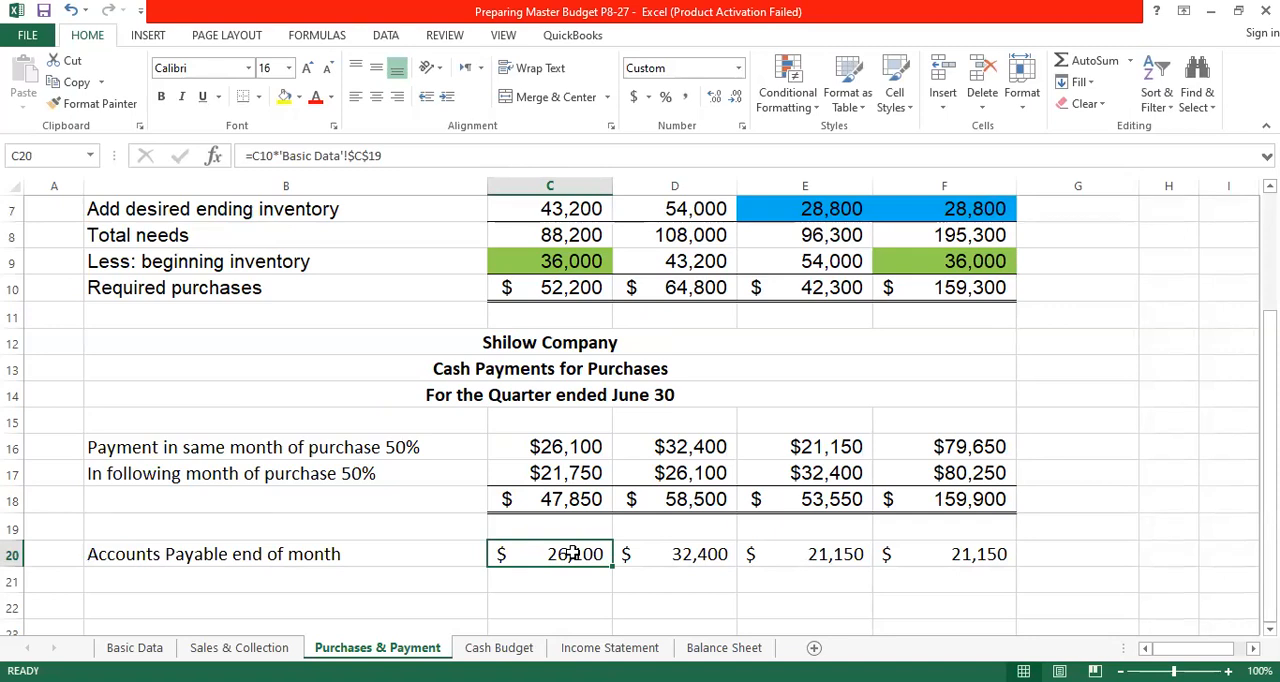
left_click(549, 288)
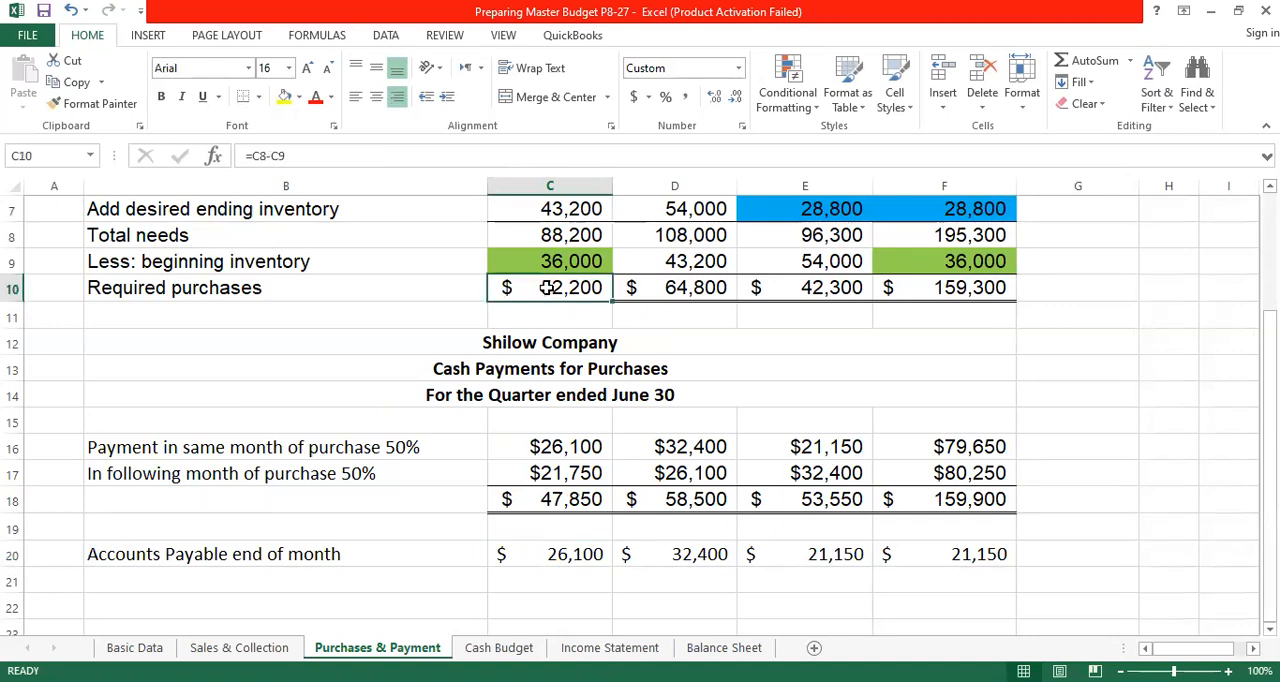
type("=")
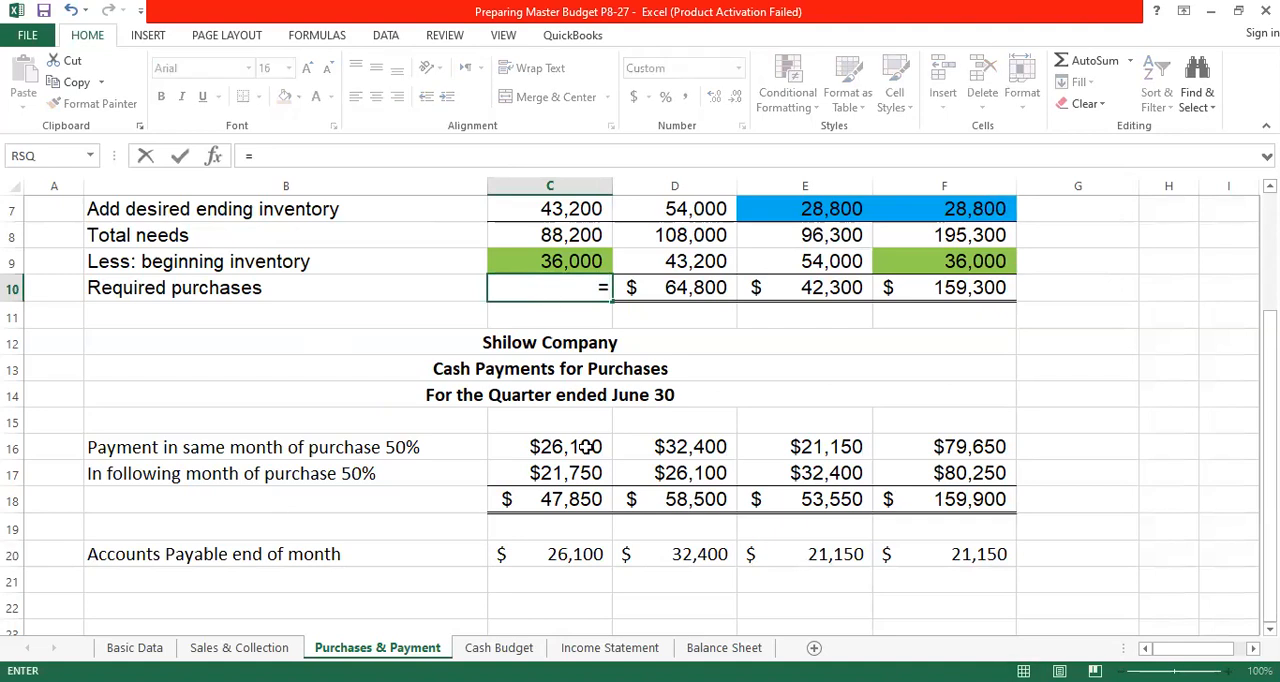
key("Return")
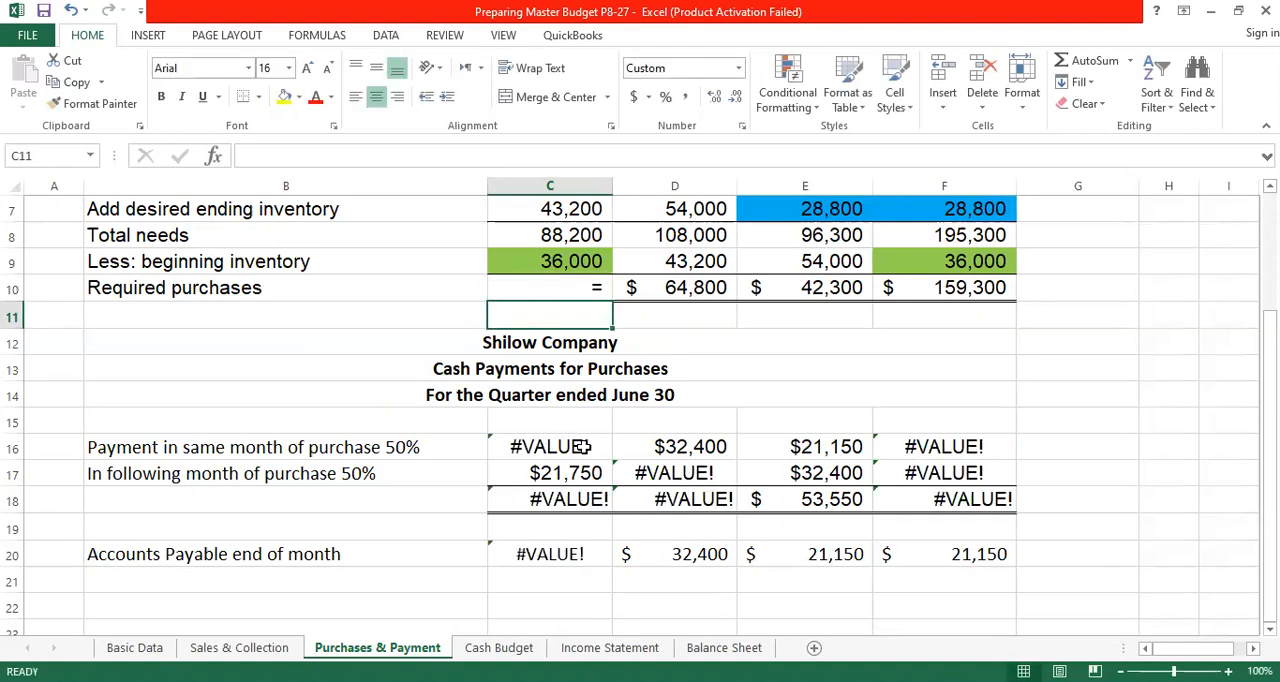
key("ctrl+z")
- Calculate April's end-of-month Accounts Payable in C20 from required purchases and the following-month payment percentage with =C10*'Basic Data'!$C$19
left_click(590, 550)
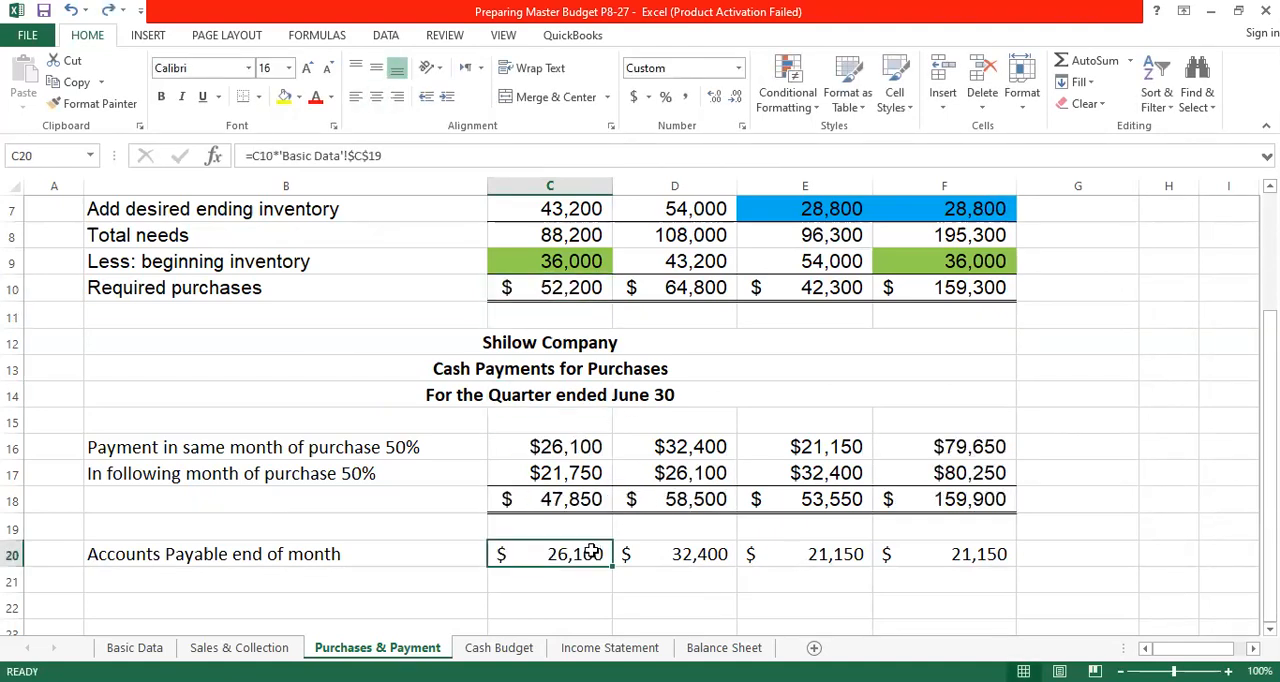
type("=")
left_click(572, 295)
type("*")
left_click(134, 648)
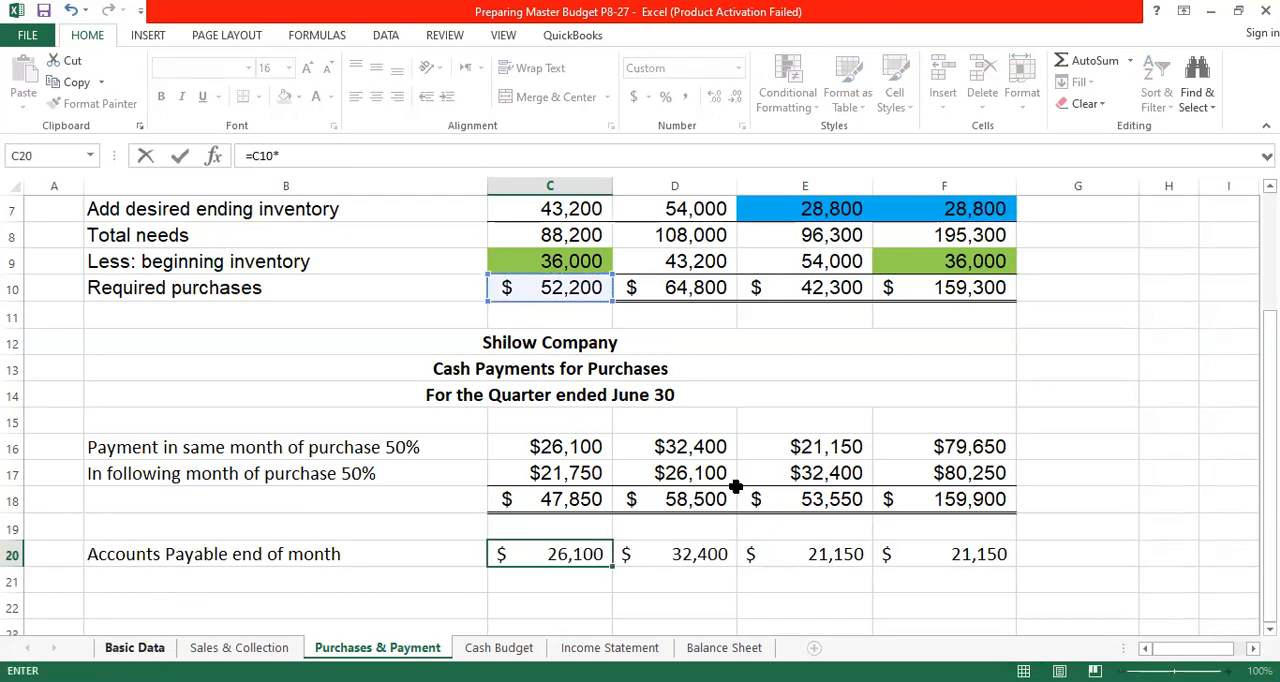
scroll(716, 432, "up", 1)
left_click(665, 368)
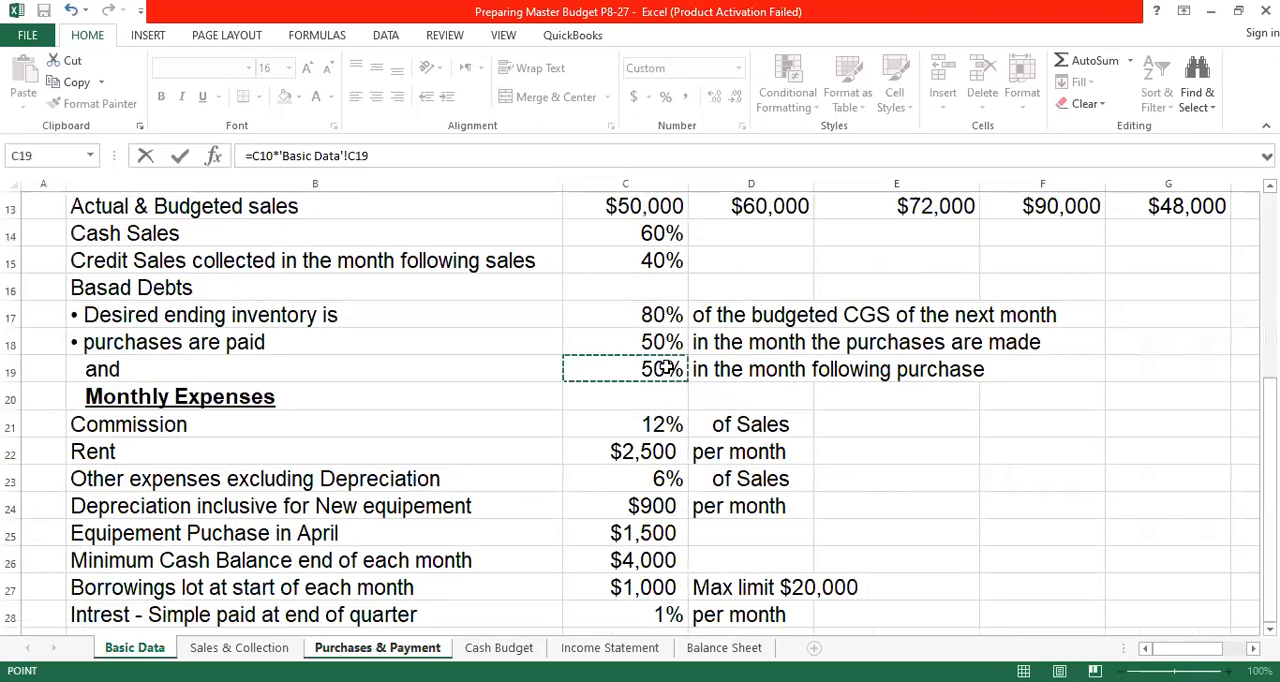
left_click(357, 156)
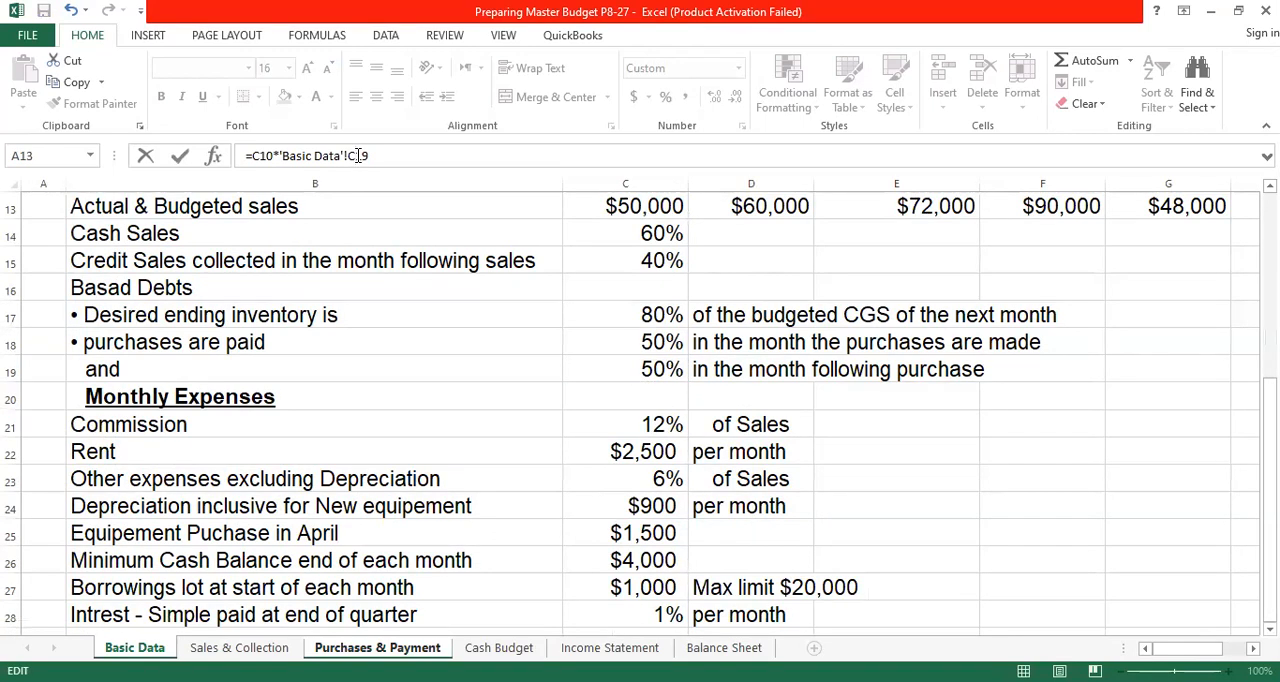
key("F4")
key("Return")
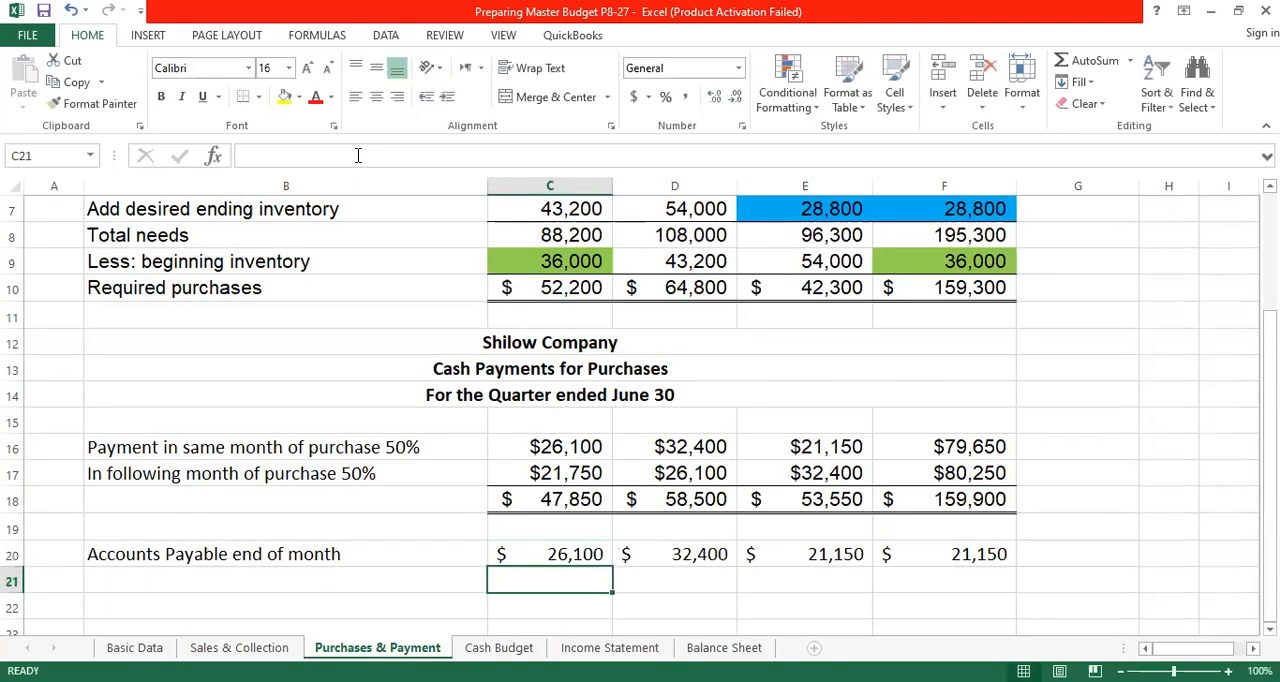
- Fill April's Accounts Payable formula across May and June through E20, and set the Quarter in F20 to June's value with =E20
left_click(594, 566)
left_click_drag(612, 567, 871, 580)
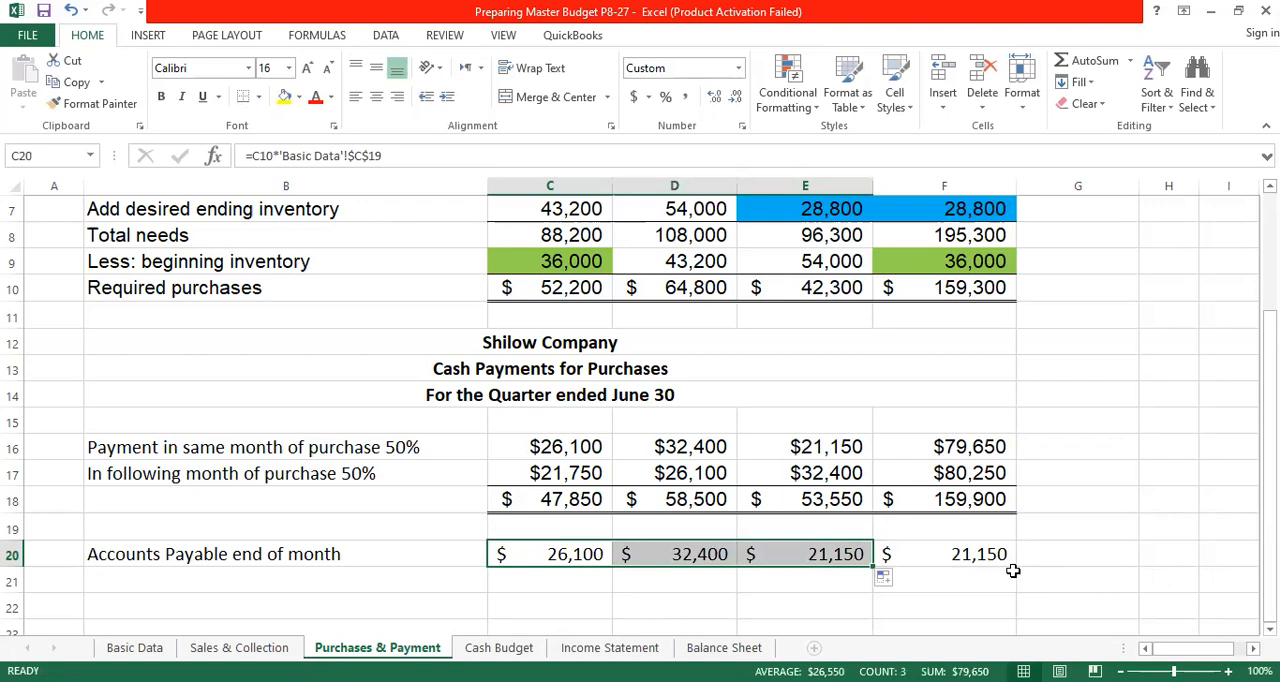
left_click(983, 558)
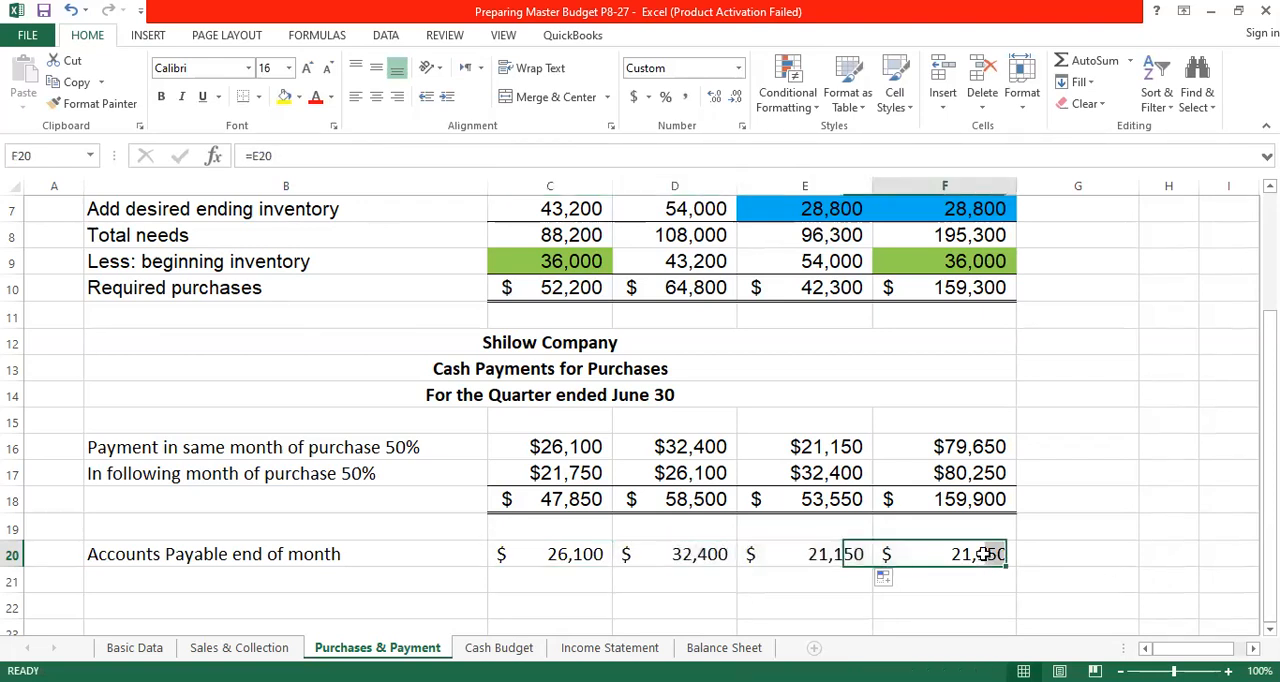
type("=")
left_click(583, 559)
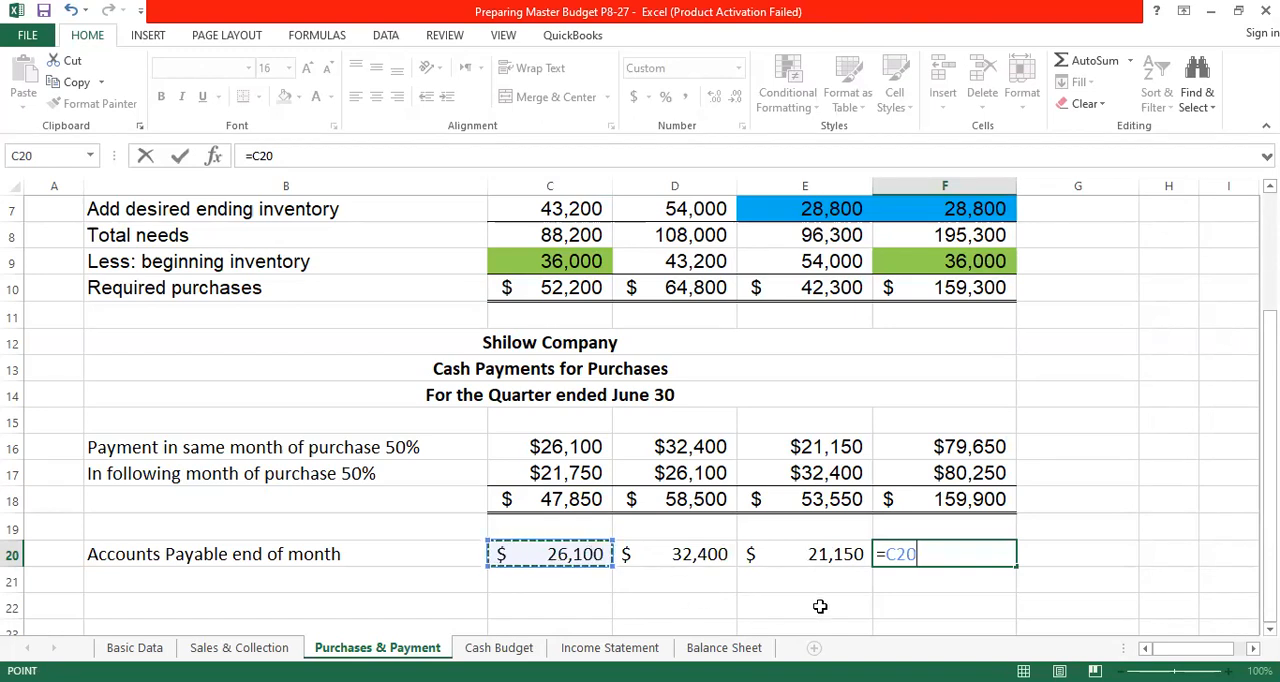
left_click(836, 558)
key("Return")
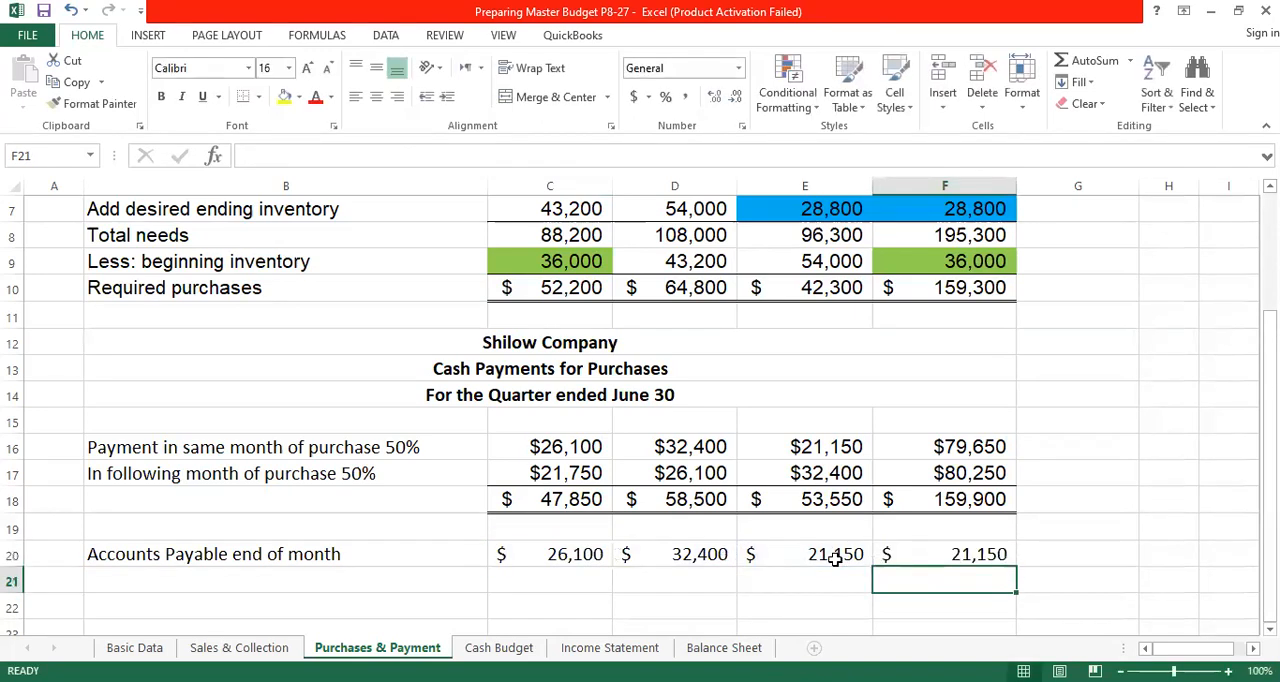
- Review the Accounts Payable formulas for April, May, June and the Quarter in C20 to F20
left_click(980, 556)
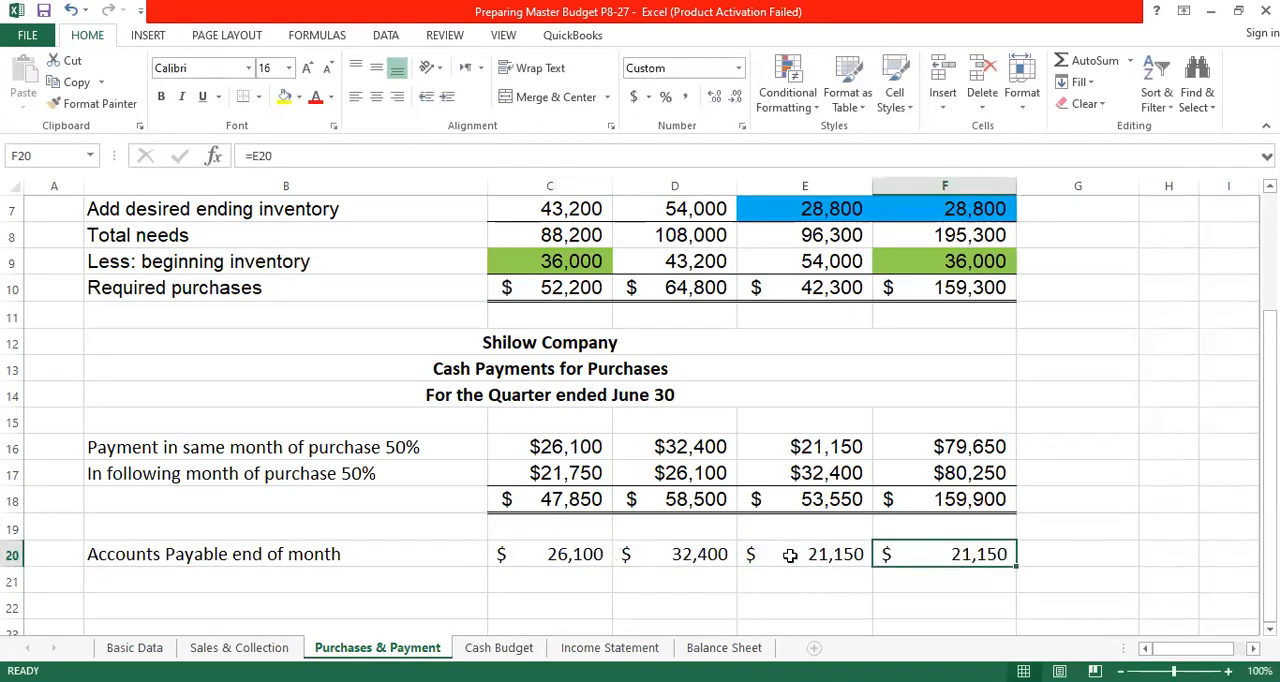
left_click(580, 558)
left_click_drag(652, 567, 960, 554)
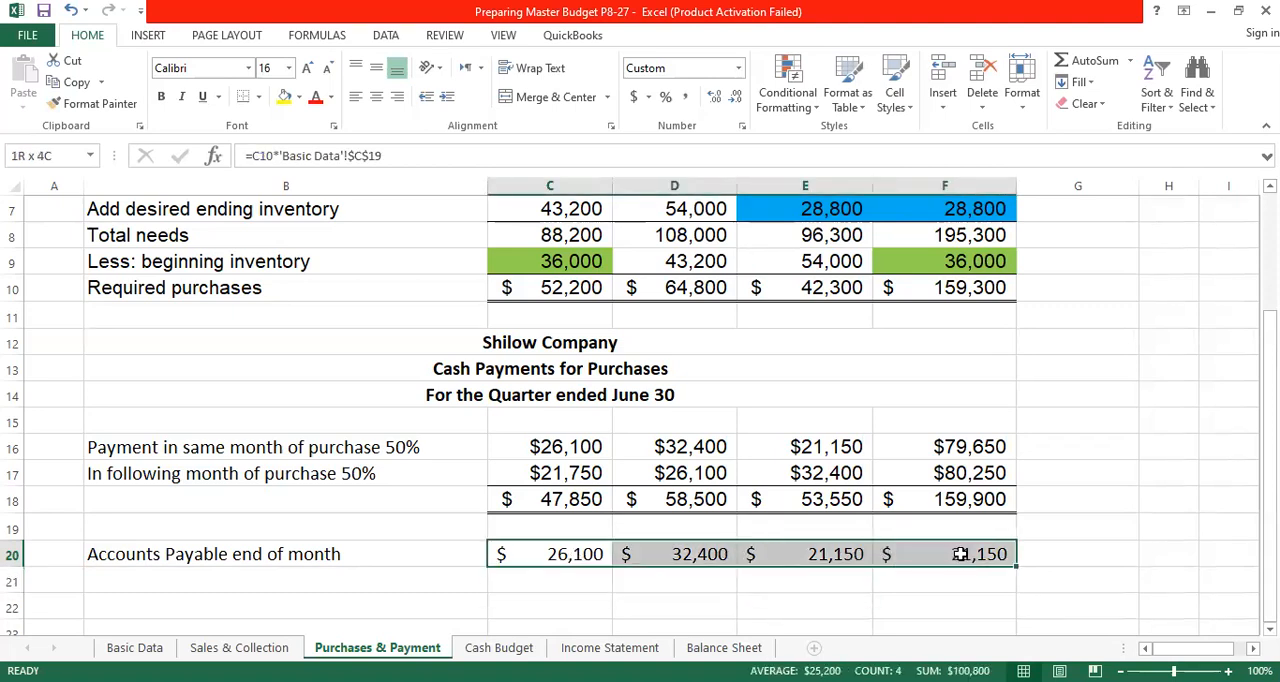
left_click(578, 556)
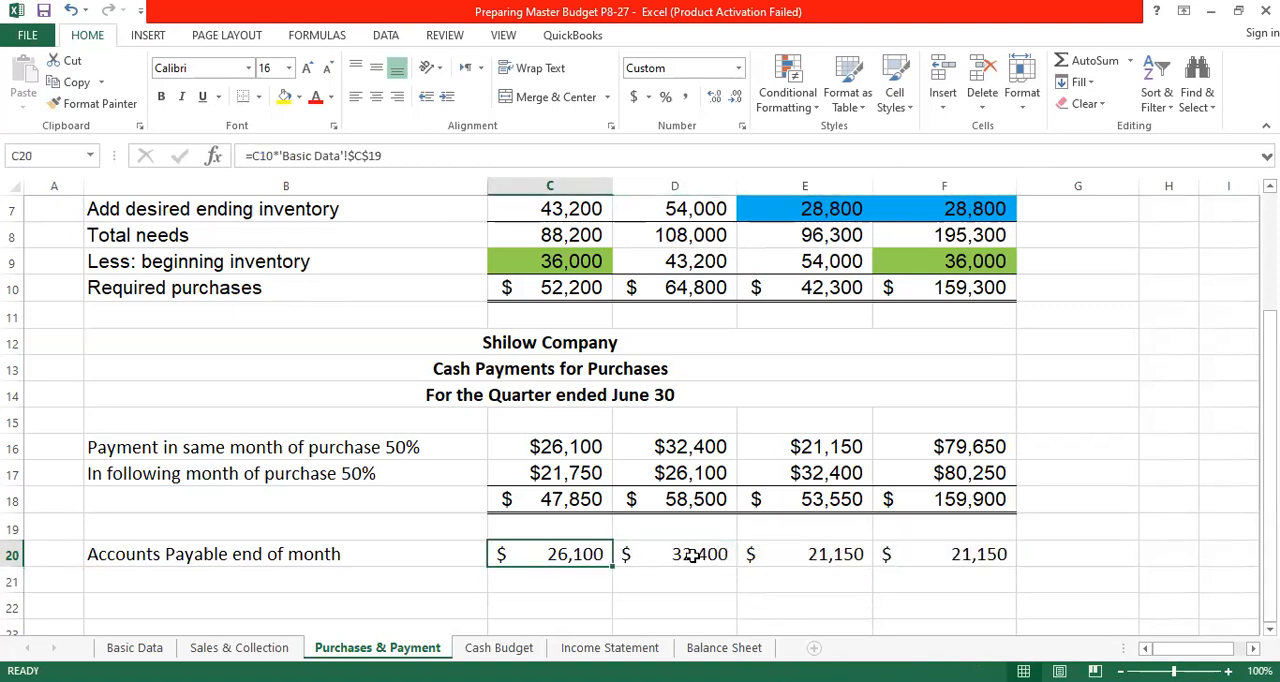
left_click(700, 554)
left_click(805, 554)
left_click(993, 557)
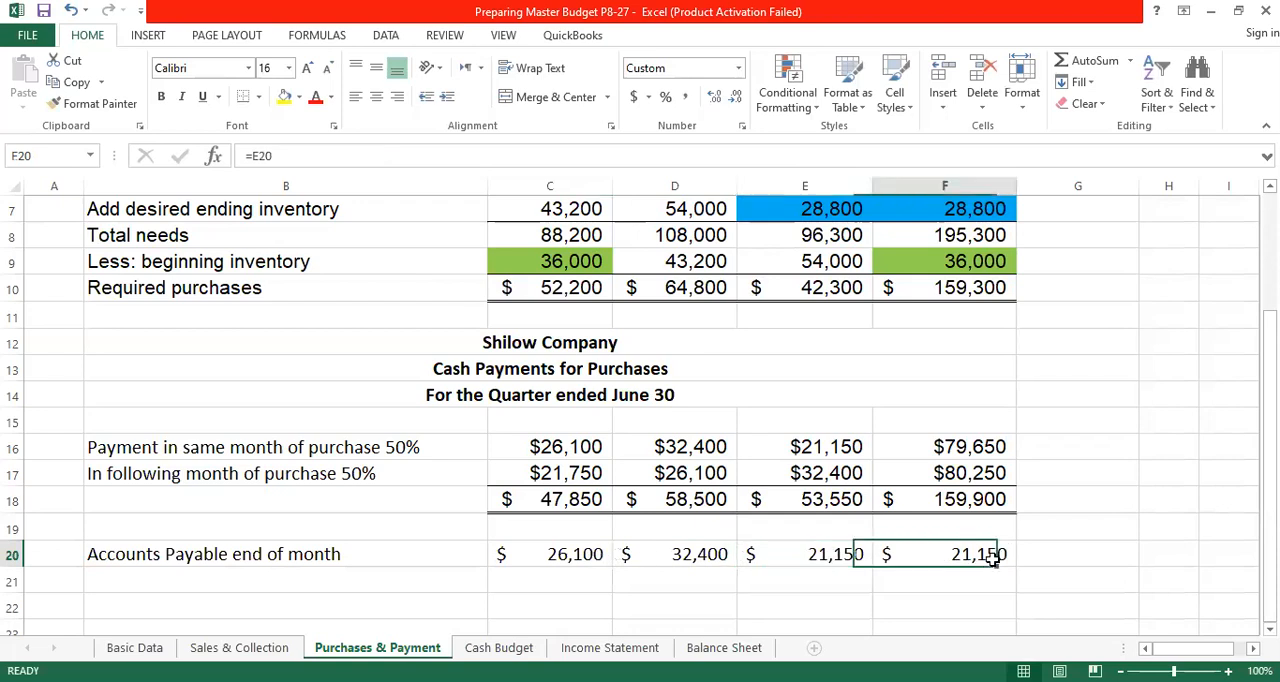
- Highlight June's and the Quarter's Accounts Payable, E20:F20, with a yellow fill
left_click_drag(832, 553, 971, 556)
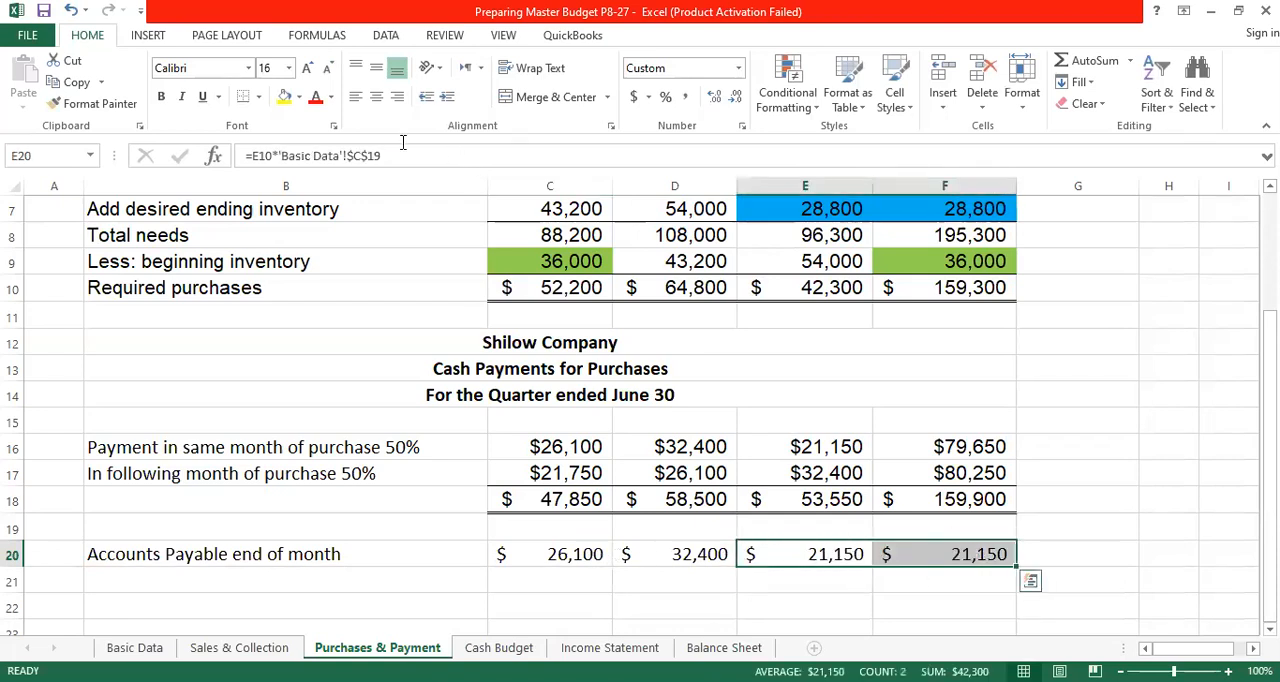
left_click(284, 96)
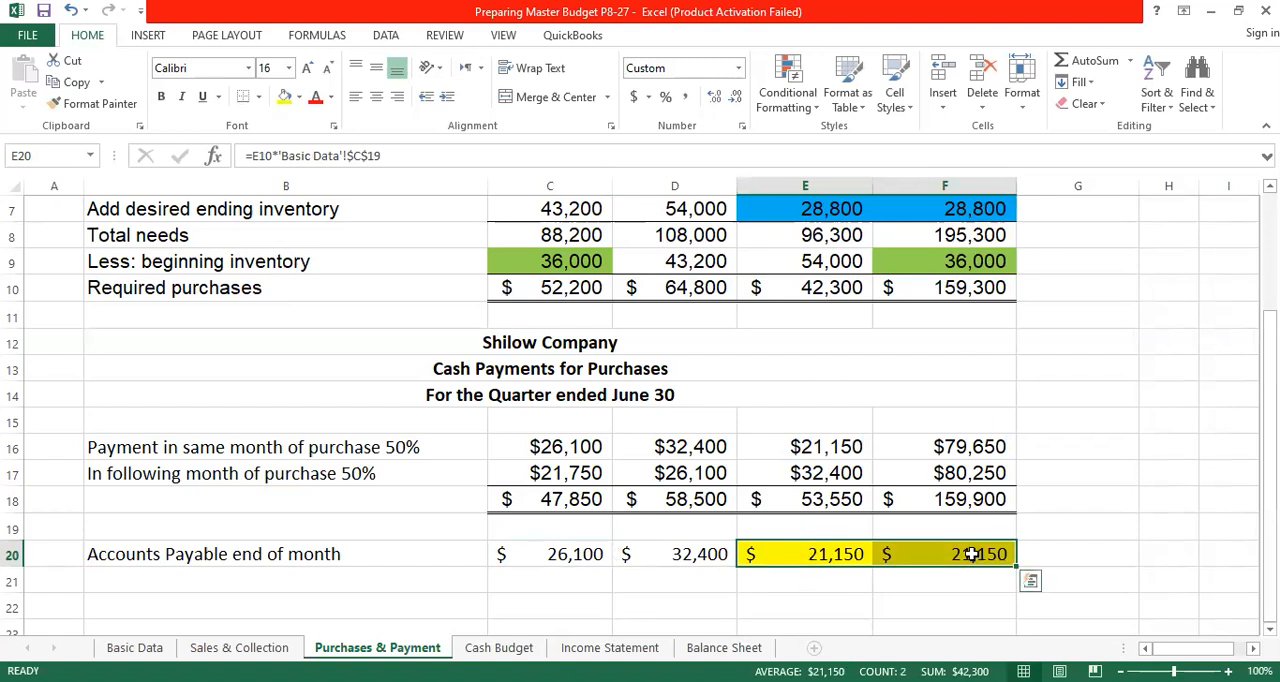
left_click(1168, 421)
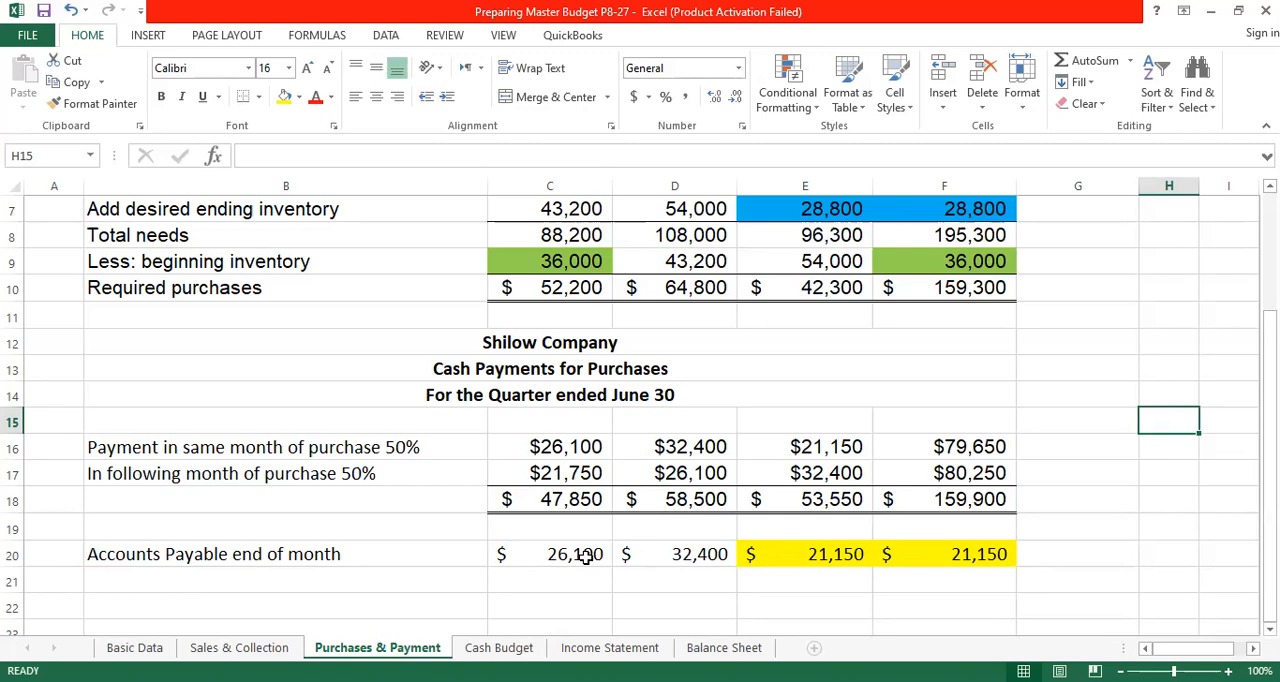
- On the Balance Sheet, link April's Accounts Payable in C17 to the end-of-month payable with ='Purchases & Payment'!C20
left_click(710, 648)
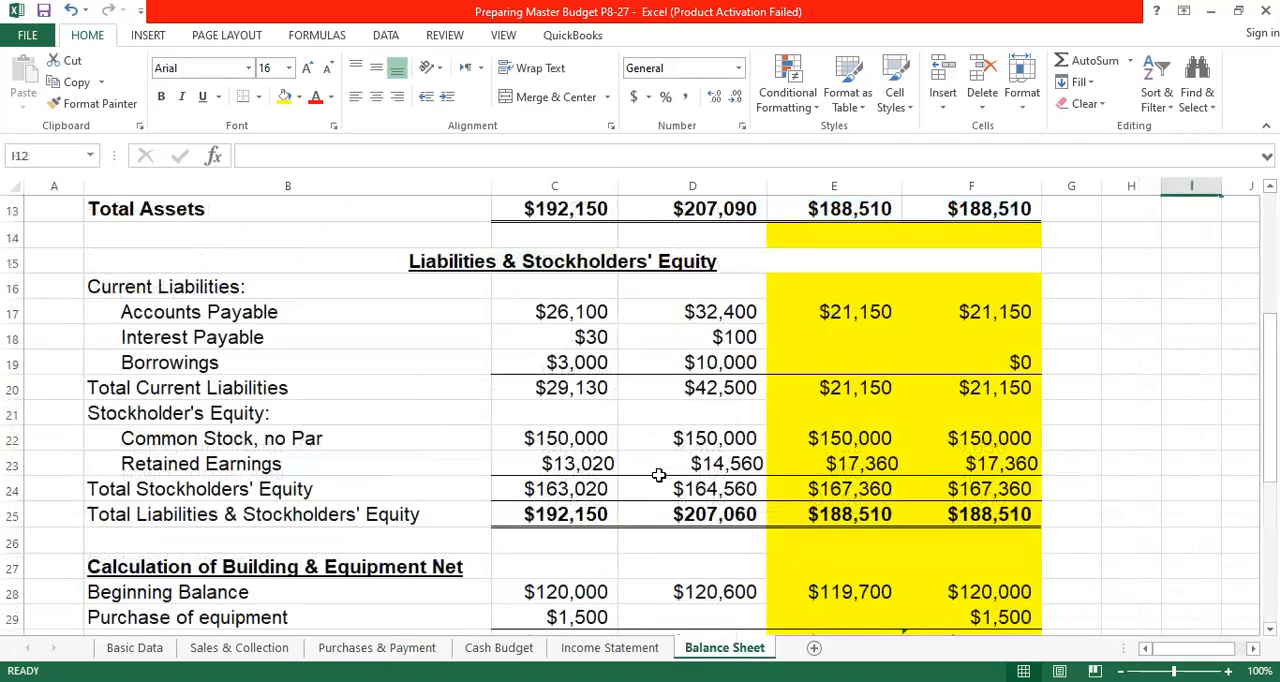
scroll(659, 475, "down", 2)
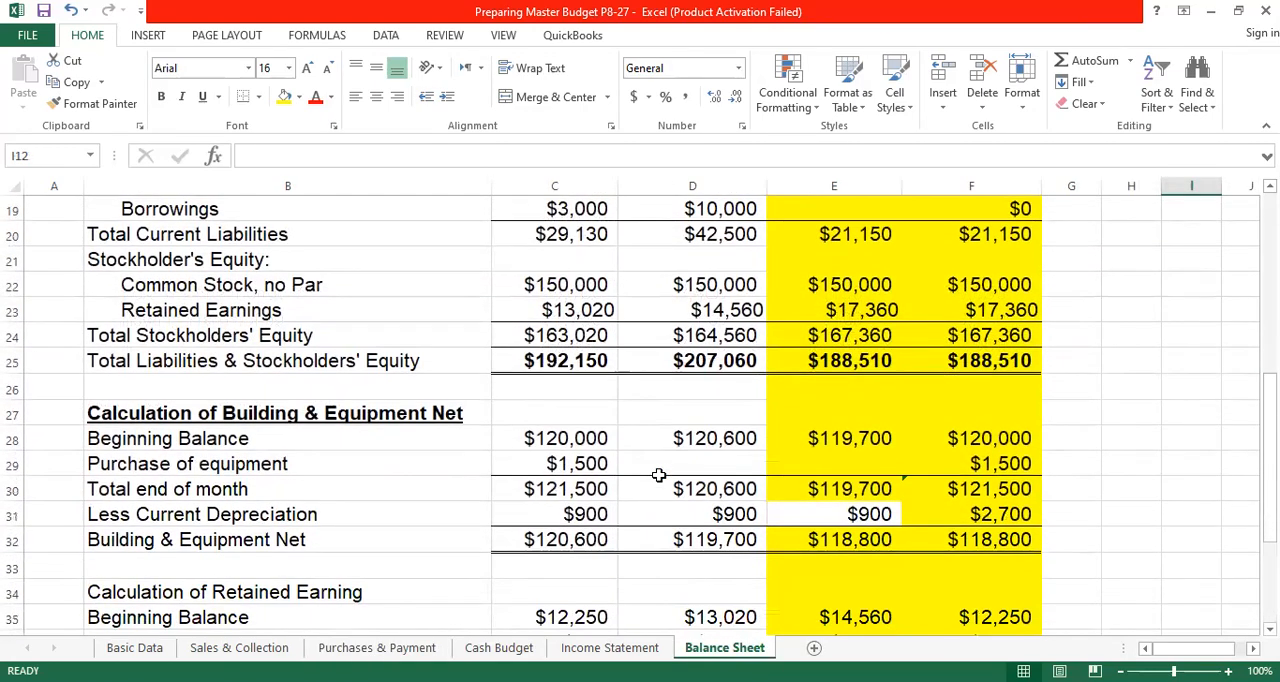
scroll(657, 475, "up", 2)
left_click(576, 312)
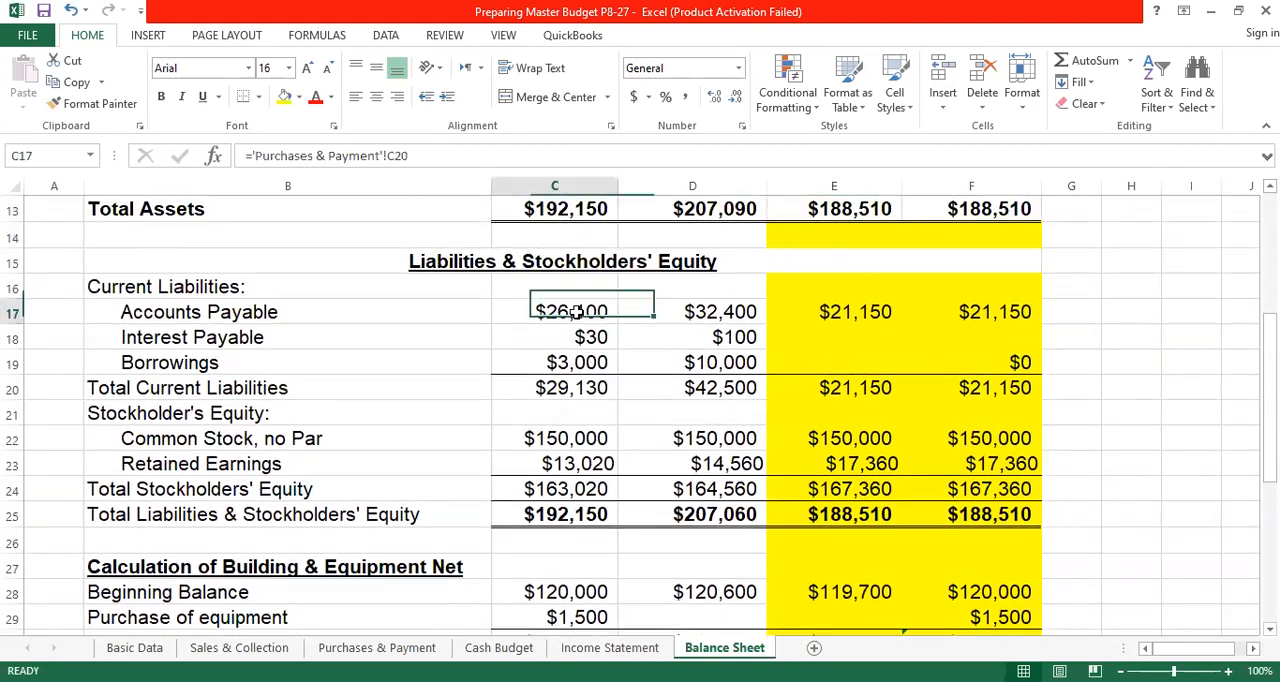
type("=")
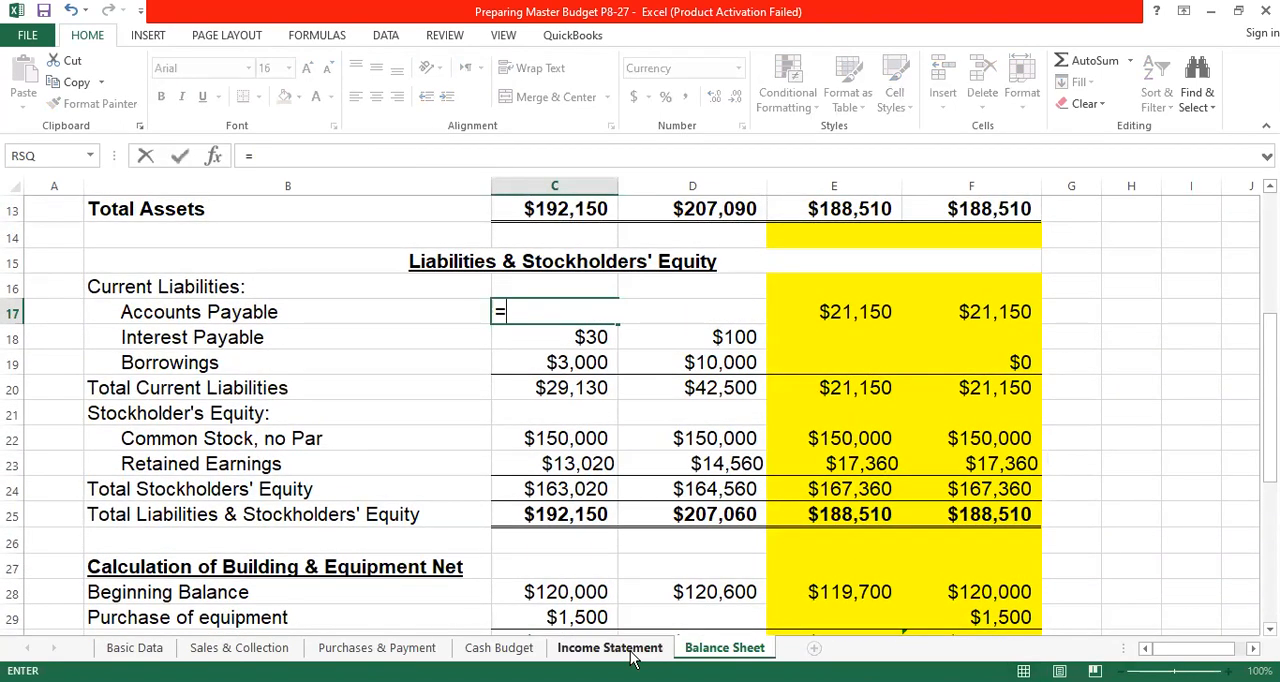
left_click(367, 648)
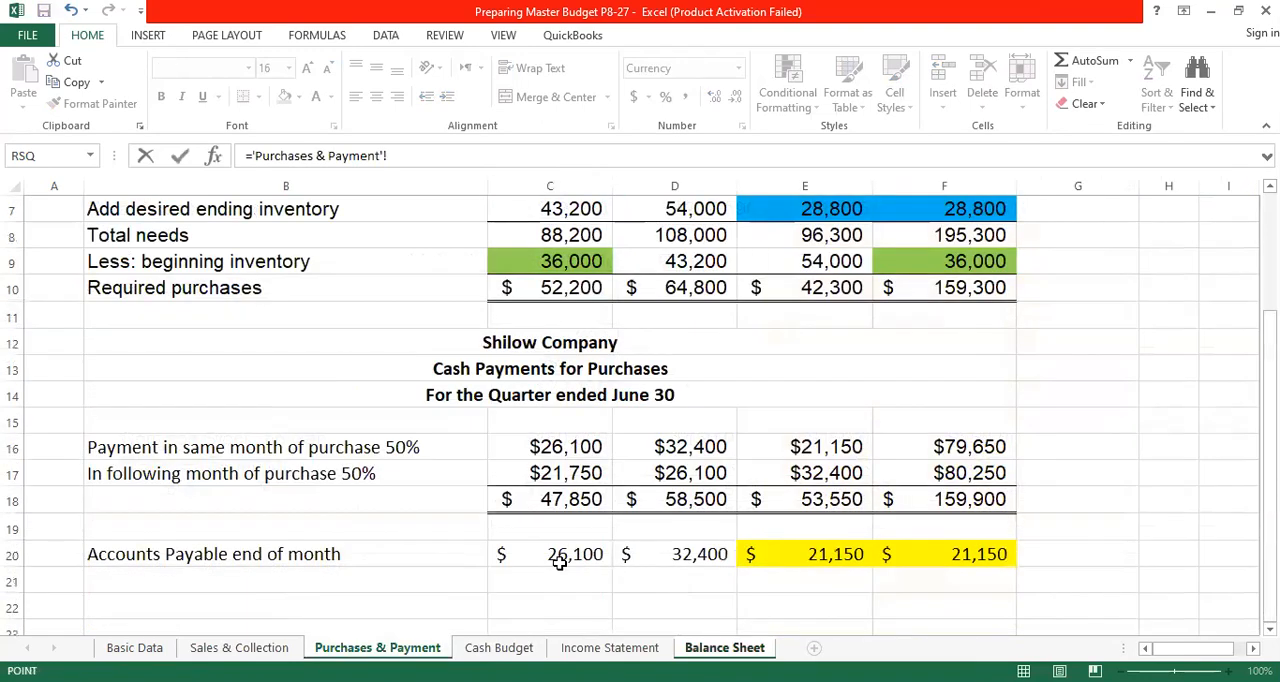
left_click(561, 555)
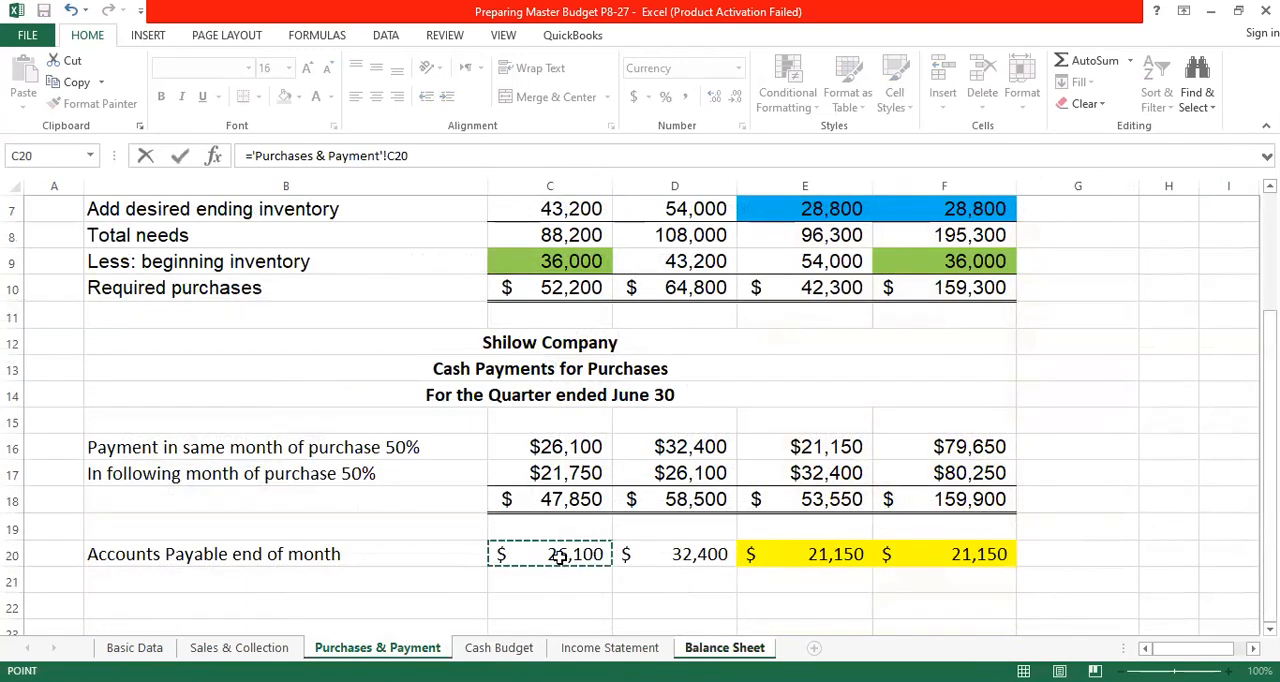
key("Return")
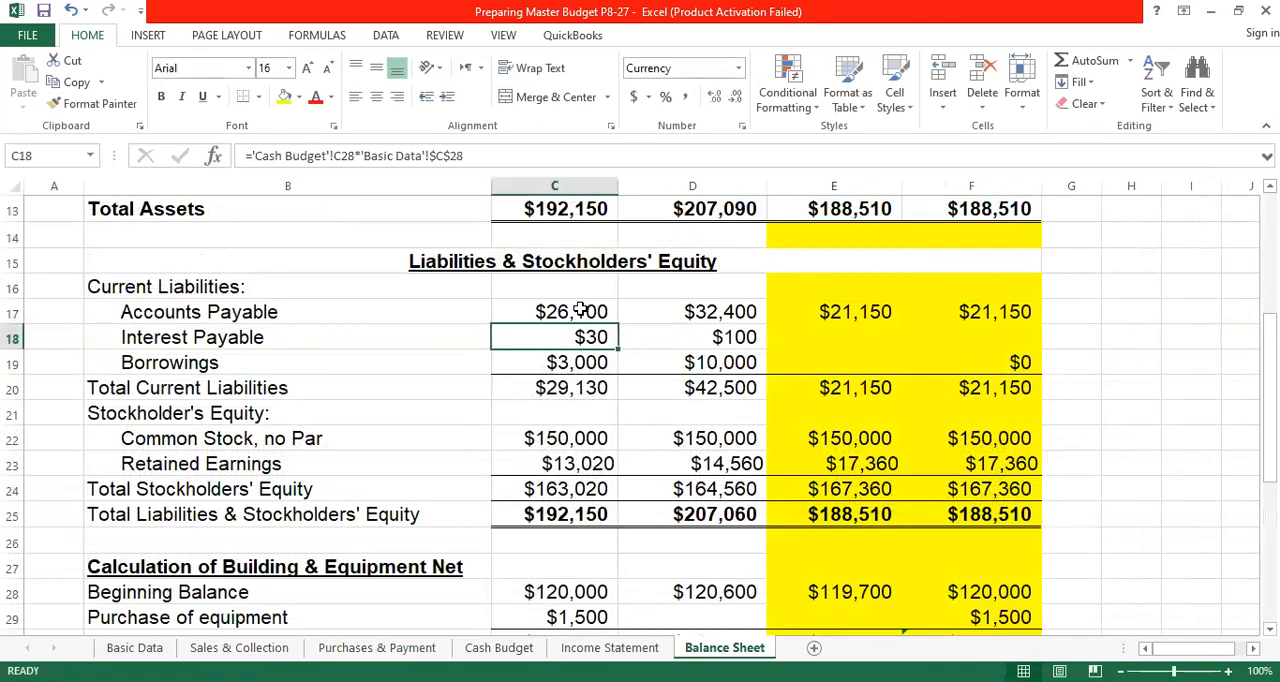
- Fill April's Accounts Payable link across May and June through E17, and set the Quarter in F17 with =E17
left_click(580, 311)
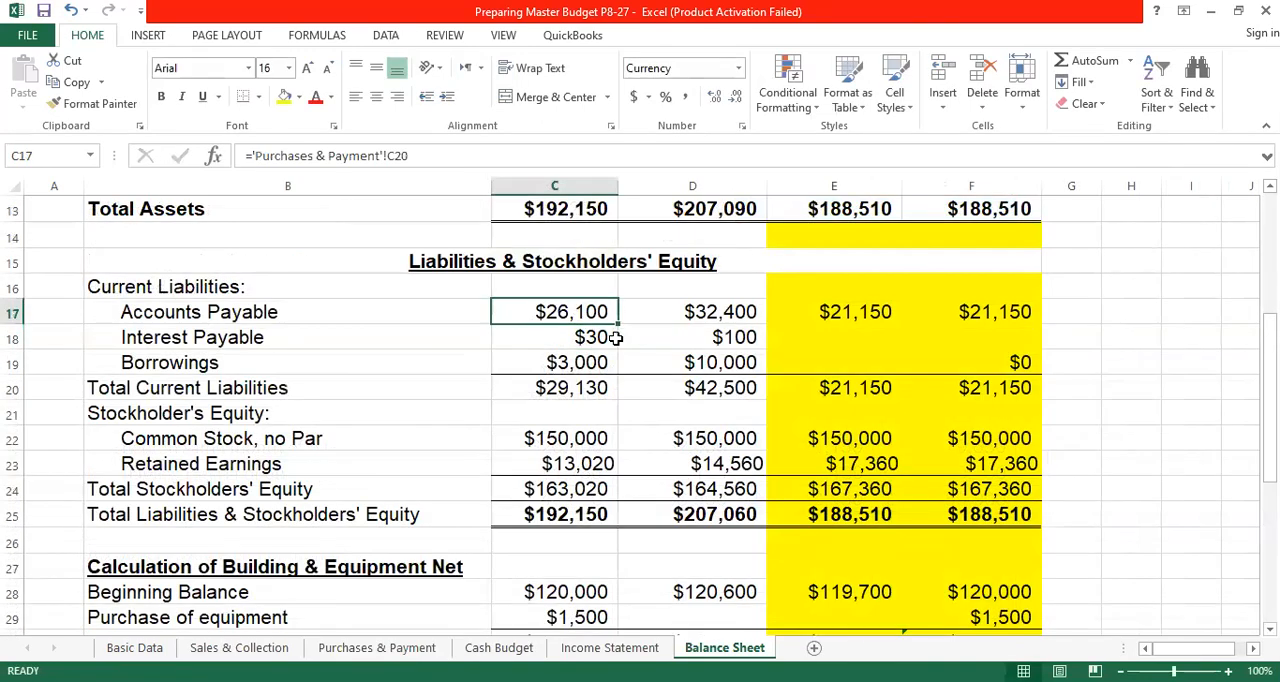
left_click_drag(619, 322, 875, 313)
left_click(1000, 312)
type("=")
left_click(862, 312)
key("Return")
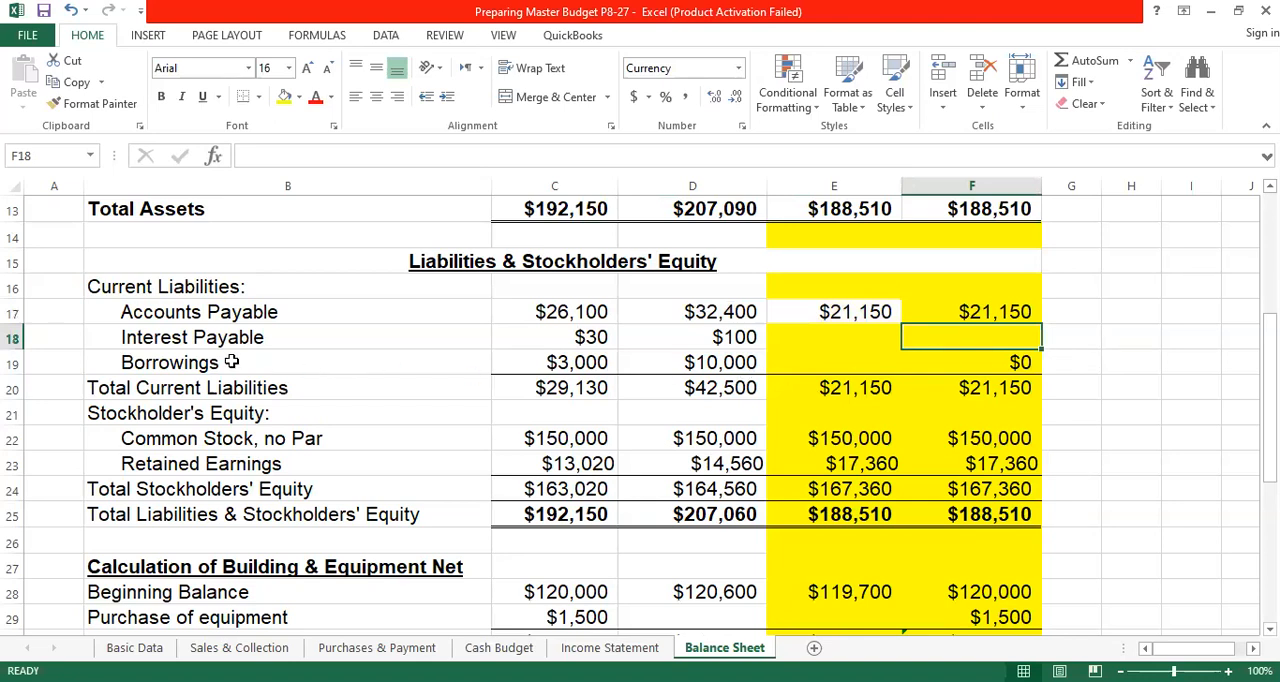
- Link April's Interest Payable in C18 to the interest expense with ='Income Statement'!C11, and fill it into May's D18
left_click(582, 337)
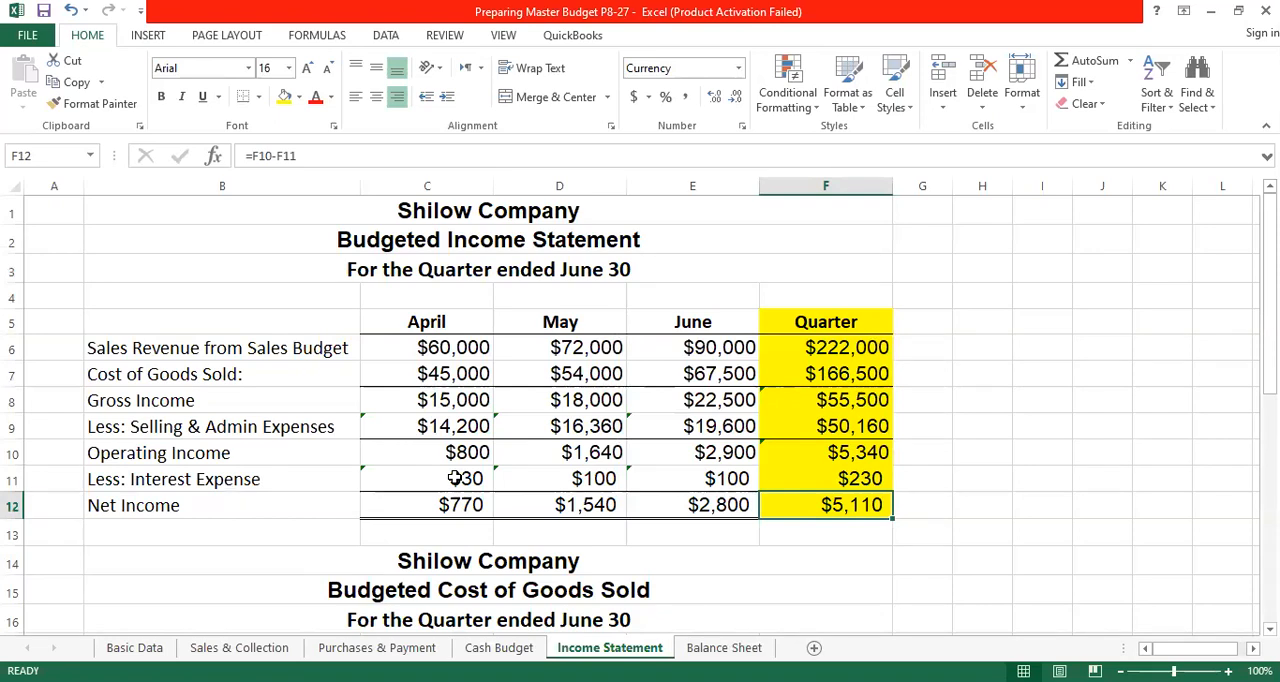
left_click(712, 650)
type("=")
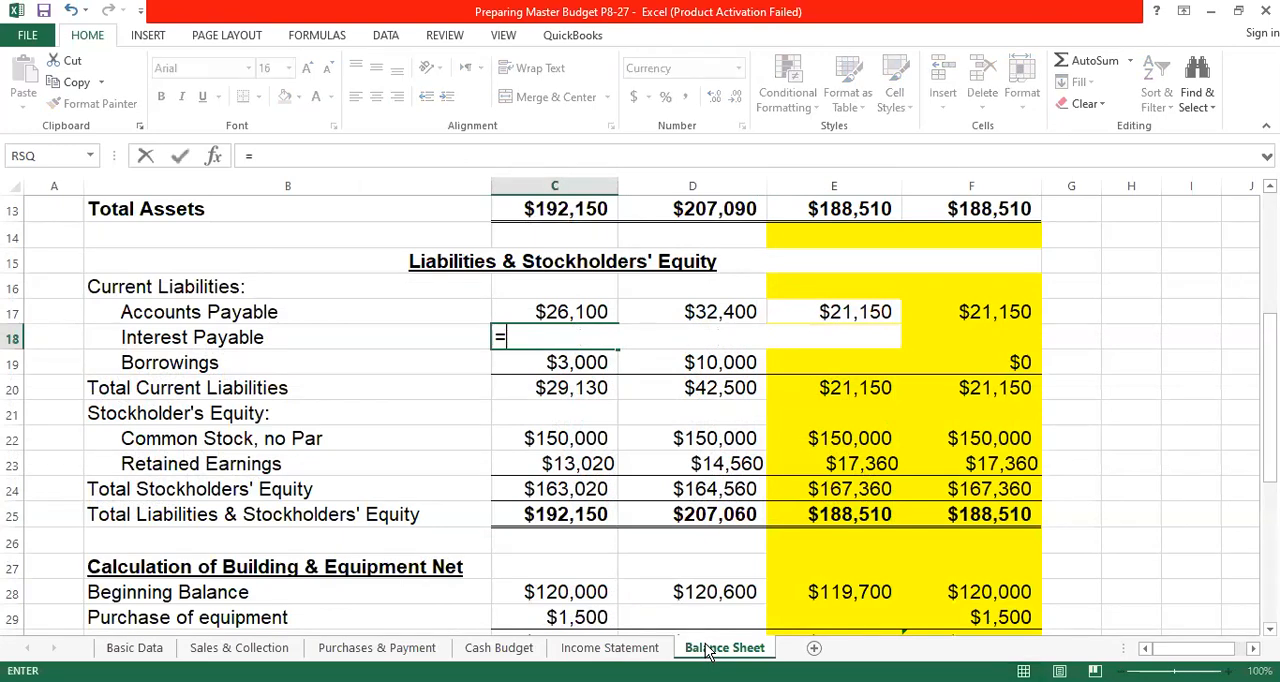
left_click(610, 648)
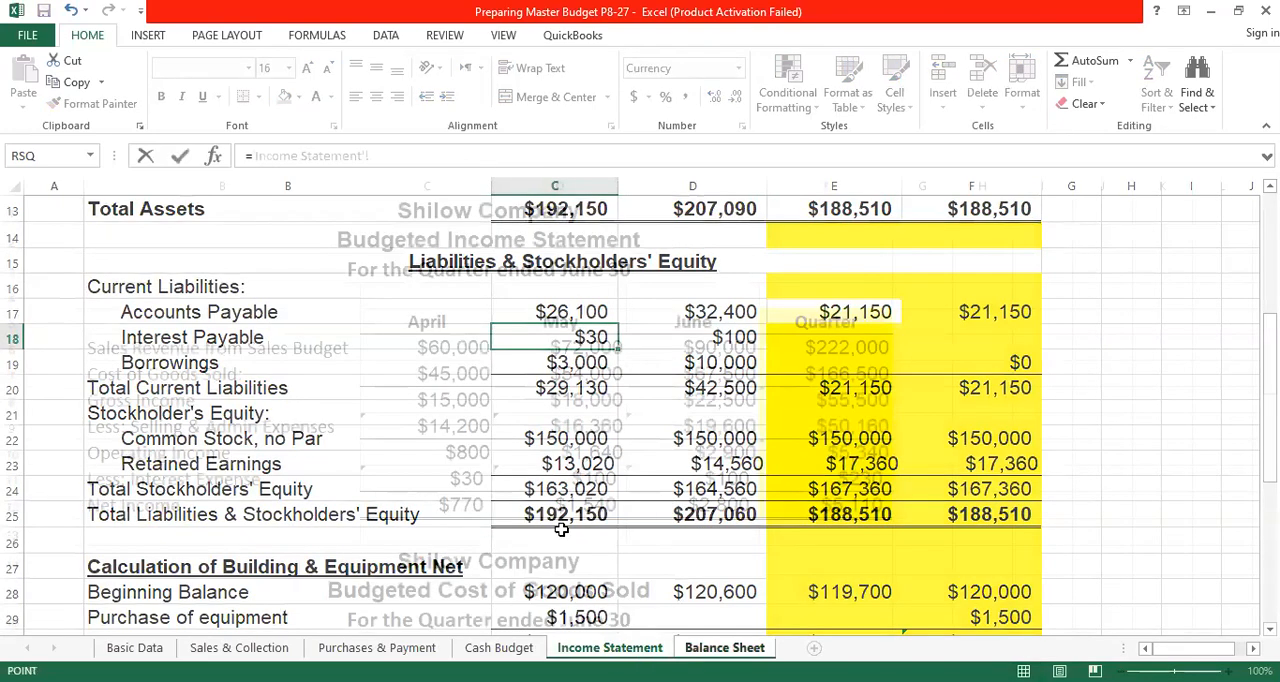
left_click(466, 479)
key("Return")
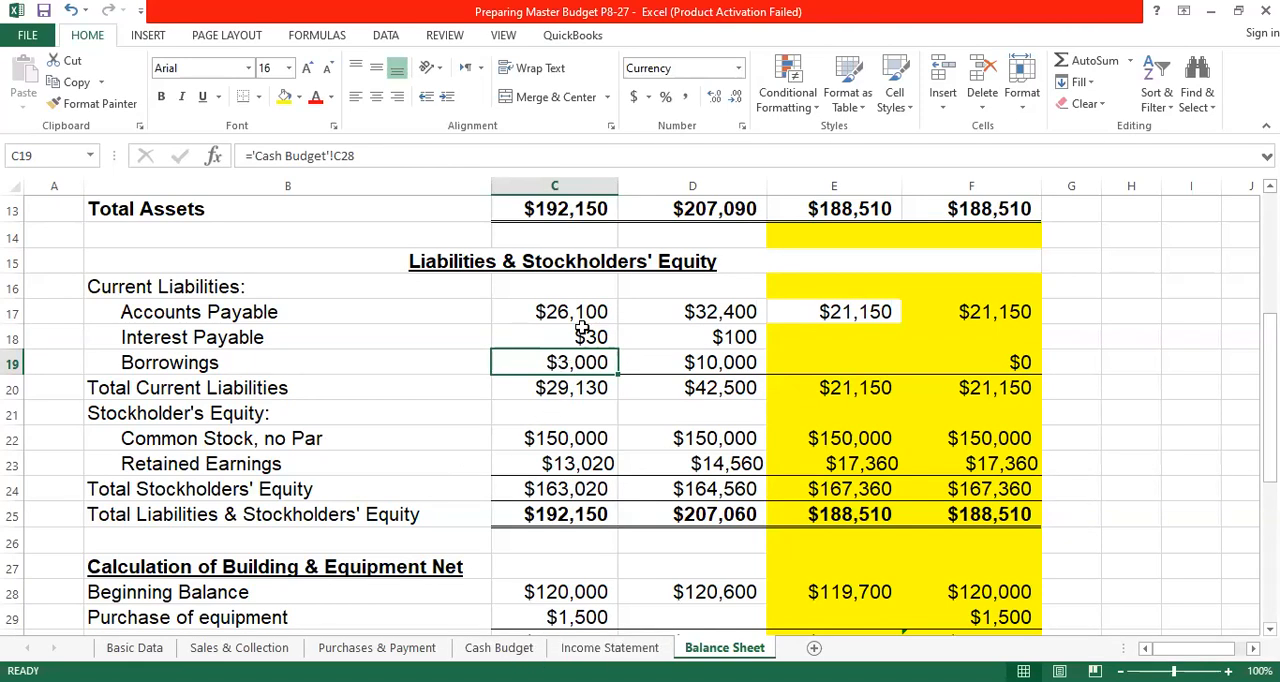
left_click(593, 337)
left_click_drag(618, 349, 733, 338)
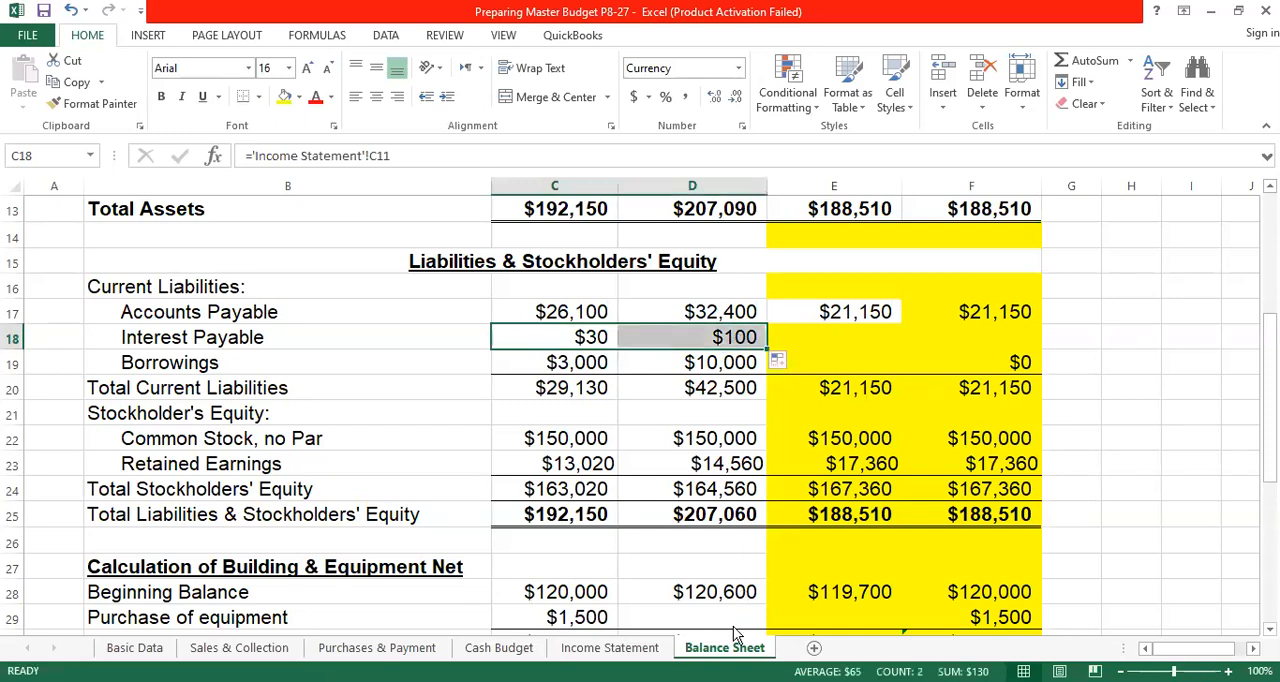
- Compare the Income Statement's interest expense with the Cash Budget, and highlight June's interest payment in Cash Budget E19 with a yellow fill
key("ctrl+Page_Up")
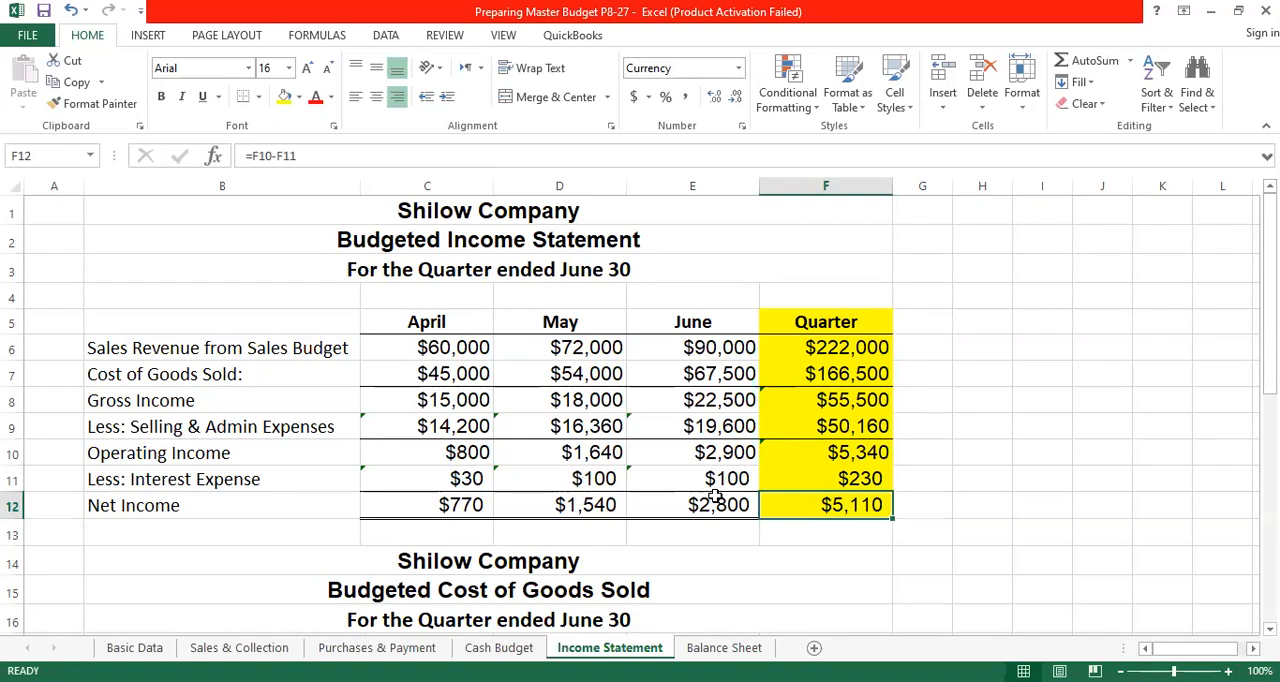
left_click(722, 648)
left_click(851, 338)
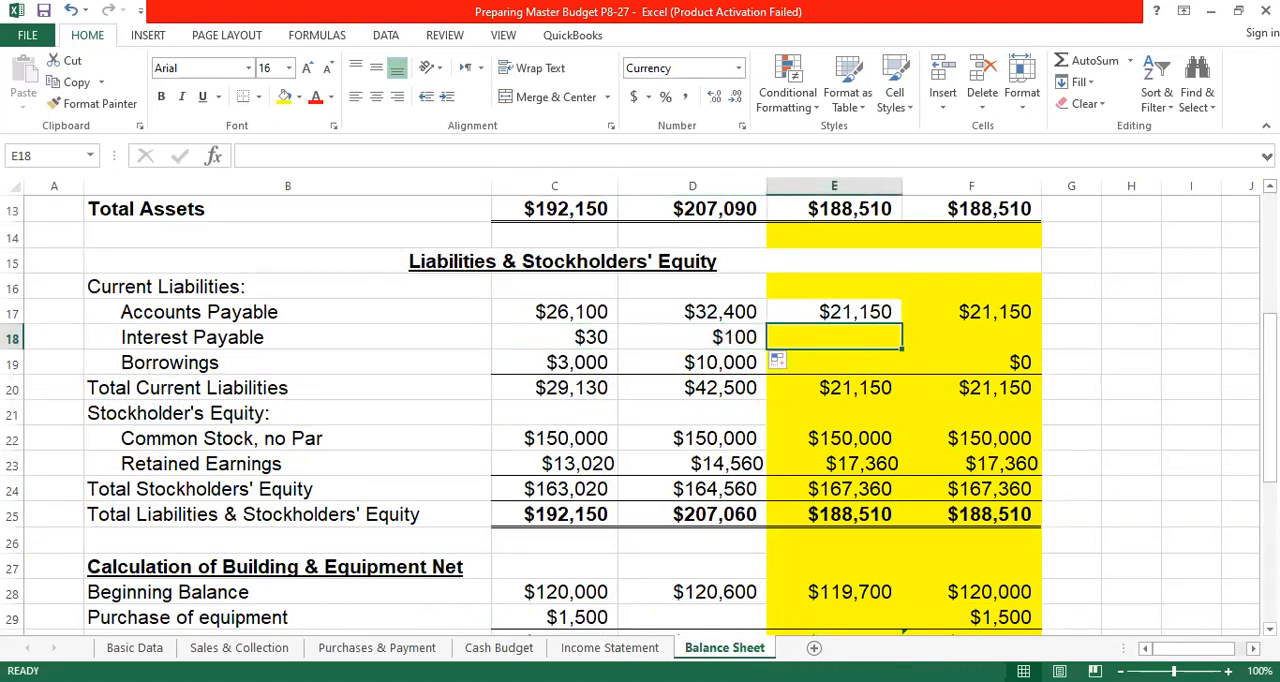
left_click(497, 648)
scroll(975, 398, "down", 1)
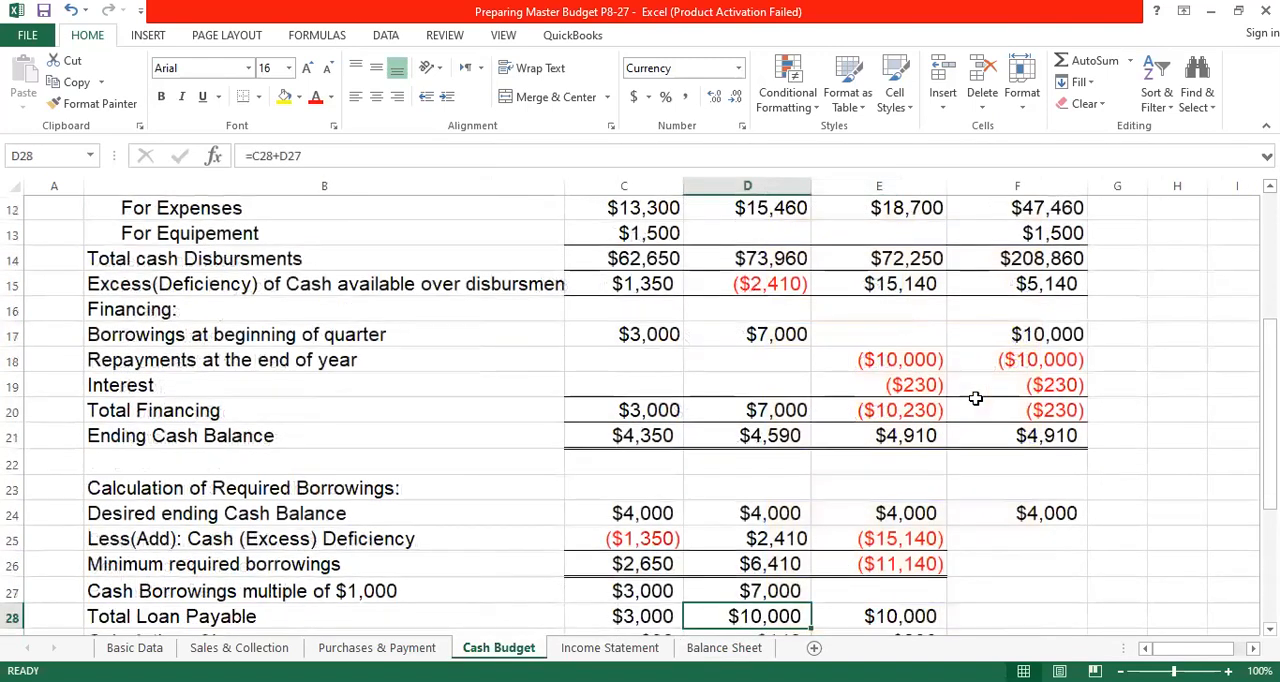
left_click(922, 358)
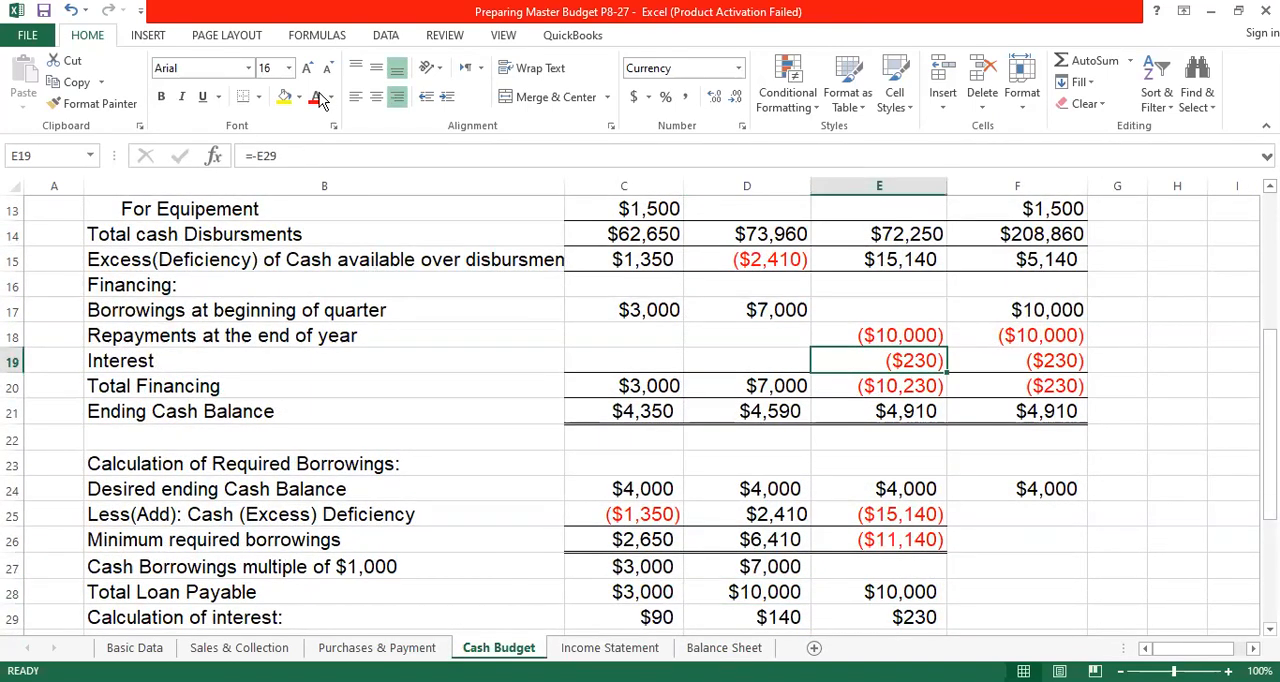
left_click(285, 96)
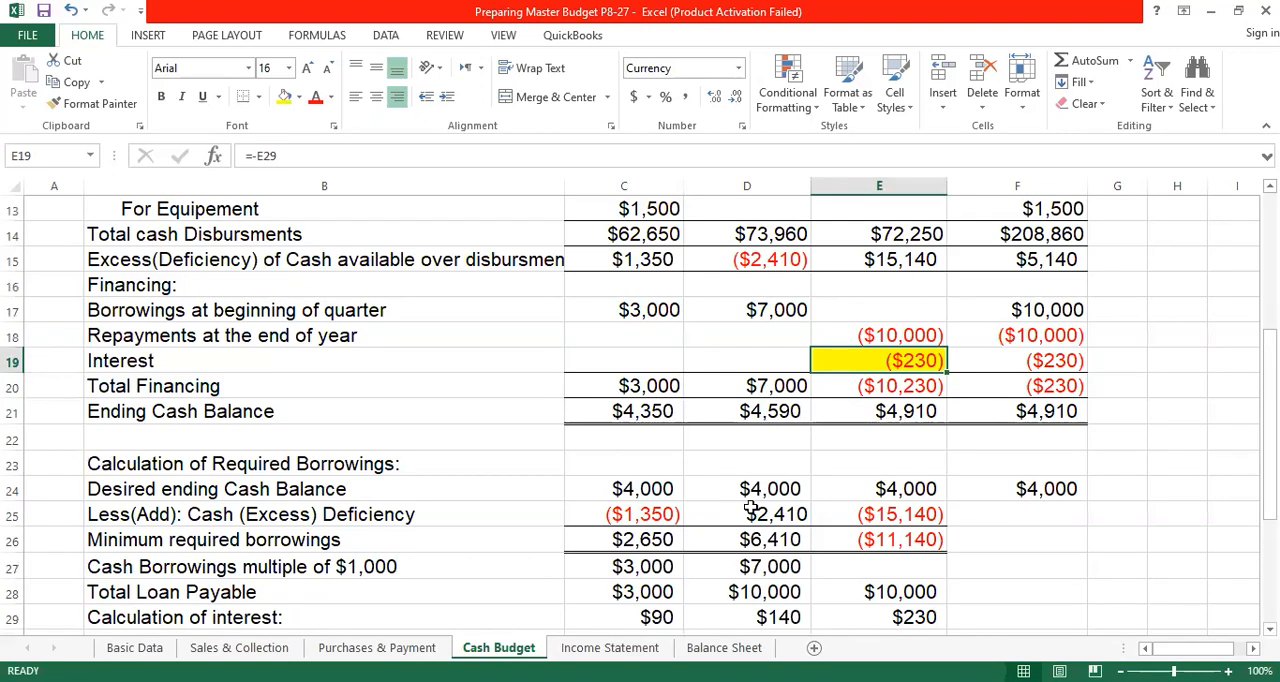
left_click(612, 650)
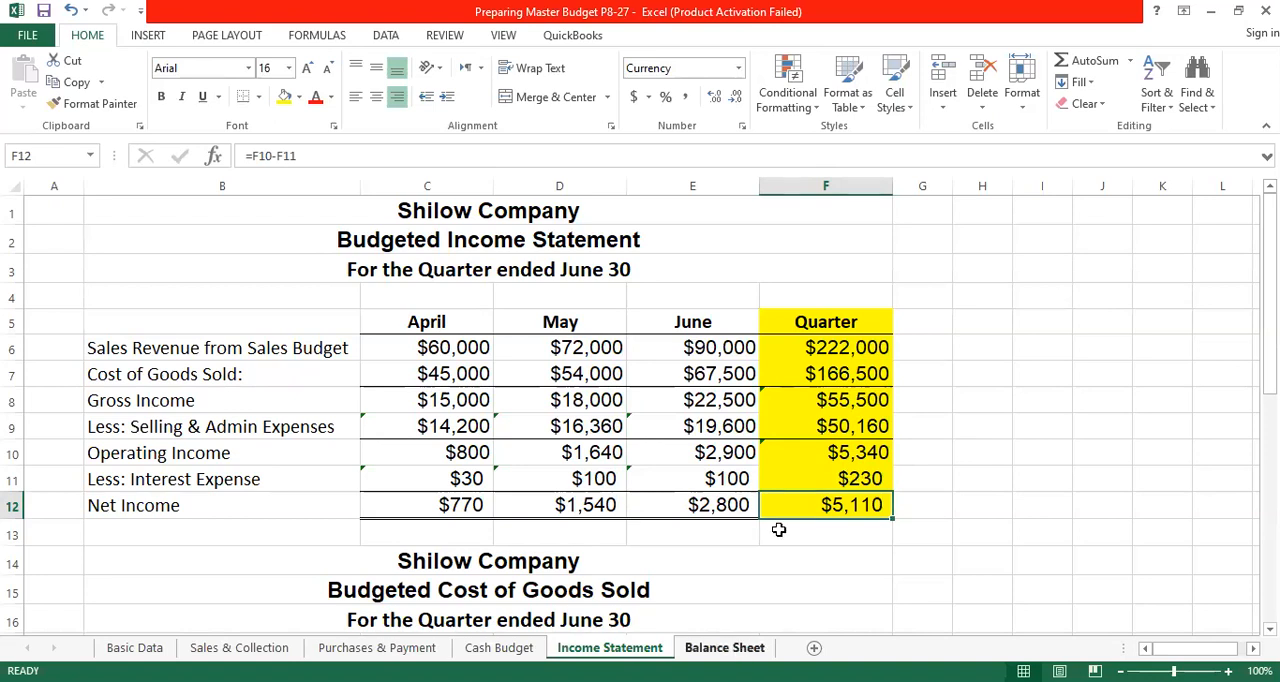
key("ctrl+Page_Down")
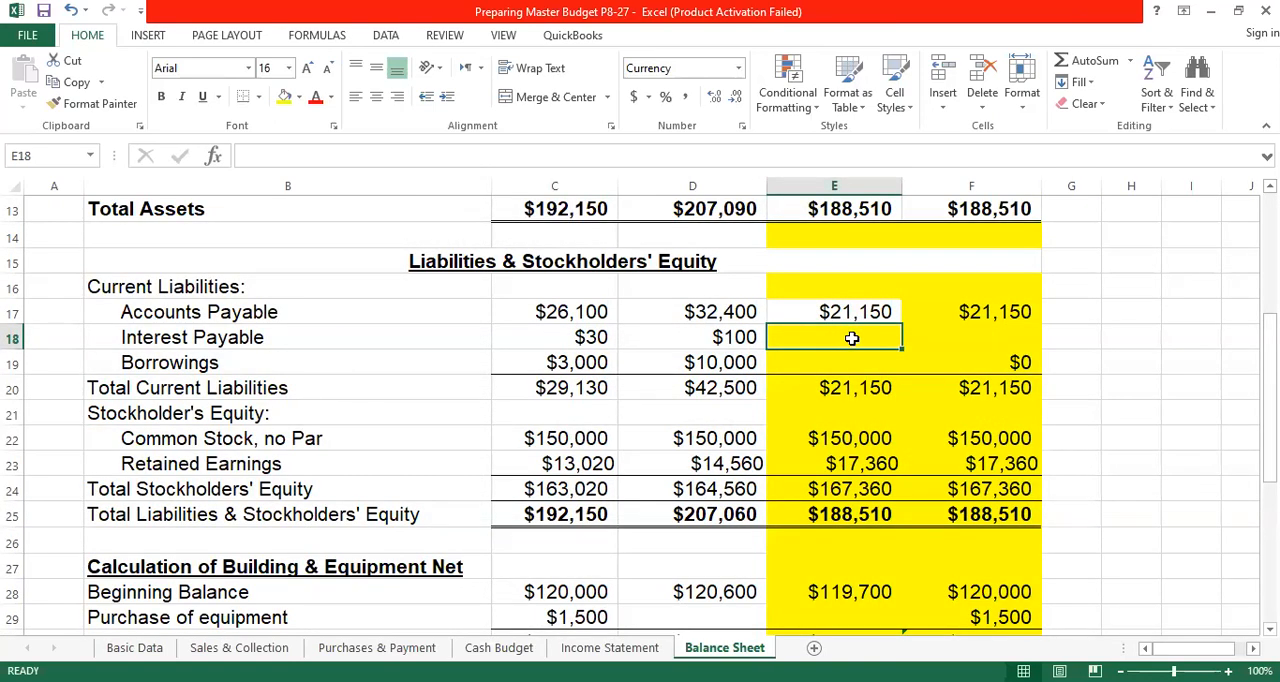
- Link April's Borrowings in Balance Sheet C19 to Total Loan Payable with ='Cash Budget'!C28, and fill it into May's D19
left_click(588, 365)
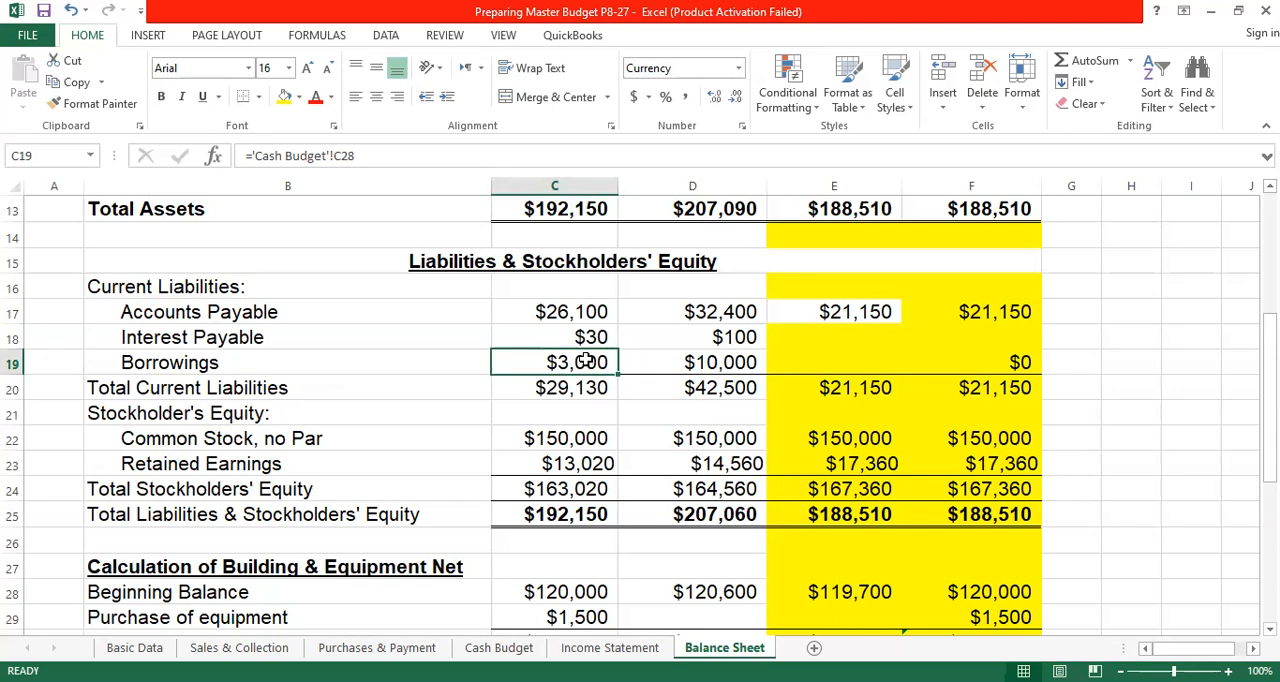
type("=")
left_click(499, 647)
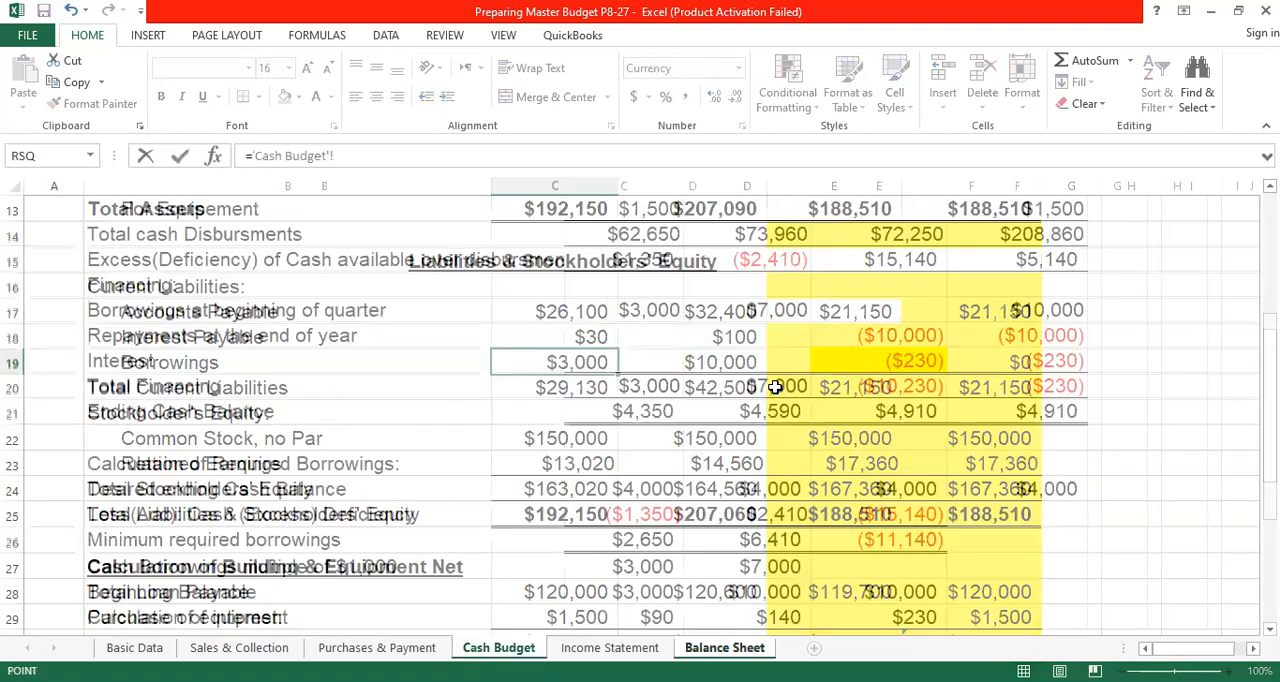
scroll(414, 491, "down", 2)
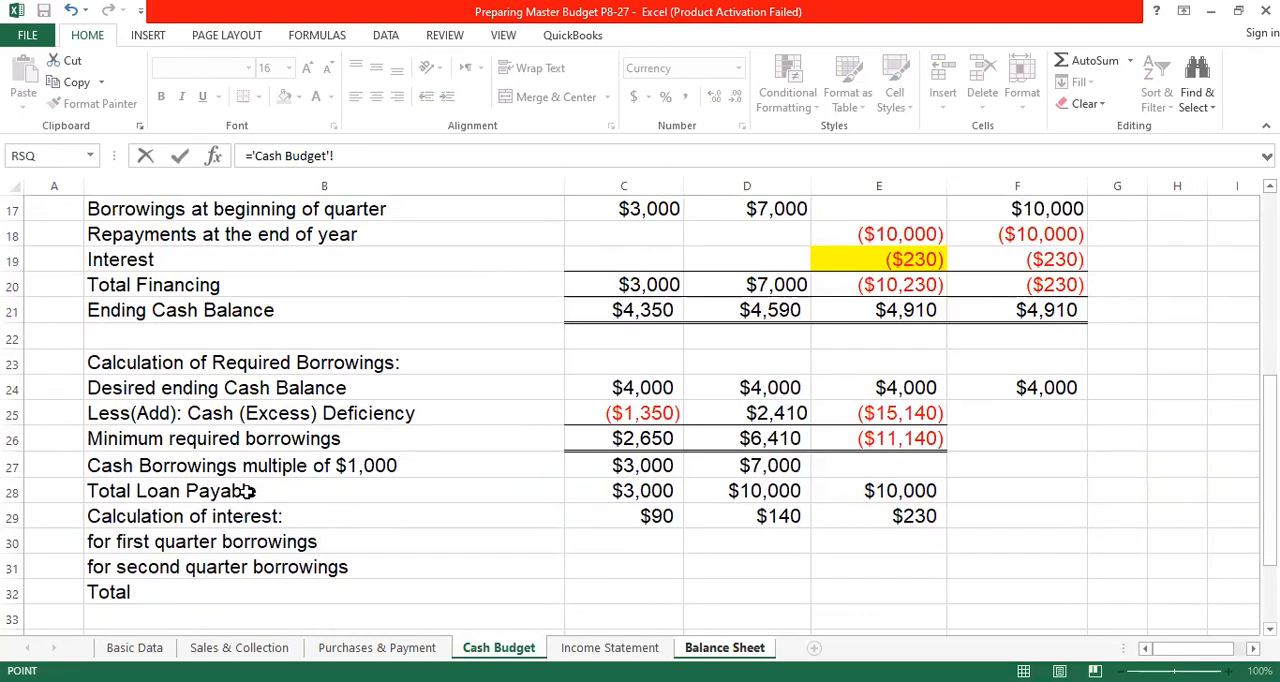
left_click(655, 491)
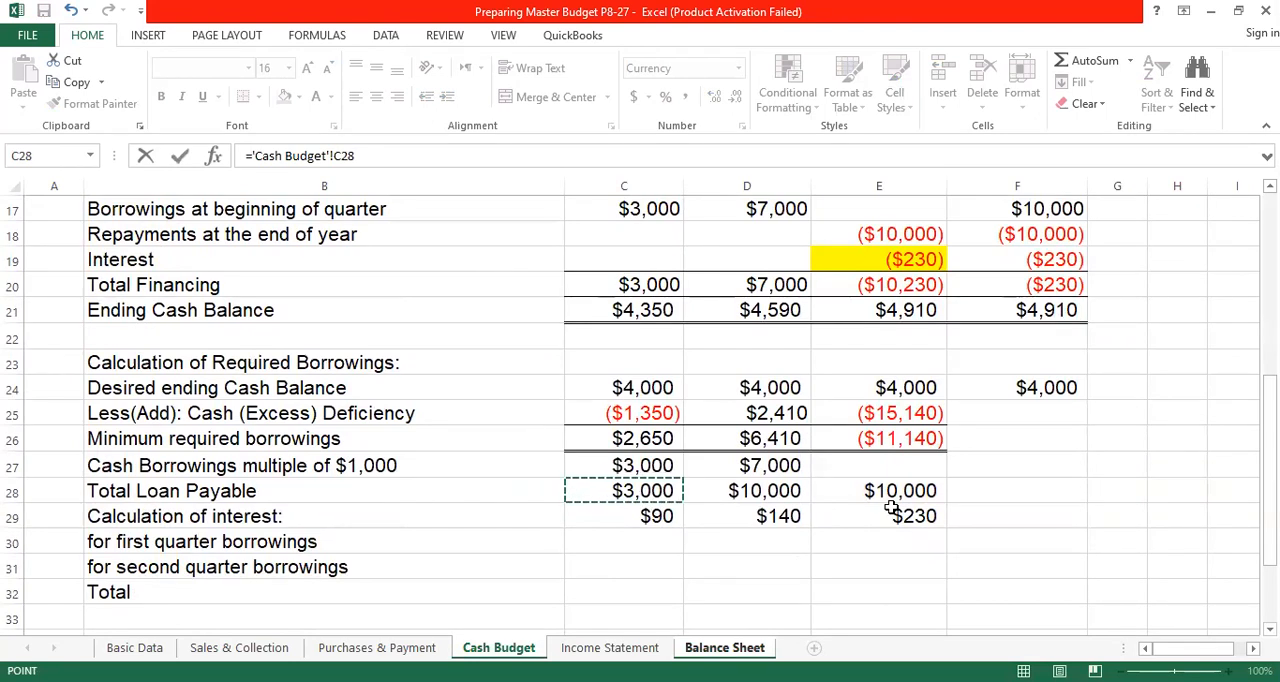
key("Return")
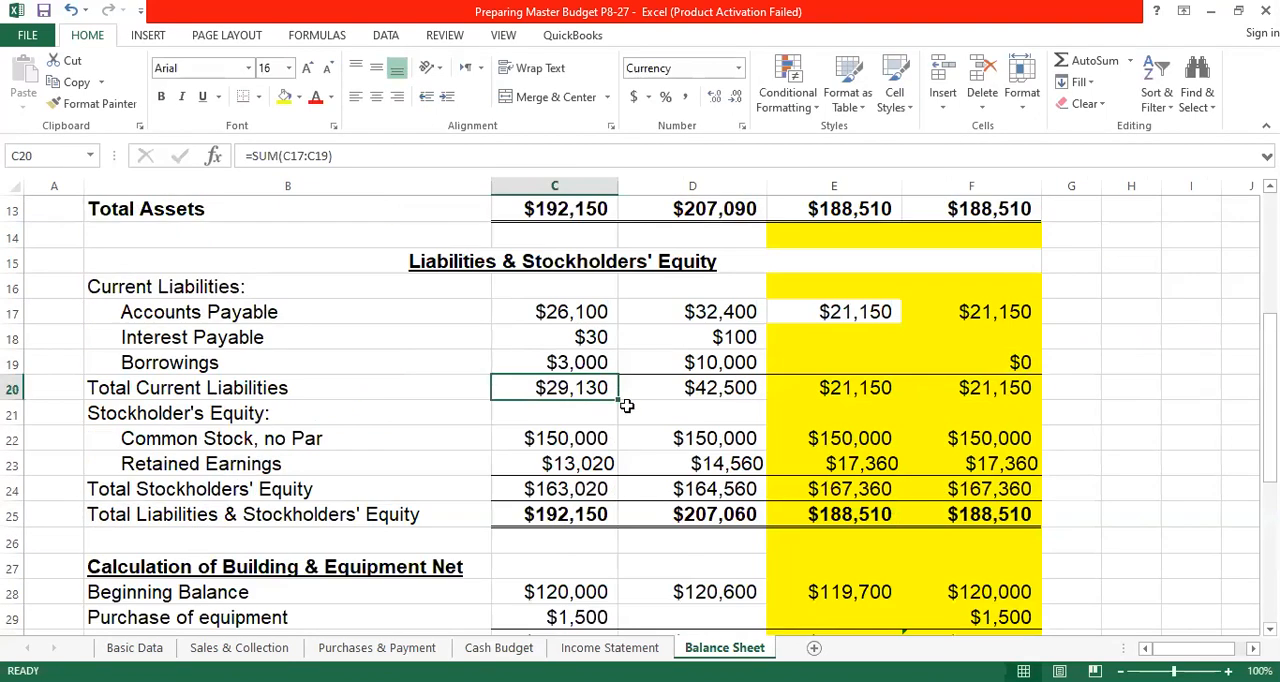
left_click(587, 362)
left_click_drag(622, 374, 760, 372)
- Highlight June's loan repayment in E18 of the Cash Budget with a yellow fill
left_click(829, 362)
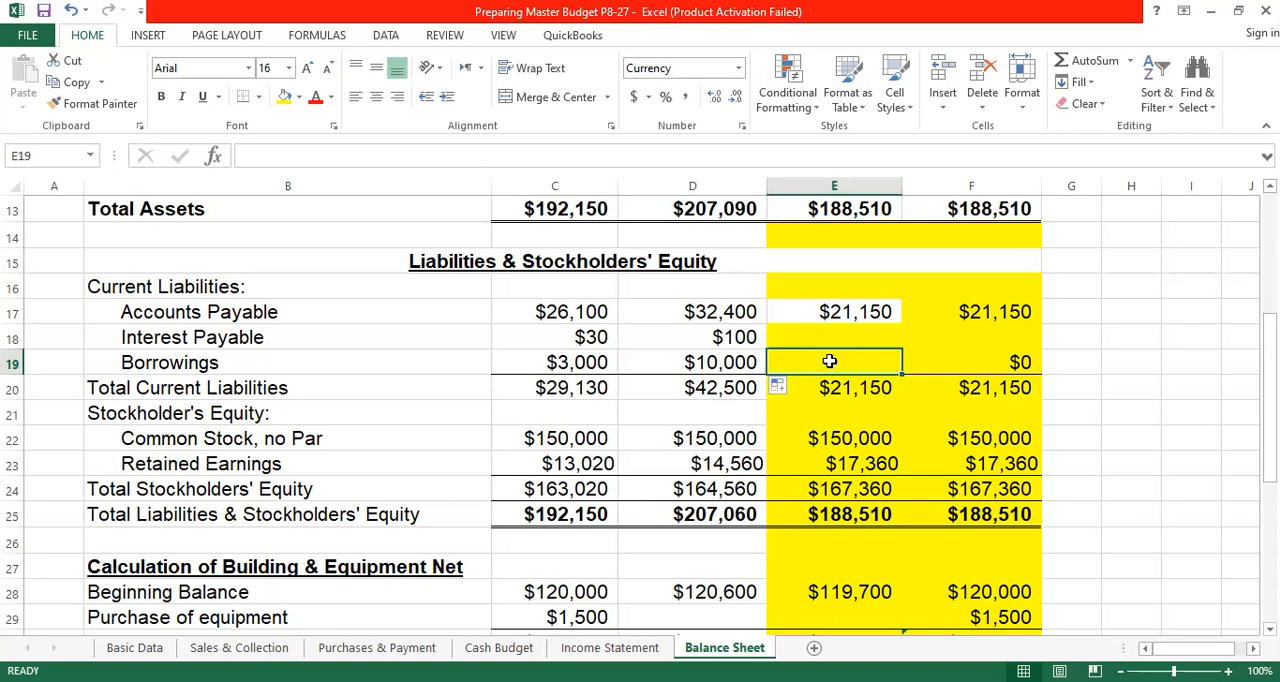
left_click(499, 648)
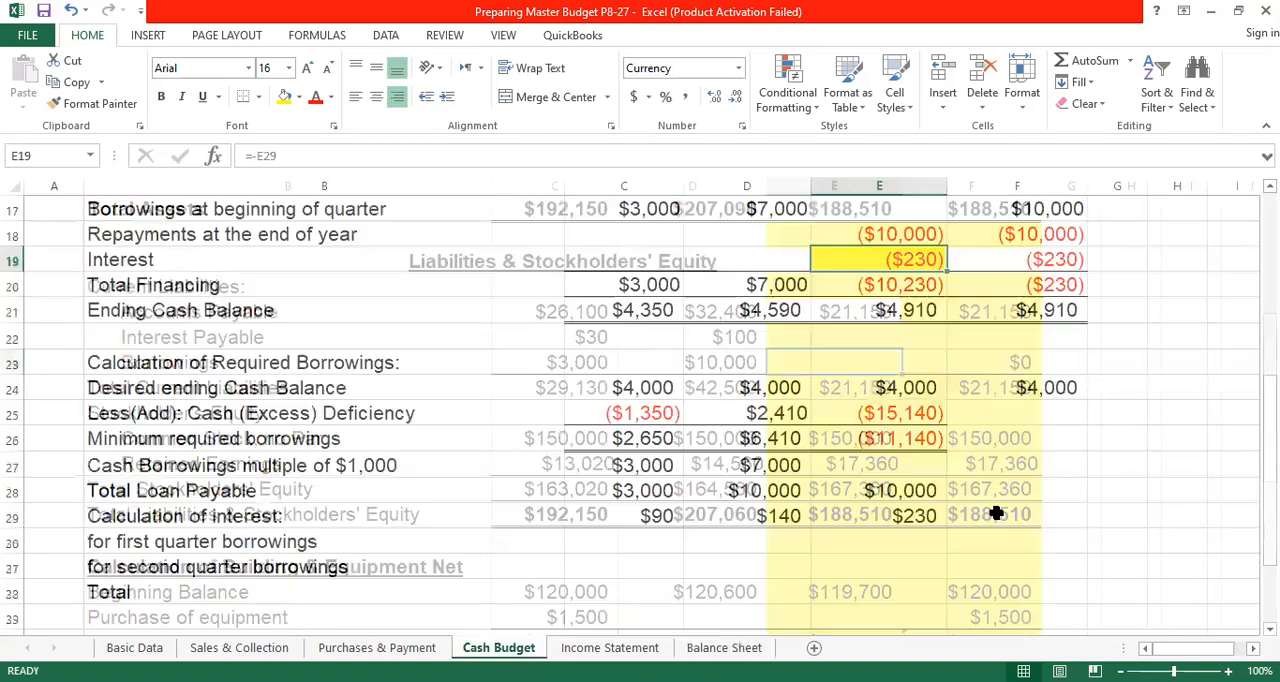
scroll(1006, 499, "up", 1)
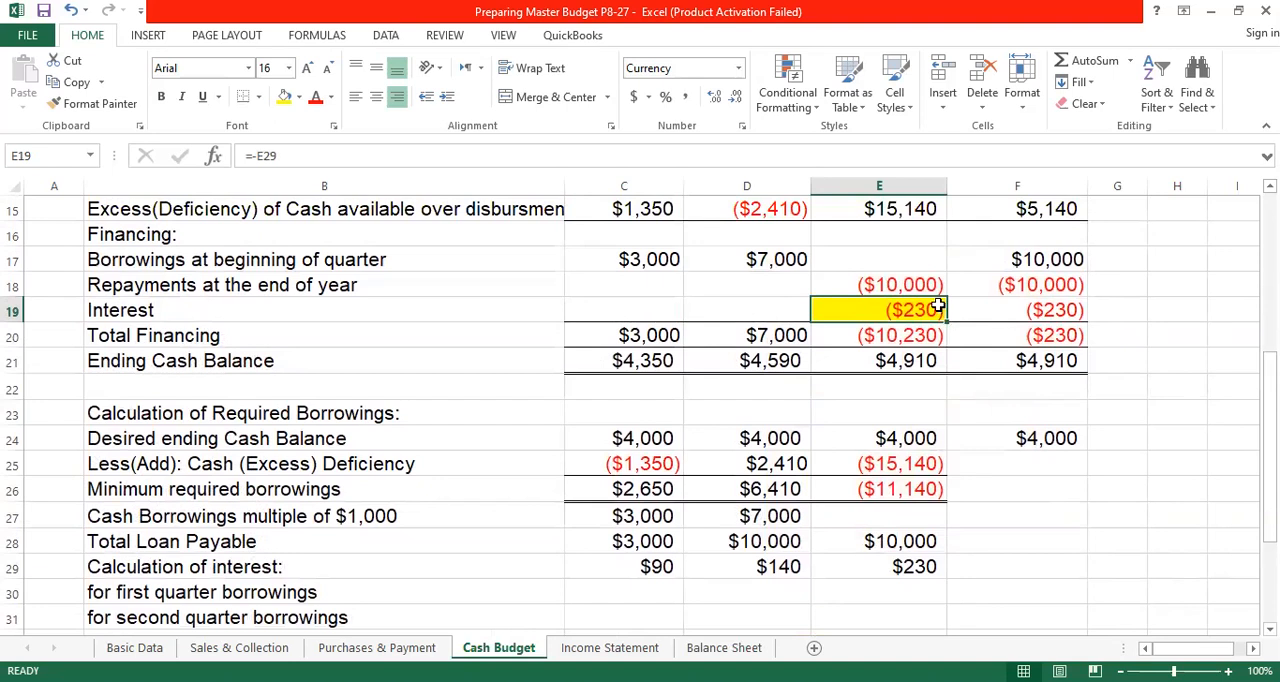
left_click(915, 284)
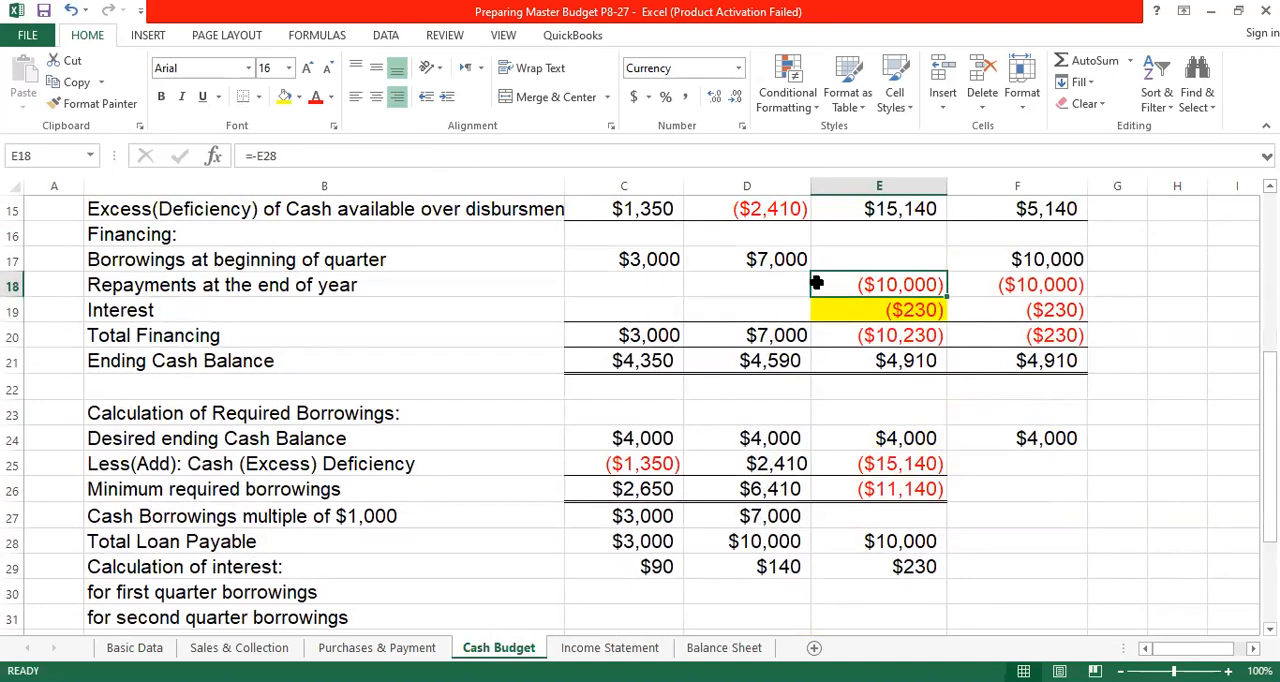
left_click(914, 307)
key("Up")
left_click(284, 96)
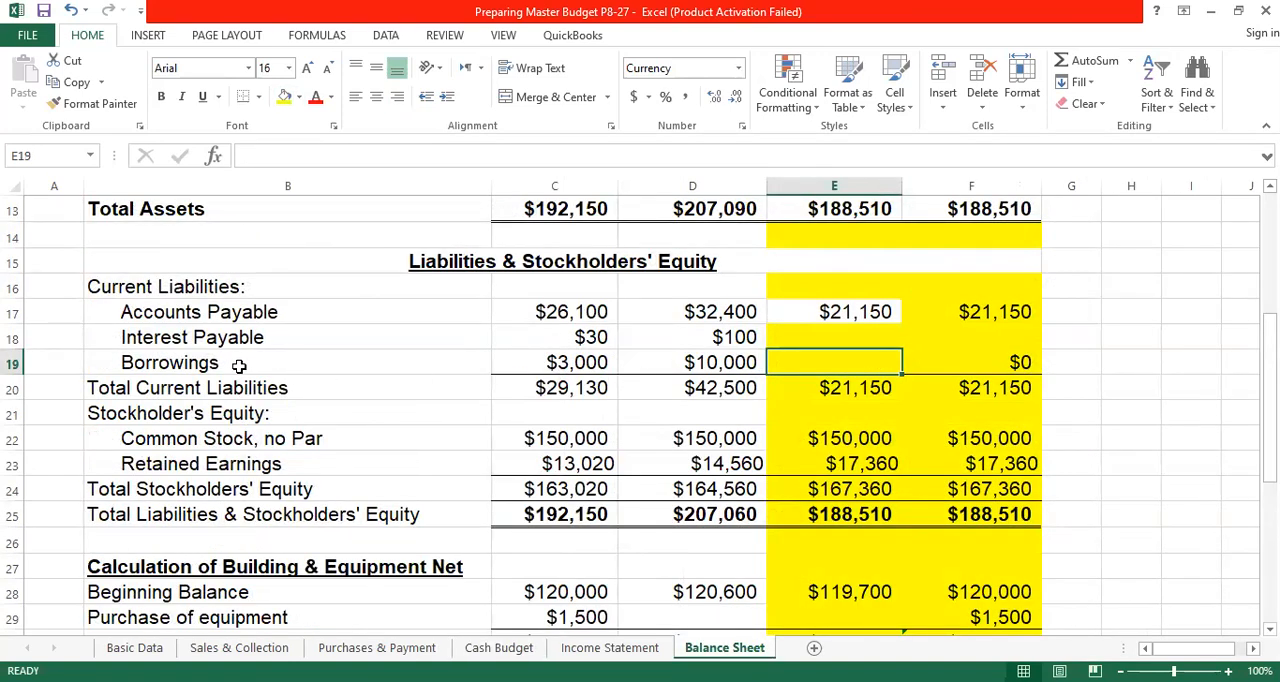
- Rename the Borrowings label in B19 of the Balance Sheet as Loan Payable
left_click(233, 363)
type("Loa")
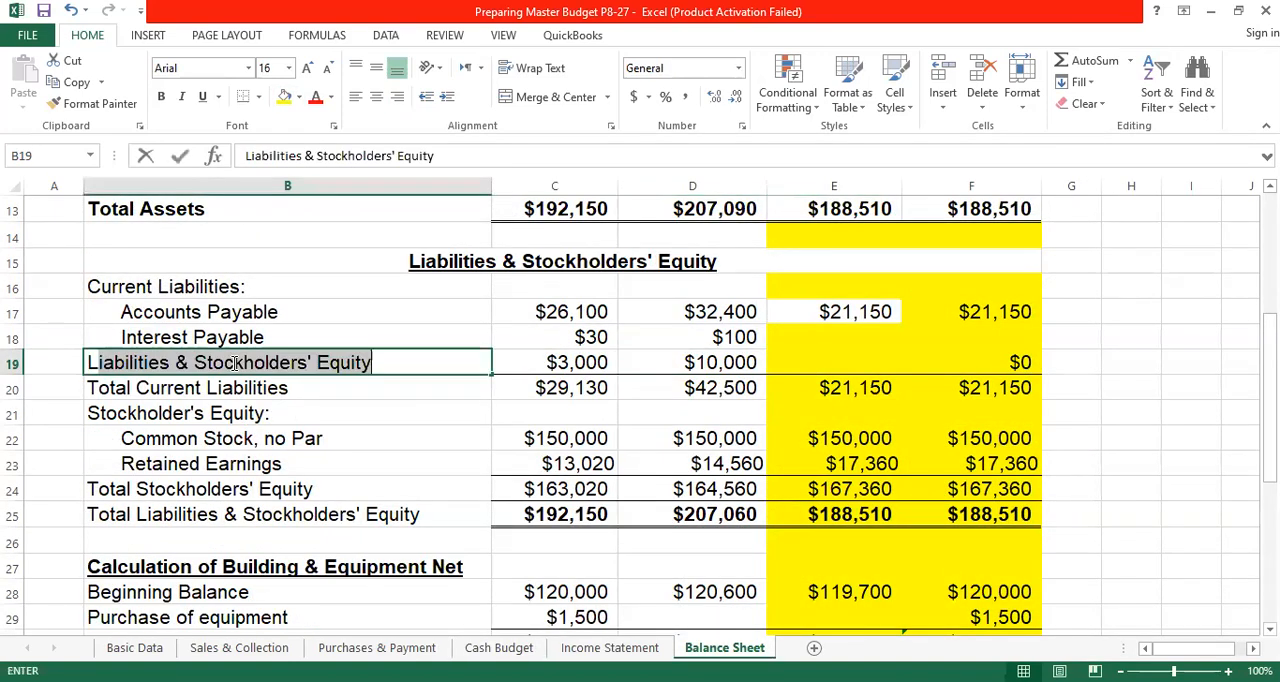
type("n Payab")
key("Return")
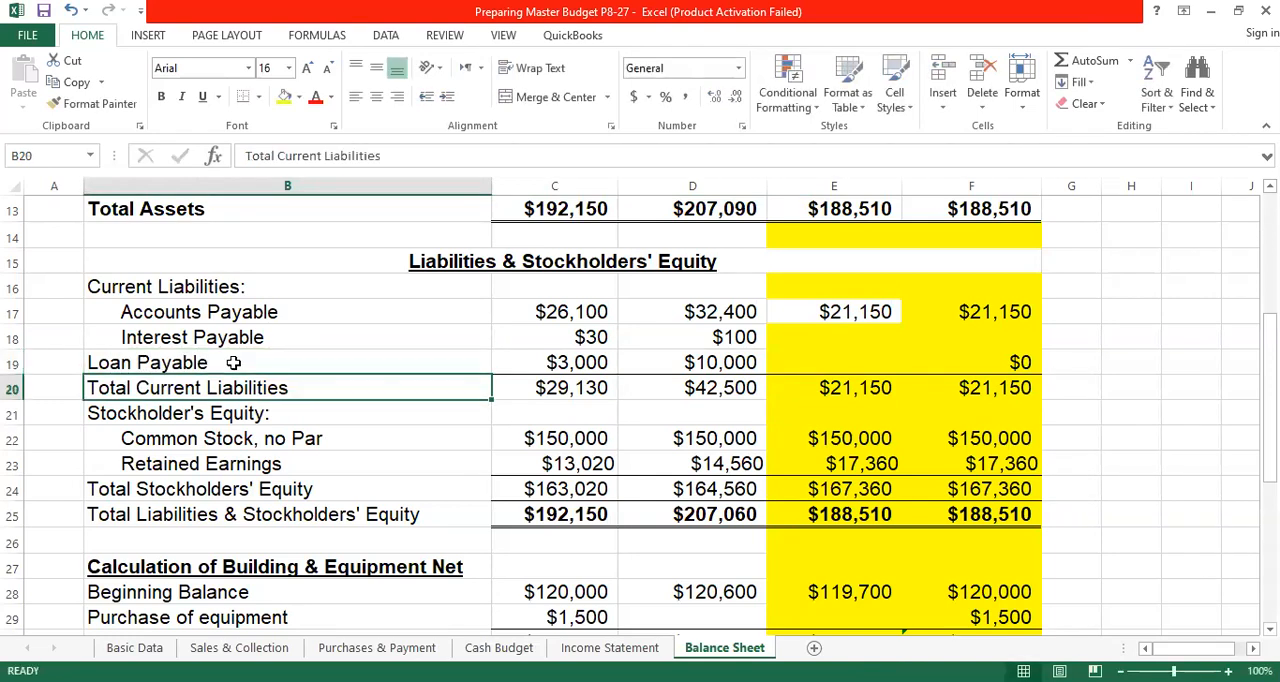
- Indent the Loan Payable label in B19 with leading spaces to align it with the other current liabilities
left_click(843, 362)
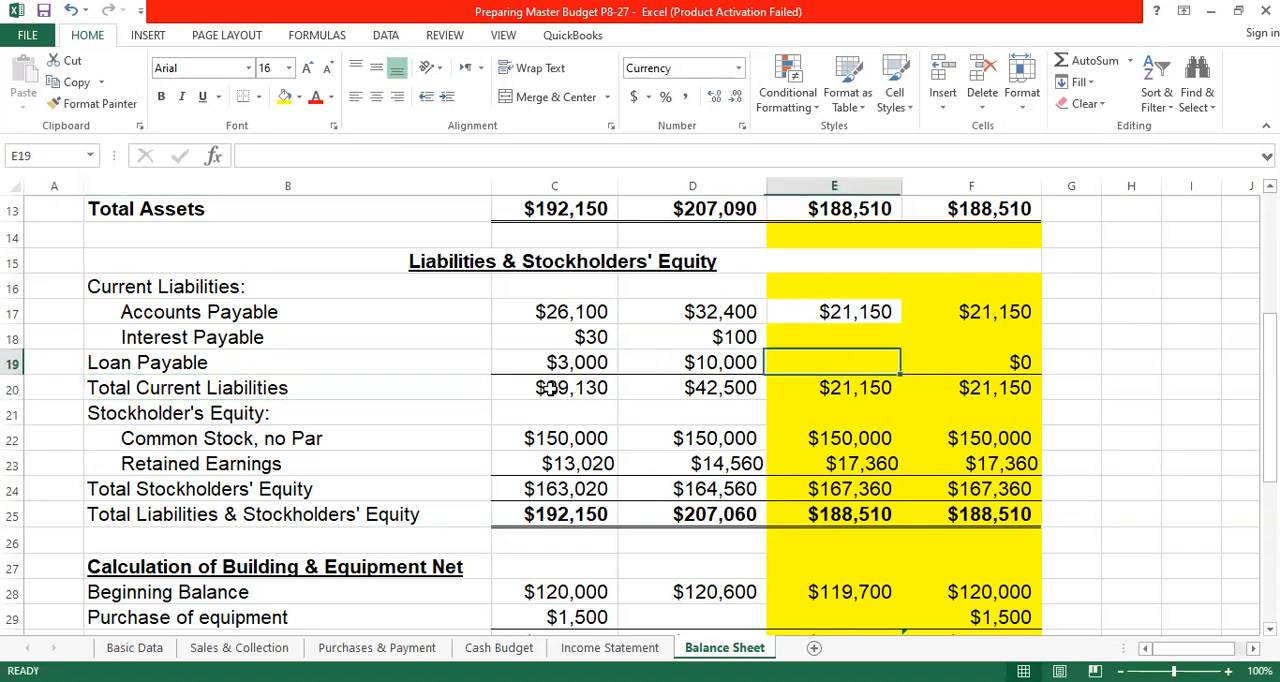
left_click(90, 362)
double_click(115, 362)
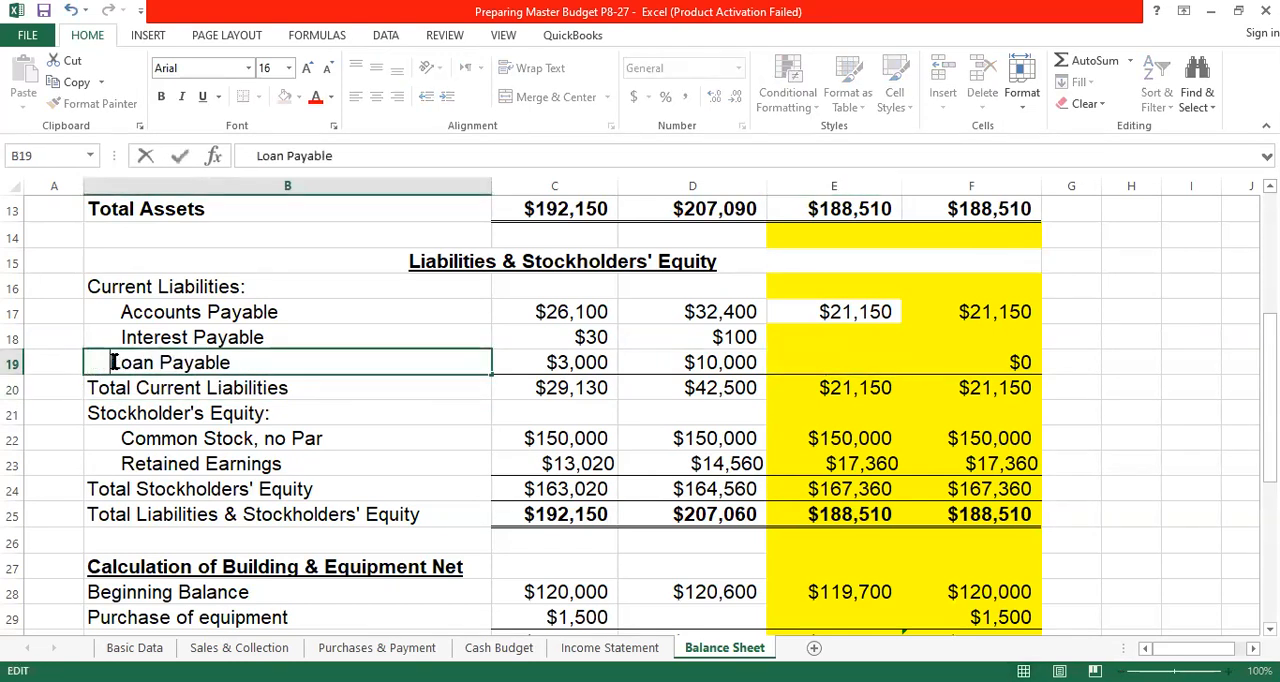
left_click(878, 361)
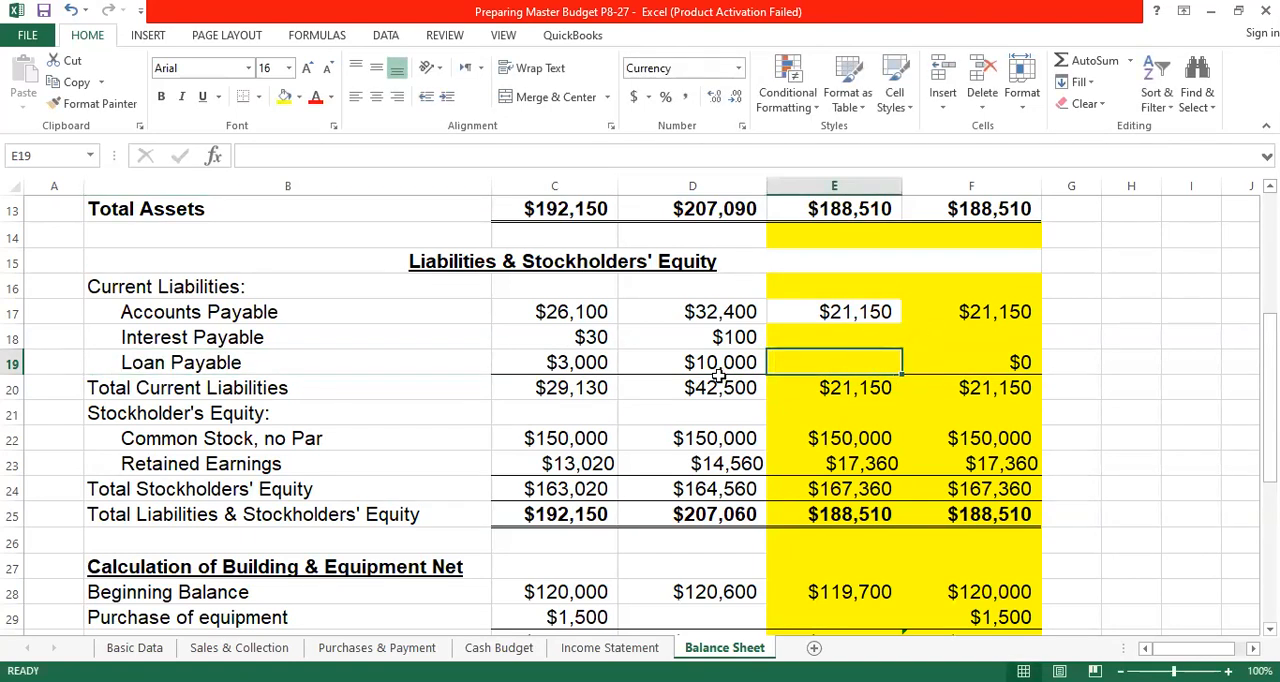
- Total April's current liabilities in C20 with =SUM(C17:C19) and fill the formula across to the Quarter column in F20
left_click(575, 393)
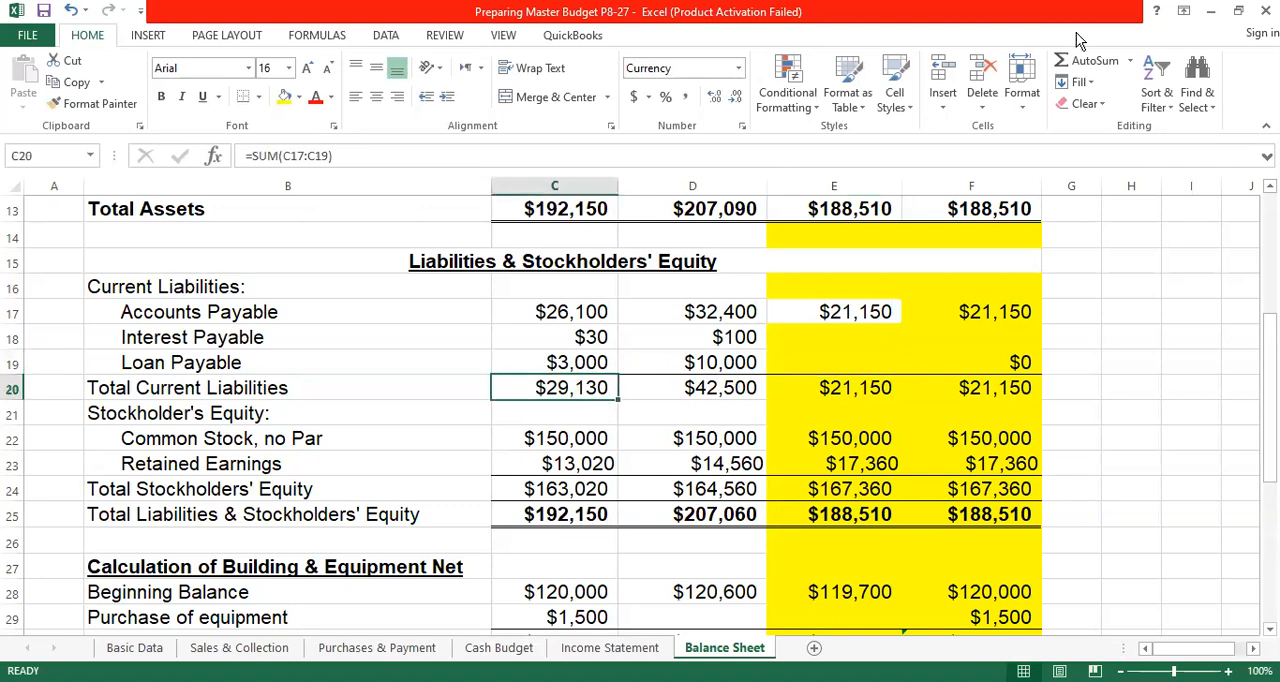
left_click(1080, 62)
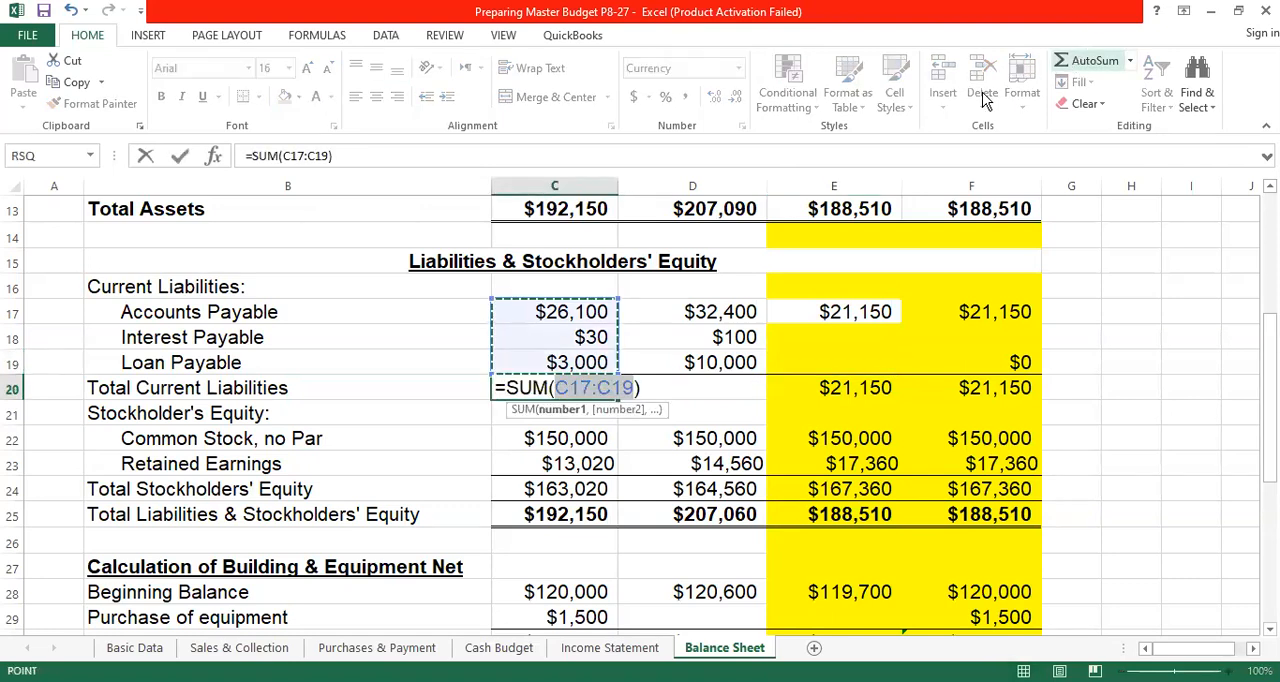
key("Return")
left_click(590, 392)
left_click_drag(617, 399, 1038, 399)
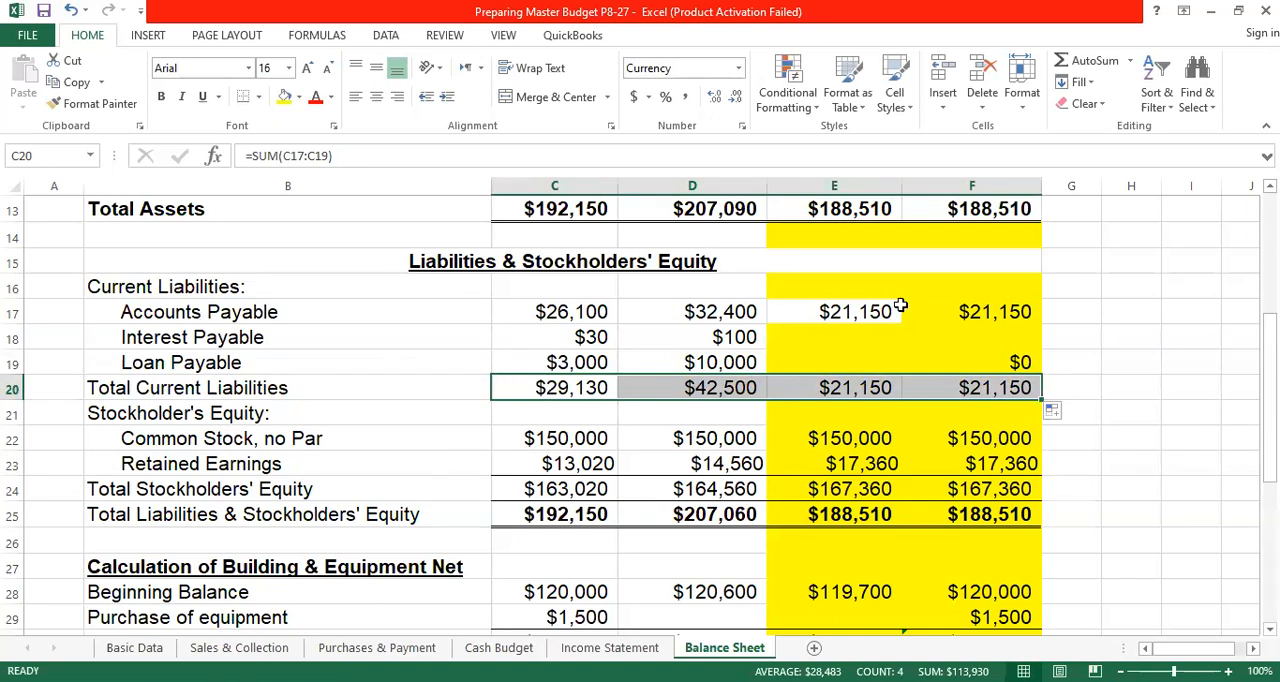
- Clear the Quarter column's Loan Payable formula in F19
left_click(998, 311)
left_click_drag(592, 338, 690, 363)
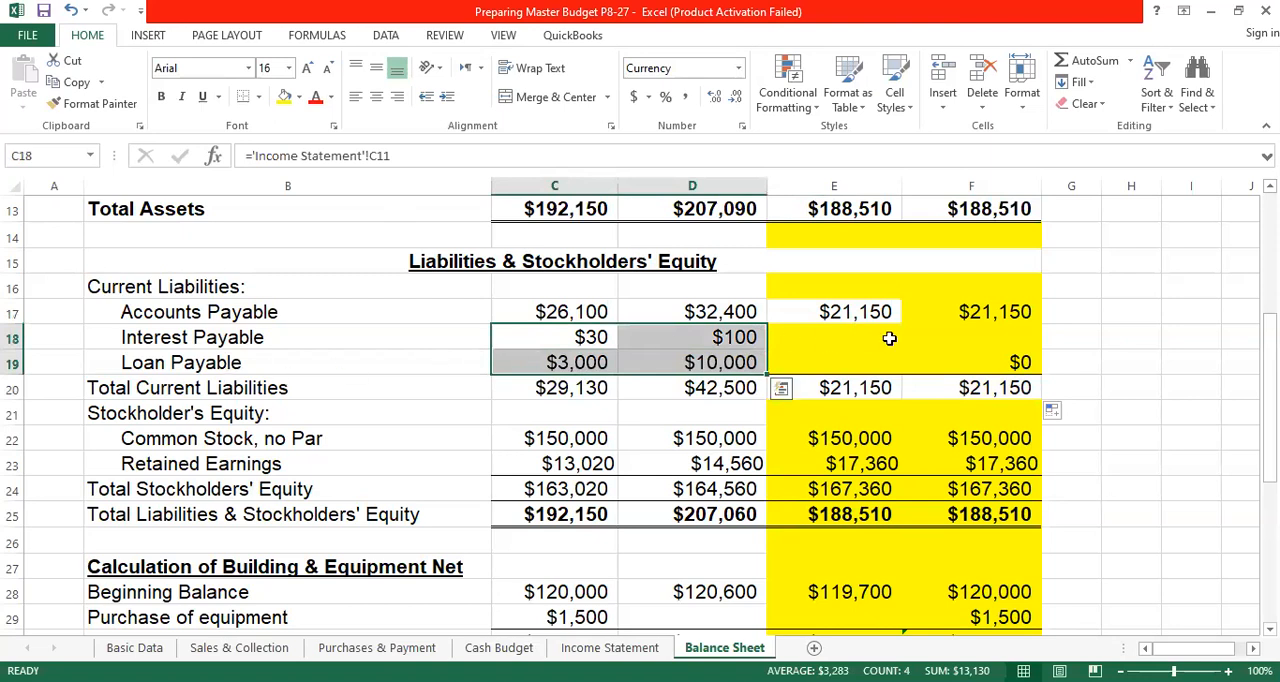
left_click(1024, 362)
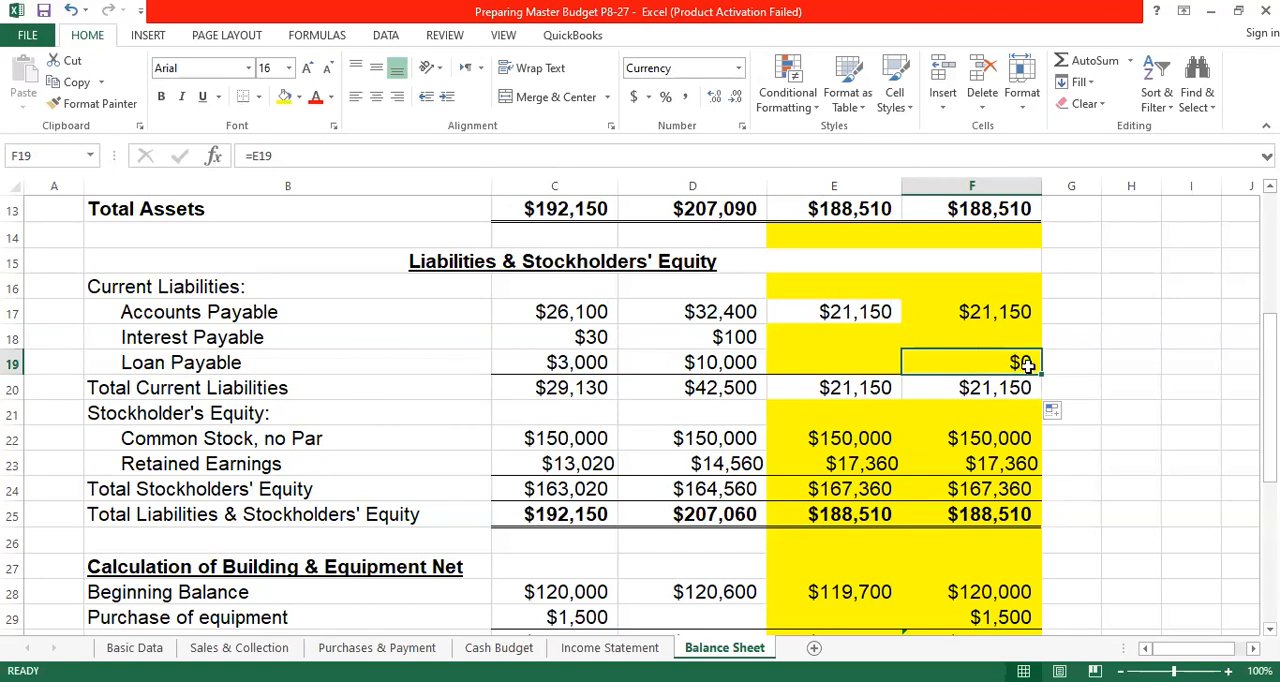
key("Delete")
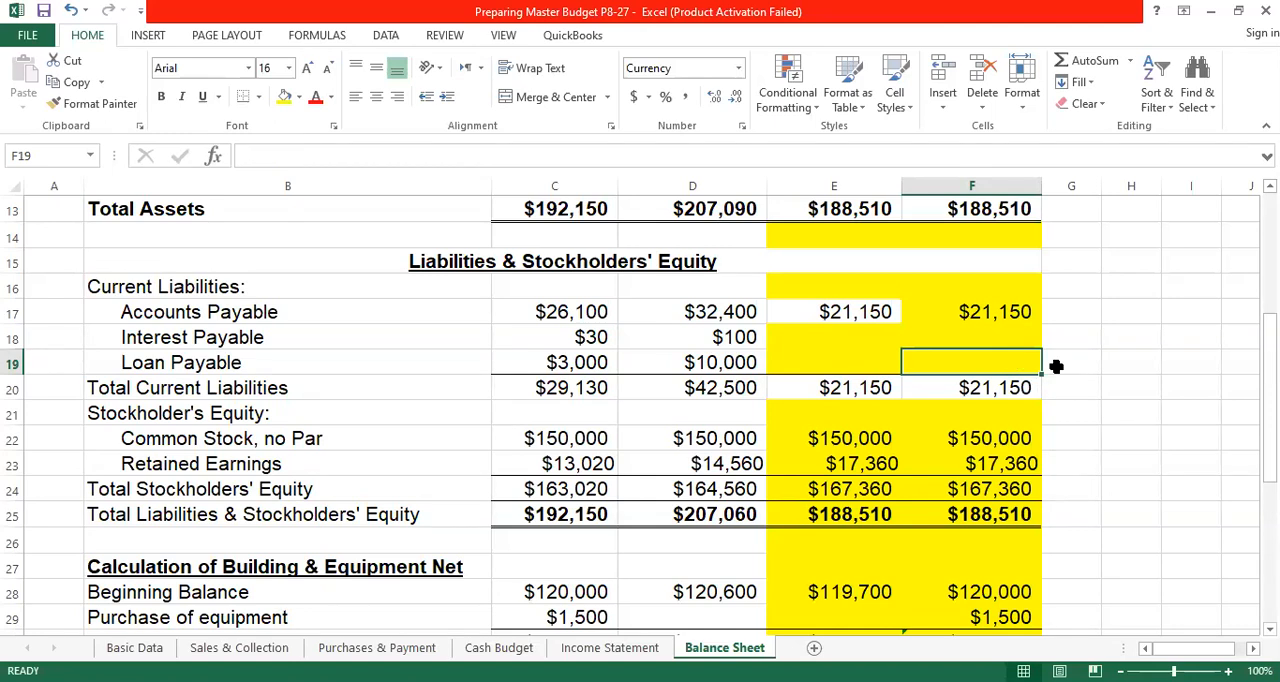
left_click(1108, 328)
- Link April's Common Stock in C22 to the Basic Data common stock with the absolute reference ='Basic Data'!$C$8
scroll(917, 358, "down", 1)
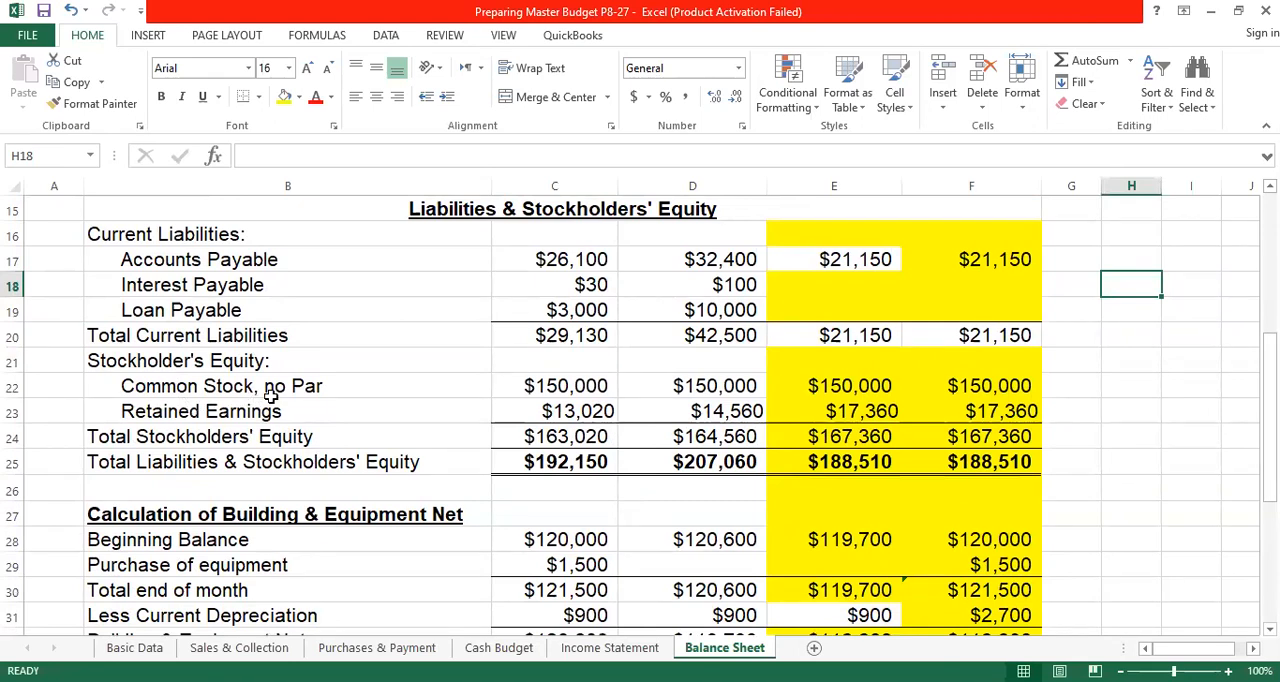
left_click(565, 389)
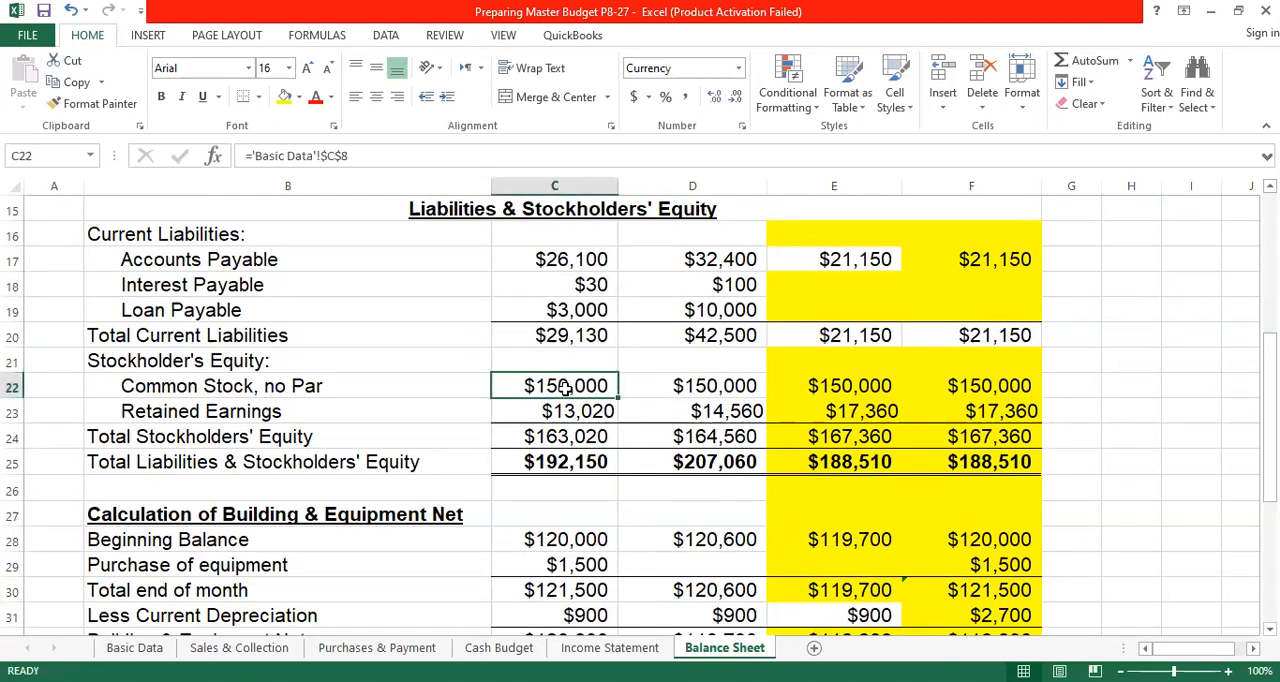
type("=")
left_click(148, 652)
scroll(726, 448, "up", 4)
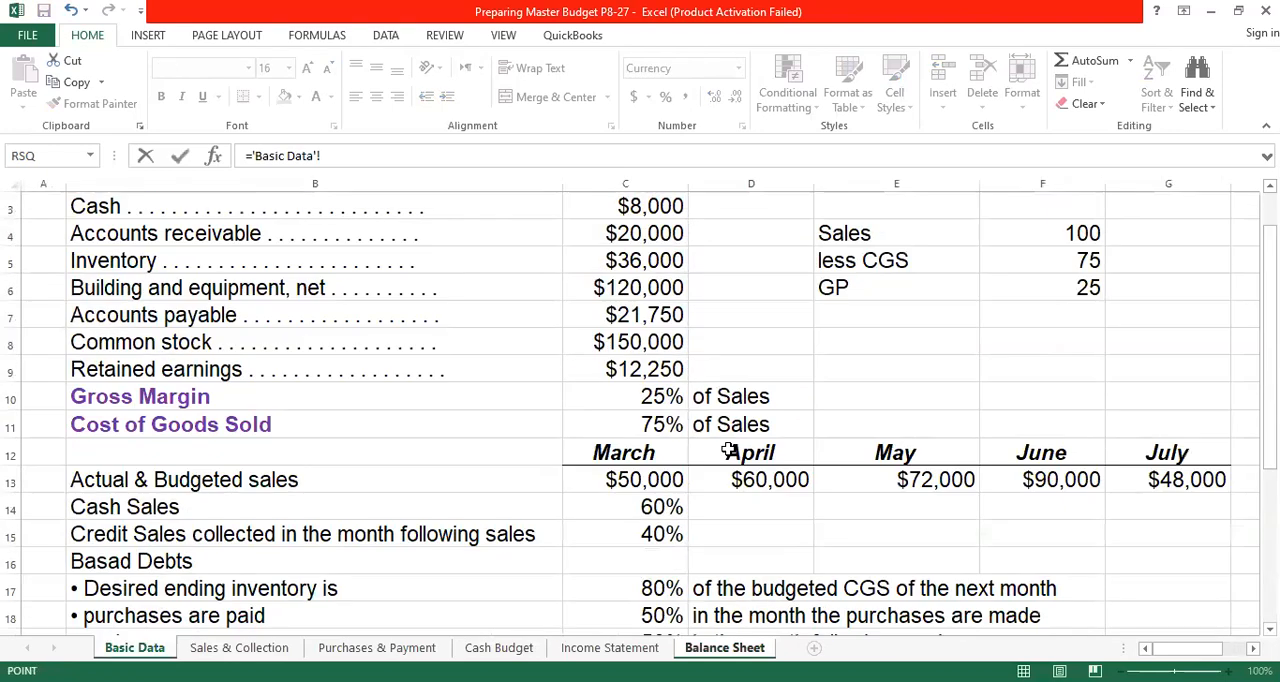
left_click(630, 397)
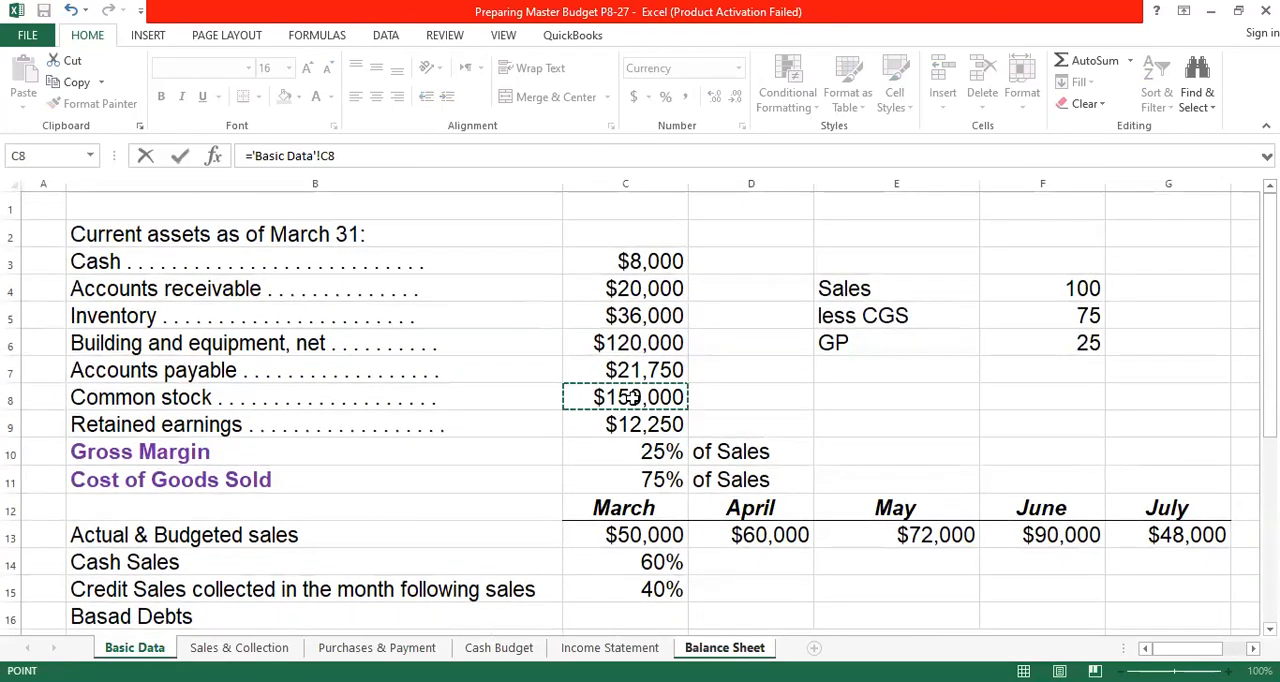
left_click(328, 156)
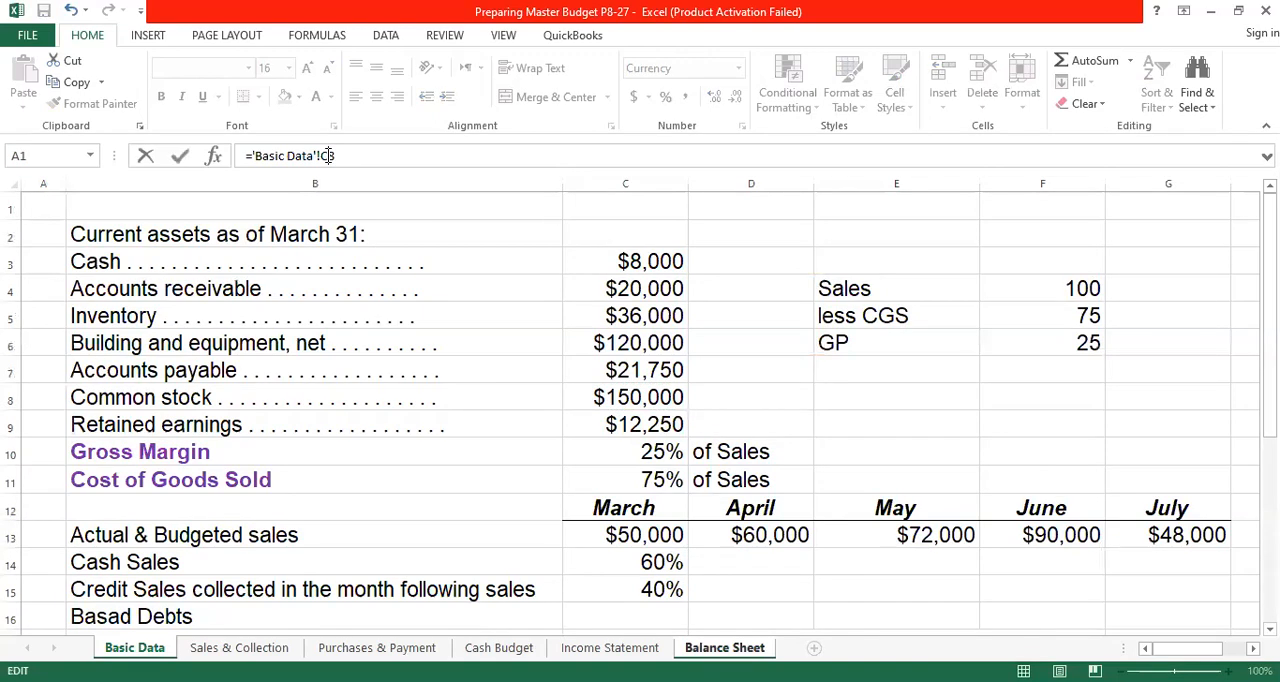
key("F4")
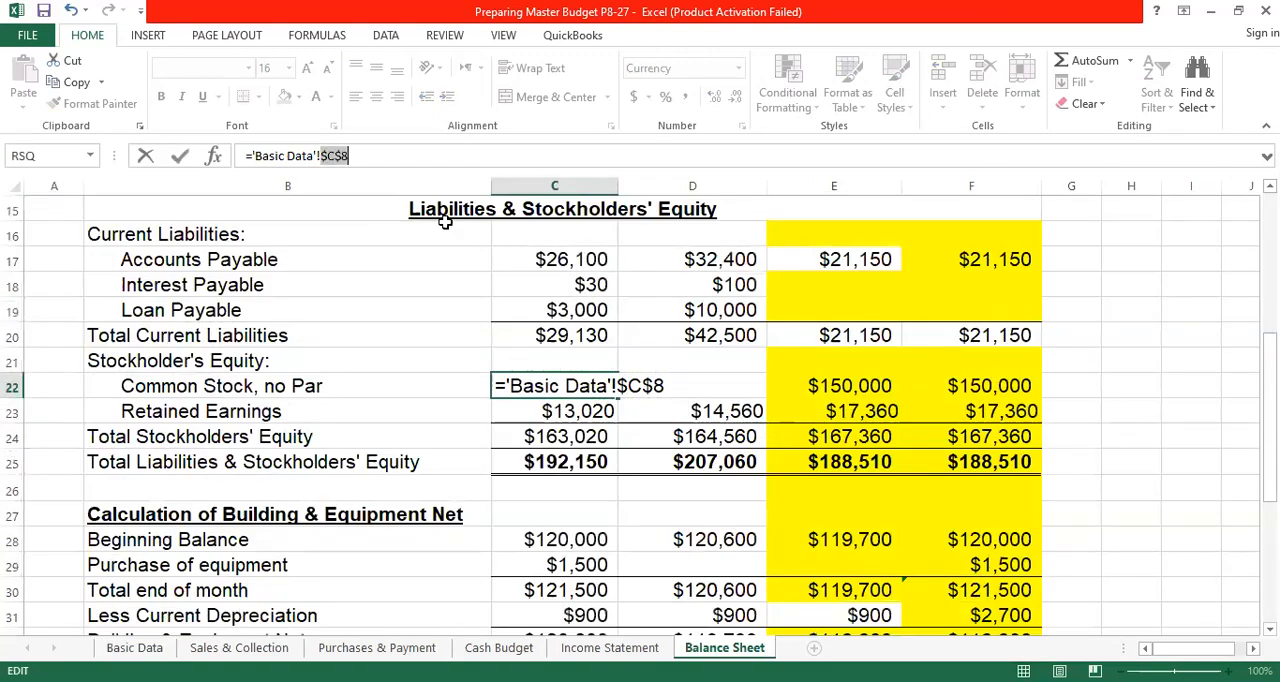
key("Return")
- Fill the Common Stock formula from C22 across May, June and Quarter to F22
left_click(596, 390)
left_click_drag(619, 398, 890, 411)
left_click_drag(987, 410, 1038, 404)
left_click(1171, 360)
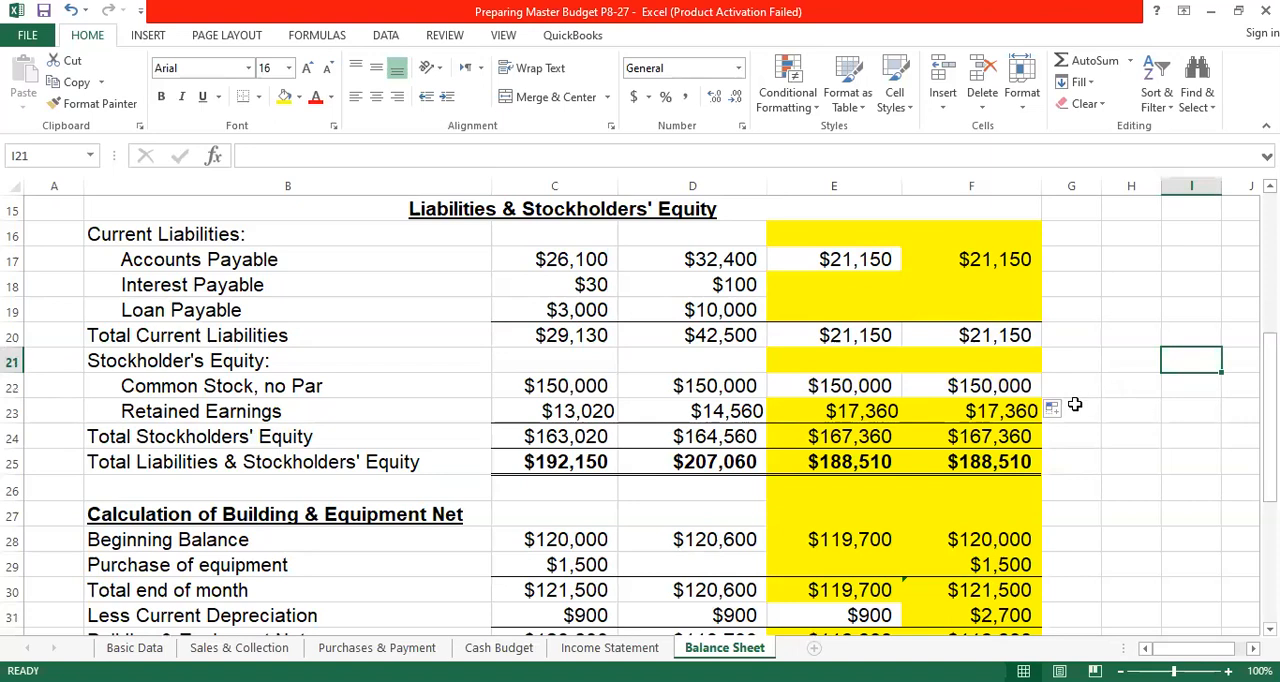
- In the Calculation of Retained Earning section, link April's Beginning Balance in C35 to Basic Data retained earnings with ='Basic Data'!C9
left_click(568, 410)
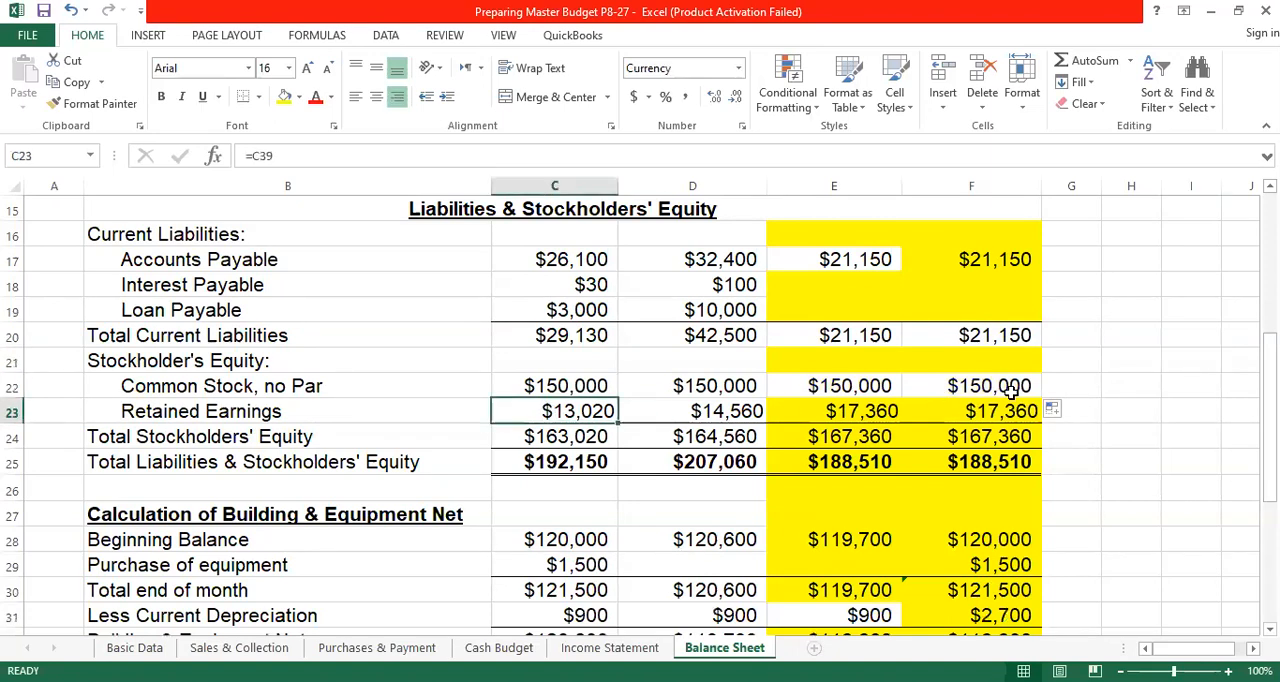
scroll(833, 372, "down", 2)
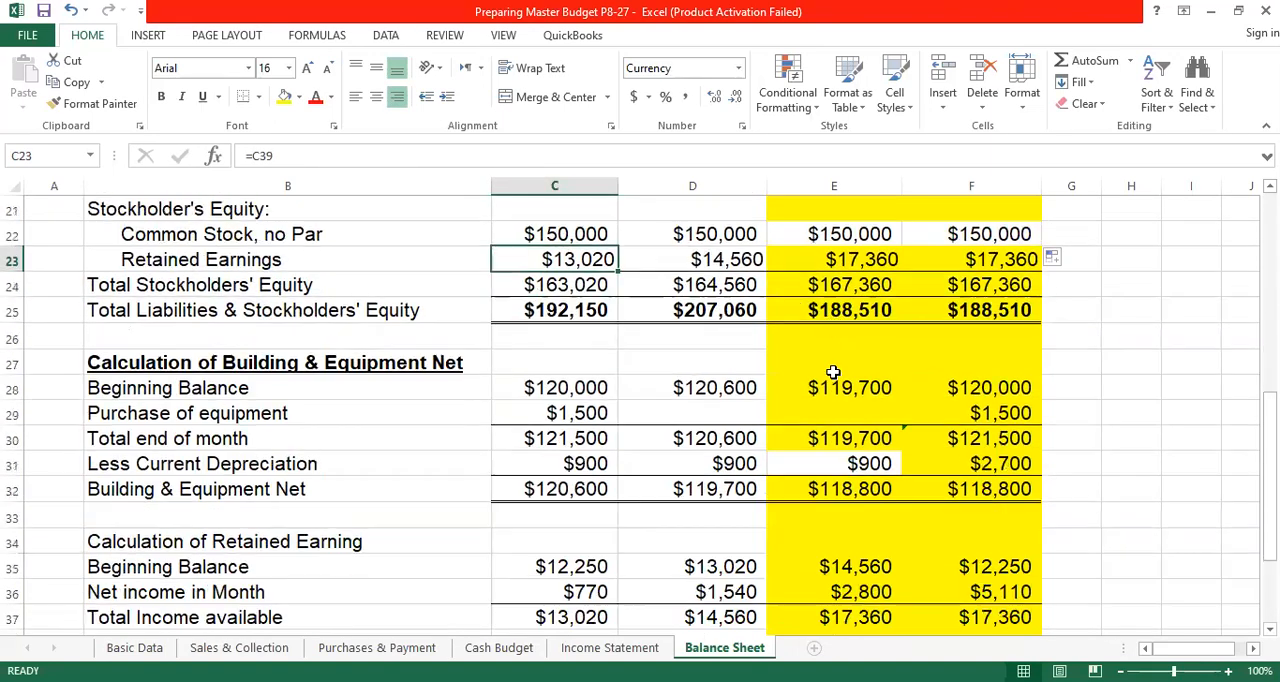
scroll(833, 372, "down", 3)
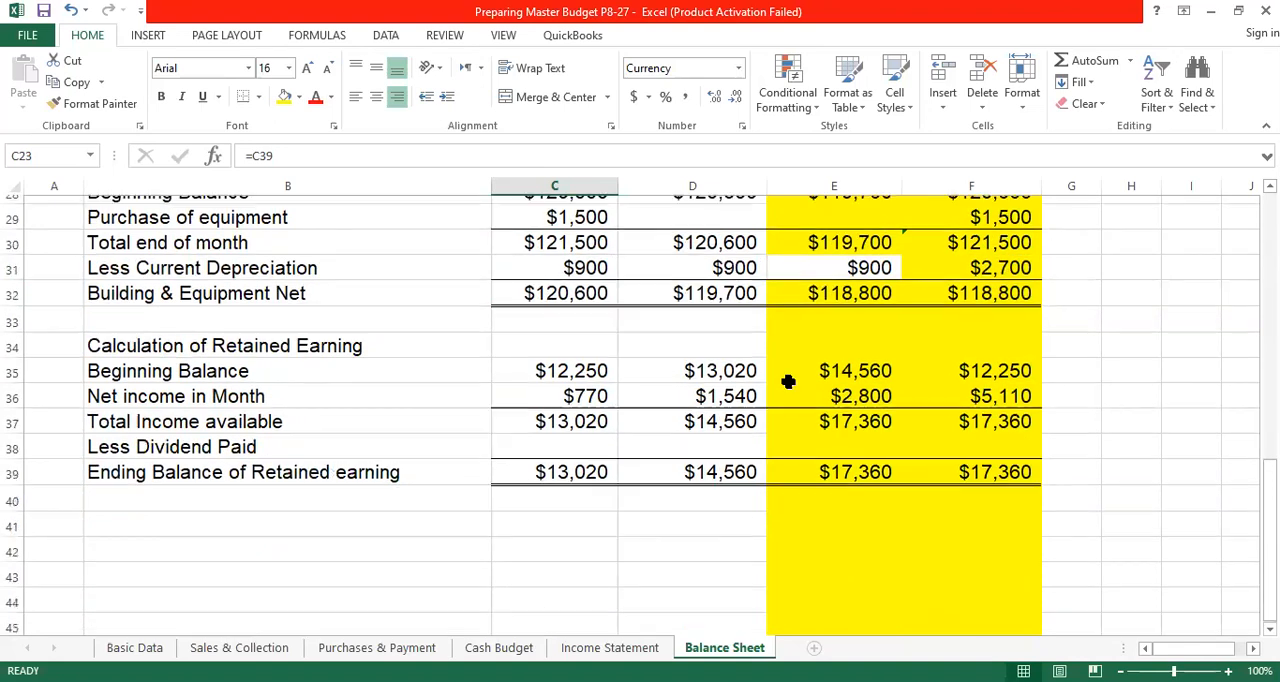
left_click_drag(127, 340, 1025, 466)
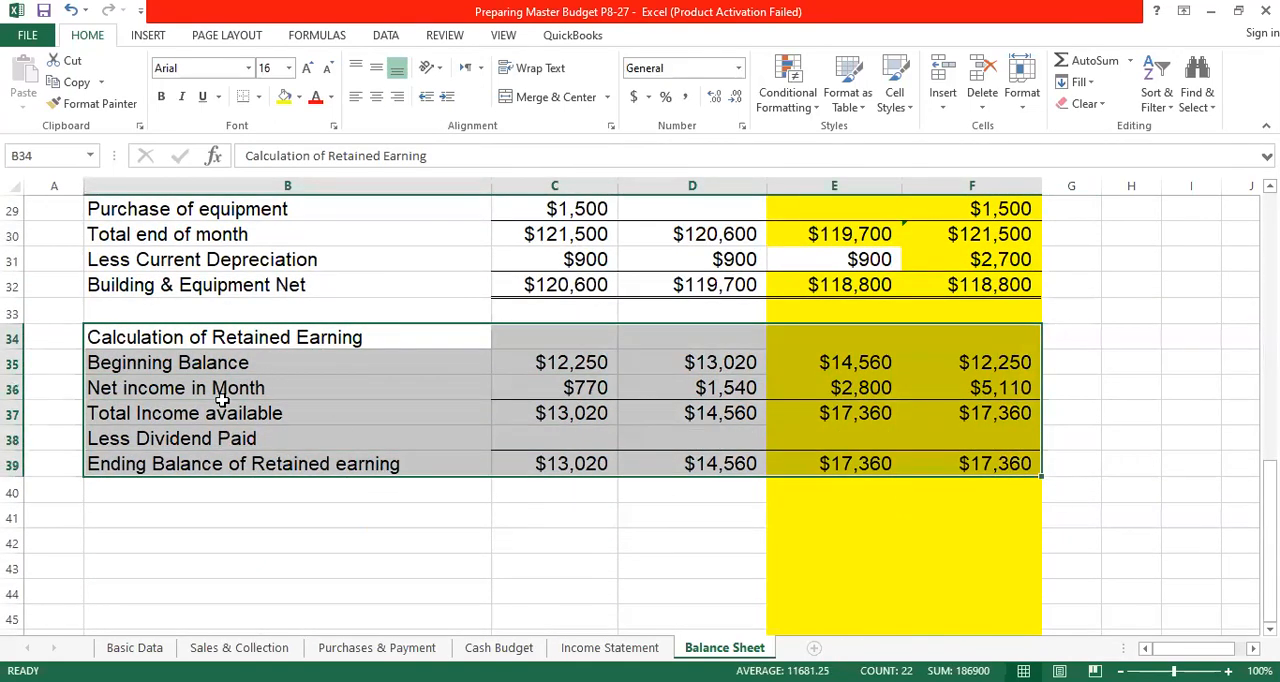
left_click(557, 362)
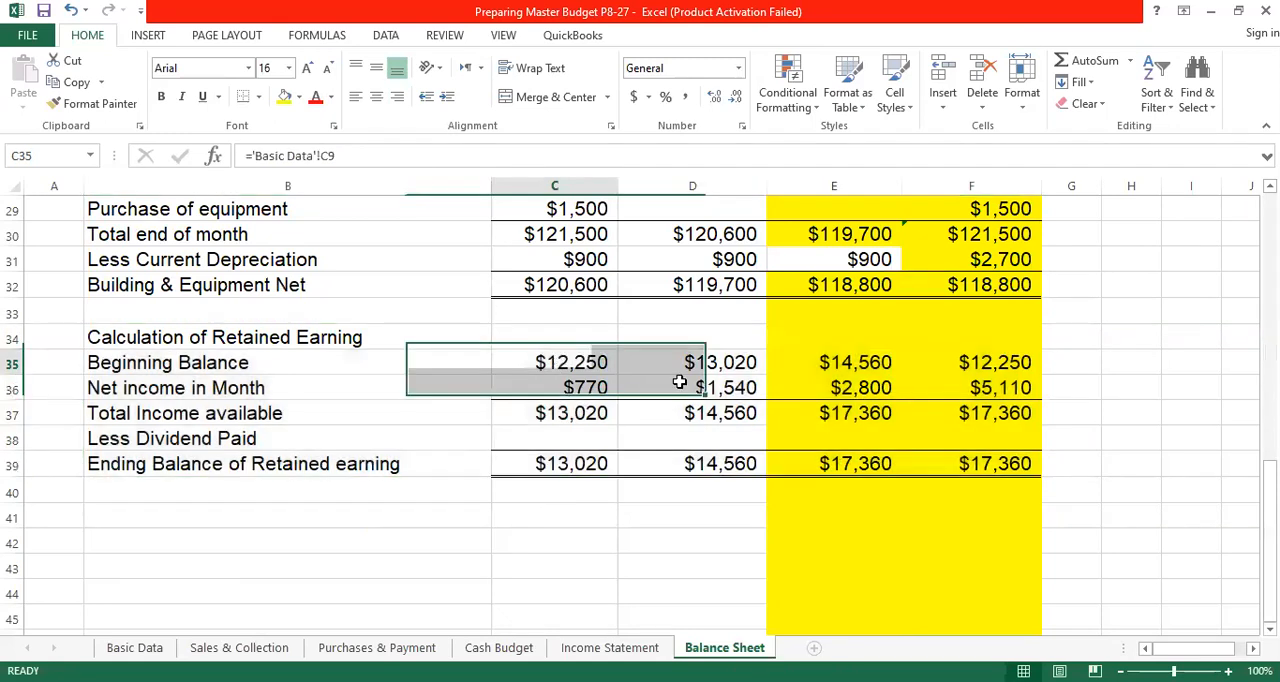
type("=")
left_click(157, 648)
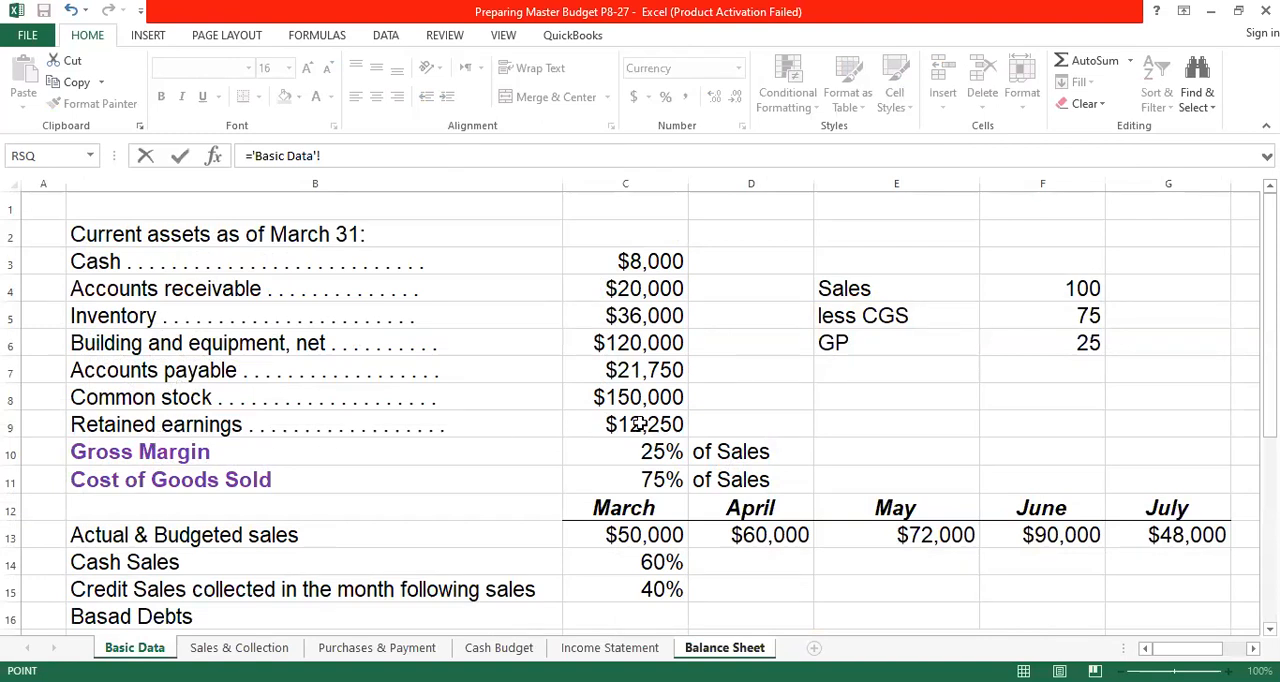
left_click(640, 424)
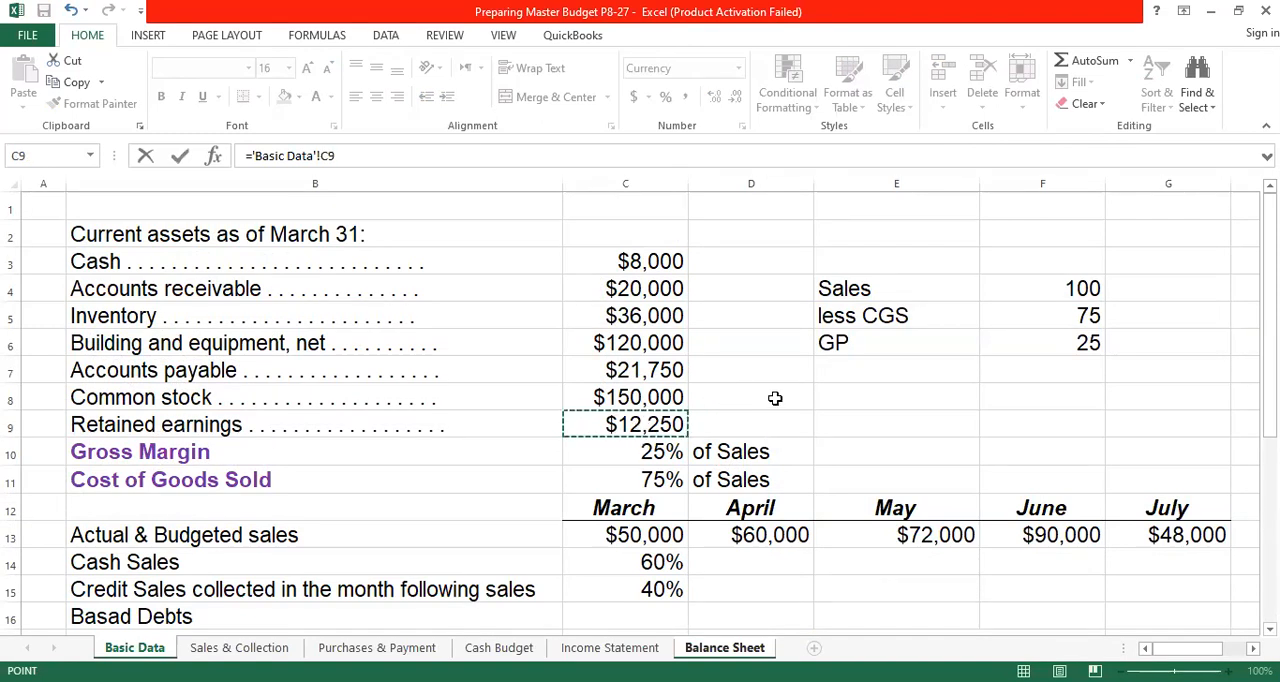
key("Return")
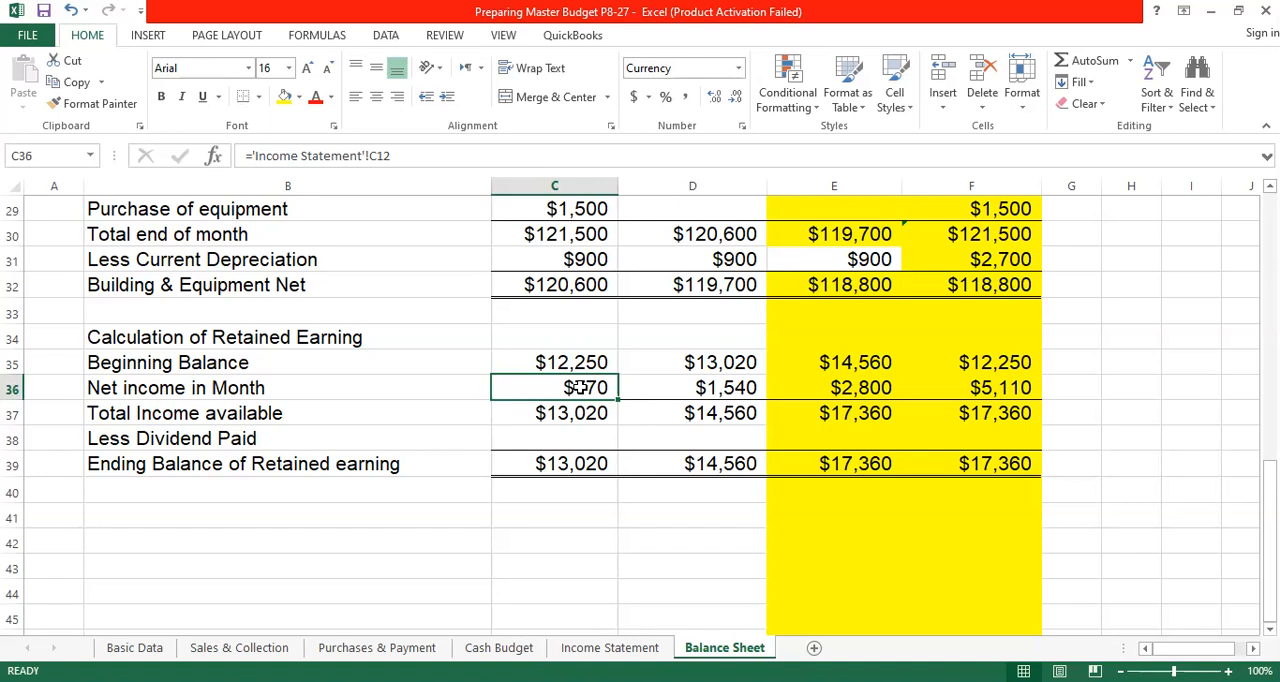
- Link April's Net income in Month in C36 to the Income Statement's net income with ='Income Statement'!C12
type("=")
left_click(615, 648)
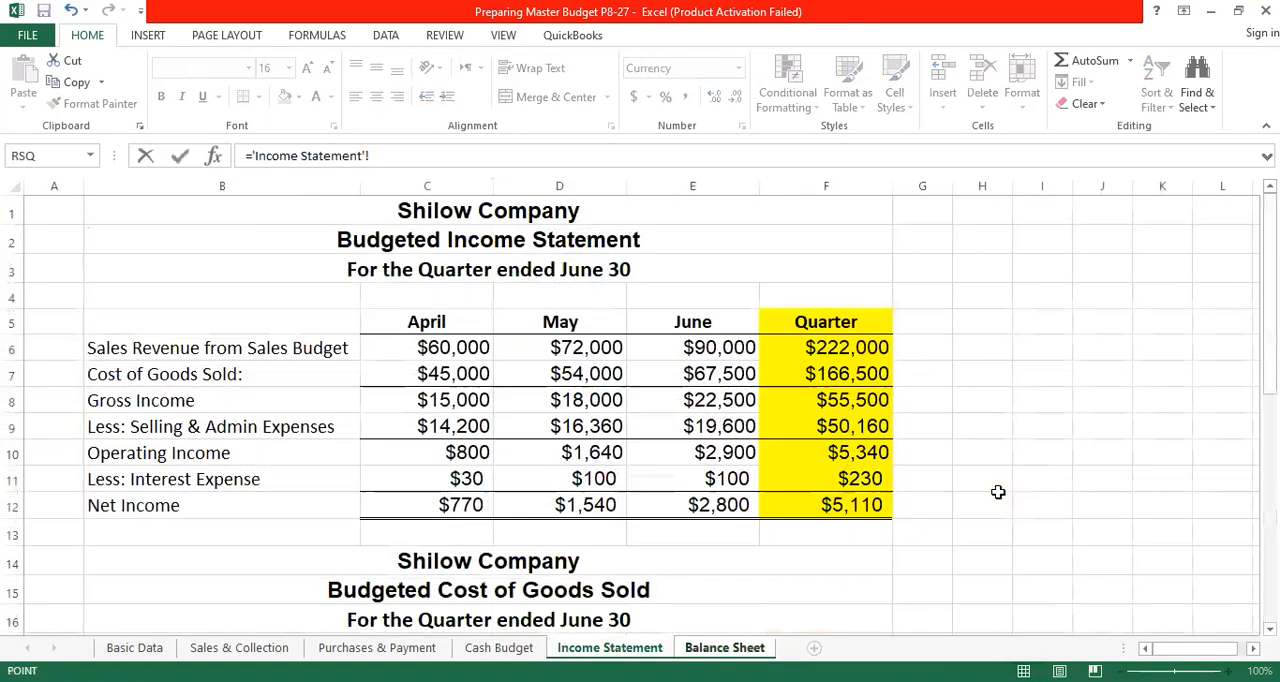
left_click(452, 505)
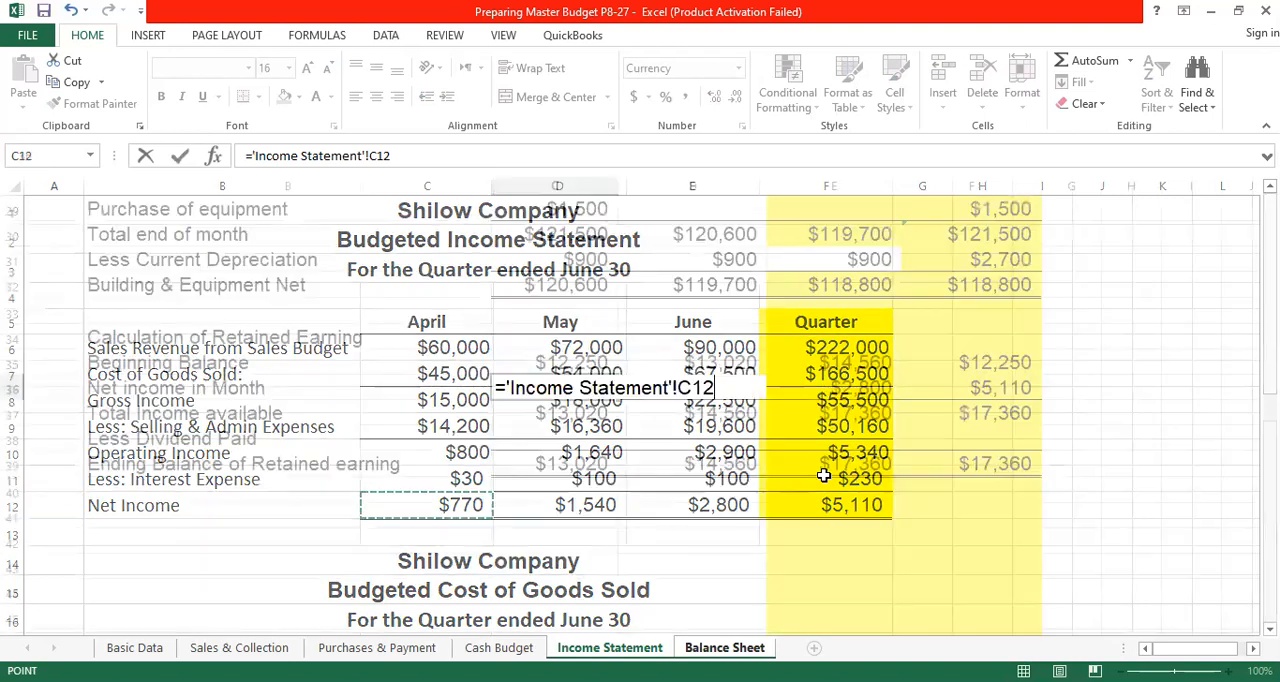
key("Return")
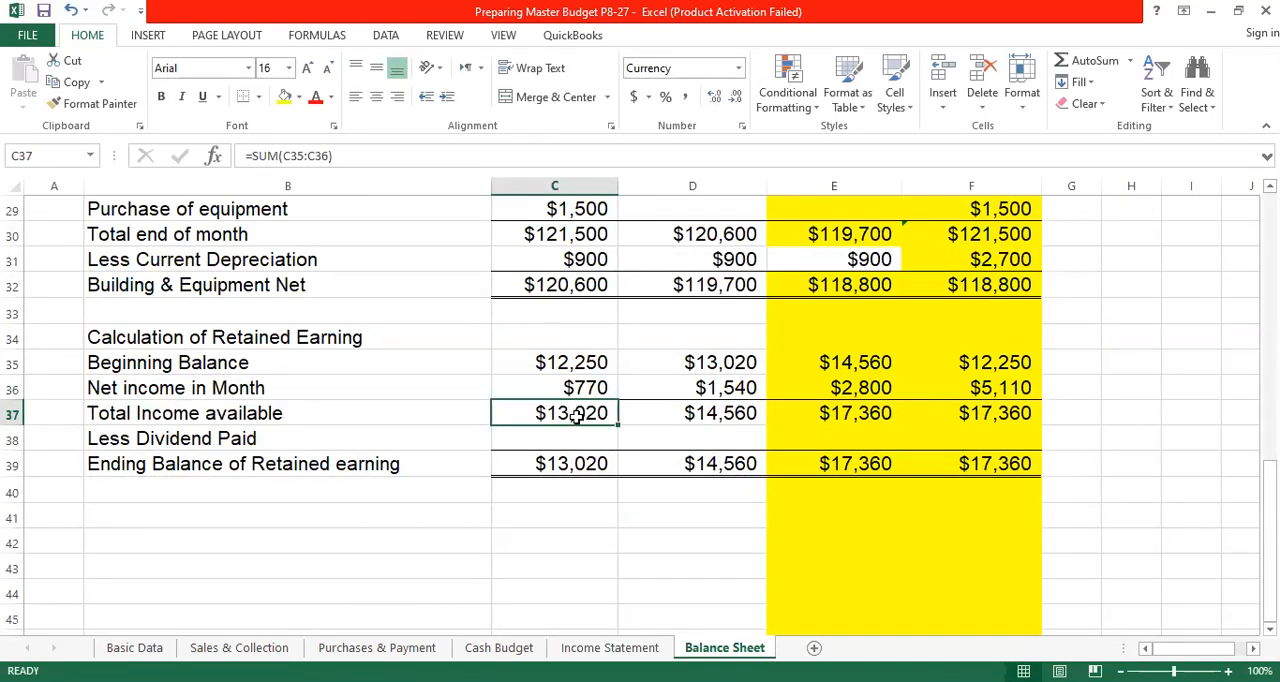
- Total April's income available in C37 with =SUM(C35:C36) and check the ending retained earnings formula in C39
left_click(1080, 66)
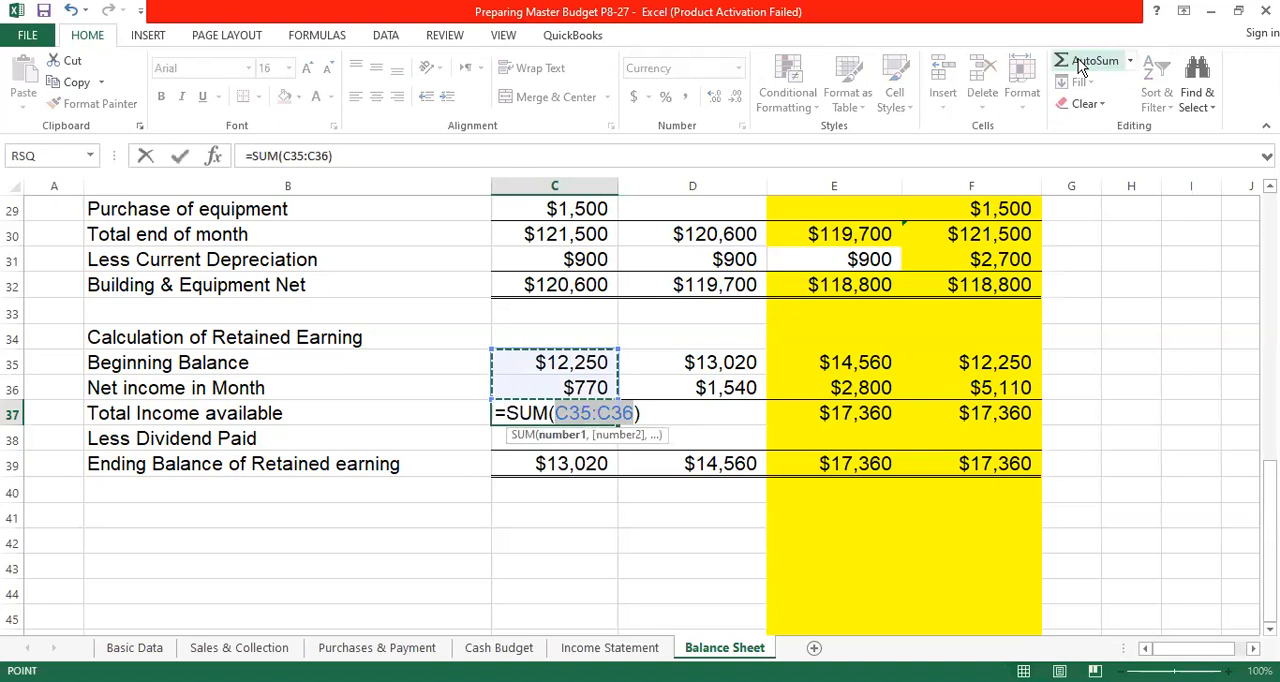
key("Return")
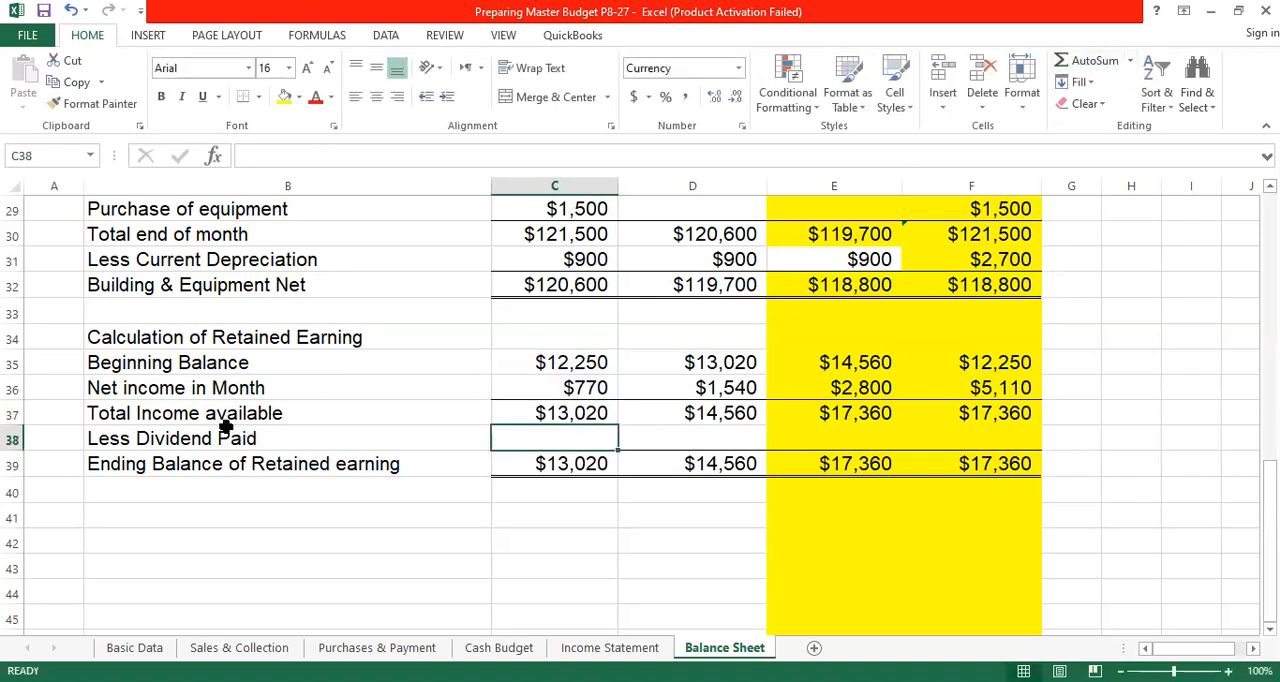
left_click(558, 464)
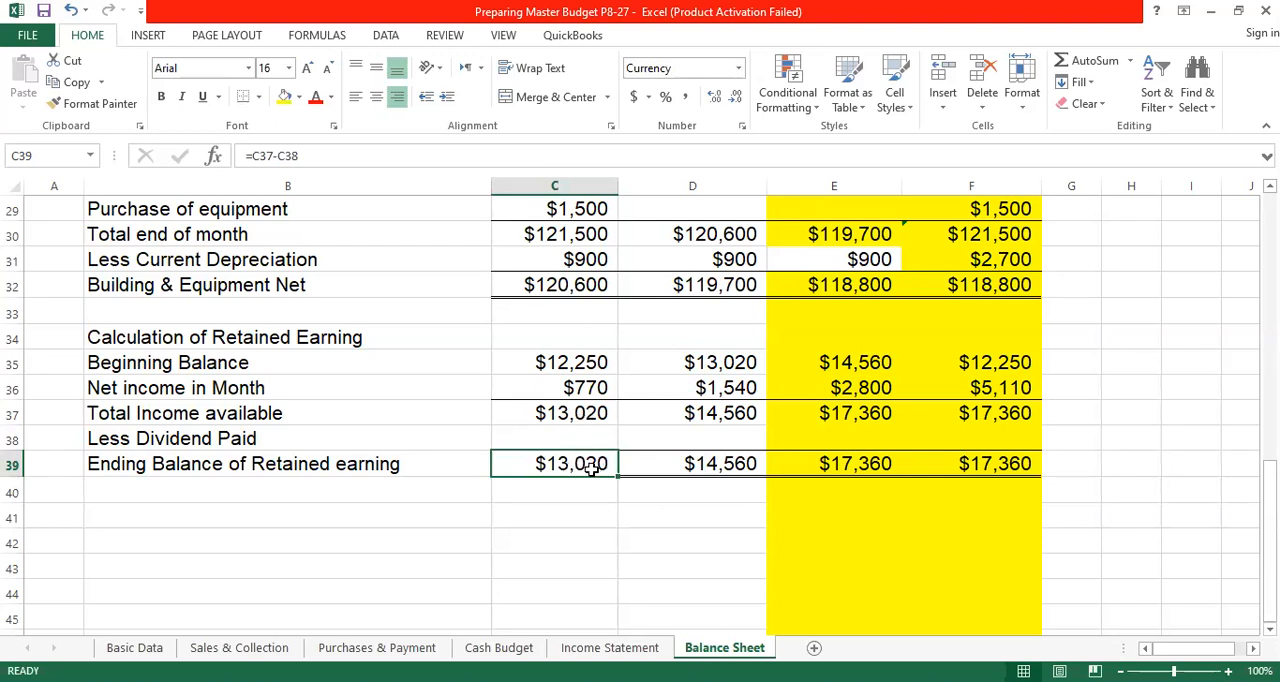
- Link May's Beginning Balance in D35 to April's ending balance with =C39, and fill the net income formula from C36 across to E36
left_click(706, 362)
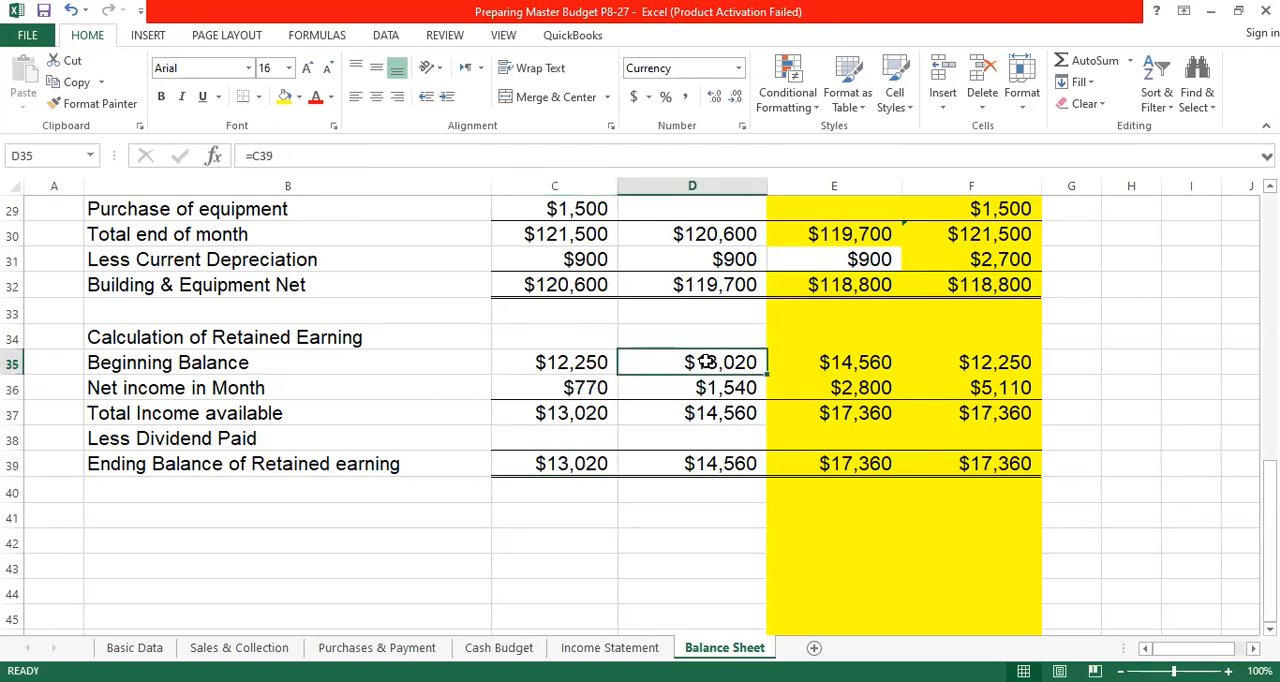
type("=")
left_click(585, 462)
key("Return")
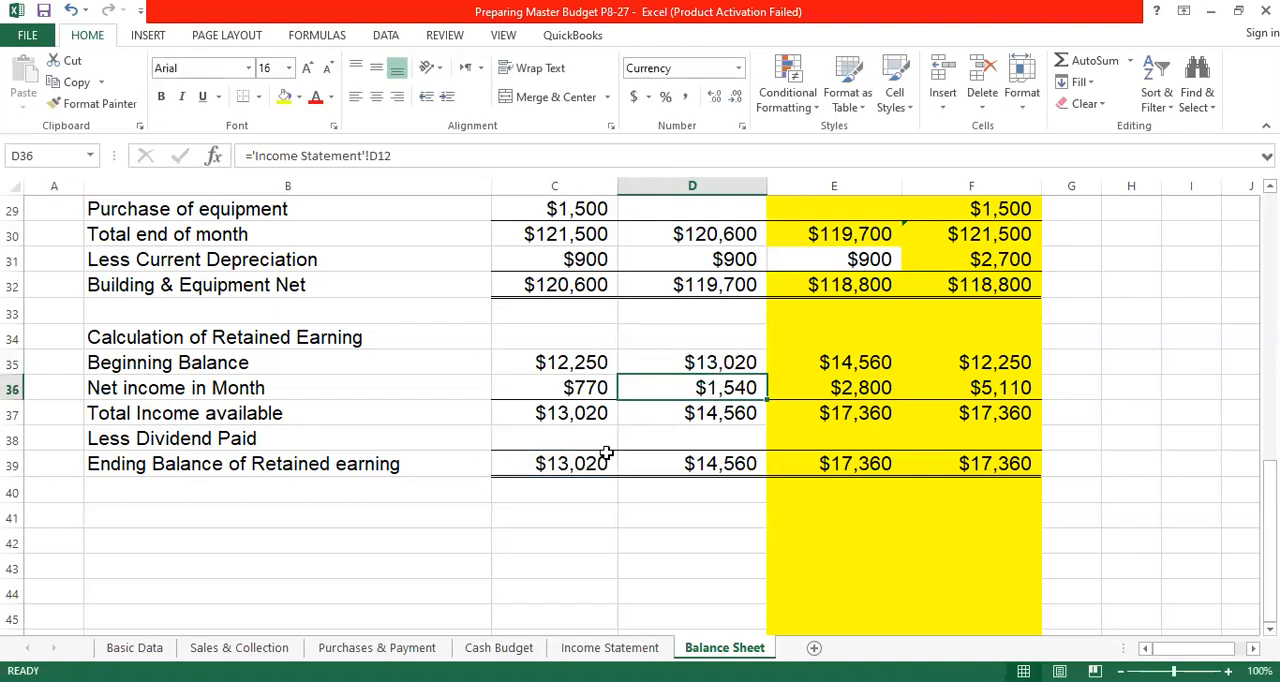
left_click(613, 396)
left_click_drag(618, 400, 874, 409)
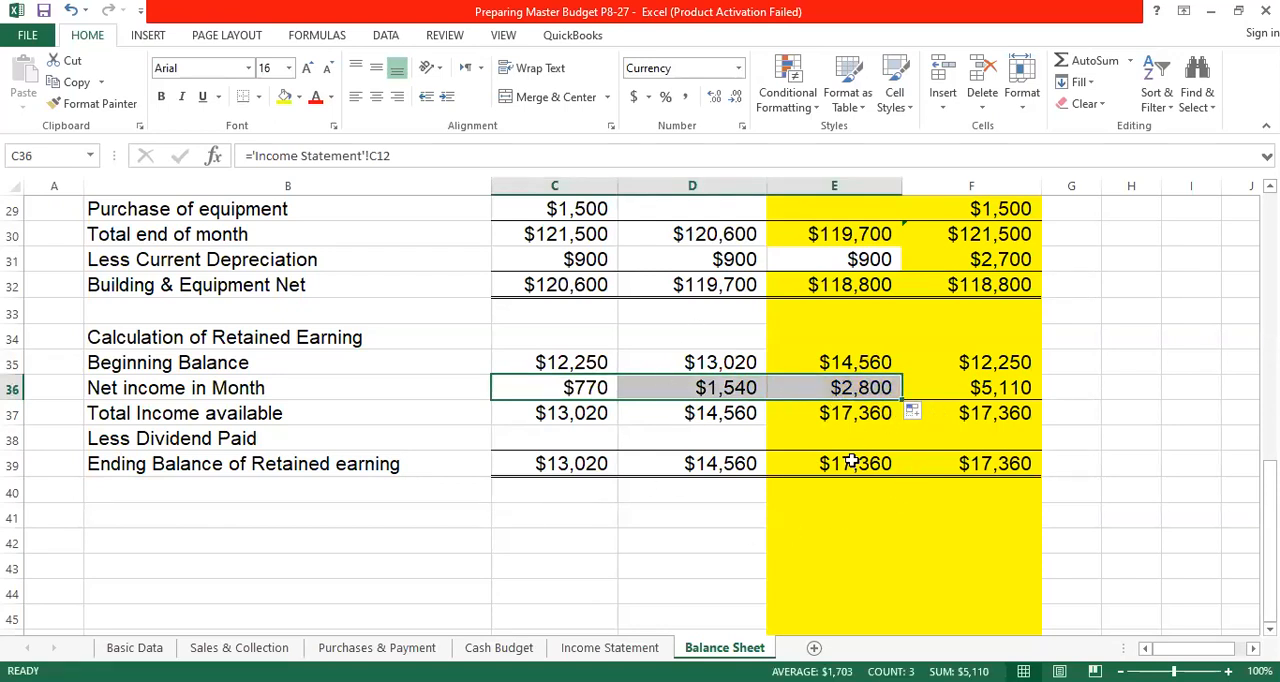
- Try to total the quarter's net income in F36 with =SUM(C36:F36)
left_click(1012, 388)
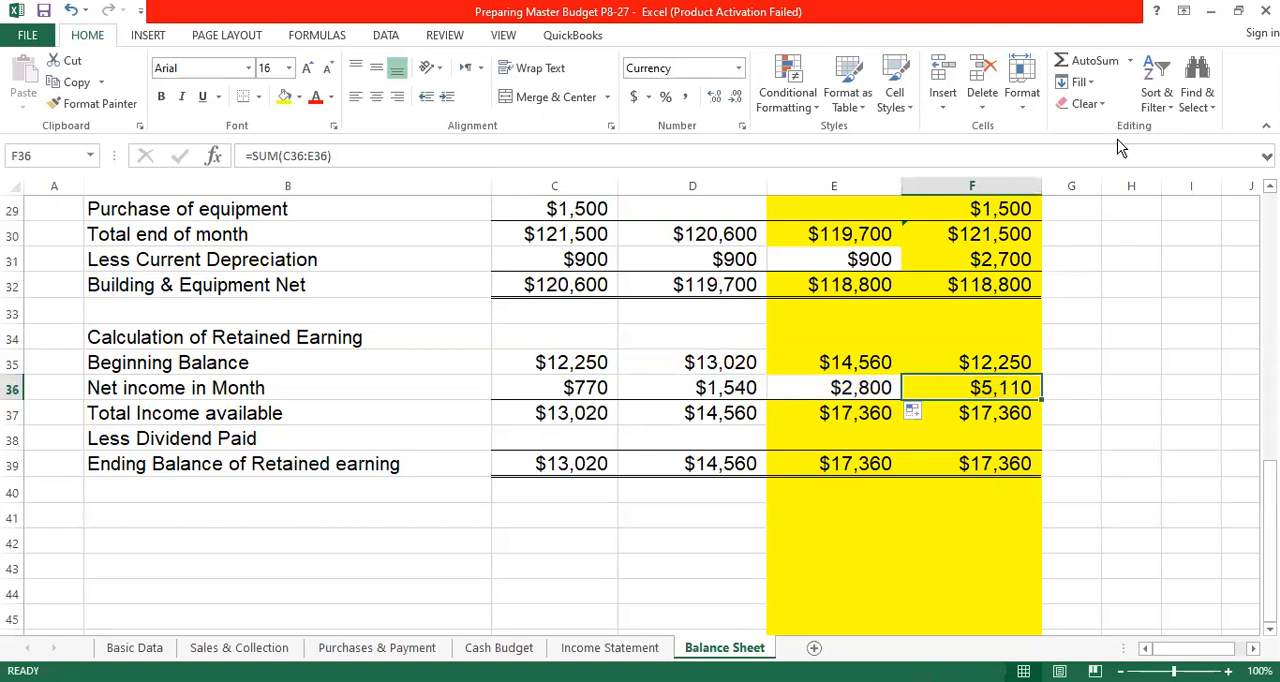
left_click(1087, 62)
left_click(585, 388)
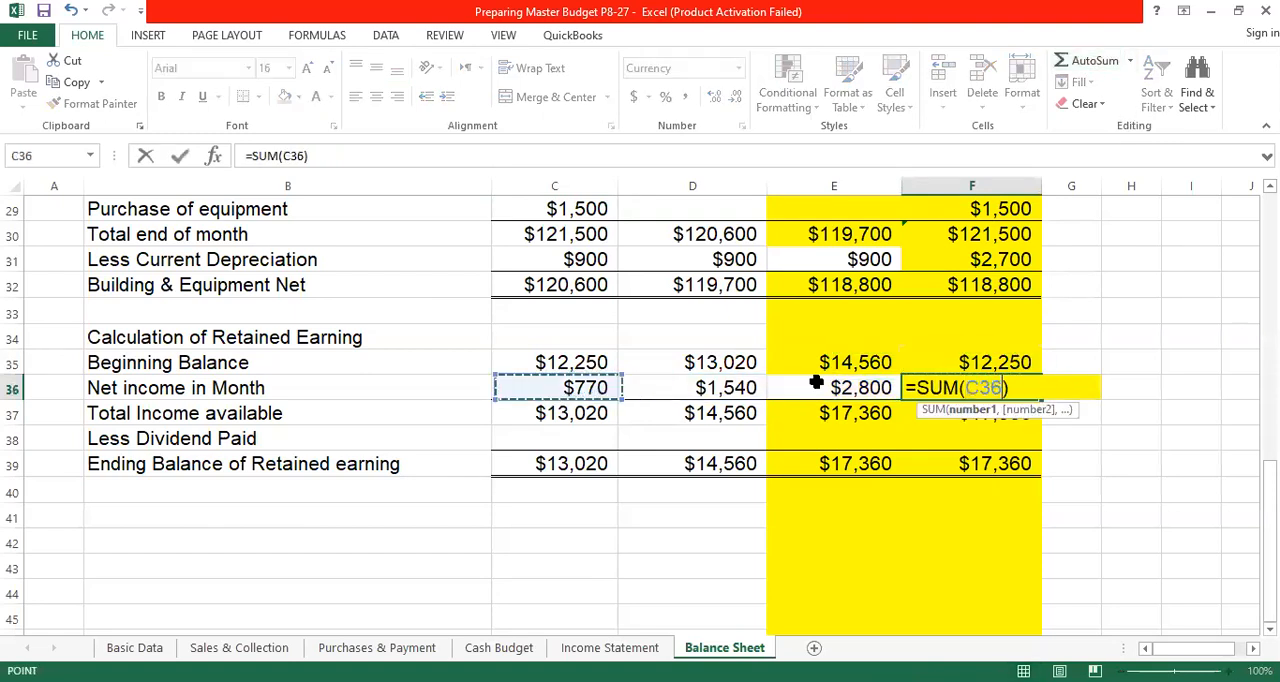
left_click_drag(817, 383, 909, 390)
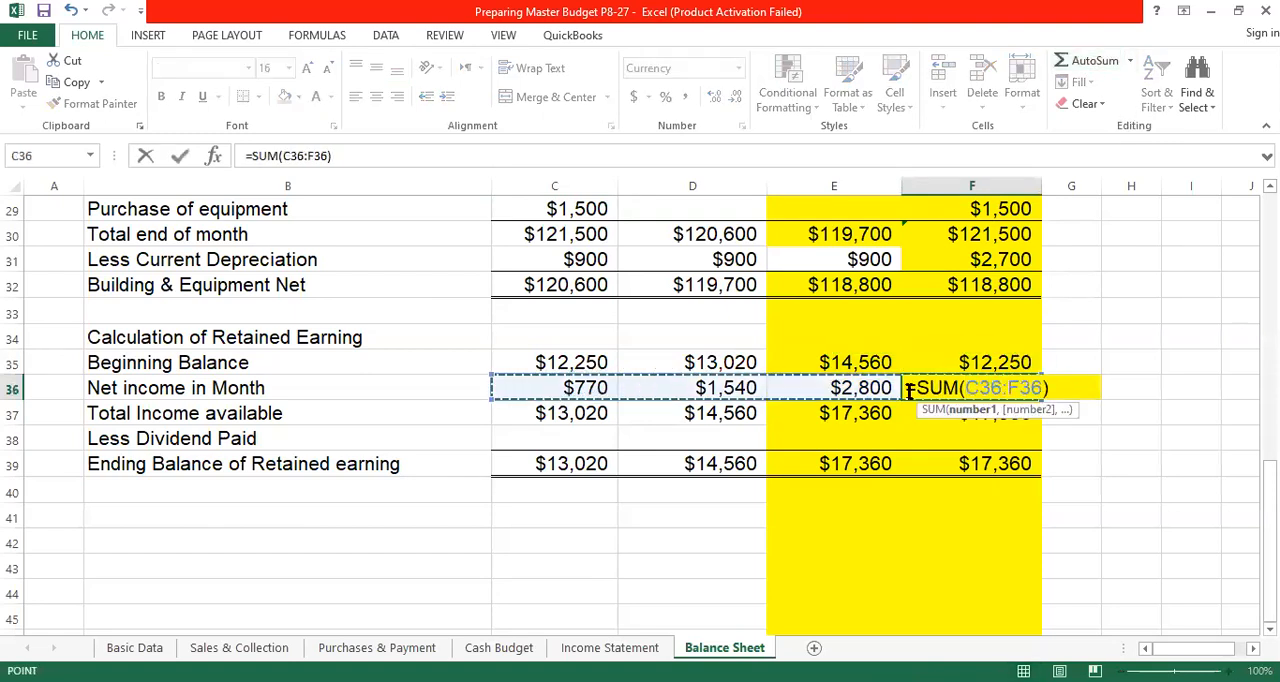
key("Return")
left_click(615, 403)
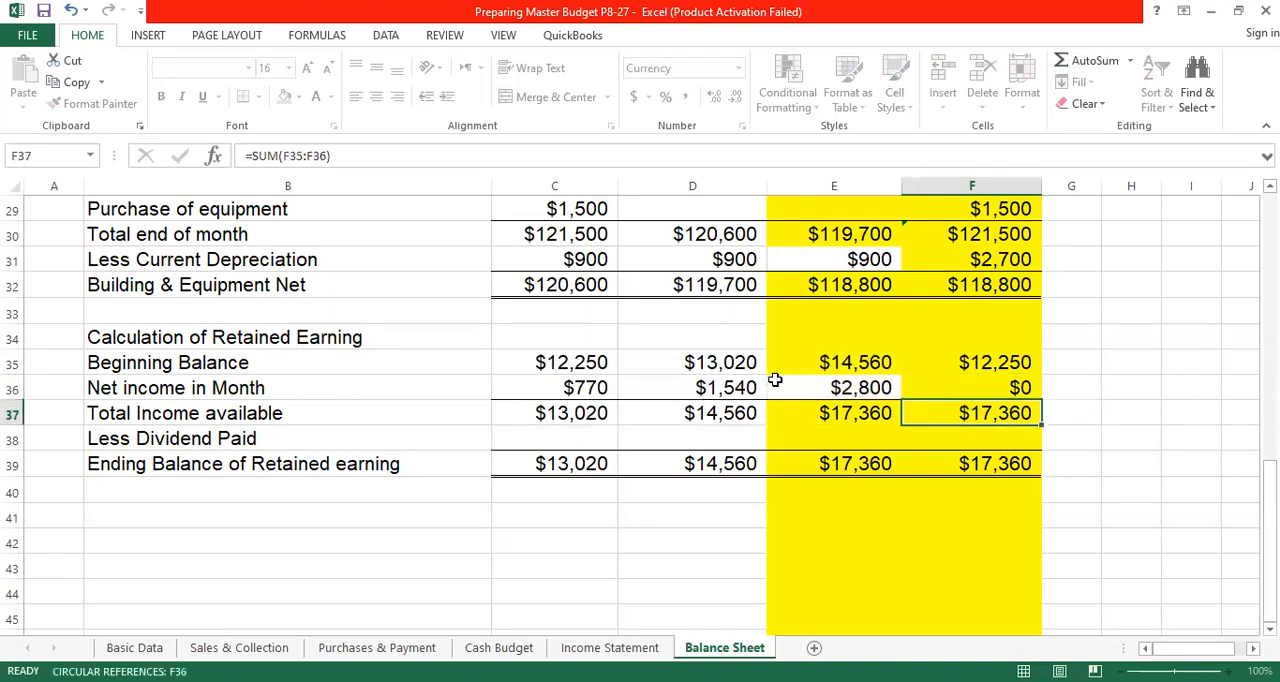
- Correct the quarter's Net income in Month total in F36 to =SUM(C36:E36)
left_click(1006, 394)
left_click(1090, 62)
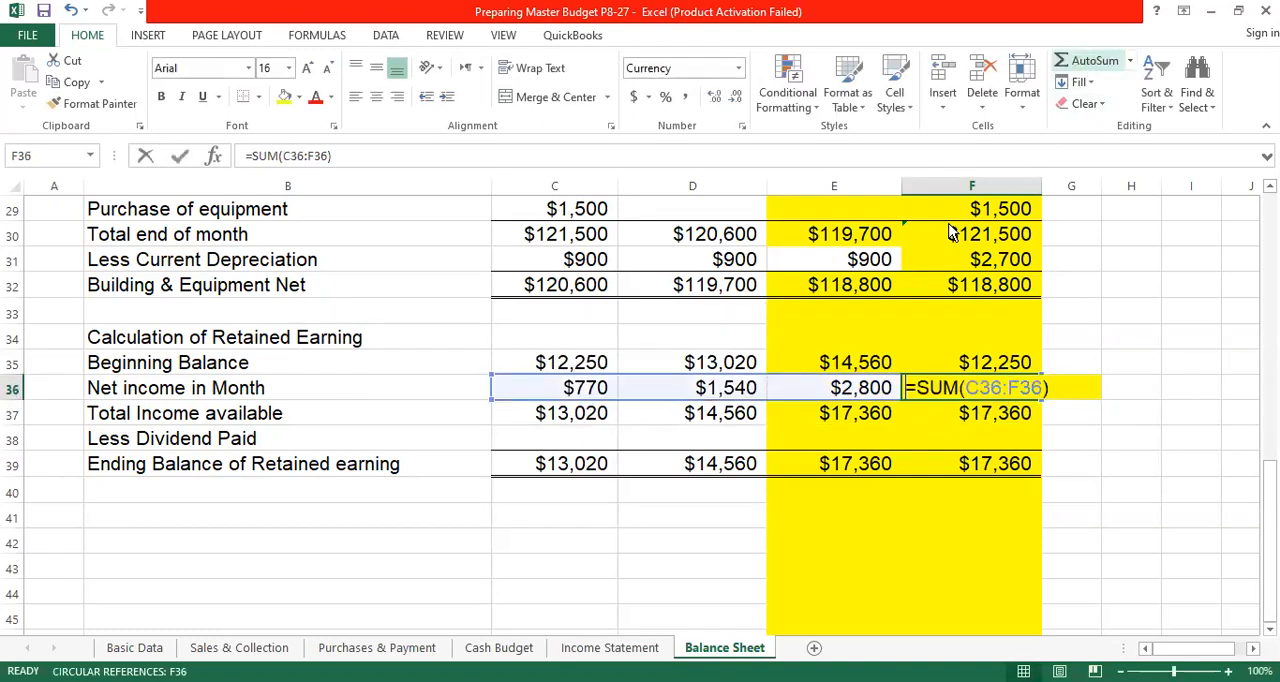
key("Up")
left_click_drag(771, 385, 826, 387)
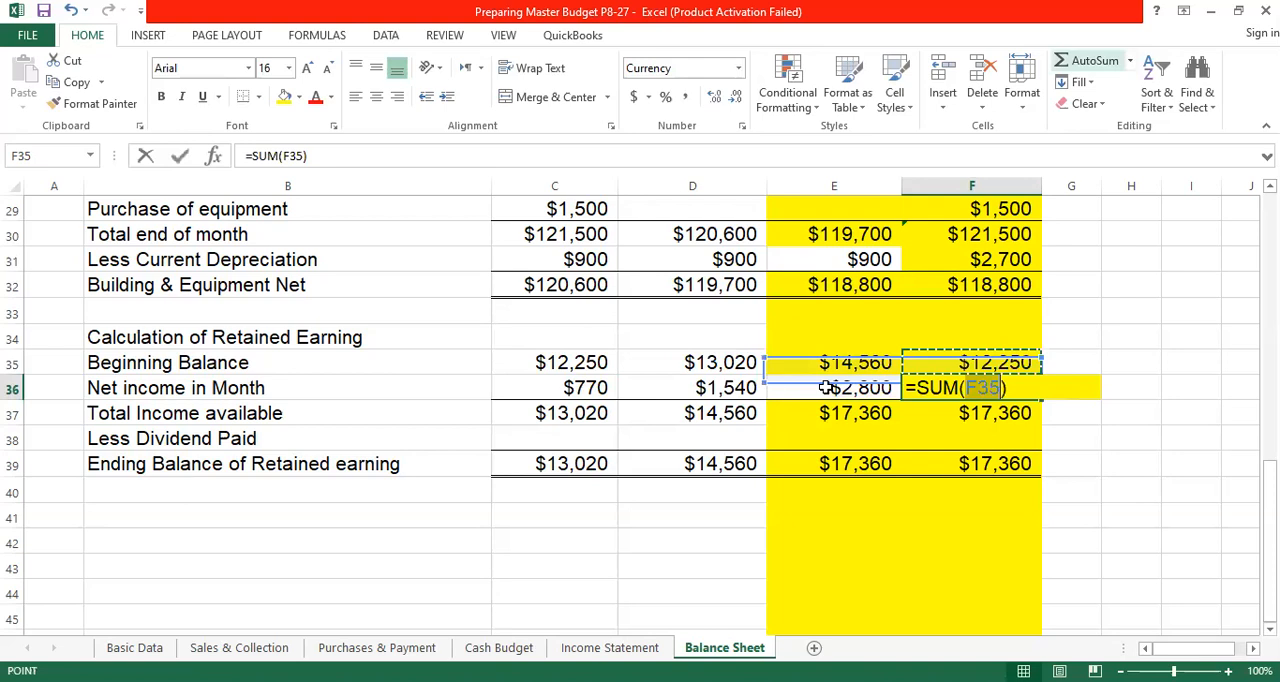
key("Return")
left_click_drag(1145, 383, 1161, 382)
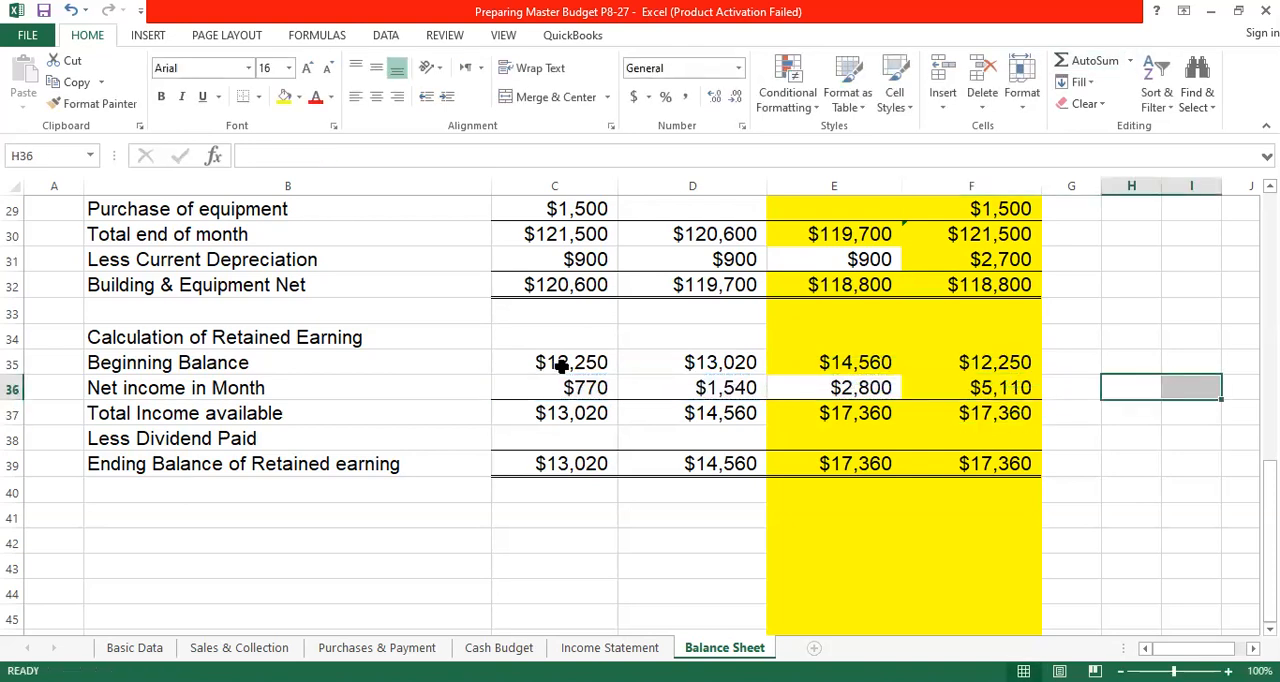
- Link the quarter's Beginning Balance in F35 to April's with =C35, and check the Total Income available and Ending Balance of Retained earning formulas
left_click(997, 361)
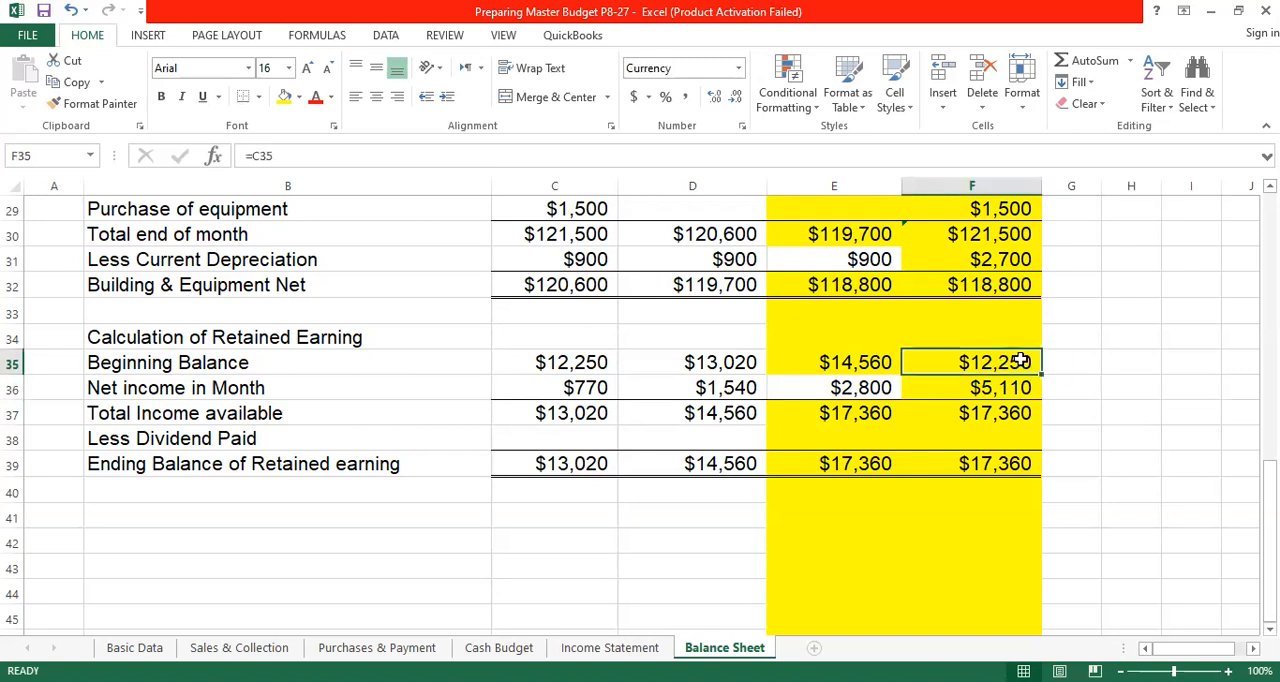
type("=")
left_click(567, 363)
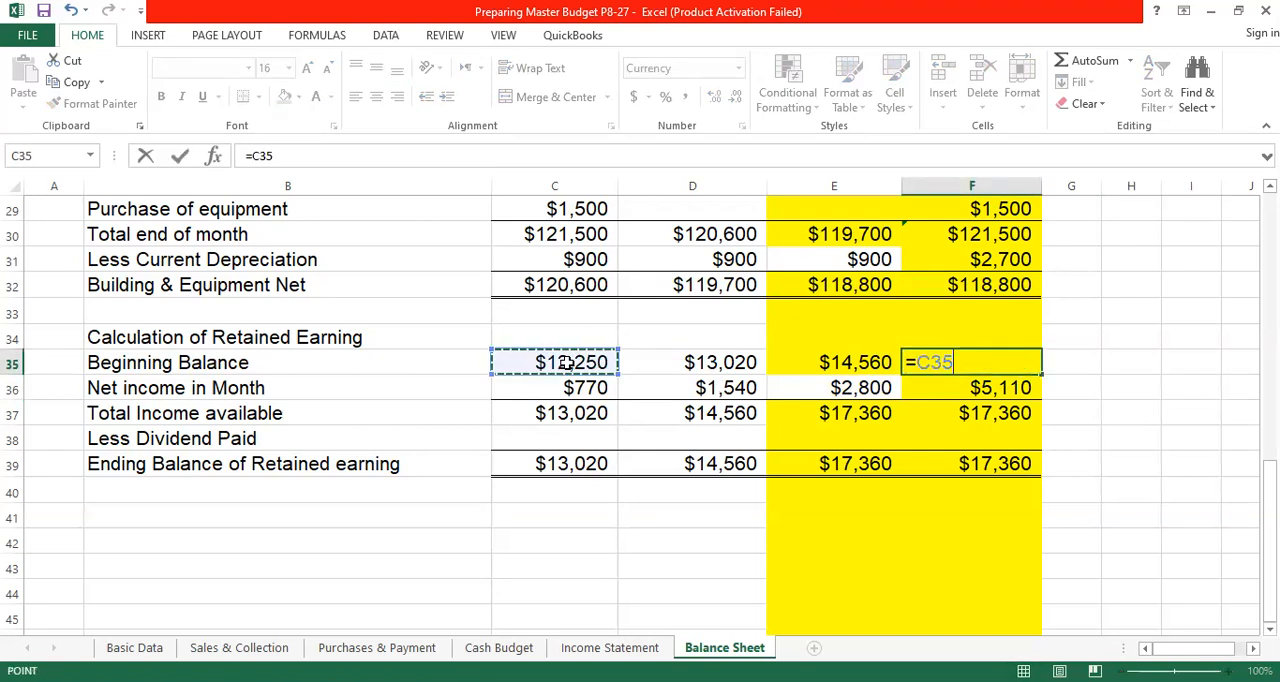
key("Return")
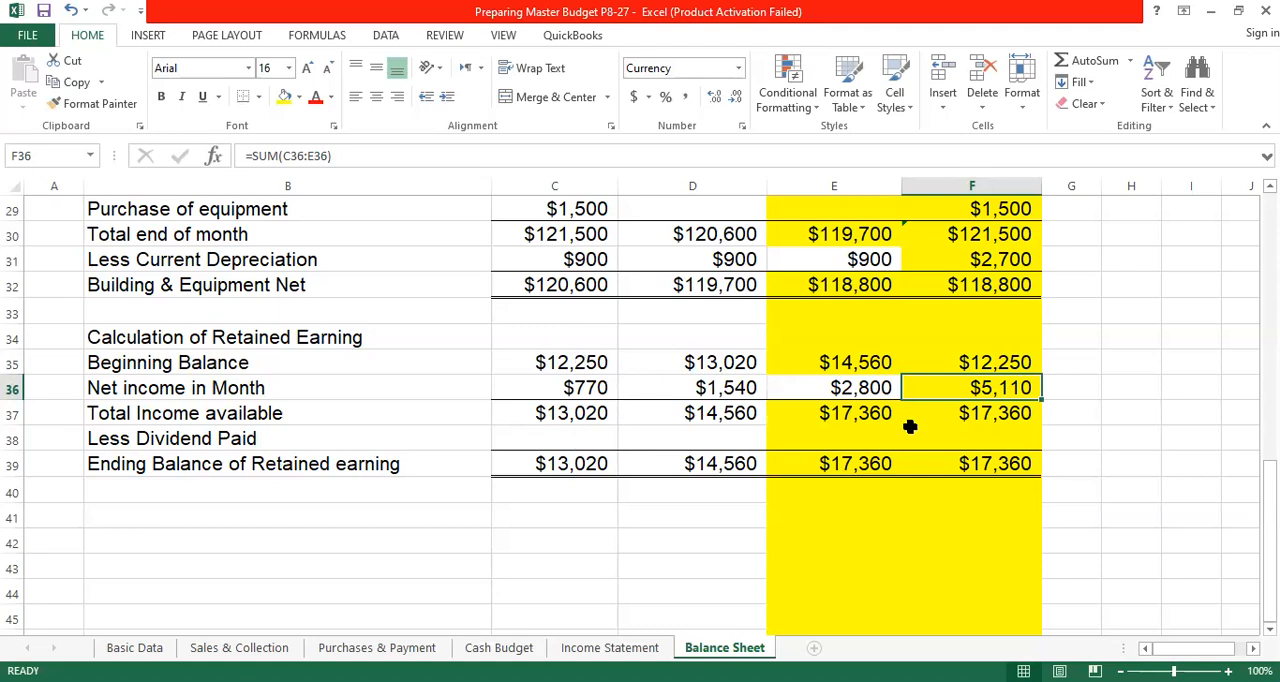
left_click(1024, 420)
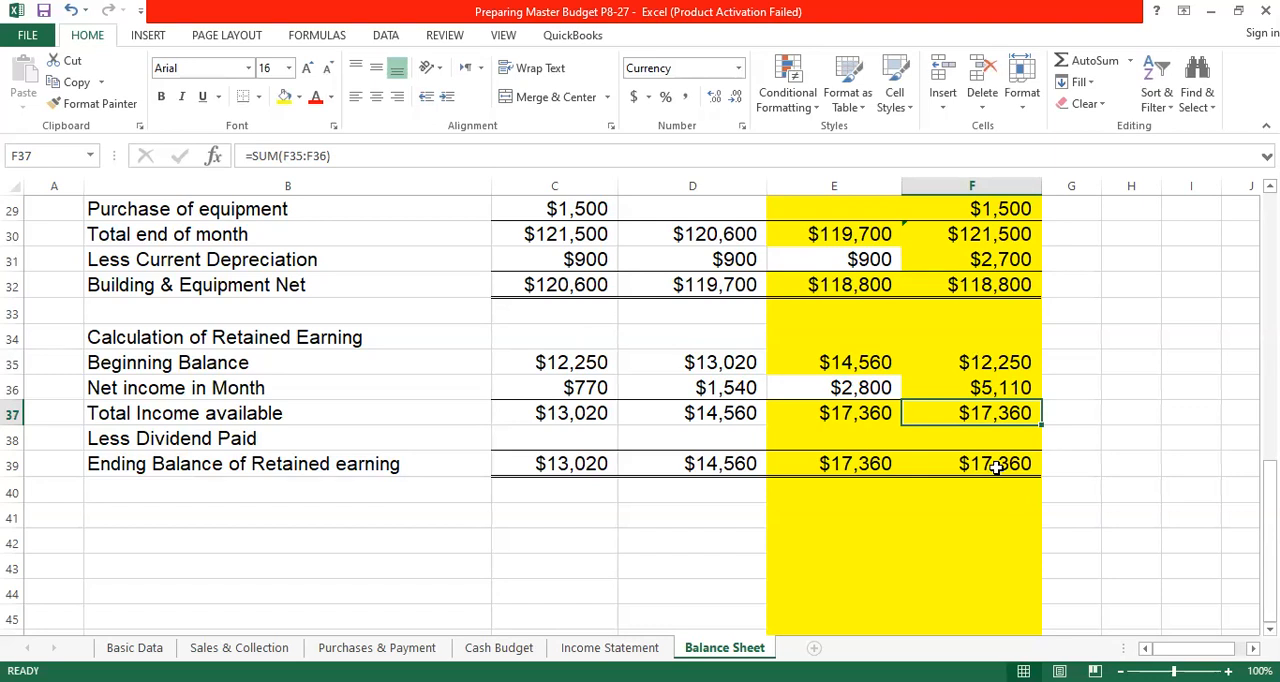
left_click_drag(588, 465, 992, 466)
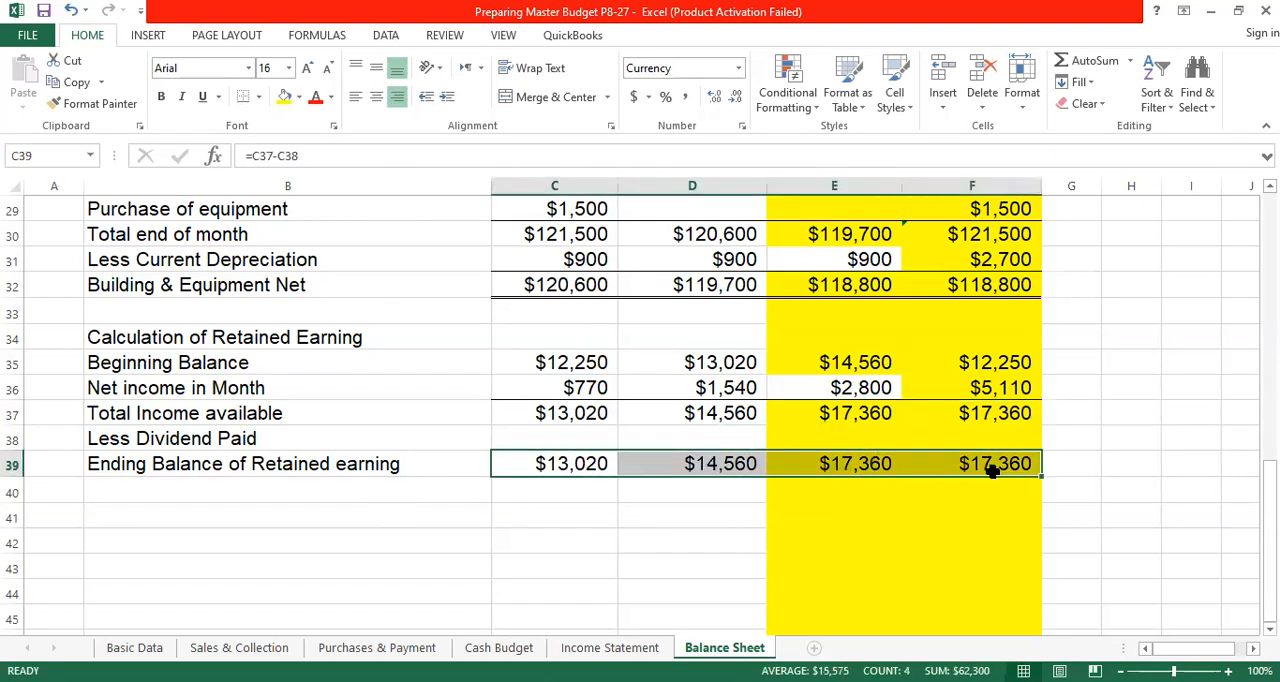
- Link April's Retained Earnings in C23 to the ending balance with =C39, and fill the formula across to F23
scroll(600, 468, "up", 2)
scroll(605, 470, "up", 3)
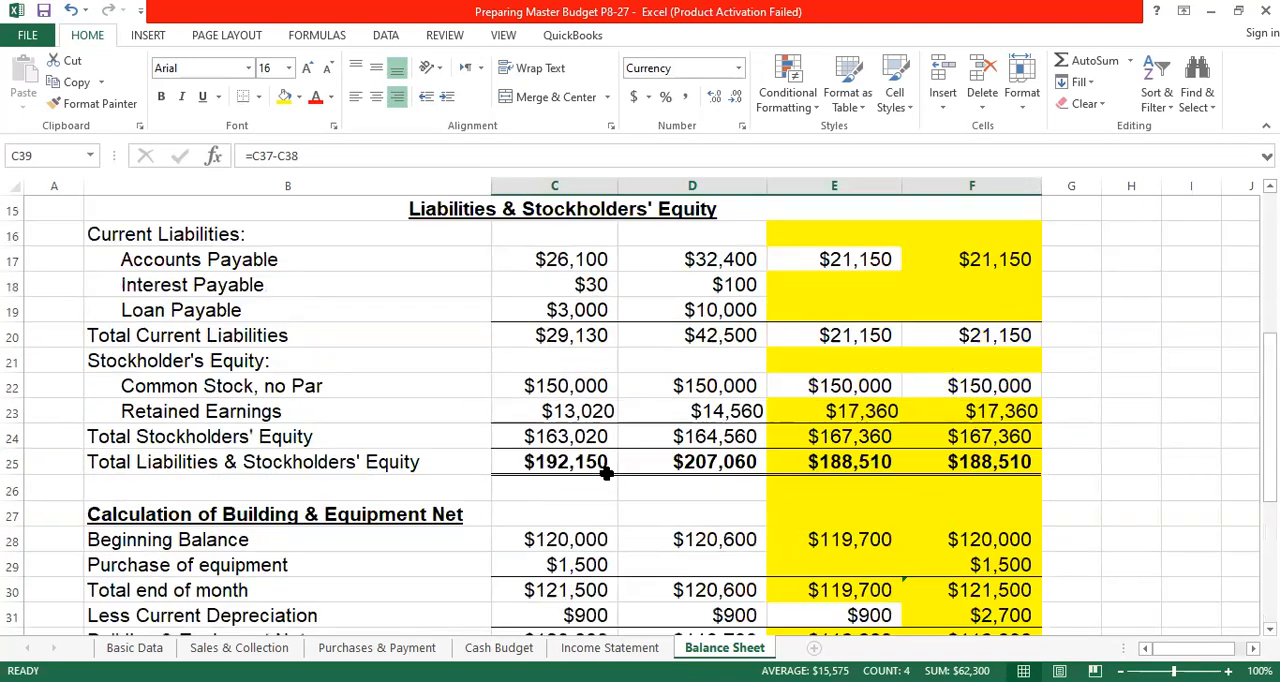
left_click(602, 411)
double_click(602, 411)
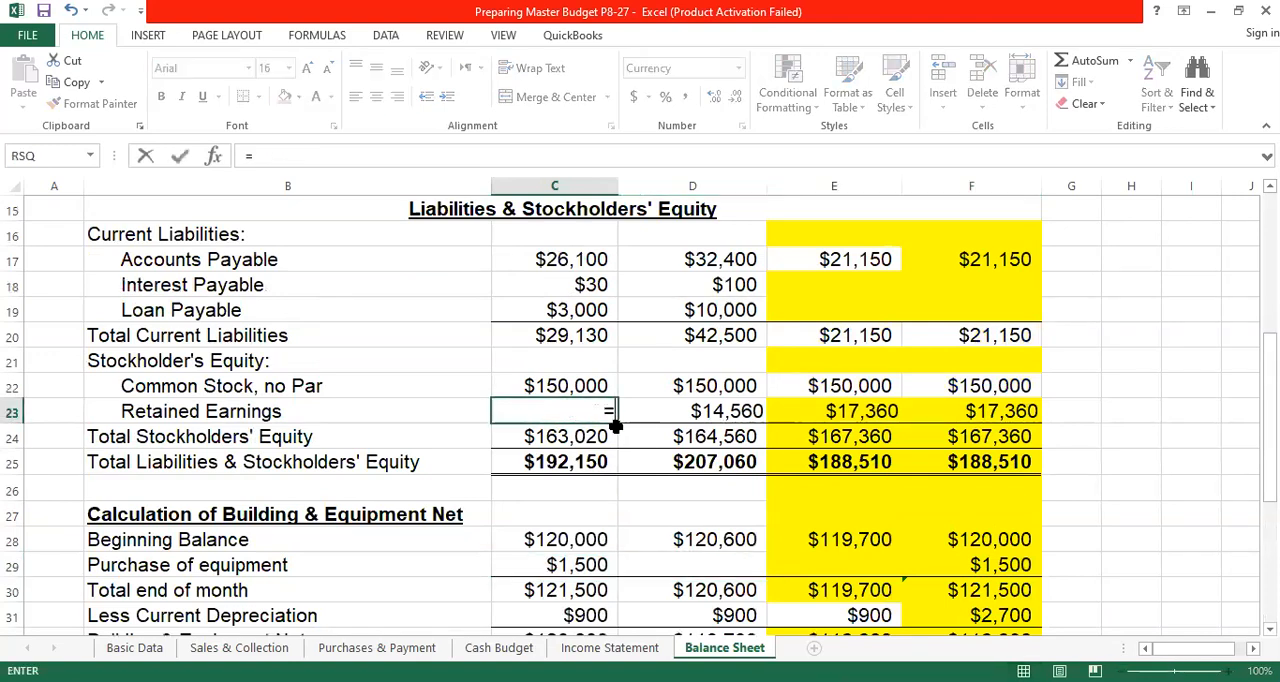
scroll(600, 440, "down", 5)
left_click(588, 465)
key("Return")
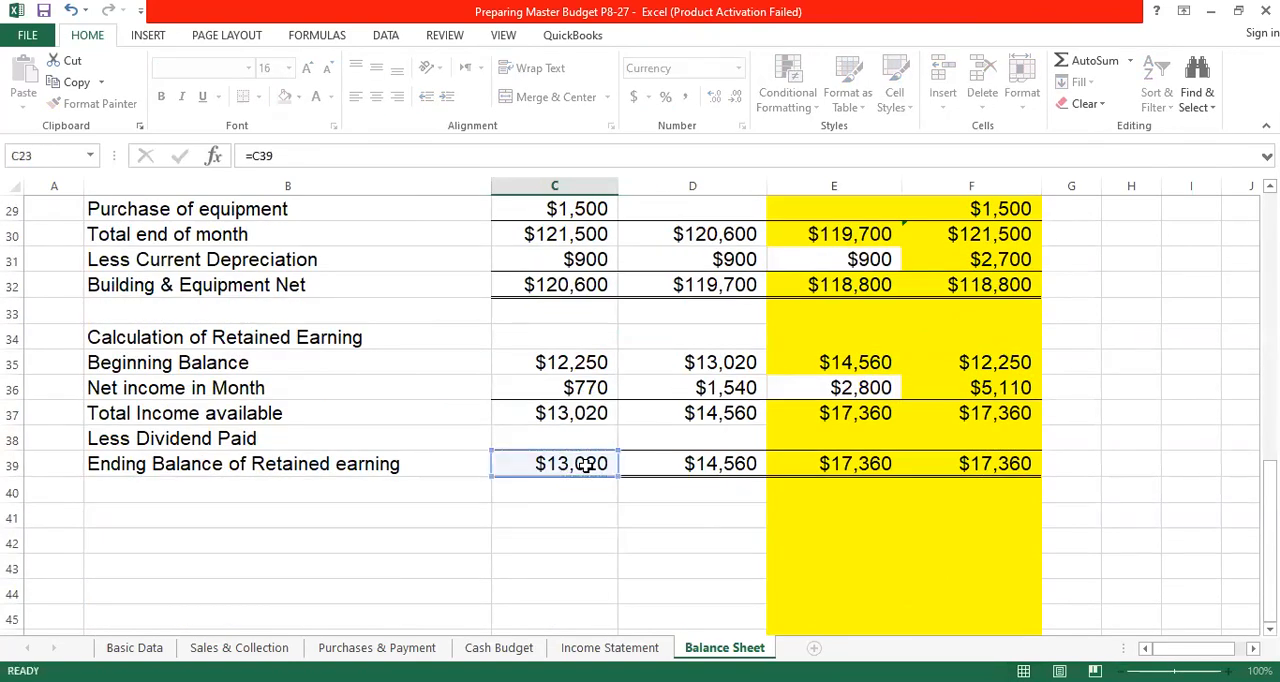
scroll(588, 460, "up", 3)
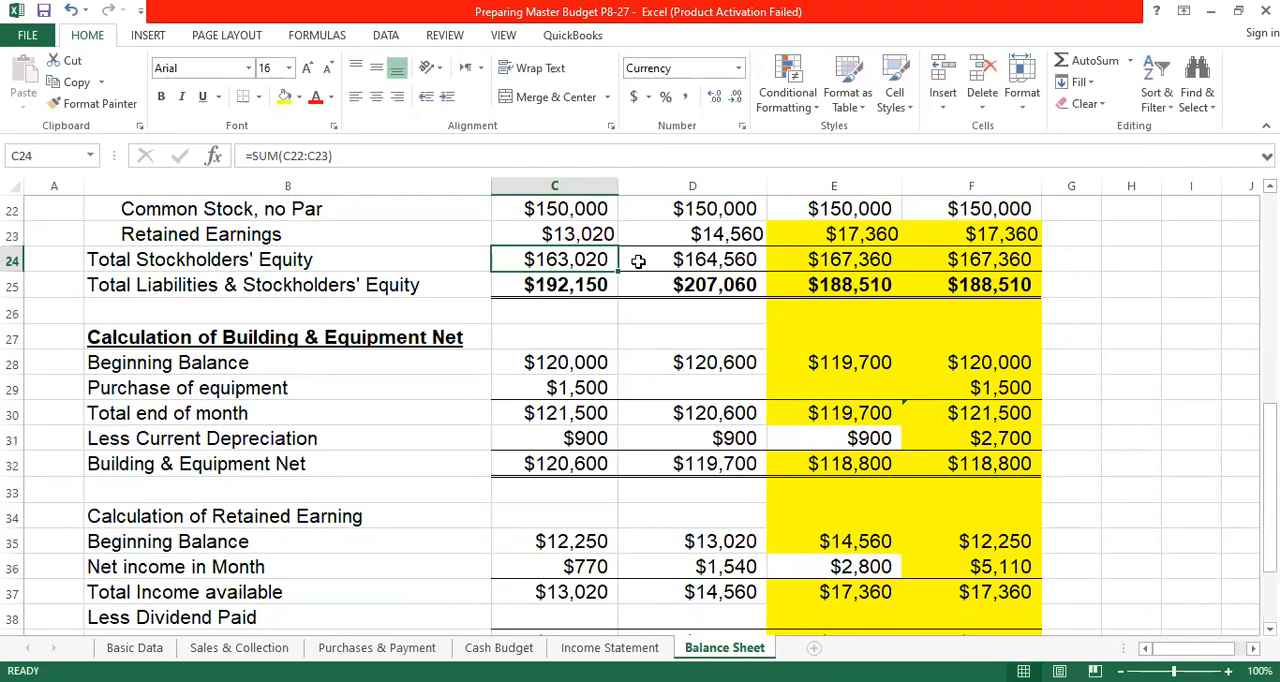
left_click(610, 237)
left_click_drag(619, 247, 946, 238)
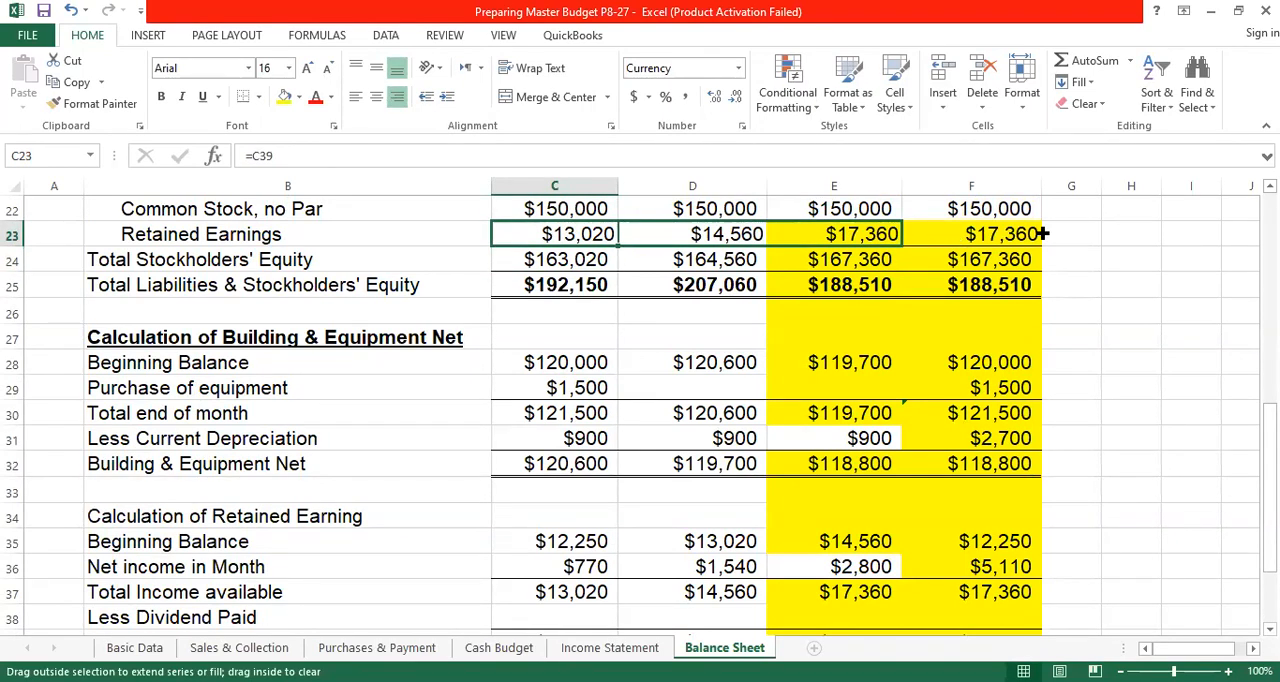
left_click_drag(1042, 233, 1042, 233)
- Restore the yellow fill color on the Retained Earnings cells E23:F23
scroll(888, 361, "up", 3)
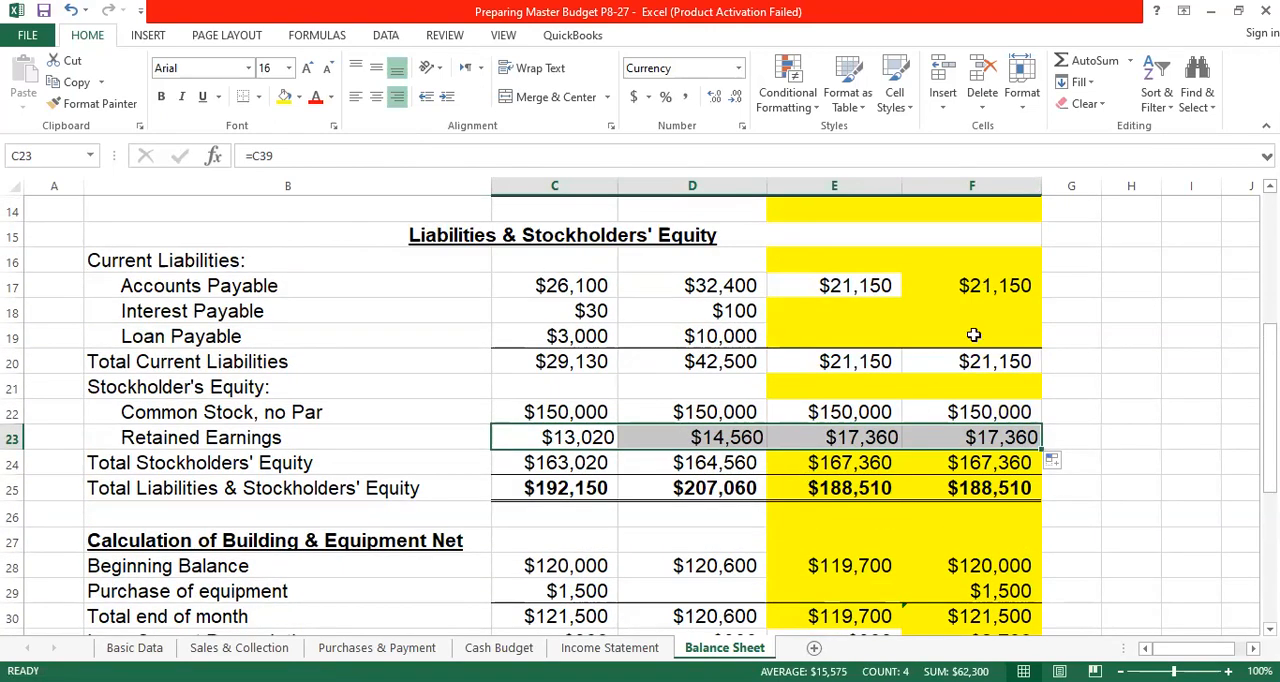
left_click(1010, 439)
left_click(1130, 412)
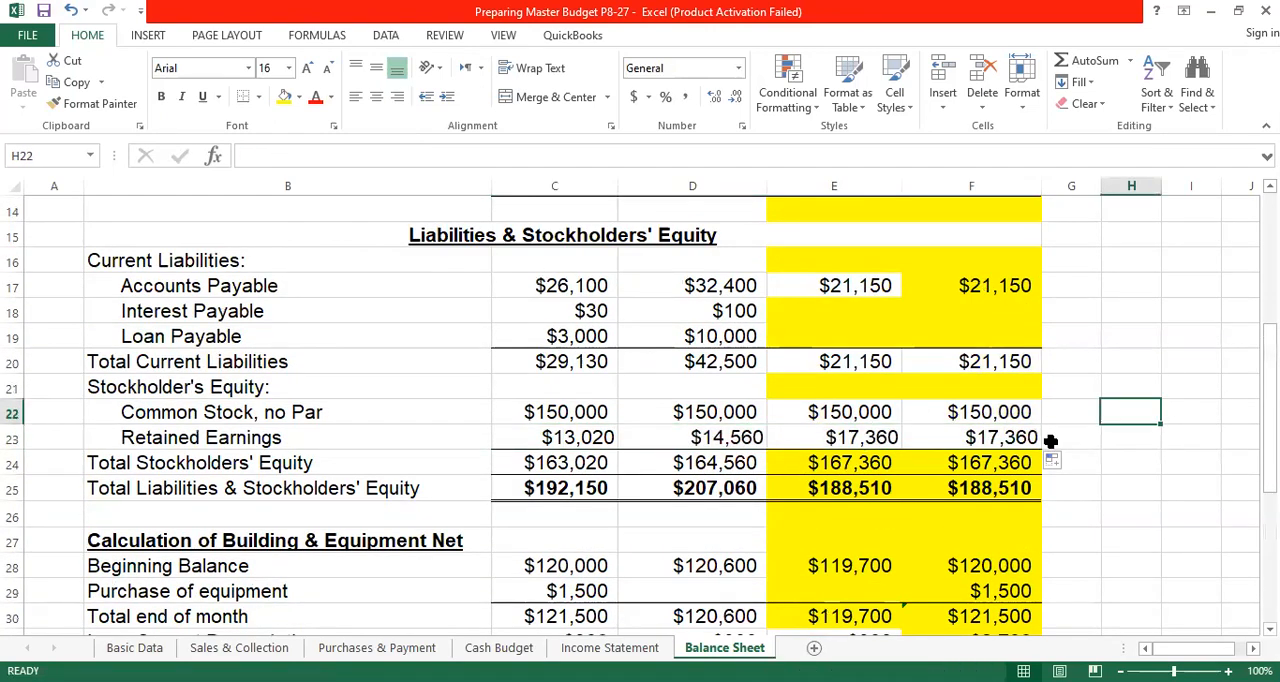
left_click_drag(858, 437, 922, 437)
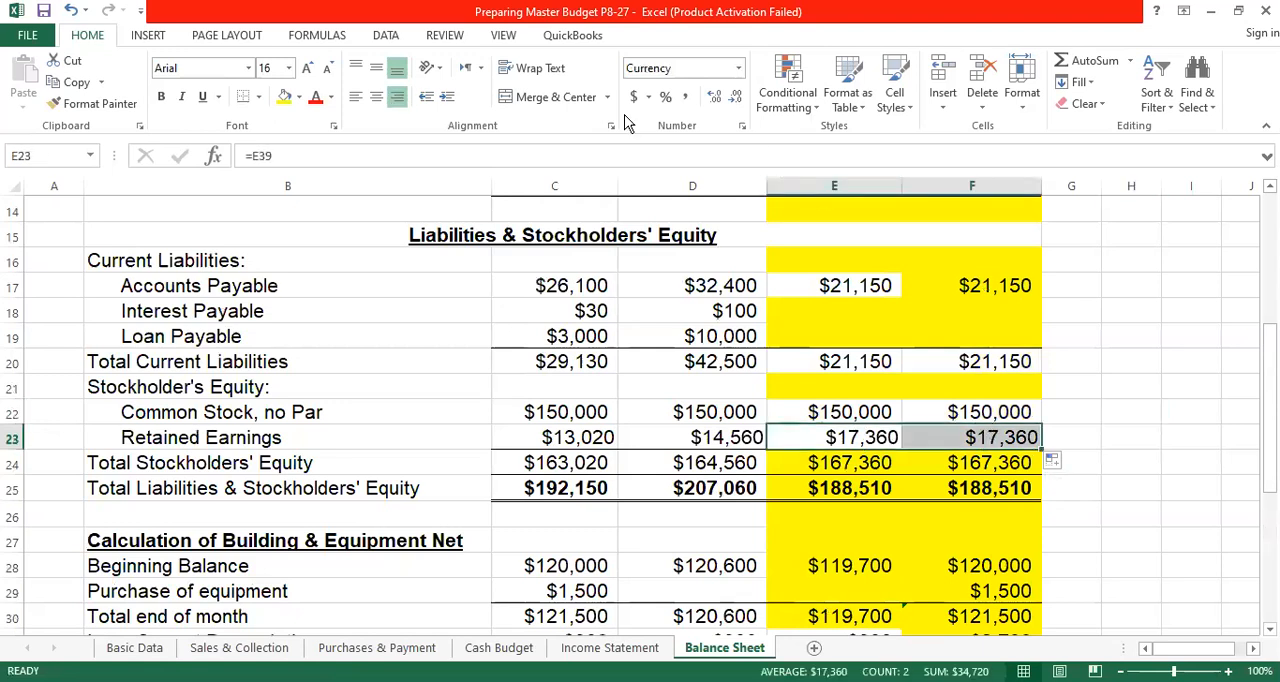
left_click(285, 99)
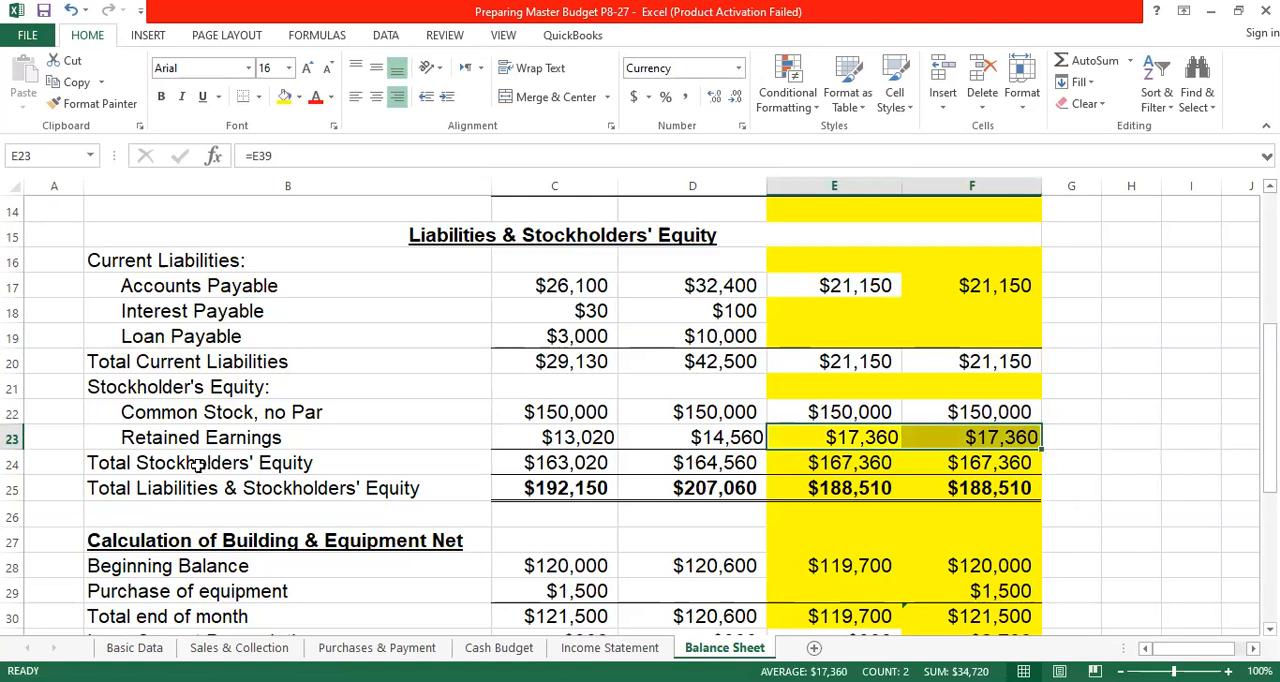
- Total April's stockholders' equity in C24 with =SUM(C22:C23), and fill the formula across to F24
left_click(556, 463)
left_click(1075, 63)
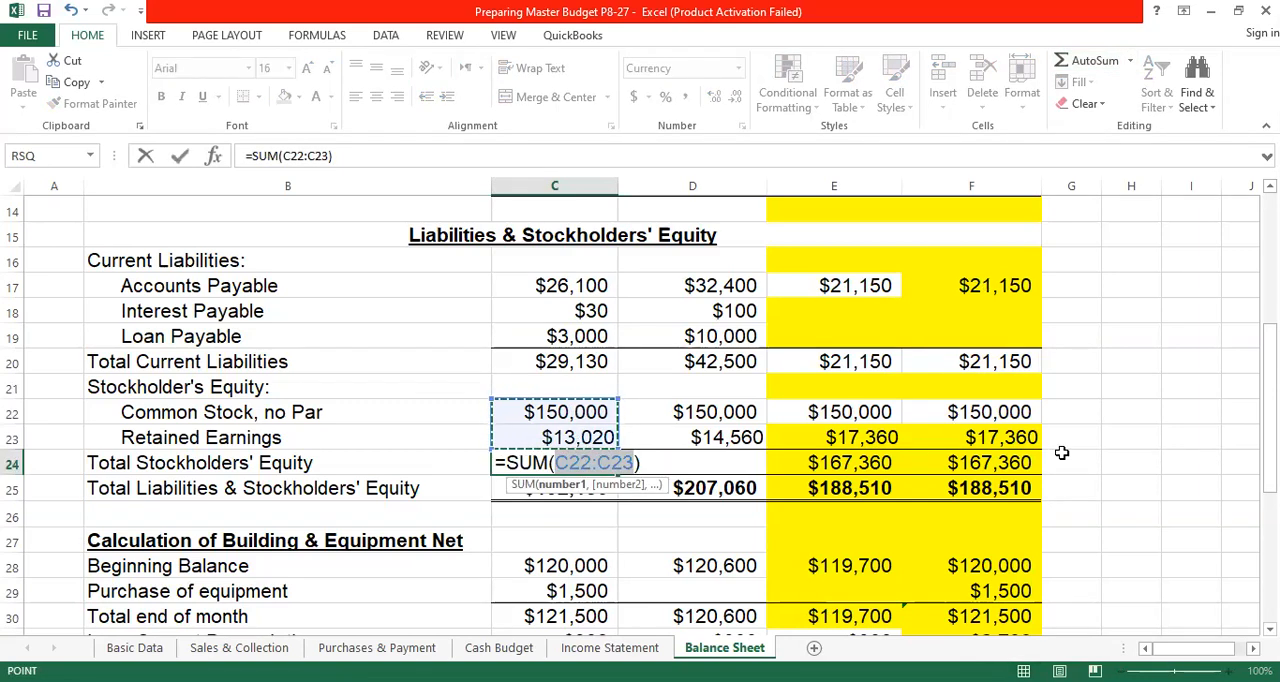
key("Return")
left_click(600, 465)
left_click_drag(619, 480, 1030, 478)
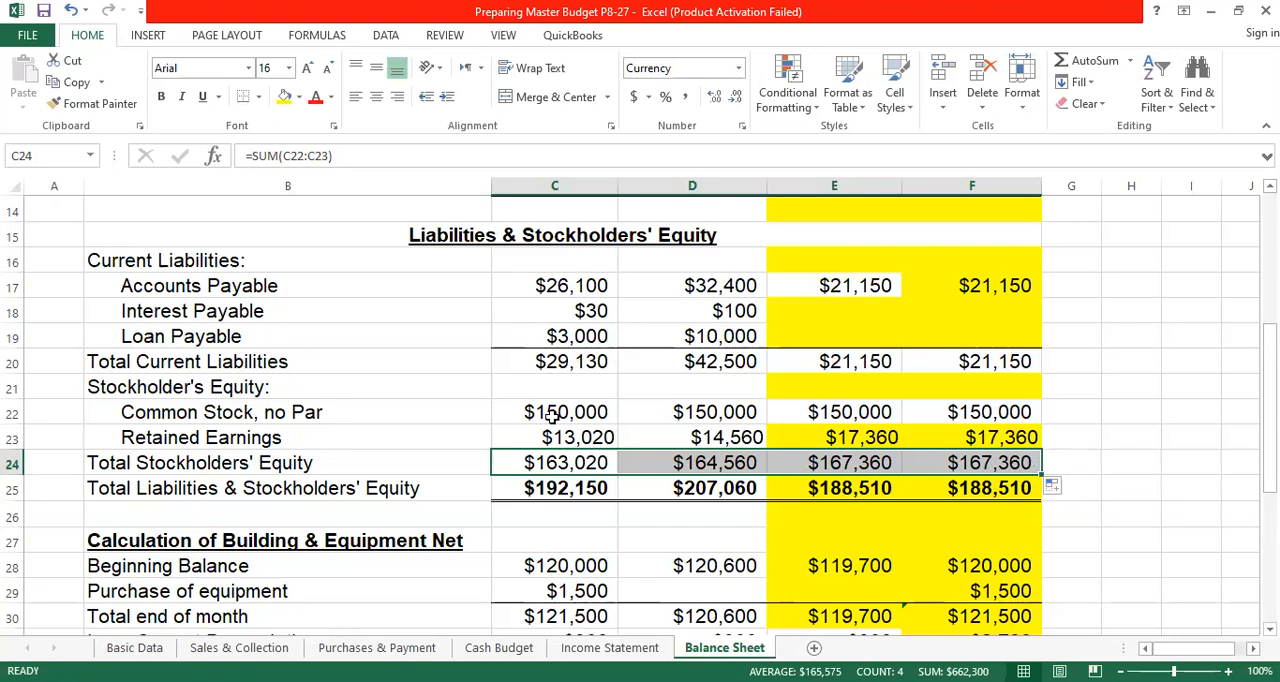
- Calculate Total Liabilities & Stockholders' Equity in C25 with =C20+C24, and fill the formula across to F25
left_click(567, 490)
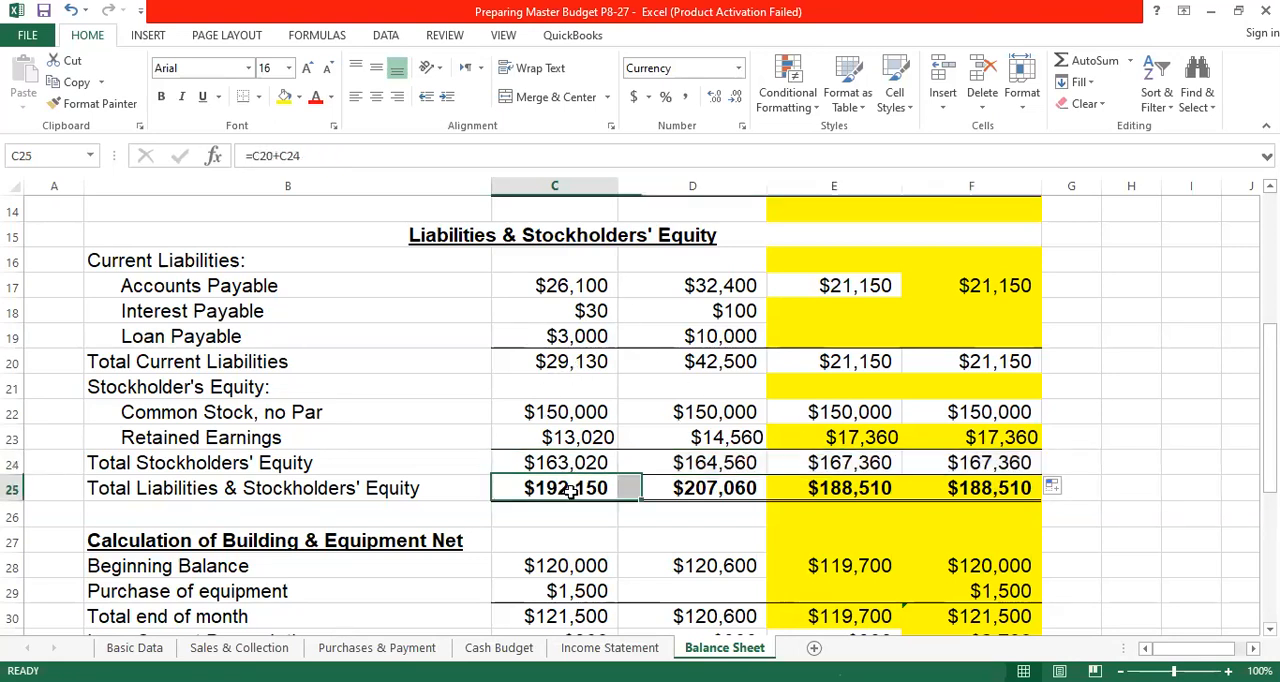
left_click(576, 363)
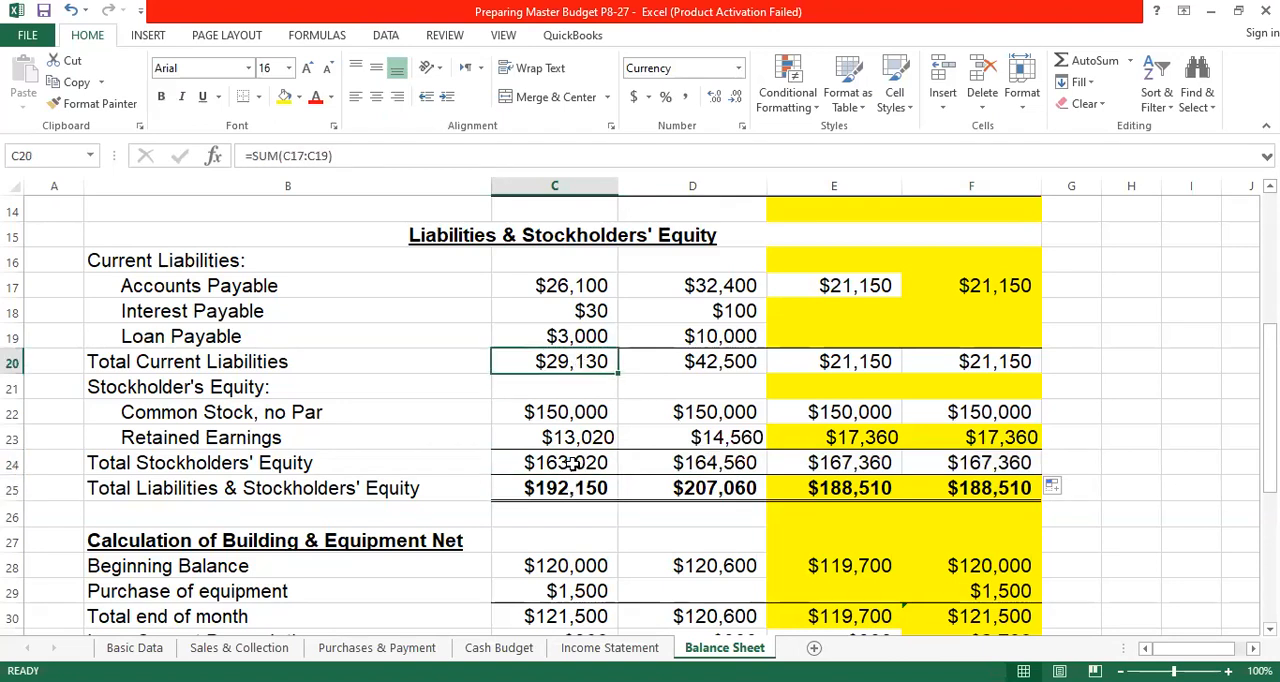
left_click(570, 463)
left_click(589, 487)
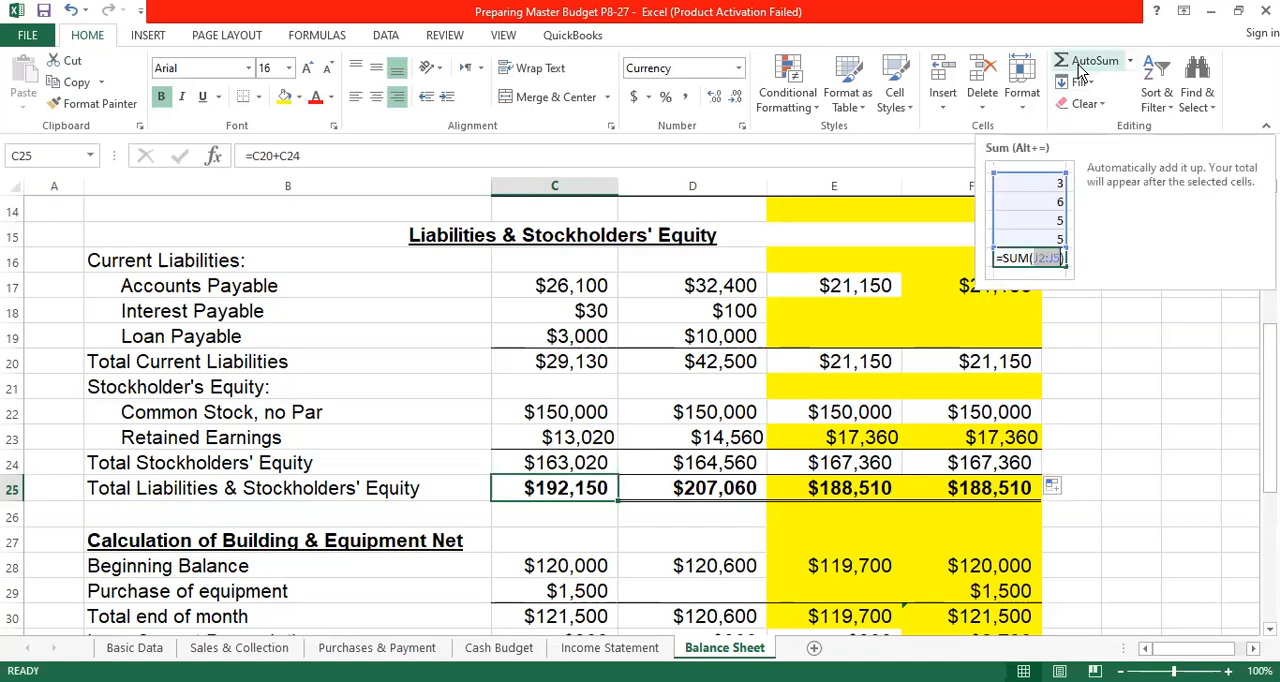
type("=")
left_click(562, 358)
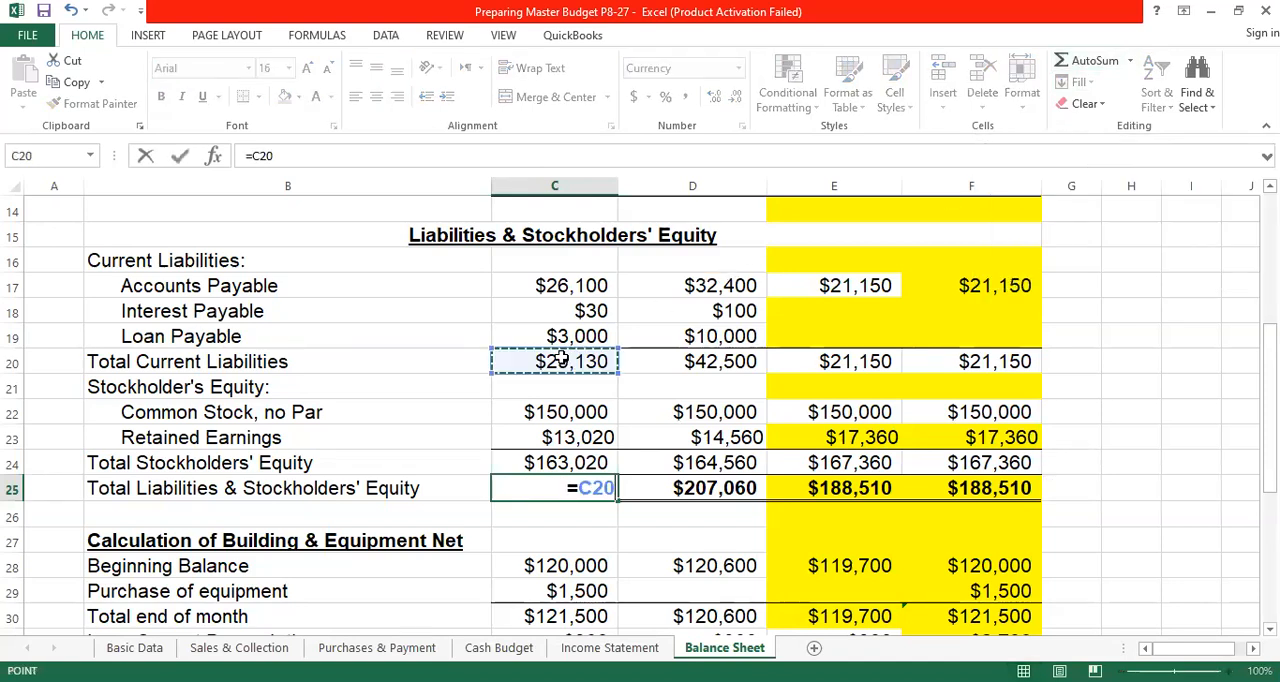
type("+")
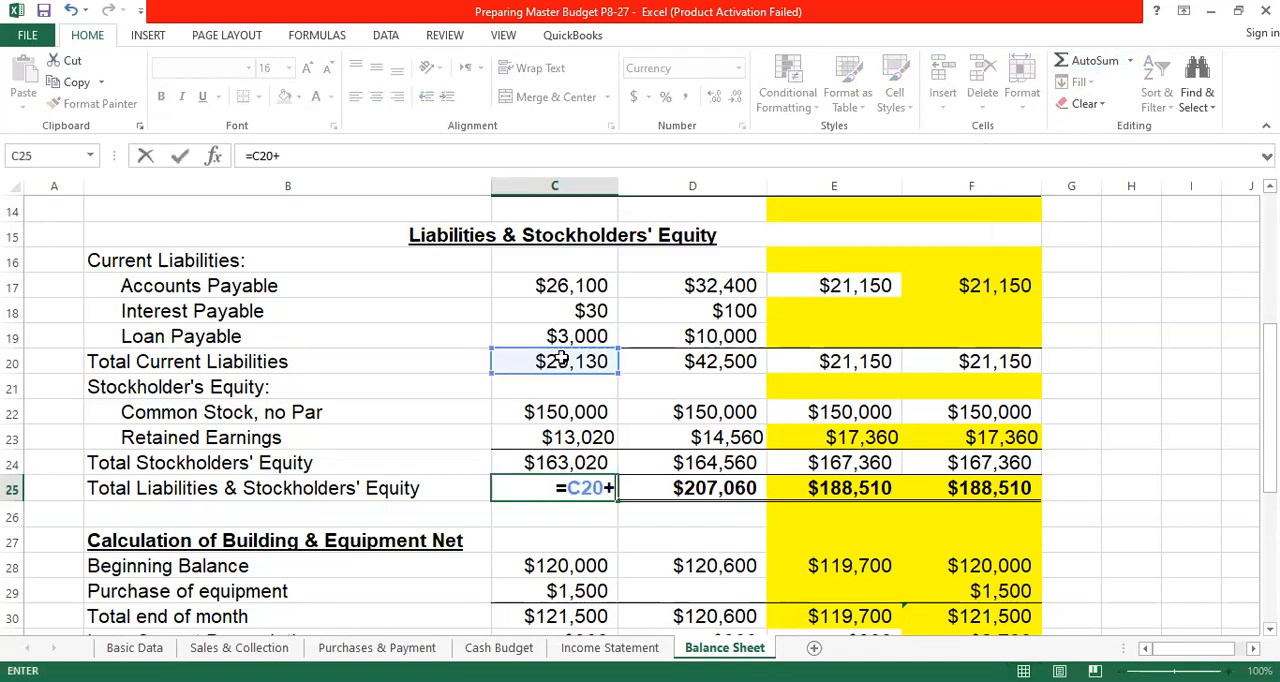
left_click(549, 457)
key("Return")
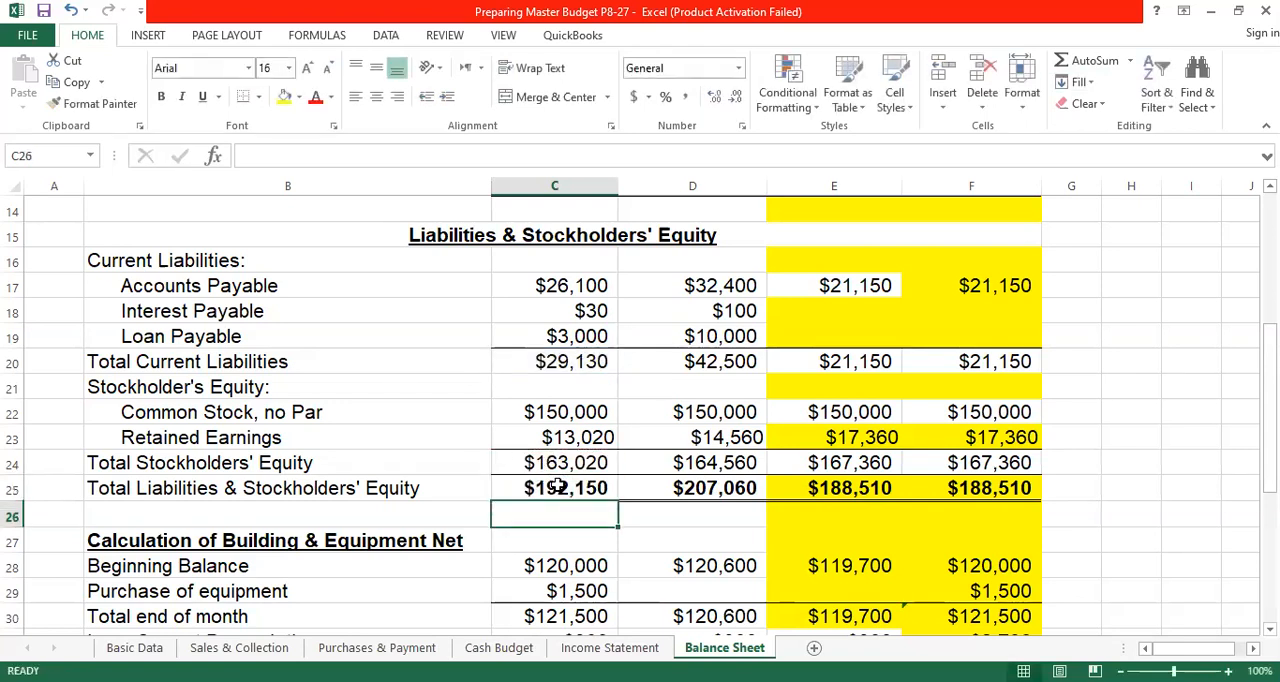
left_click(557, 485)
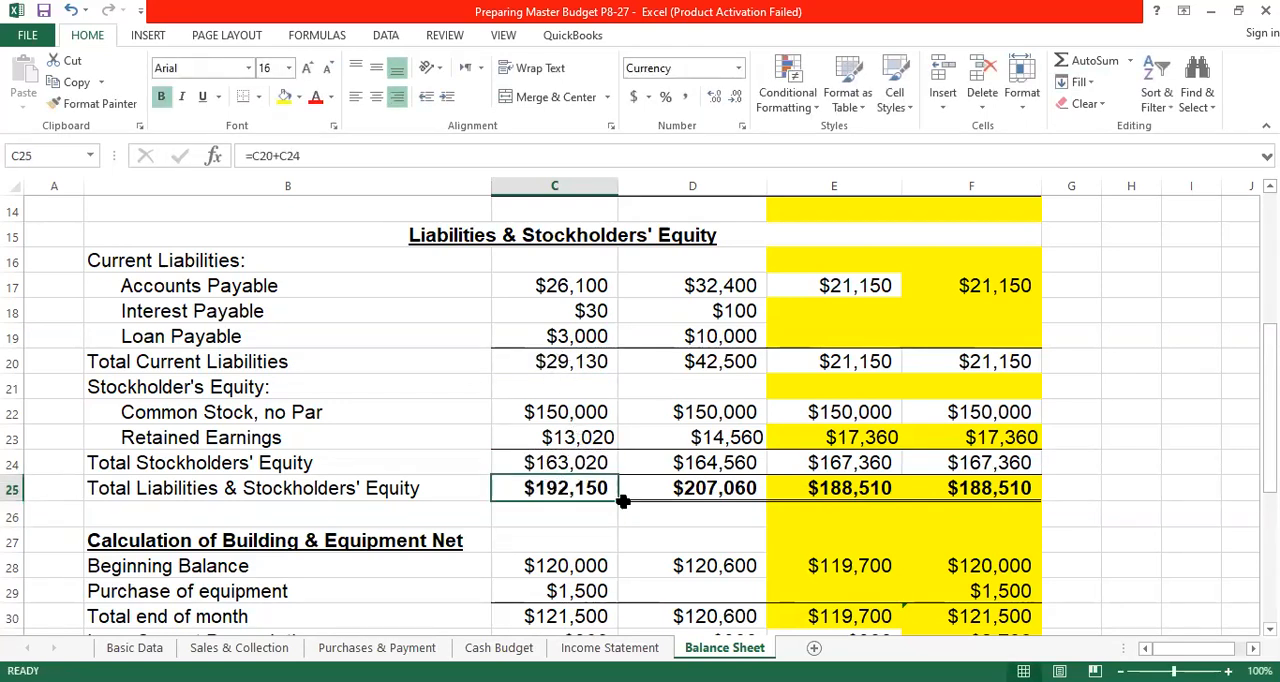
left_click_drag(619, 499, 1054, 489)
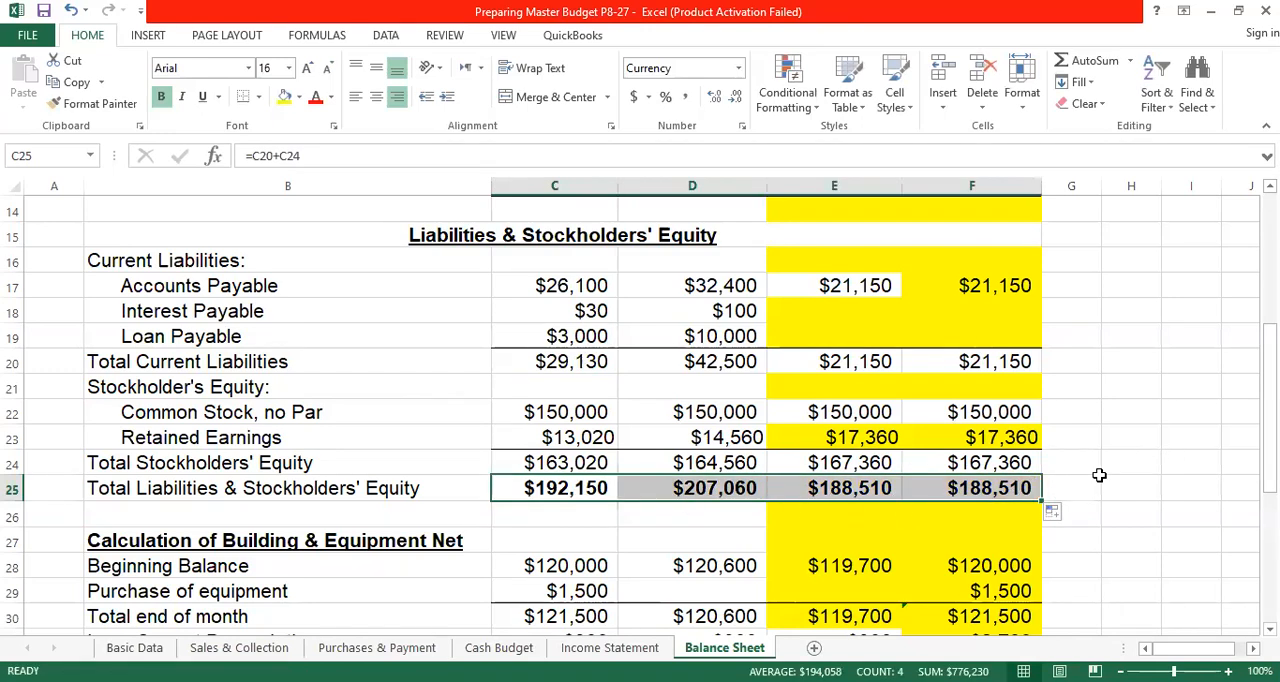
- Compare Total Assets in row 13 with Total Liabilities & Stockholders' Equity in row 25 for April and May
scroll(576, 509, "up", 1)
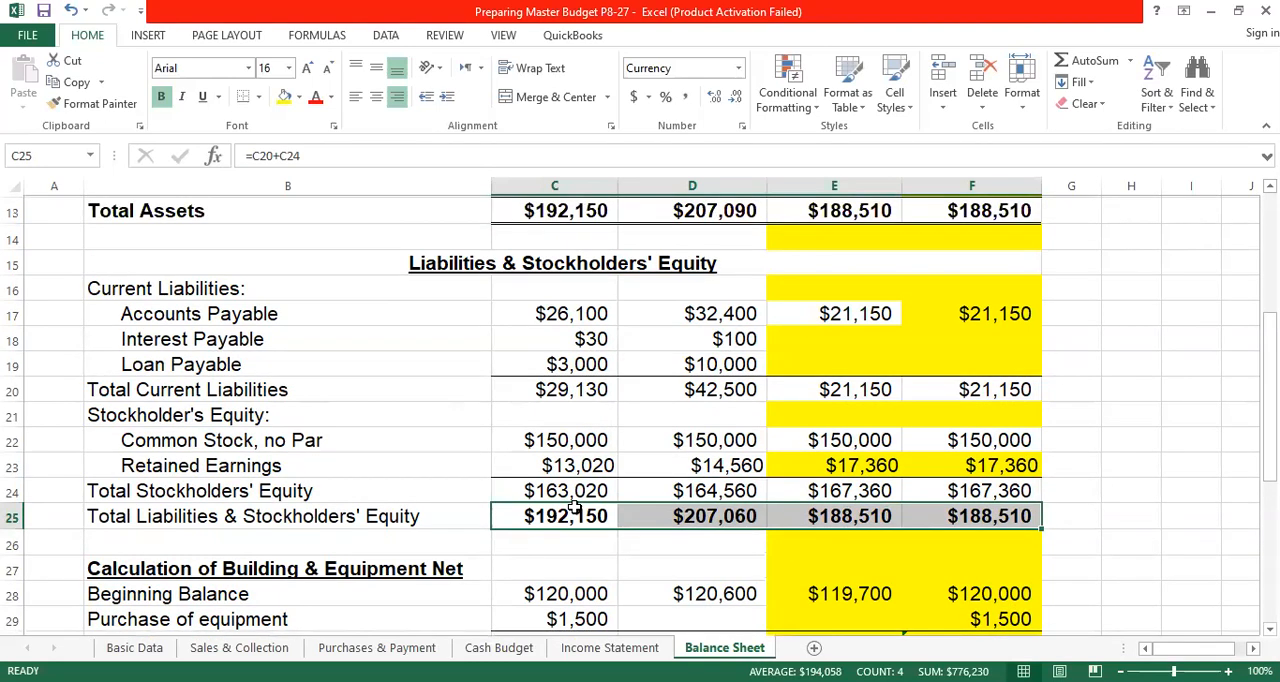
scroll(576, 509, "up", 1)
left_click(602, 285)
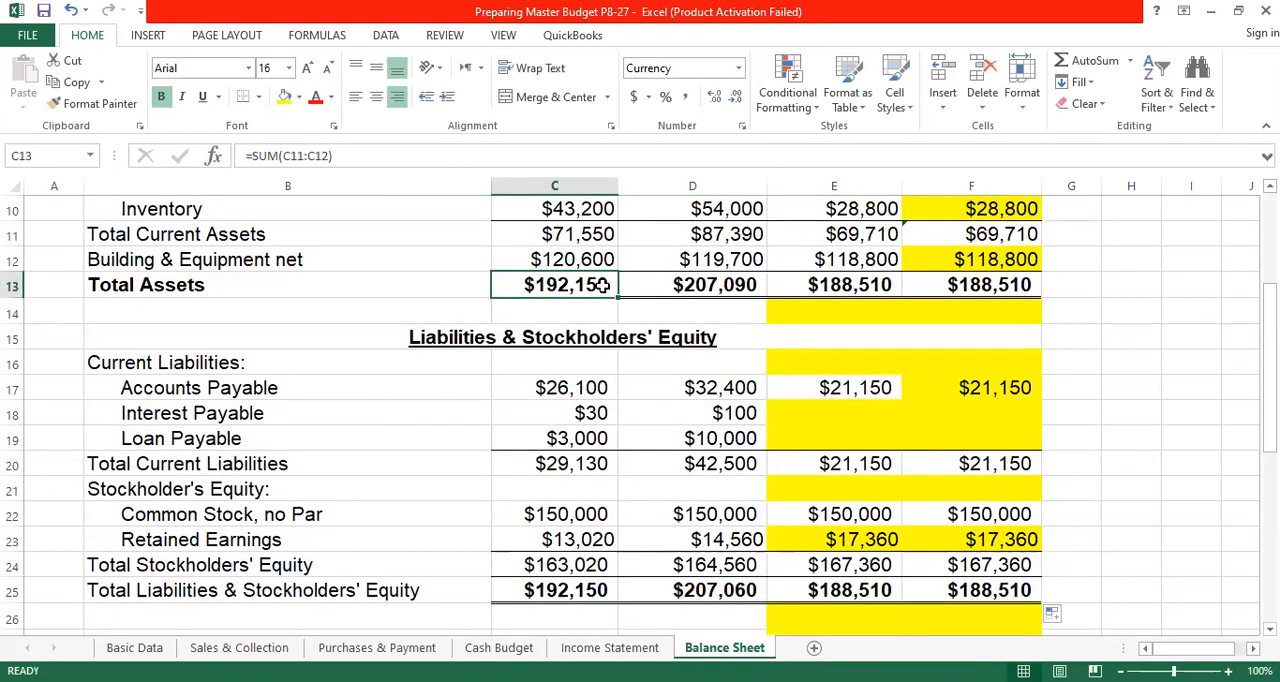
left_click(604, 593)
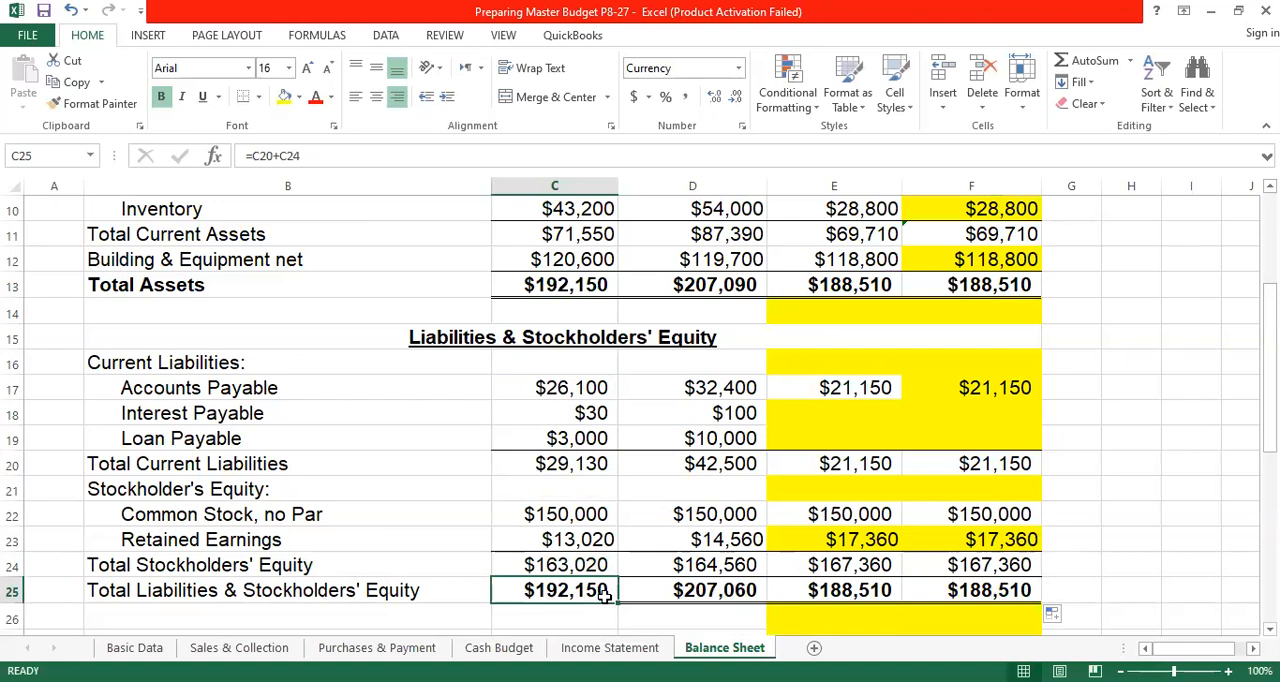
left_click(720, 286)
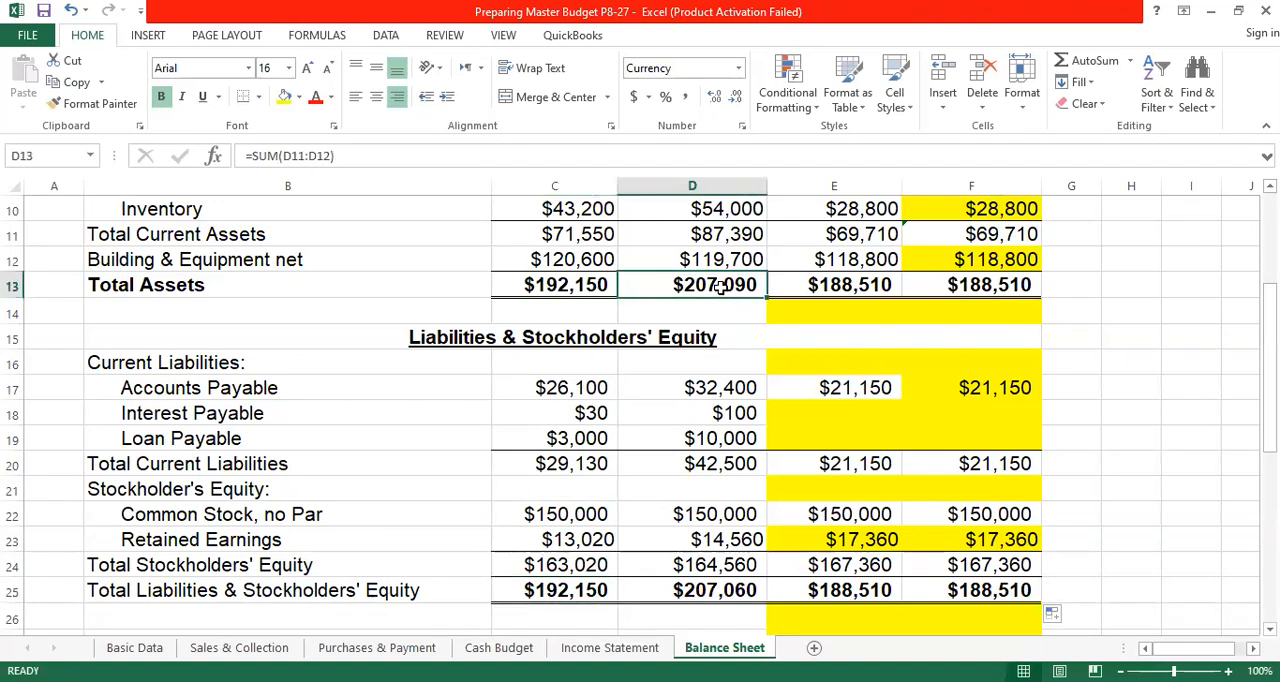
left_click(704, 588)
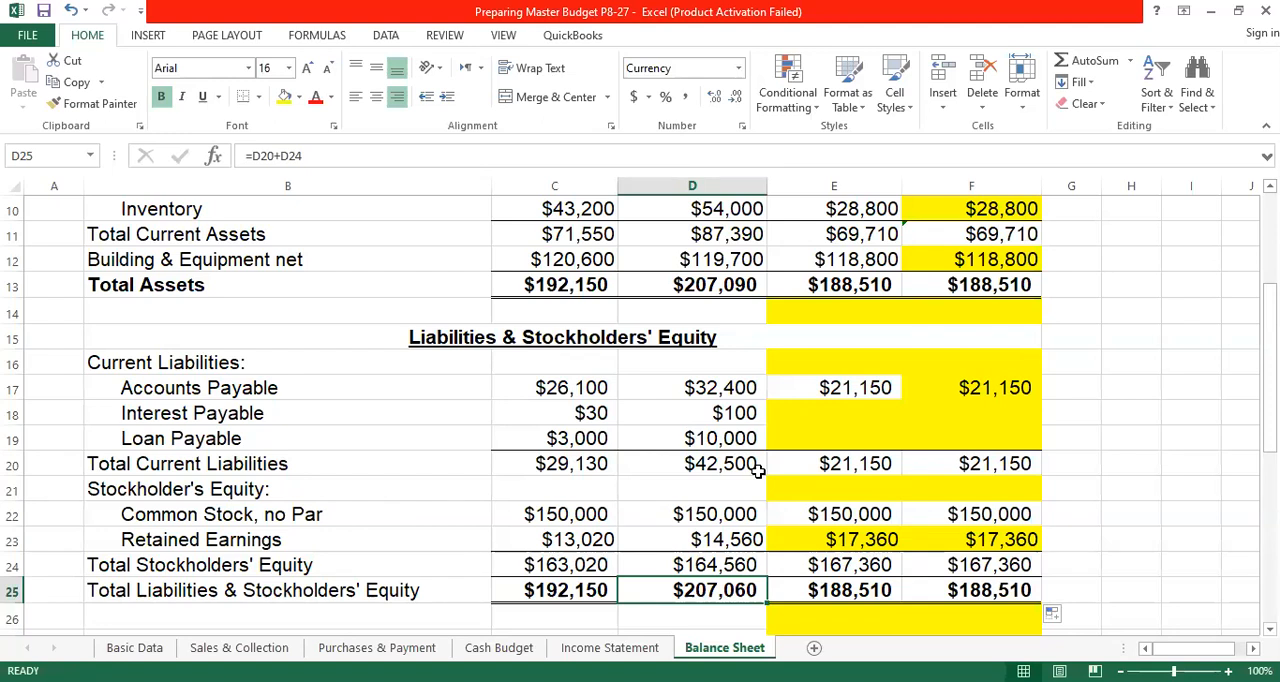
- Change May's Interest Payable in D18 to April's balance in C18 plus May's interest from the Income Statement
left_click(732, 413)
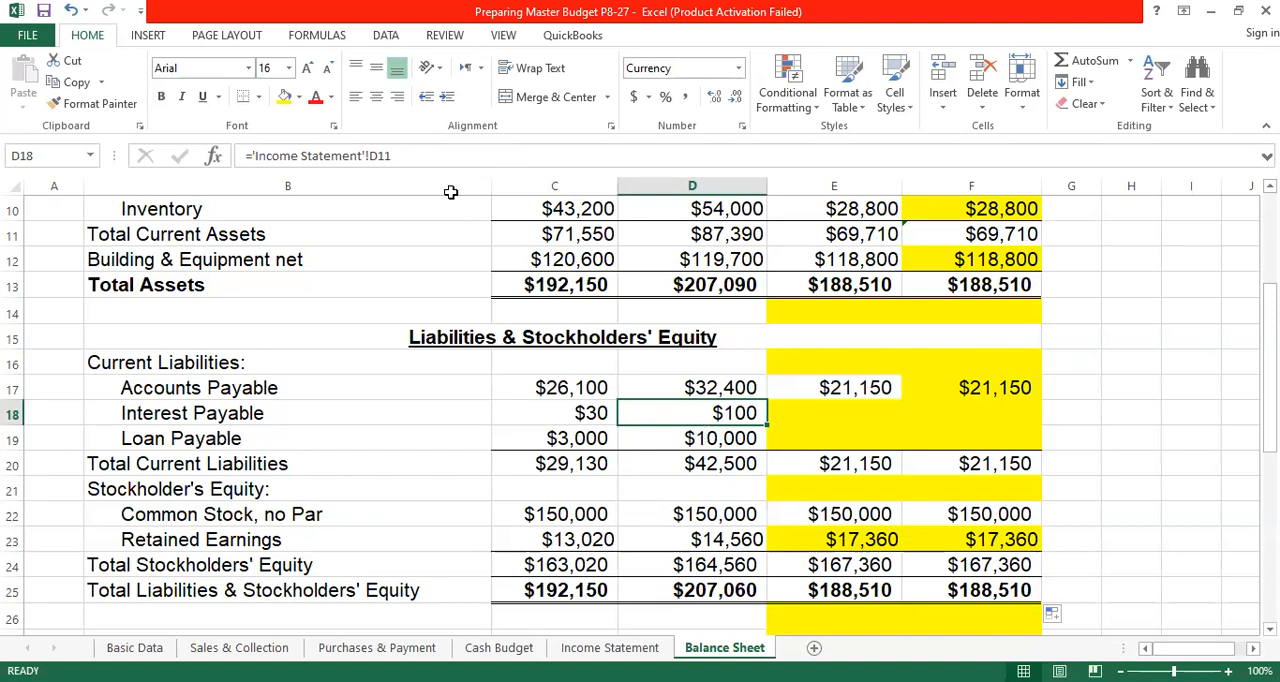
double_click(690, 421)
key("Escape")
type("=")
left_click(580, 413)
type("+")
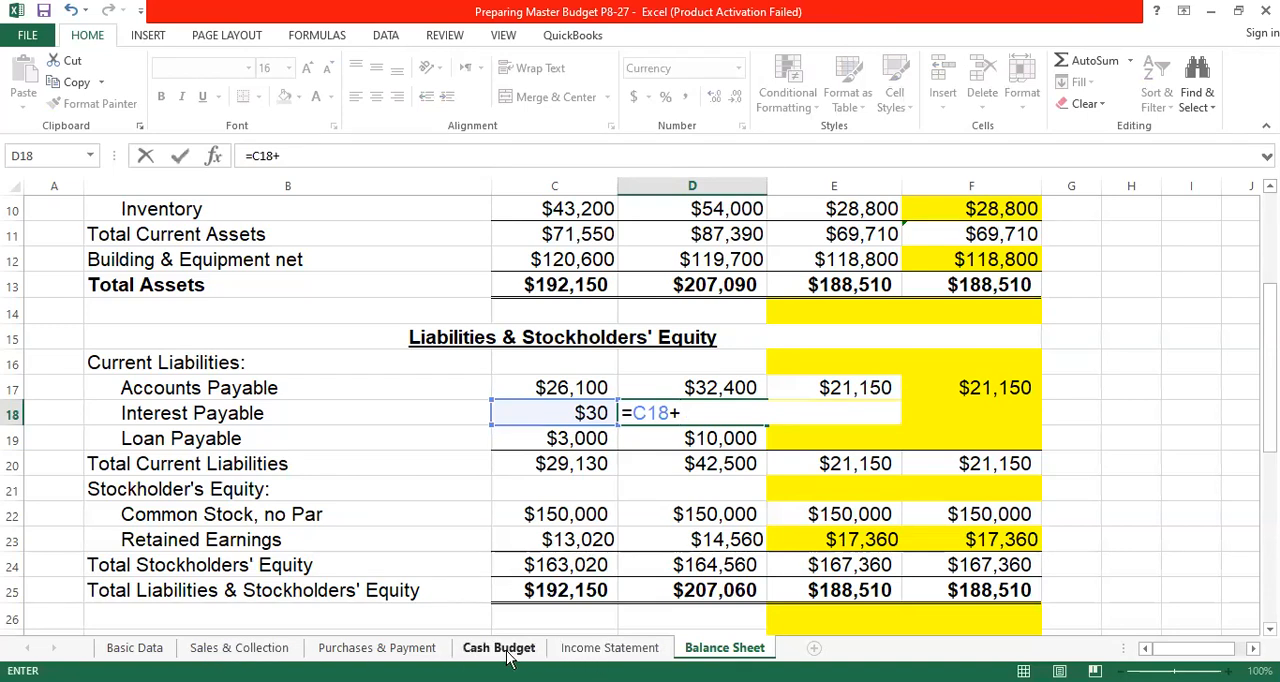
left_click(605, 648)
left_click(594, 479)
key("Return")
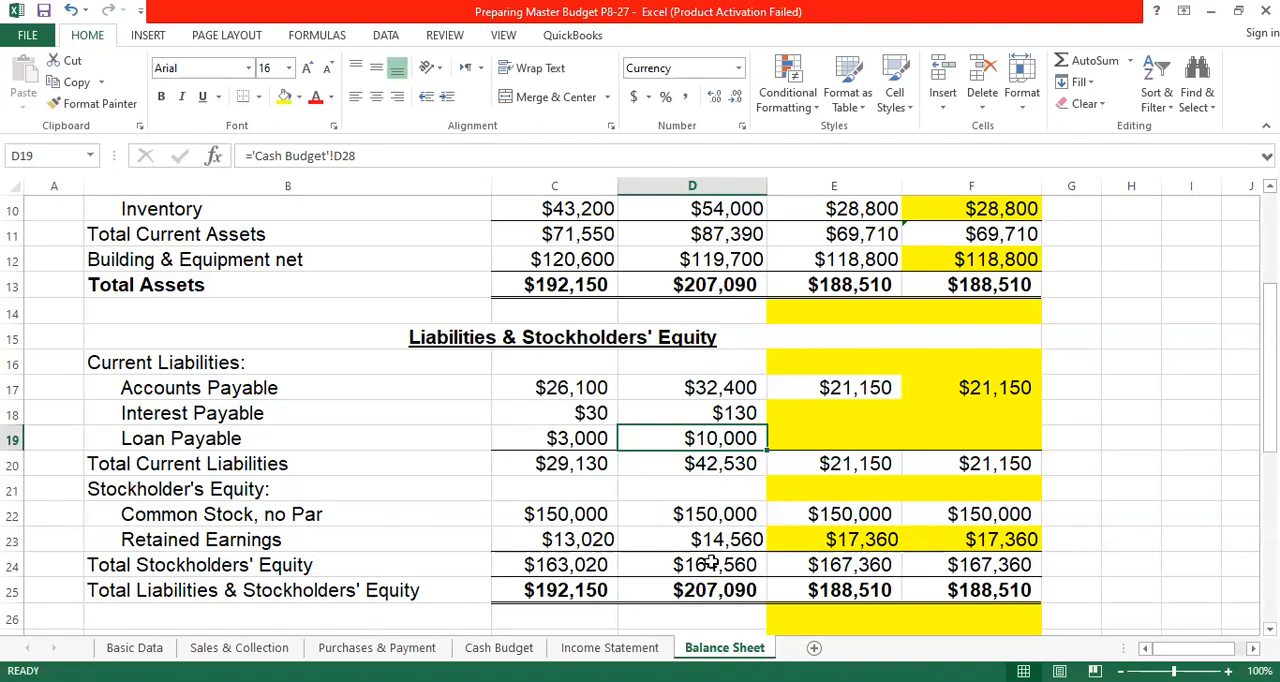
- Check the Interest Payable entries for April, May and June on the Balance Sheet against the Interest Expense row of the Income Statement
left_click(576, 414)
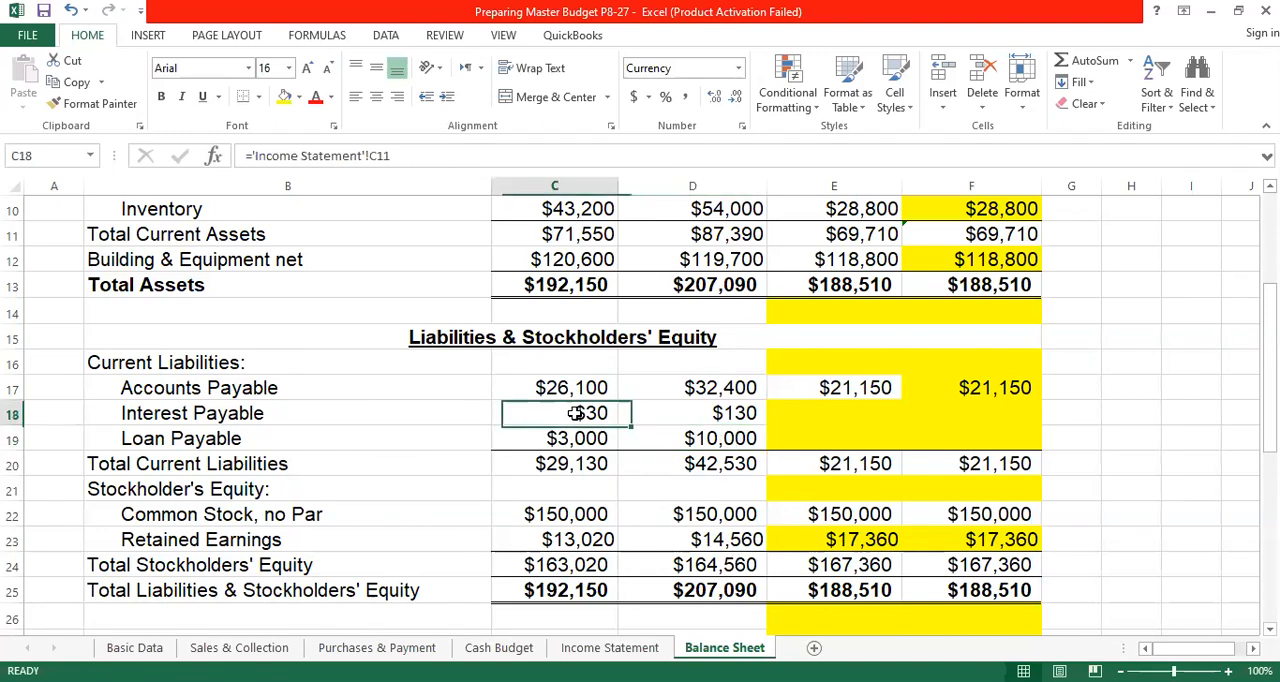
left_click(720, 413)
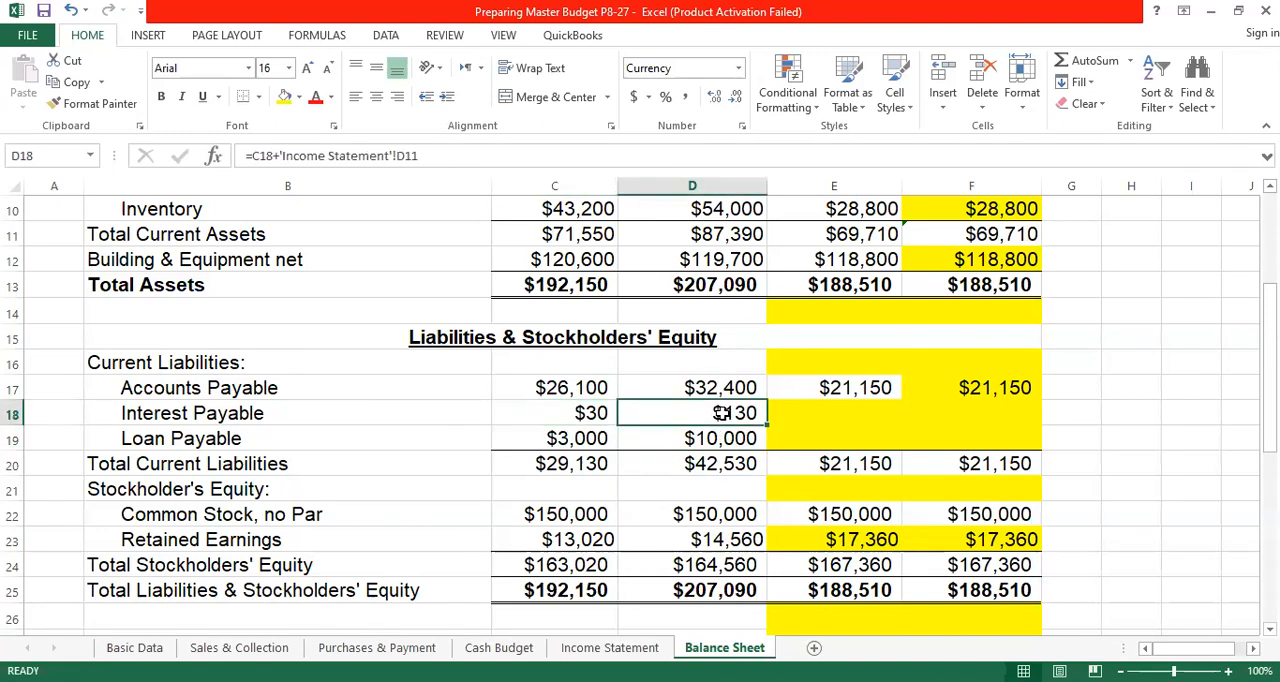
left_click(590, 413)
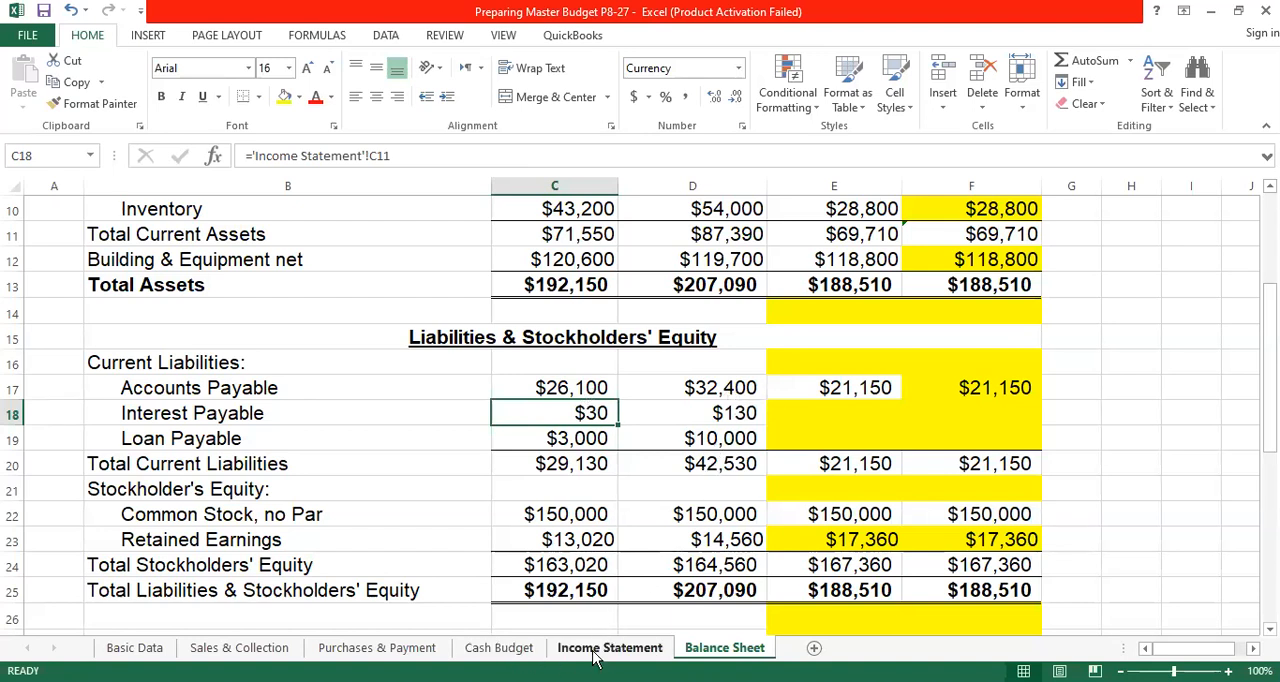
key("ctrl+Page_Up")
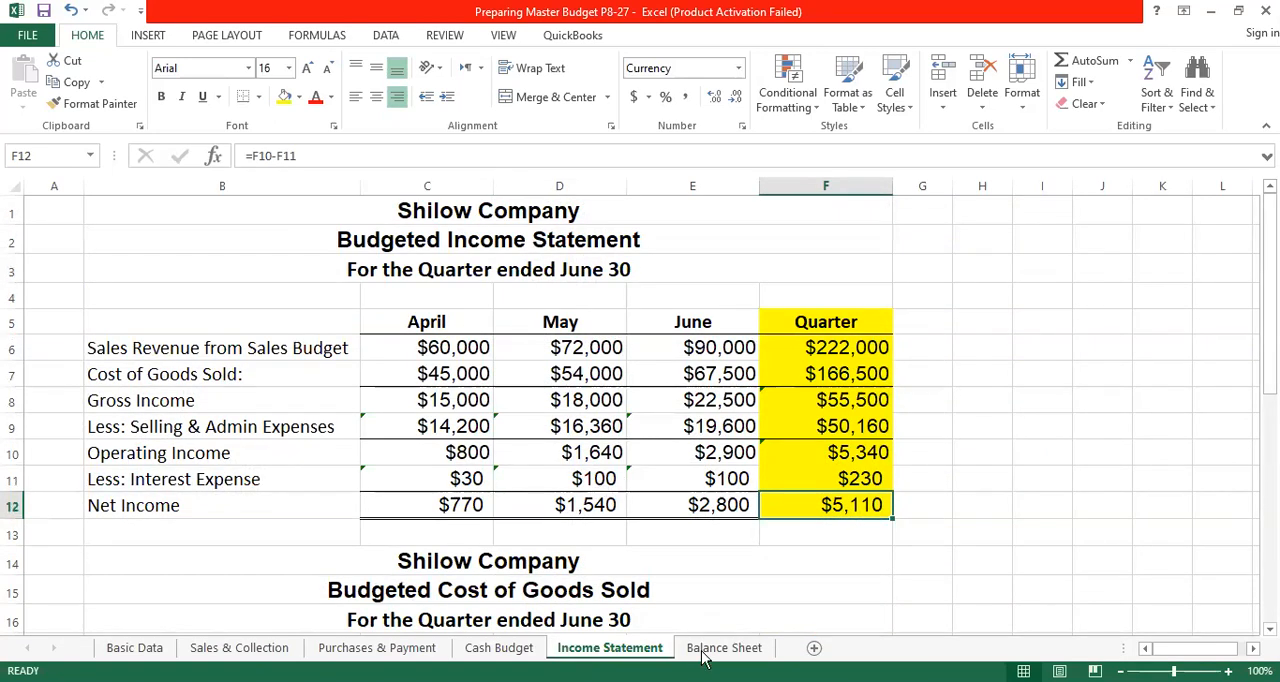
key("ctrl+Page_Down")
left_click(733, 417)
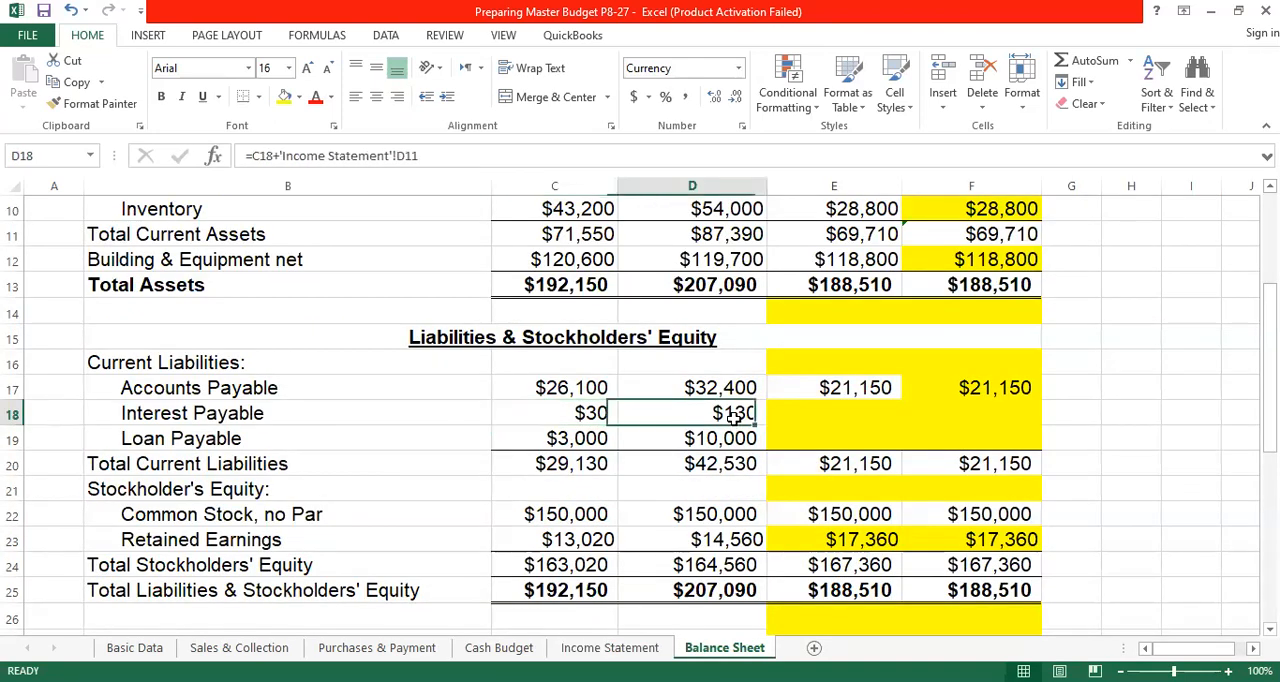
left_click(888, 414)
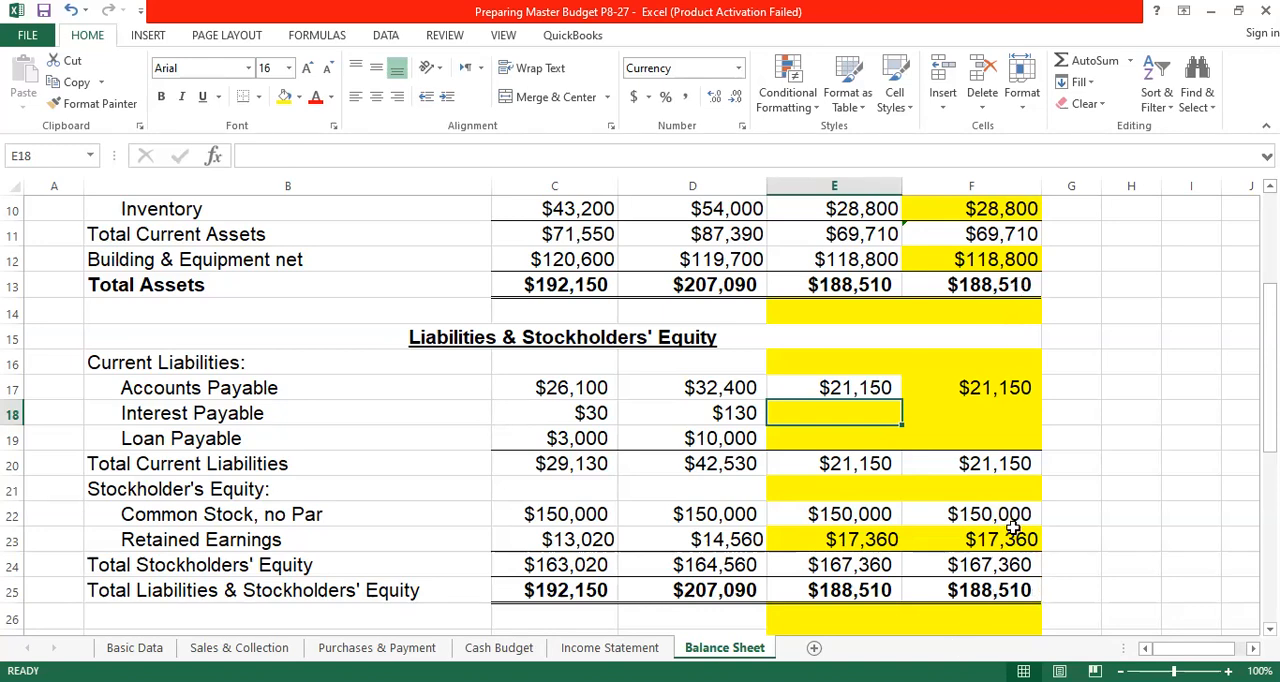
- Review the top of the budgeted Balance Sheet, the March 31 figures in Basic Data, and the budgeted Income Statement
scroll(910, 460, "up", 3)
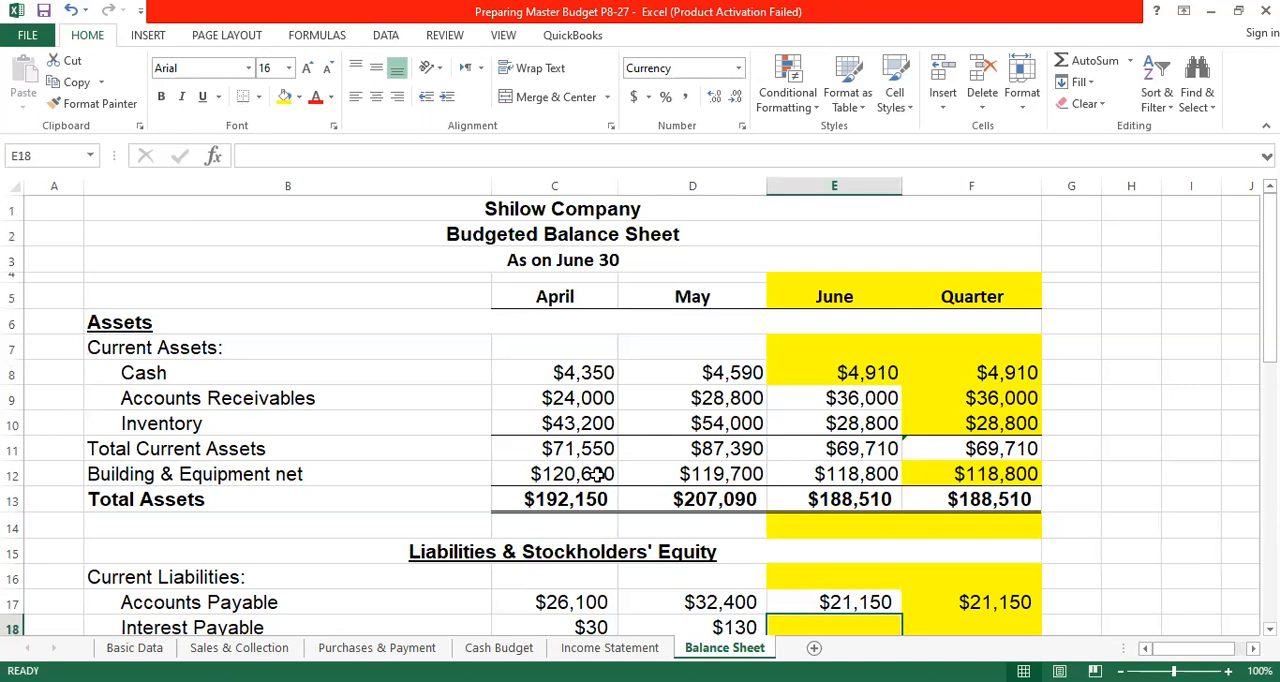
left_click(137, 648)
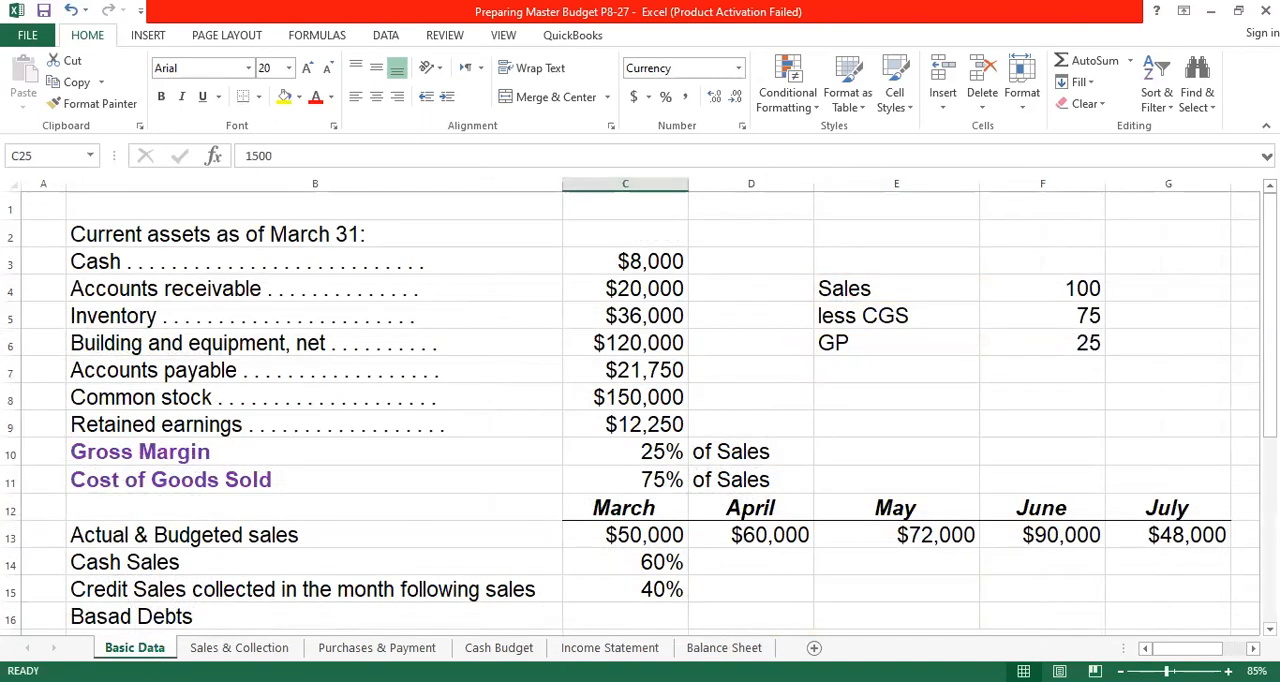
left_click(622, 650)
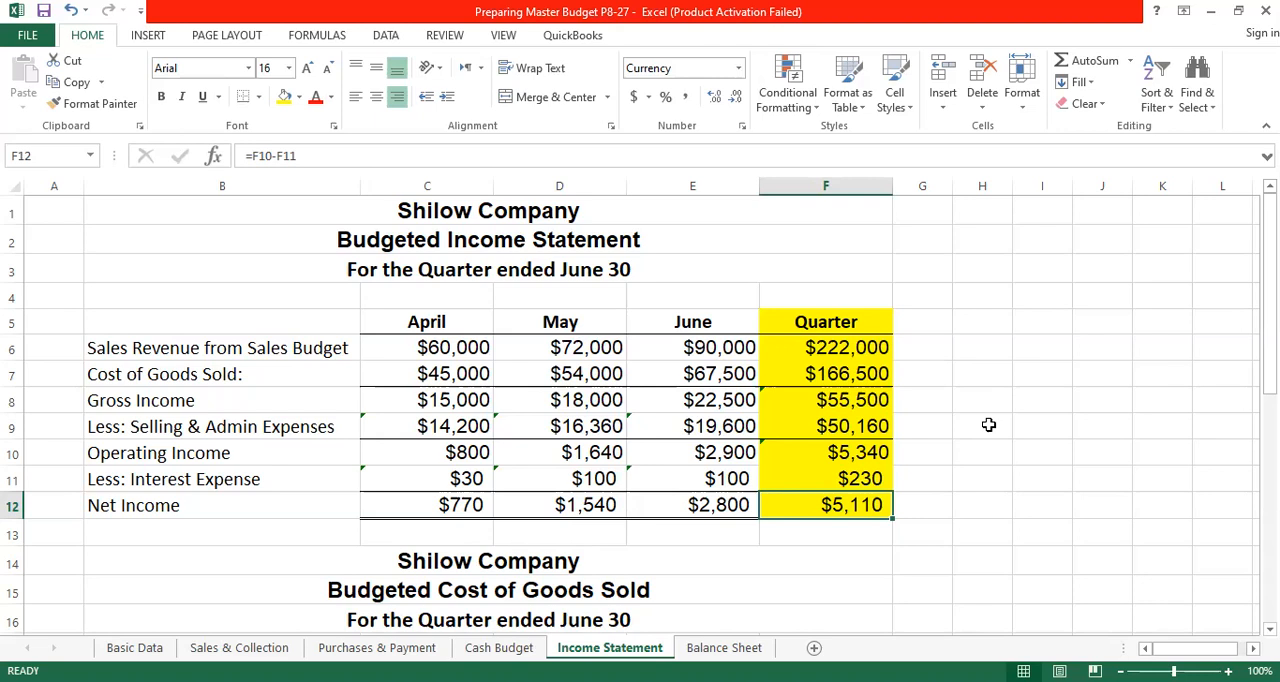
left_click(992, 89)
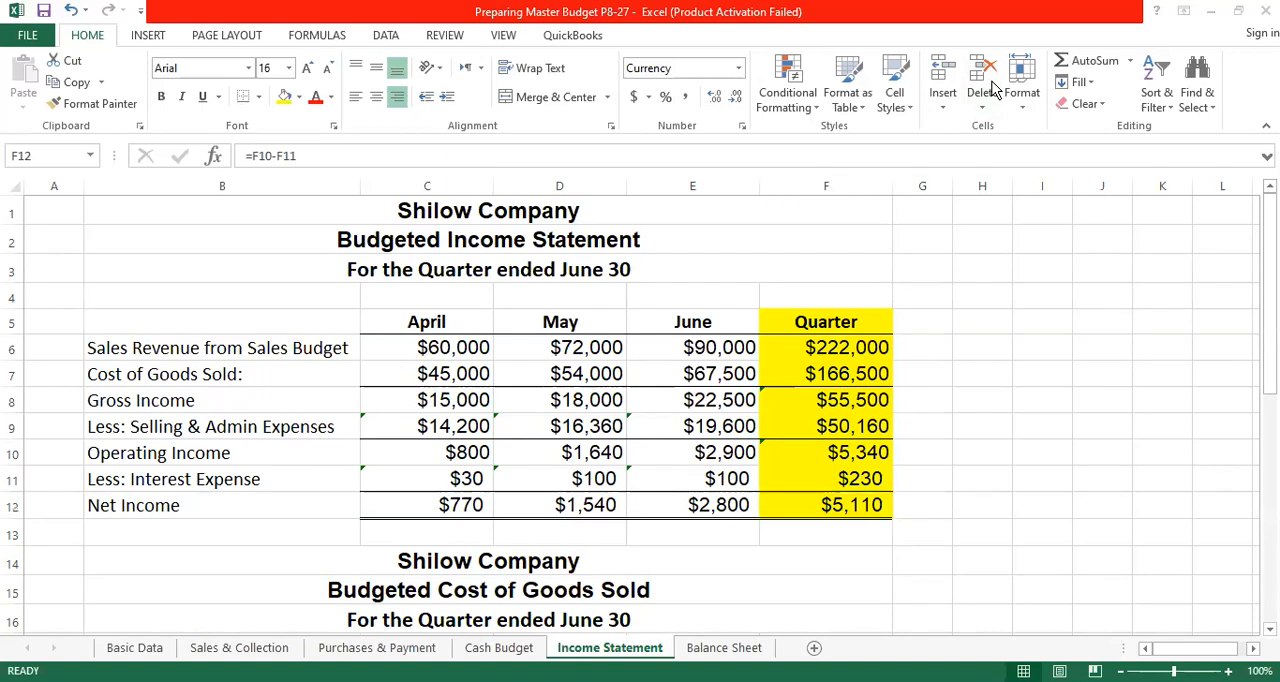